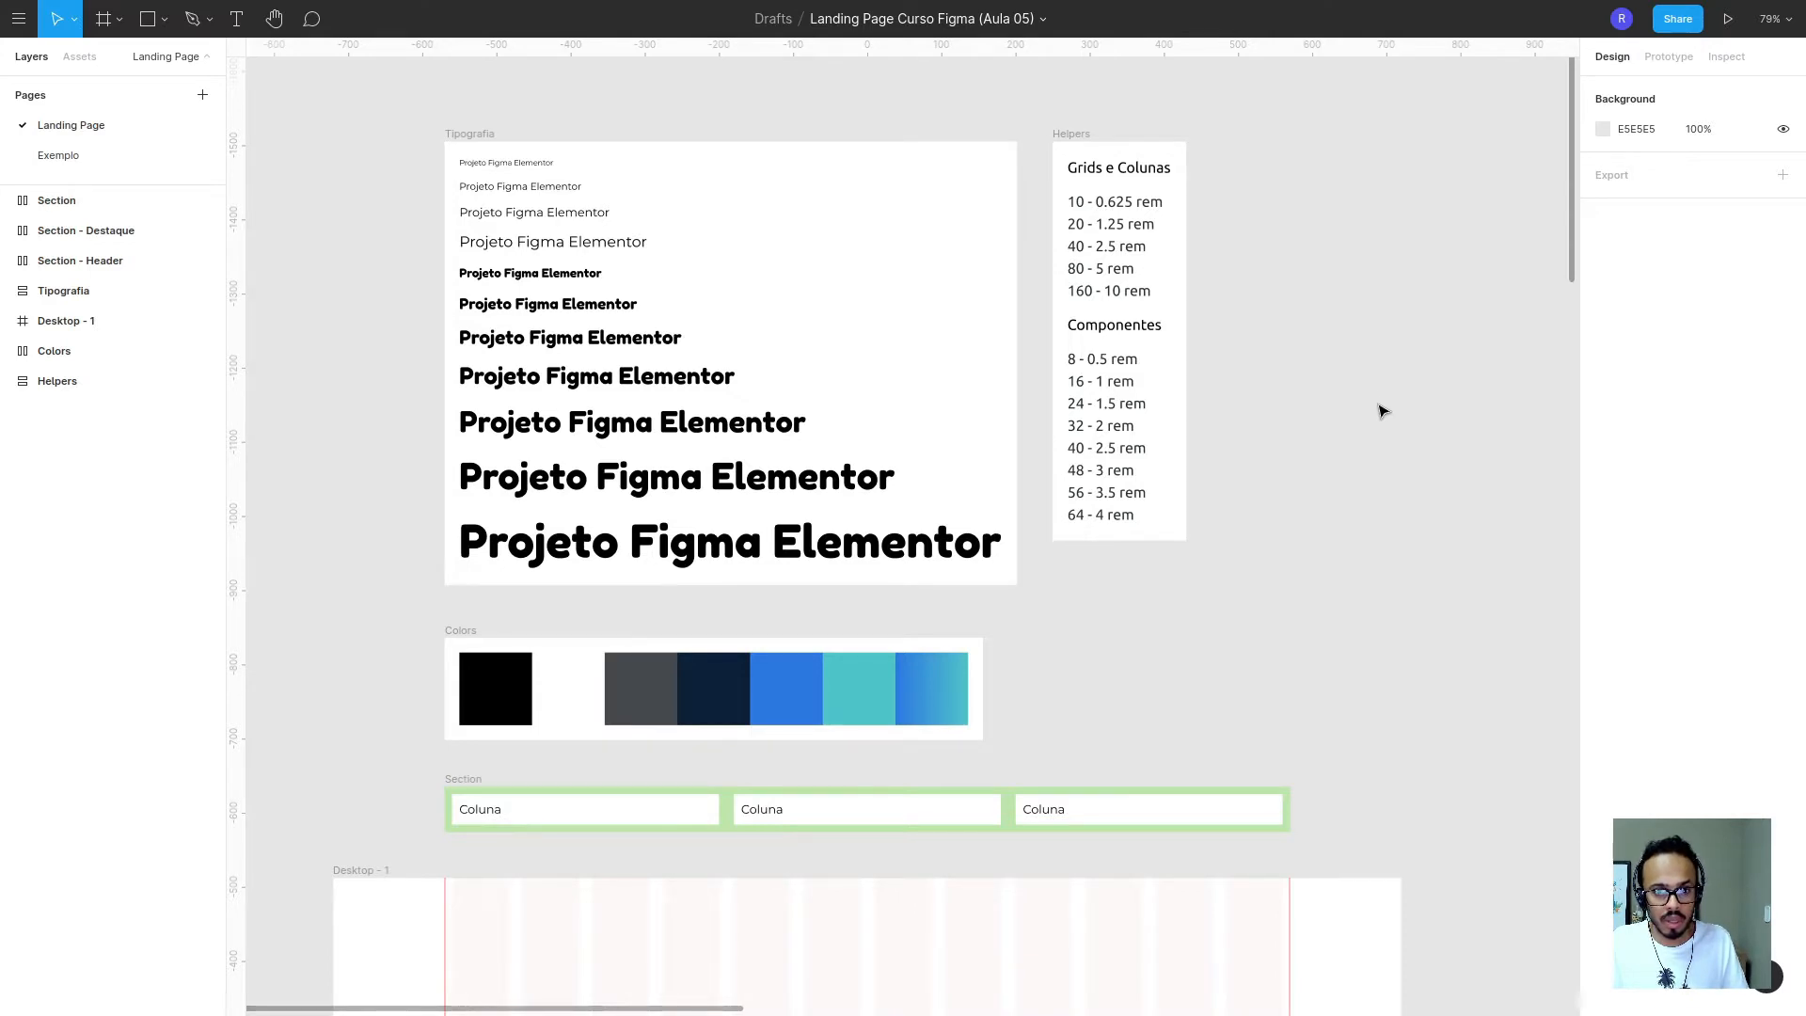
key(alt+Tab)
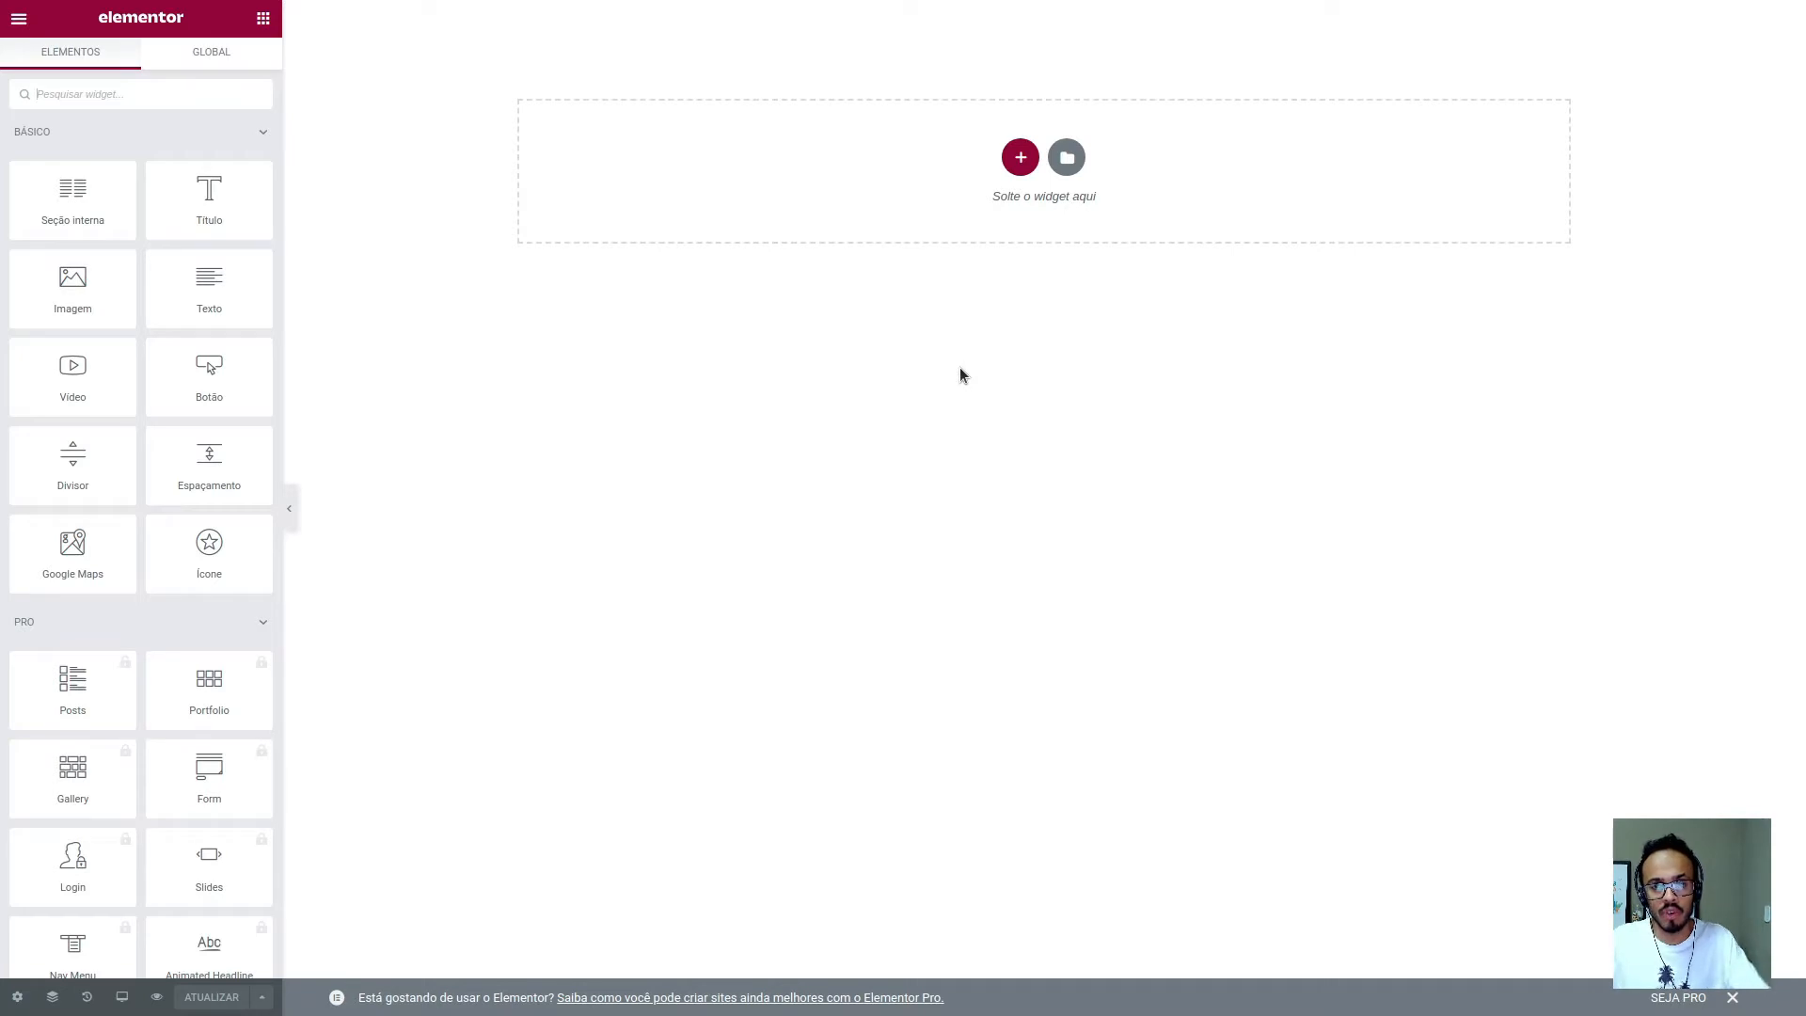
key(alt+Tab)
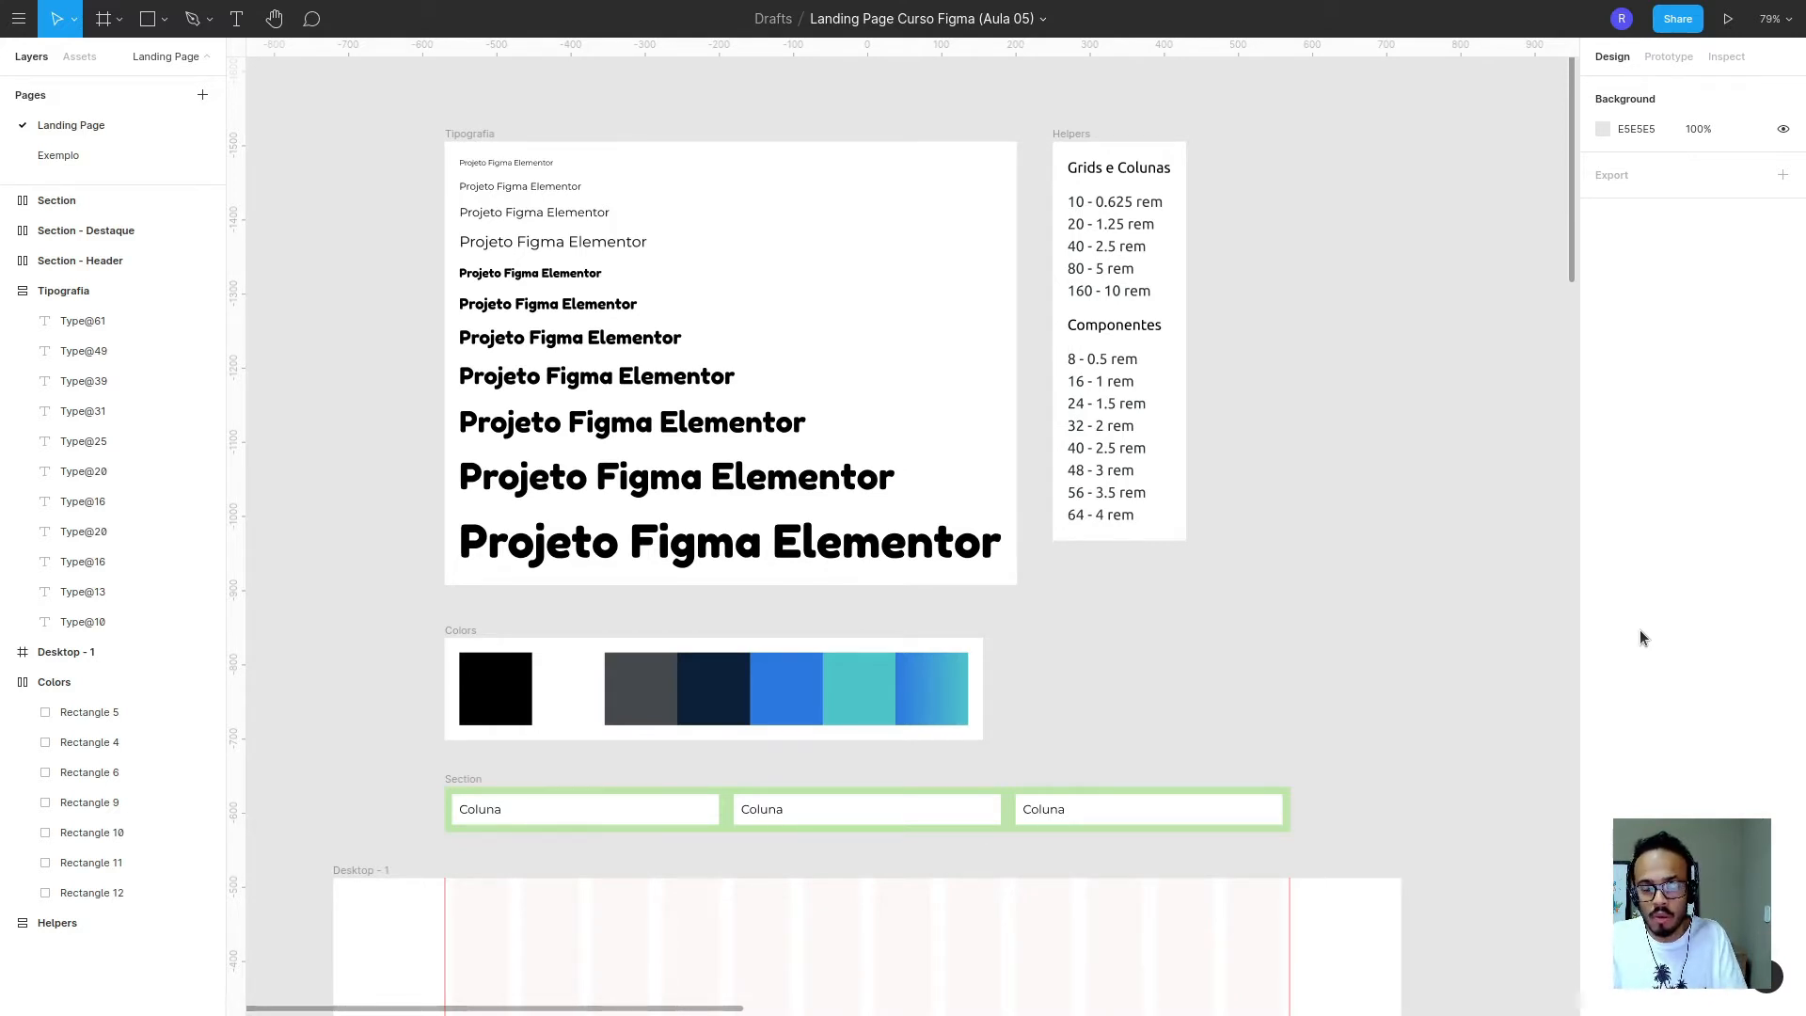
- Create a color style named Black from the fill of the black swatch in the Colors frame
click(508, 691)
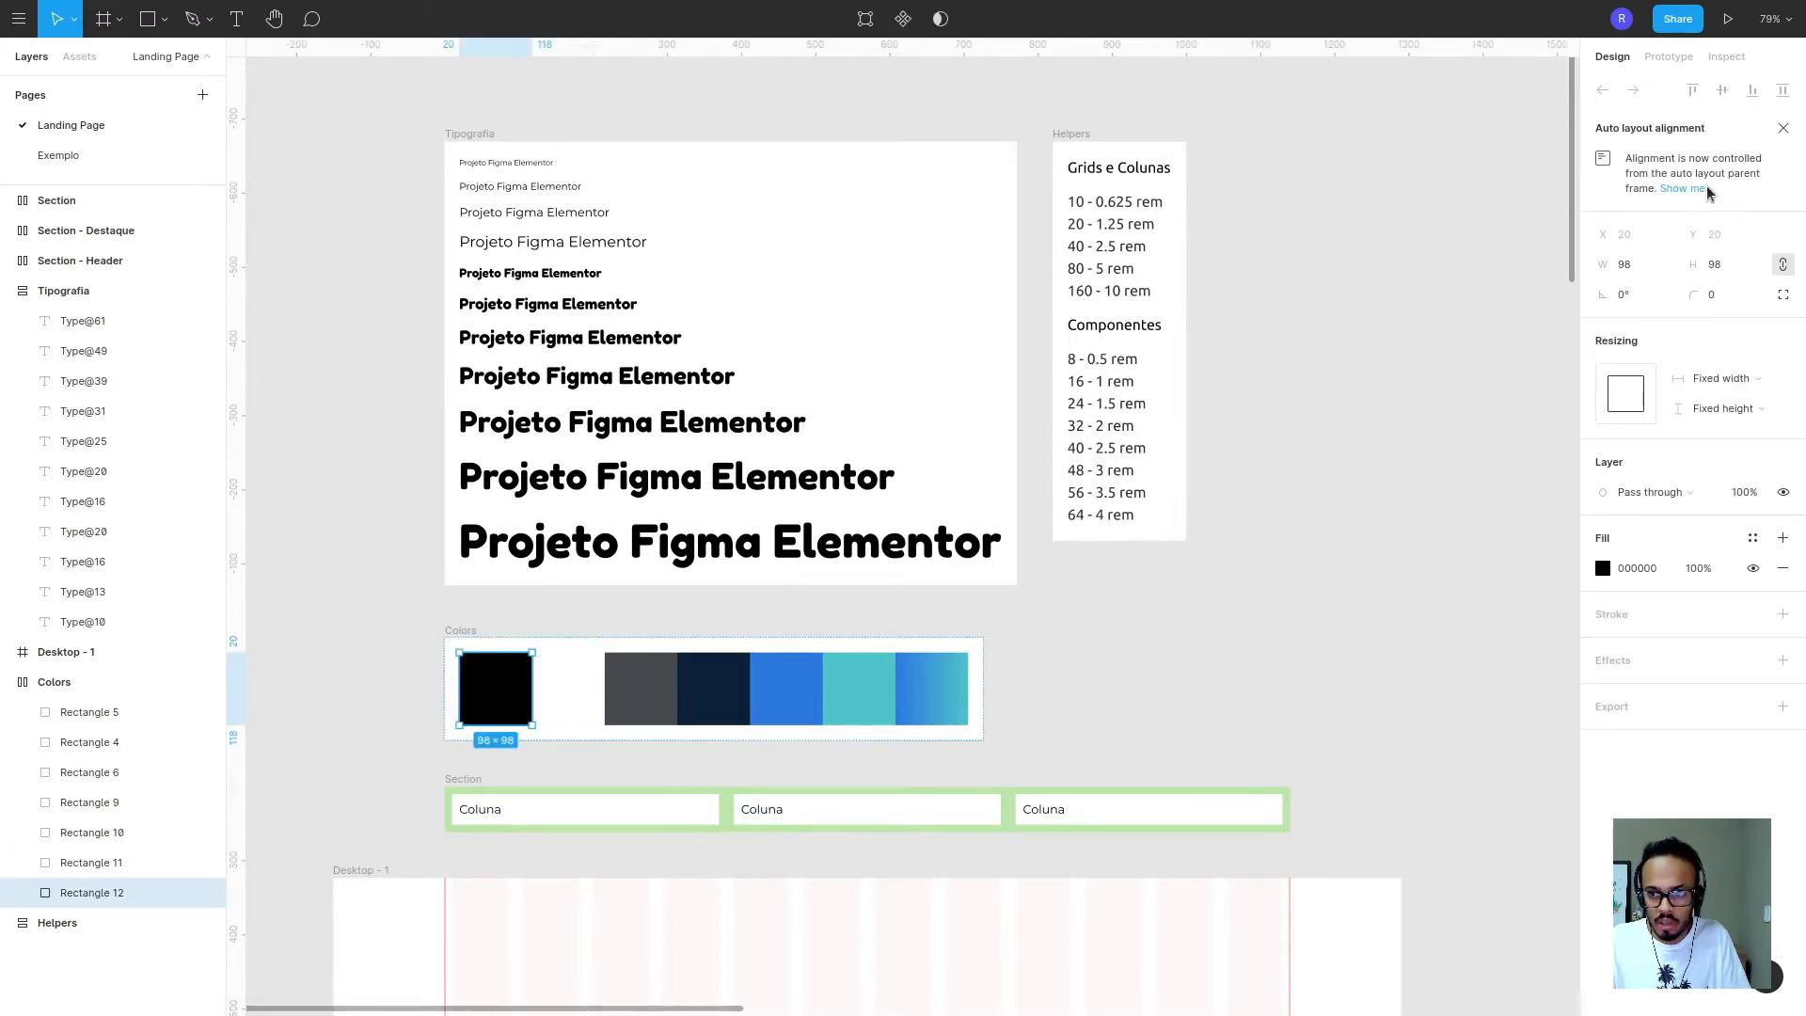
click(1752, 539)
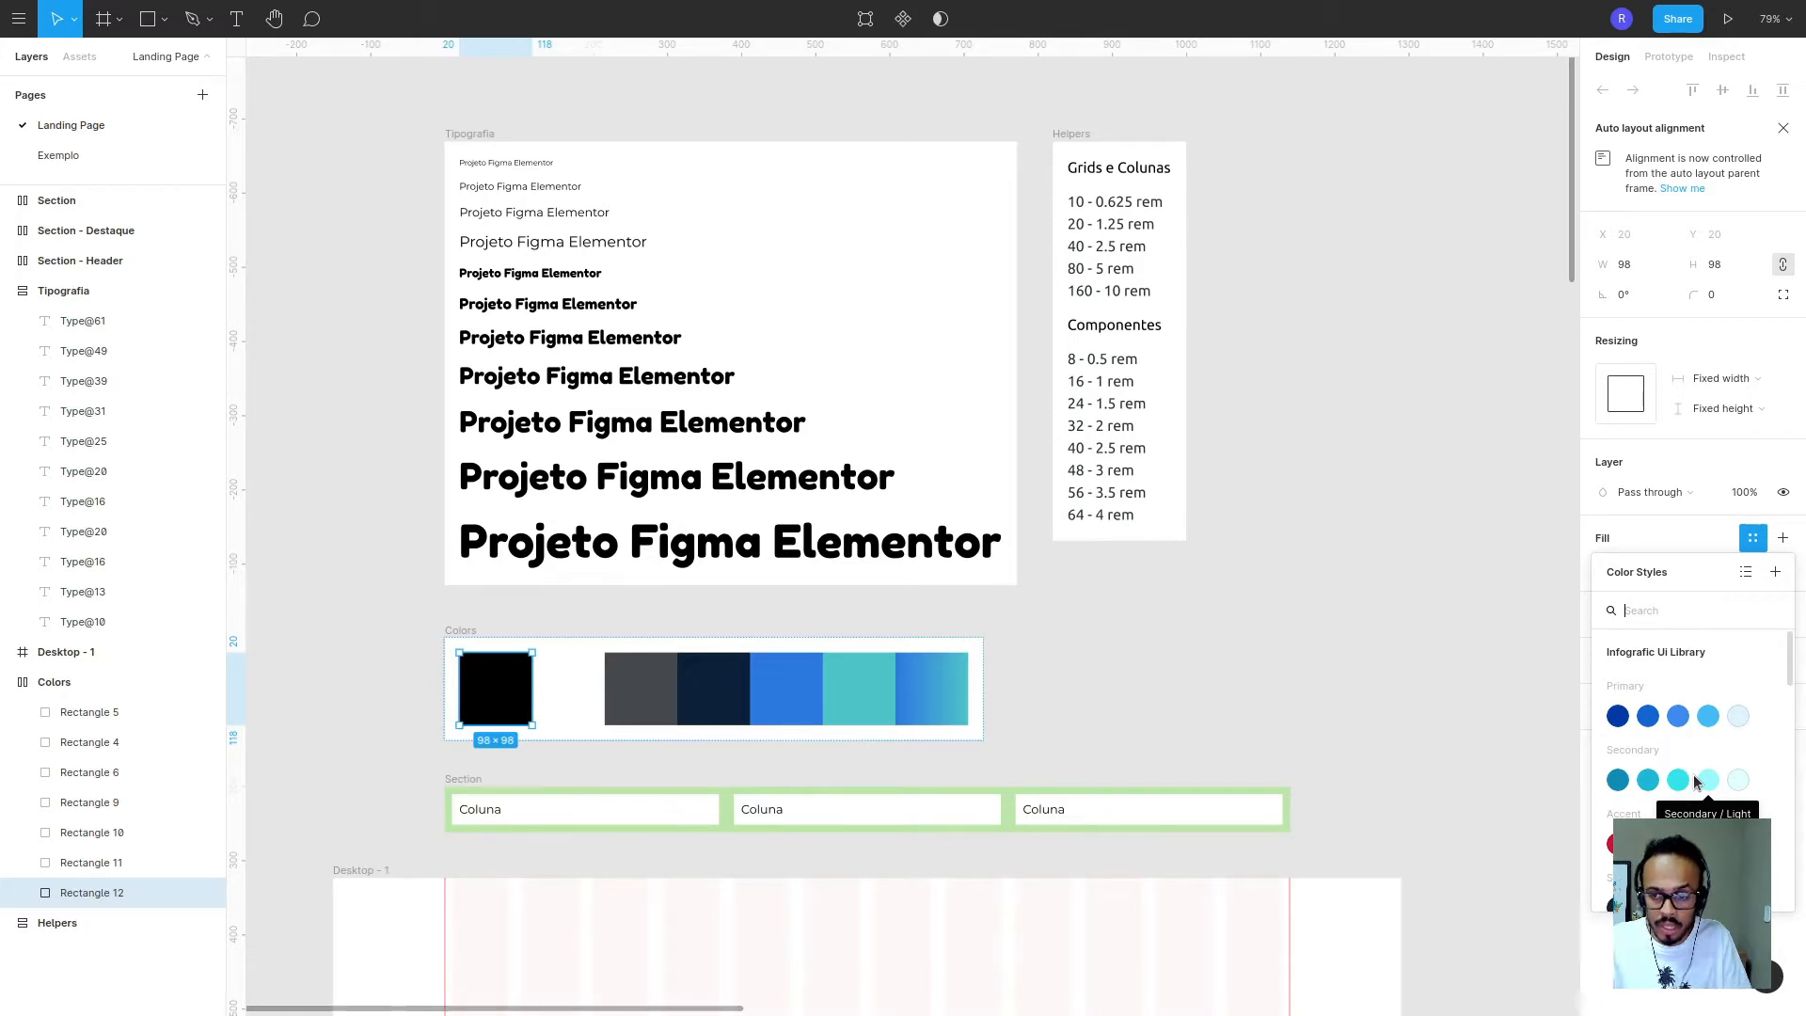
click(1776, 573)
text(Black)
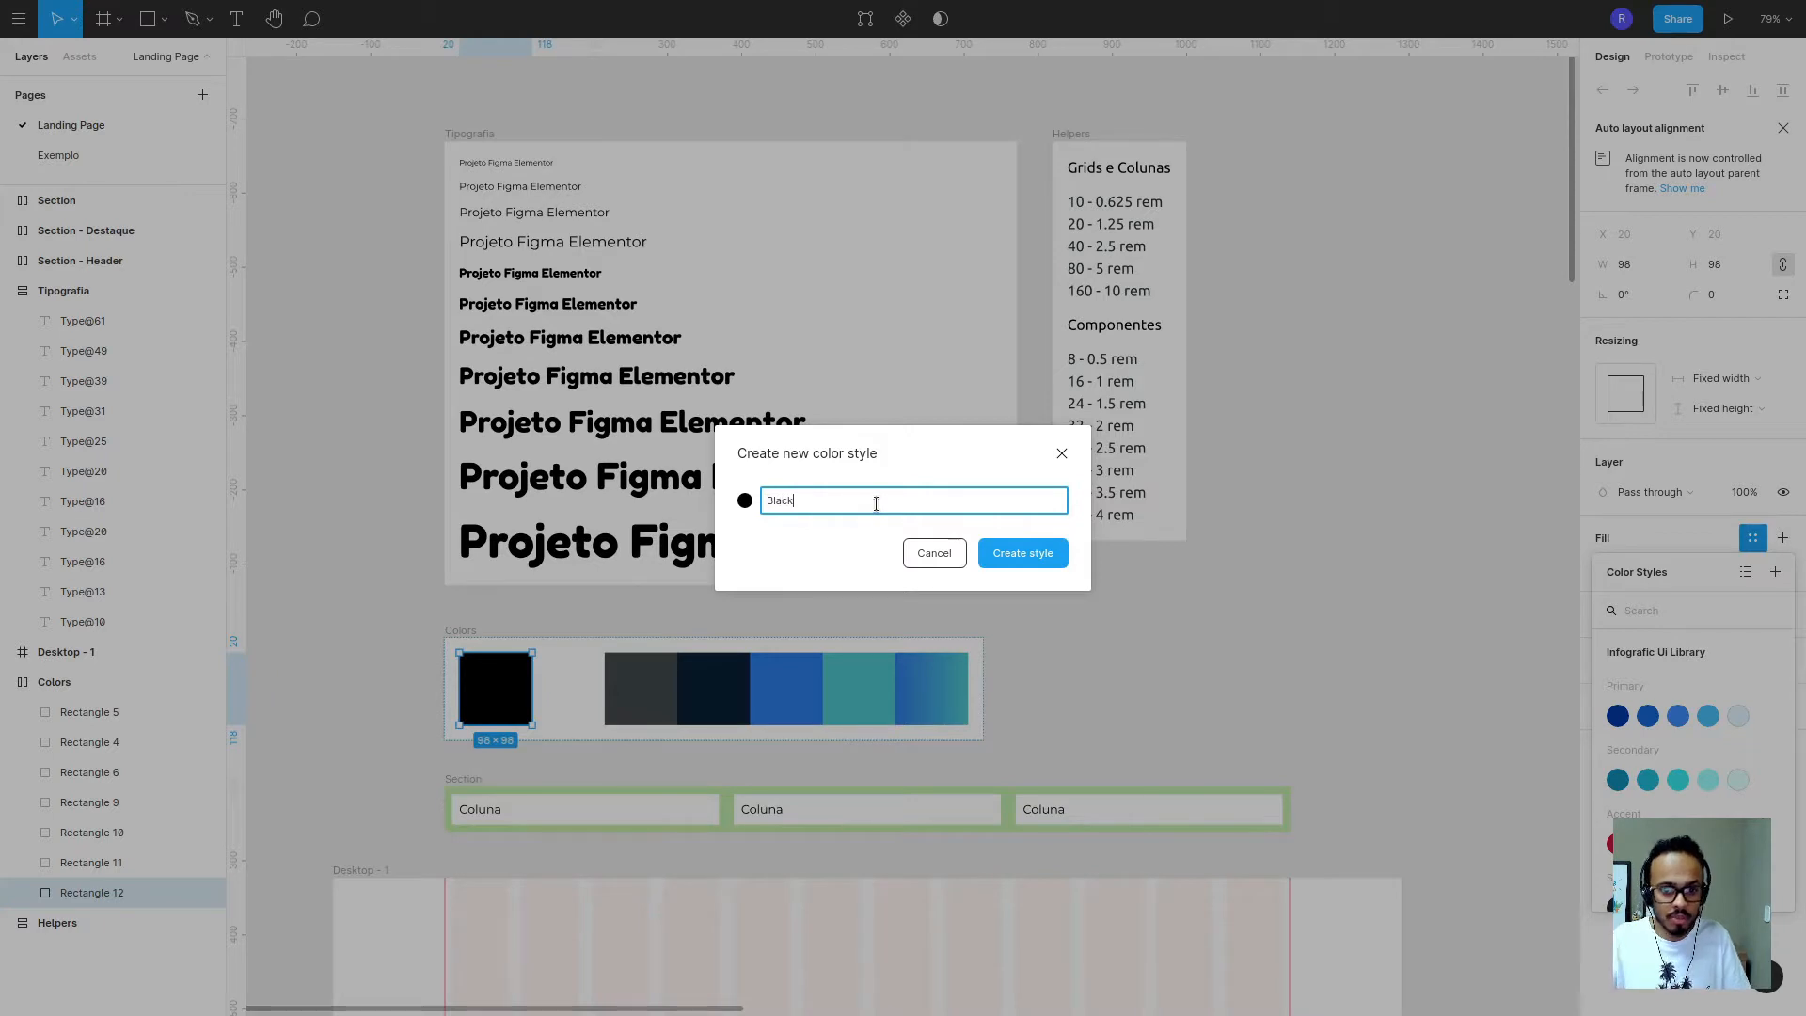
click(1012, 553)
click(1317, 598)
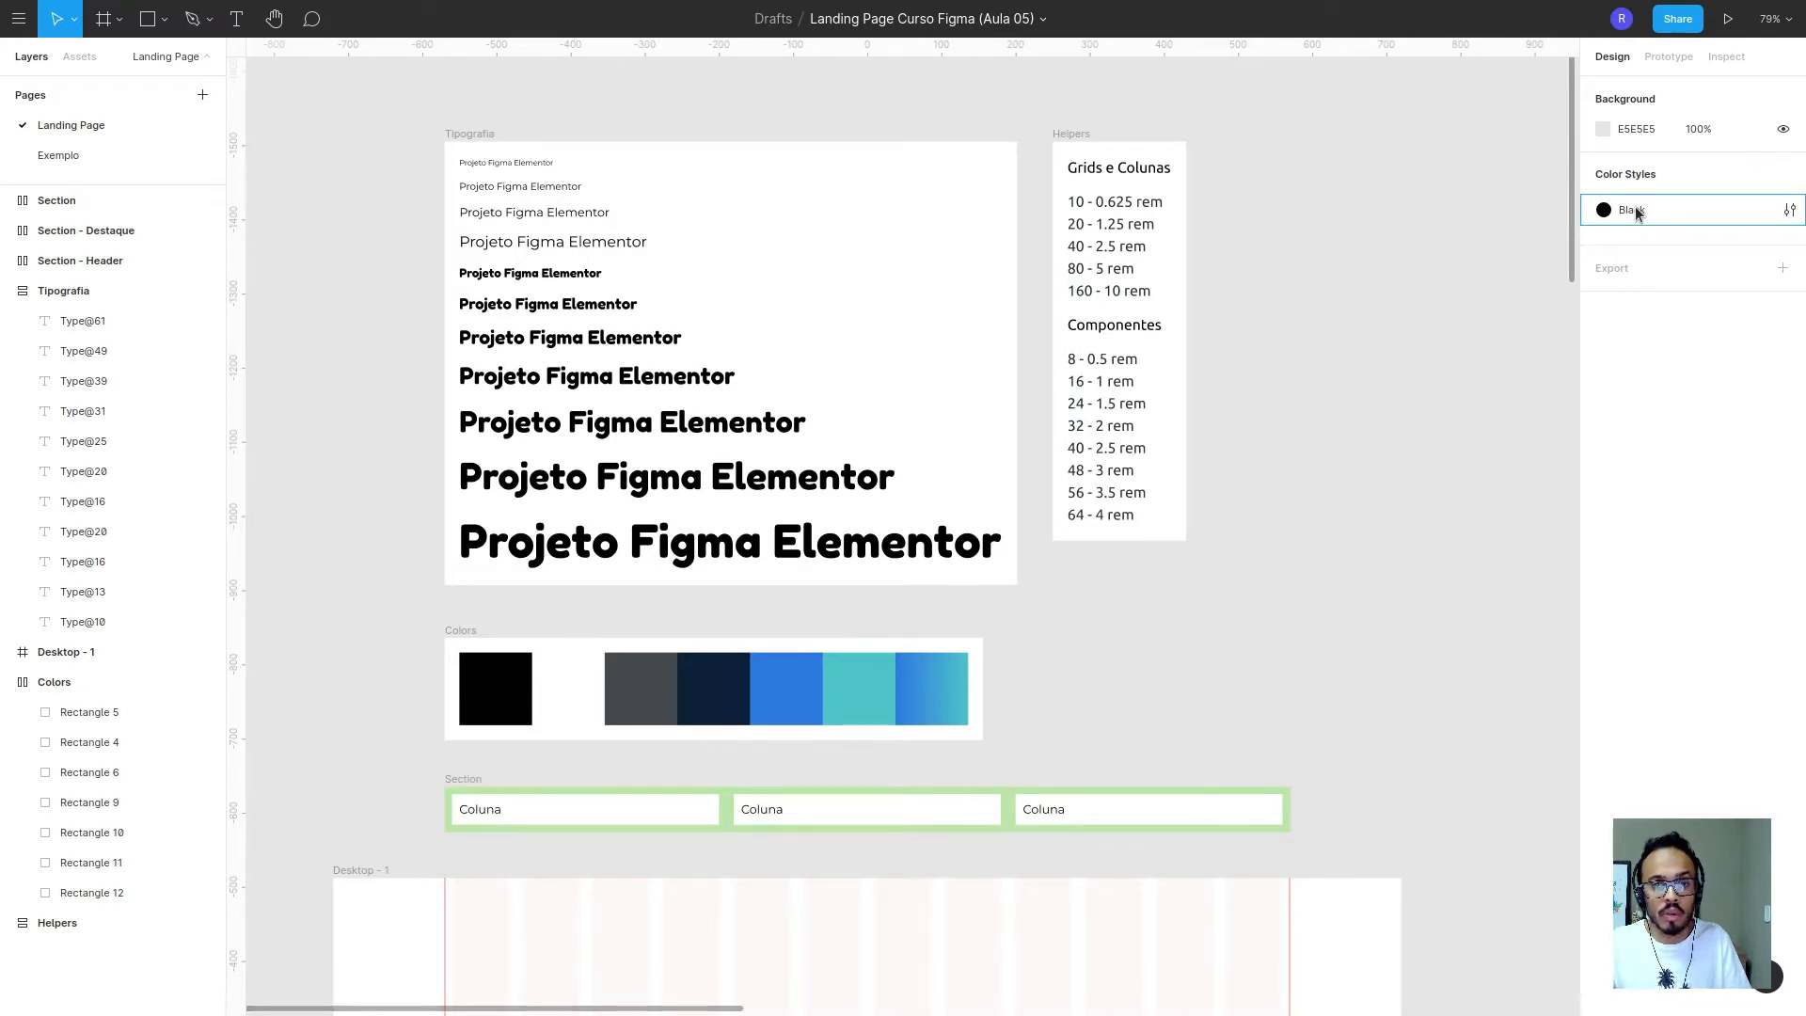
- Create a color style named White from the fill of the white swatch in the Colors frame
click(585, 694)
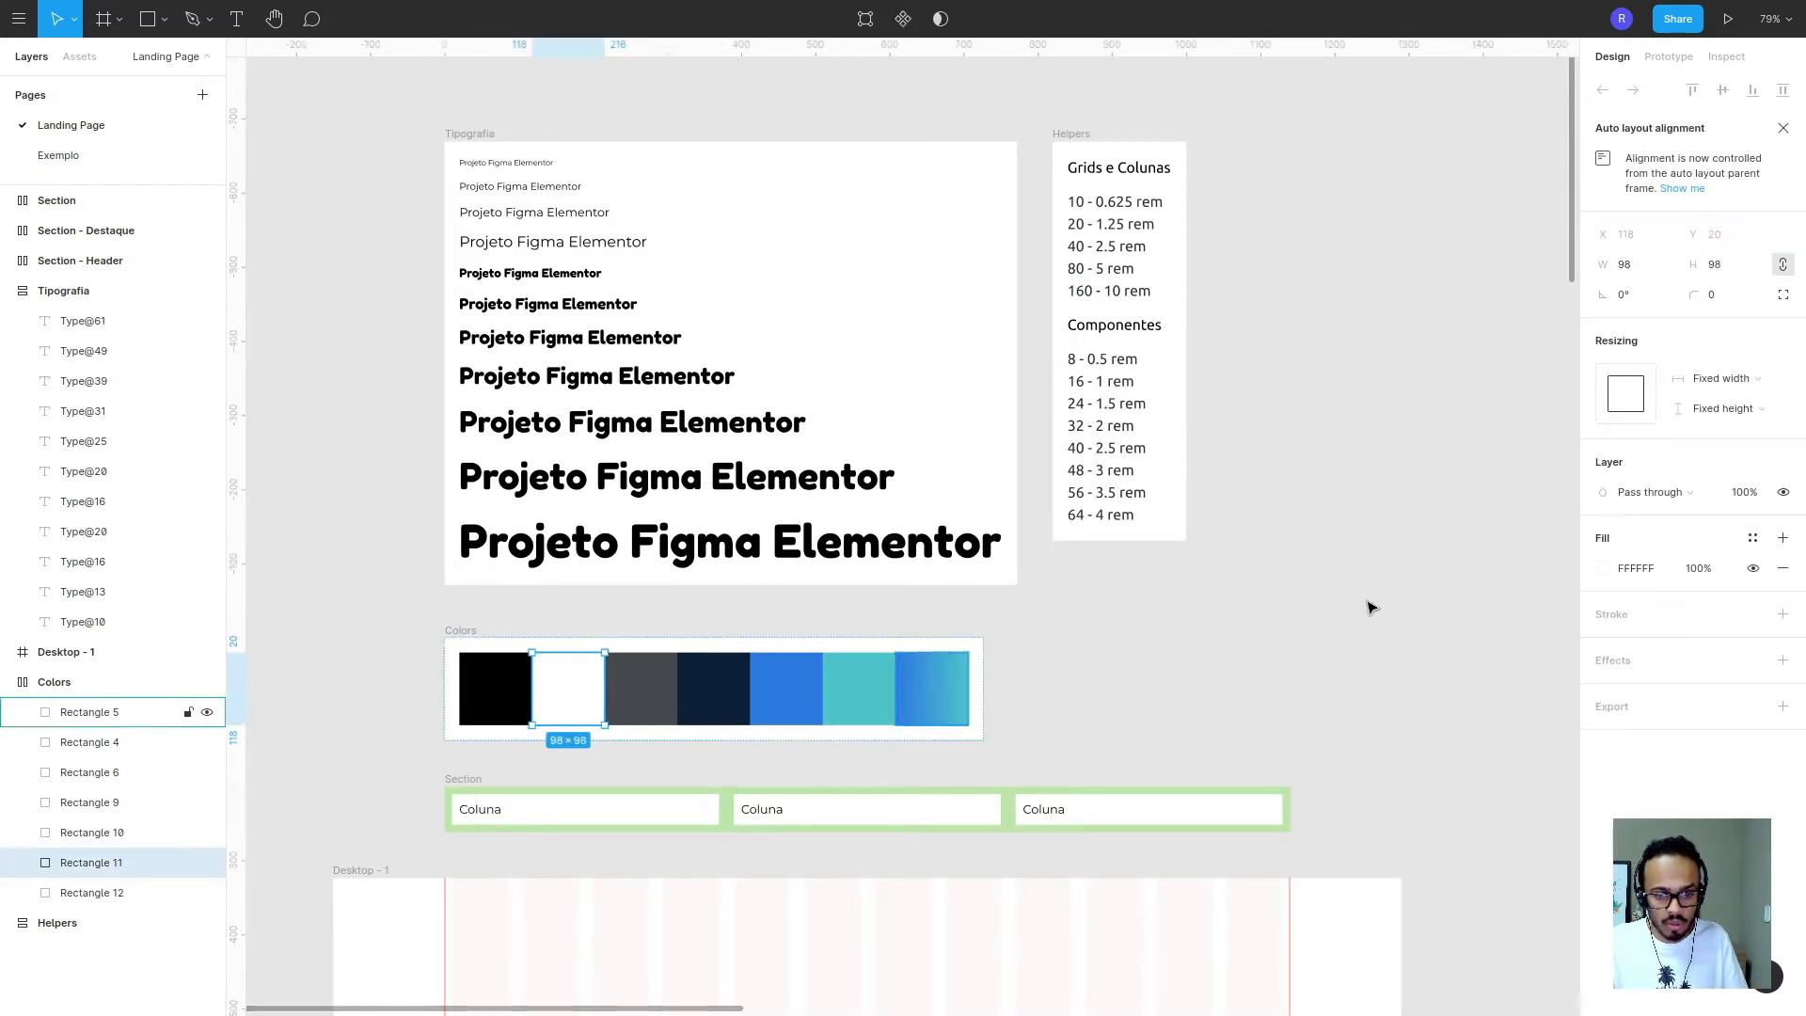
click(1752, 537)
click(1775, 573)
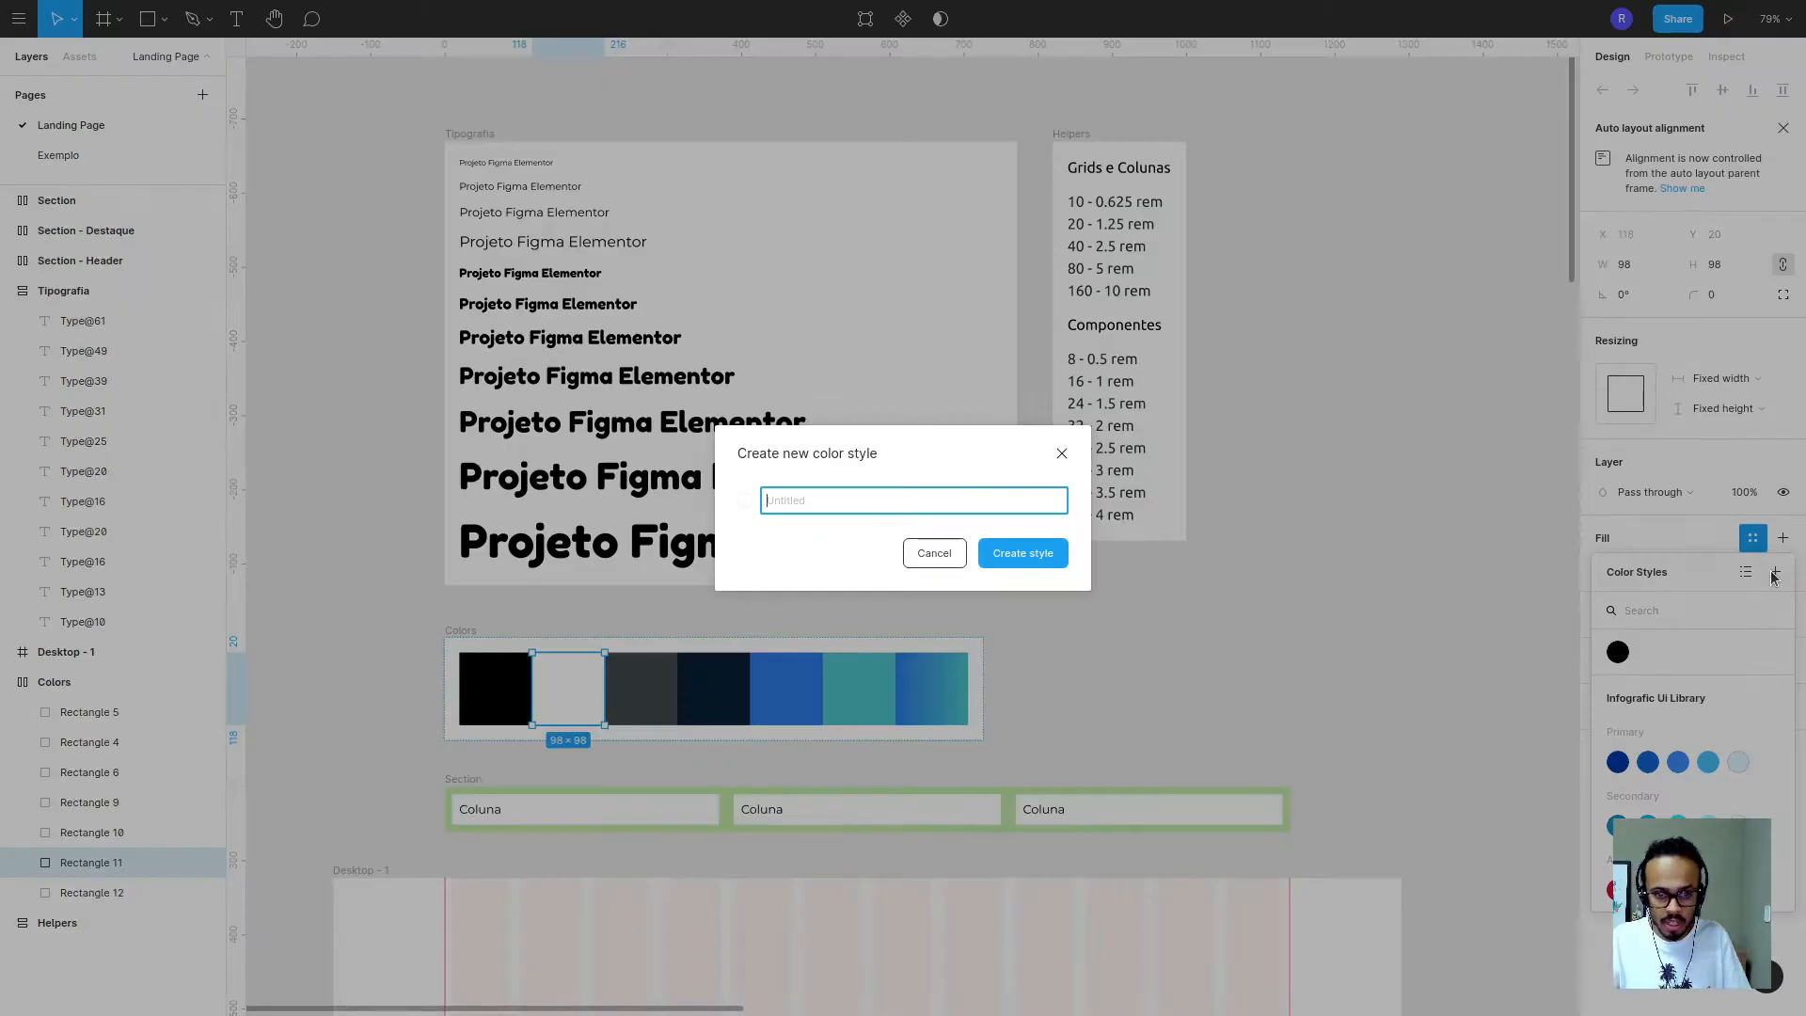
text(White)
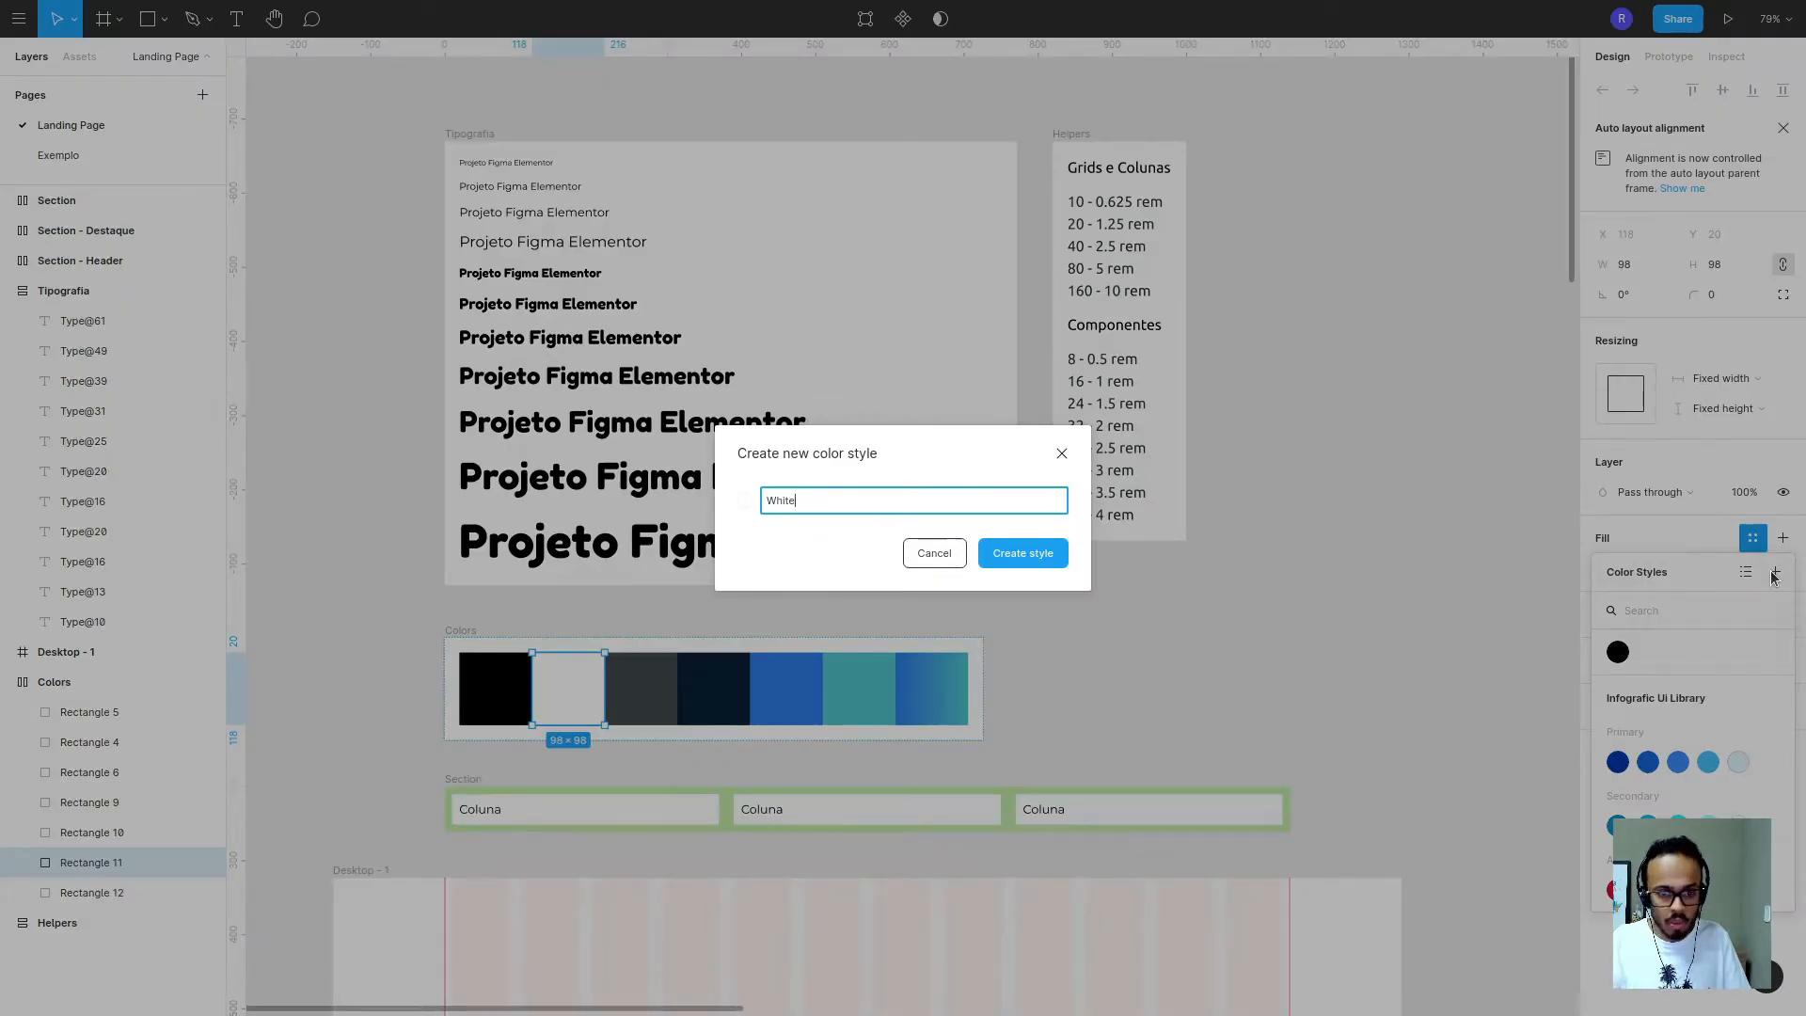
key(Return)
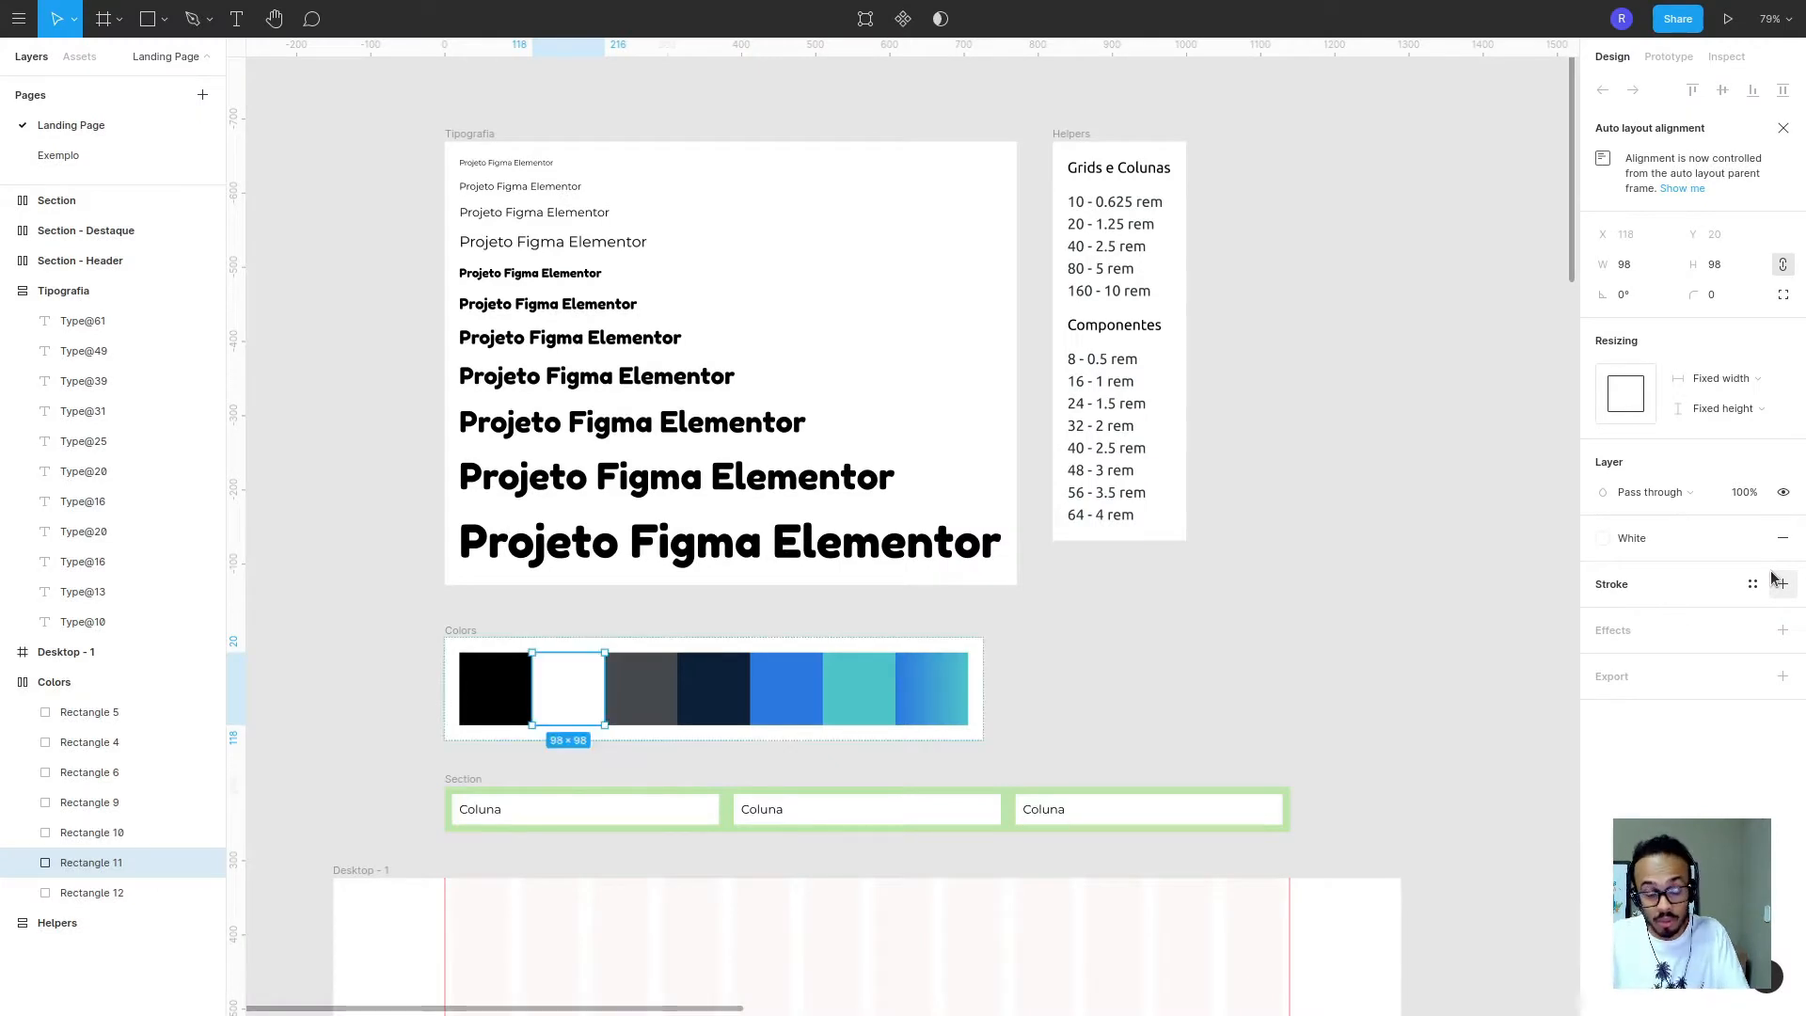
click(505, 696)
click(557, 699)
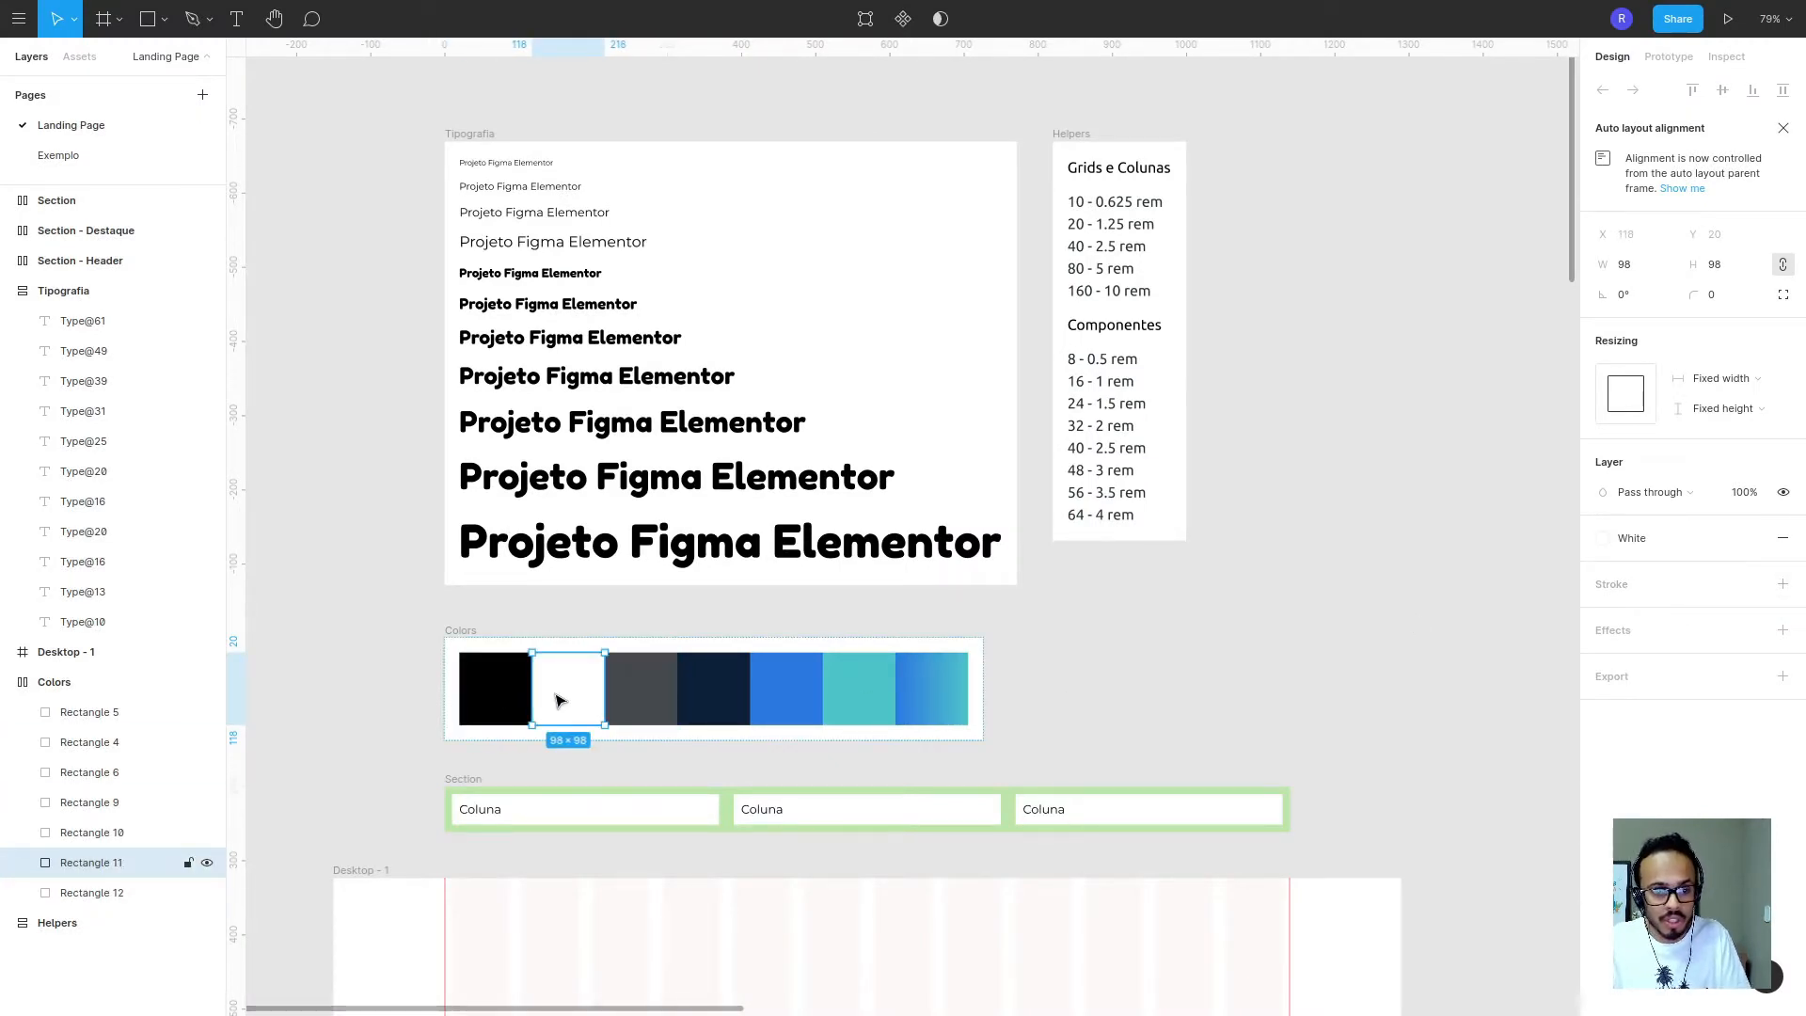
click(501, 701)
key(ctrl+z)
click(504, 701)
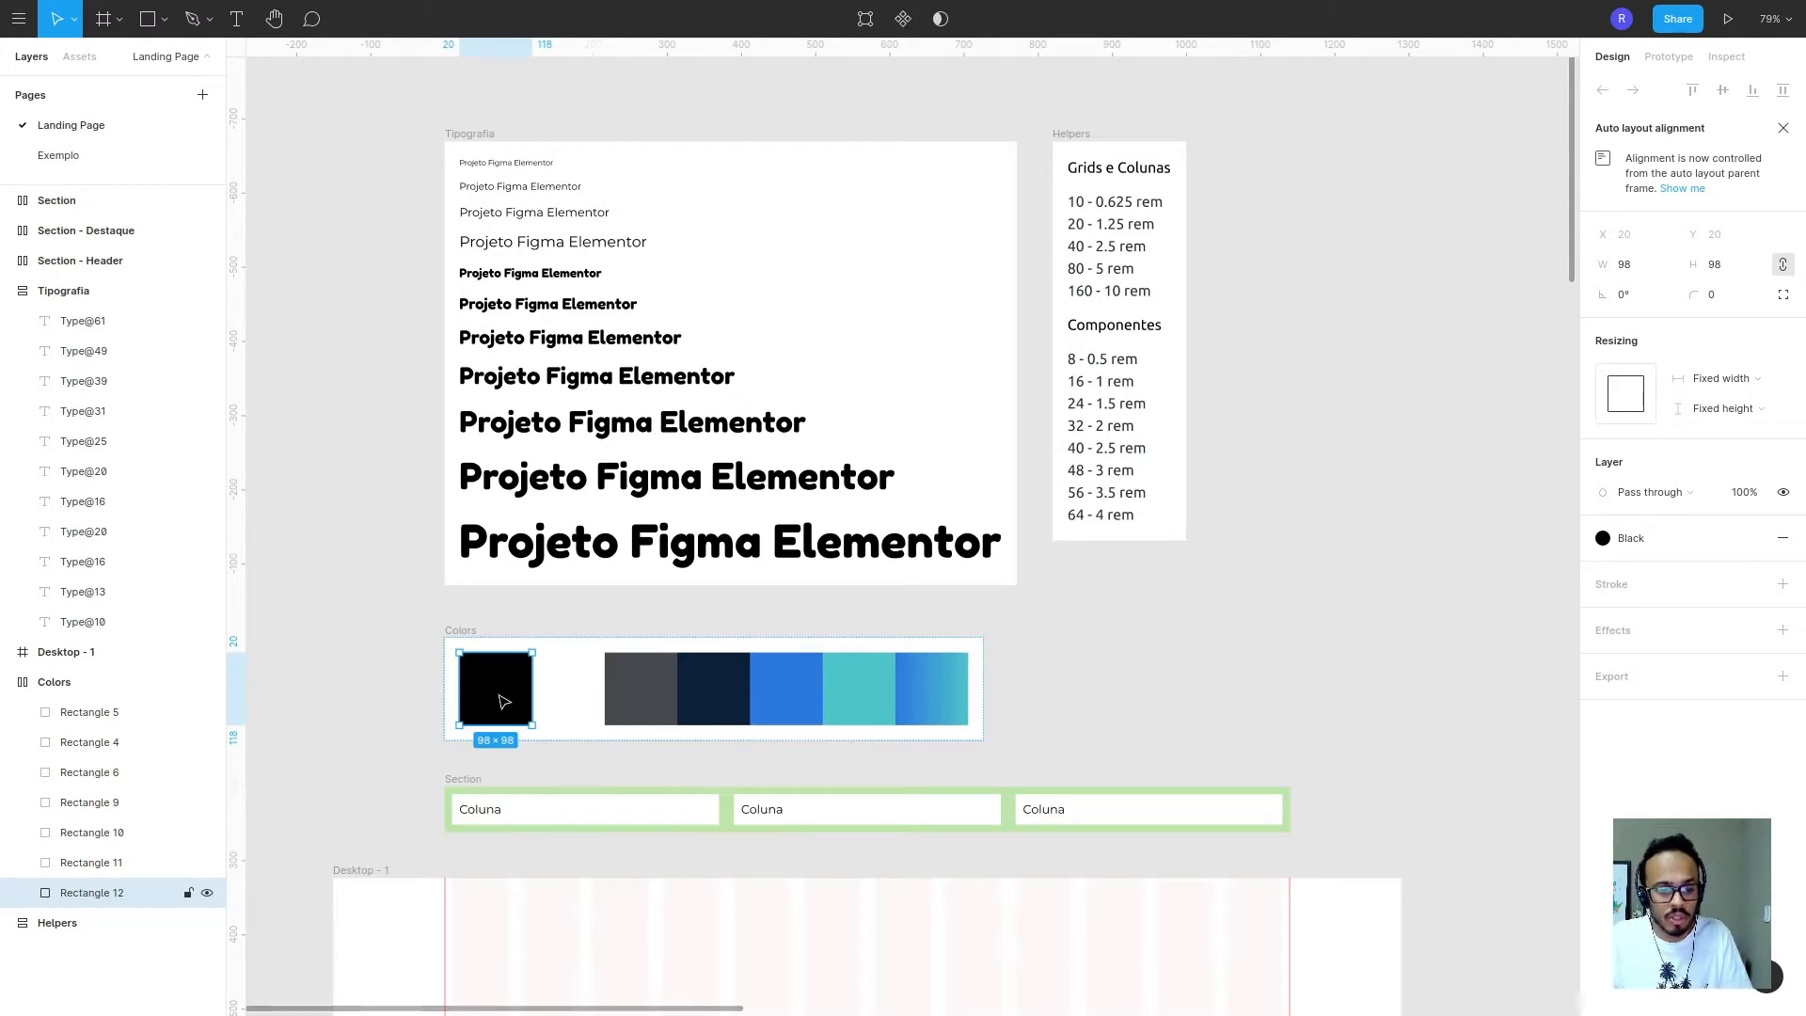
- Create a color style named Gray from the fill of the dark gray swatch in the Colors frame
click(661, 705)
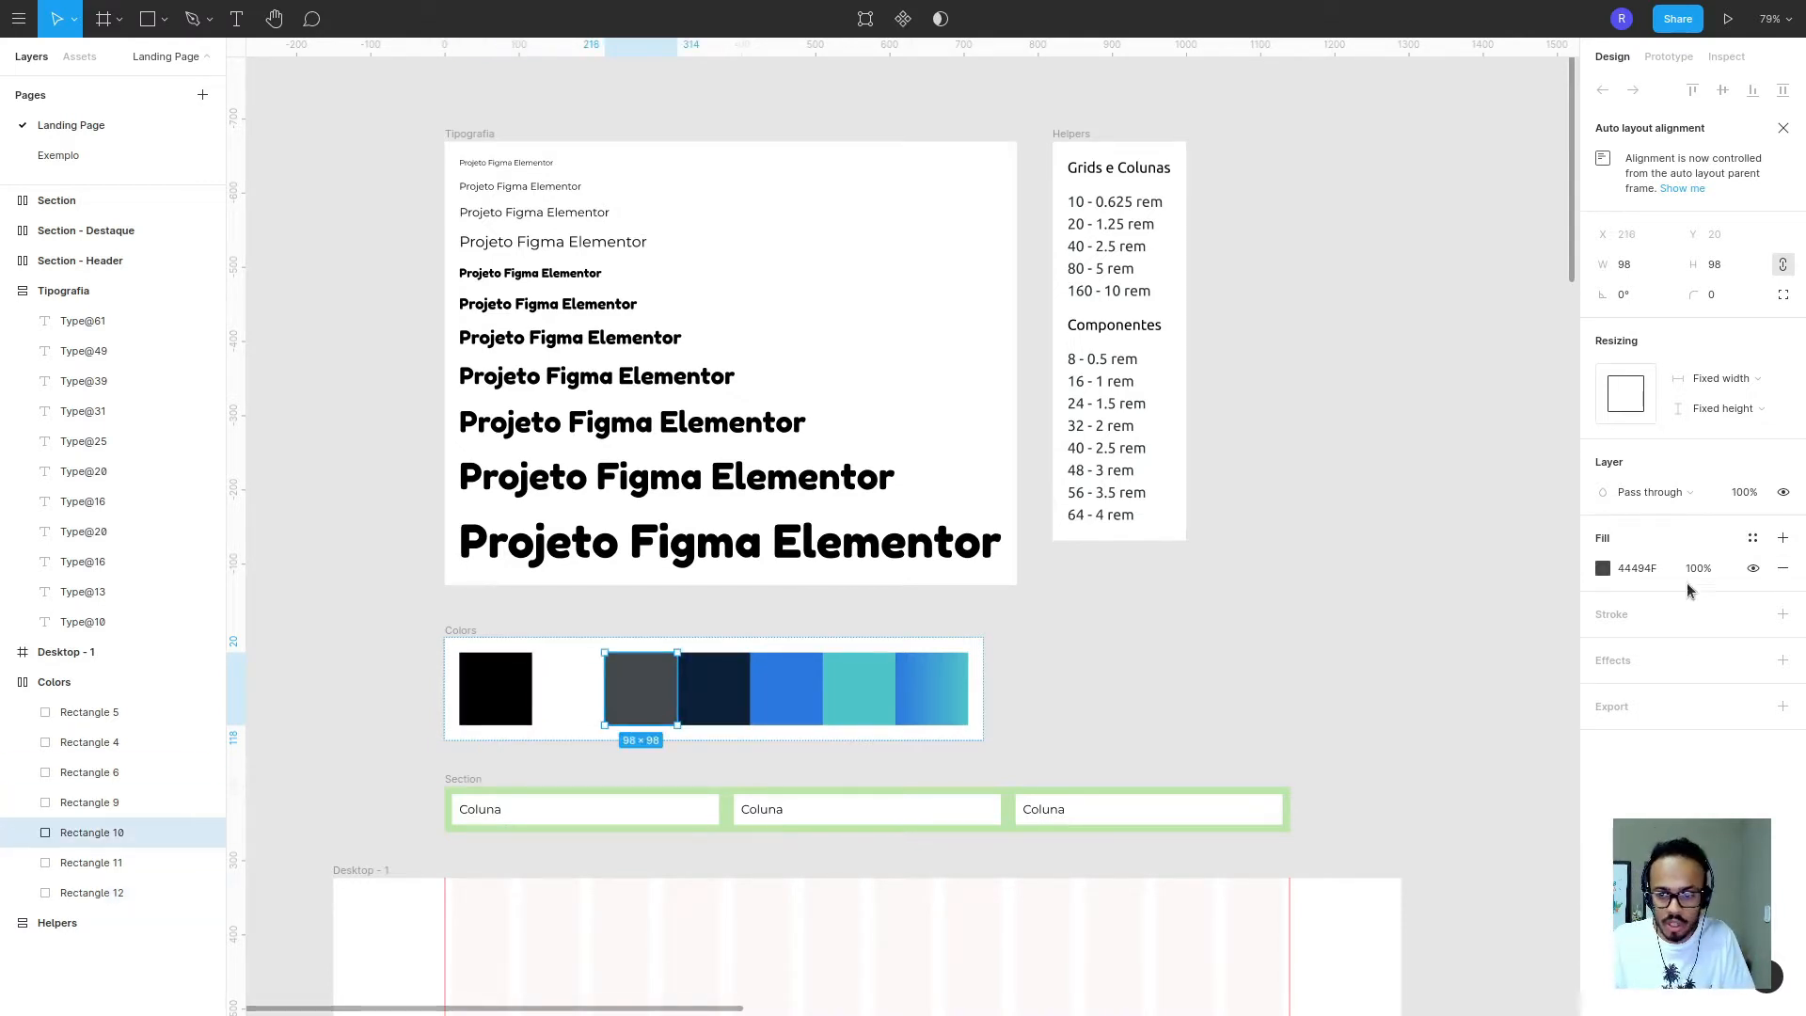
click(1752, 537)
click(1776, 572)
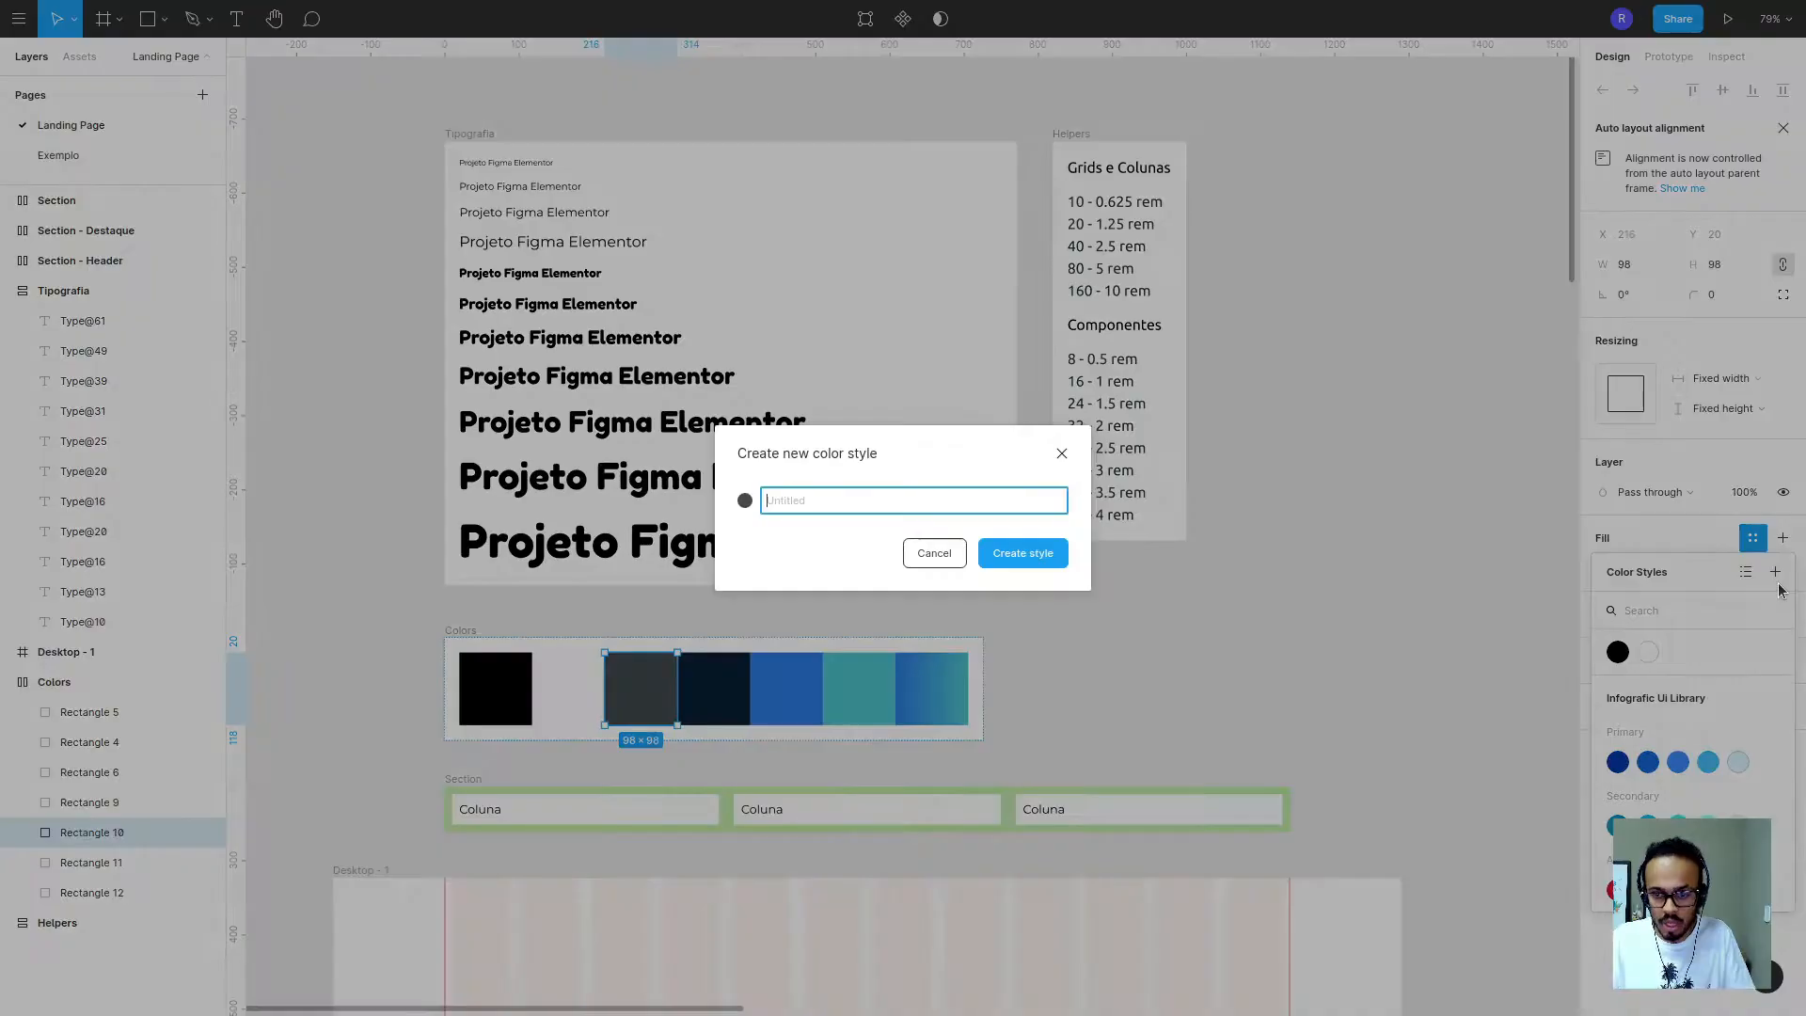
text(Gray)
key(Return)
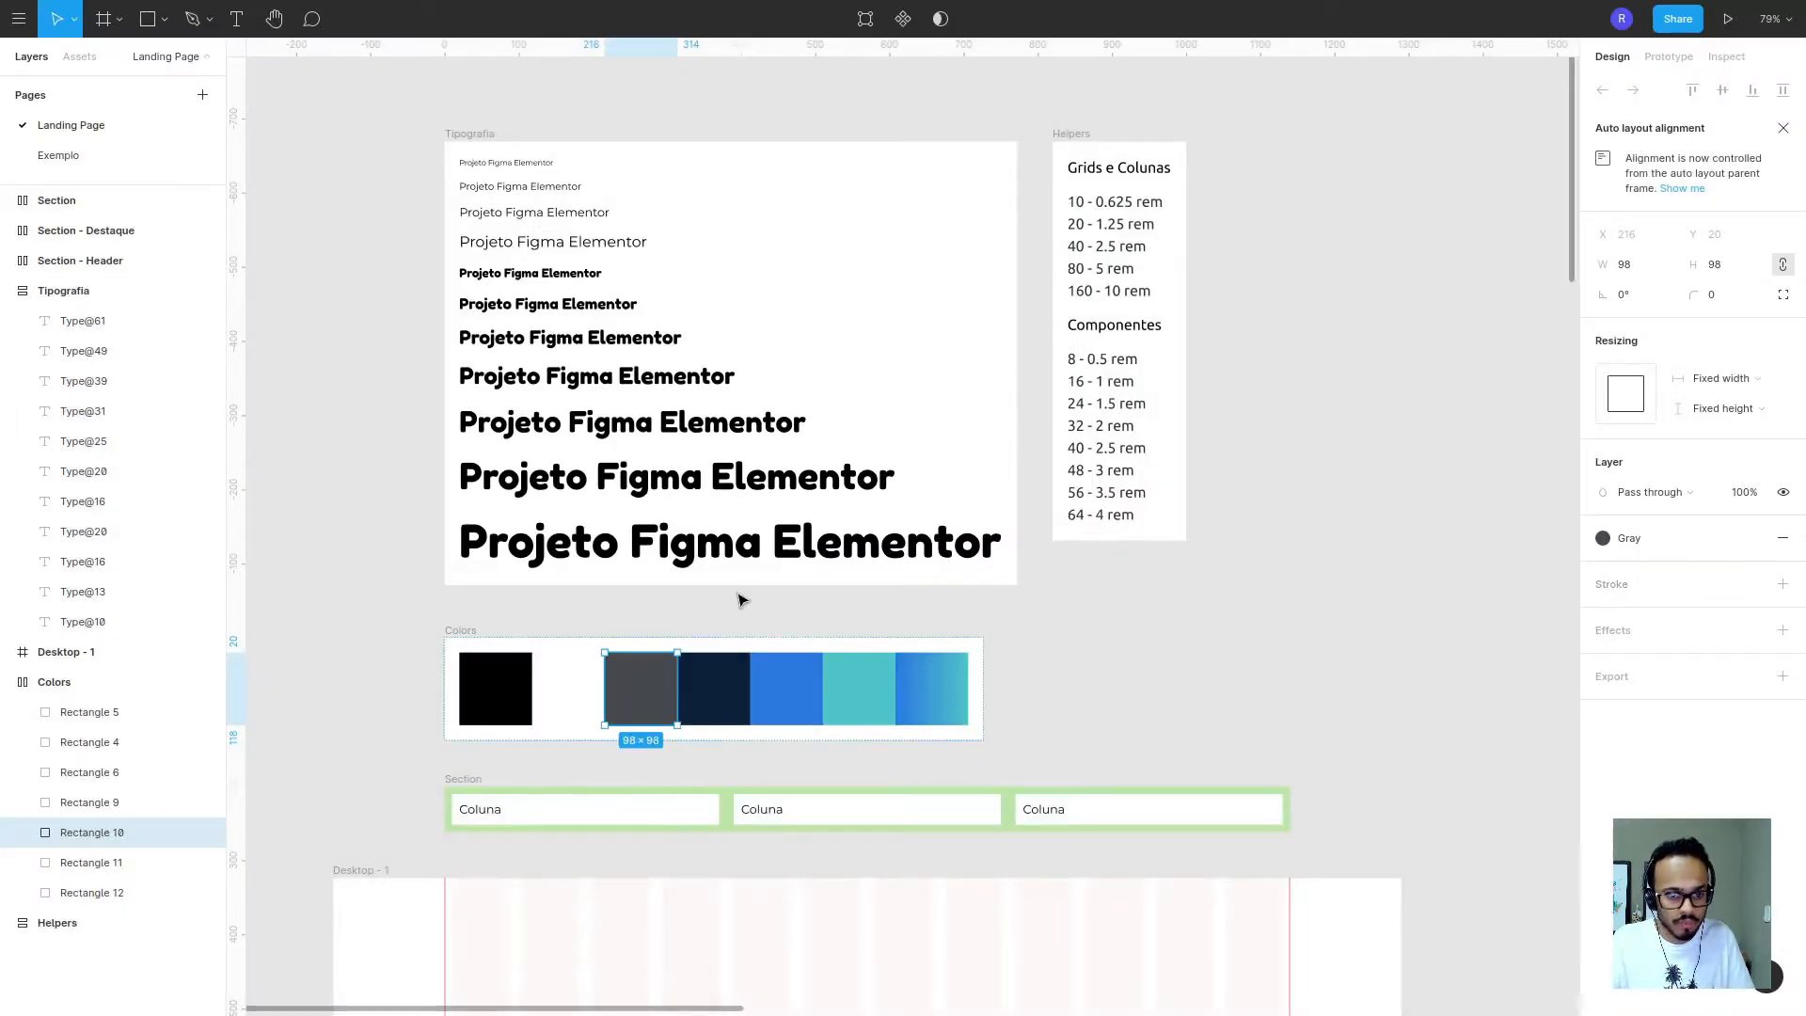
- Compare the fills of the navy, blue and teal swatches in the Colors frame
click(723, 705)
click(790, 696)
click(864, 696)
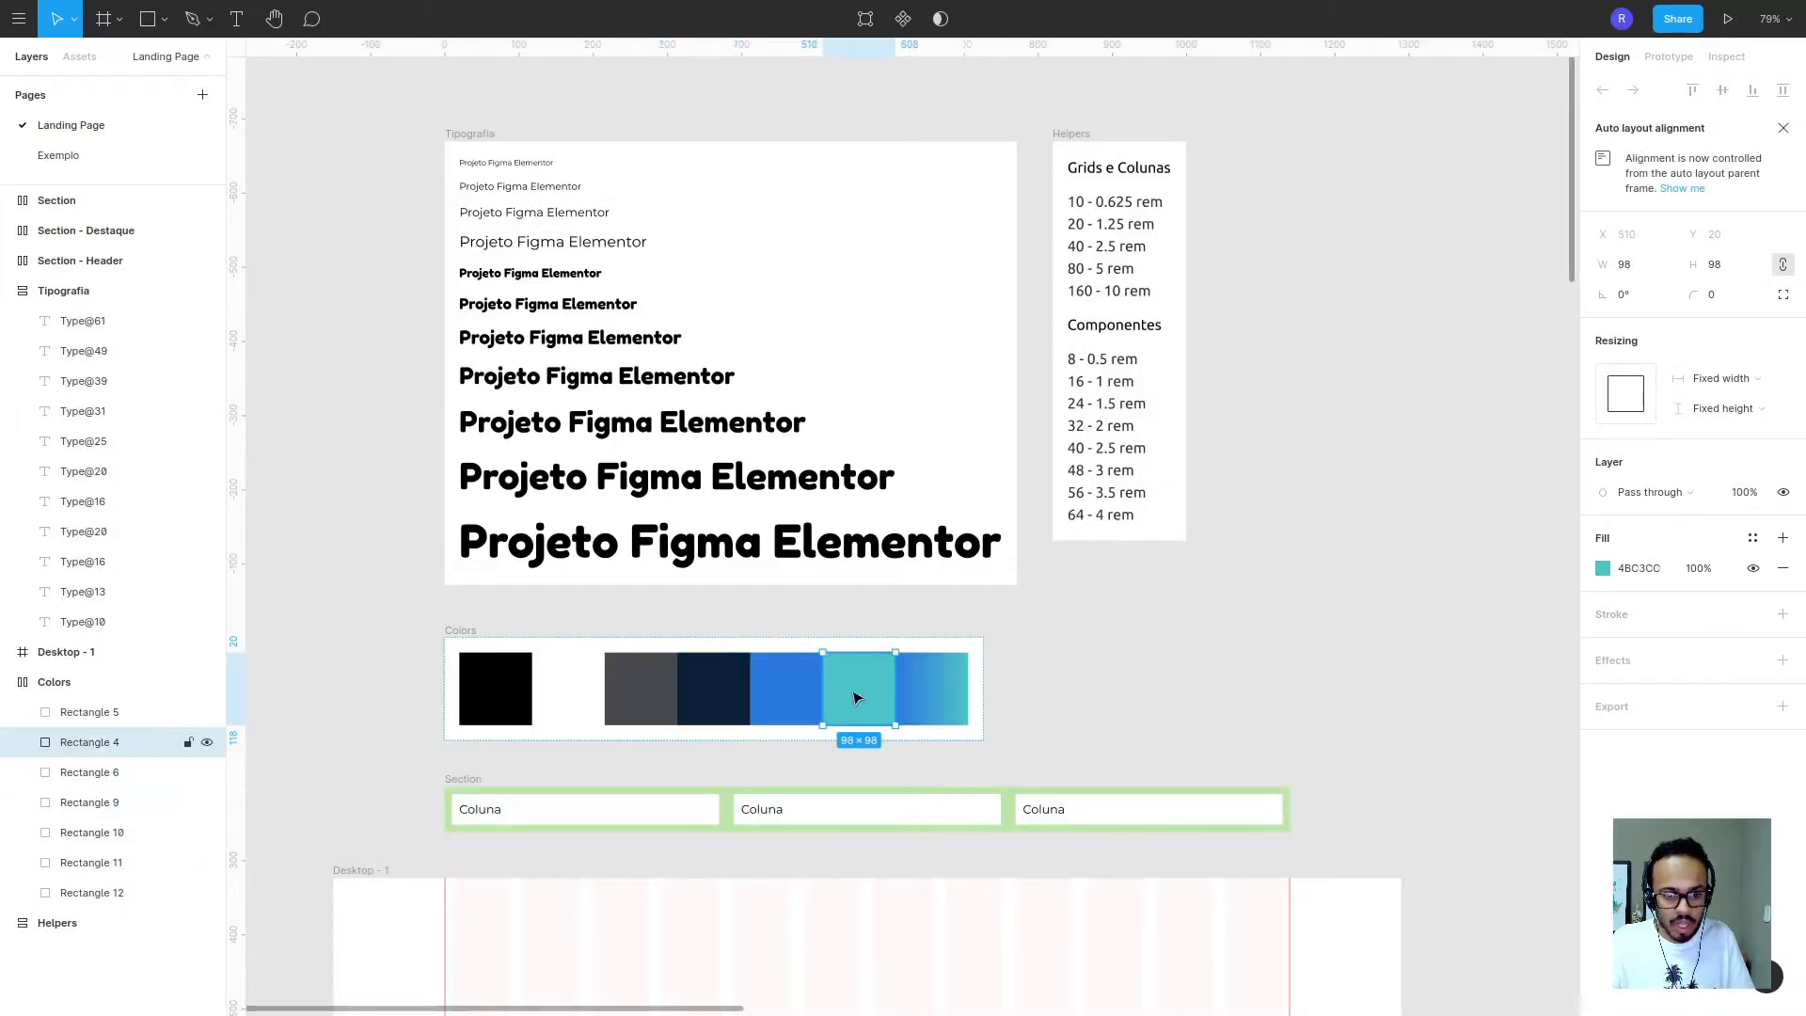
click(718, 699)
click(785, 698)
click(846, 701)
click(794, 701)
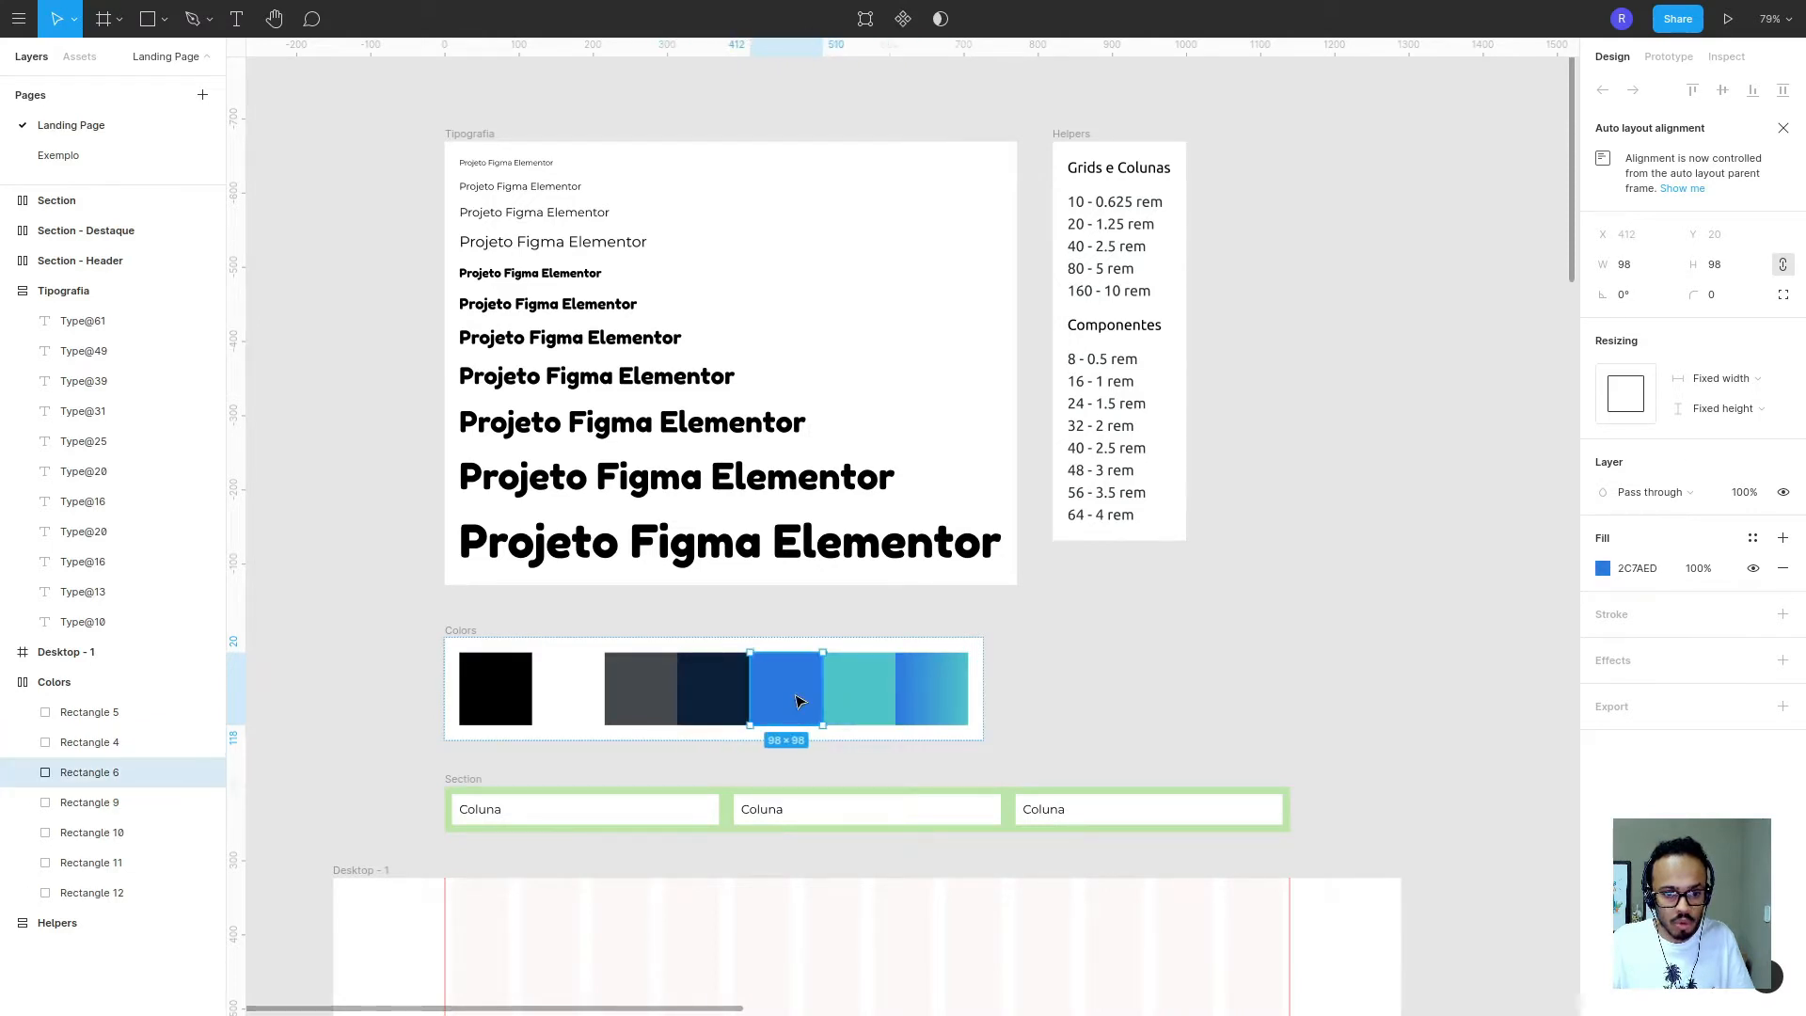
click(858, 700)
- Create a color style named Primary / Base from the fill of the solid blue swatch
click(786, 698)
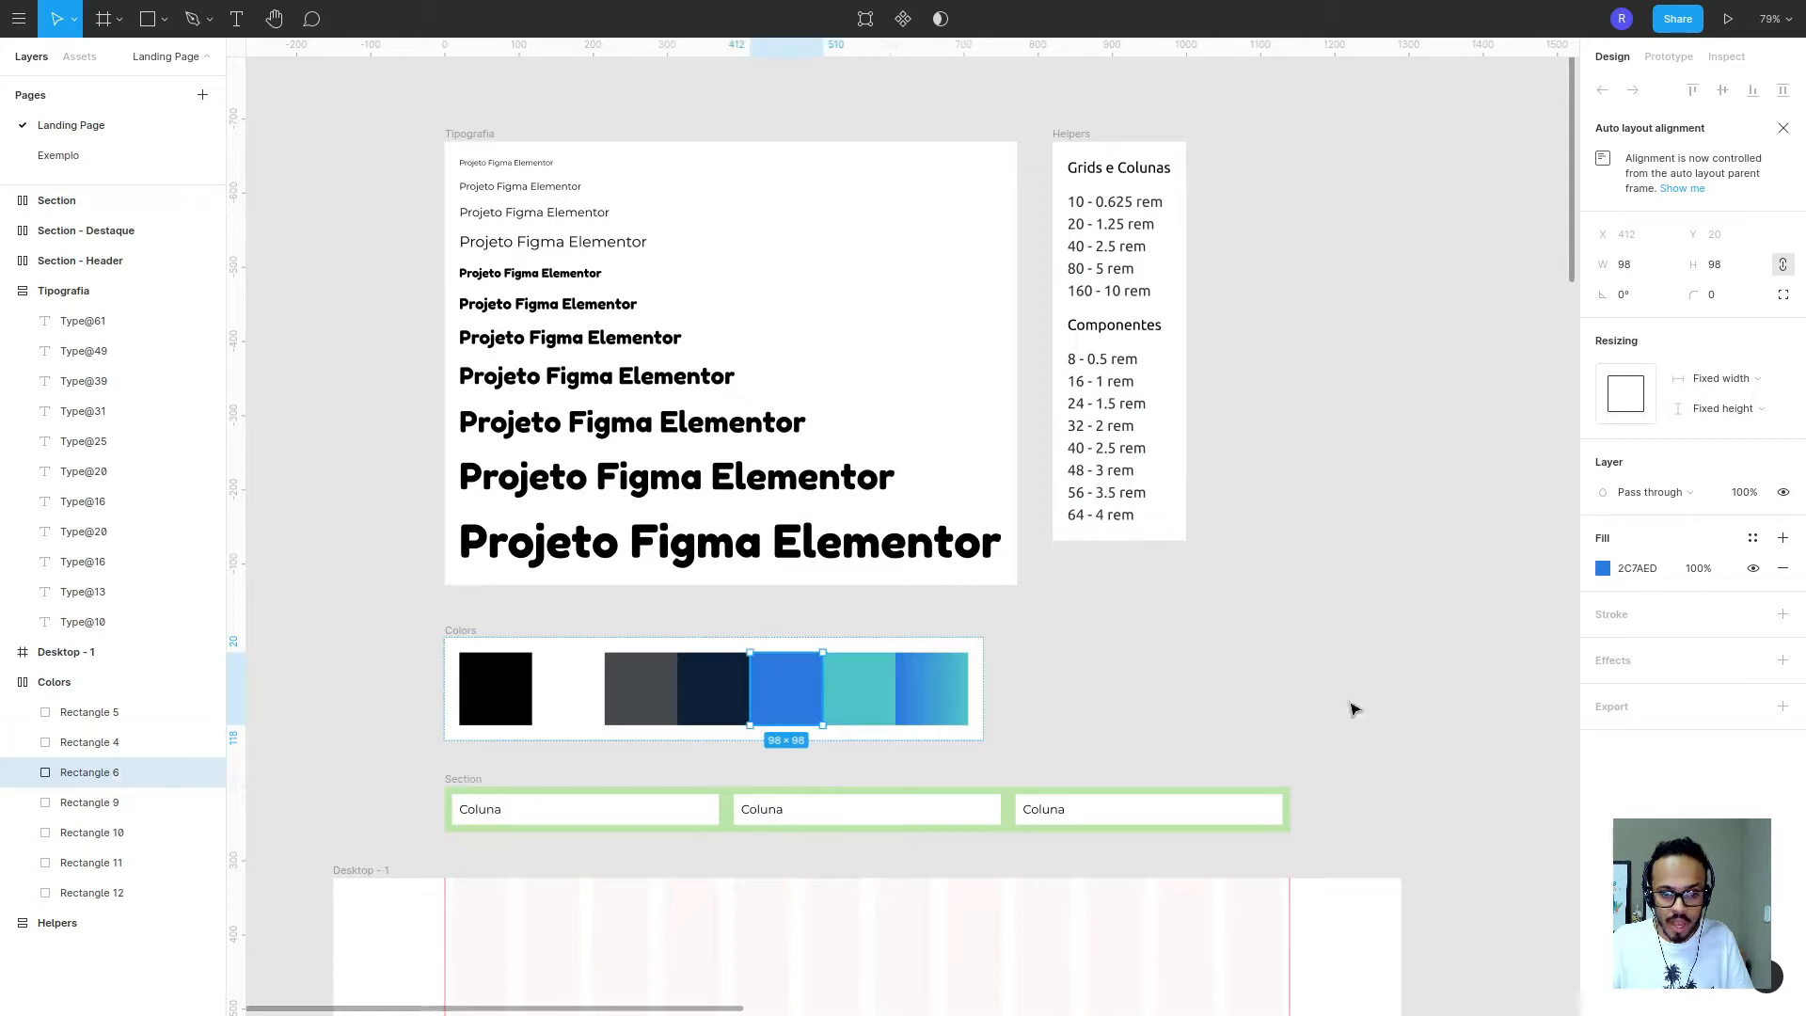
click(1752, 537)
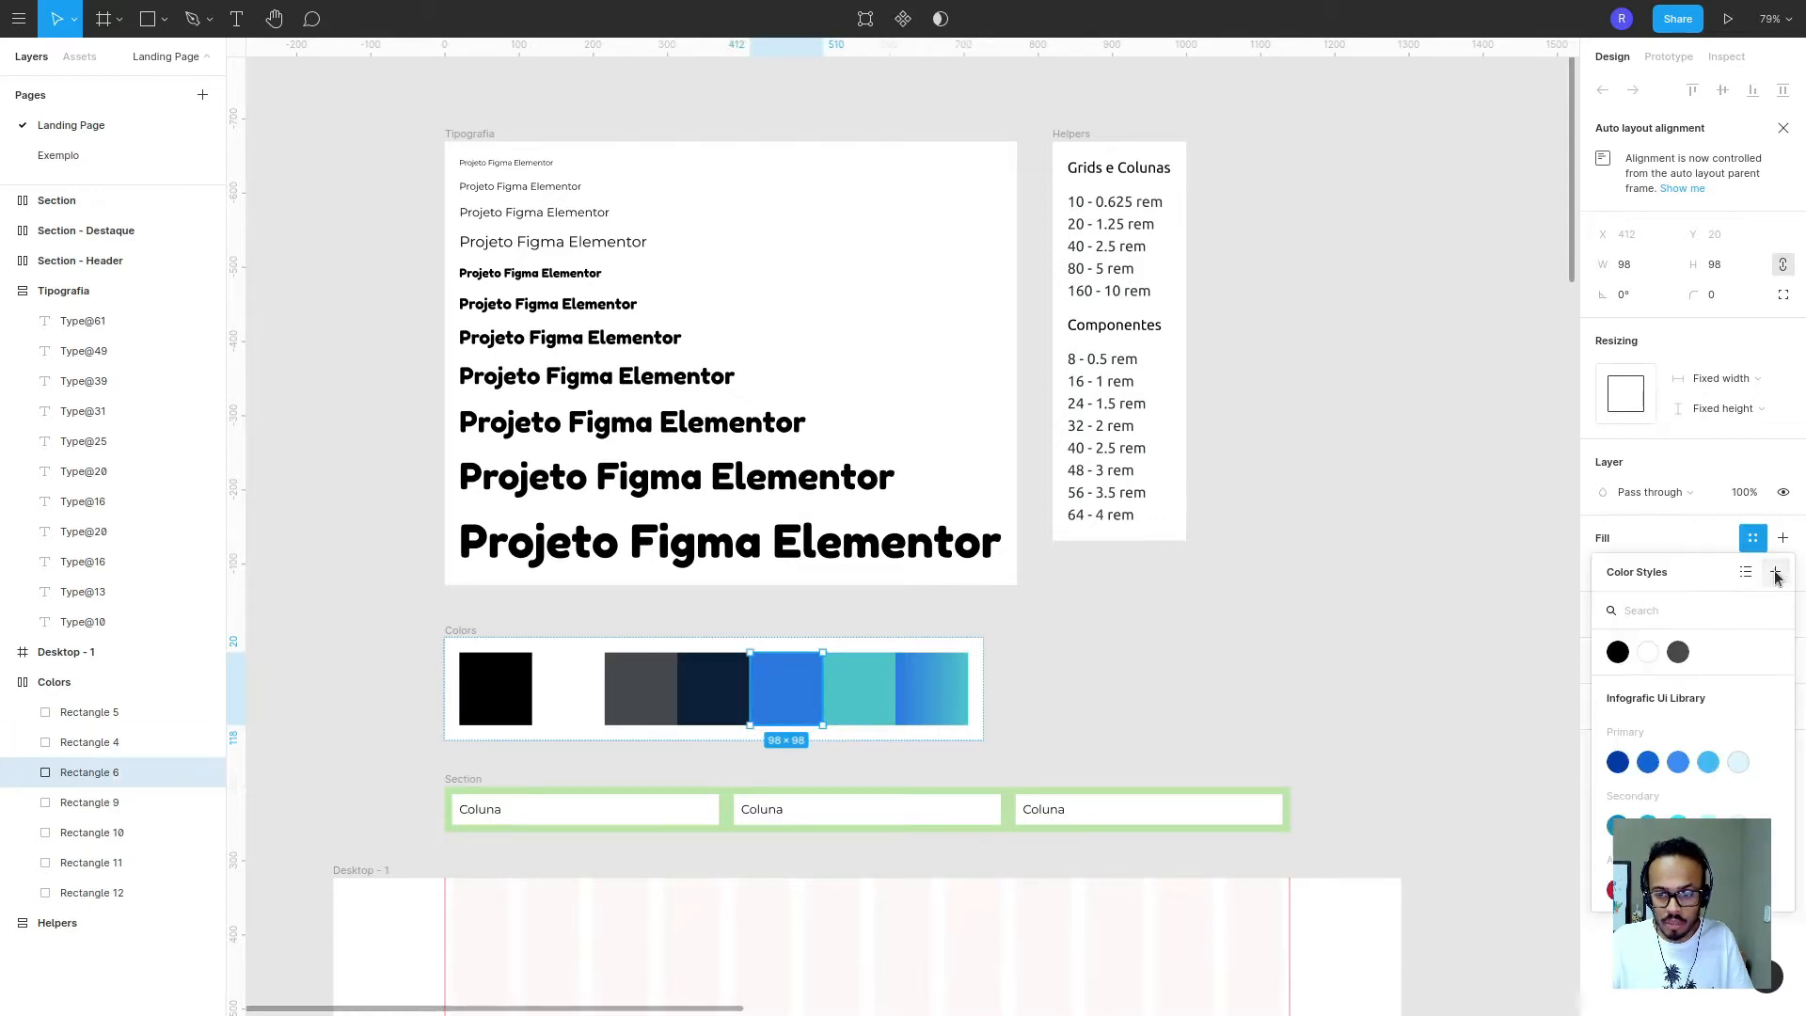
click(1776, 573)
text(Primary)
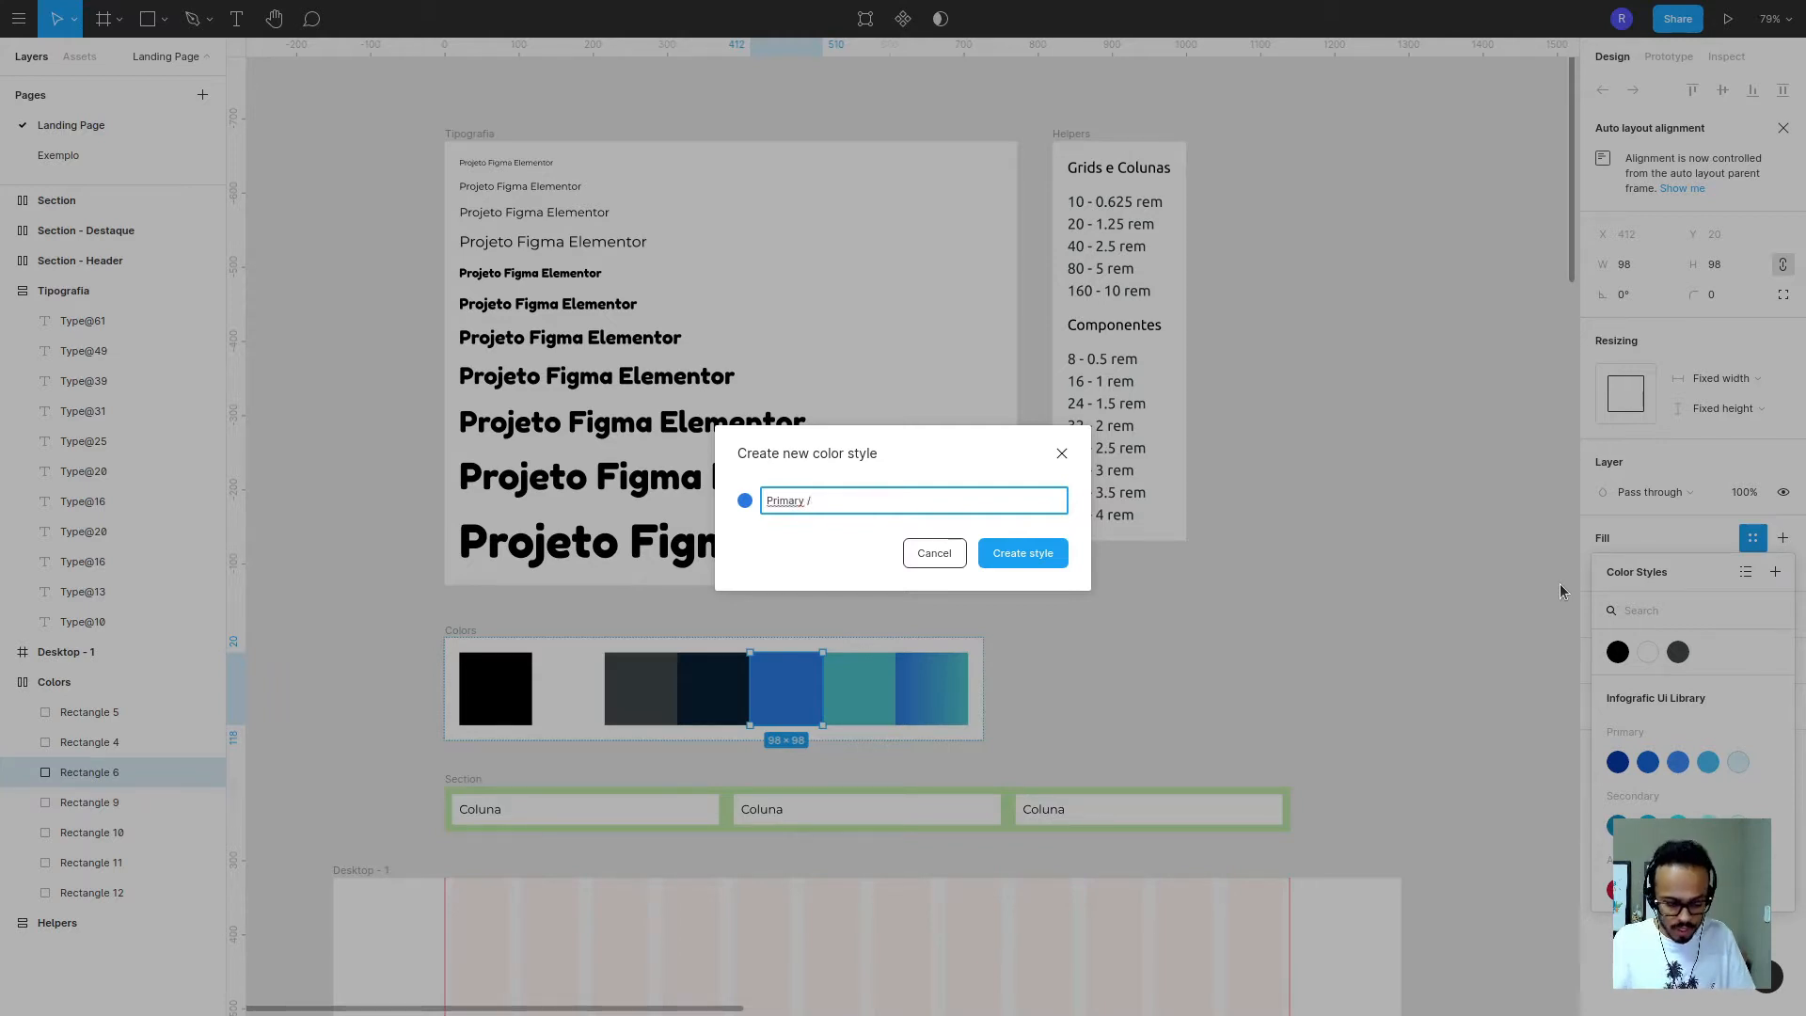
text(/ Base)
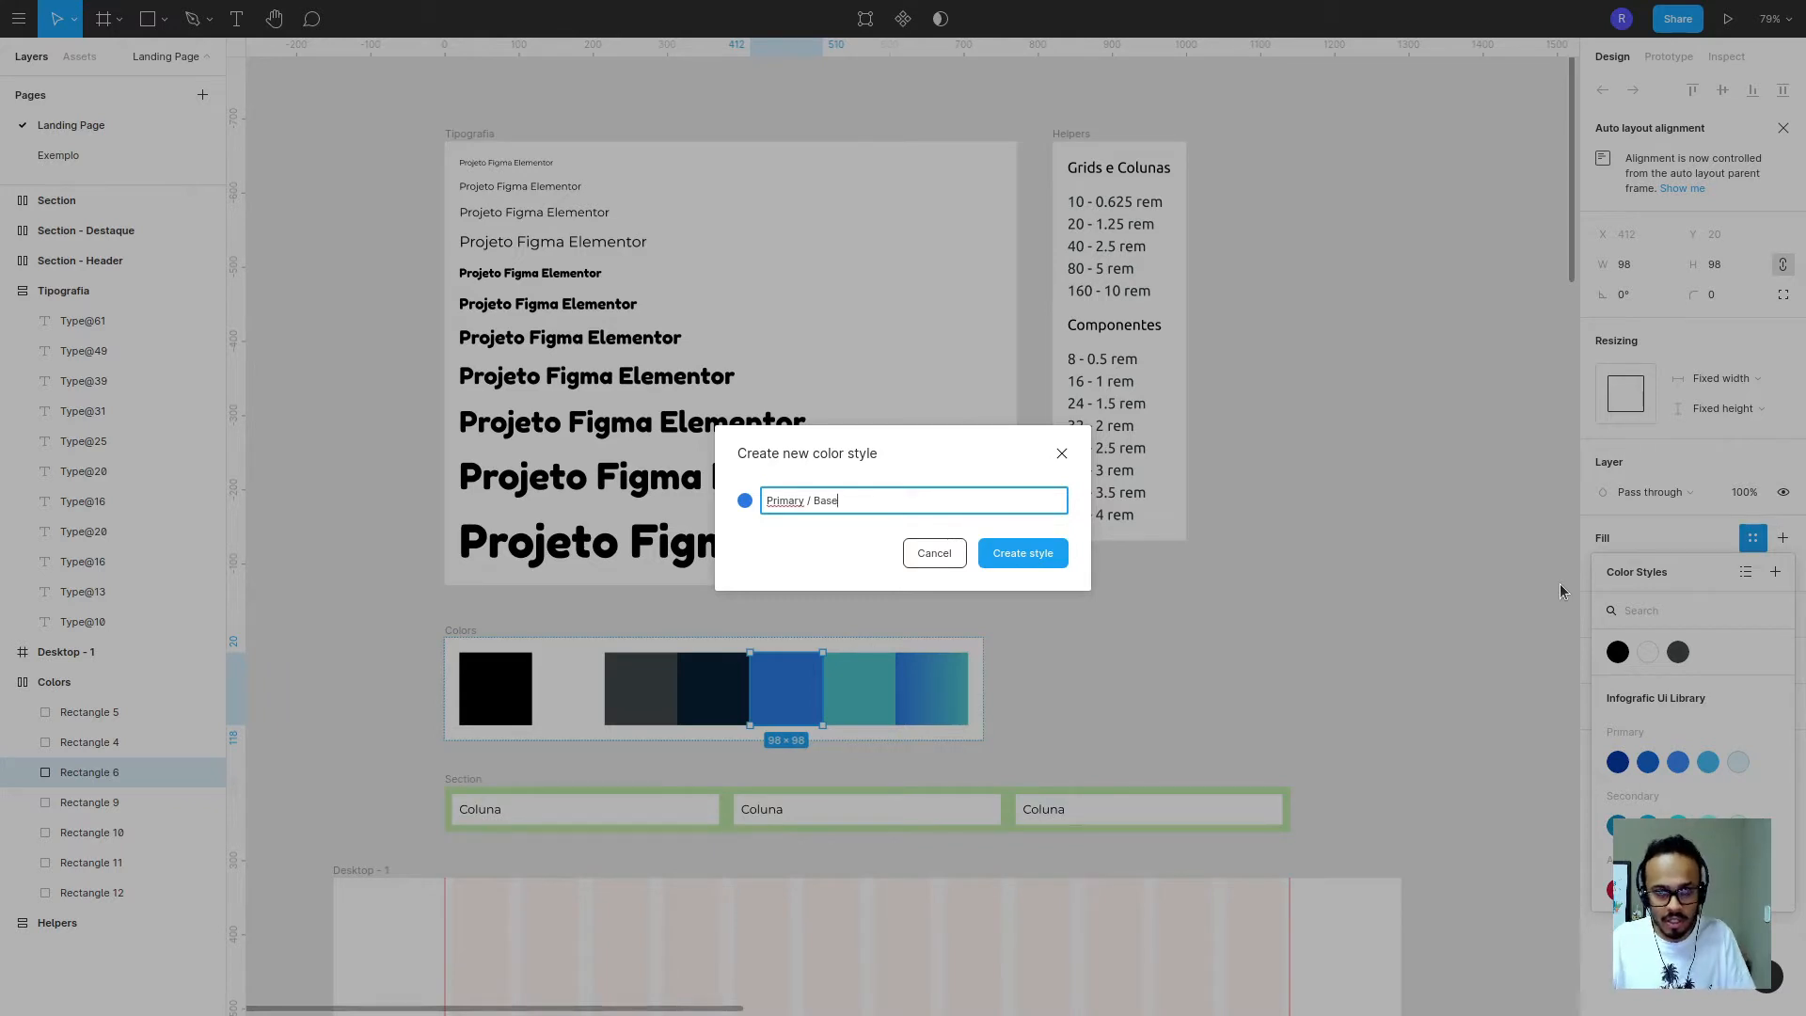
click(1033, 554)
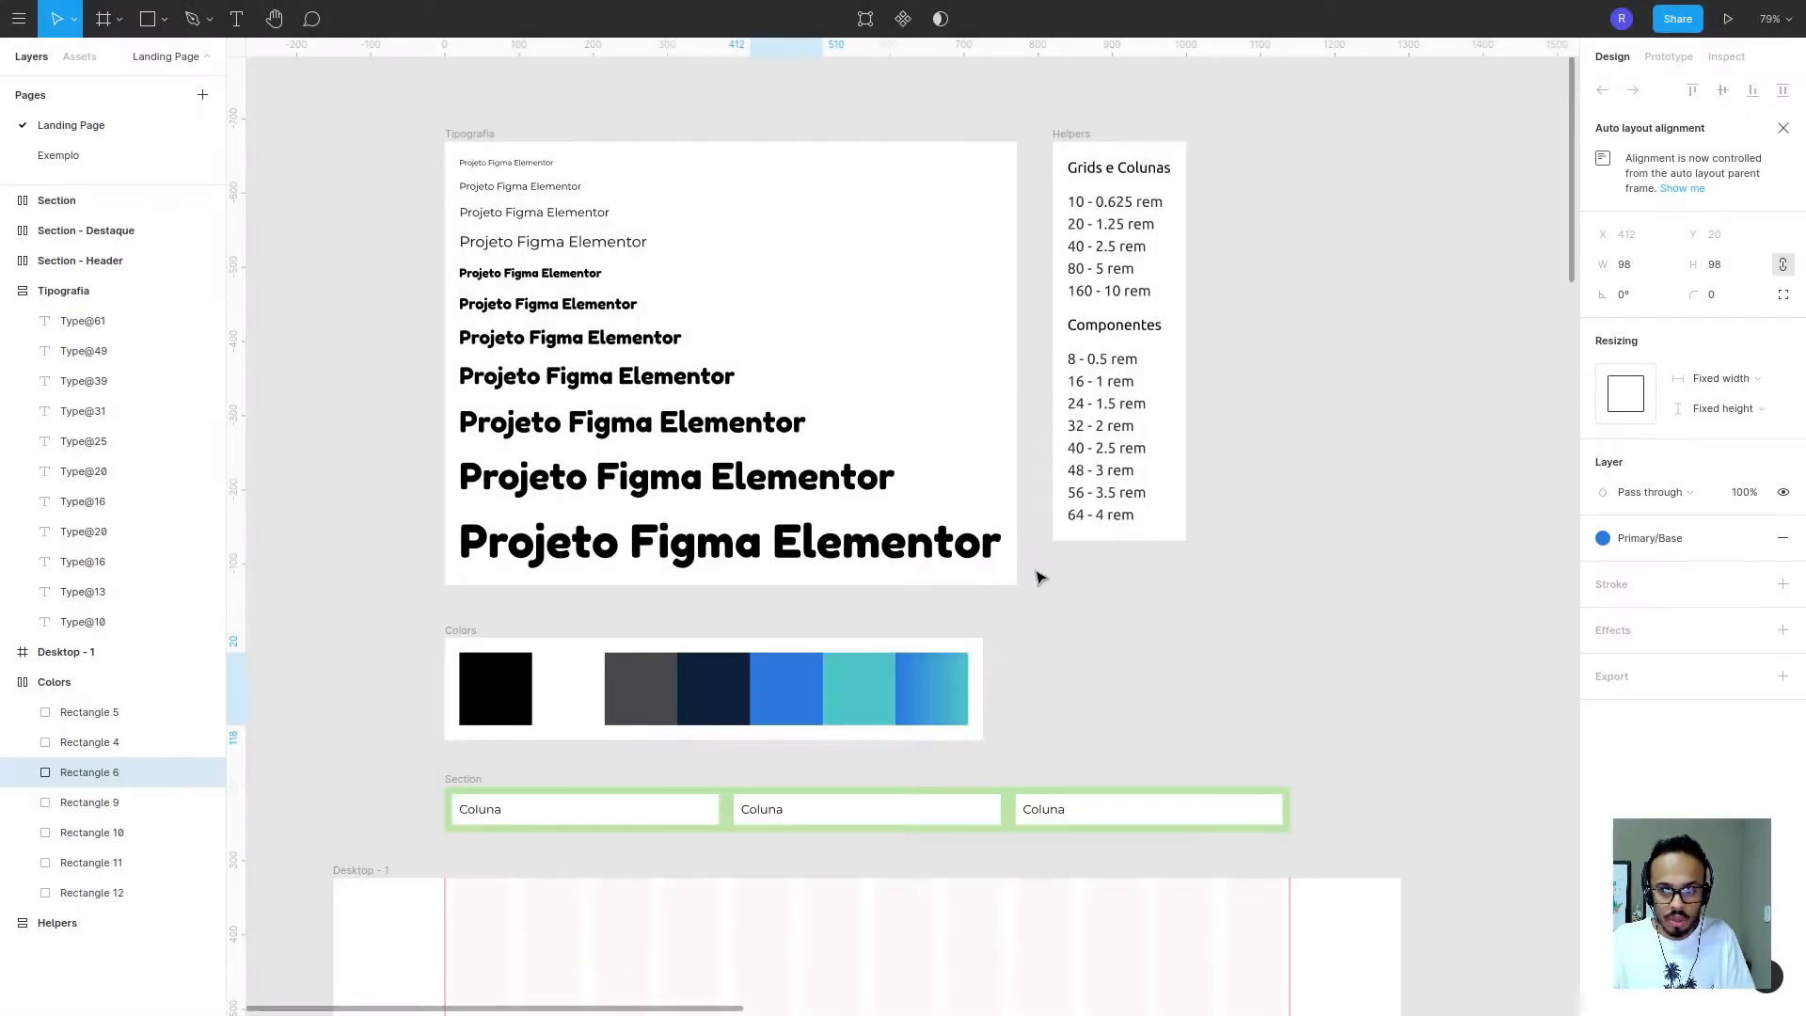
click(1366, 496)
- Collapse and re-expand the Primary group in the color styles list to inspect its contents
click(1602, 310)
click(1602, 310)
click(1609, 303)
click(1609, 303)
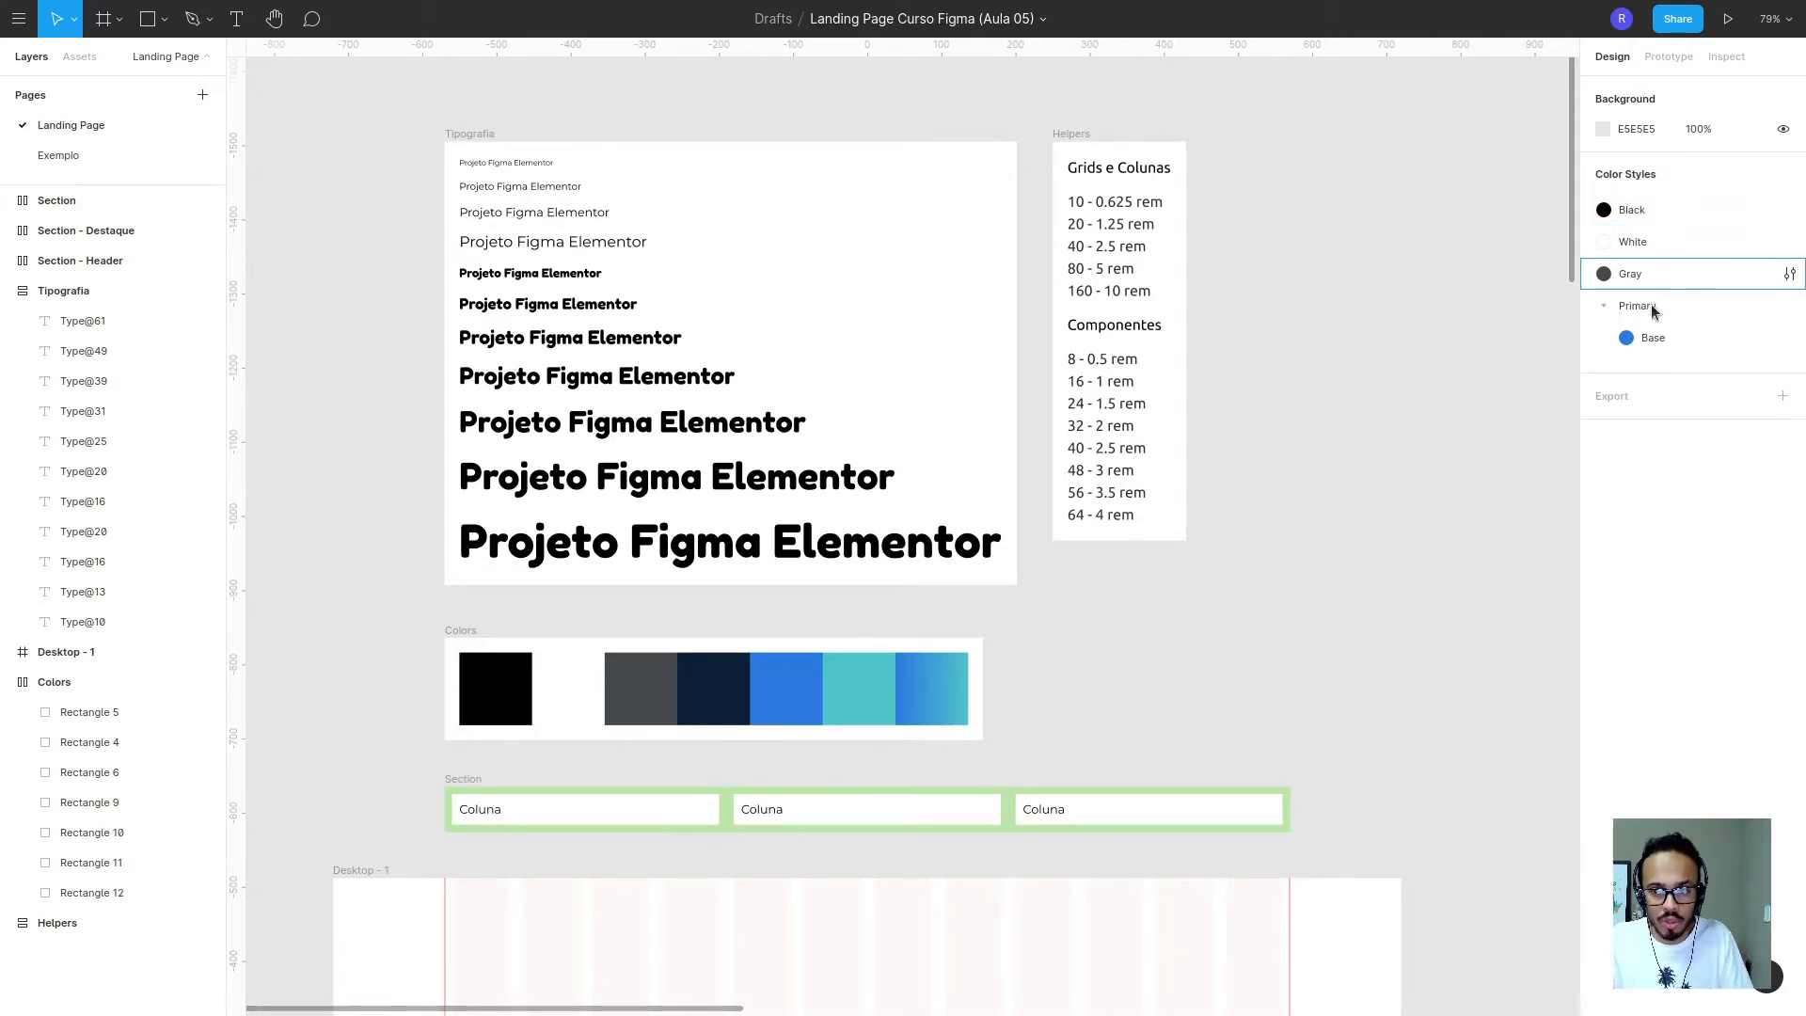
click(1620, 314)
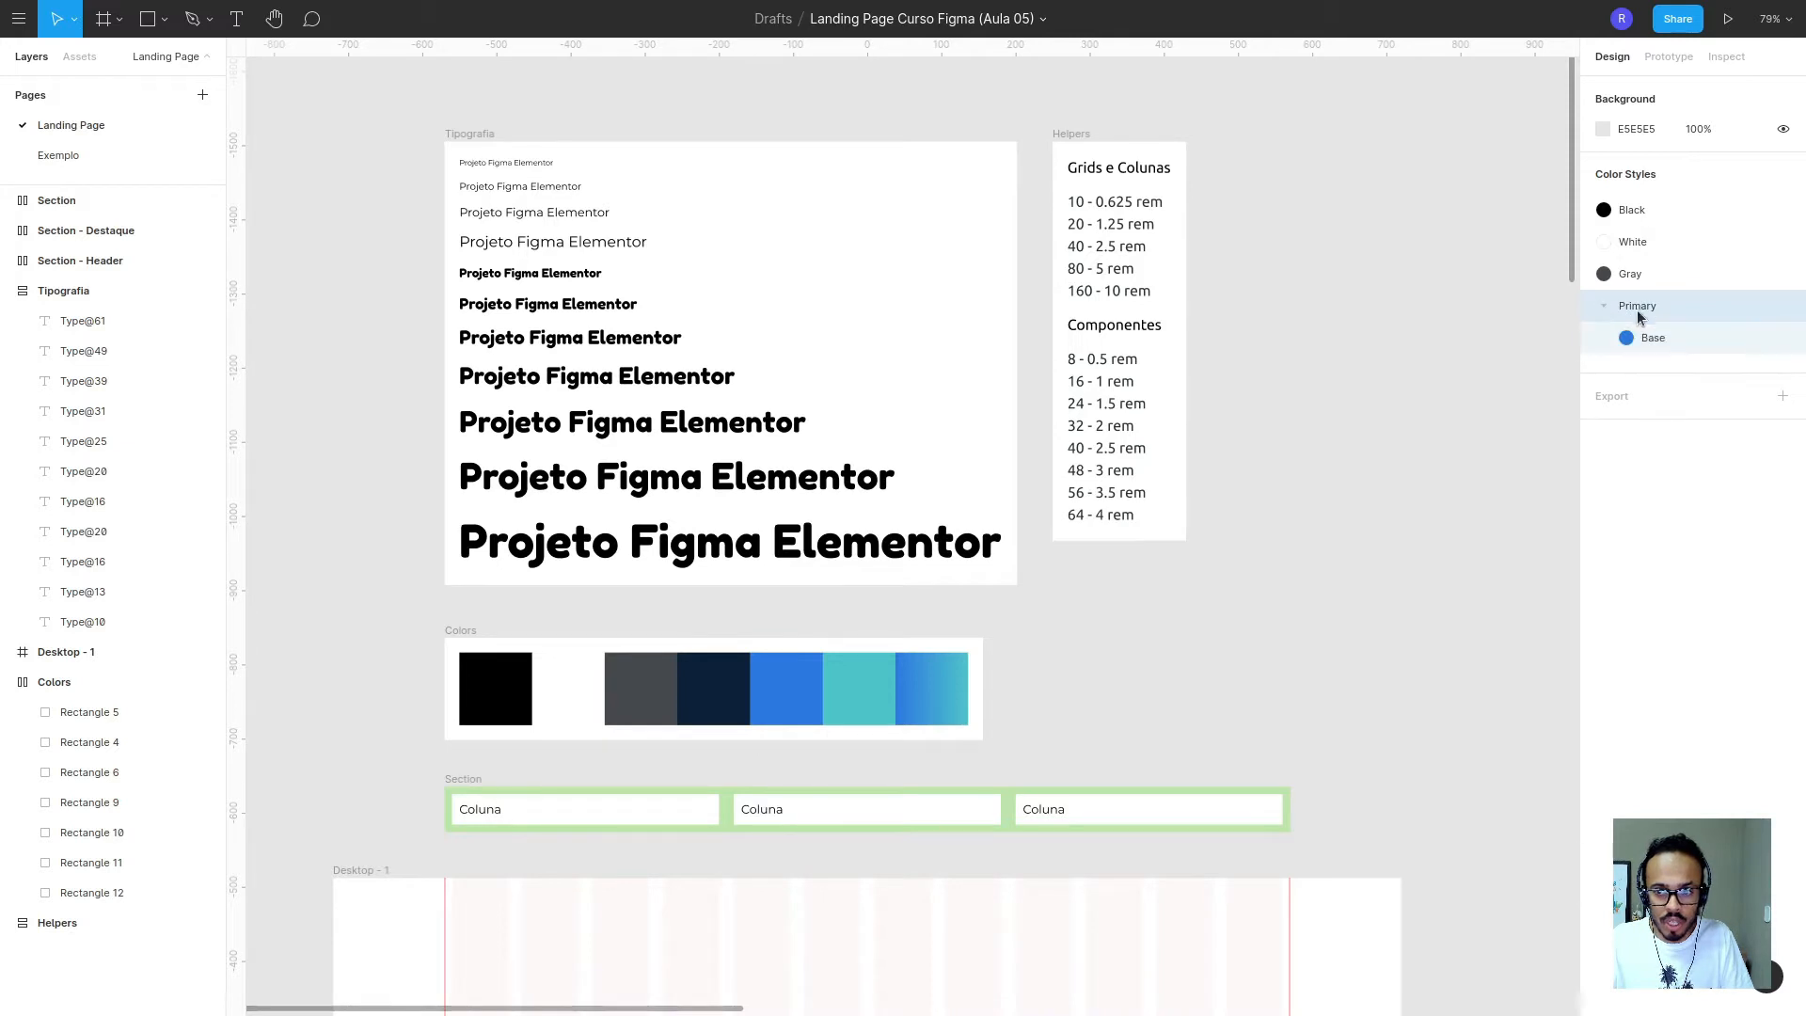
- Create a color style named Primary / Dark from the fill of the dark navy swatch
click(726, 694)
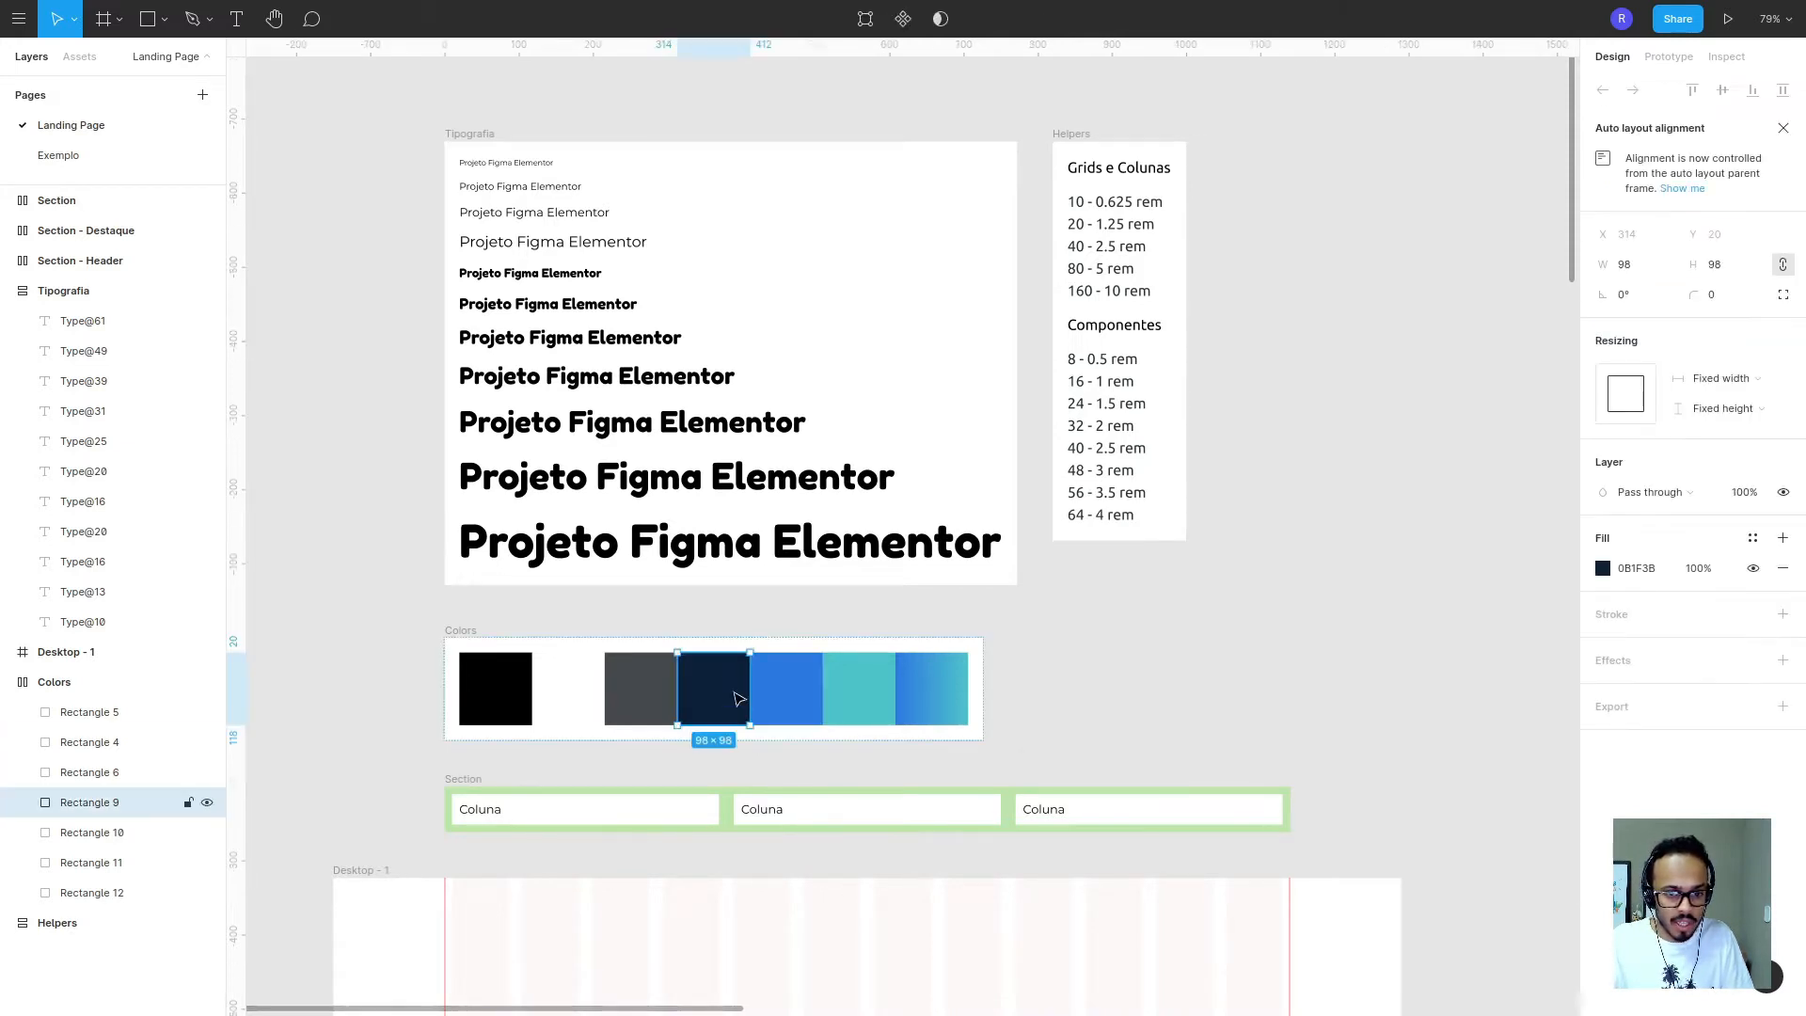
click(1753, 539)
click(1774, 574)
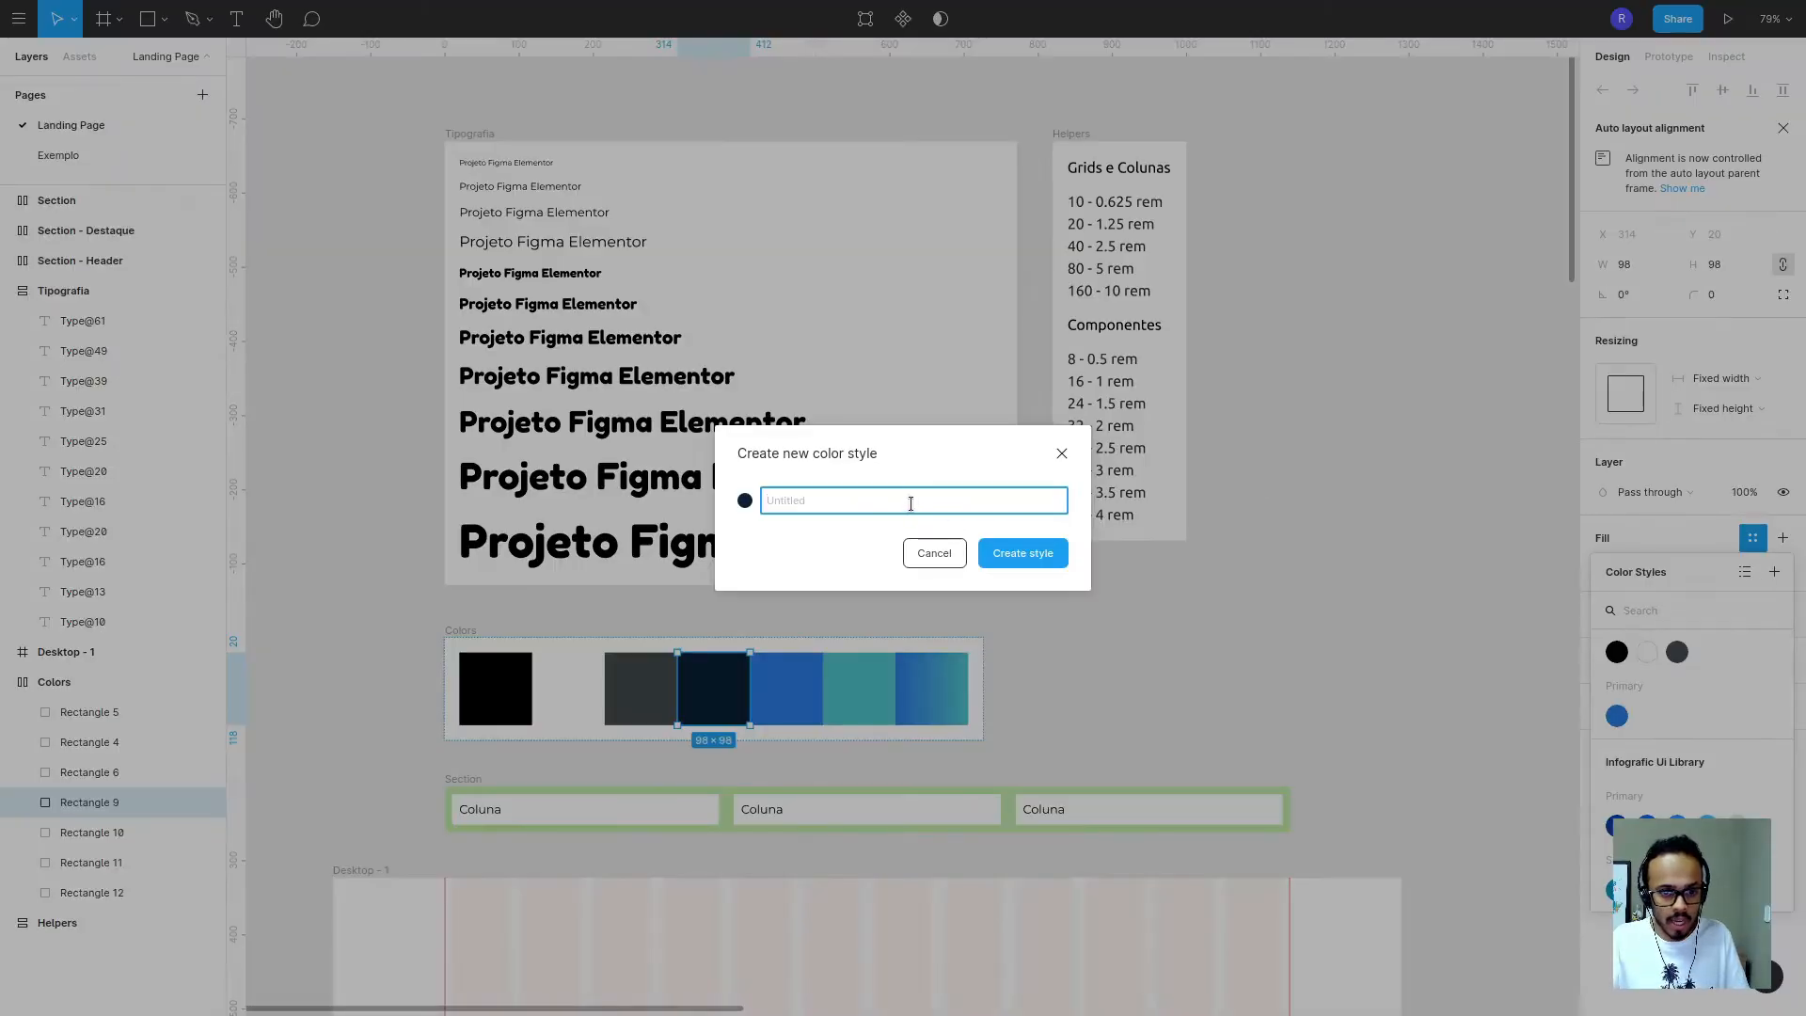
text(Primary / Dark)
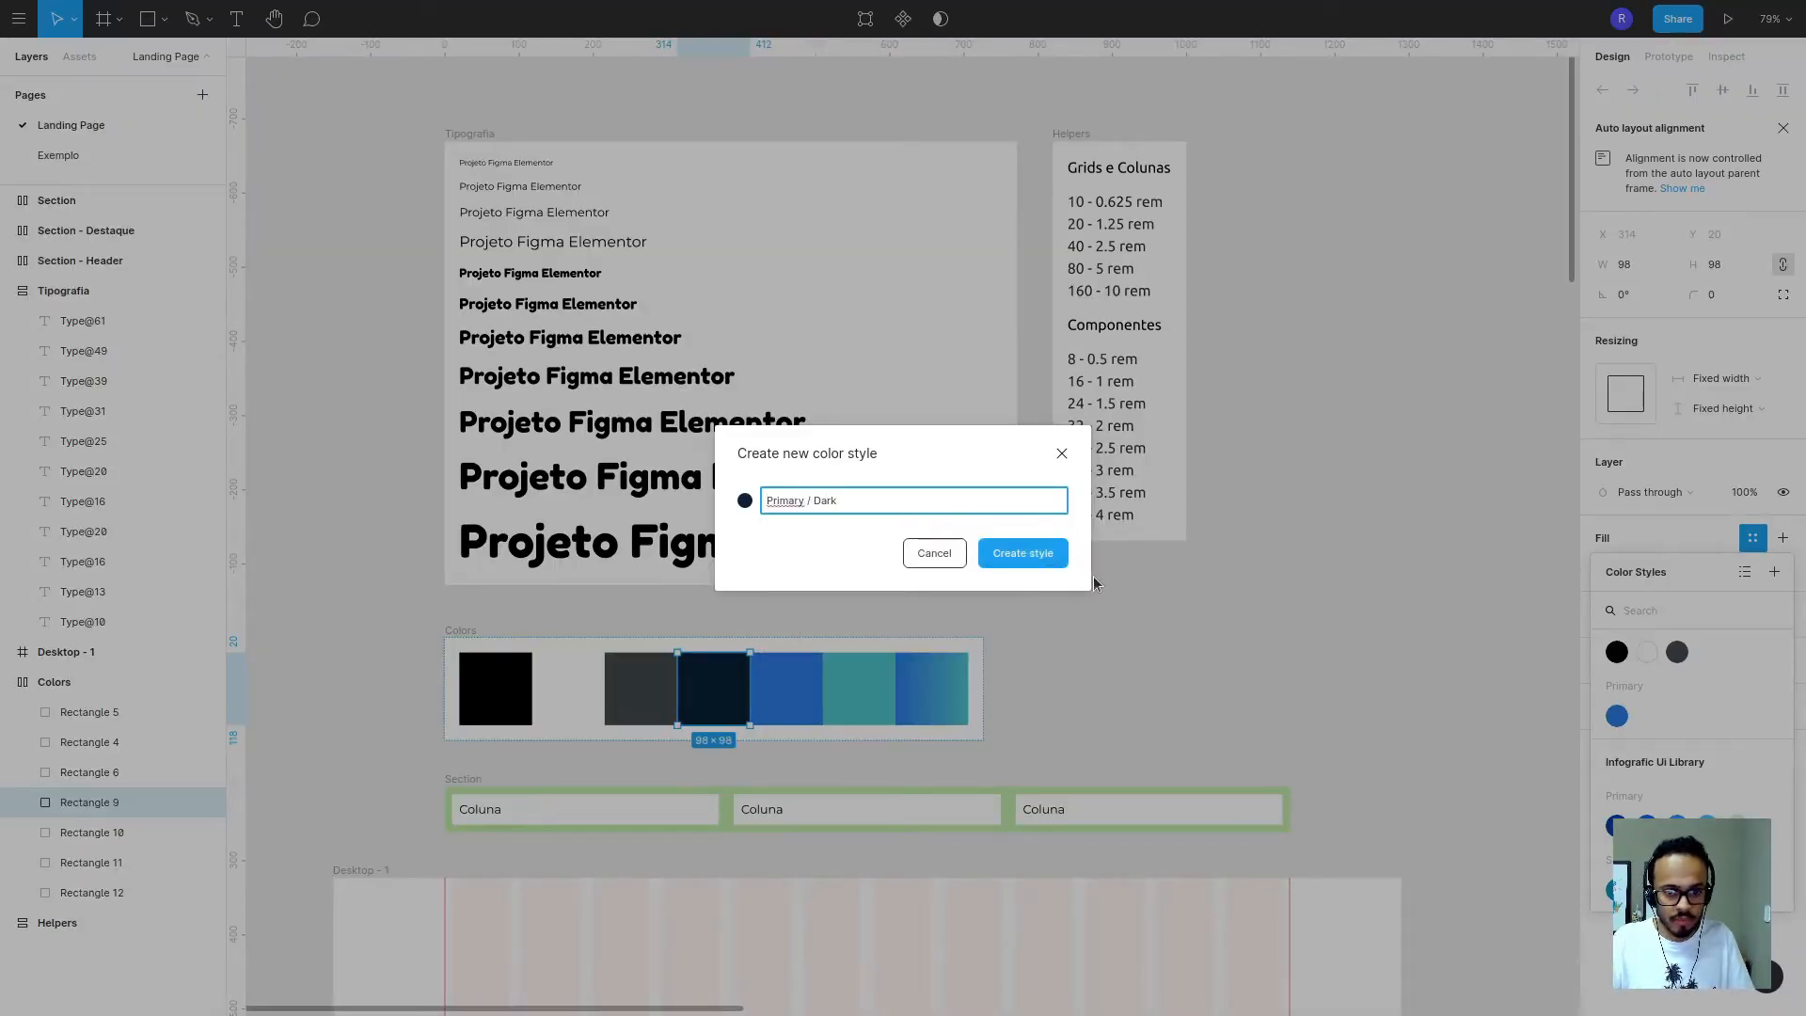
click(1042, 557)
click(1043, 557)
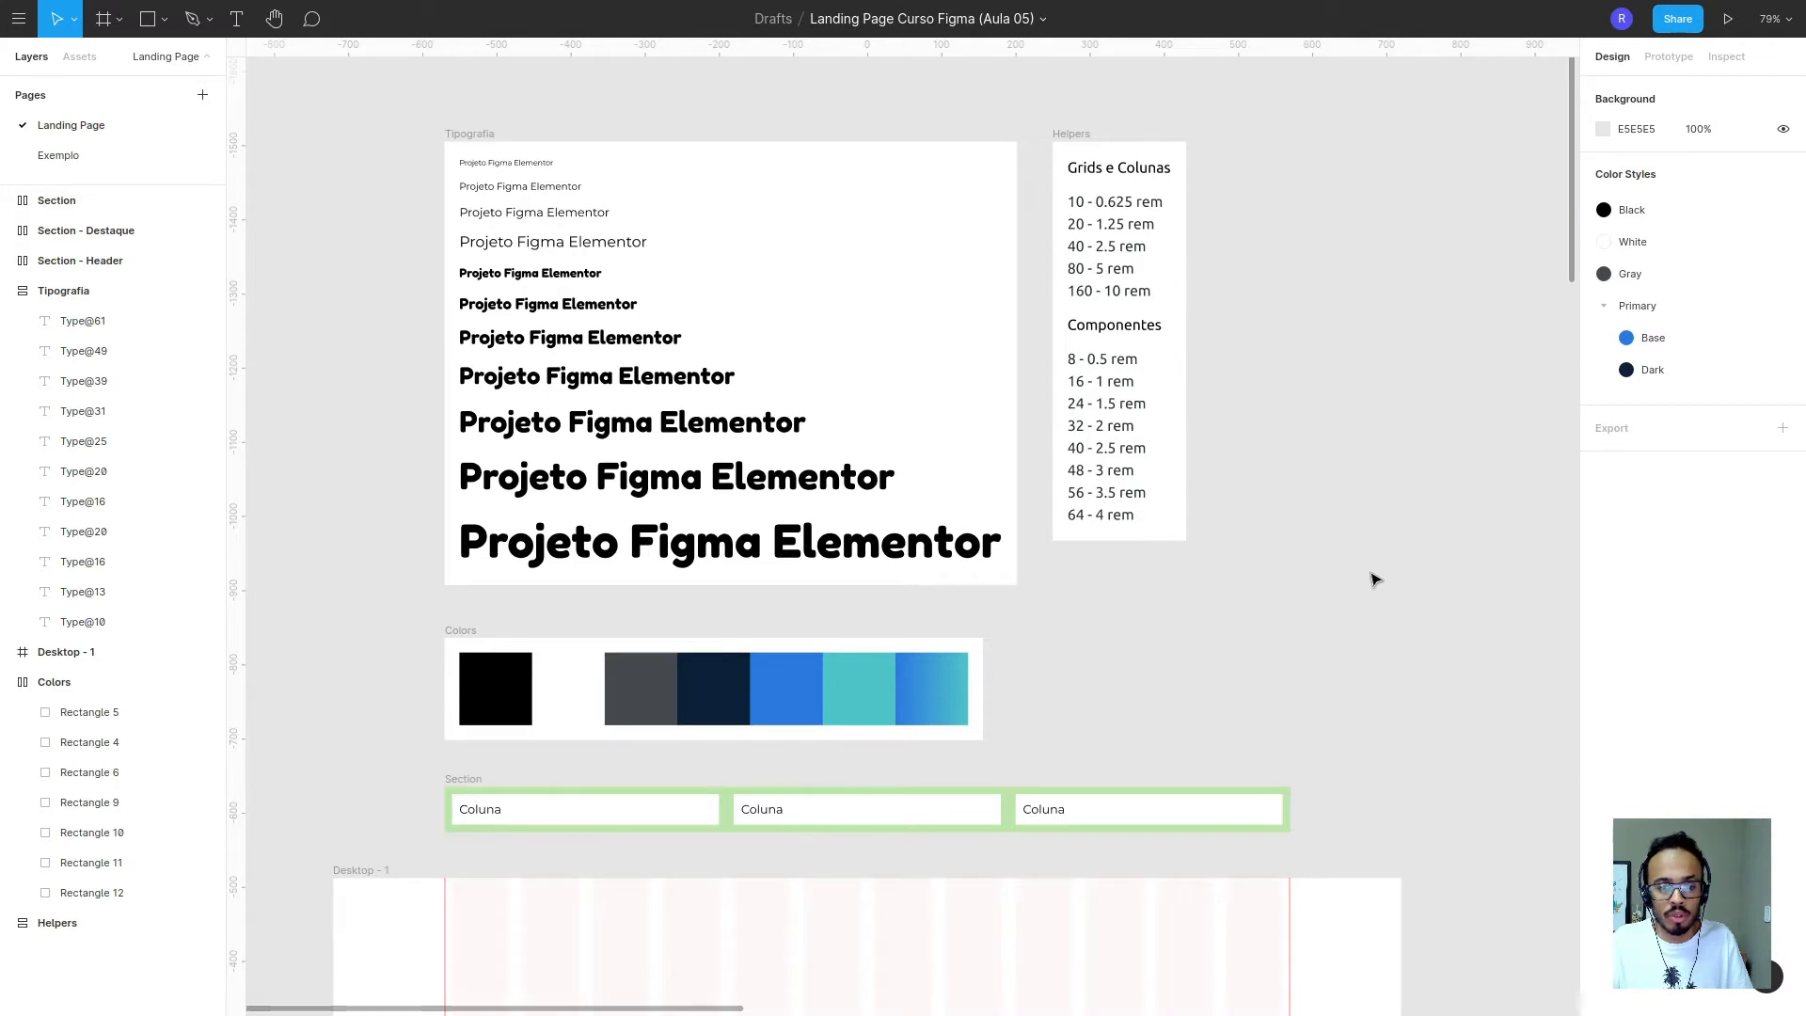
- Create a color style named Secondary / Base from the fill of the solid teal swatch
click(892, 704)
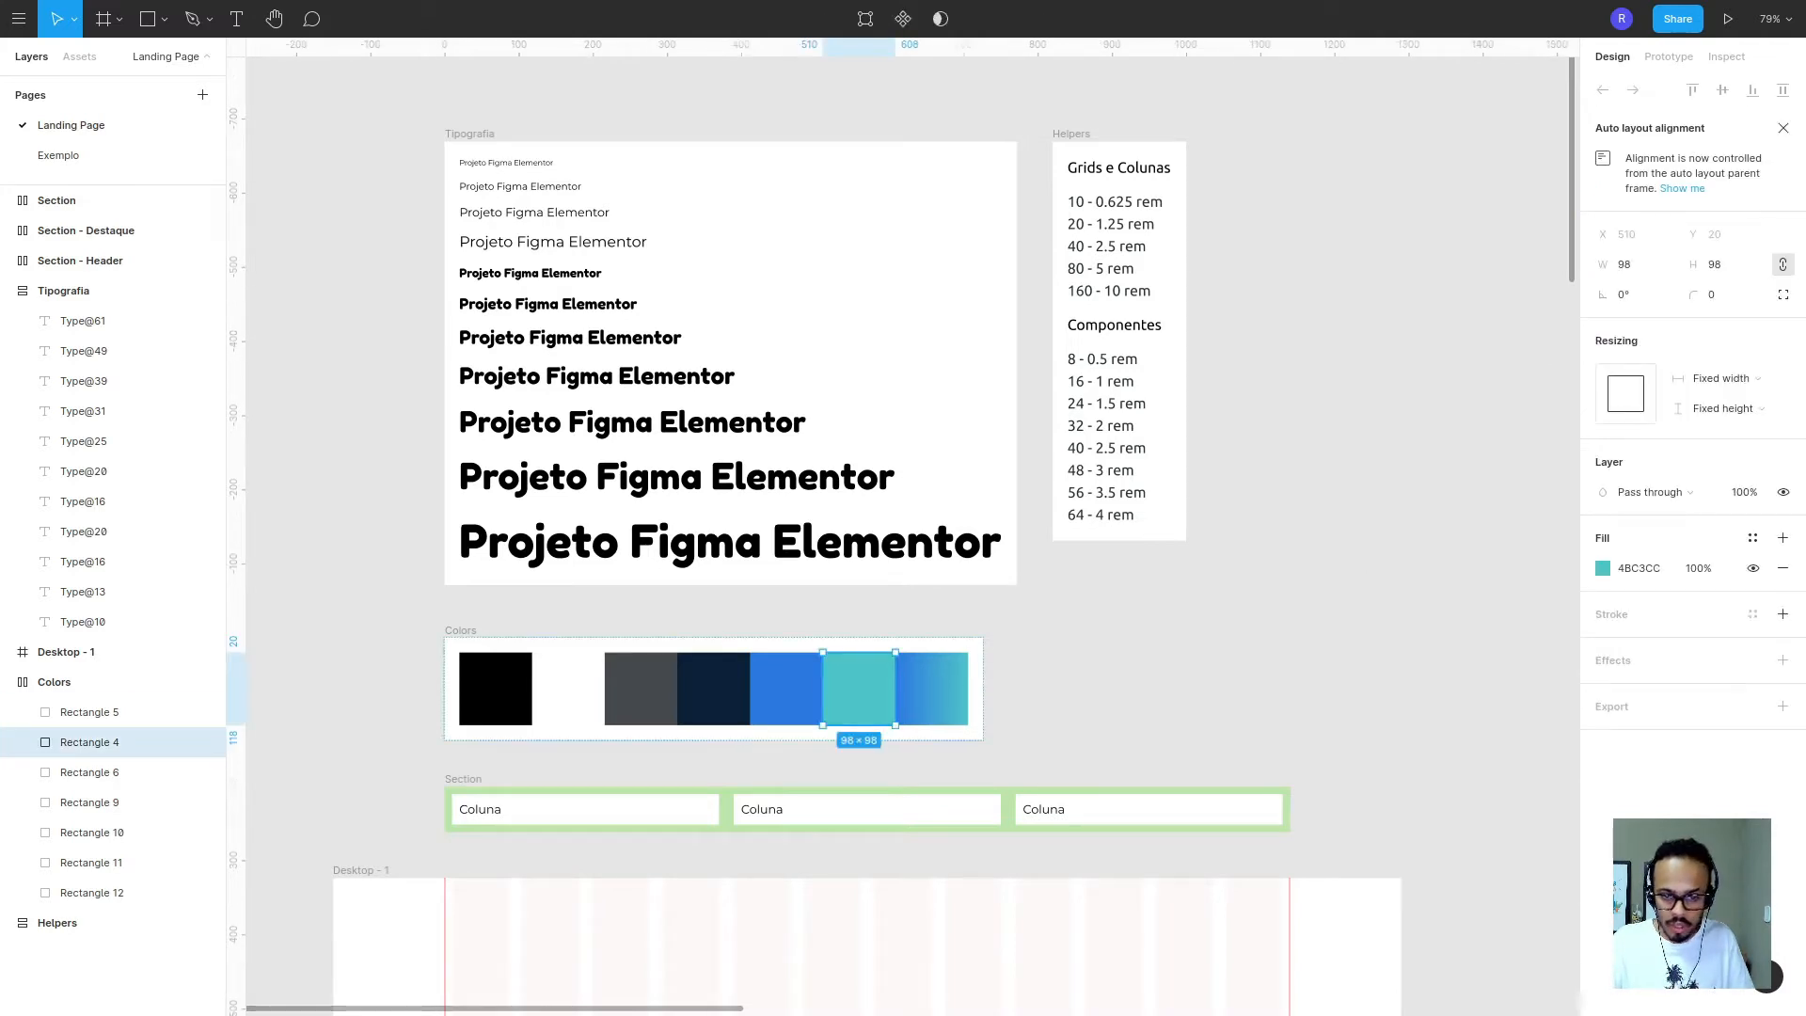
click(1752, 537)
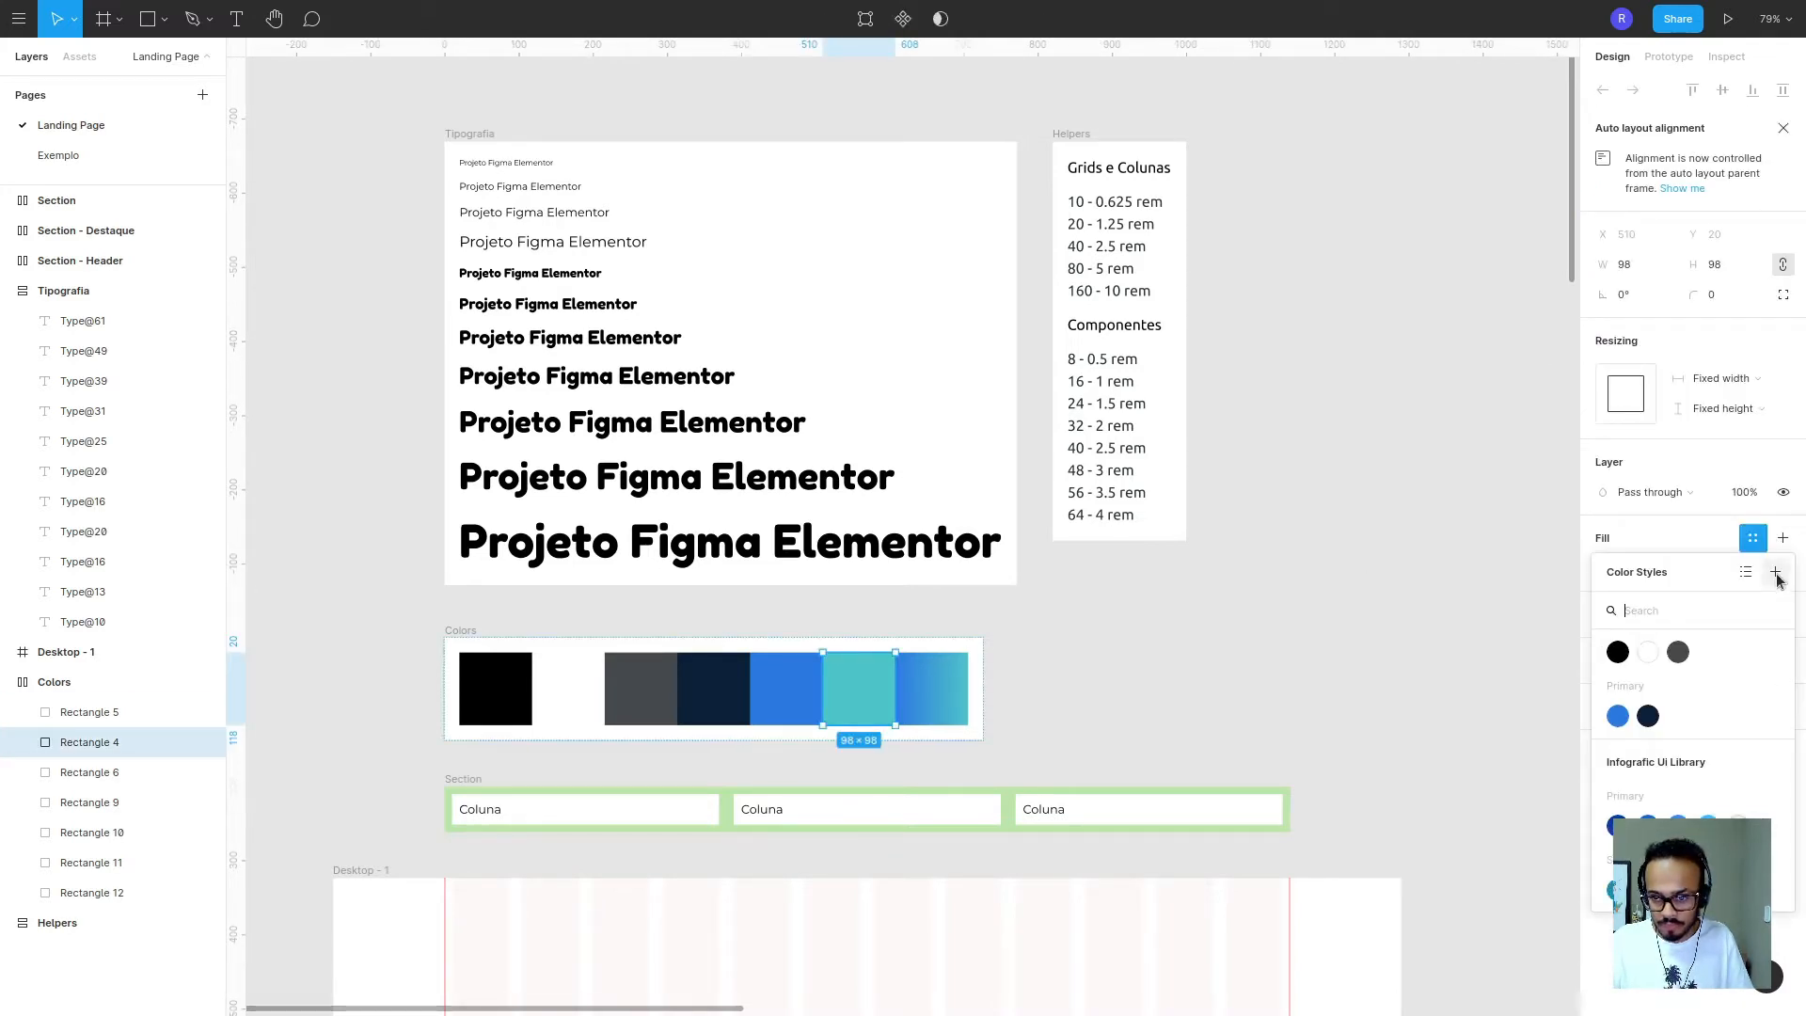
click(1774, 573)
text(Secondary)
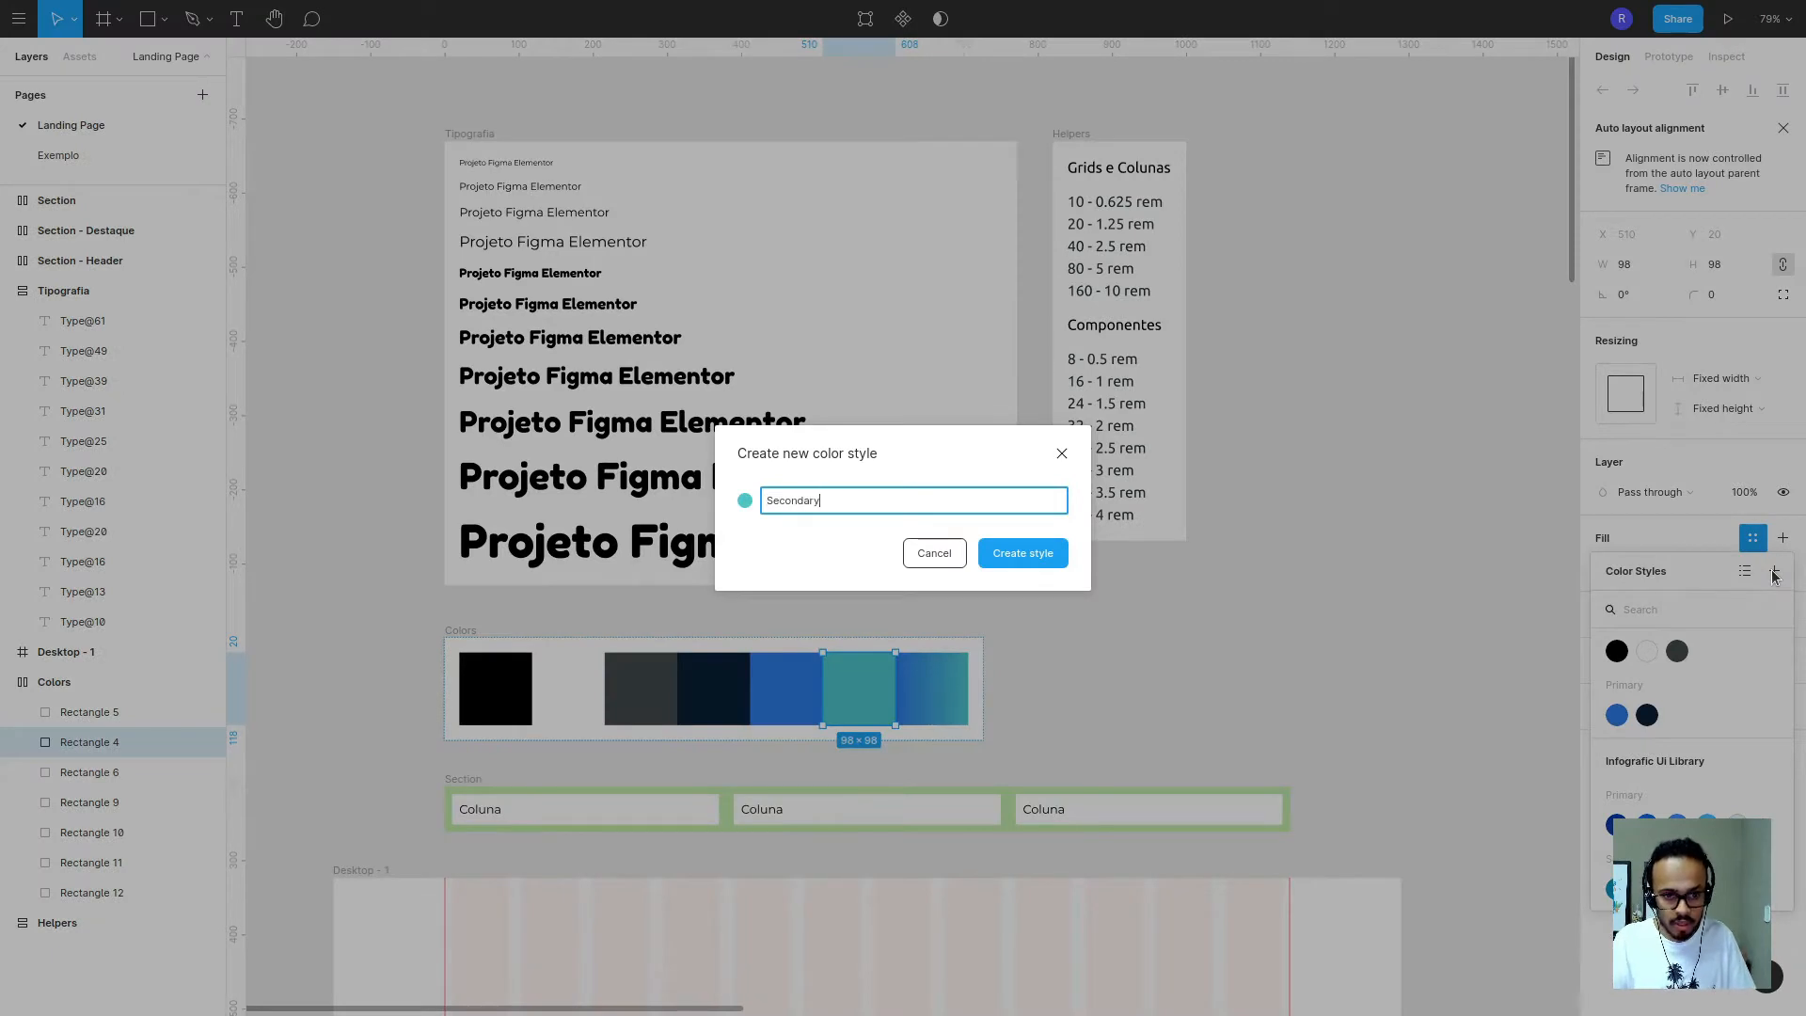
text(/Base)
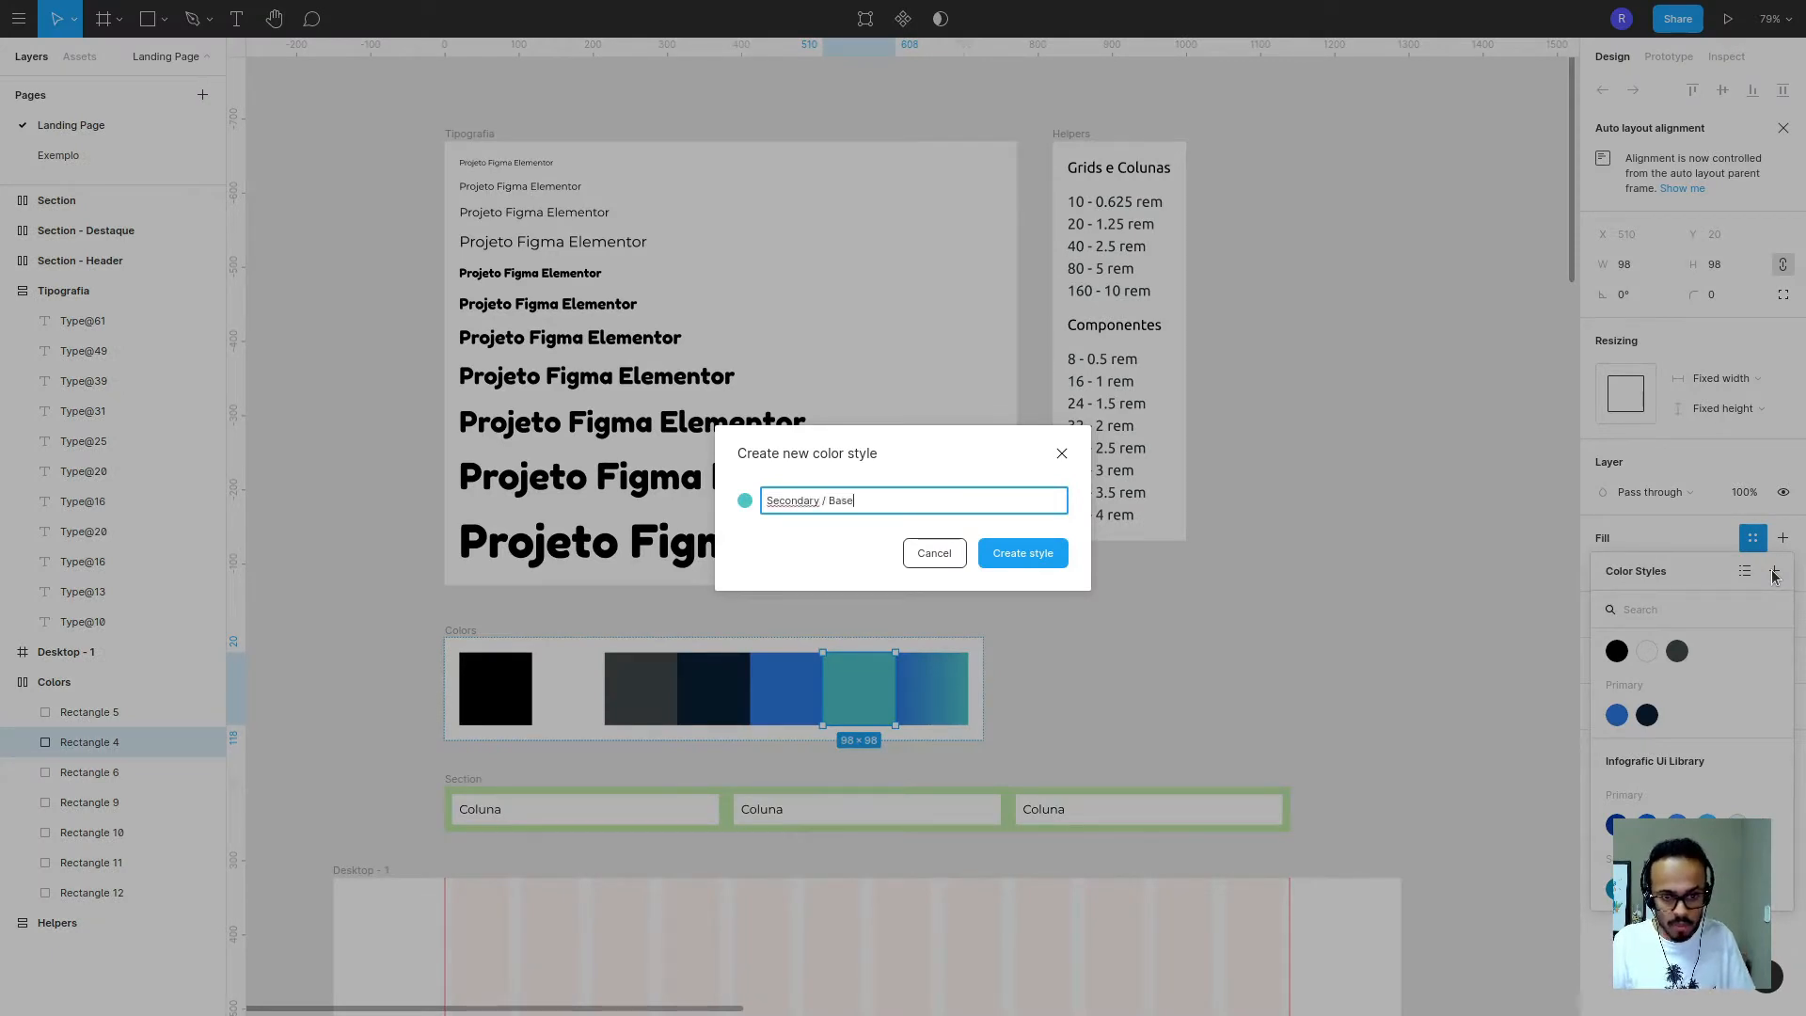
key(Return)
click(1302, 617)
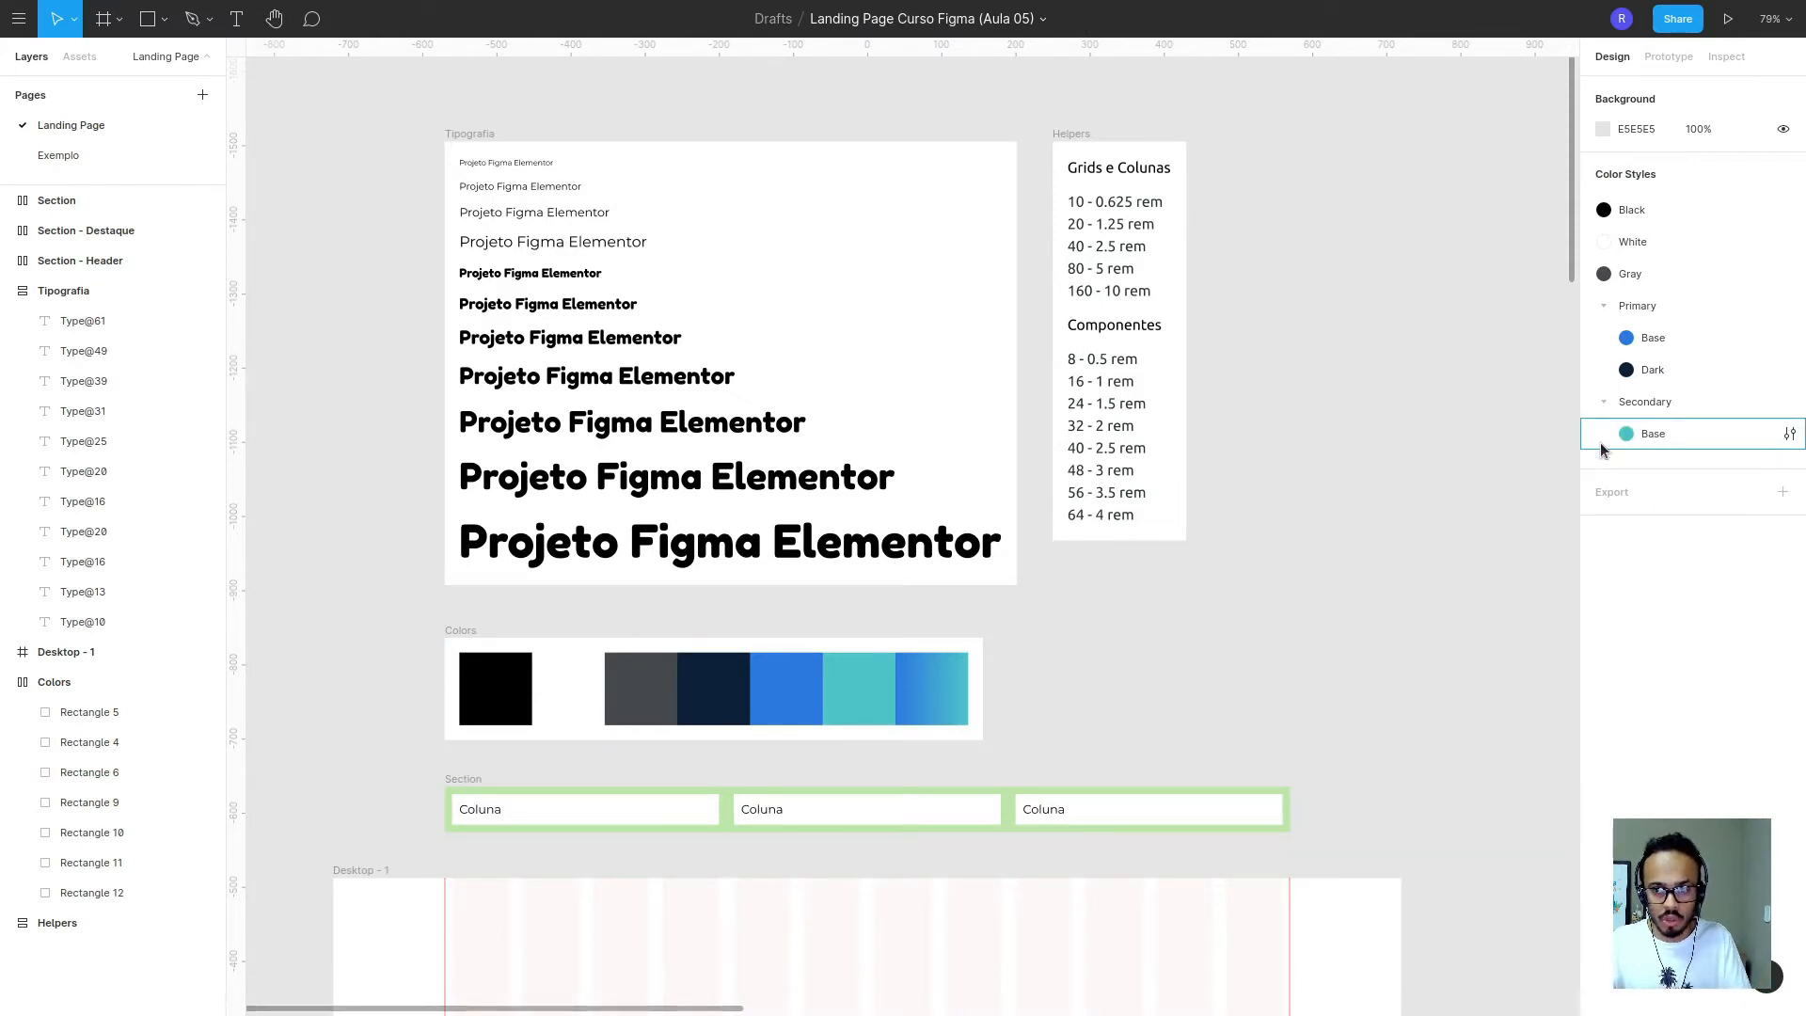
- Create a color style named Gradient / Default from the linear gradient fill of the last swatch
click(927, 691)
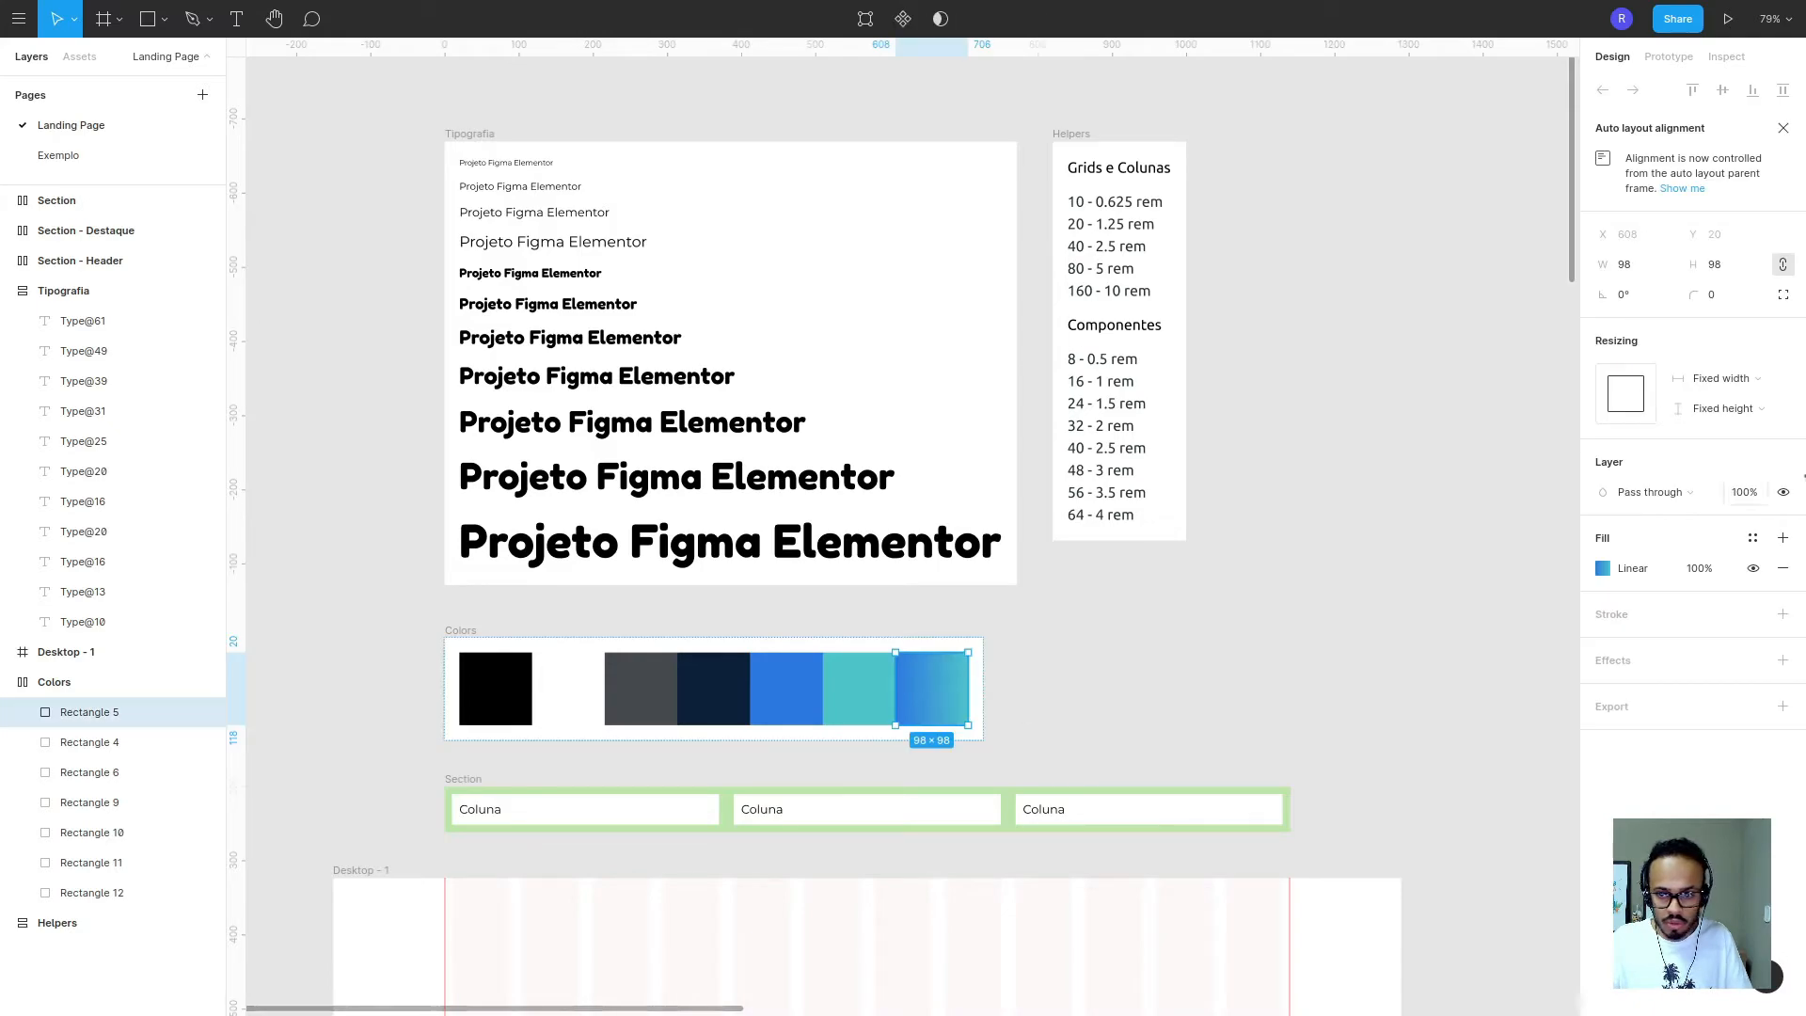
click(1752, 537)
click(1775, 572)
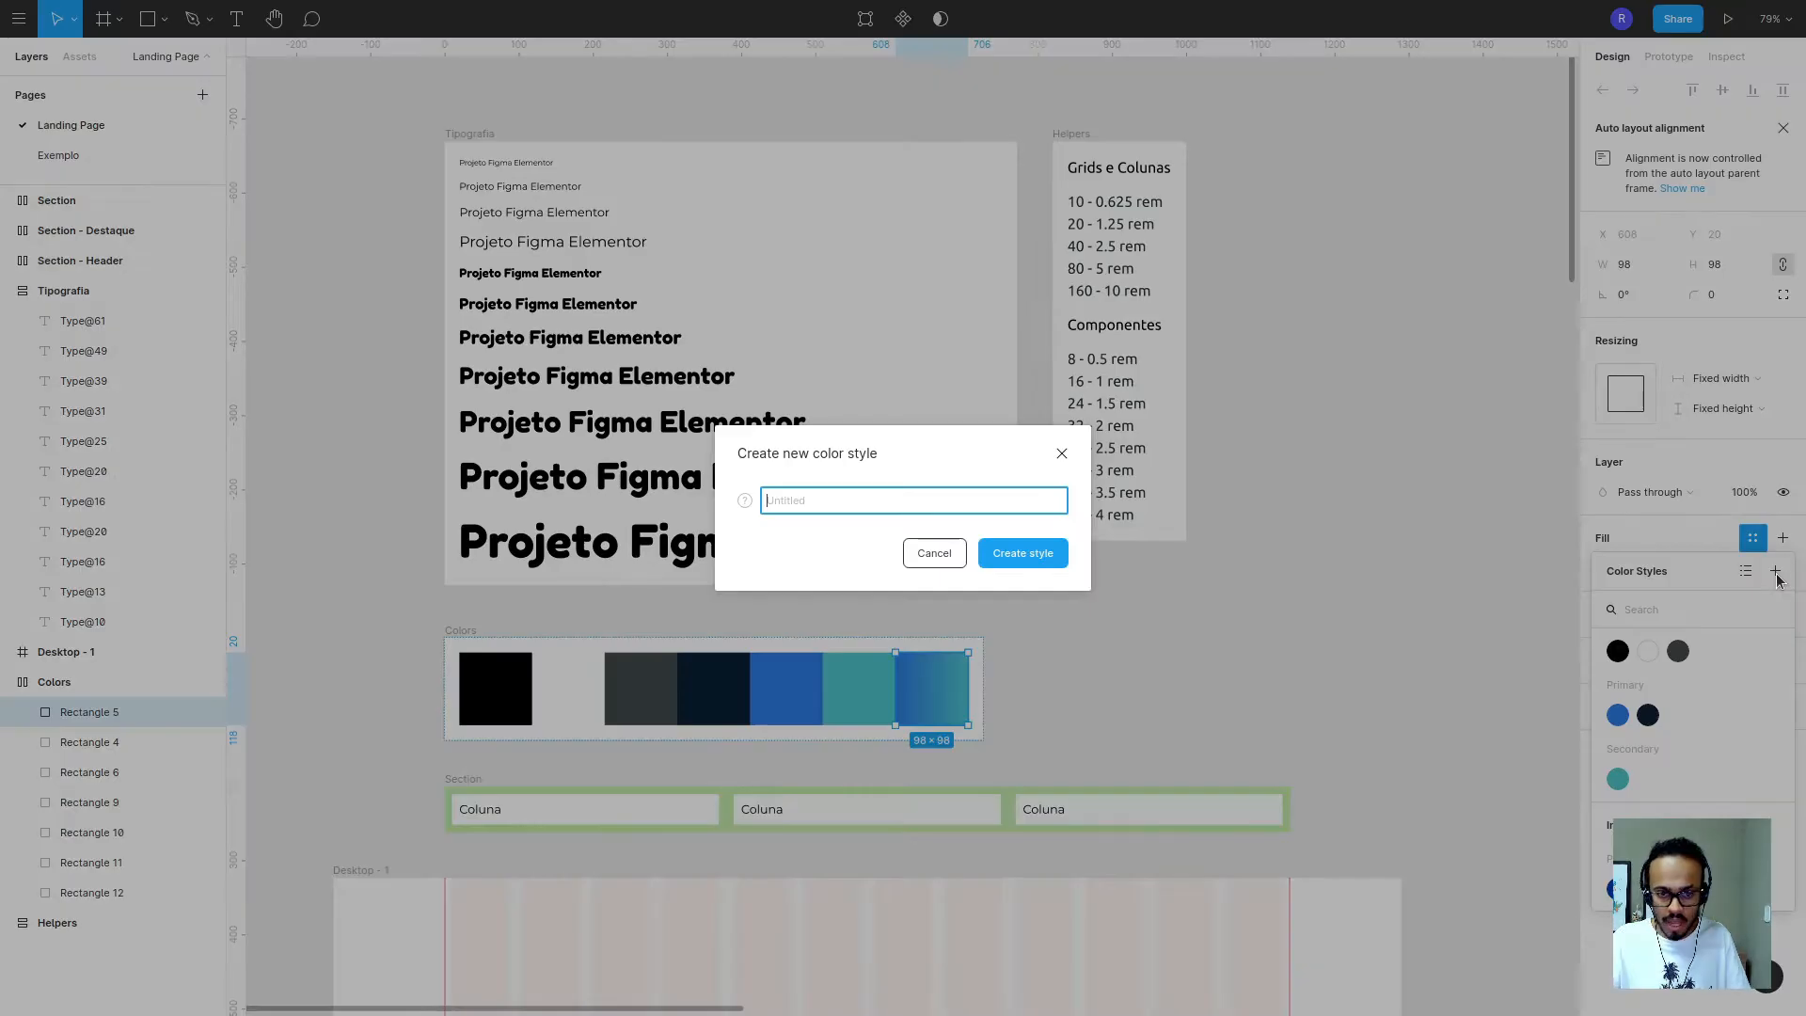
text(Gradient / Default)
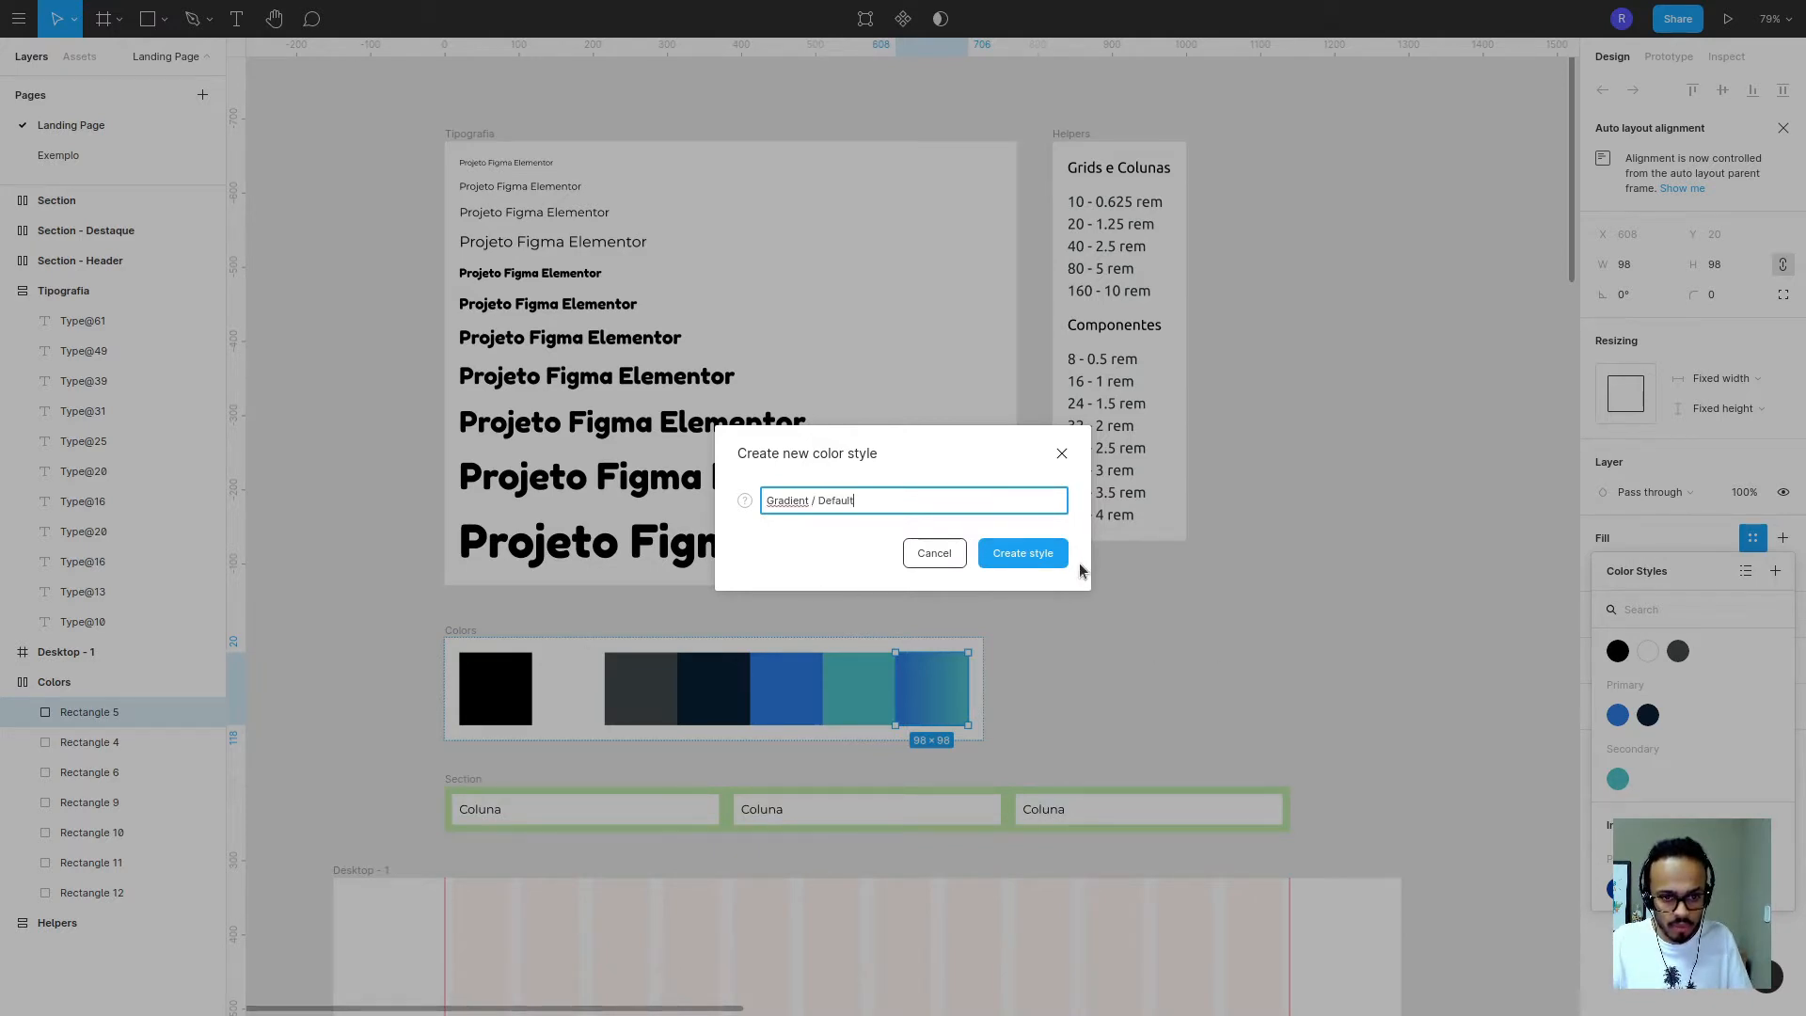
click(1039, 563)
click(834, 125)
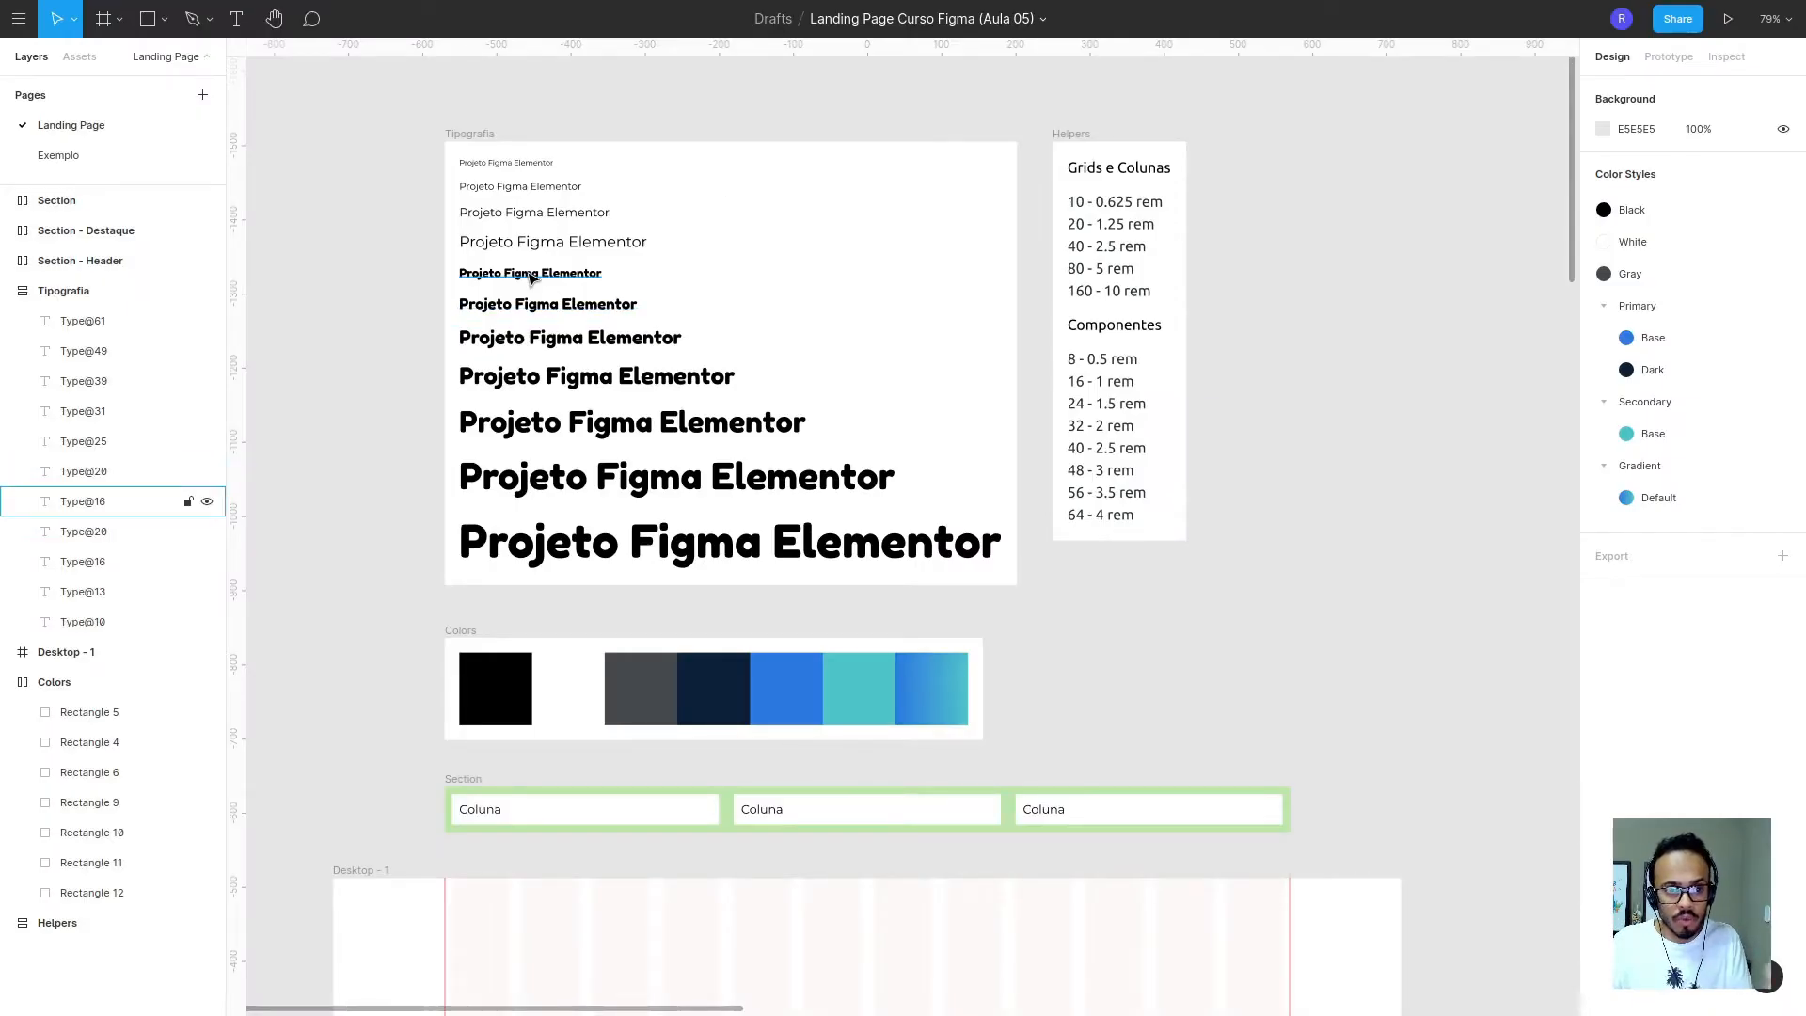
- Select the text samples in the Tipografia frame and examine their shared text properties, such as line height
scroll(527, 268, up, 5)
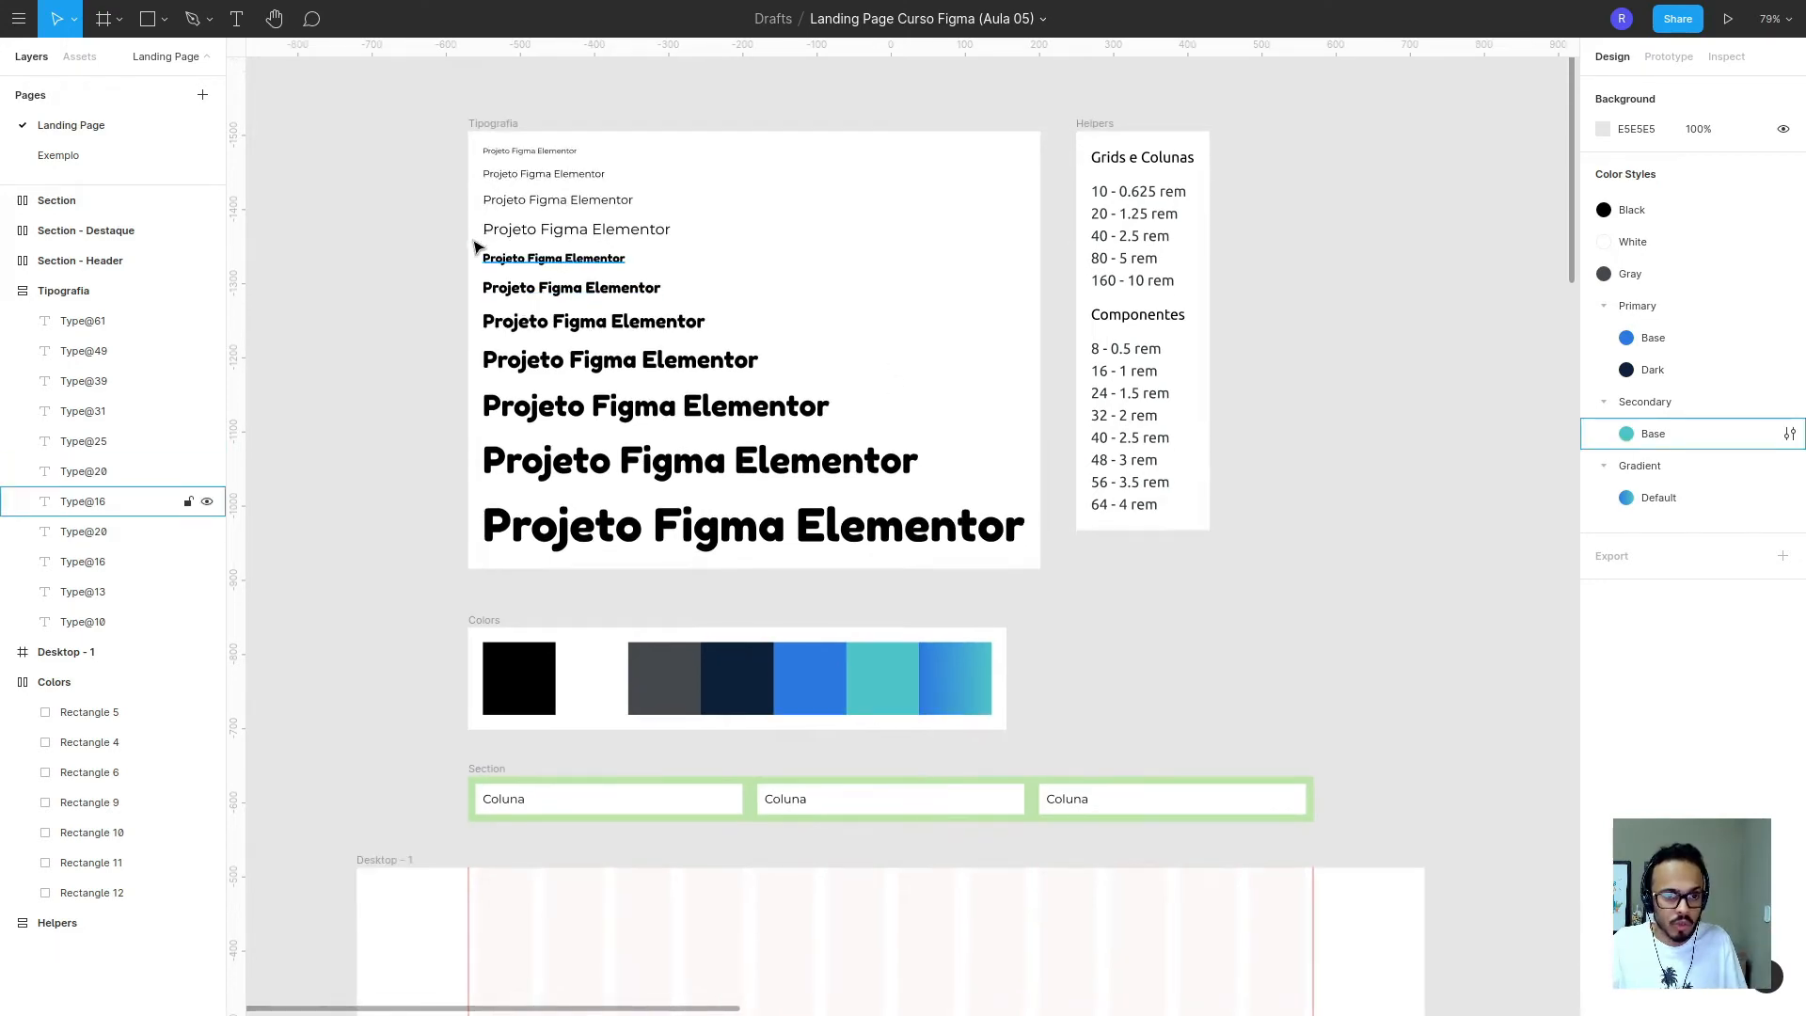
scroll(520, 113, down, 3)
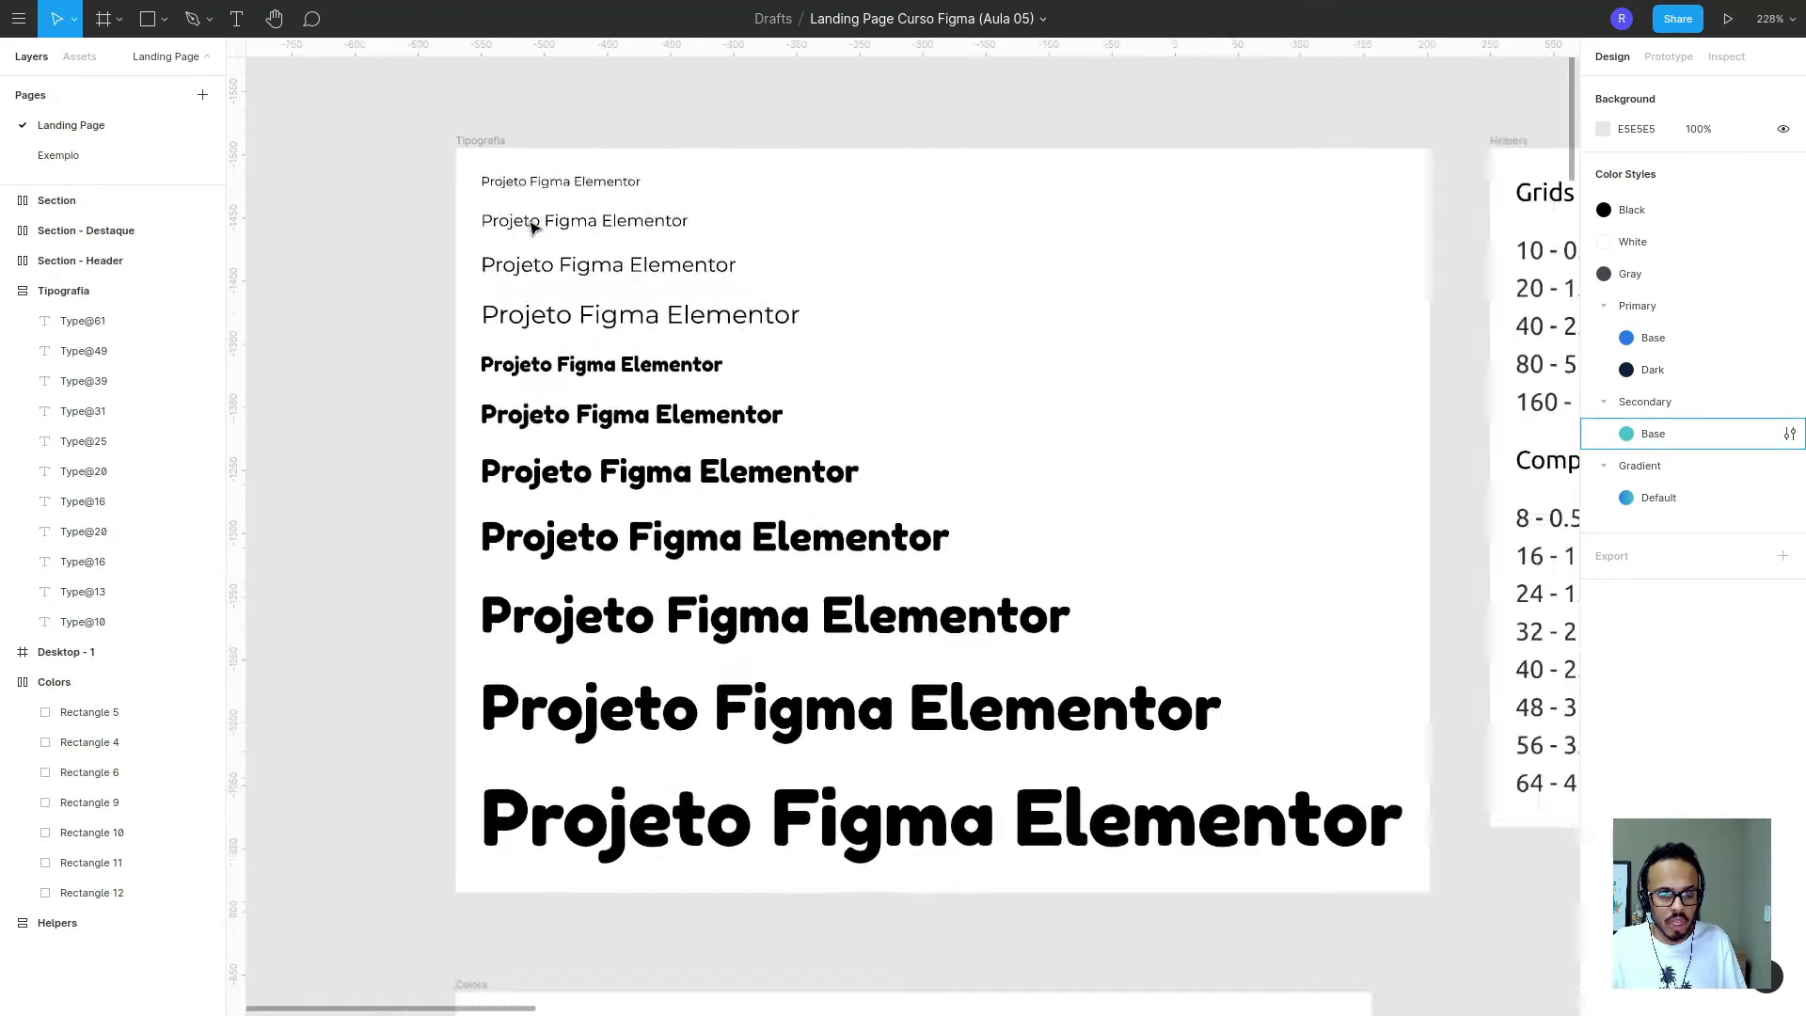
drag(374, 132, 804, 663)
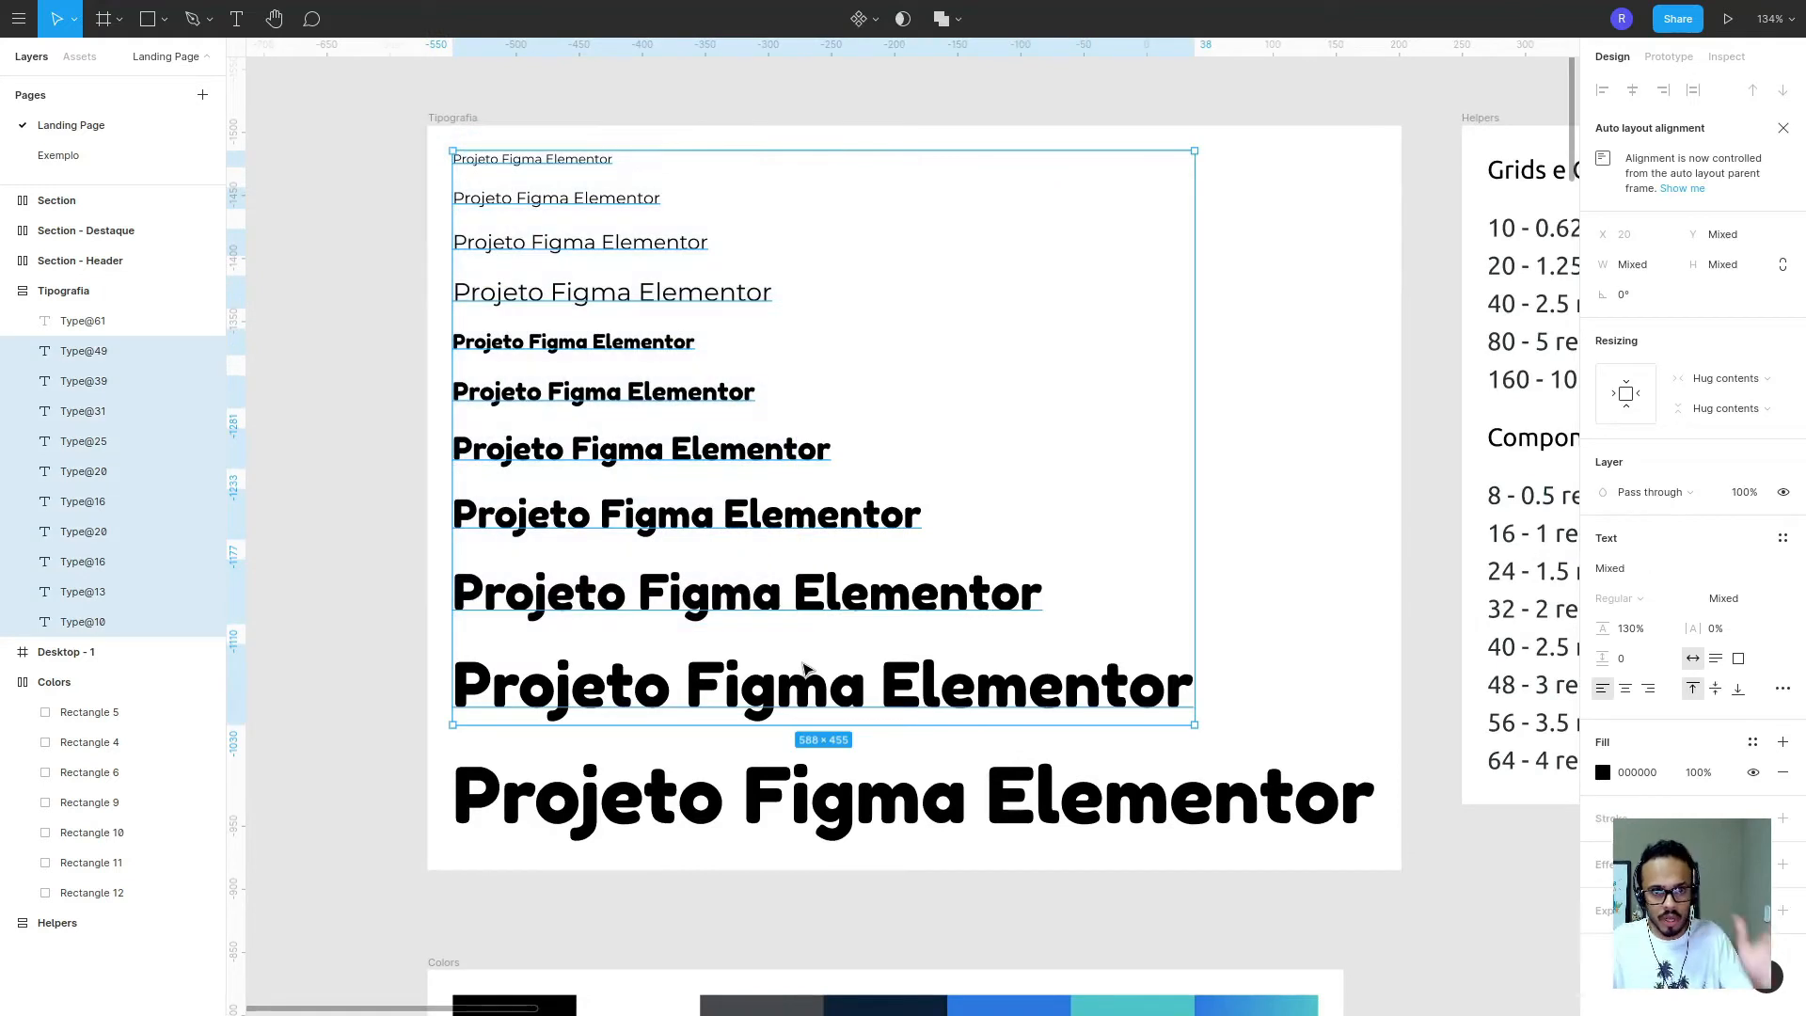
click(376, 169)
drag(374, 149, 928, 860)
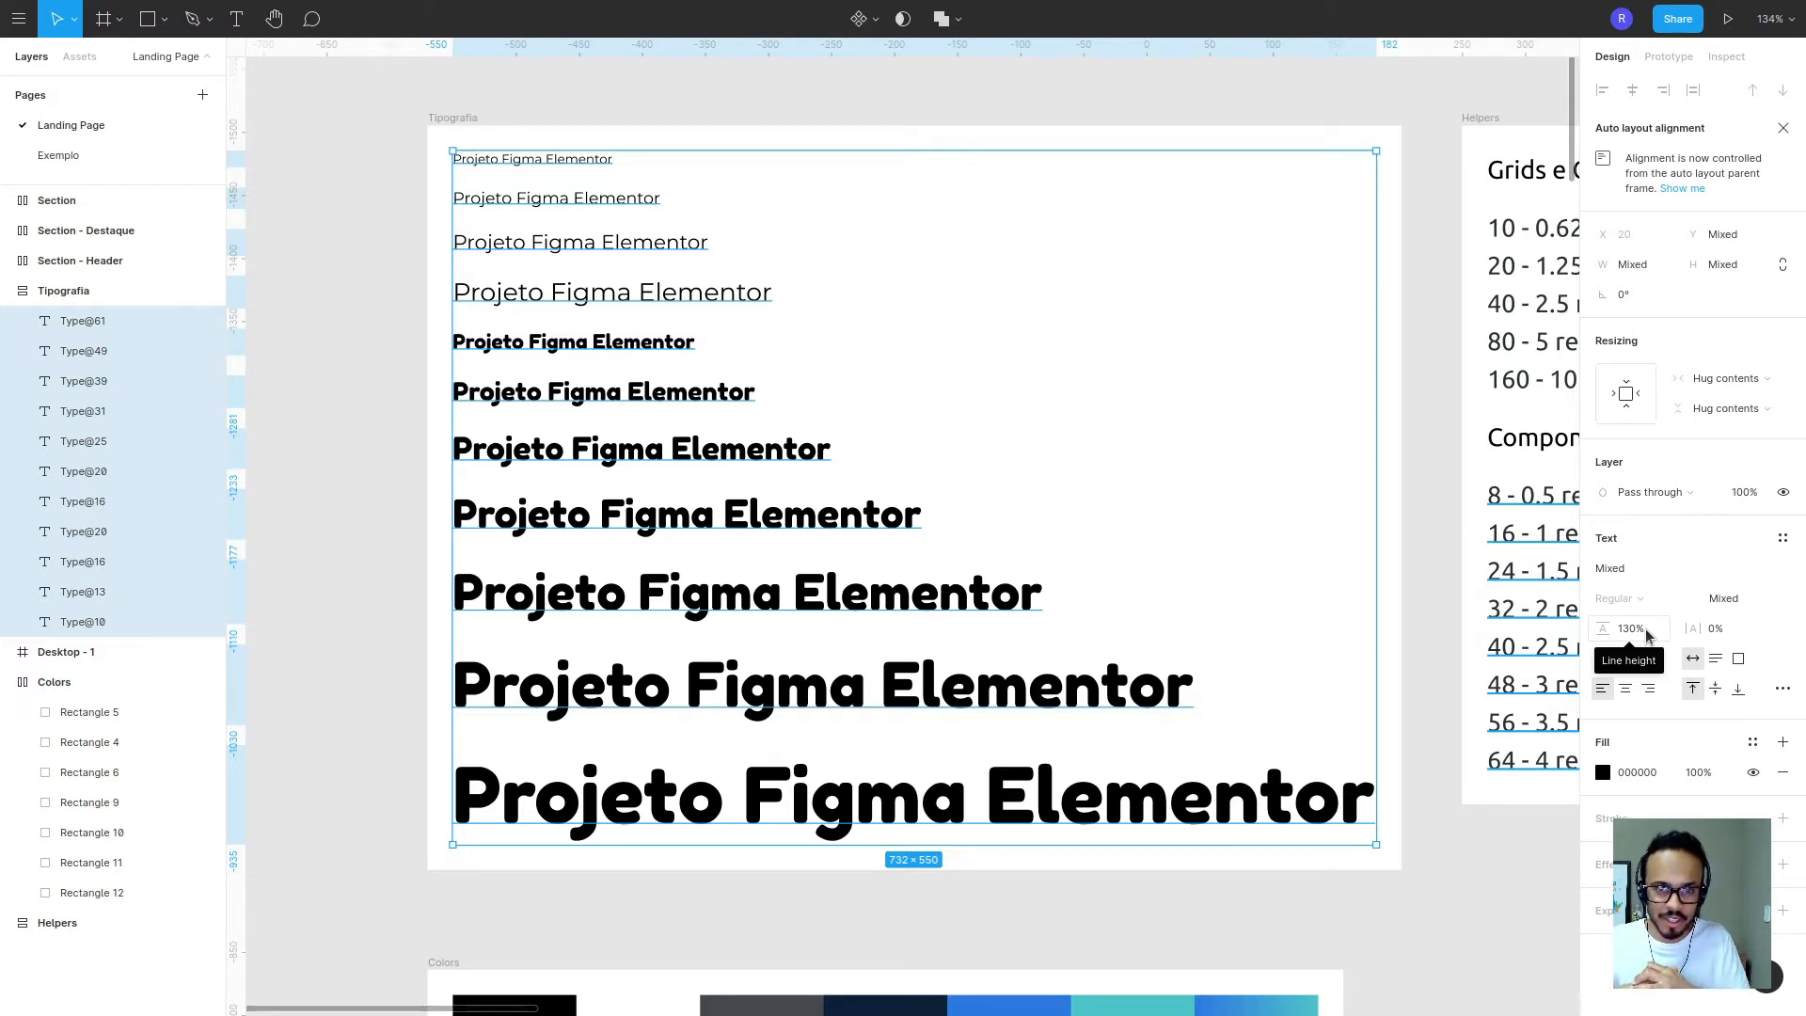
key(Escape)
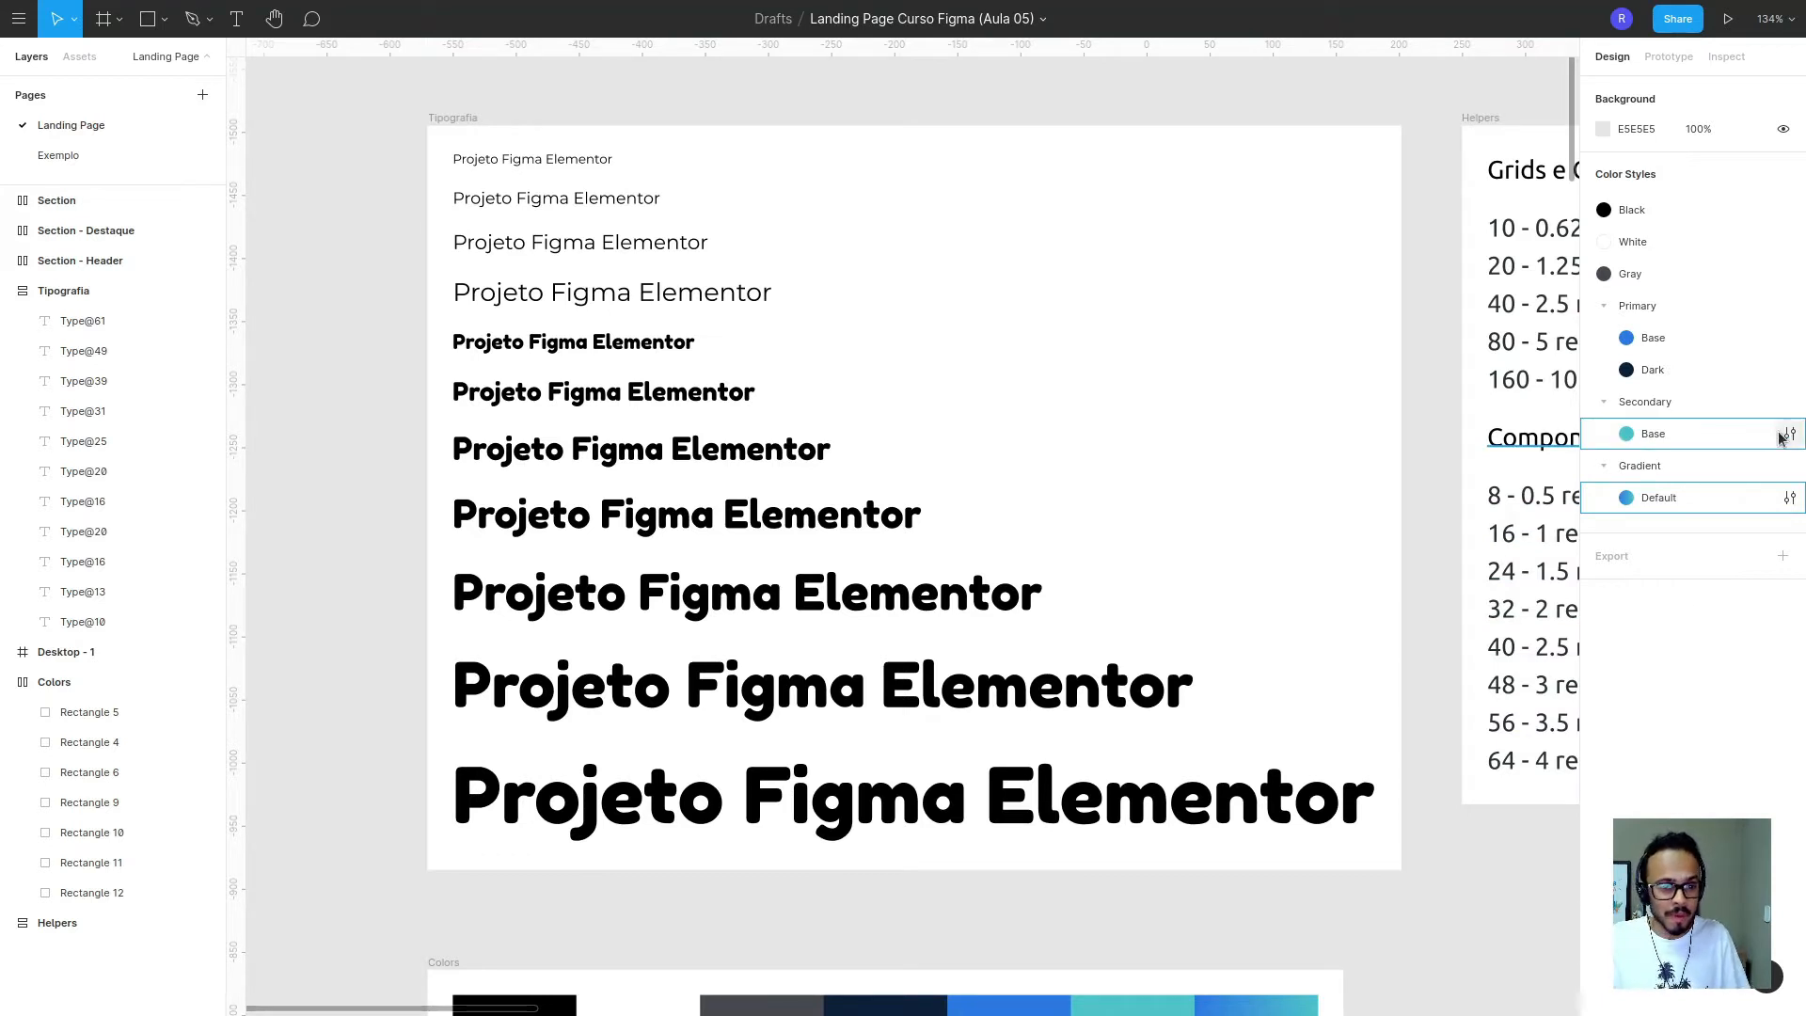
click(626, 299)
scroll(393, 111, up, 3)
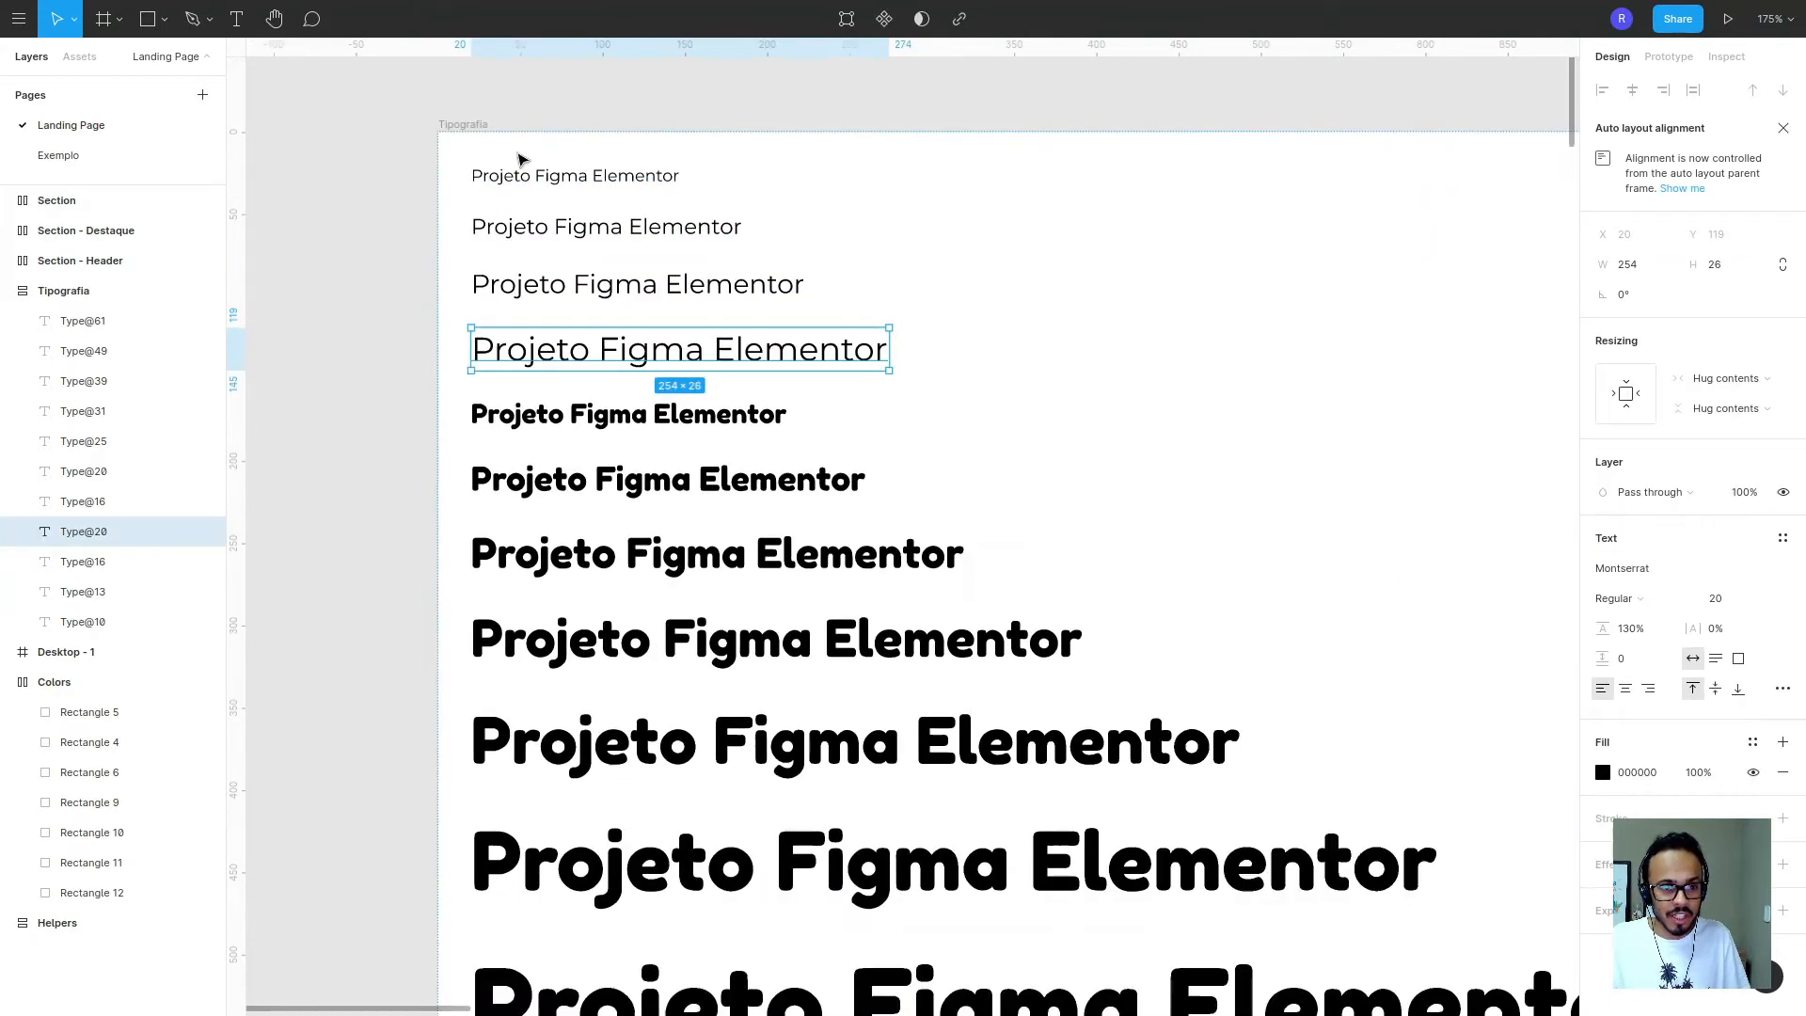
drag(384, 141, 770, 361)
click(768, 357)
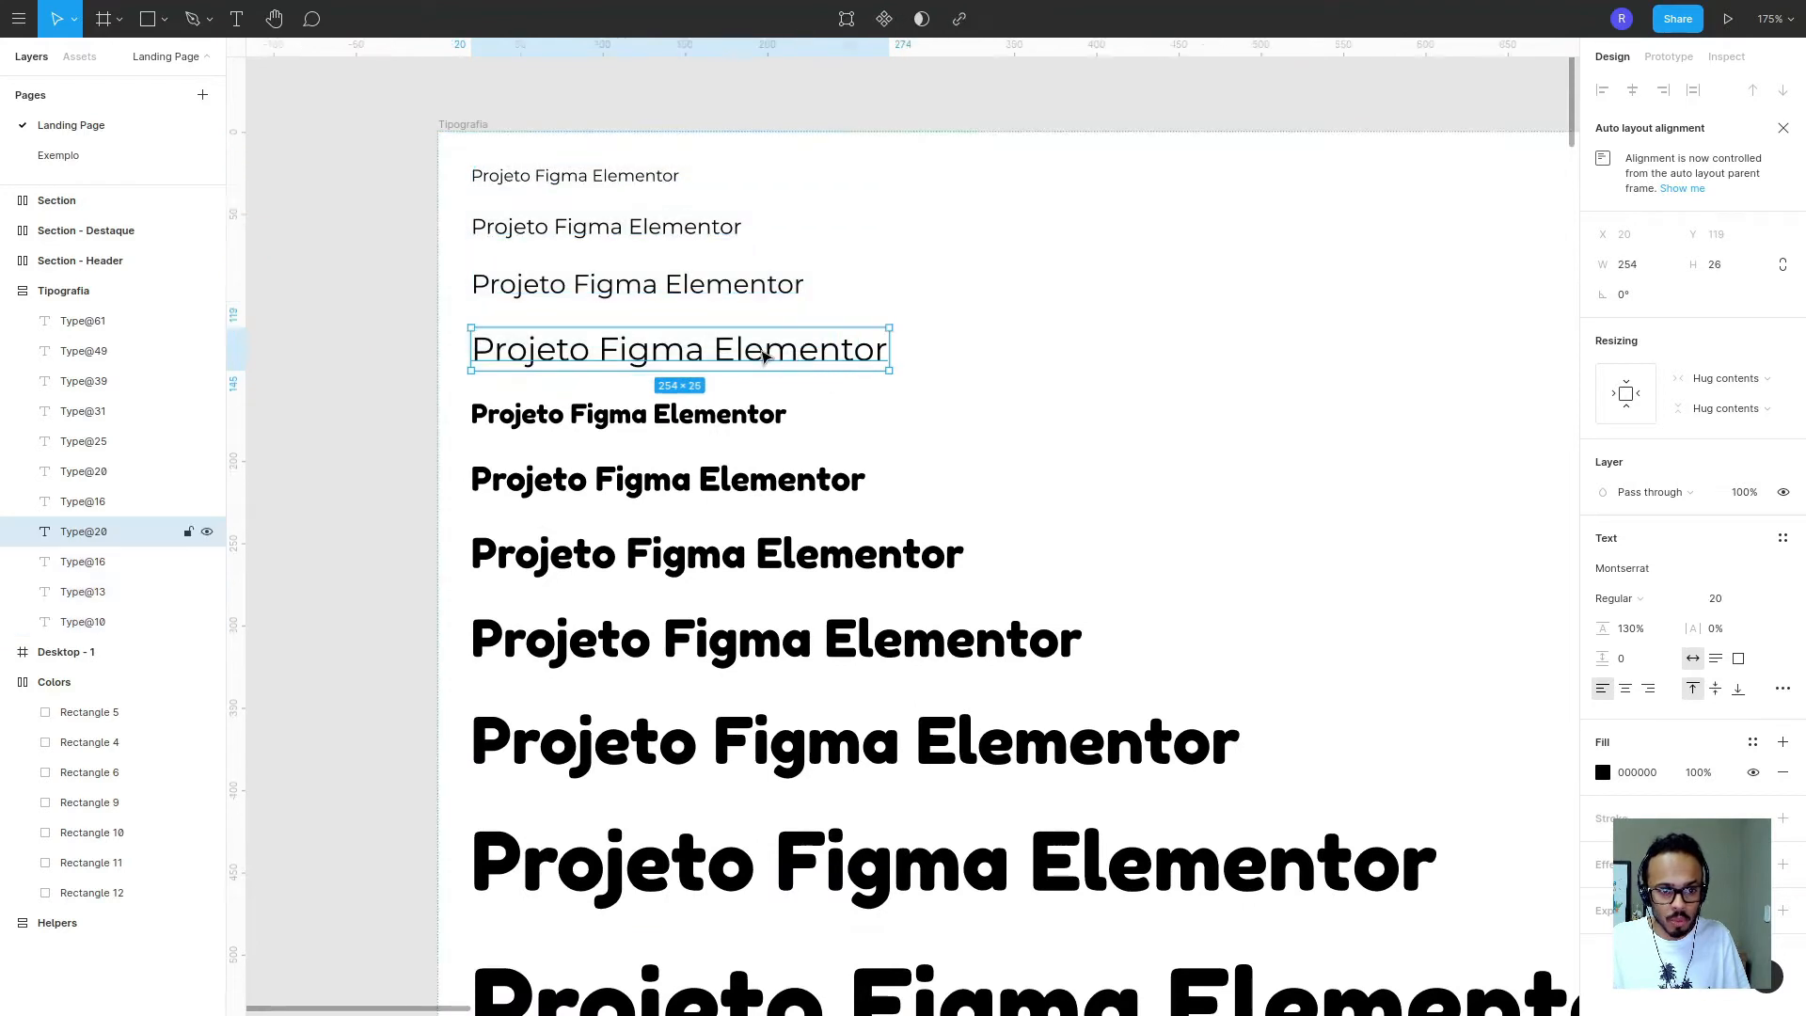
- Create a text style named Text / Body from the 16 px Montserrat sample
click(579, 284)
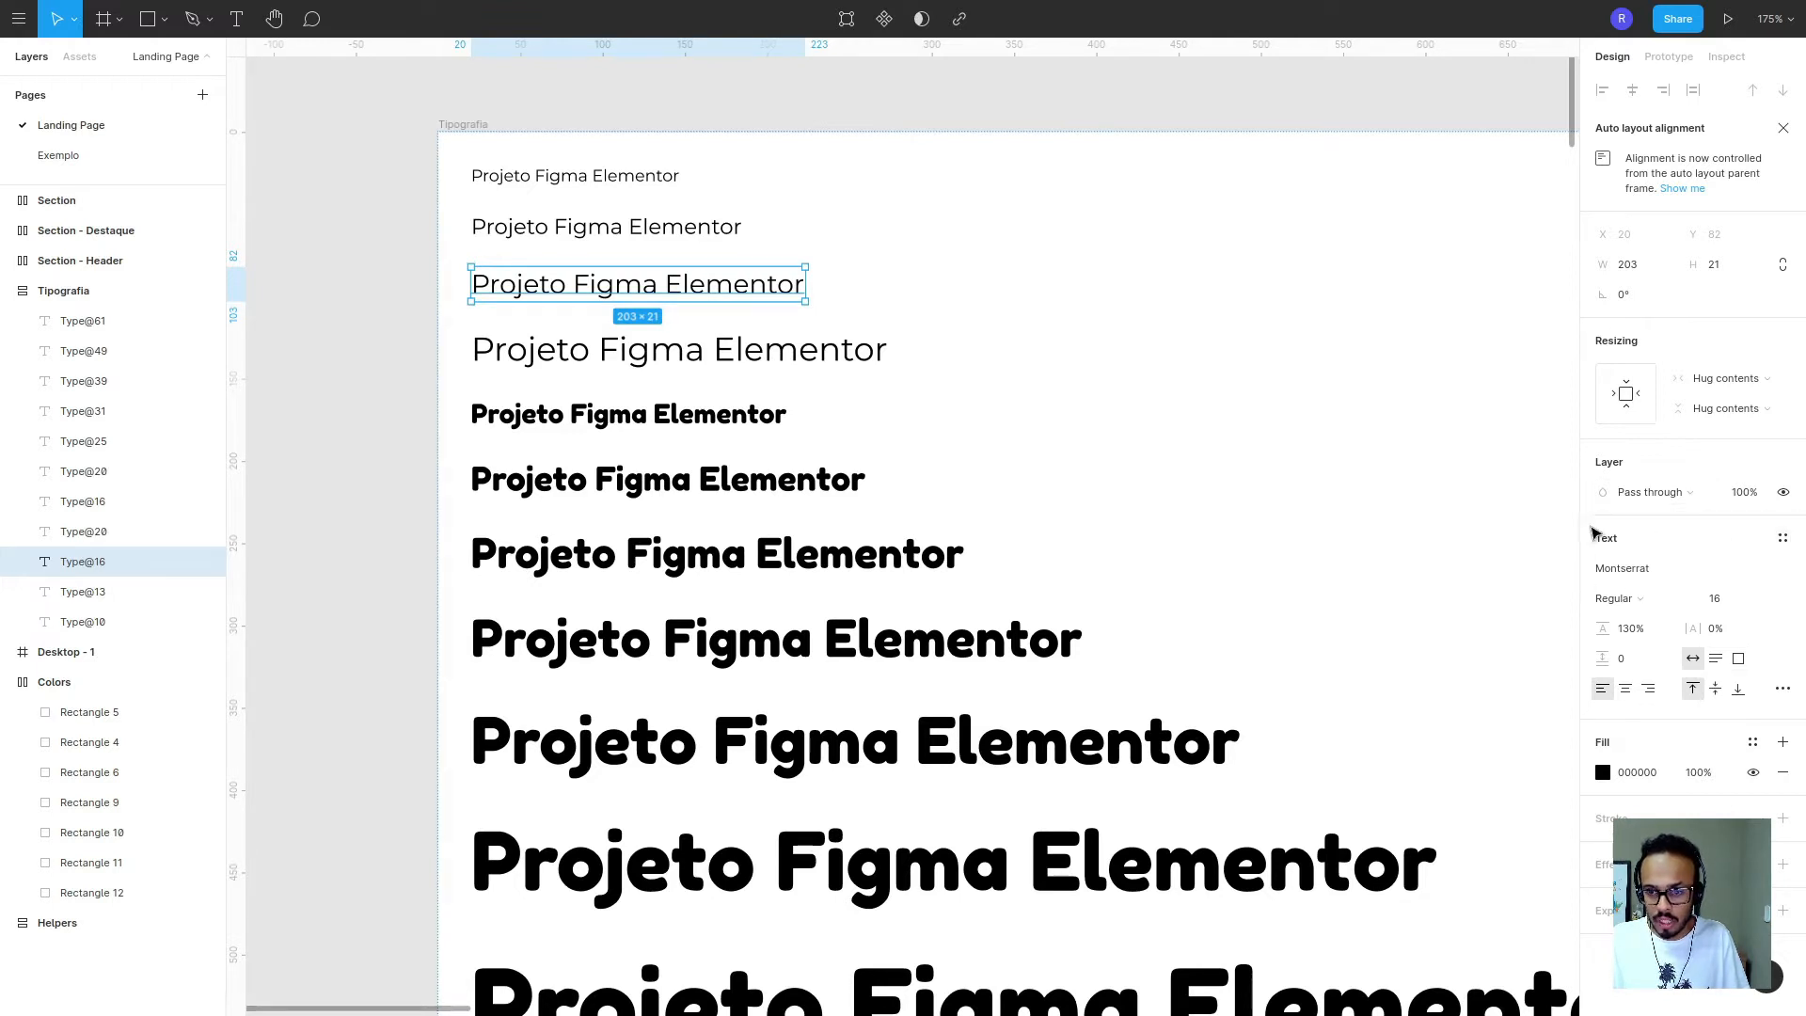
click(1783, 537)
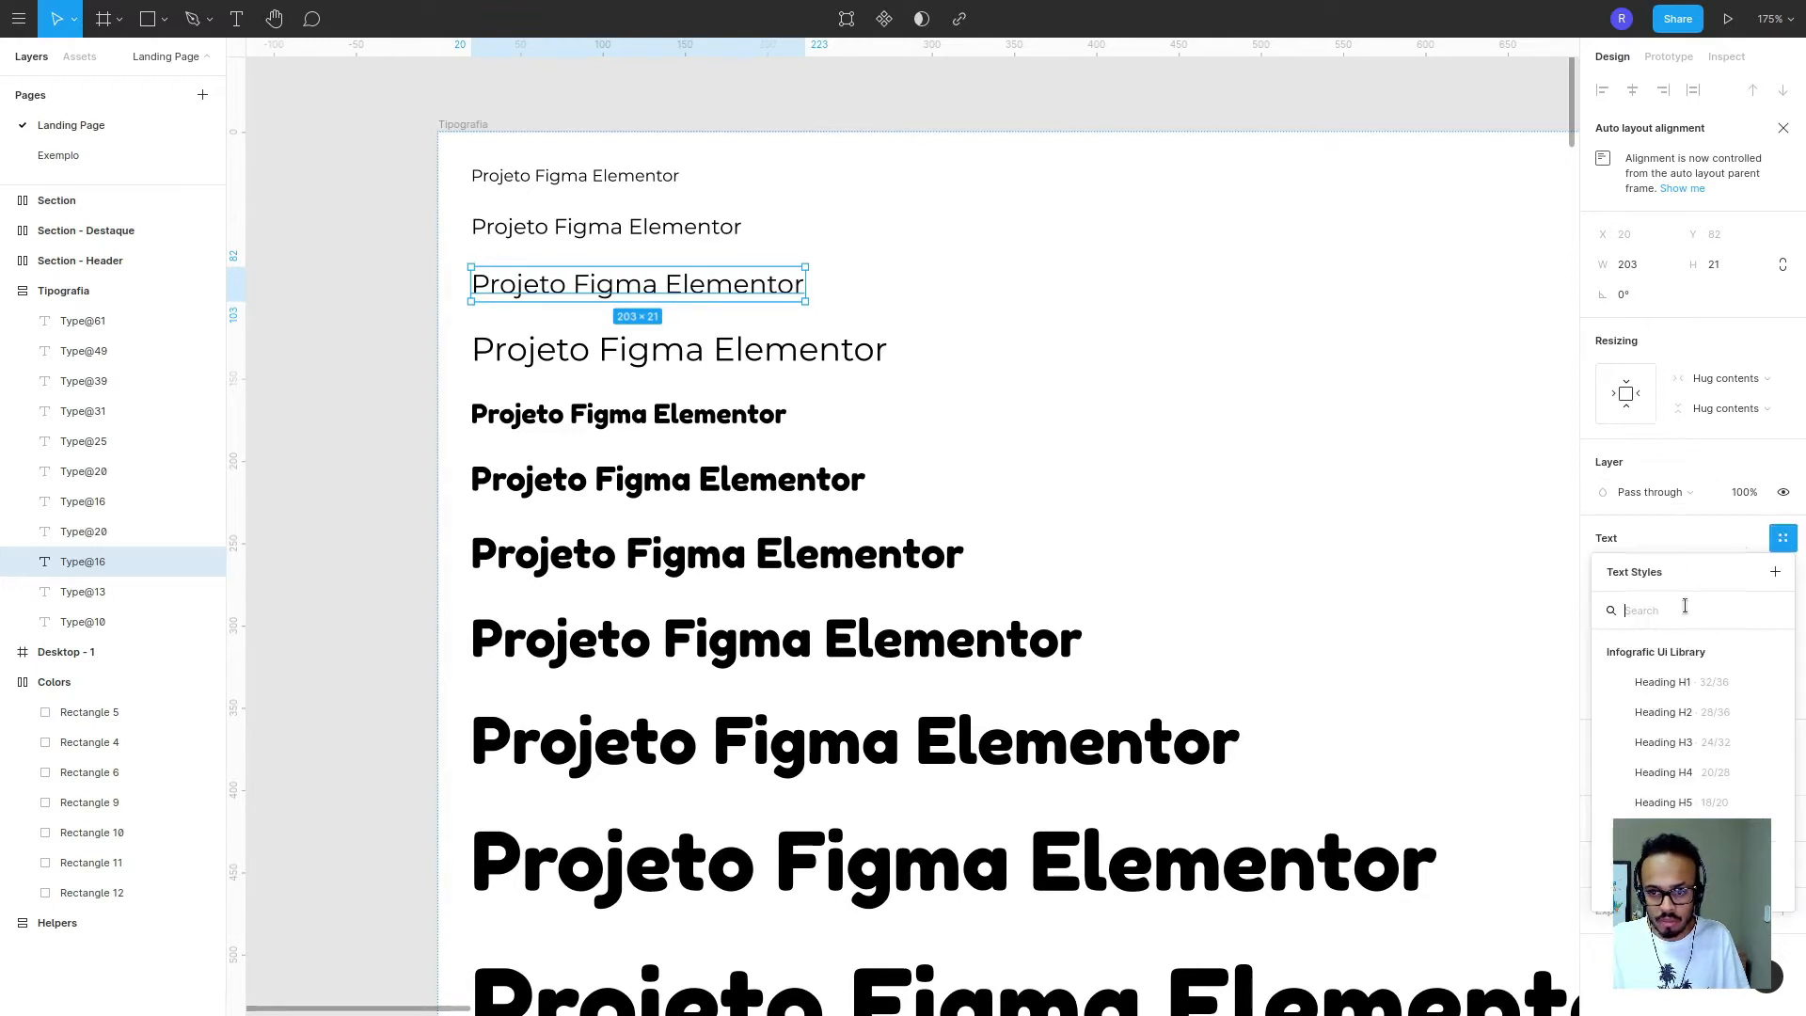
click(1775, 572)
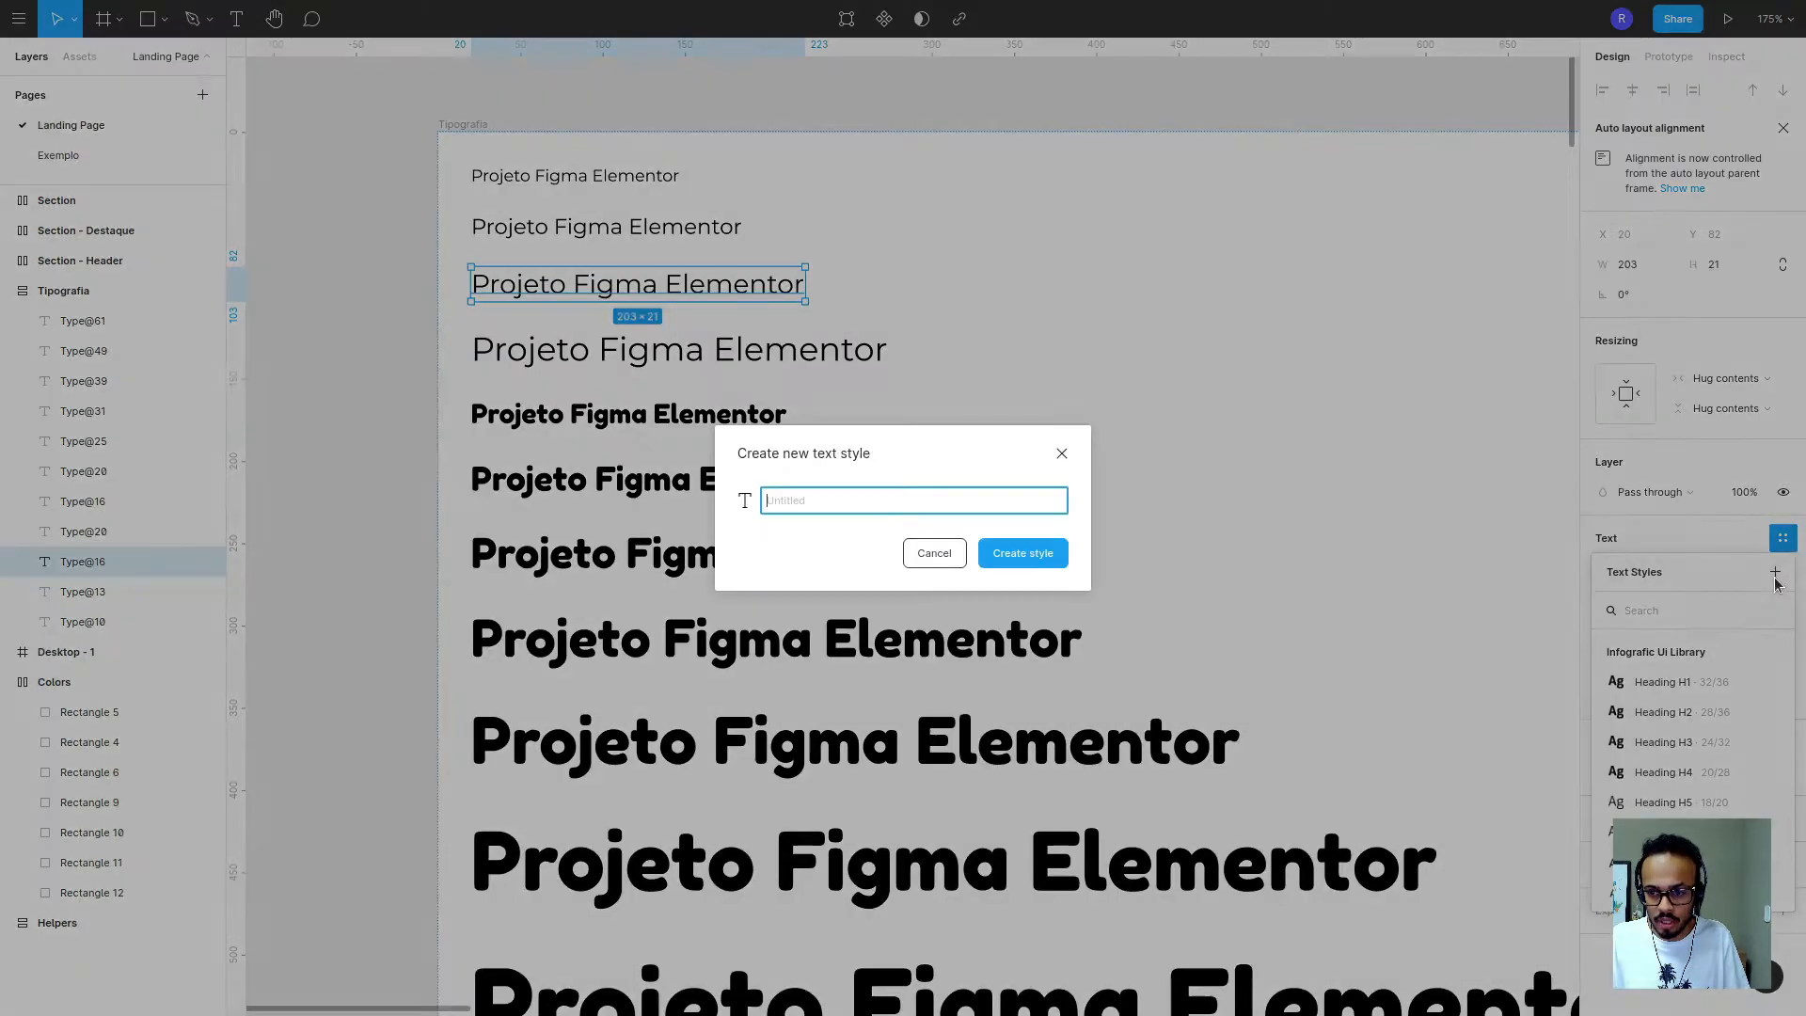
click(880, 495)
text(Text / Body)
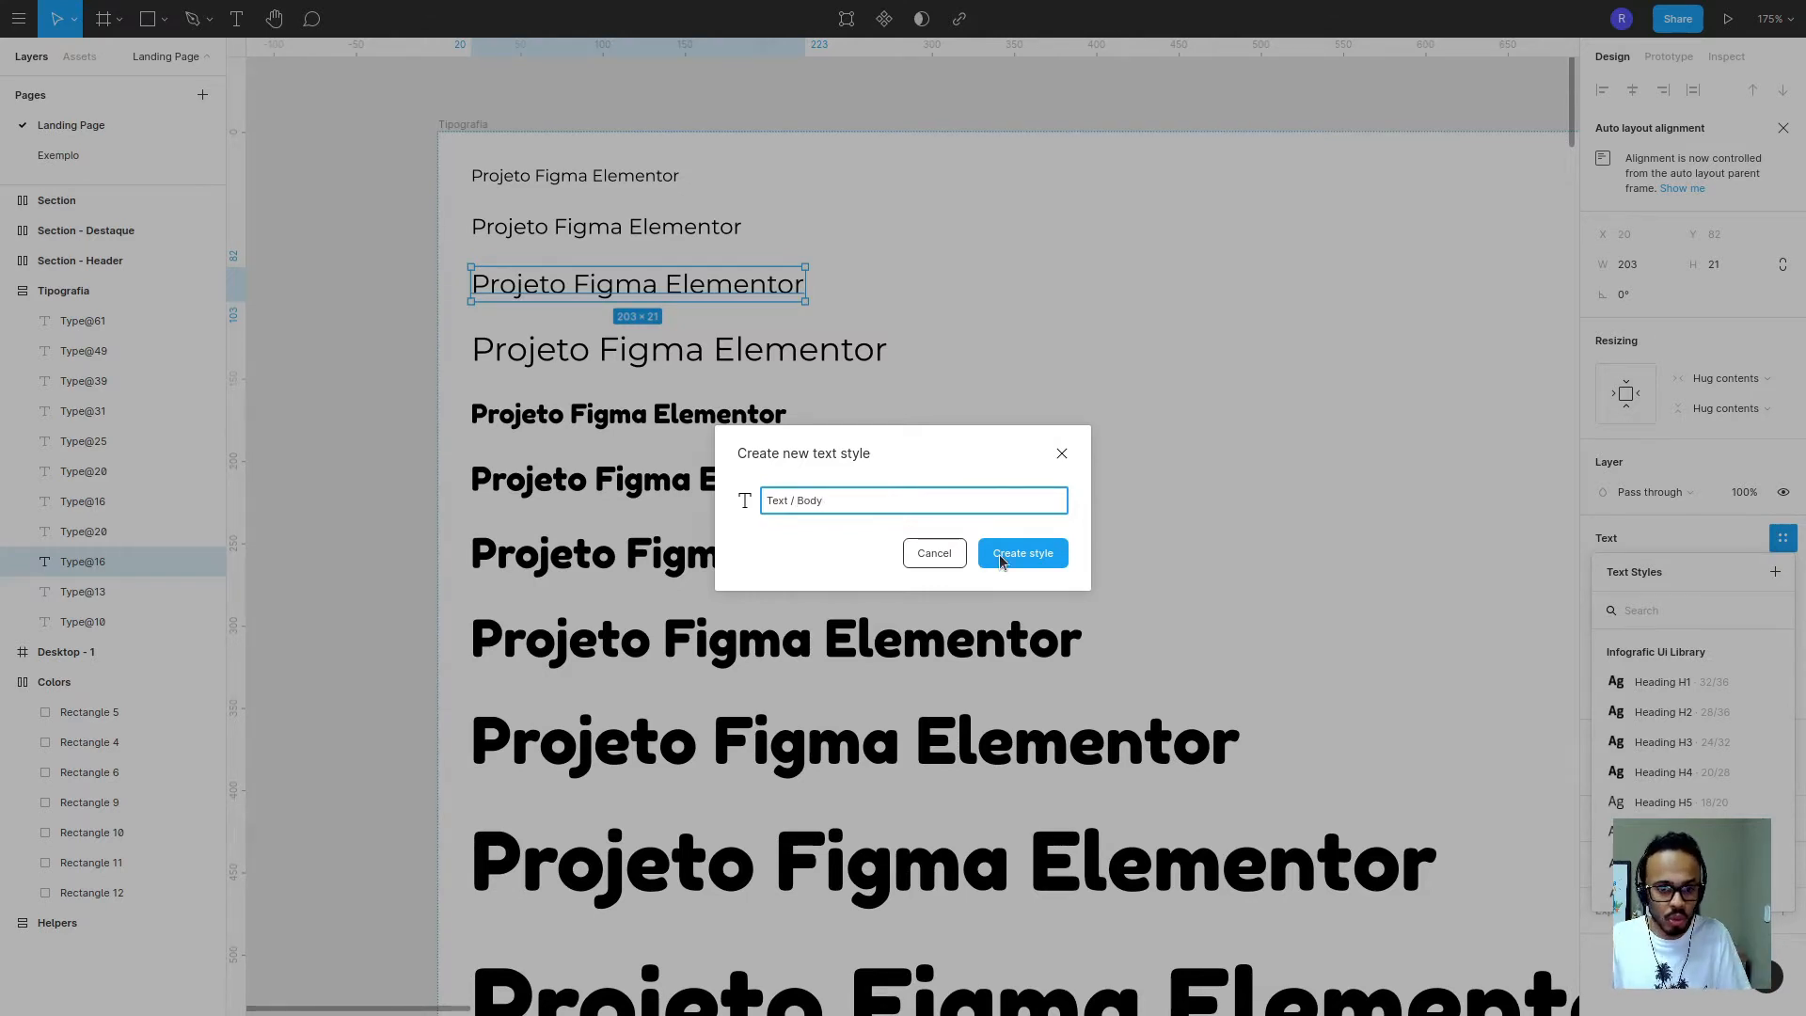
click(1000, 561)
click(1169, 113)
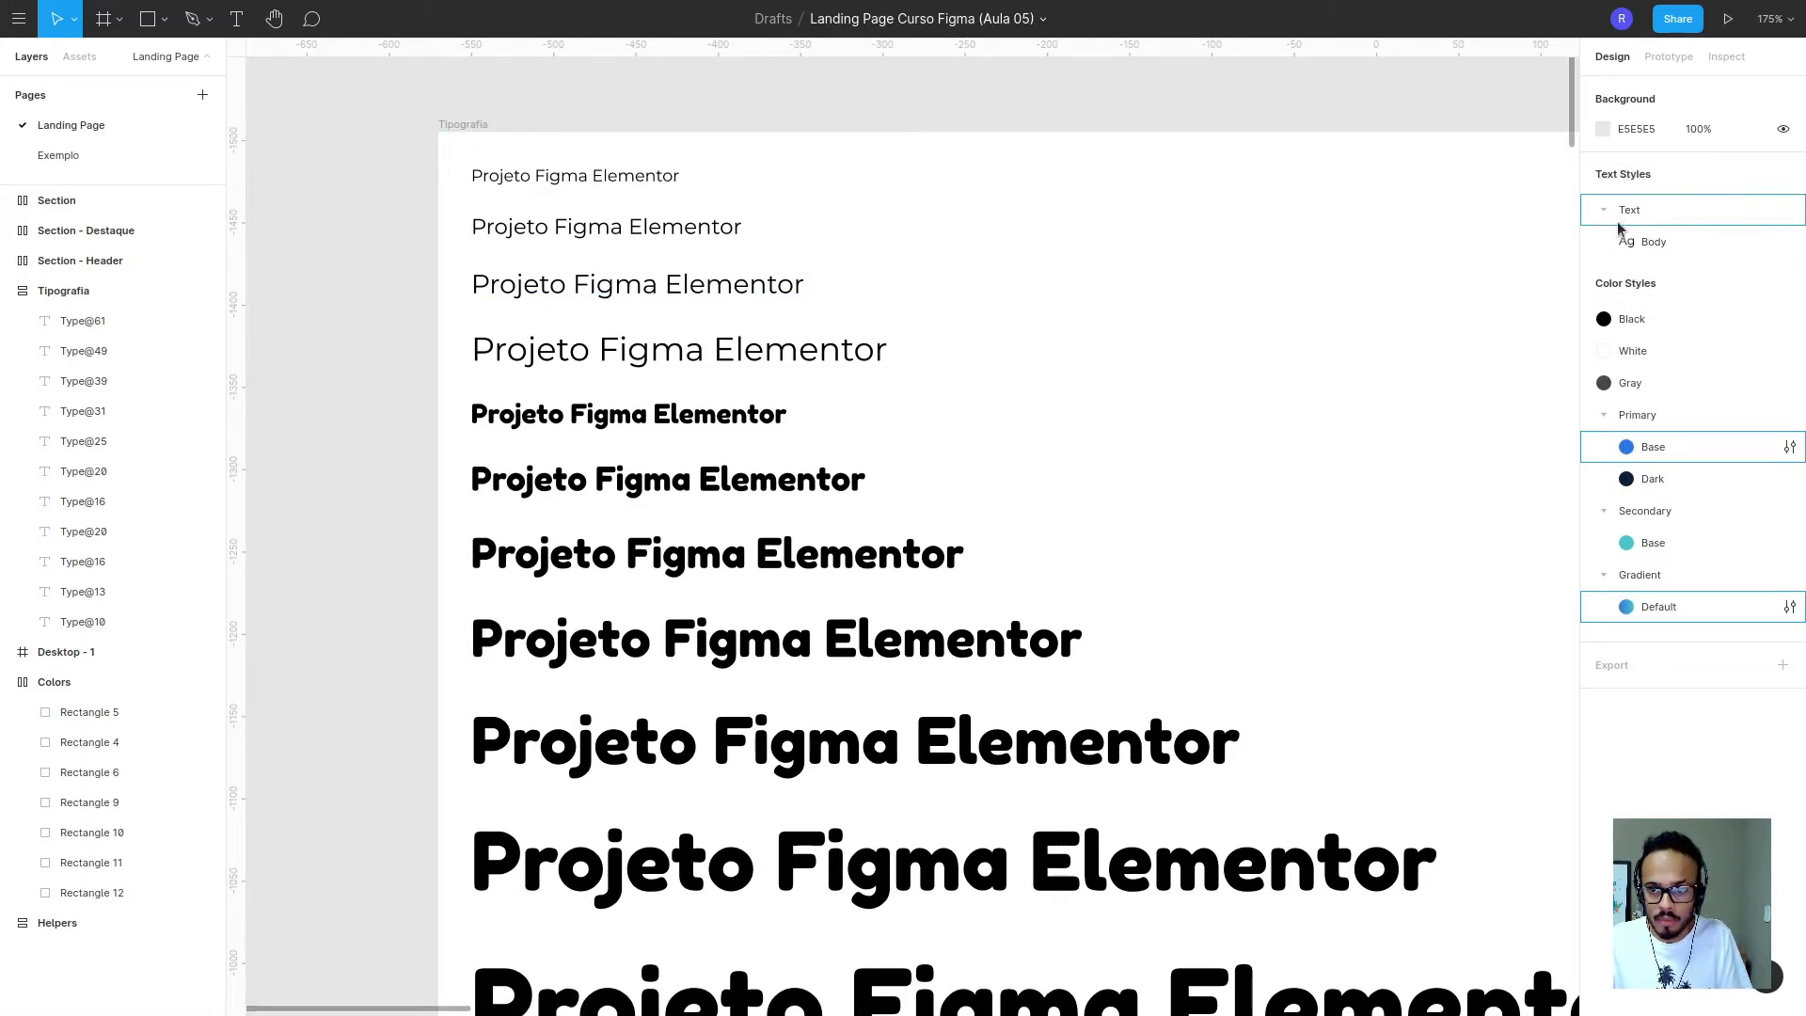
- Look through the bold Fredoka One samples in the Tipografia frame, from the smallest to the largest
click(695, 349)
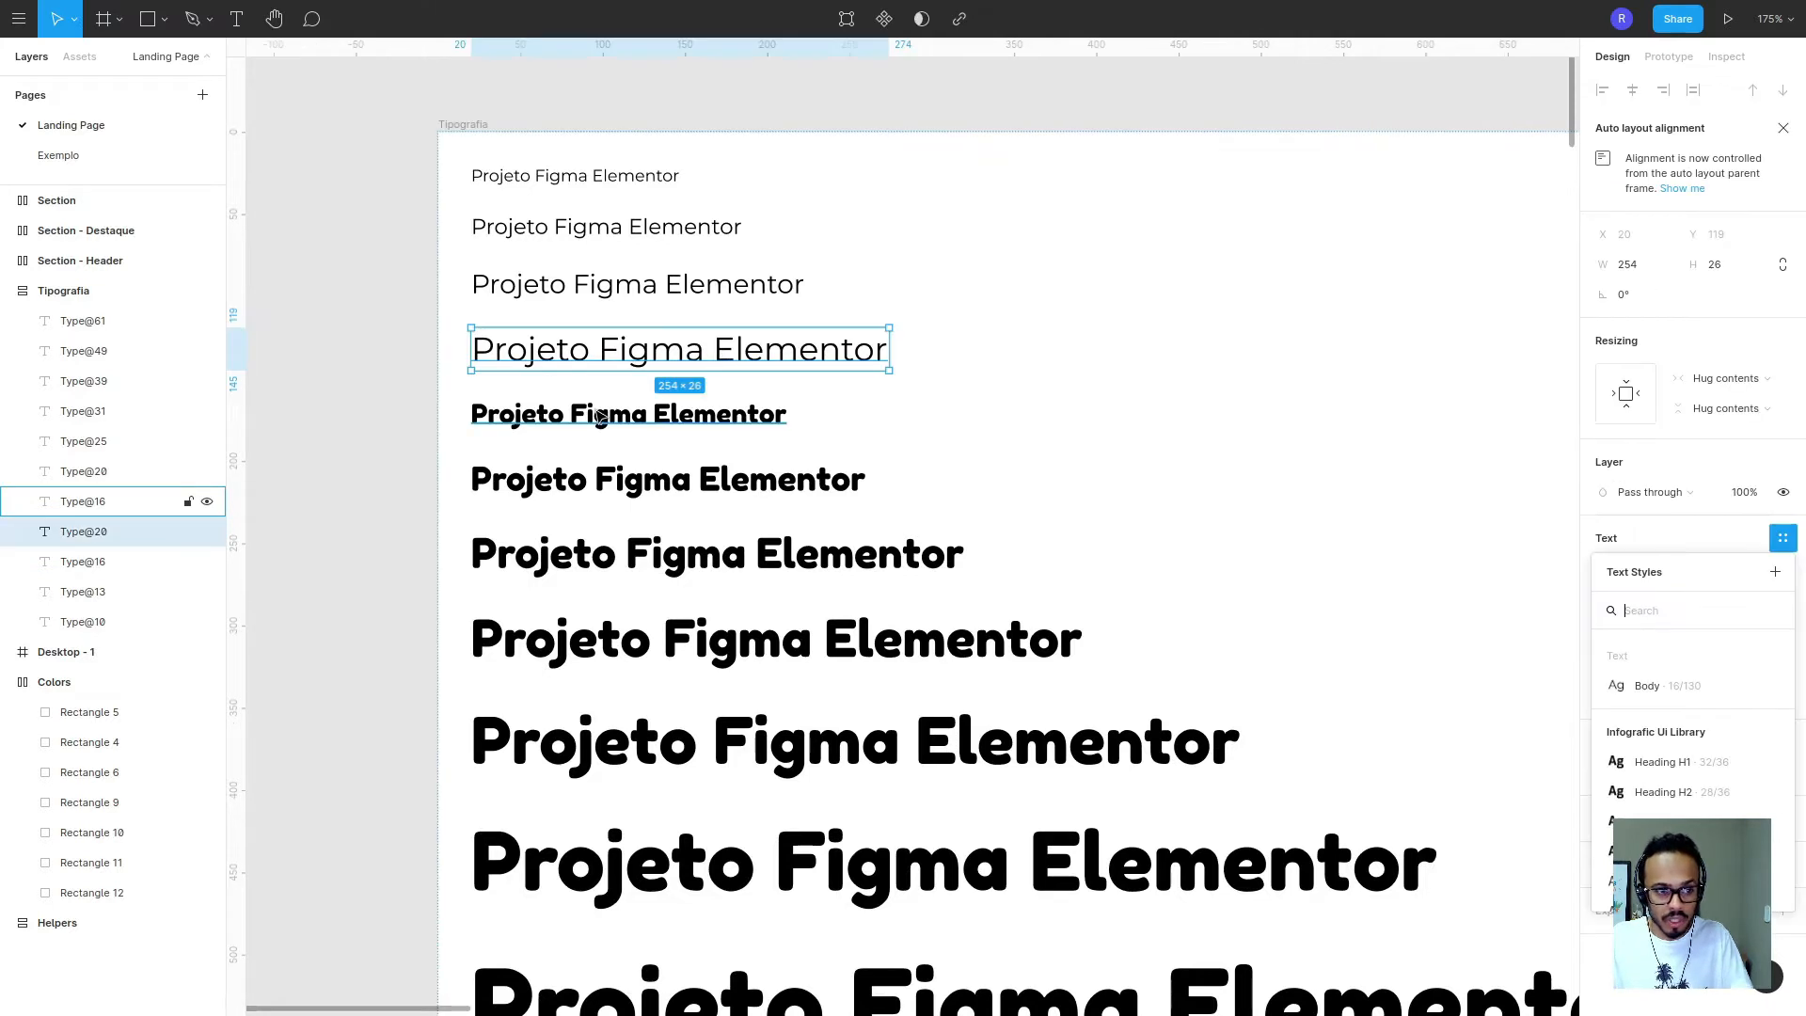
click(599, 417)
click(612, 473)
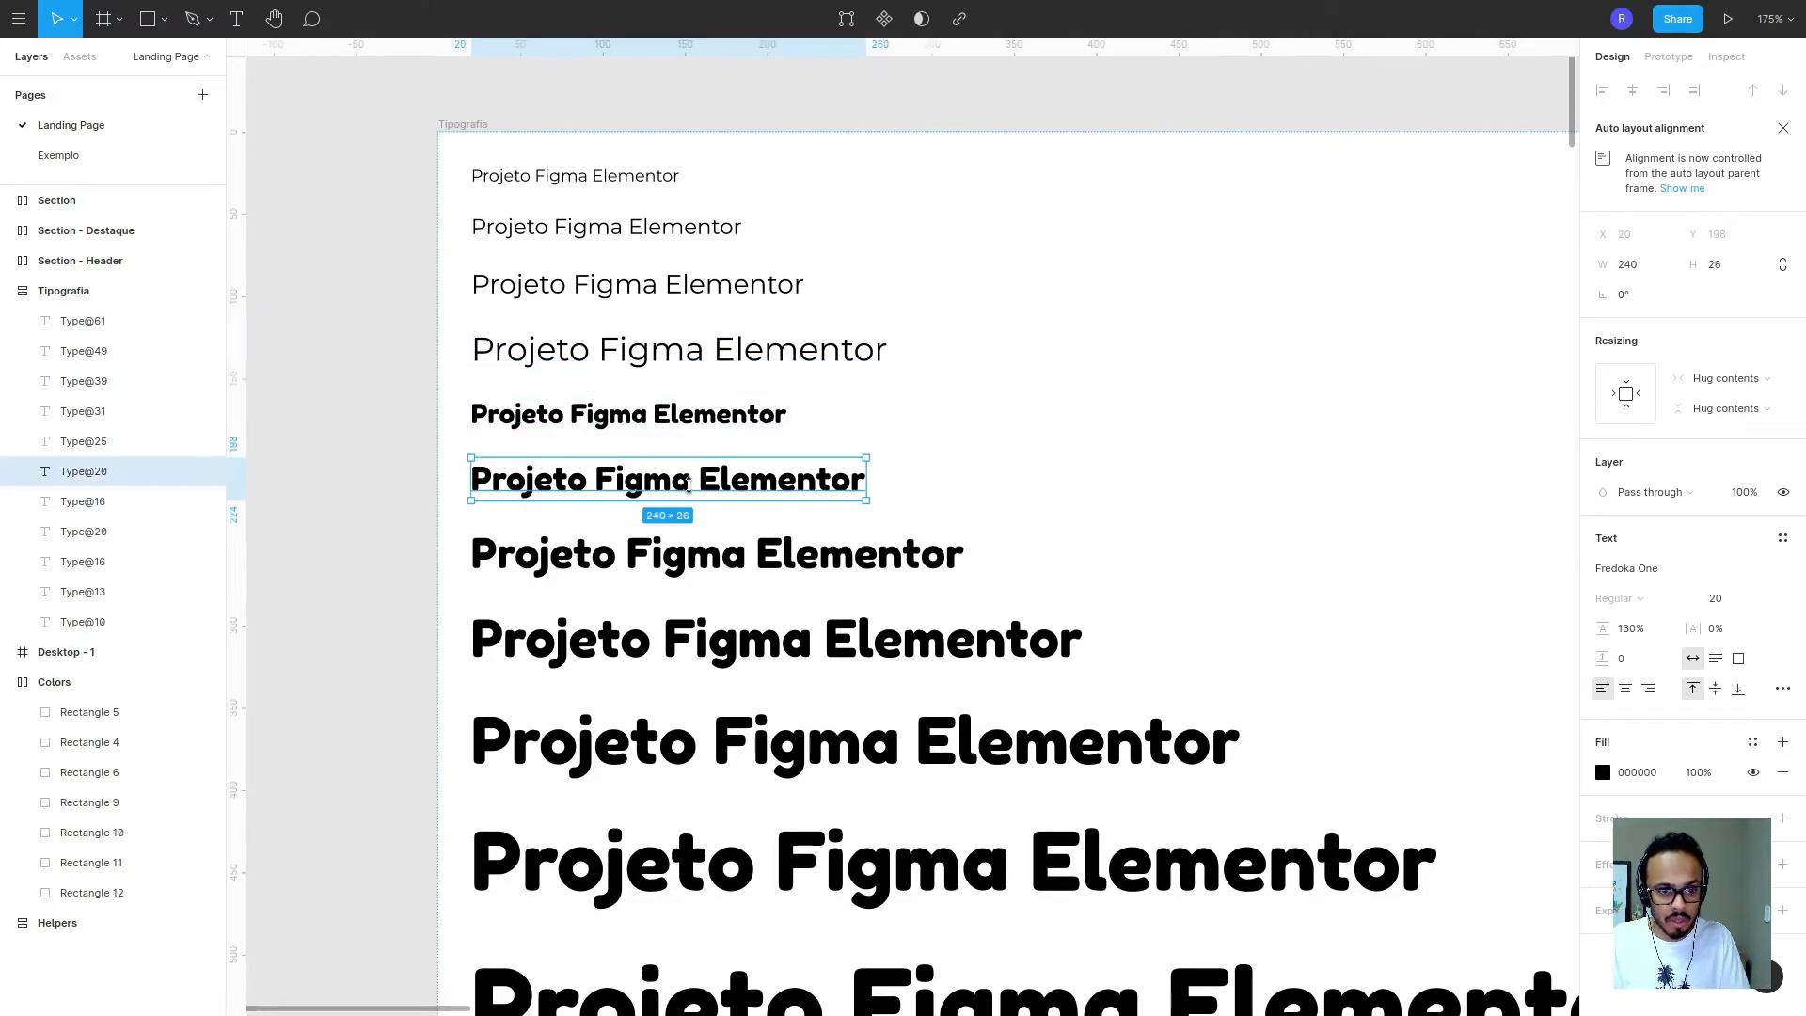
scroll(612, 518, down, 3)
drag(402, 319, 750, 602)
click(533, 329)
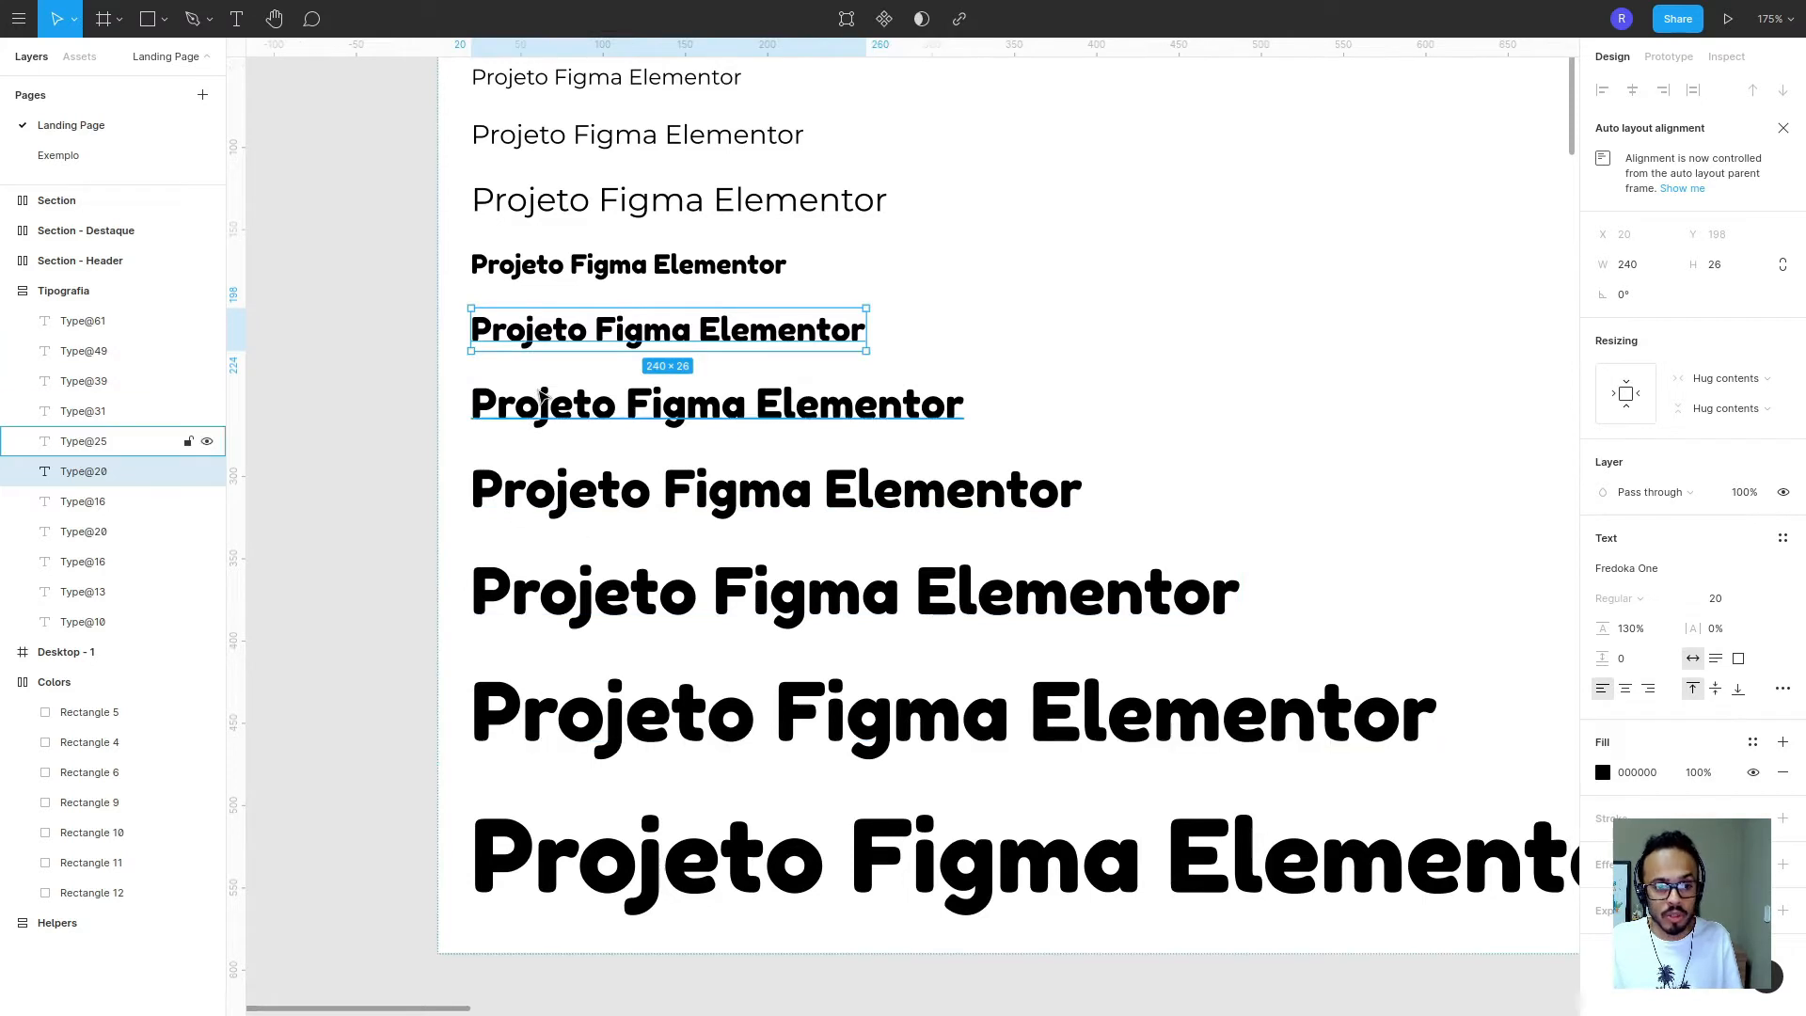
shift+click(645, 905)
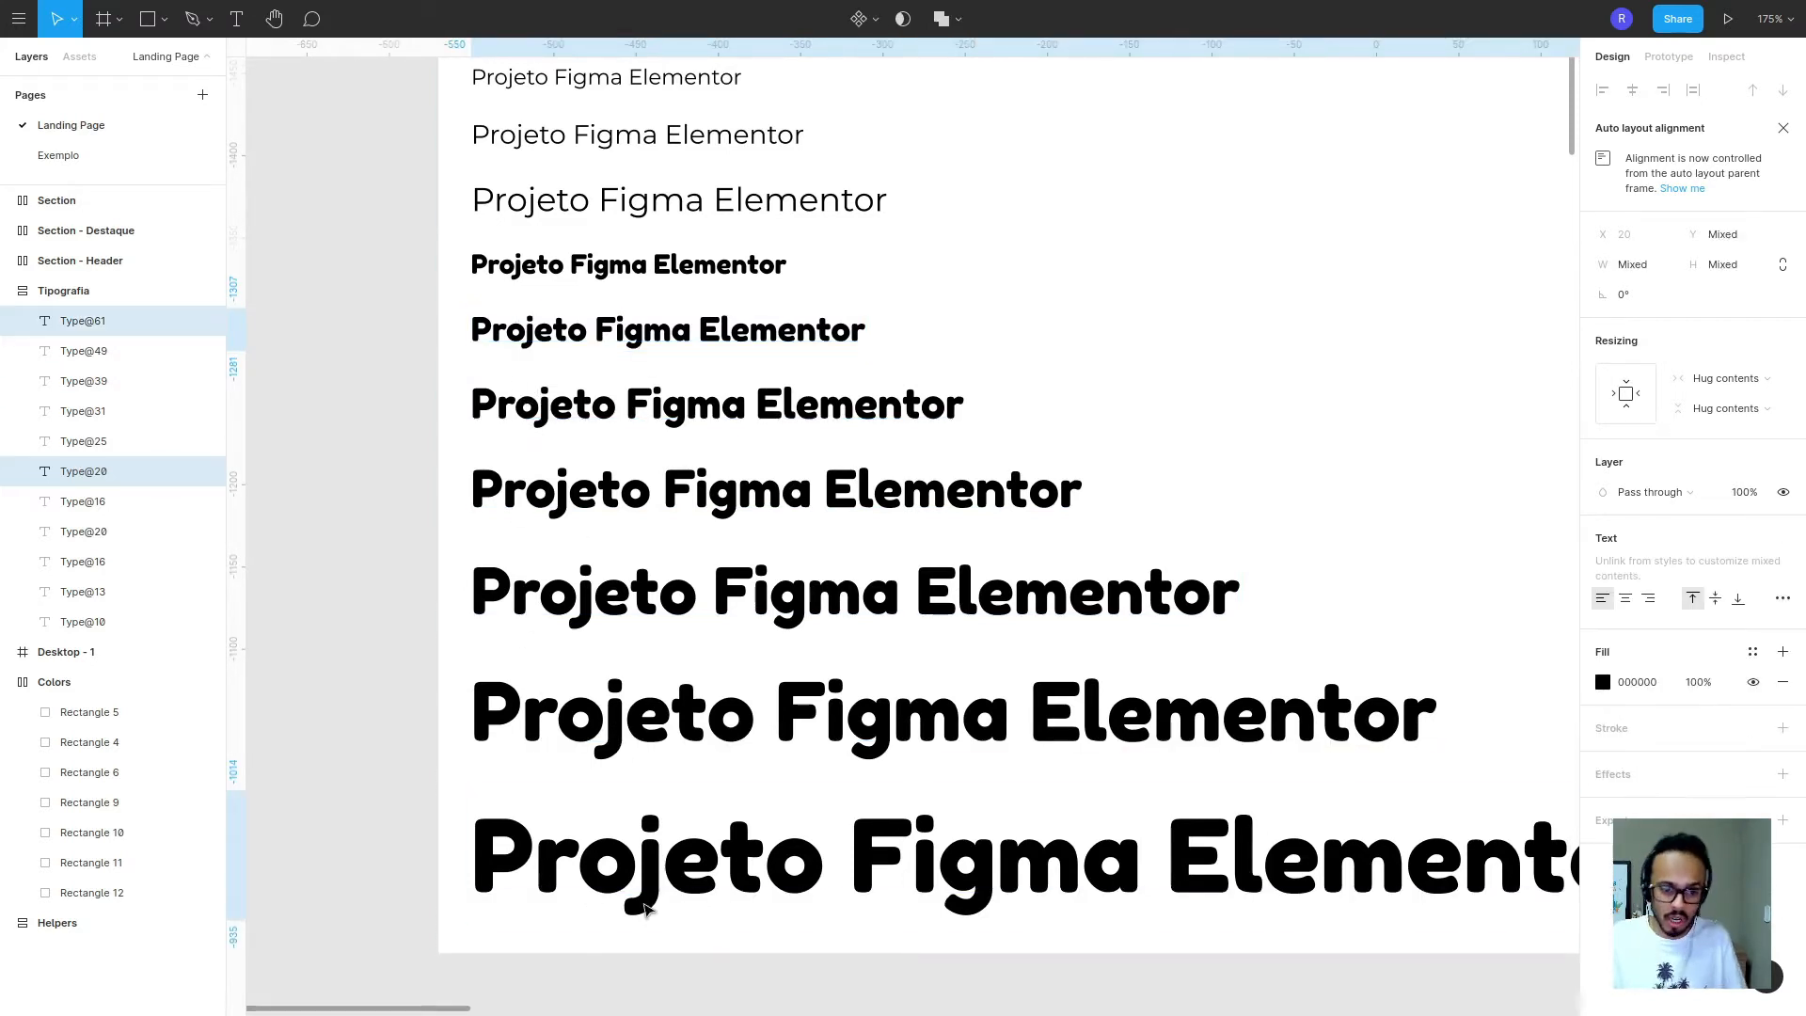
- Create a text style named Headers / H1 from the largest bold sample, Type@61
click(649, 879)
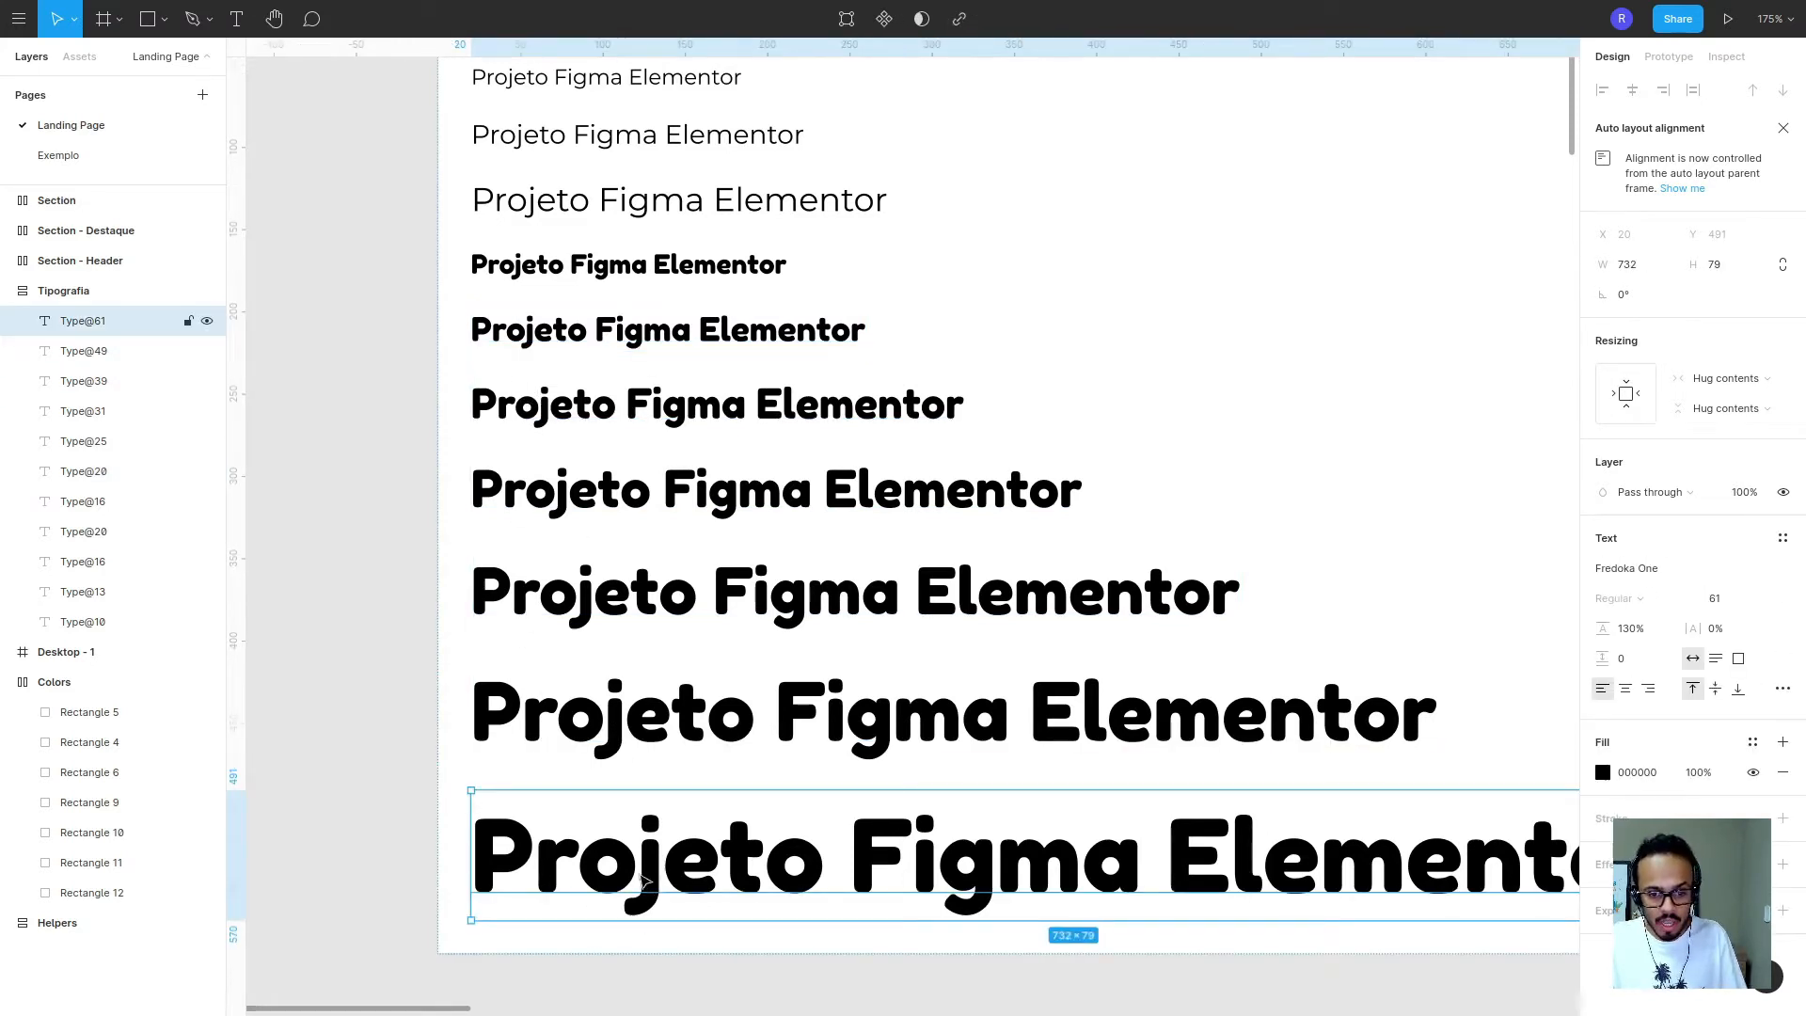
click(1783, 540)
click(1783, 540)
click(1783, 540)
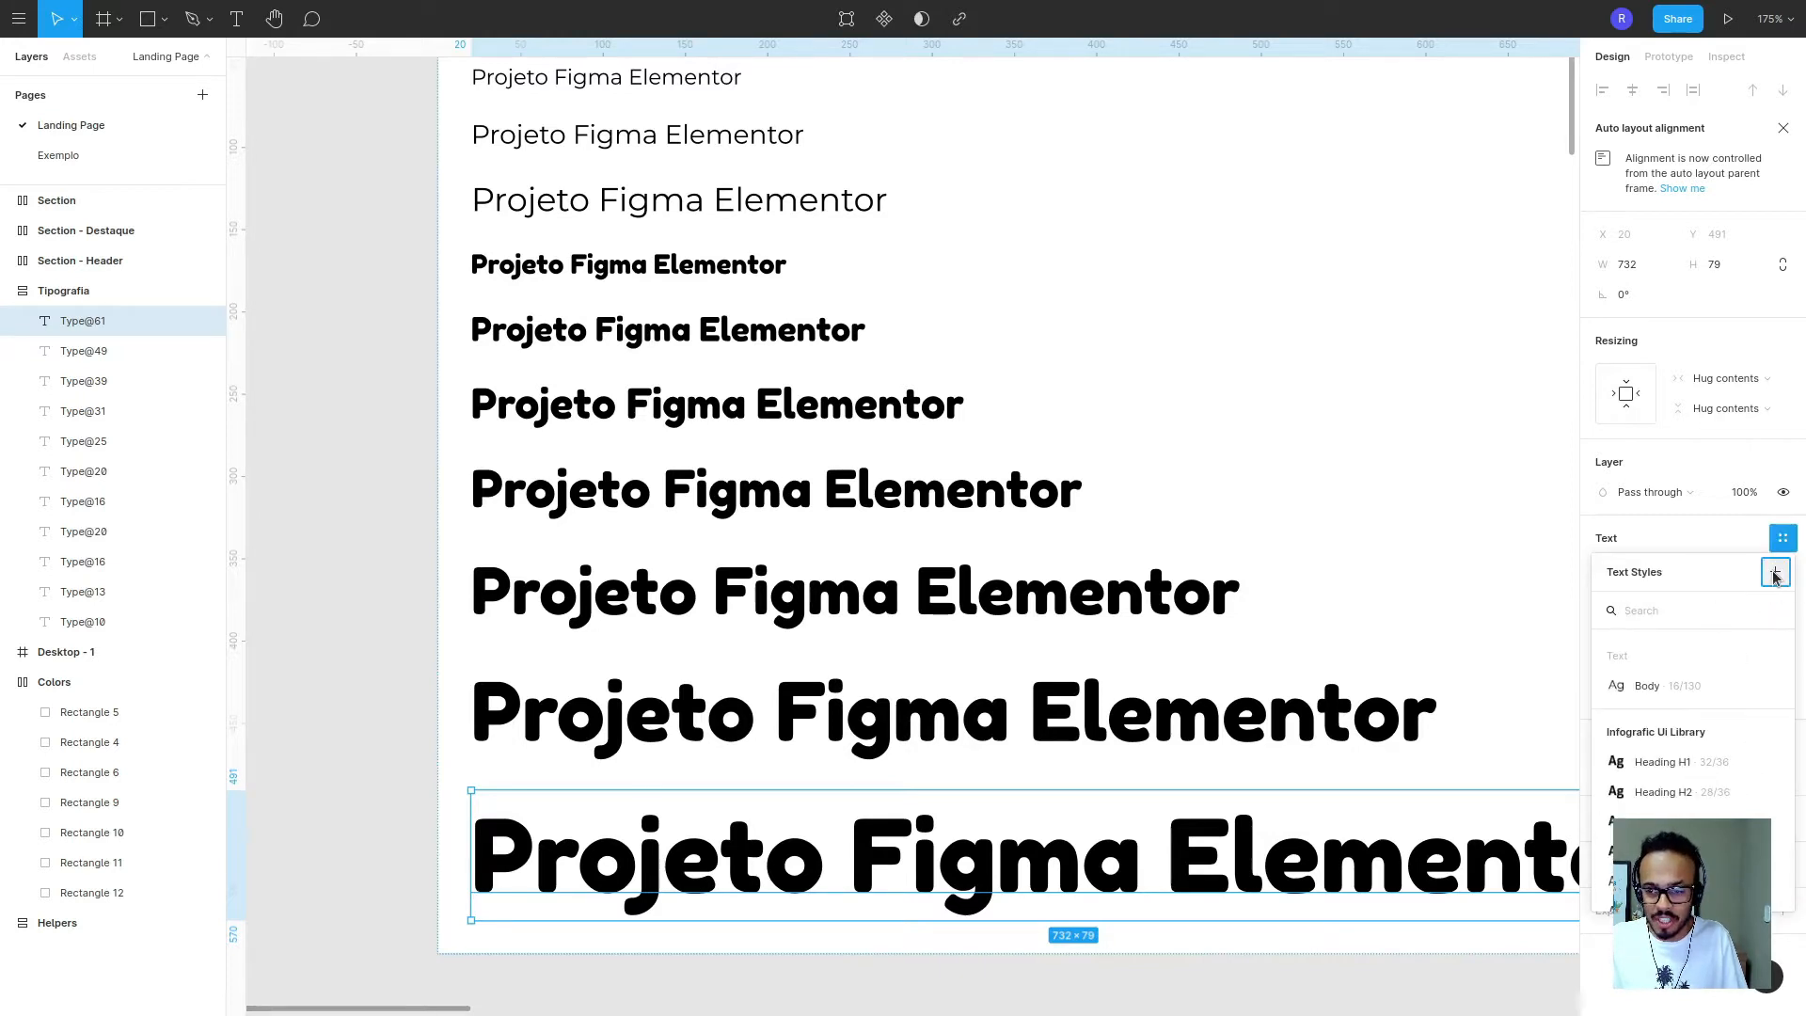
click(1775, 573)
text(H)
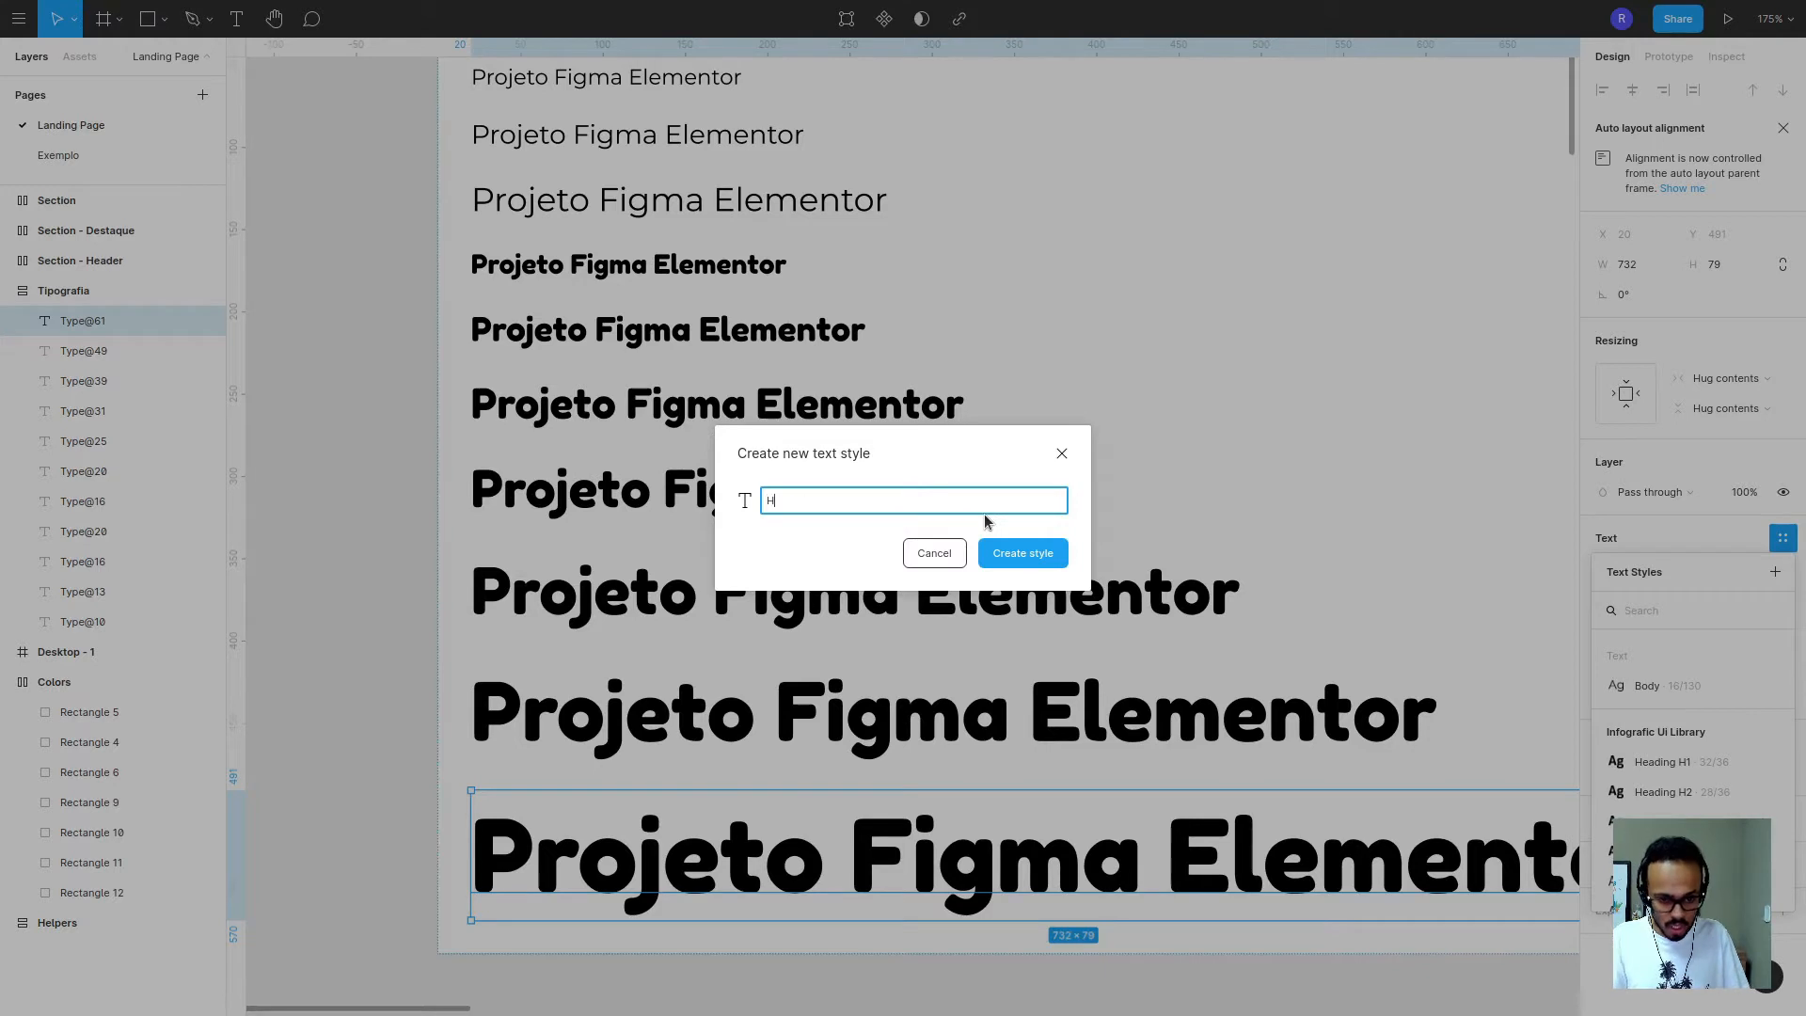
text(Headers / H1)
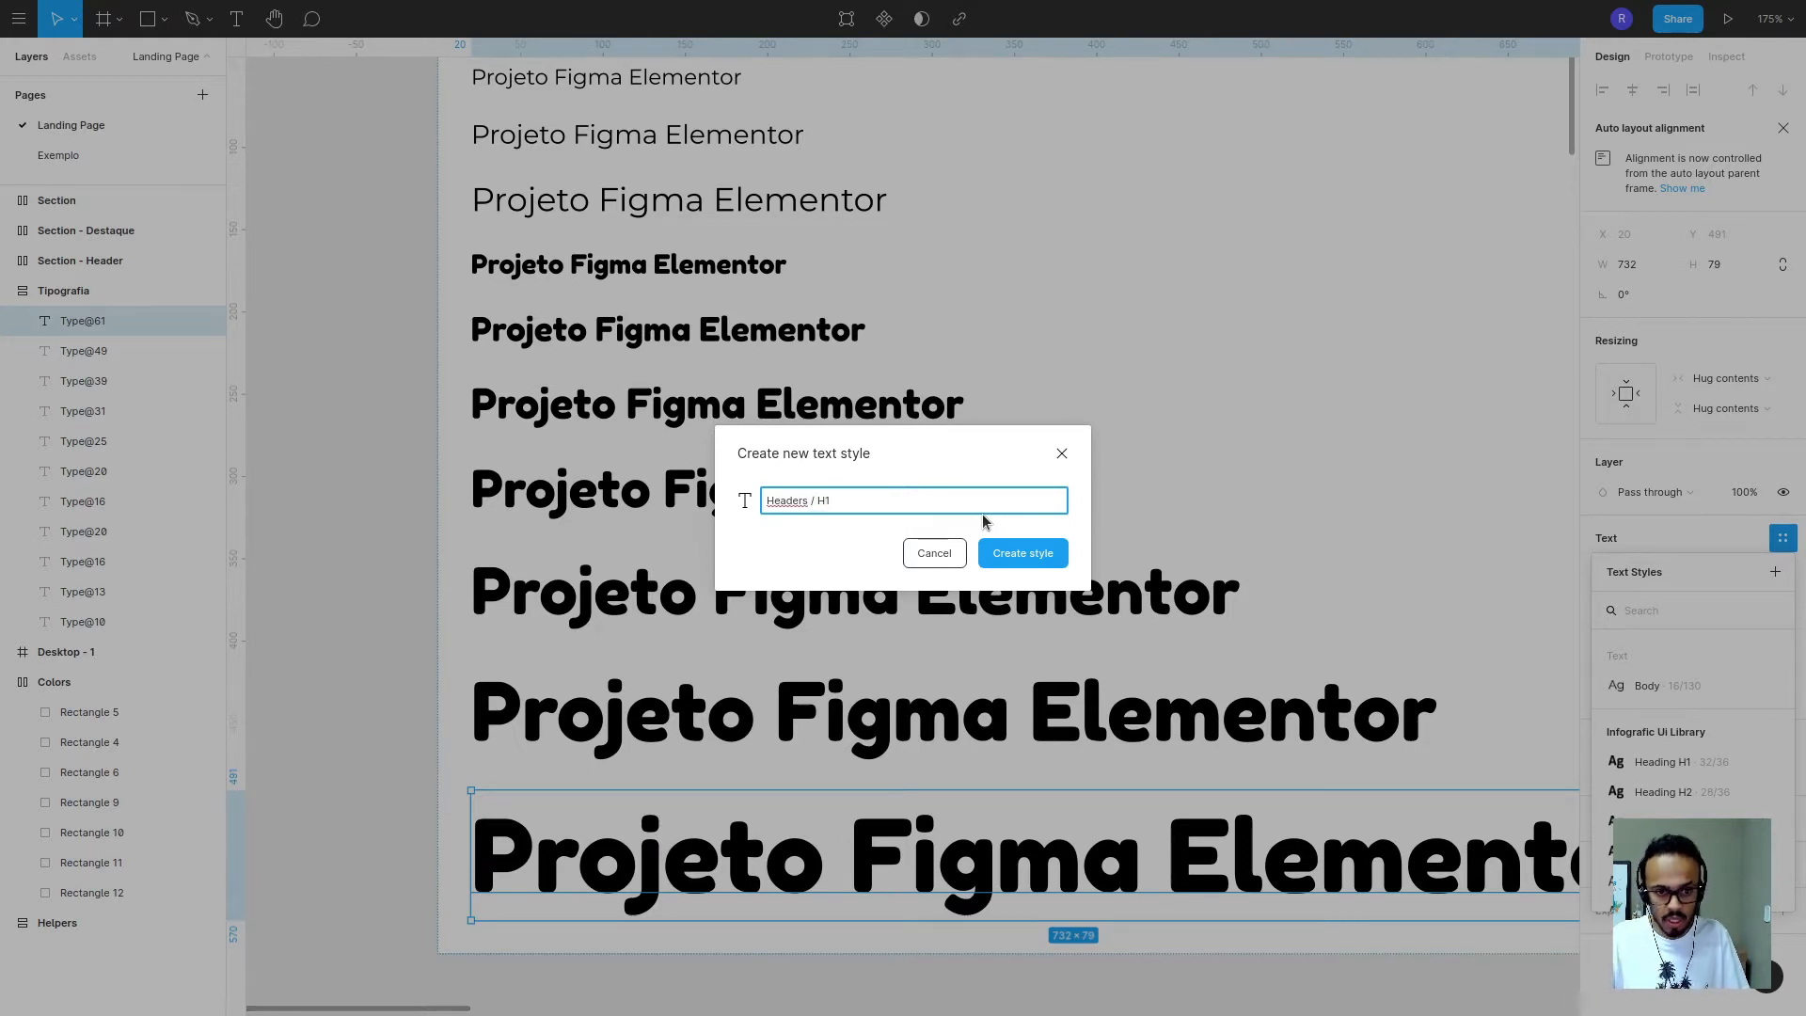
click(1030, 561)
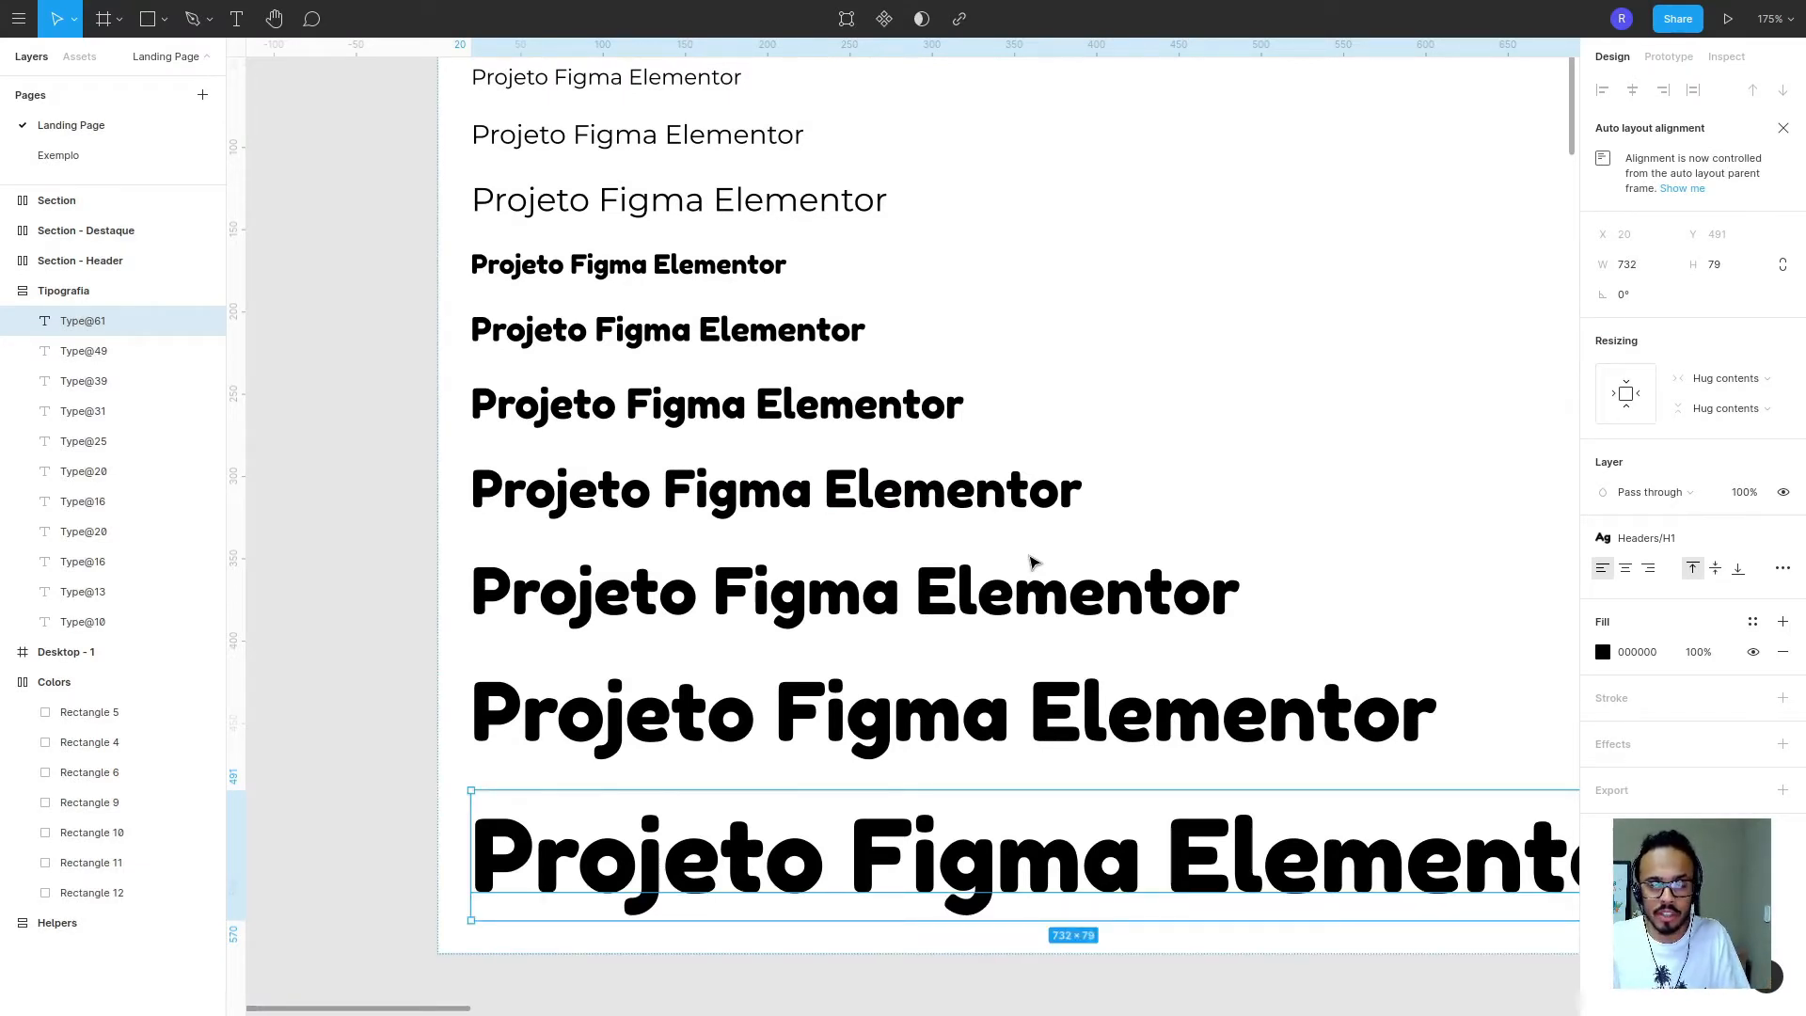
- Create a text style named Headers / H2 from the bold Type@49 sample
click(1037, 712)
click(1783, 538)
click(1775, 572)
text(Headers / H2)
click(1024, 553)
- Create the text styles Headers / H3 and Headers / H4 from the bold Type@39 and Type@31 samples
click(1034, 594)
click(1782, 538)
click(1775, 572)
text(Headers / H4)
click(1024, 553)
- Create the text styles Headers / H5 and Headers / H6 from the bold Type@25 and Type@20 samples
click(730, 403)
click(1783, 538)
click(1774, 572)
text(Headers / H5)
click(1024, 553)
click(730, 331)
- Create a text style named Text / Lead from the 20 px Montserrat sample
click(588, 353)
click(1783, 538)
click(1775, 572)
text(Text / Lead)
click(1025, 553)
- Create the text styles Text / Small and Text / Smallest from the Type@13 and Type@10 Montserrat samples
click(606, 227)
click(1782, 538)
click(1775, 572)
text(Text / Smallest)
click(1024, 553)
- Create a text style named Text / Body - Bold from the bold 16 px Fredoka One sample and clear the selection
click(629, 414)
click(1783, 538)
click(1775, 572)
text(Text / Body - Bold)
click(1024, 553)
key(Escape)
- Collapse and re-expand the Text and Headers groups in the text styles list to inspect their contents
scroll(1044, 480, down, 5)
scroll(1157, 451, up, 1)
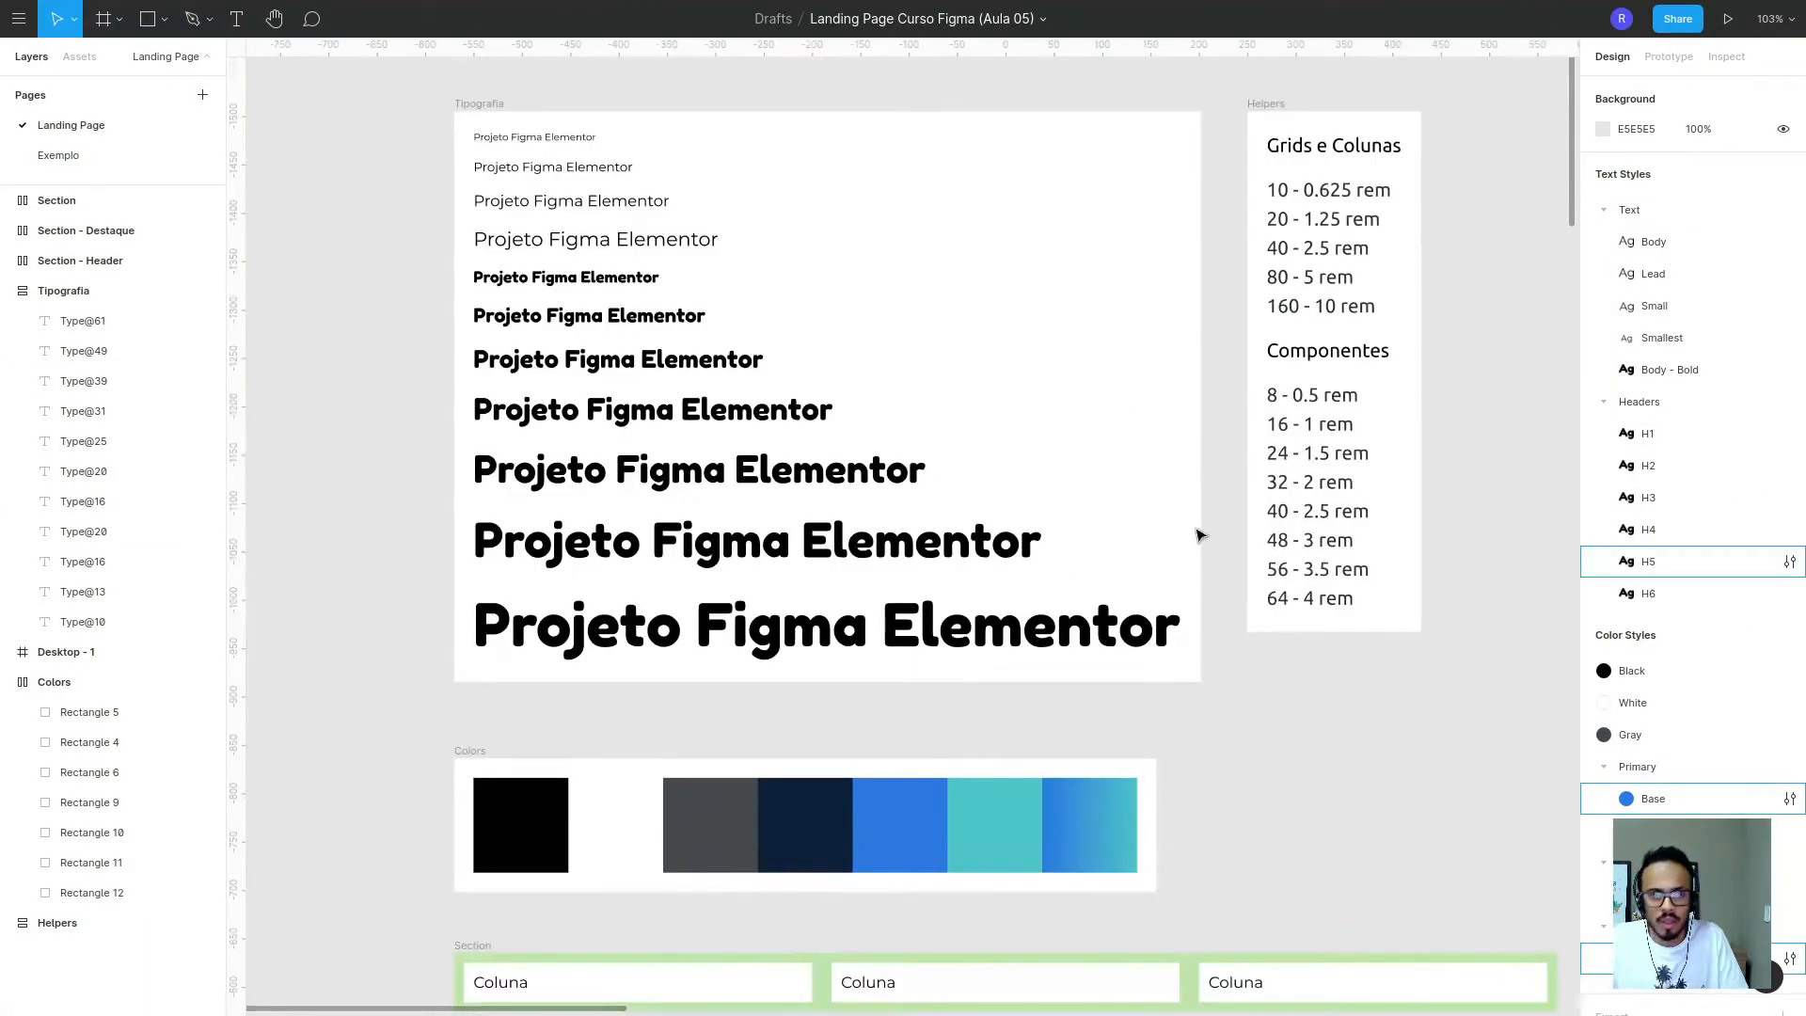
click(1605, 212)
click(1605, 213)
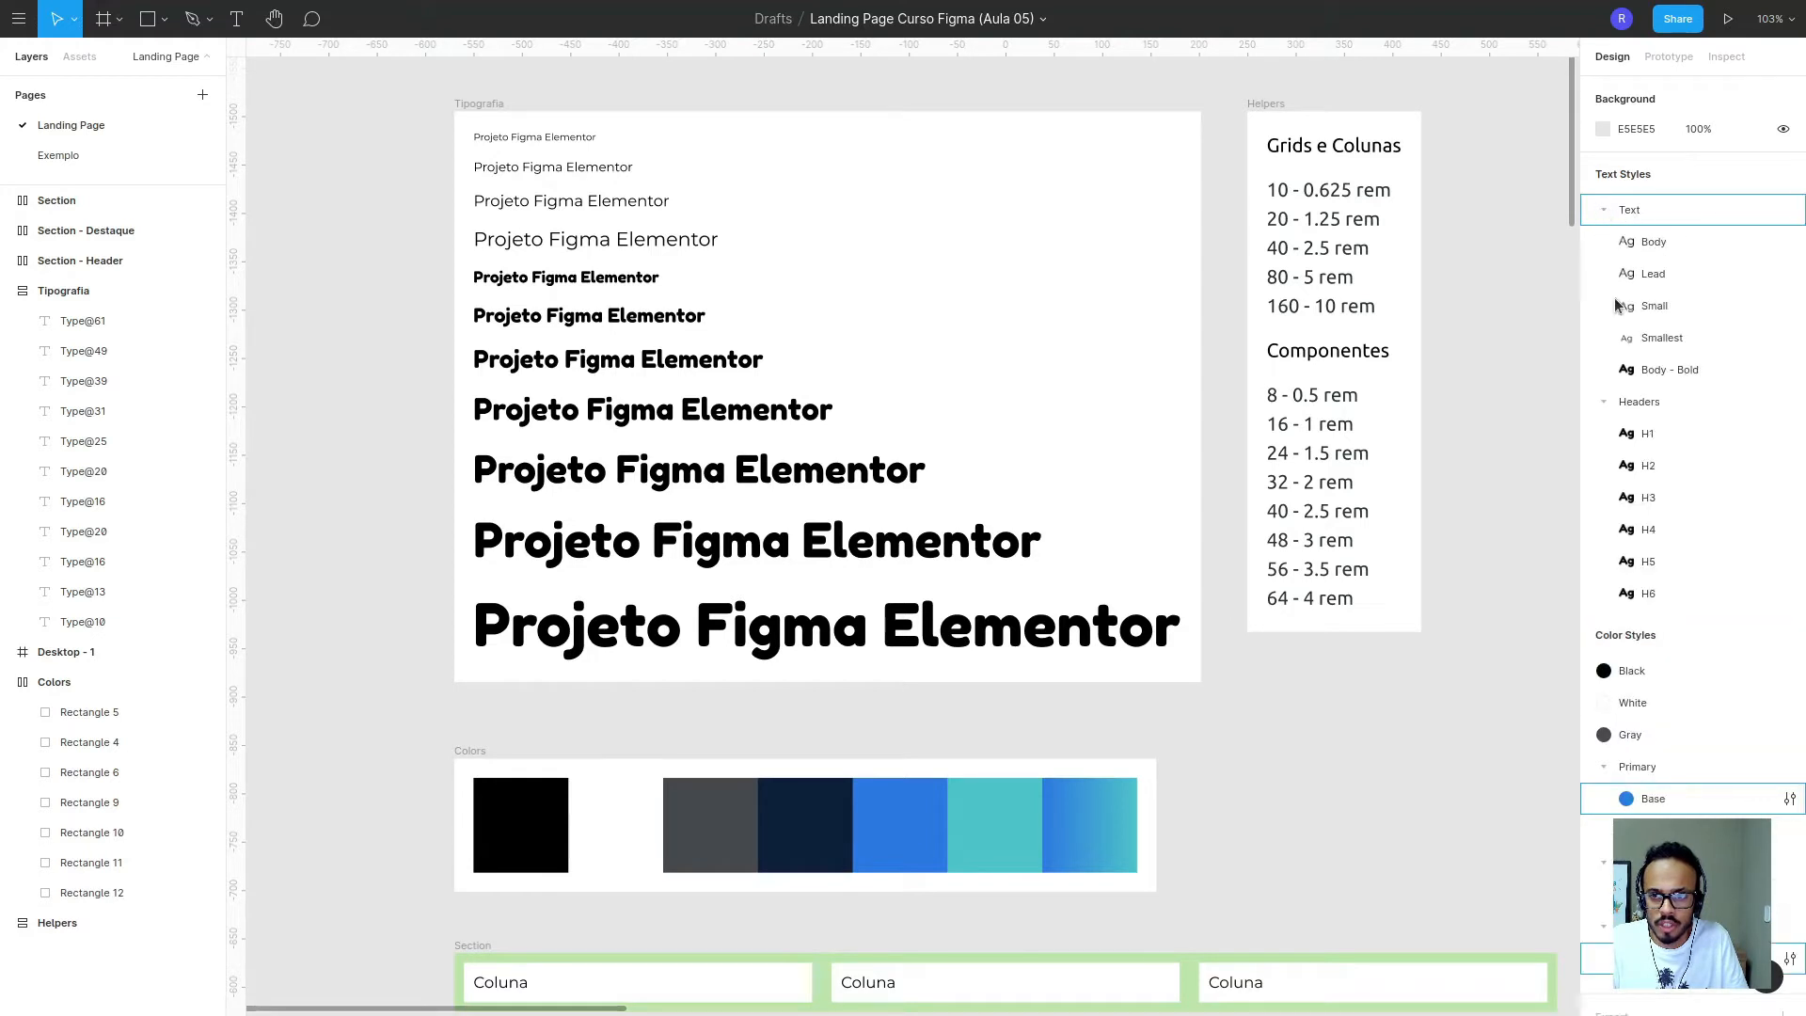
click(1604, 403)
click(1605, 414)
scroll(1683, 672, down, 1)
scroll(1689, 734, up, 1)
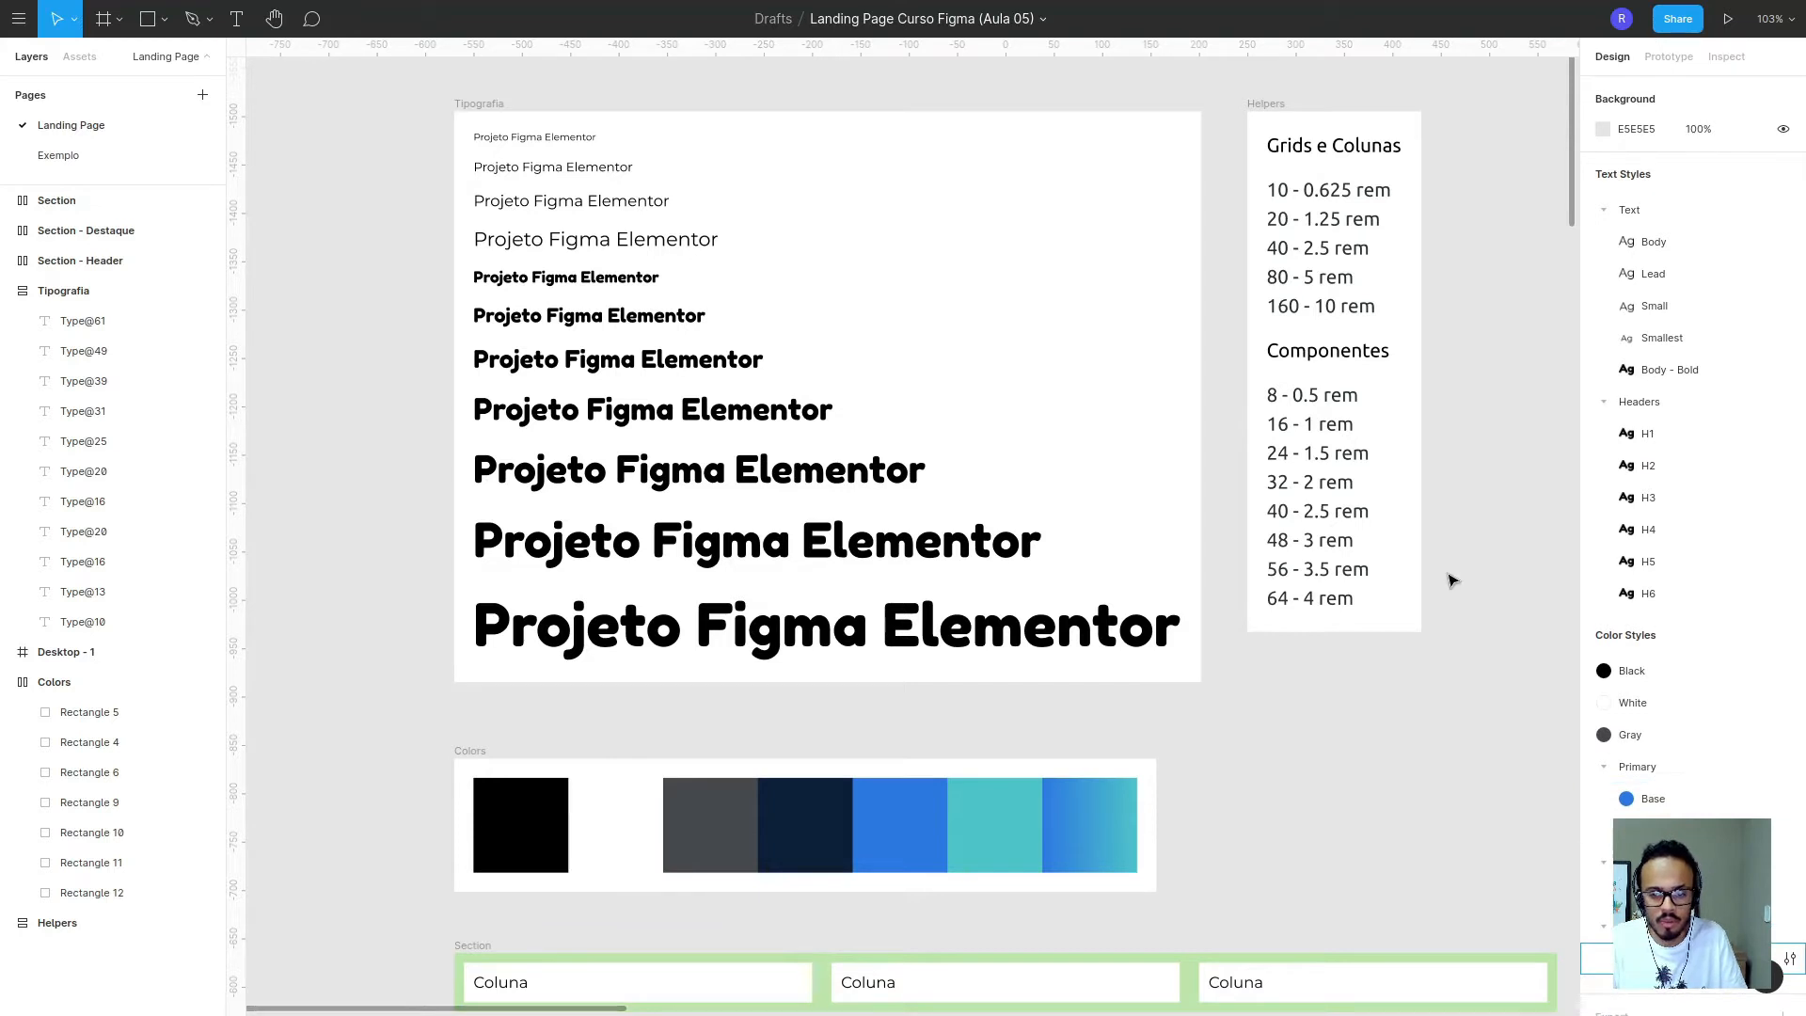
- Duplicate the middle Coluna frame twice inside the Section frame to make five equal columns
scroll(1035, 602, down, 4)
click(556, 624)
drag(351, 564, 1547, 677)
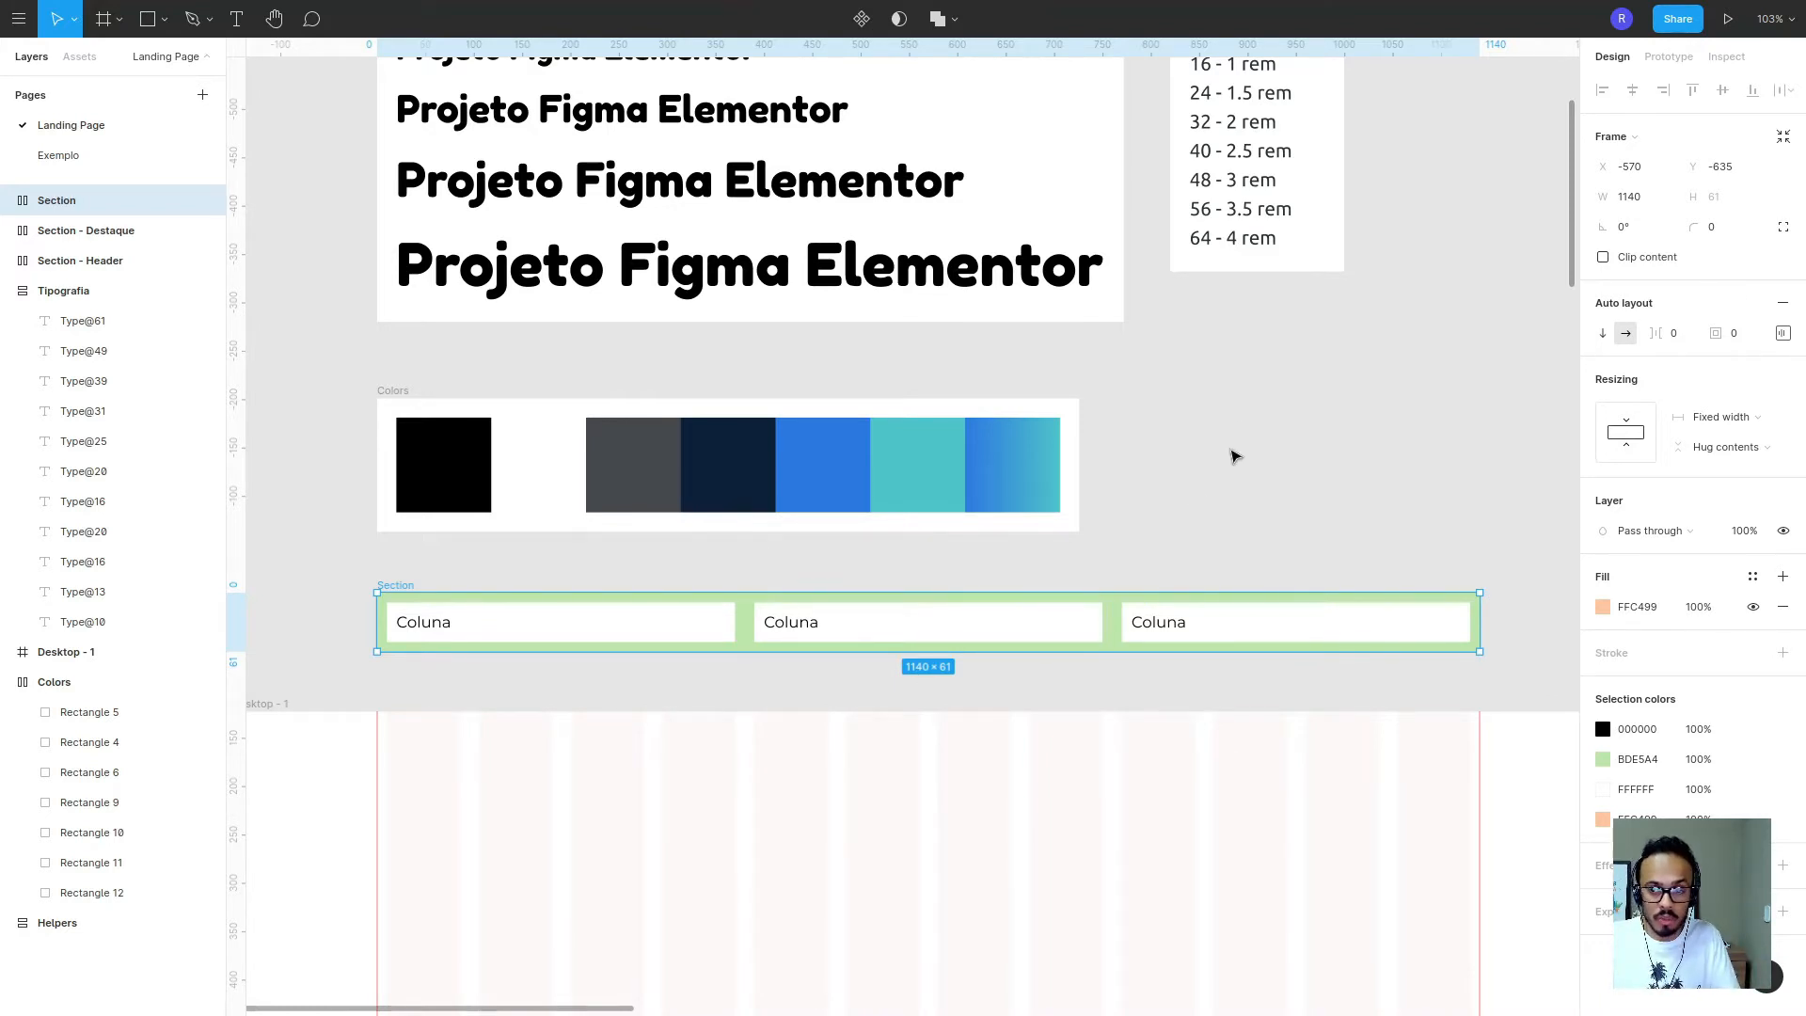
click(1183, 488)
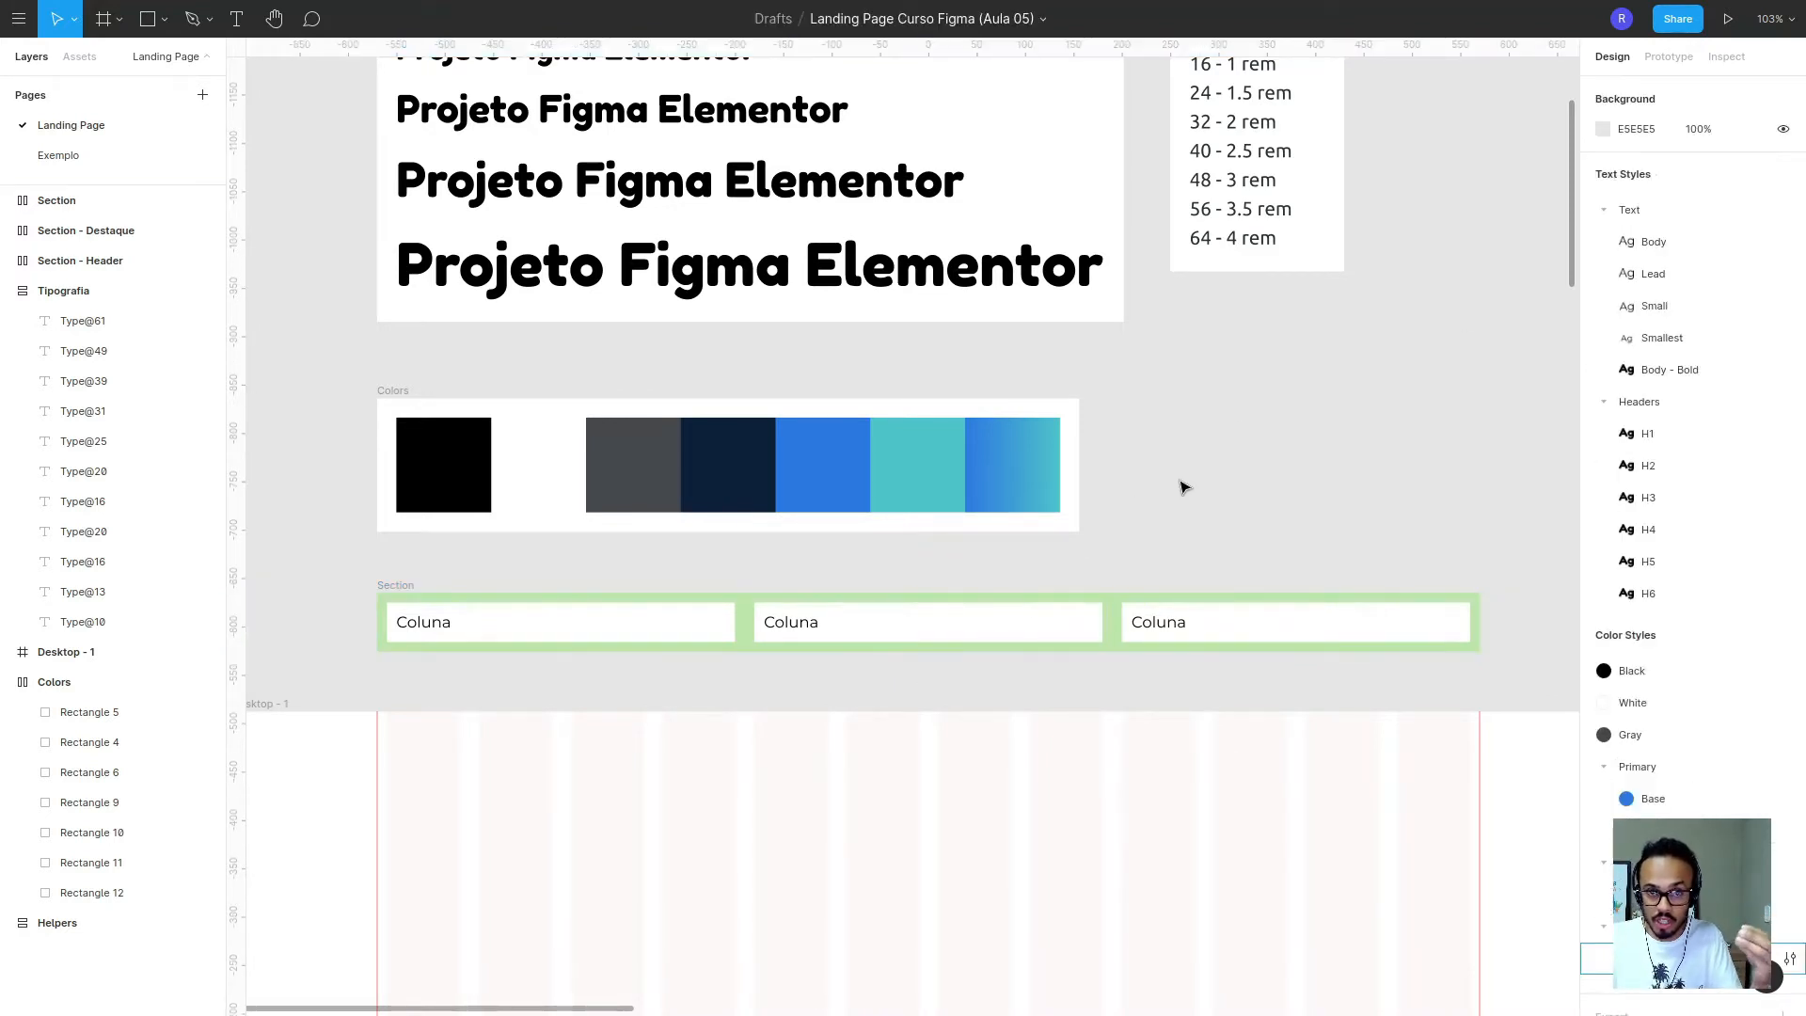
click(809, 635)
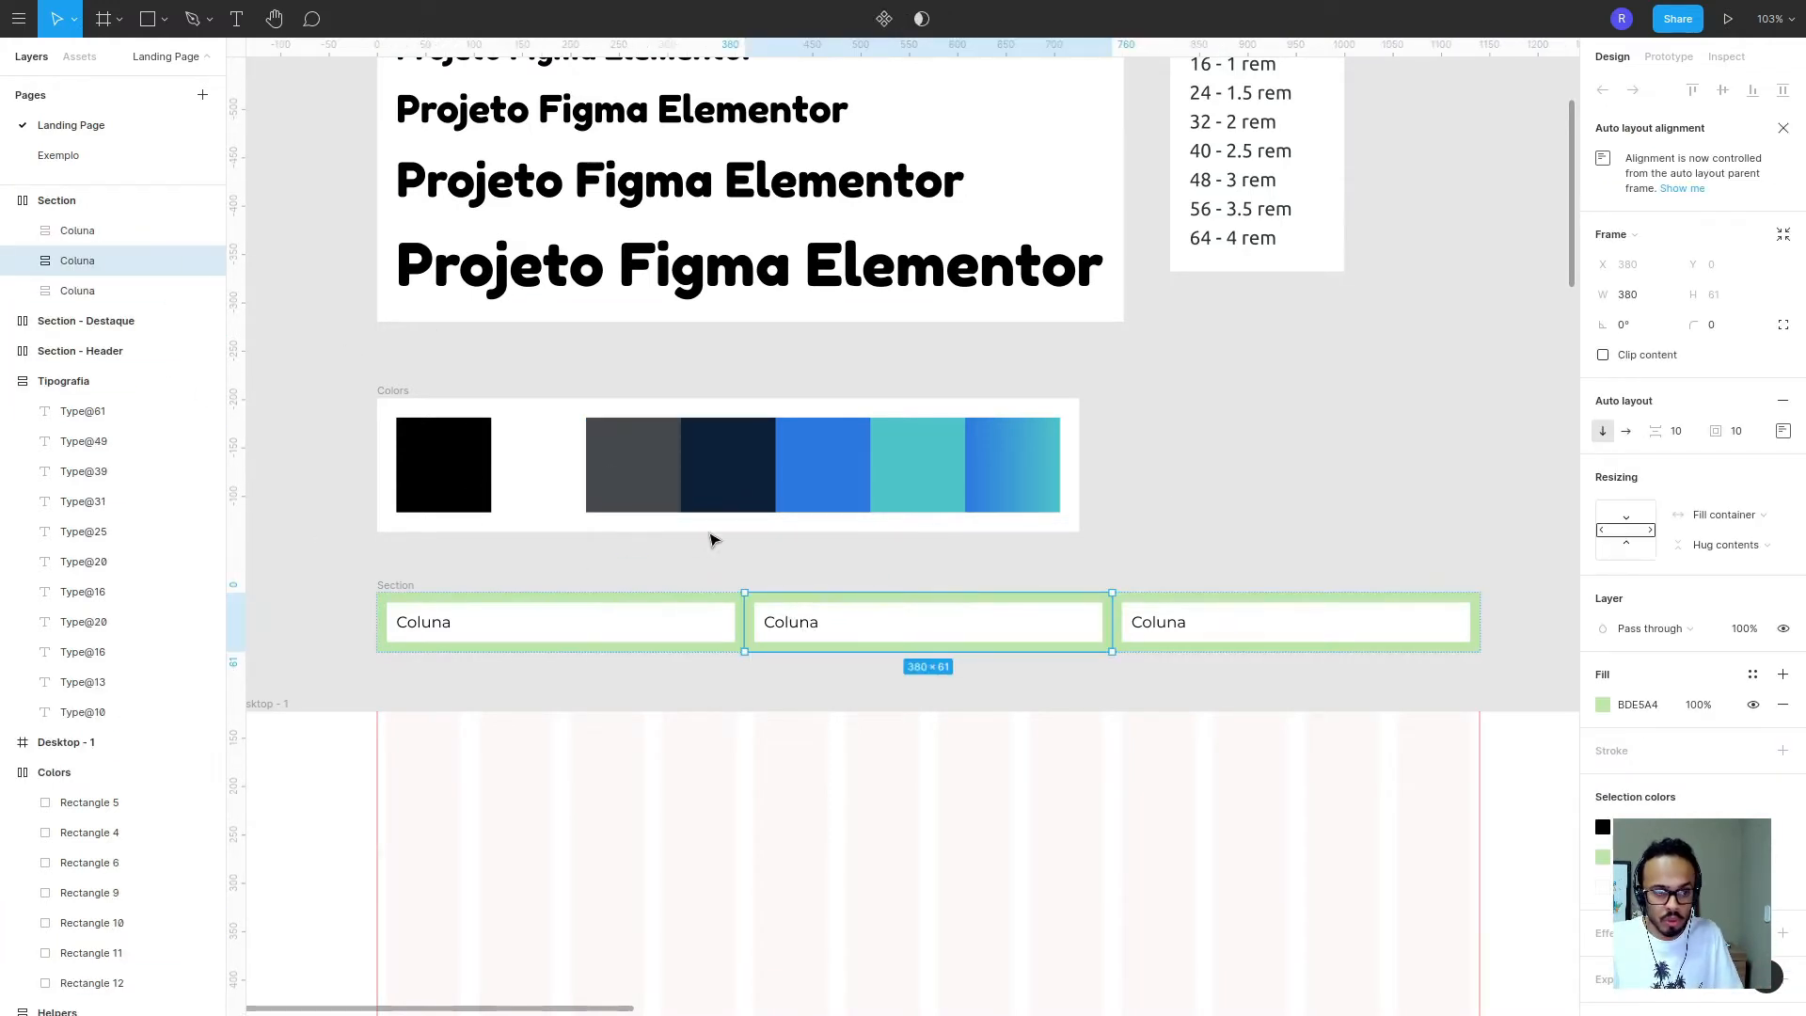
key(ctrl+d)
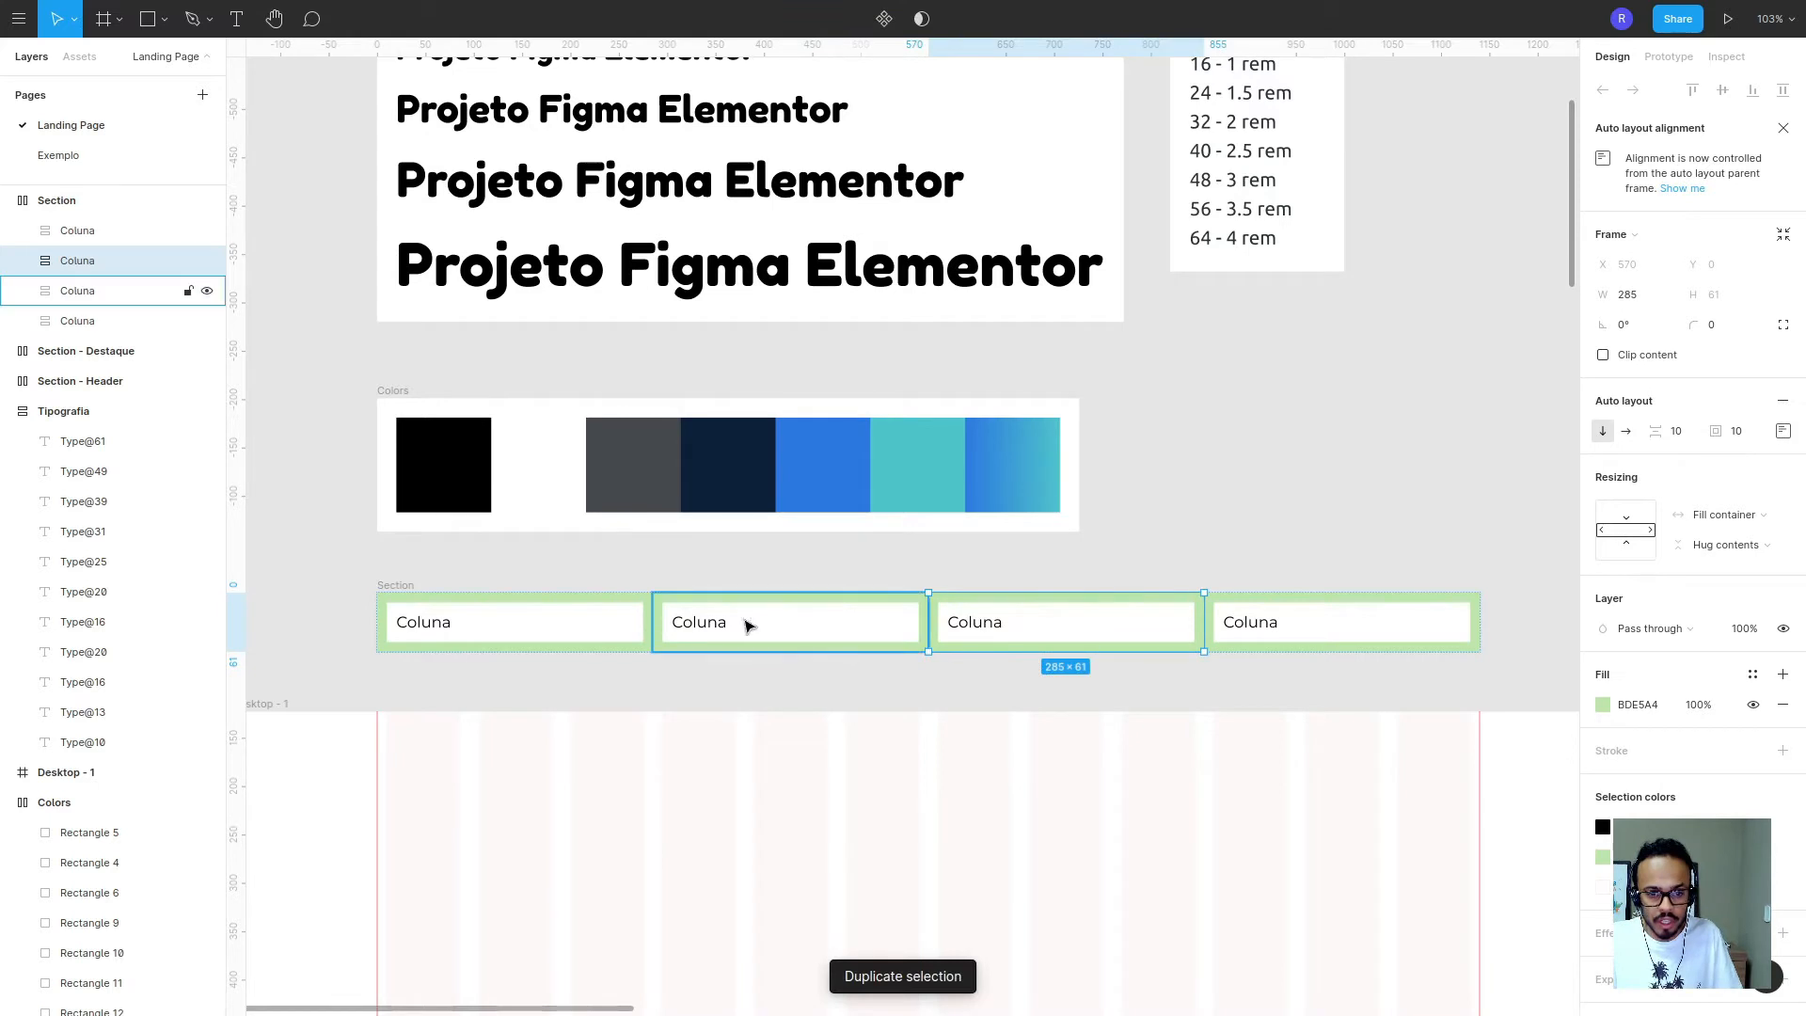
key(ctrl+d)
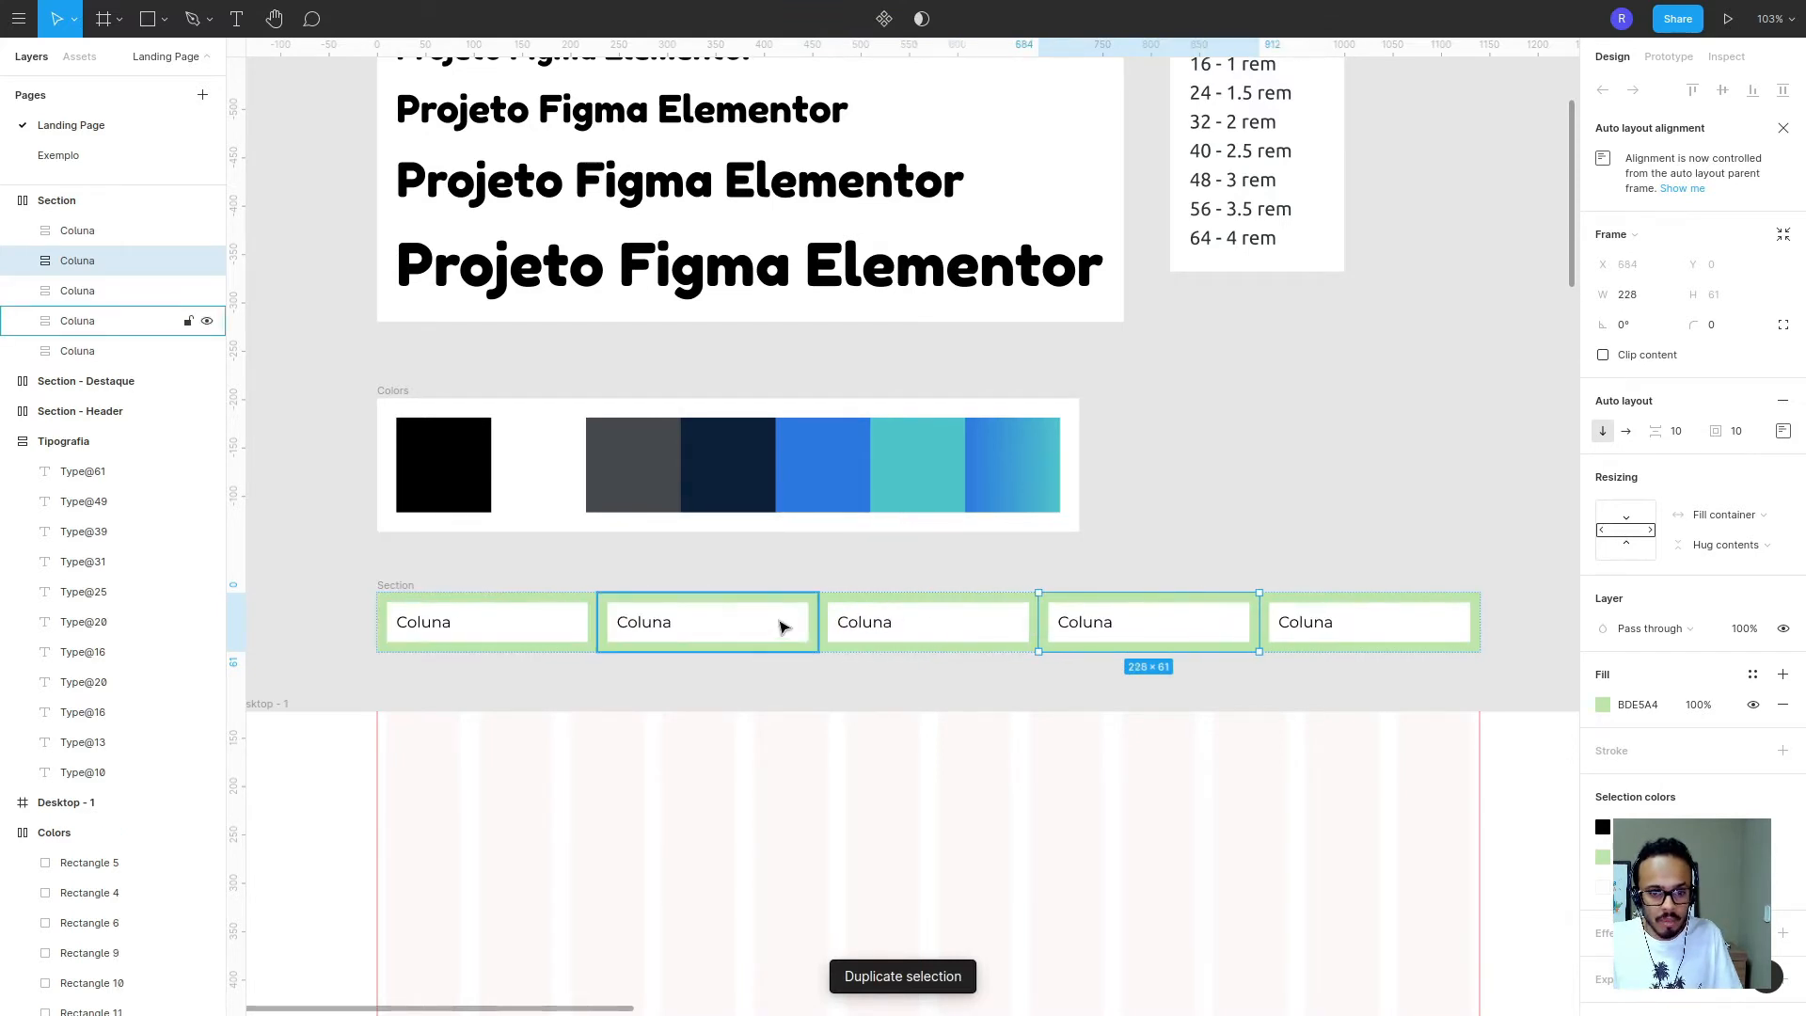
- Delete two of the Coluna frames from the Section frame
click(787, 624)
key(Delete)
click(860, 637)
key(Delete)
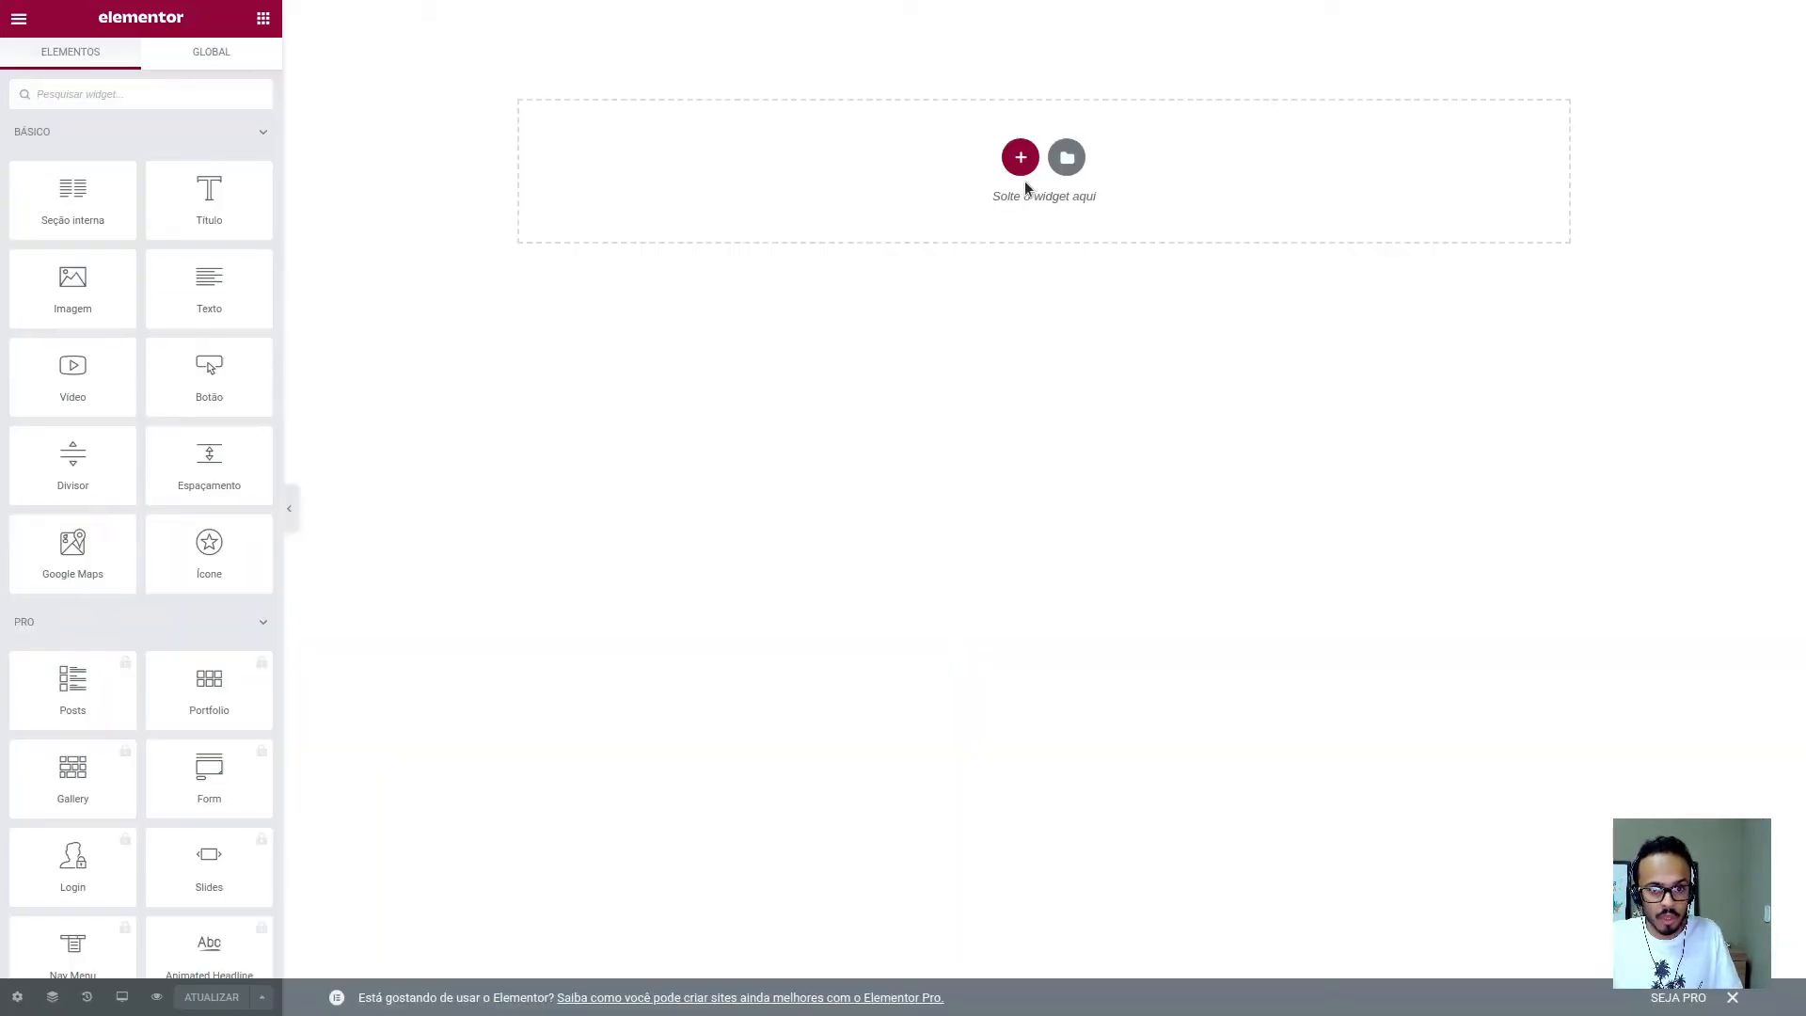
- Add a section with three equal columns to the Elementor page and inspect the settings of its first and middle columns
click(1021, 158)
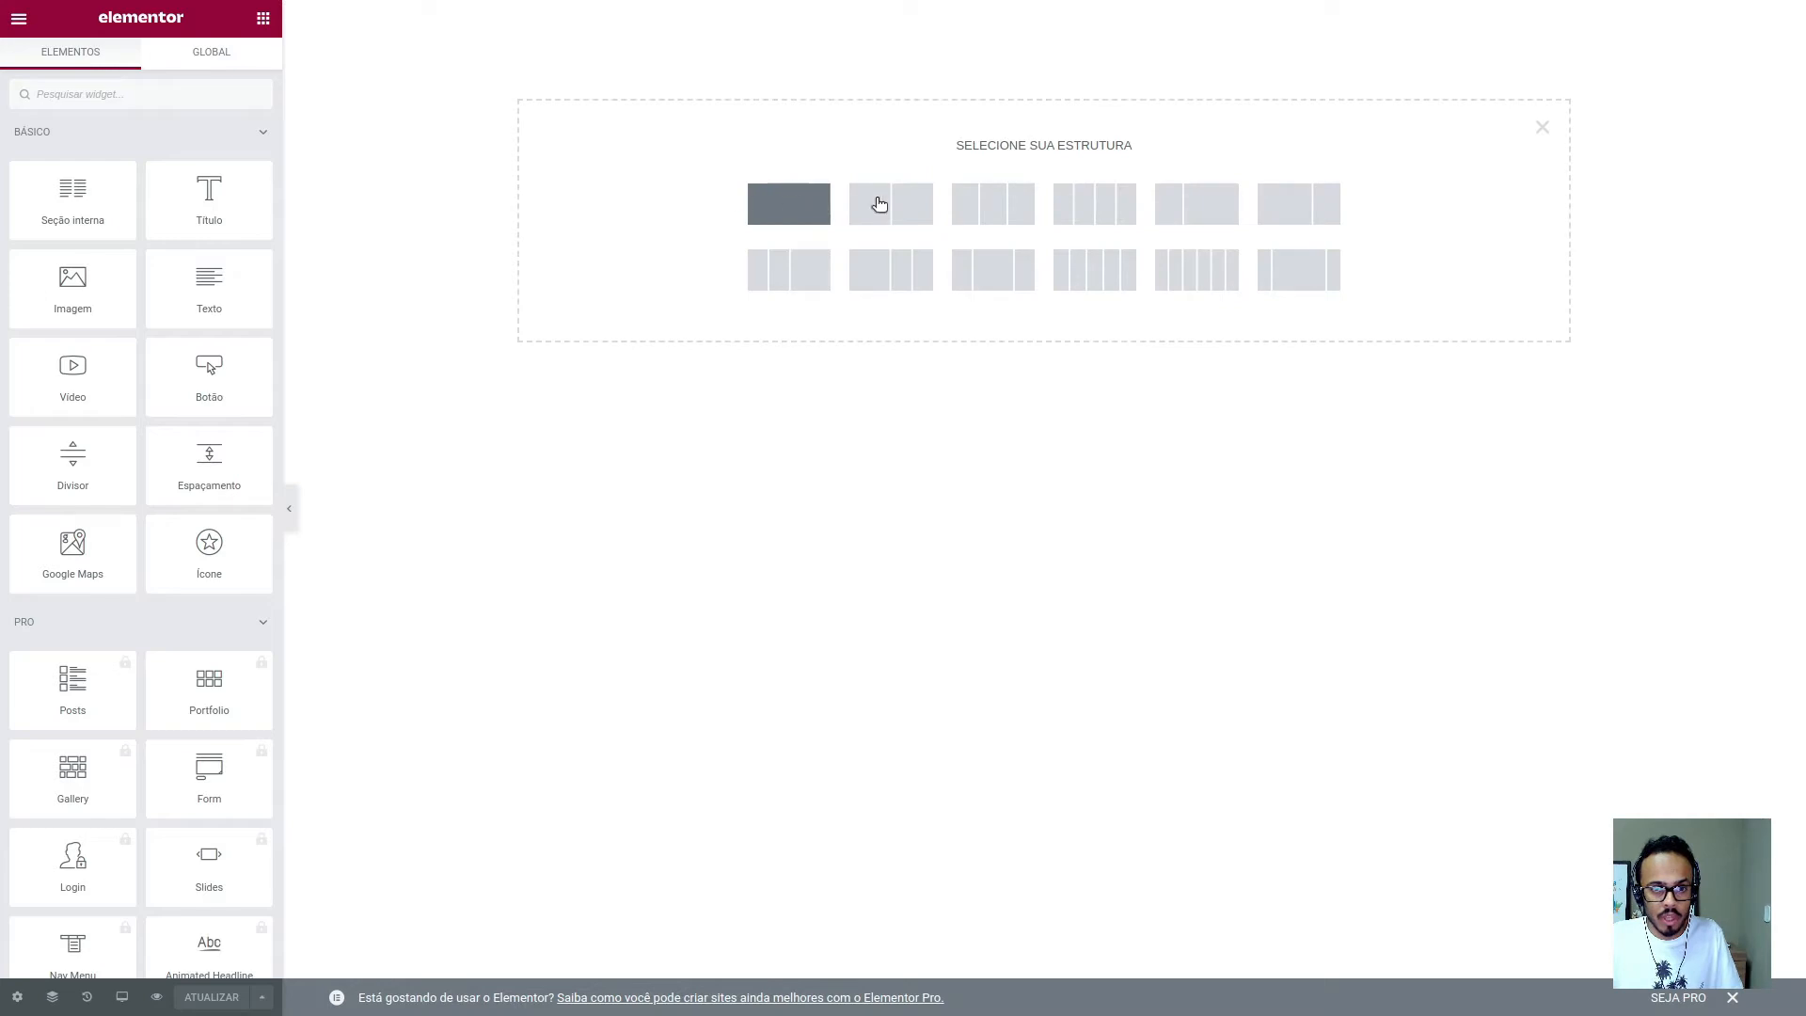
click(1009, 218)
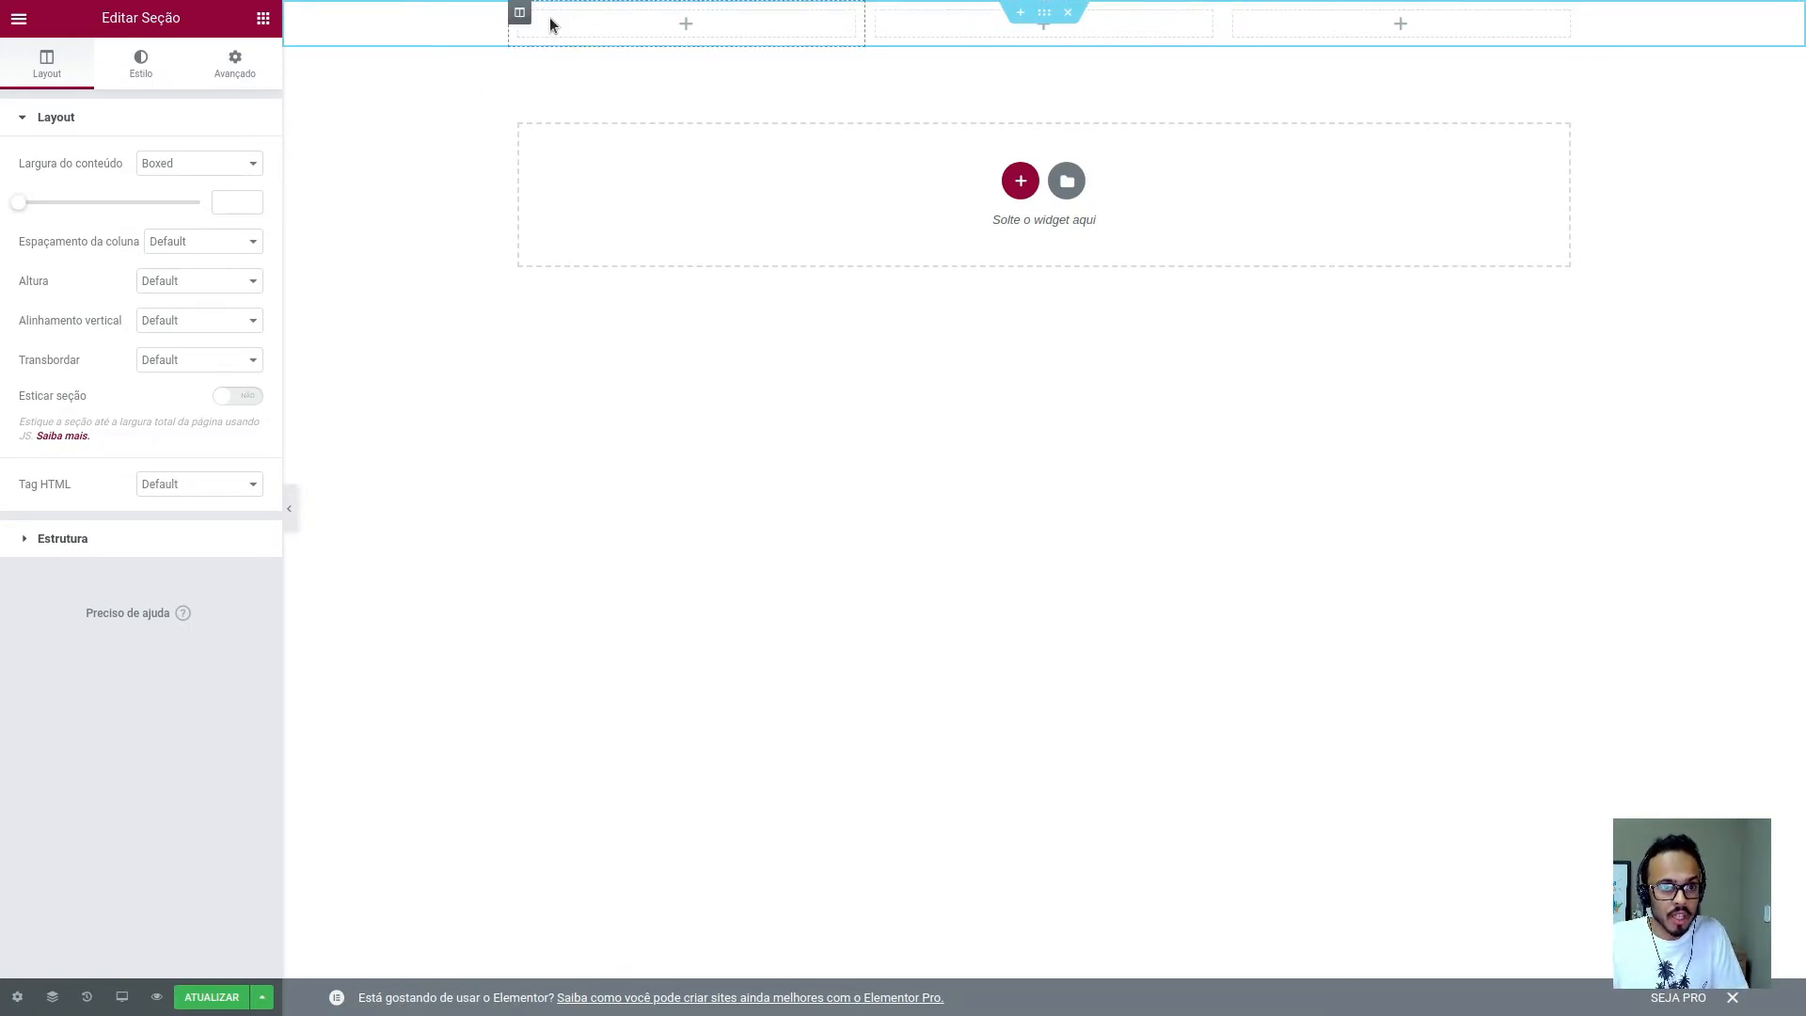
click(523, 15)
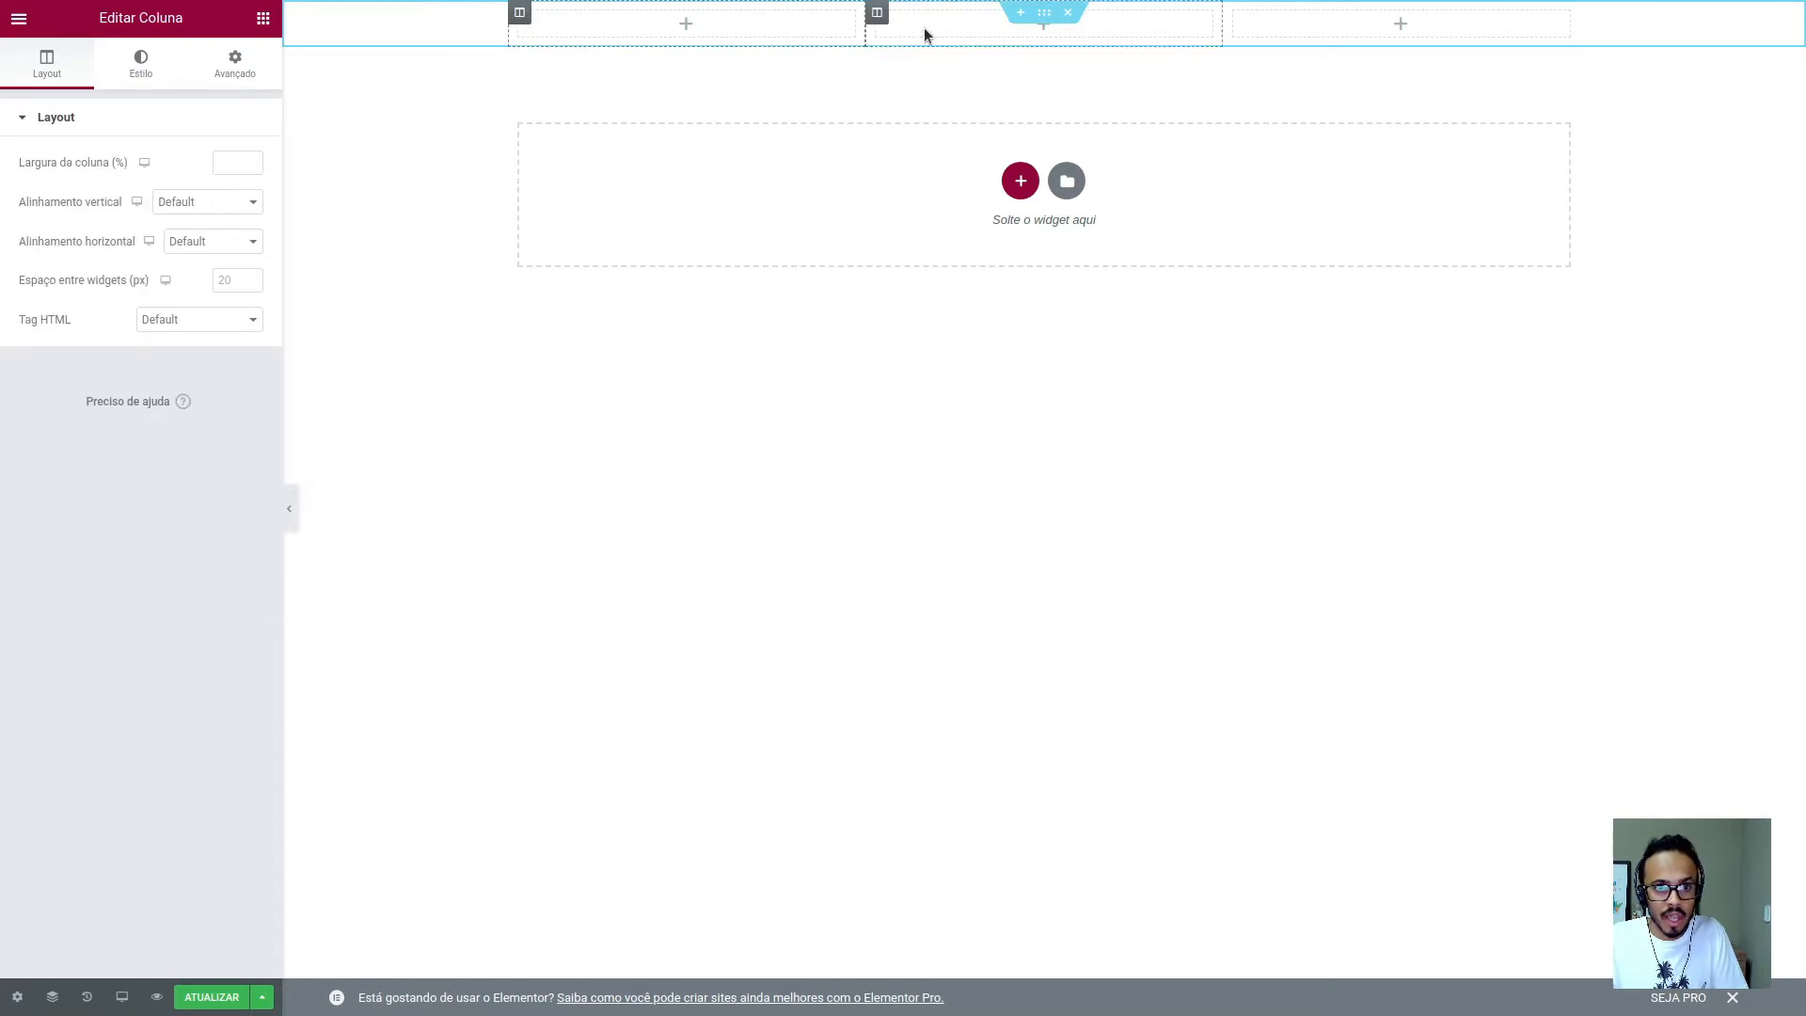
click(877, 13)
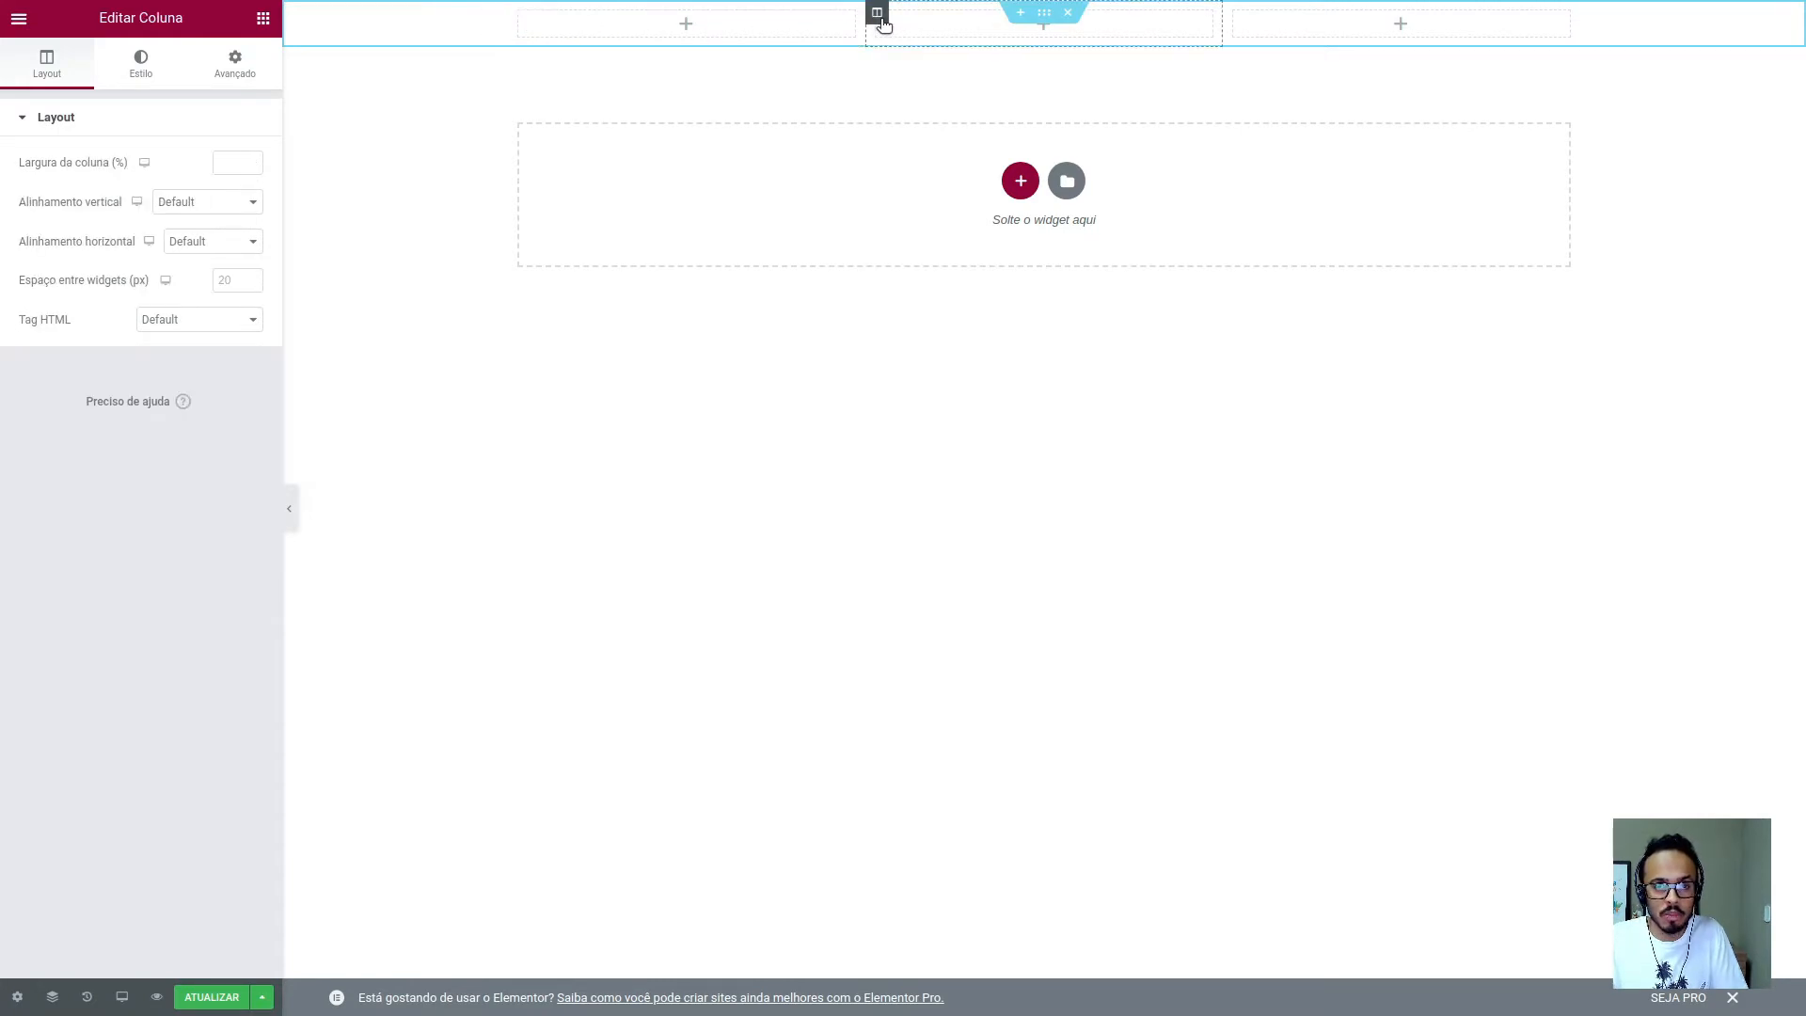
click(231, 67)
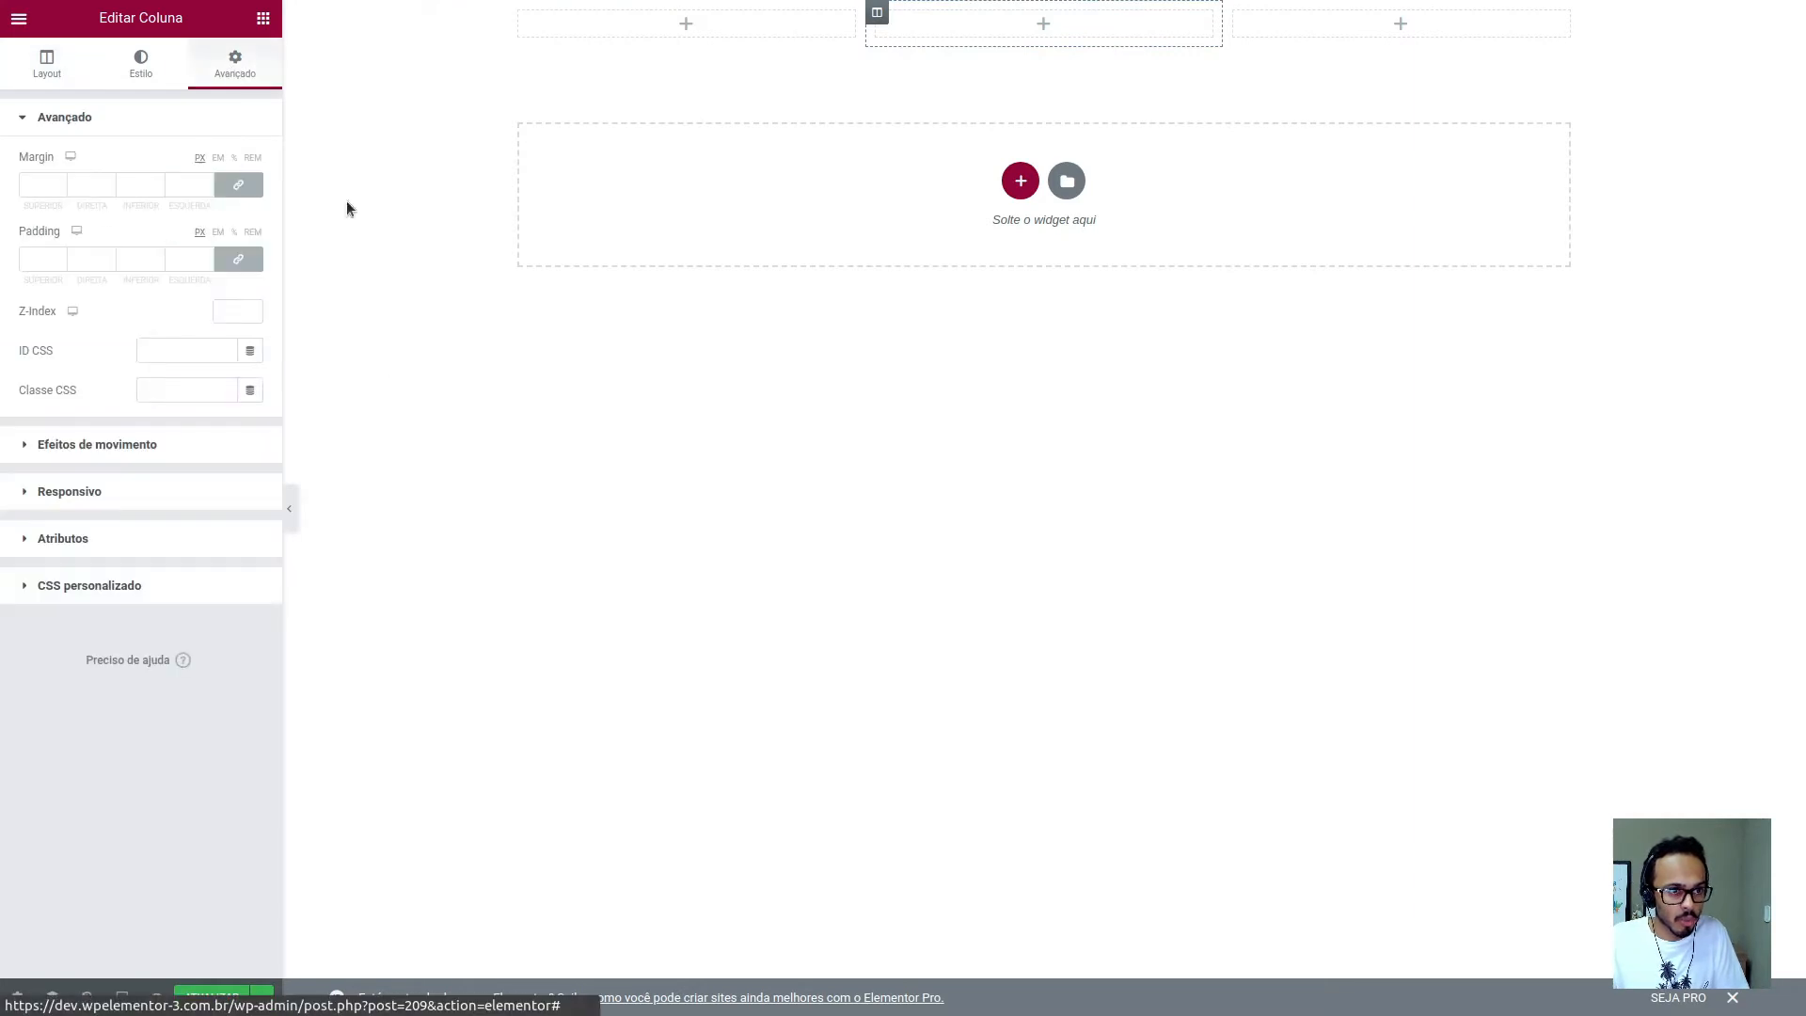
click(53, 66)
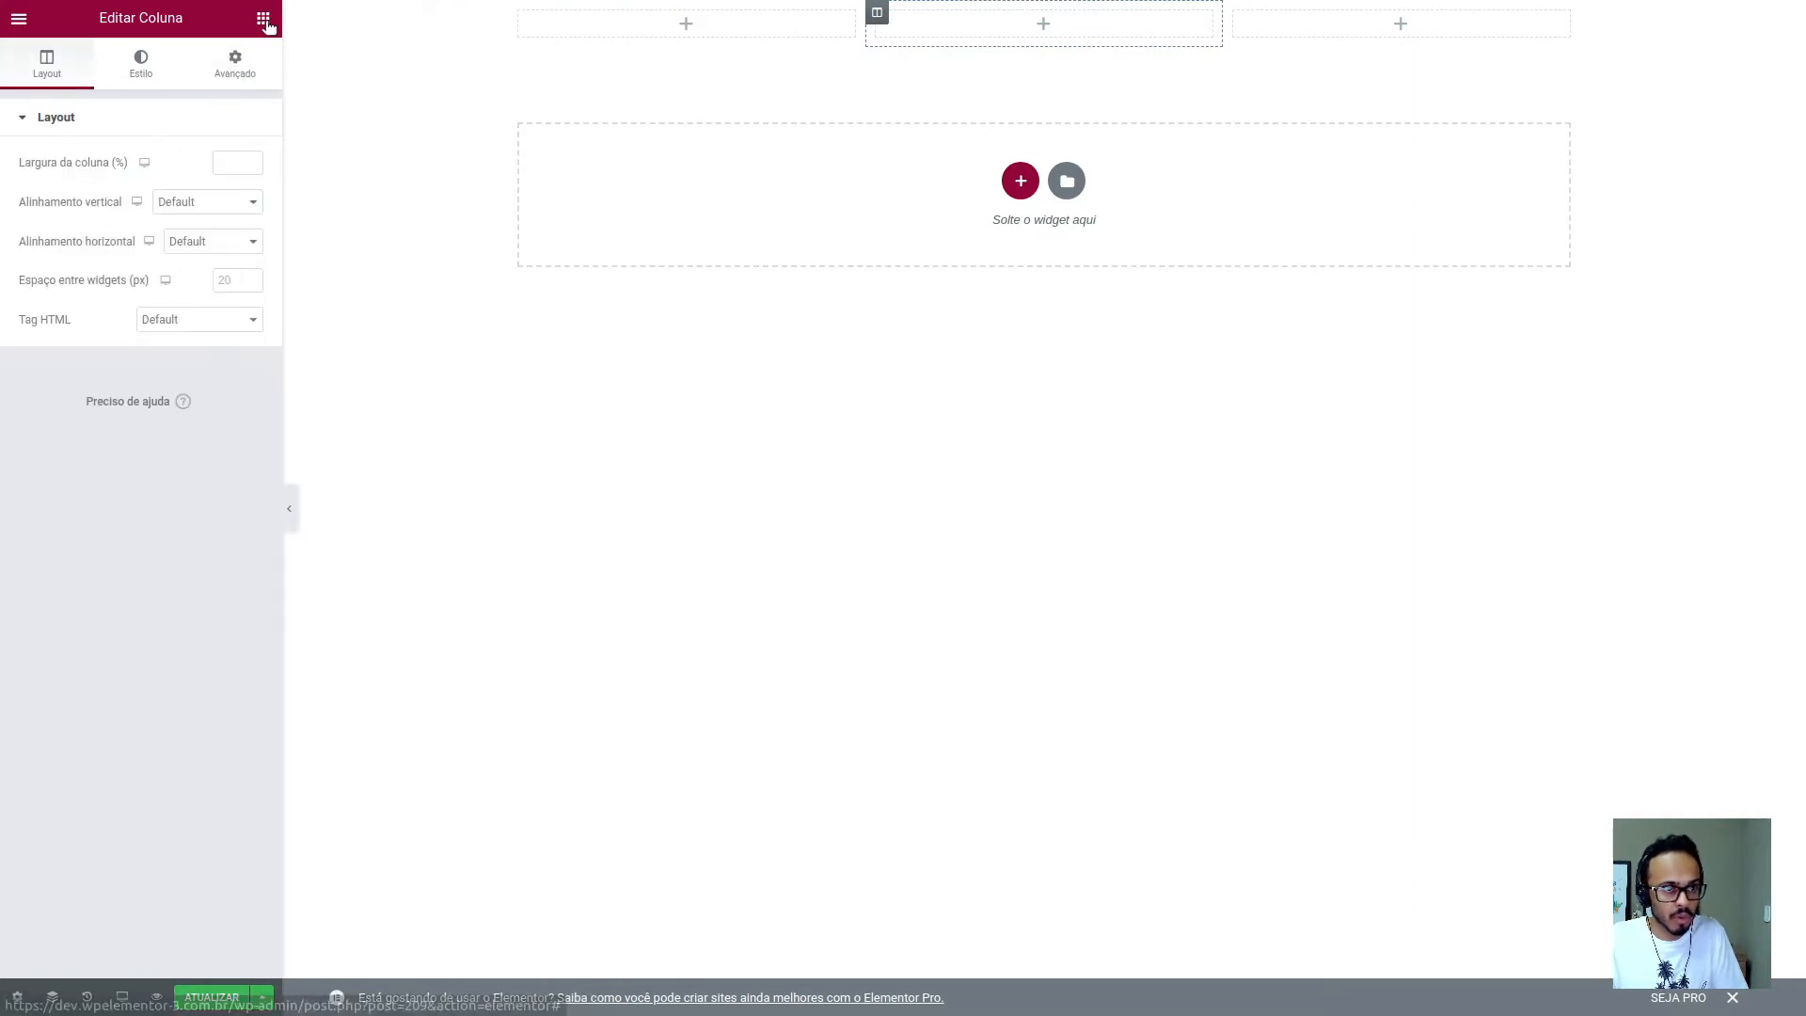
- Find the Texto widget and add it to the section's first column
click(263, 19)
click(143, 93)
text(test)
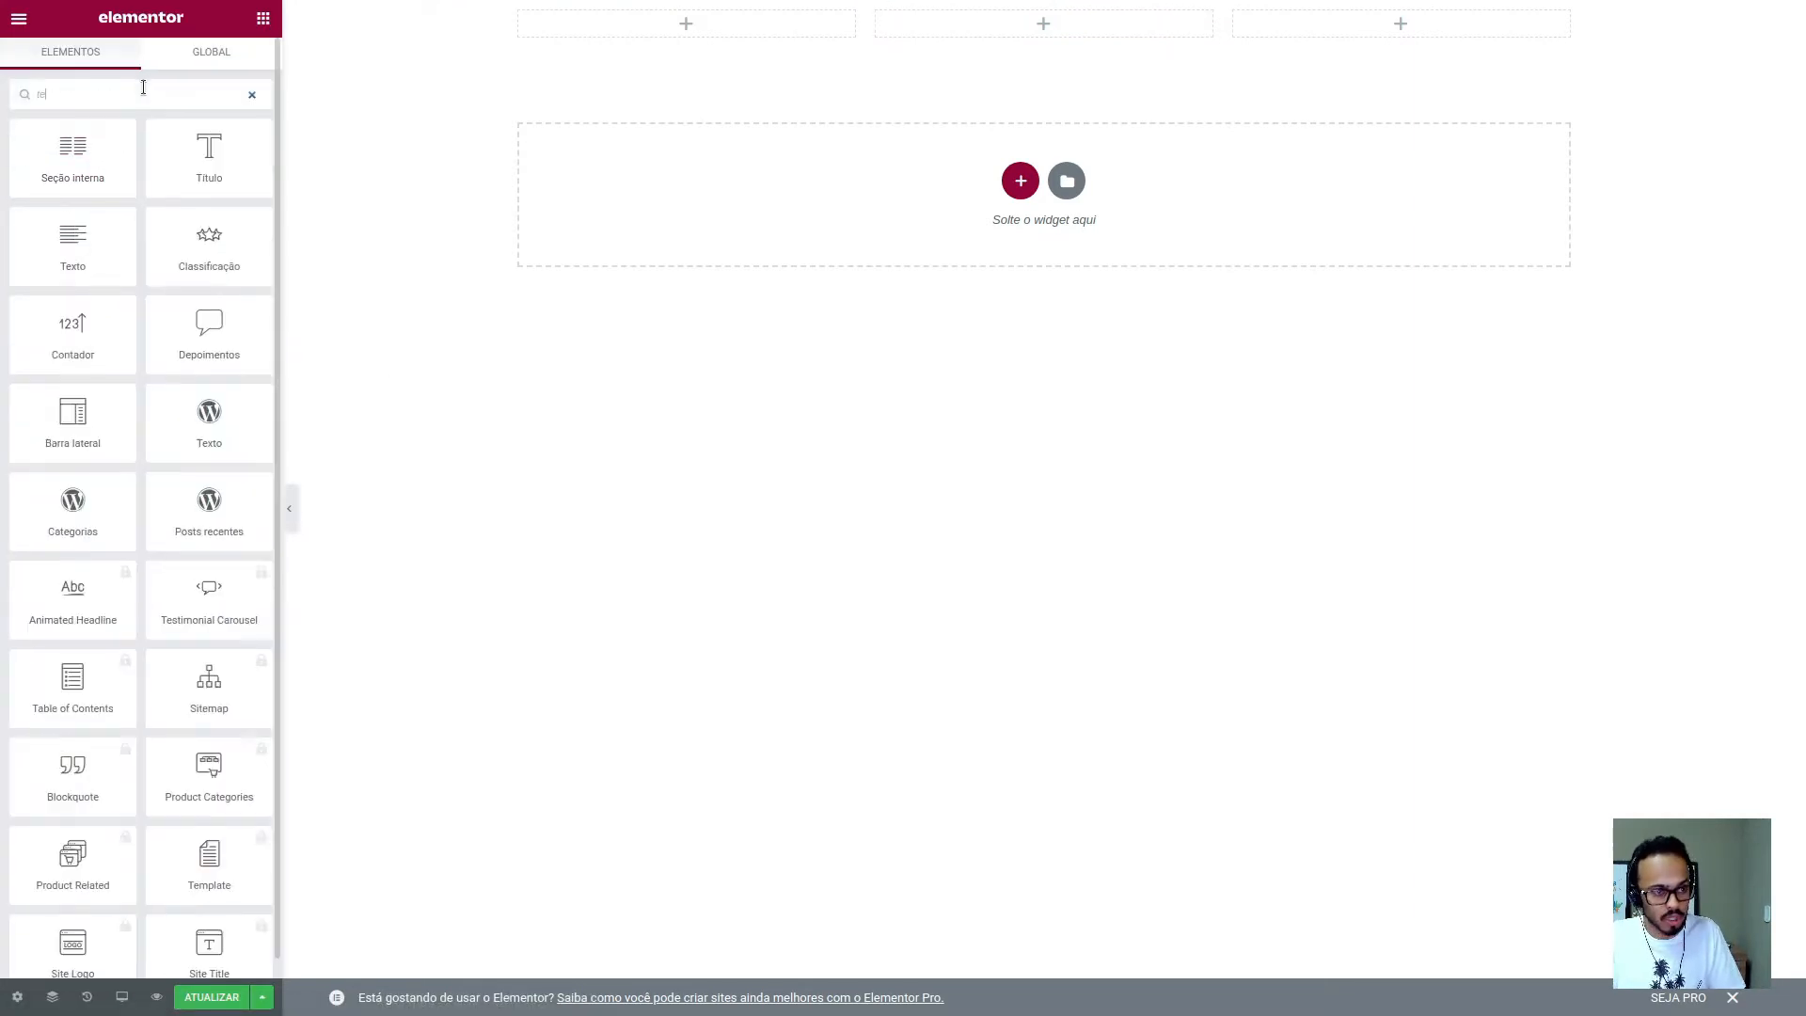
key(BackSpace)
key(BackSpace)
key(BackSpace)
key(BackSpace)
text(re)
drag(114, 222, 645, 35)
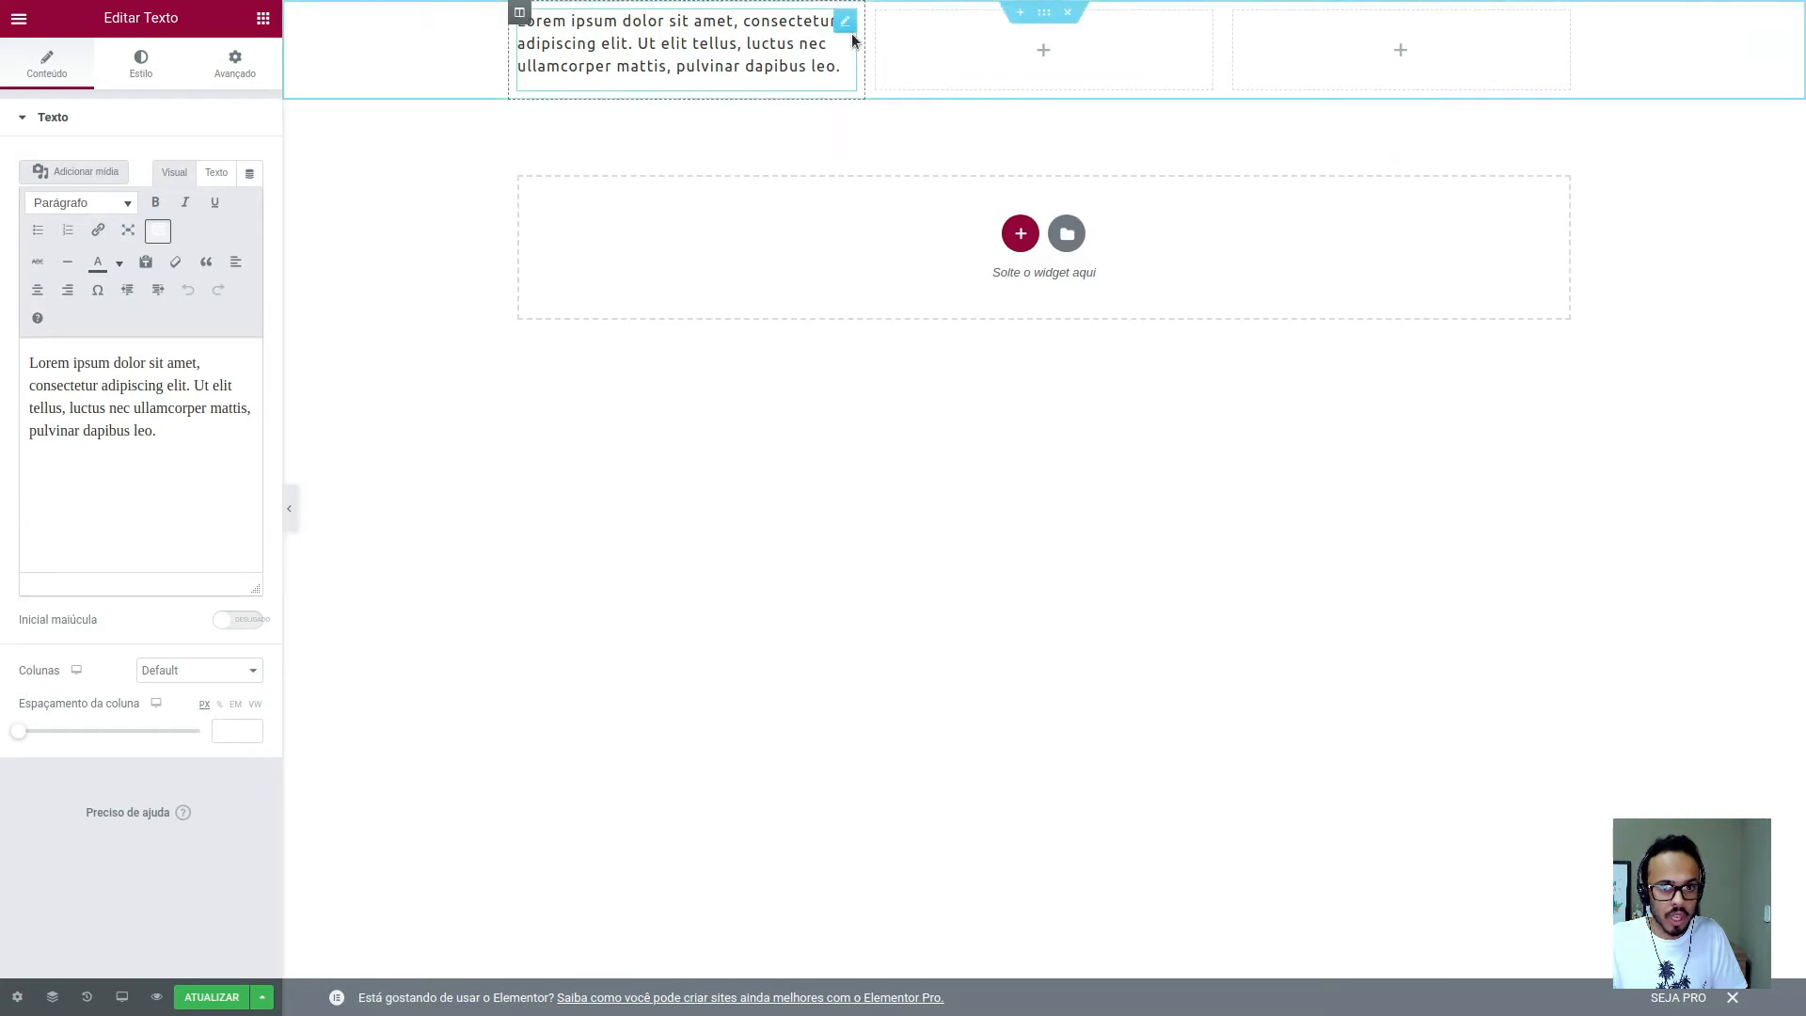
- Duplicate the text widget into the second and third columns, and add one more copy beneath it in the first column
right_click(847, 20)
click(910, 64)
drag(846, 125, 1062, 94)
drag(1206, 124, 1403, 28)
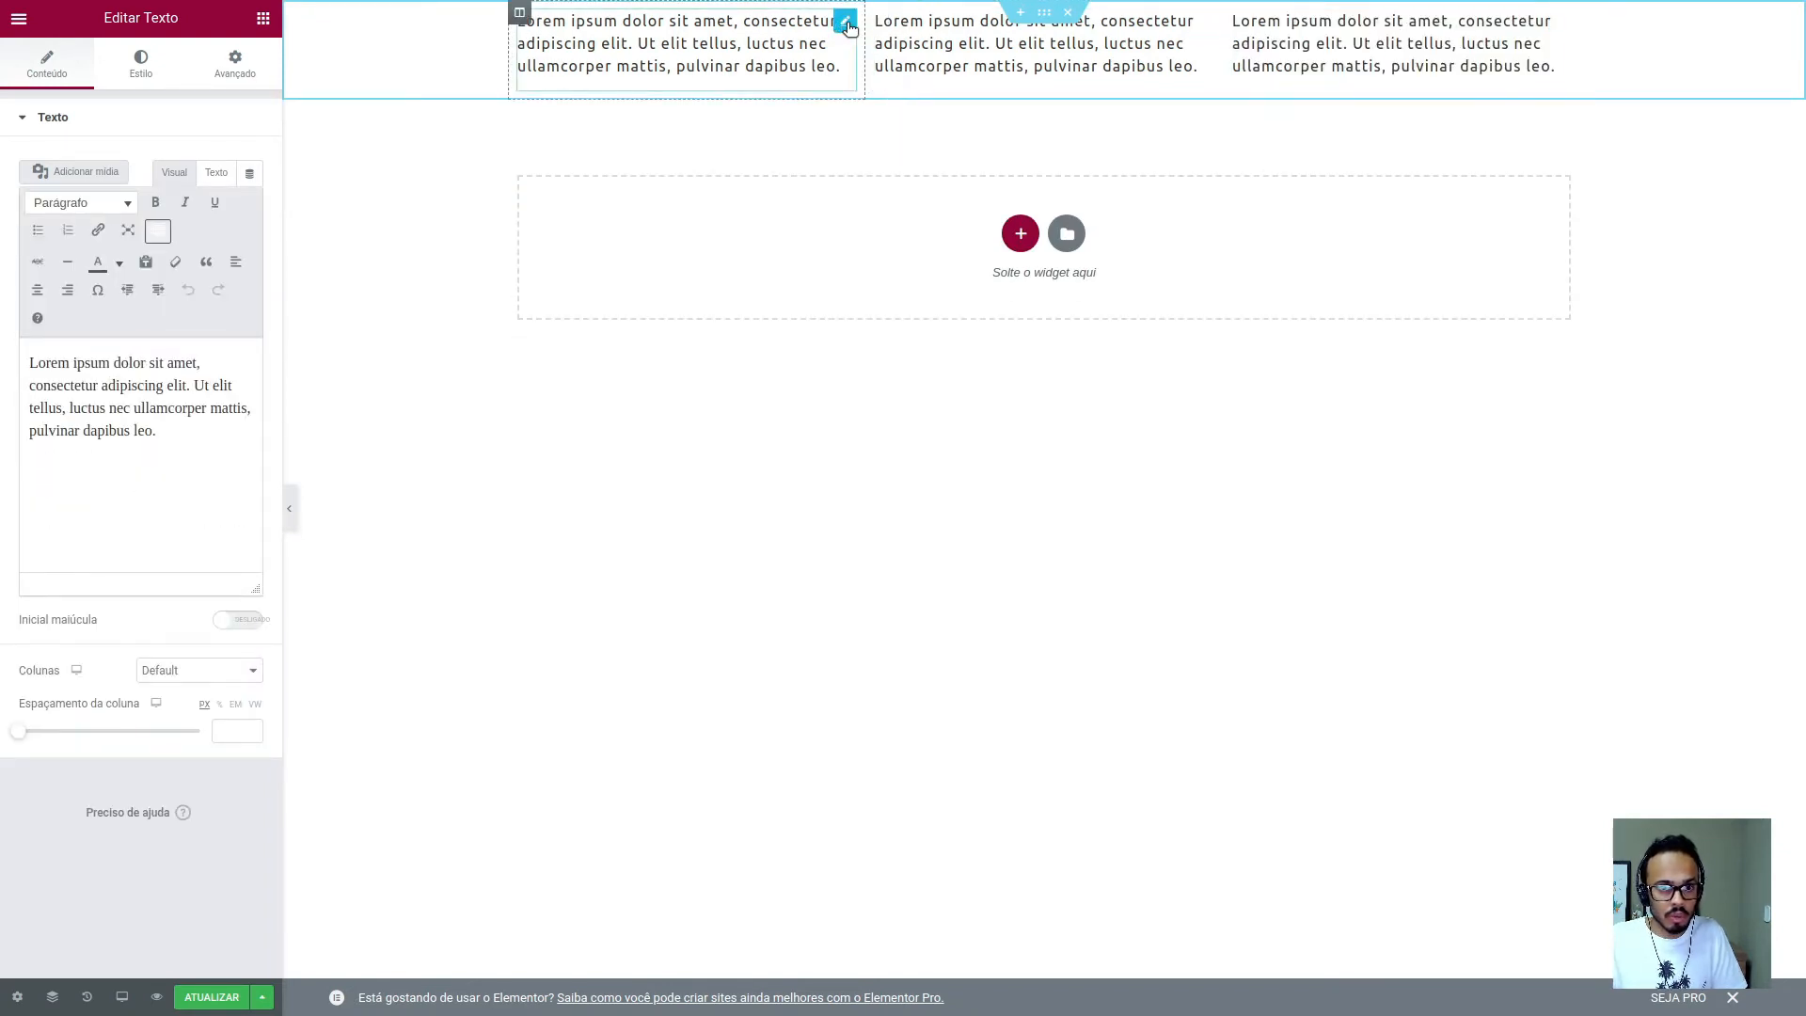
key(ctrl+d)
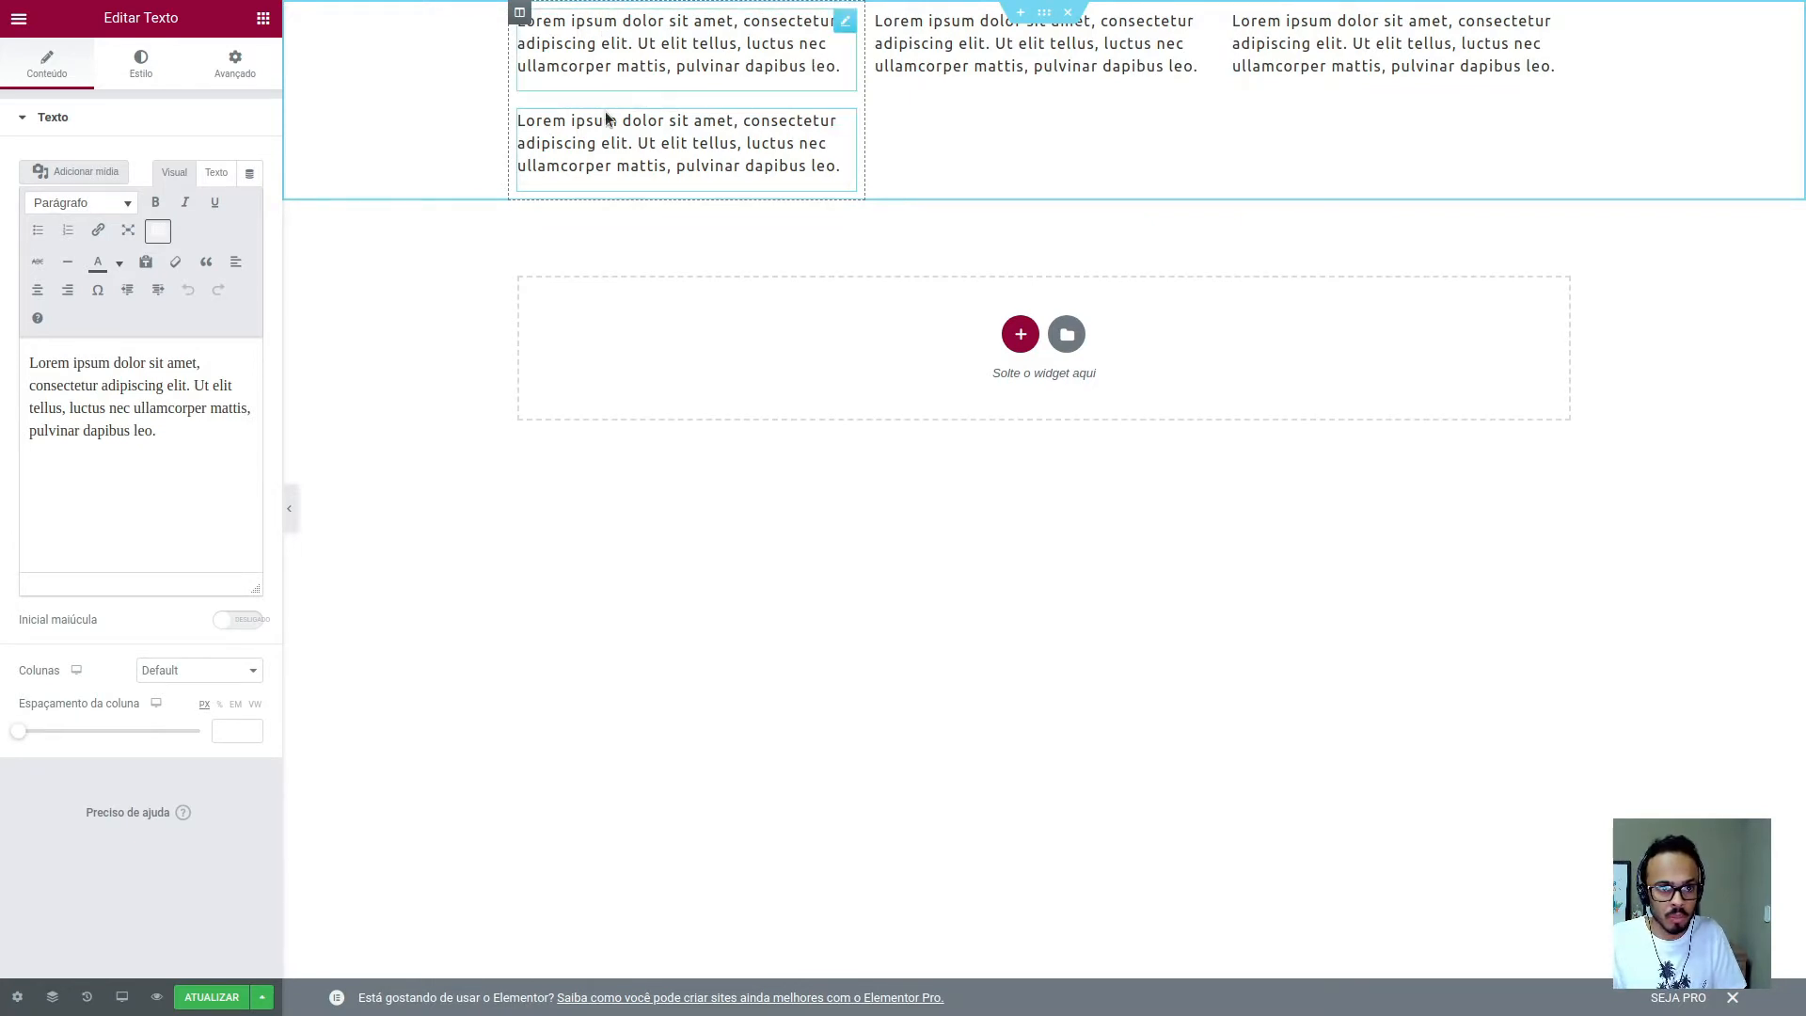
- Try the section's column spacing options Sem espaçamento, Estreito, Estendido and Largo
click(1044, 12)
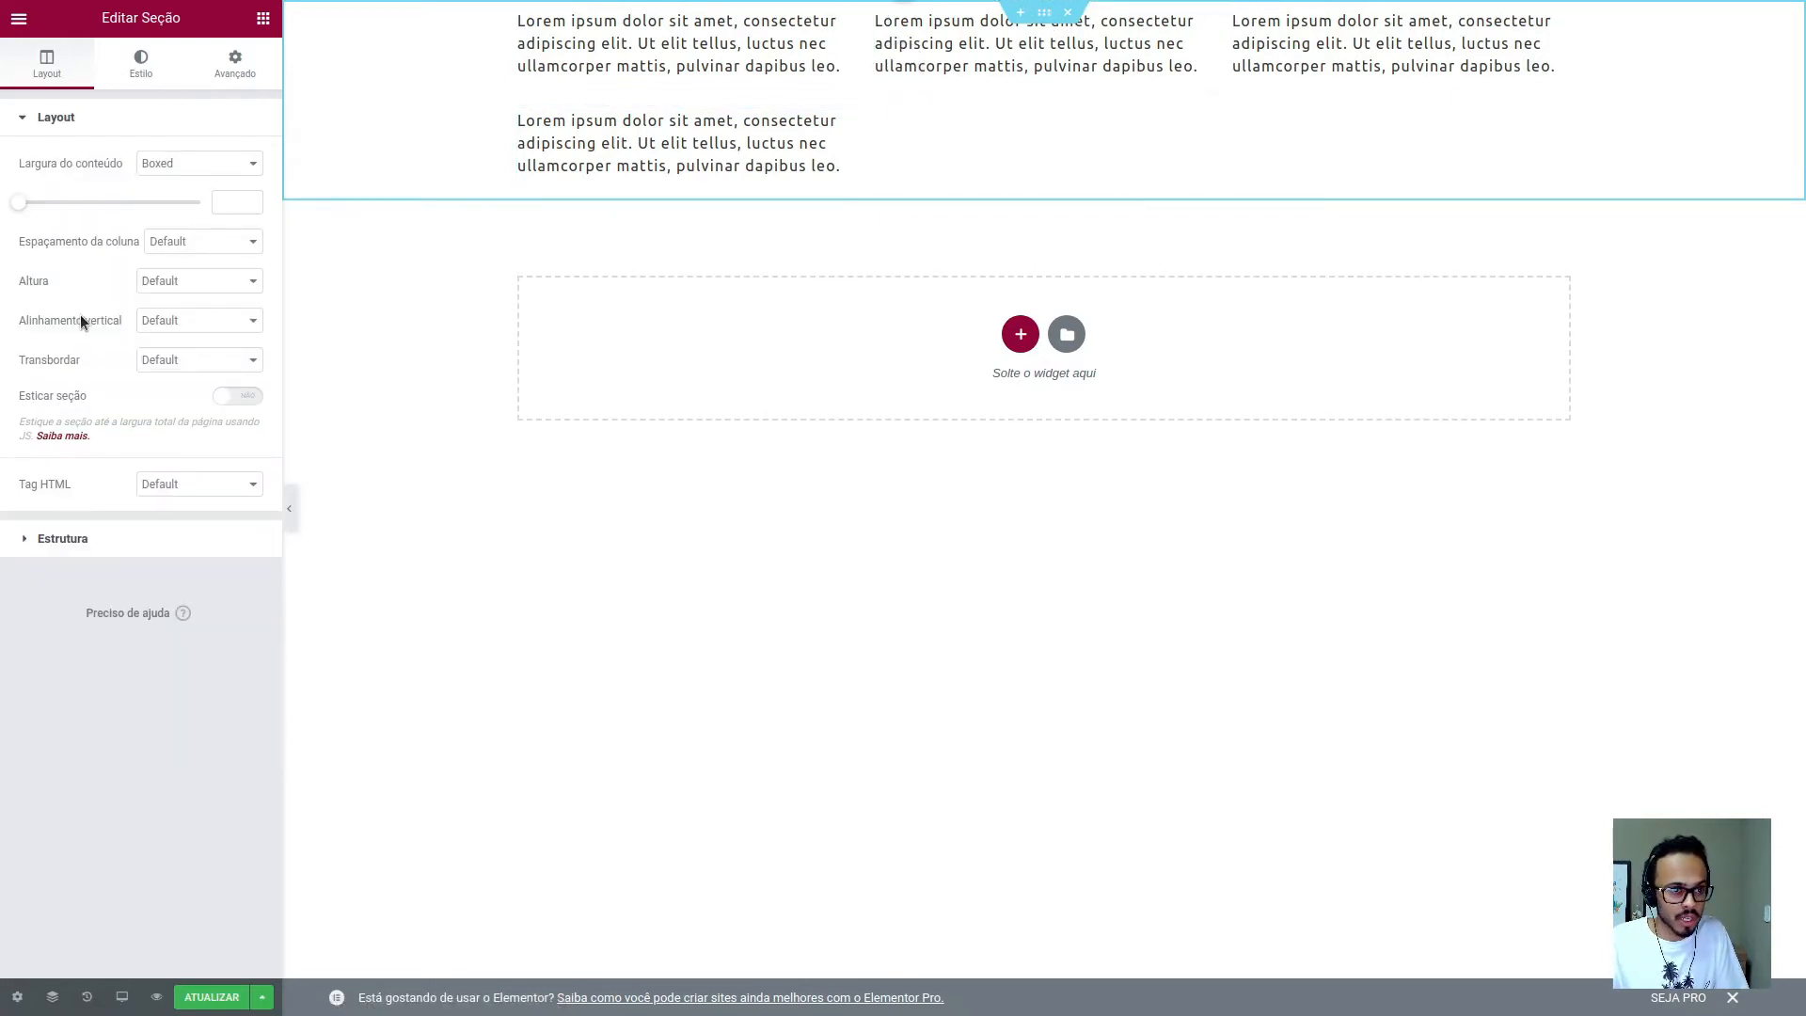
click(199, 243)
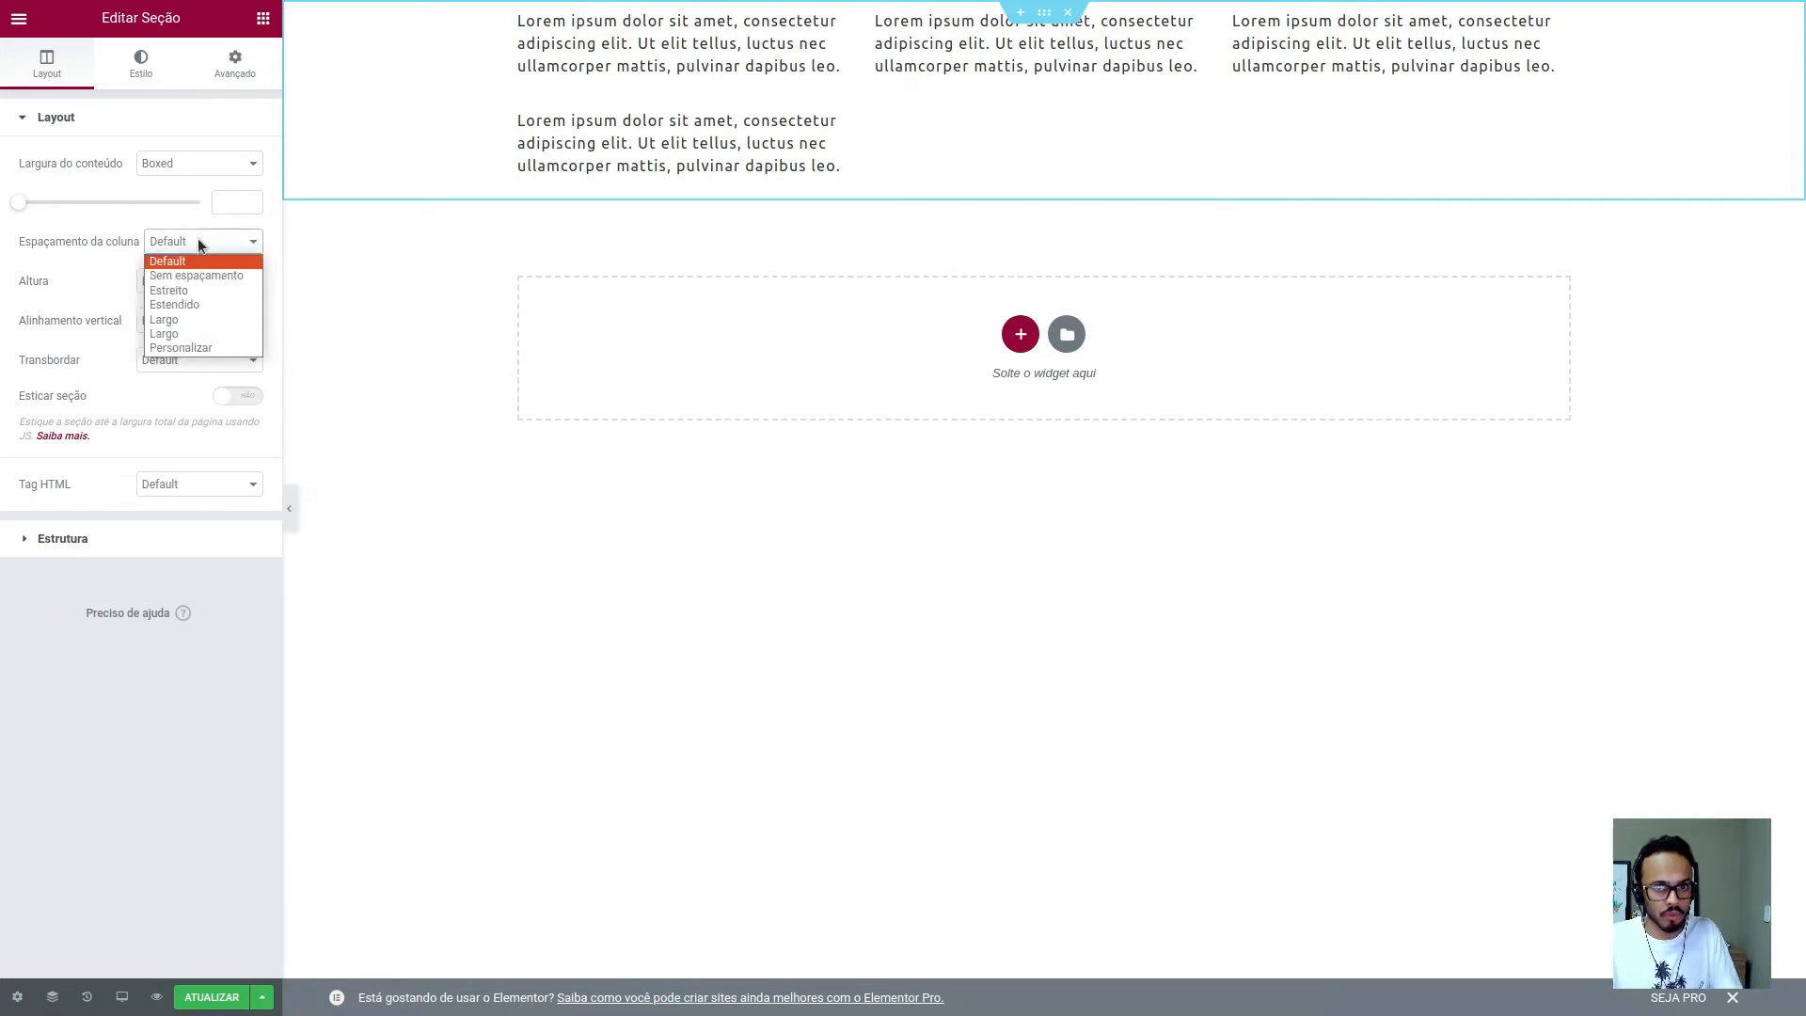
click(235, 272)
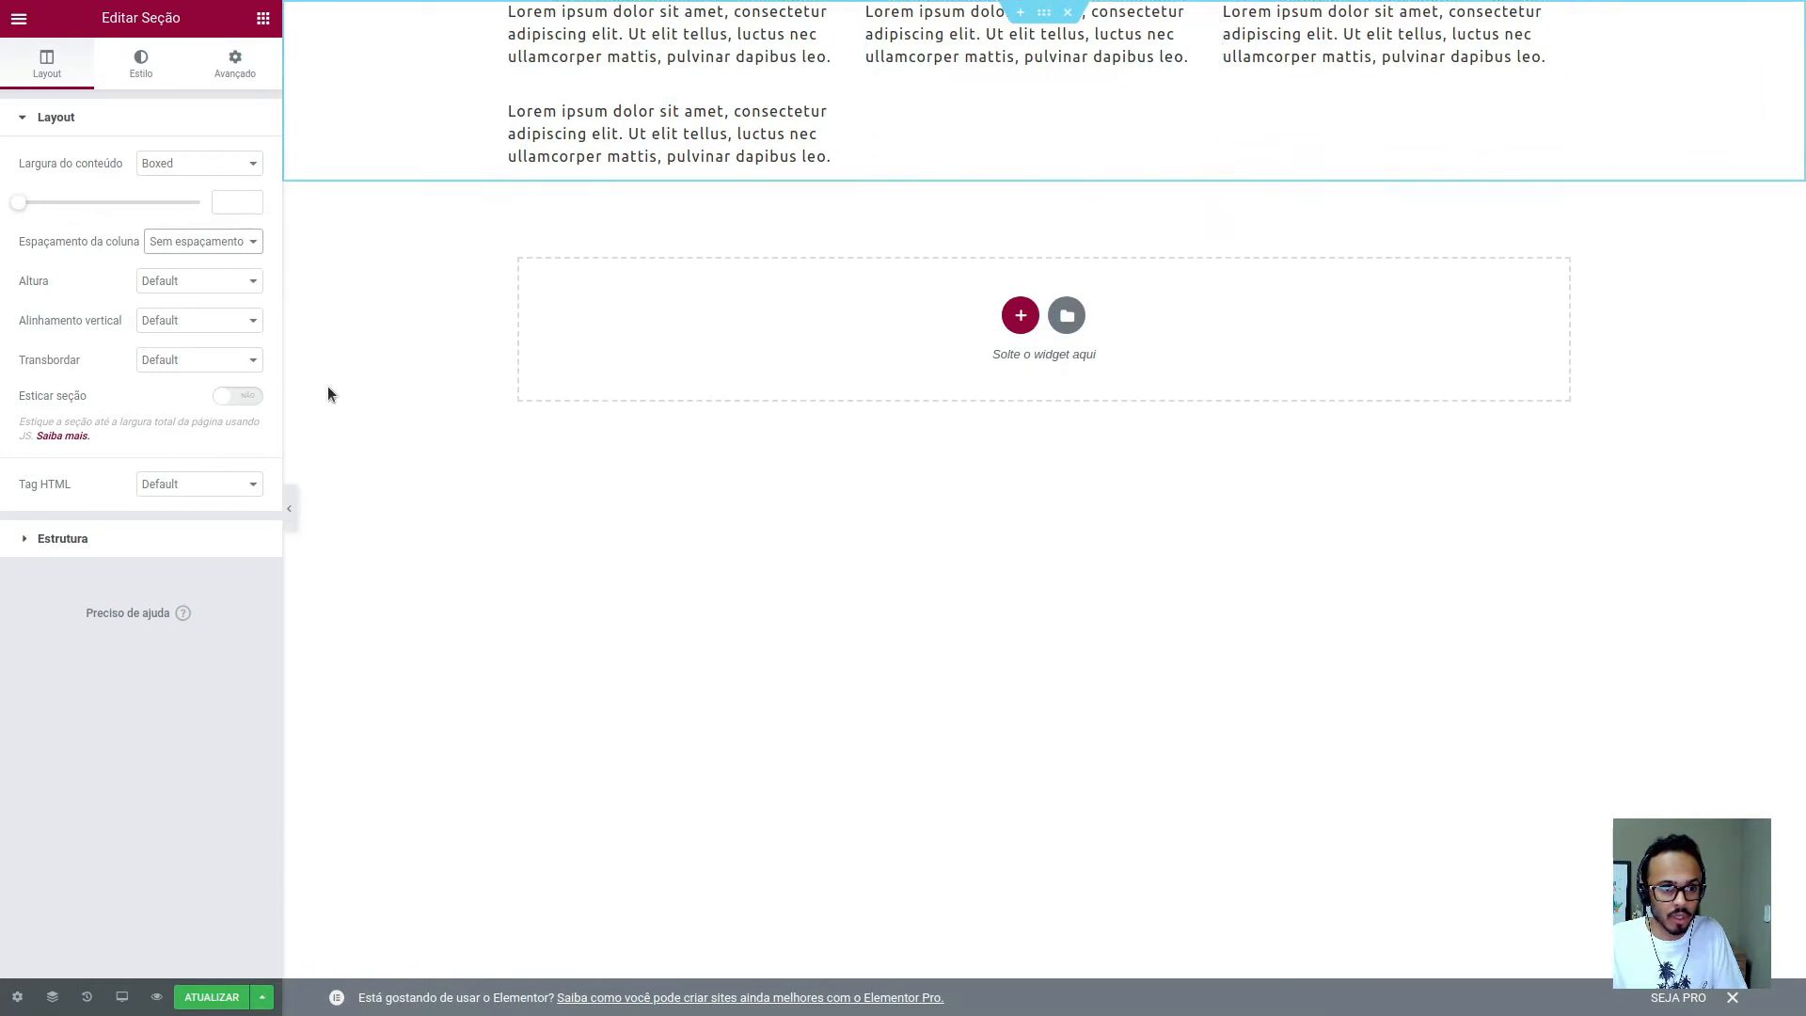
click(213, 244)
click(205, 290)
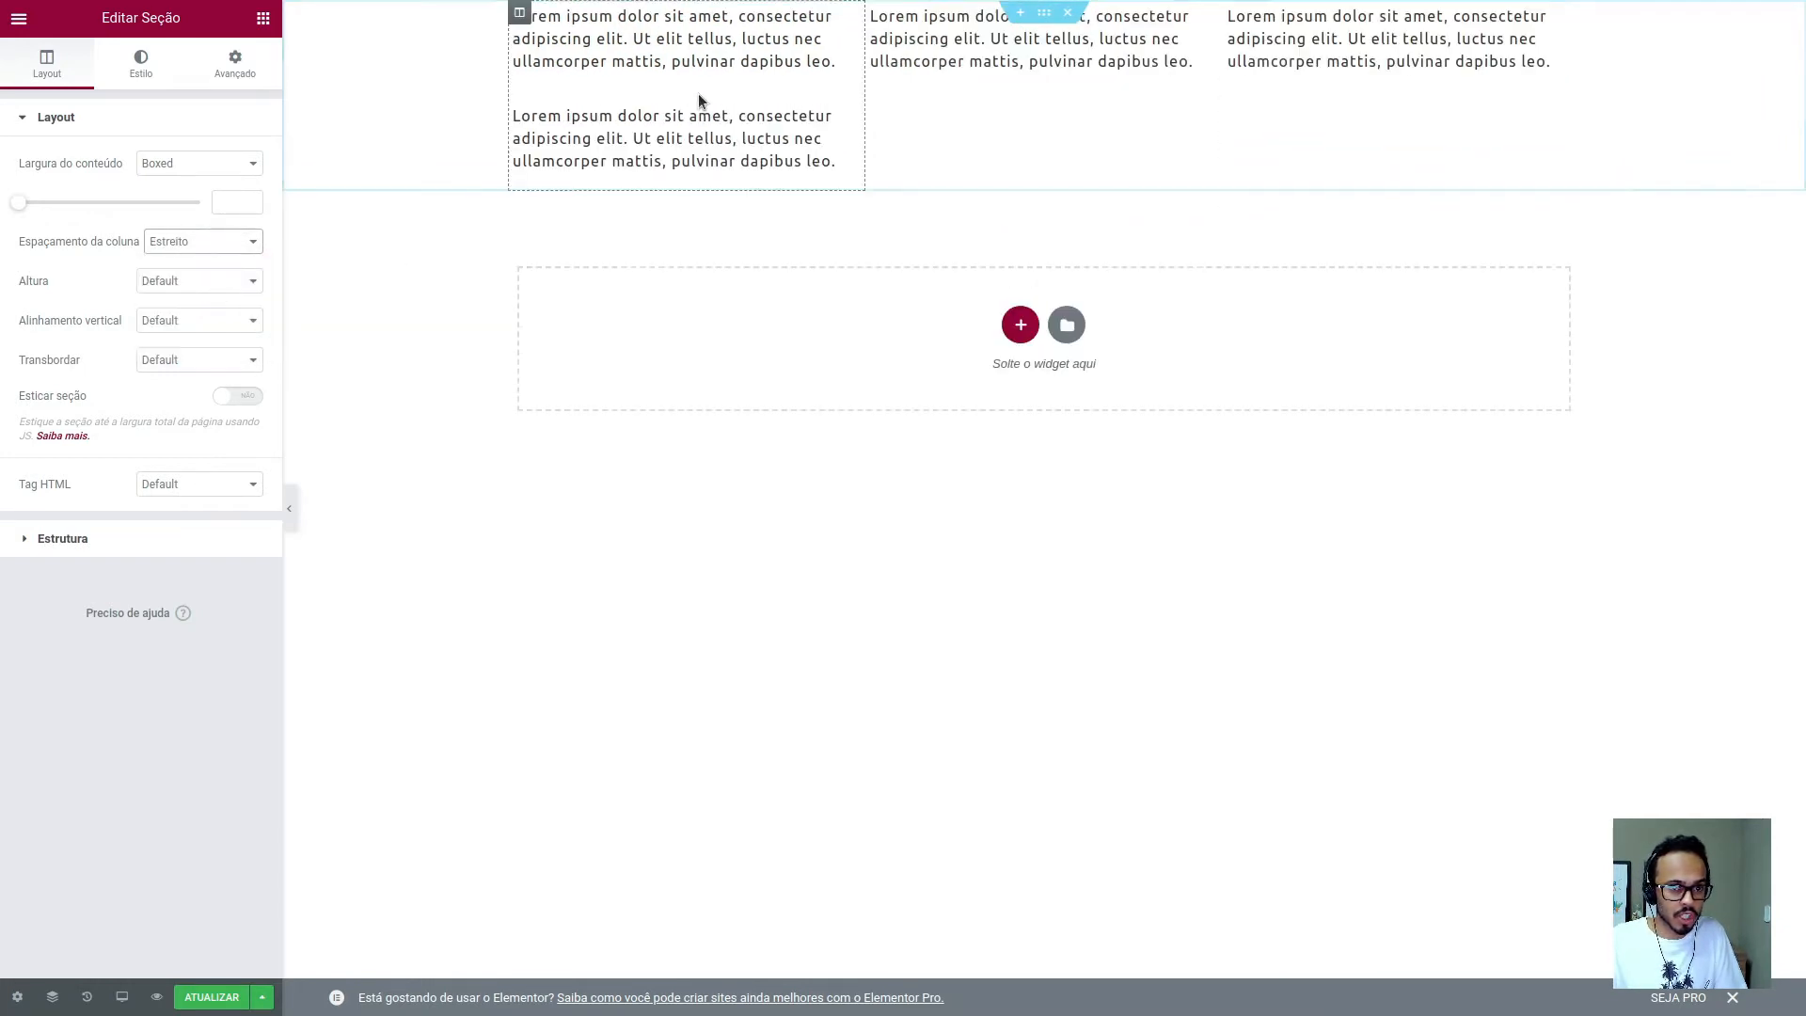
click(203, 242)
click(215, 304)
click(217, 243)
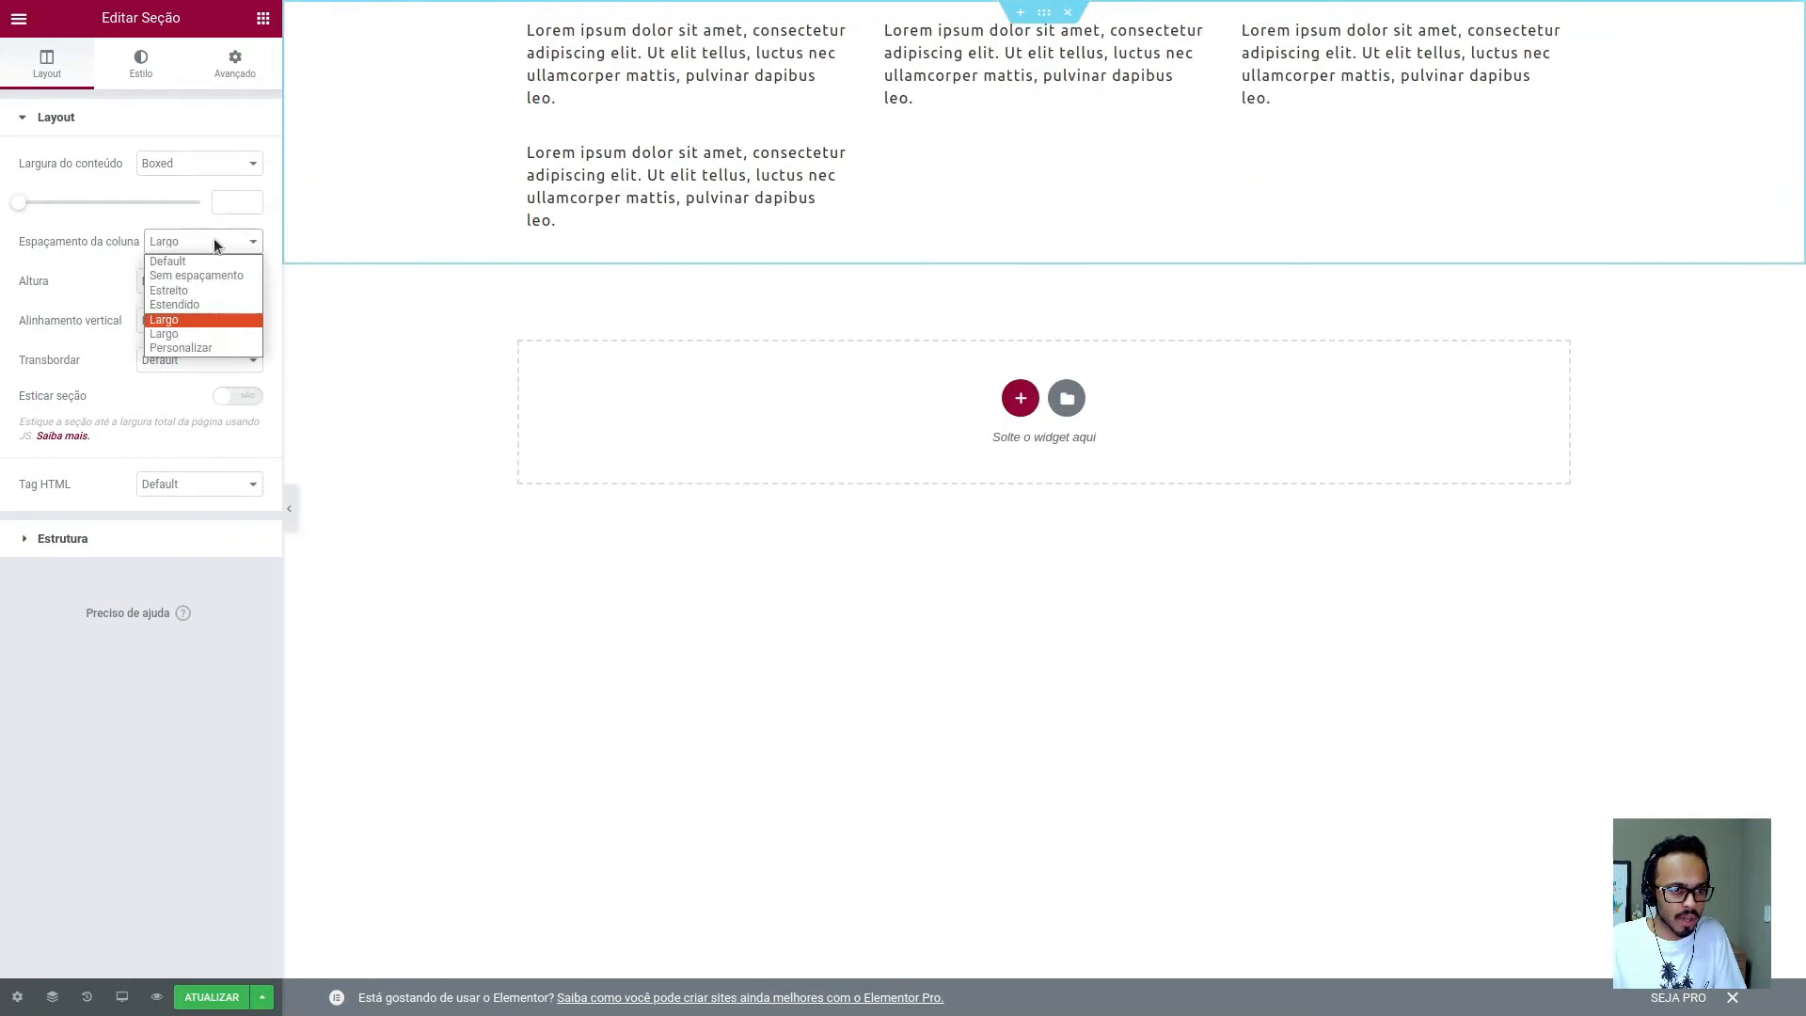
click(224, 333)
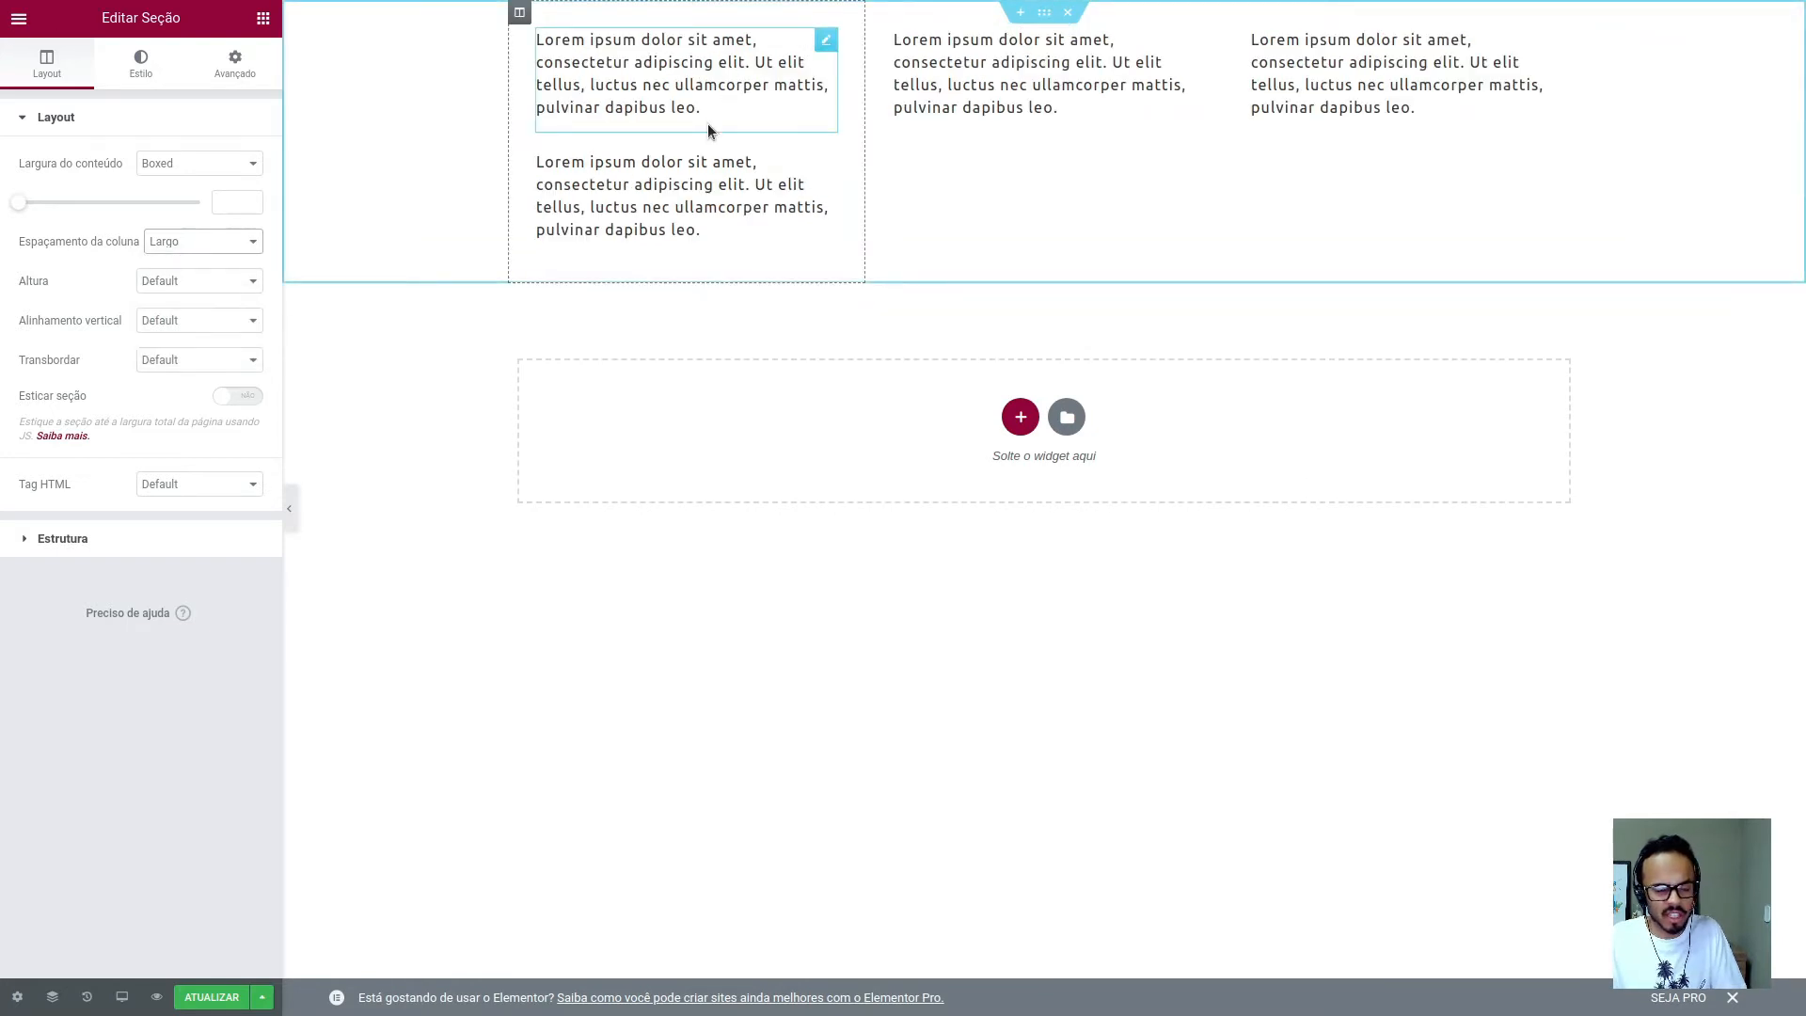
- Set the section's column spacing to Personalizar with a custom columns gap of 20 px
click(217, 242)
click(220, 242)
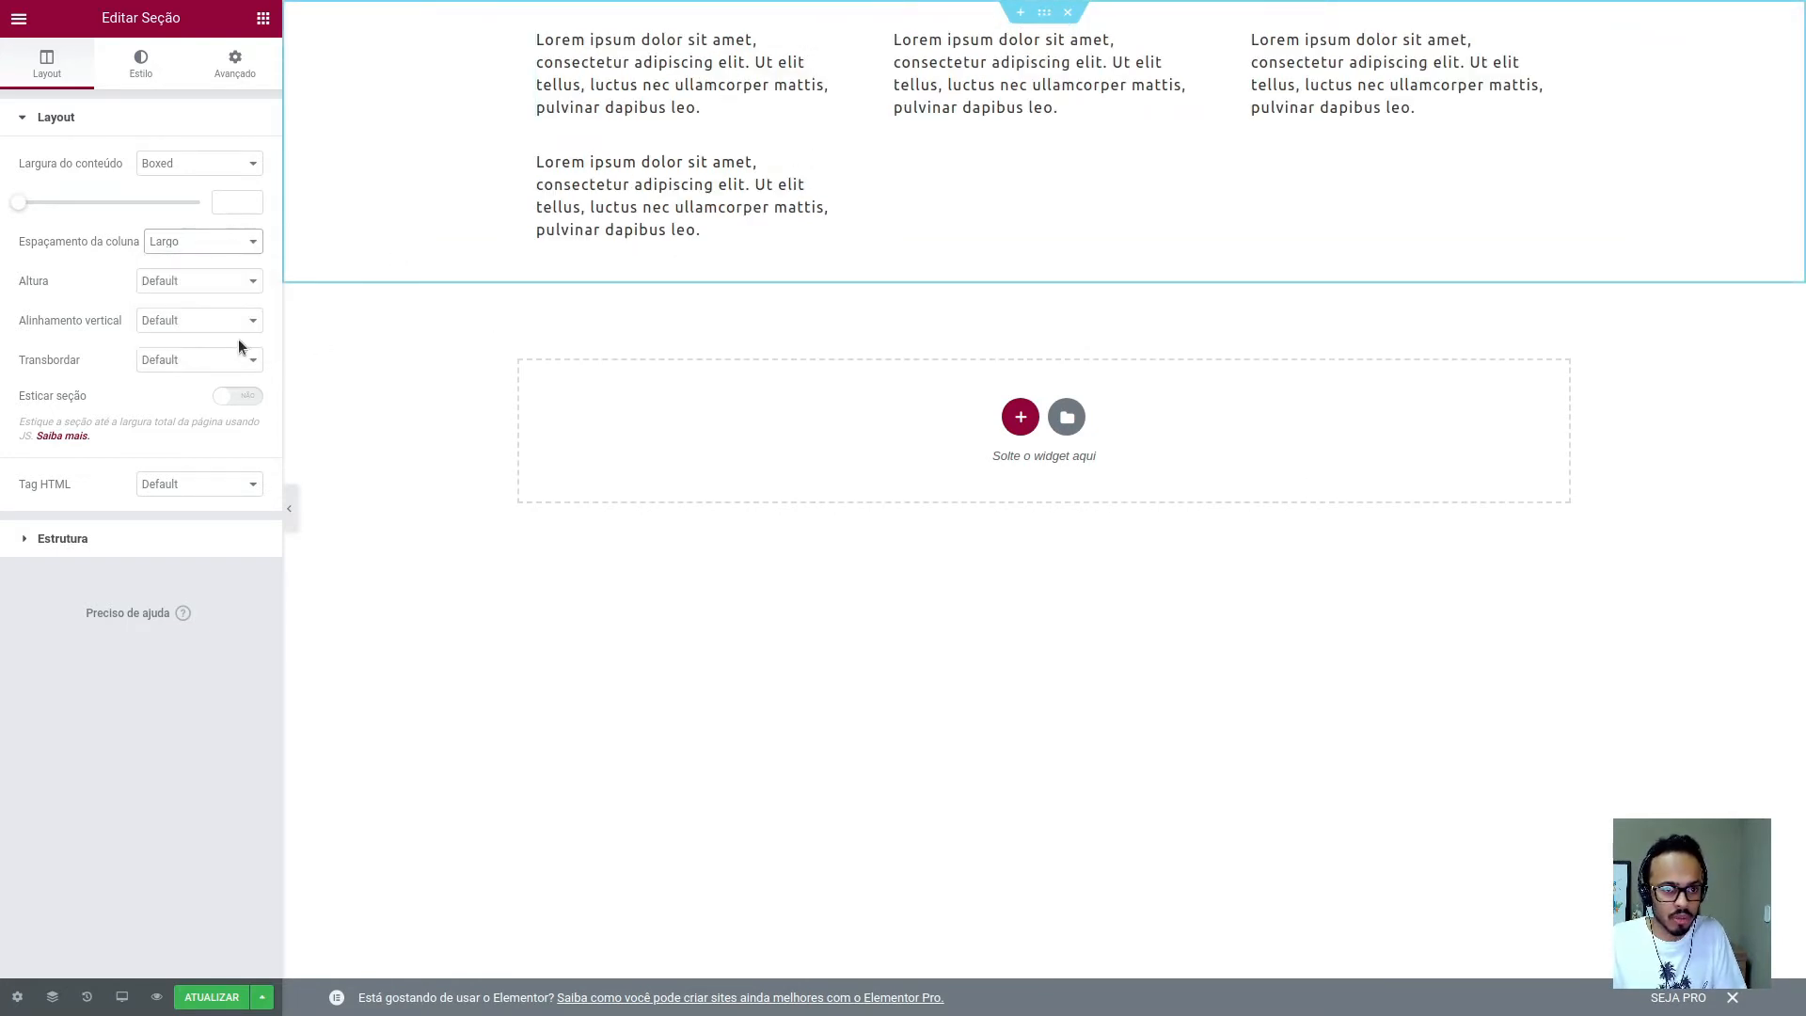
click(200, 287)
click(220, 299)
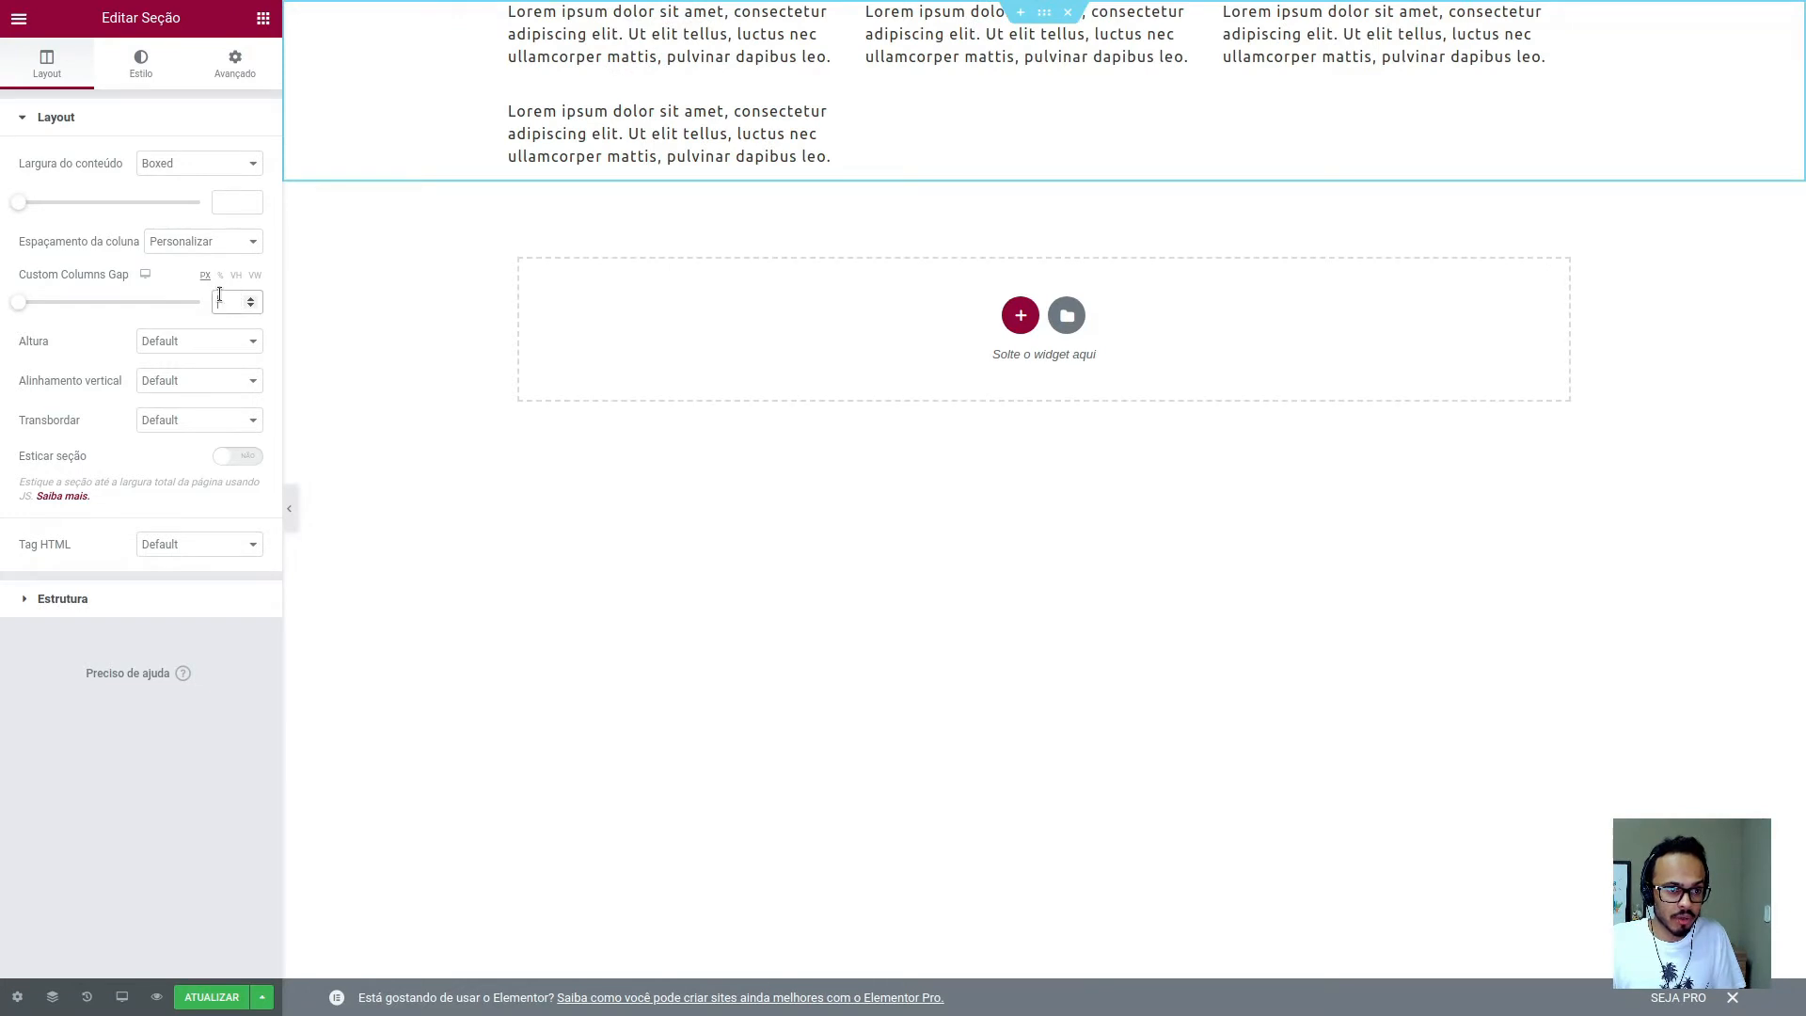
text(20)
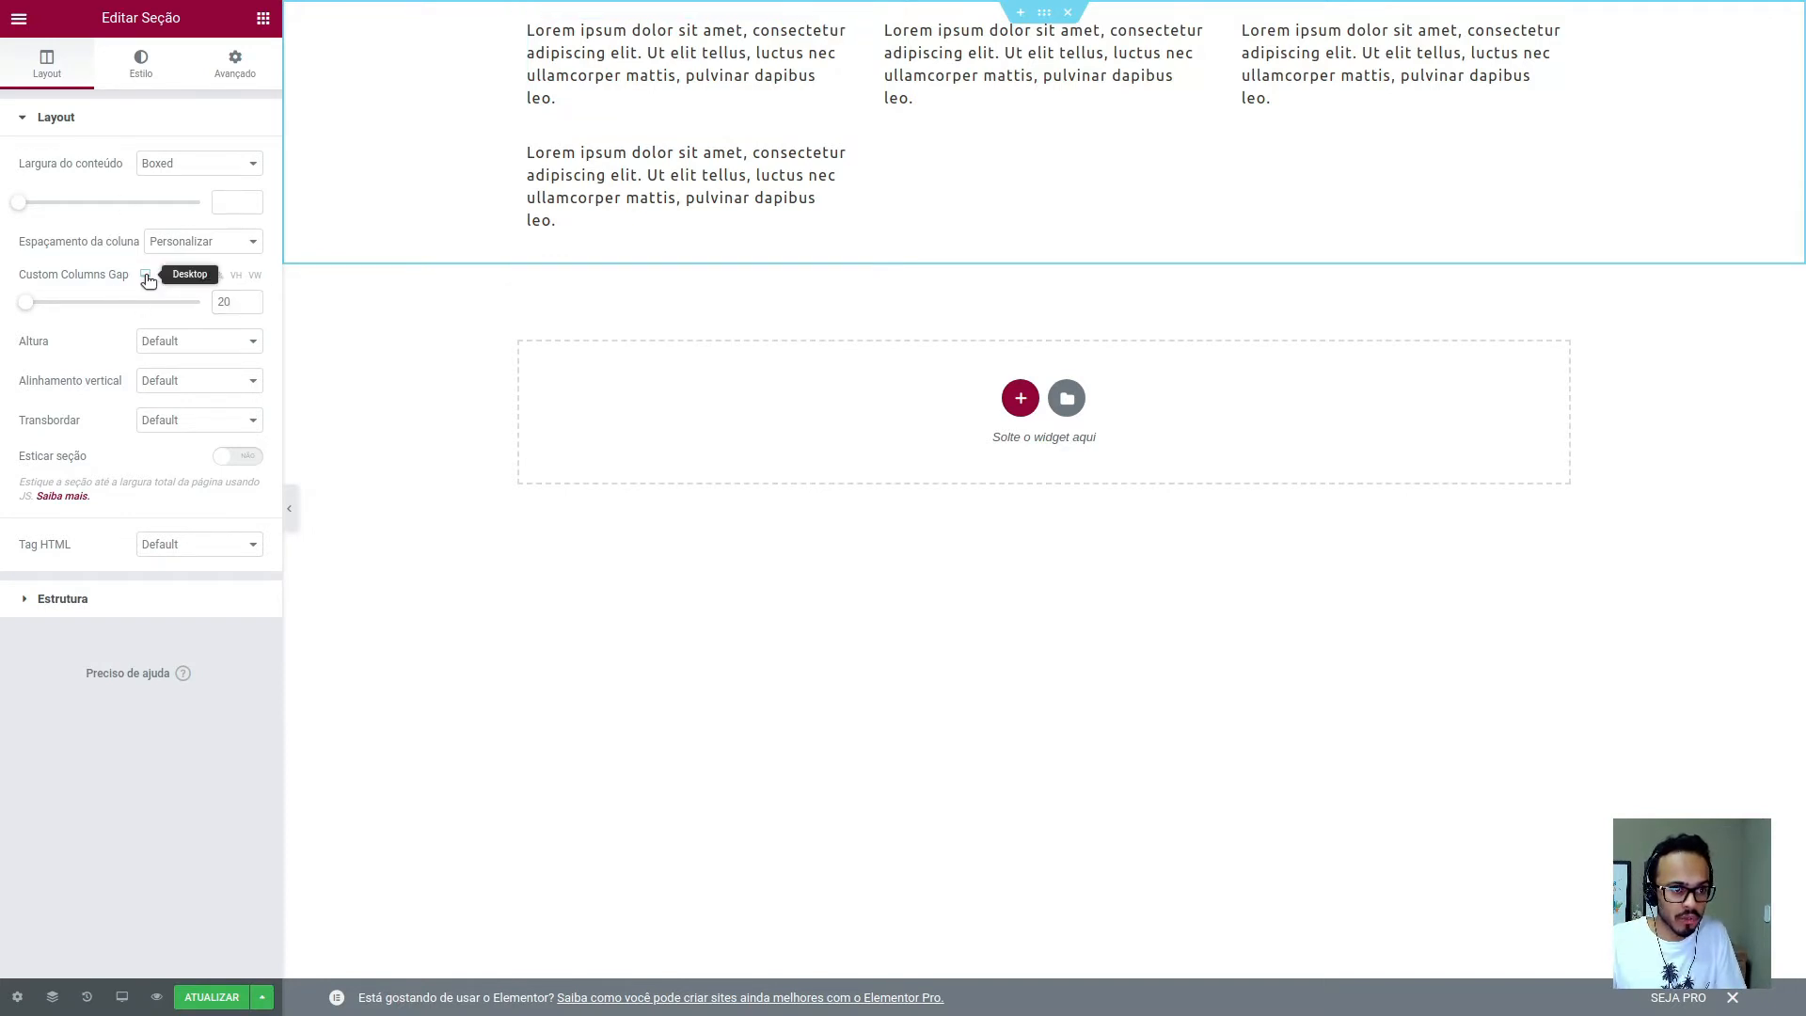
- Preview the section and its custom columns gap setting at tablet and mobile sizes, and return to the desktop view
click(145, 273)
click(148, 303)
click(145, 276)
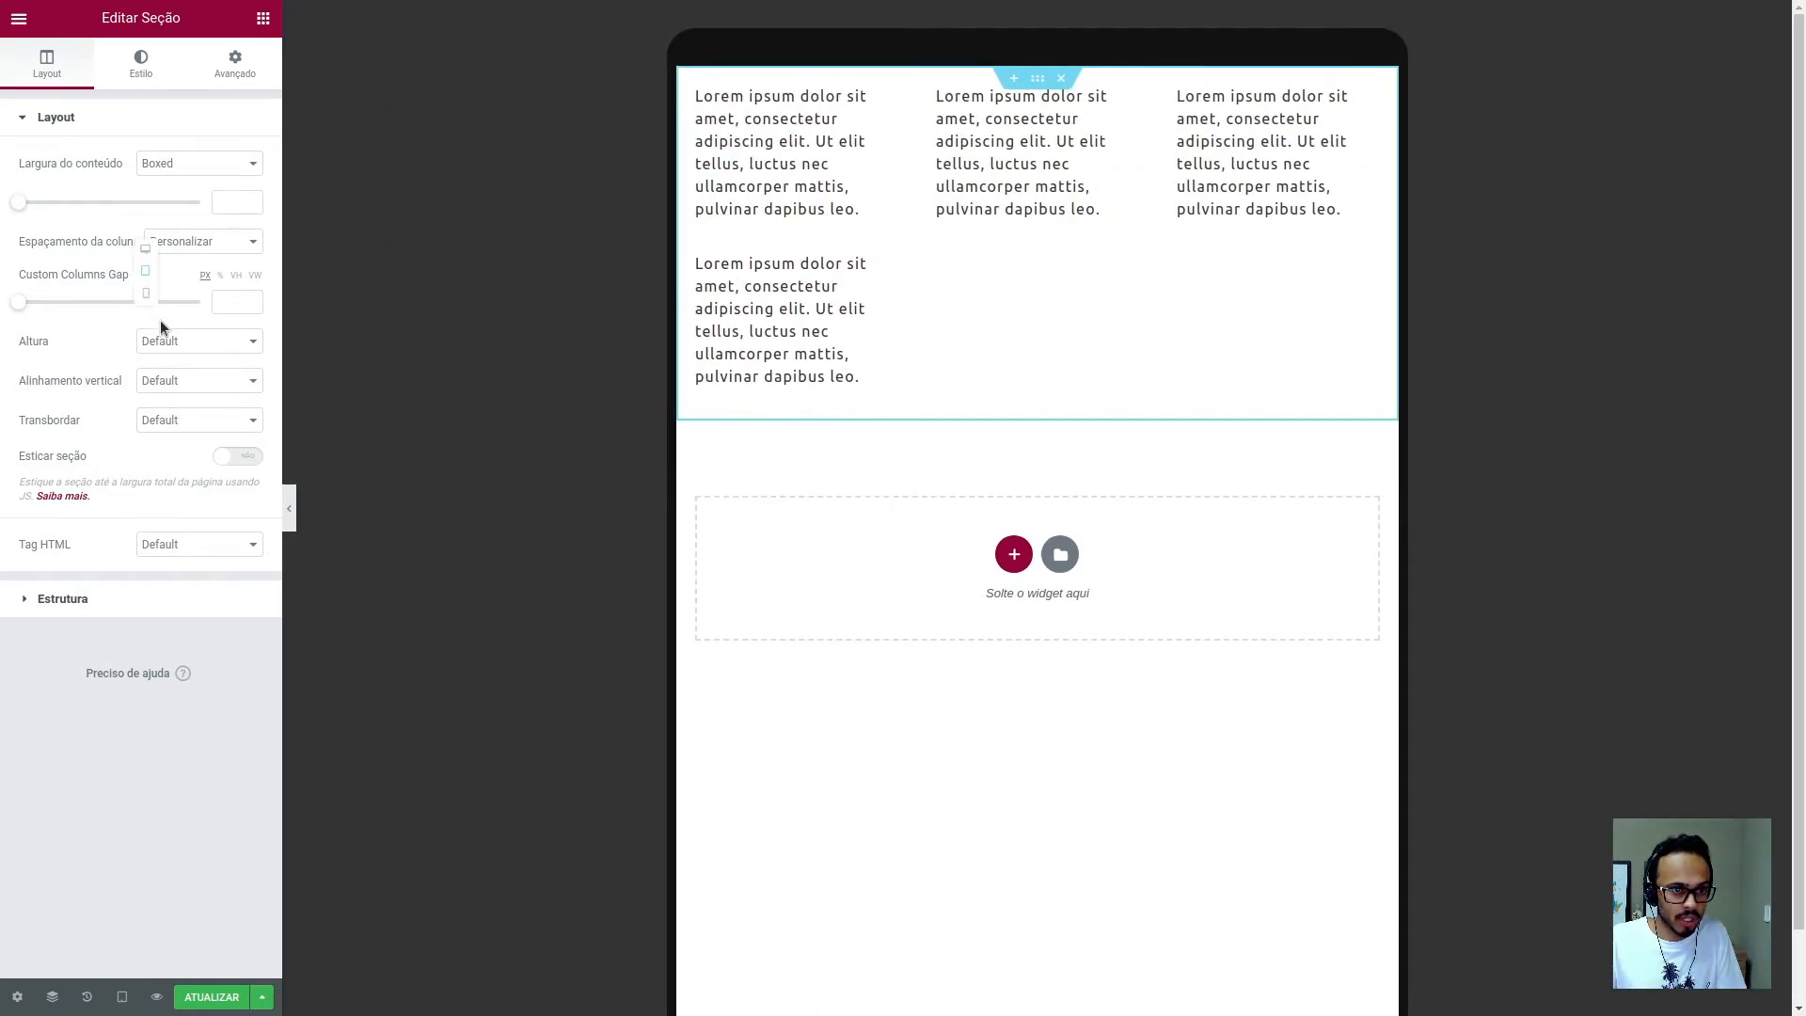
click(149, 295)
click(146, 275)
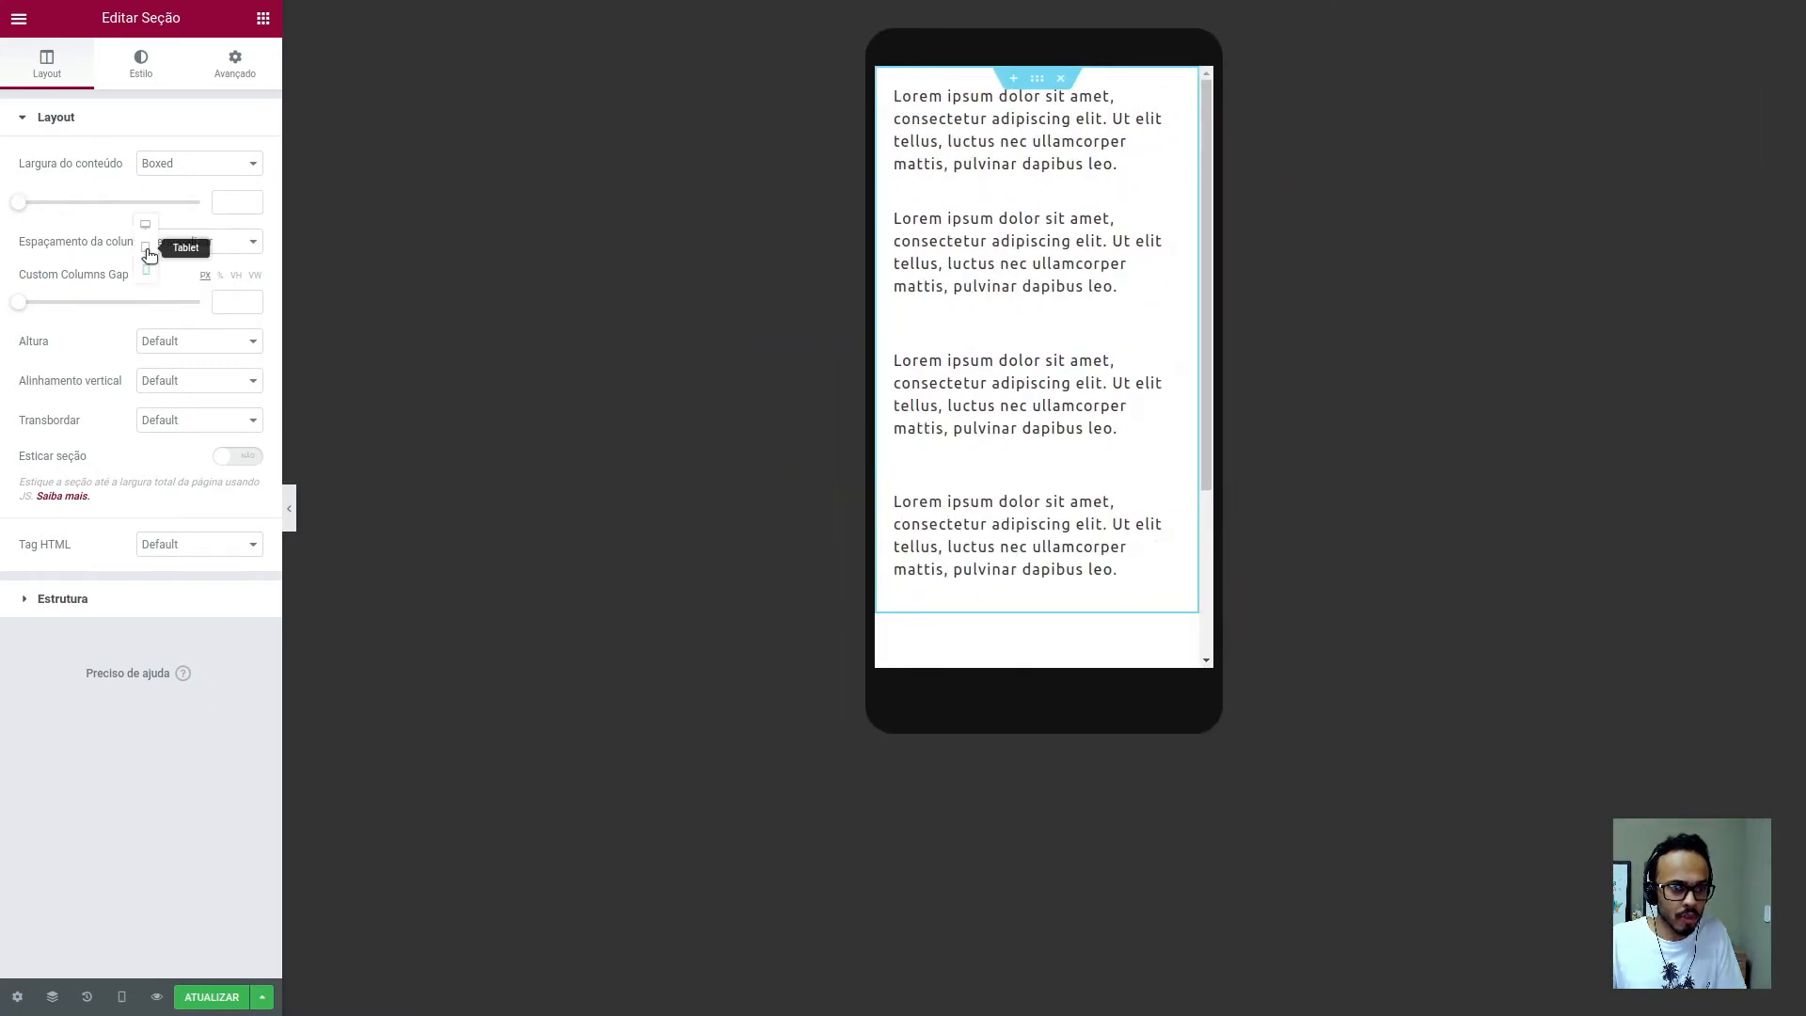
click(148, 251)
click(154, 260)
- Clear the custom columns gap value and set the section's column spacing back to Default
drag(242, 301, 215, 303)
key(BackSpace)
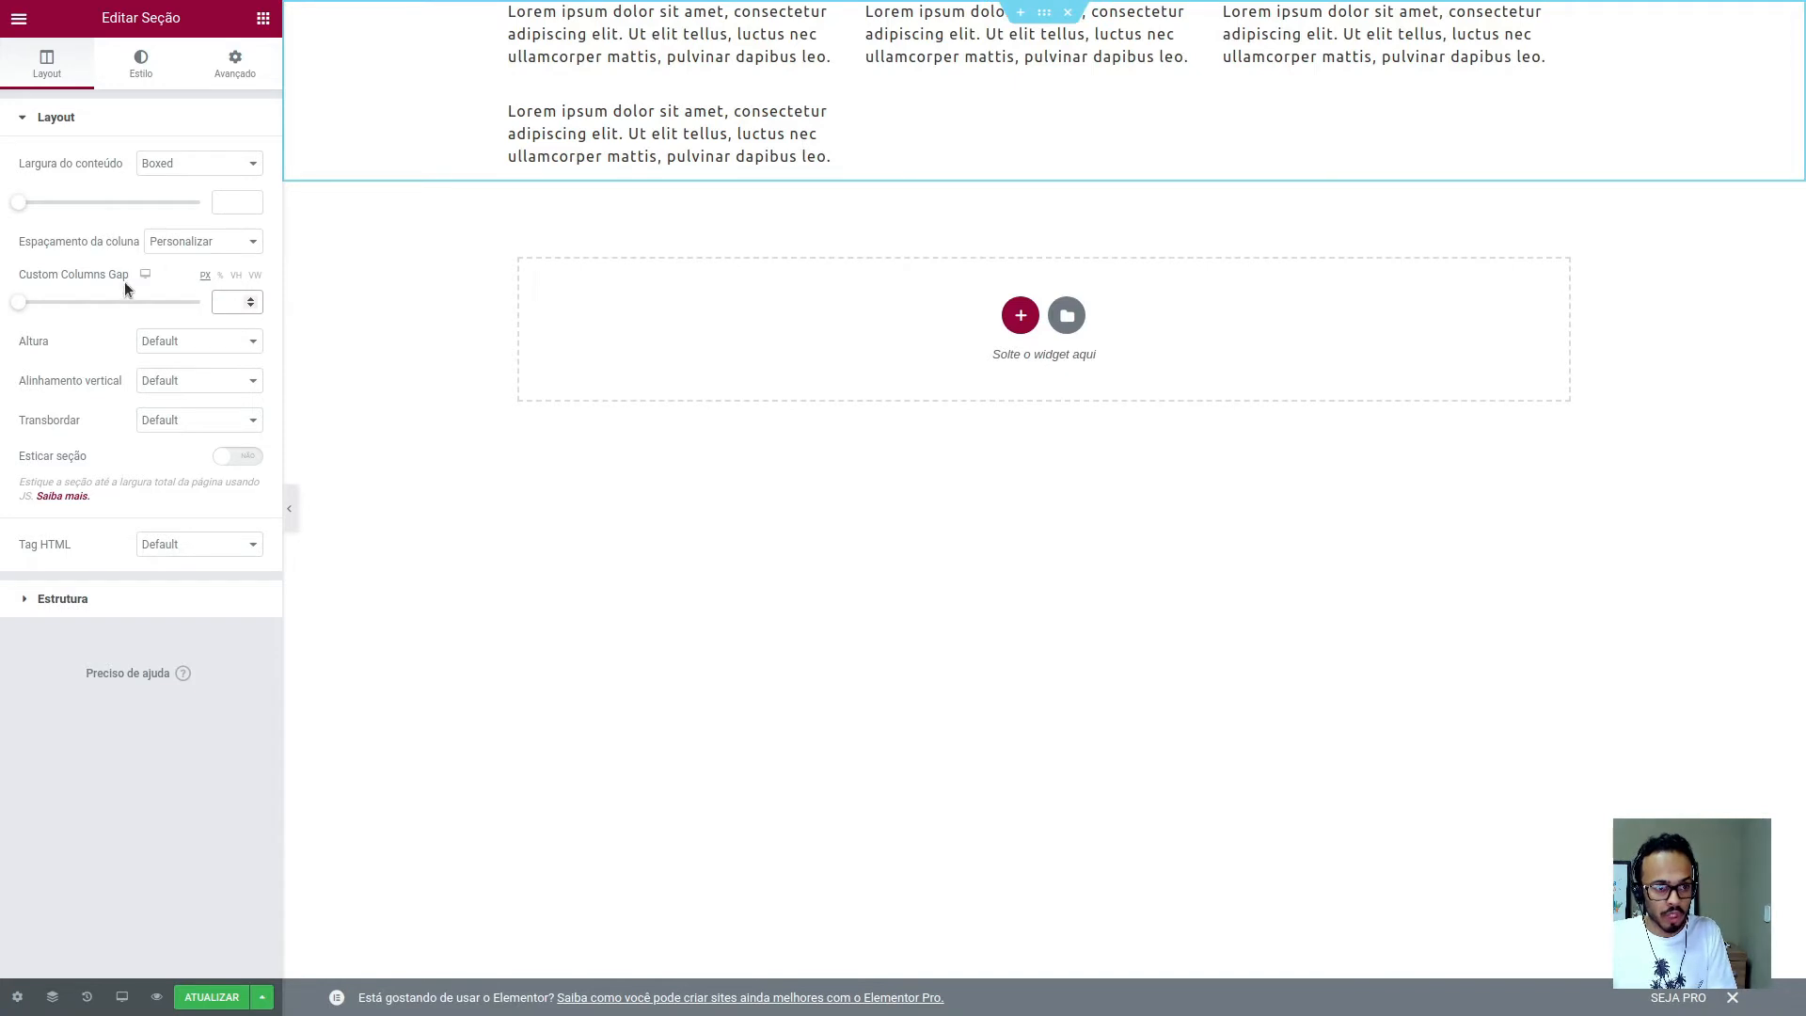
click(201, 247)
click(199, 263)
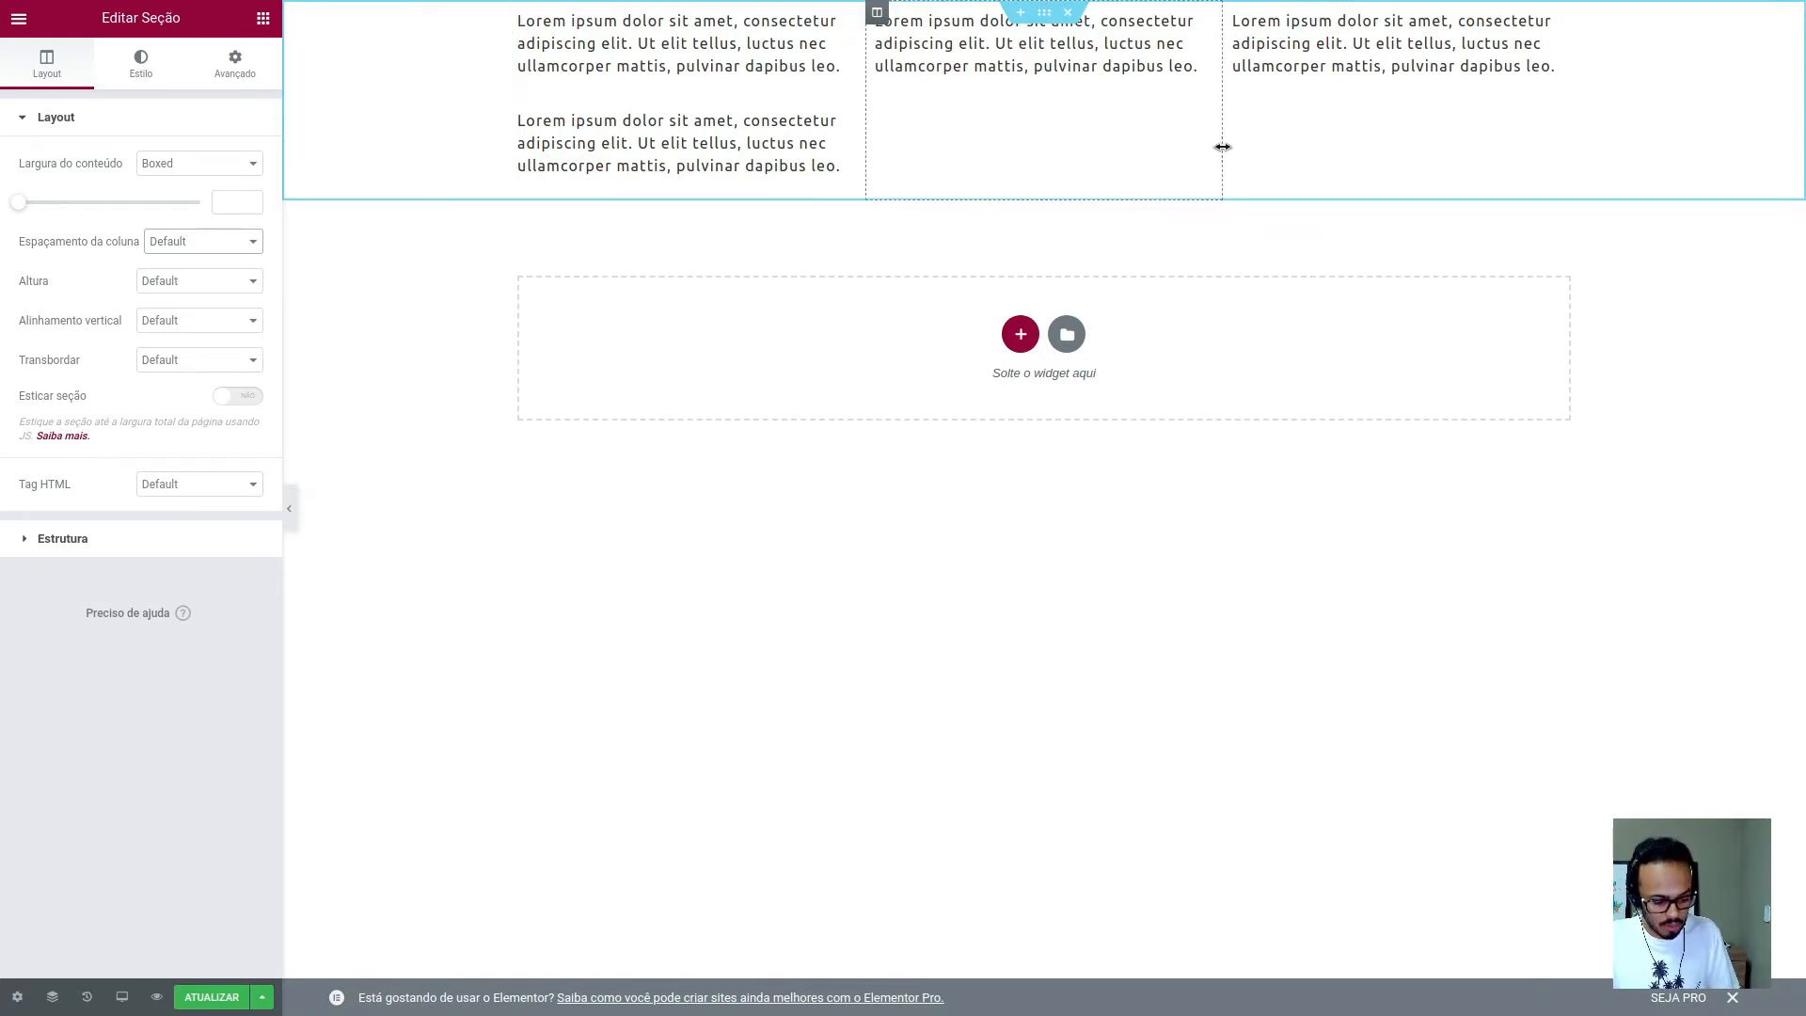
- Switch to Figma and move the Desktop - 1 frame down to Y -106, leaving space beneath the Section frame
key(alt+Tab)
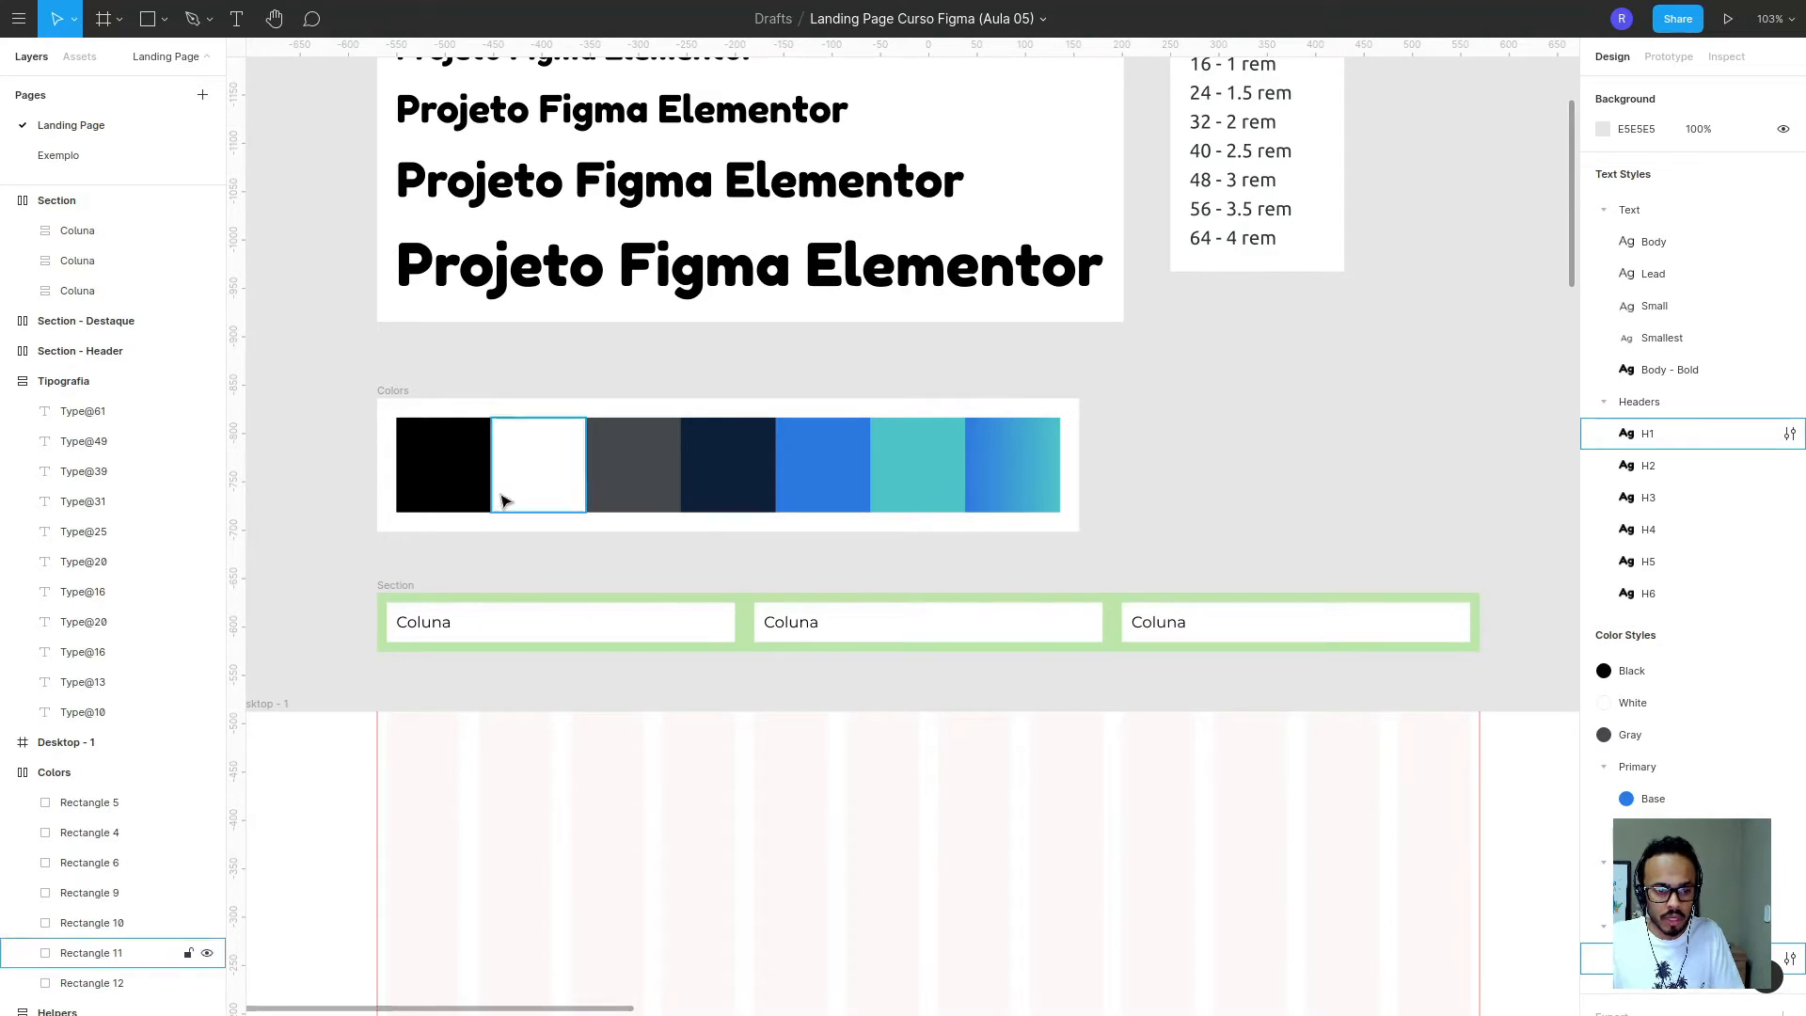
click(404, 588)
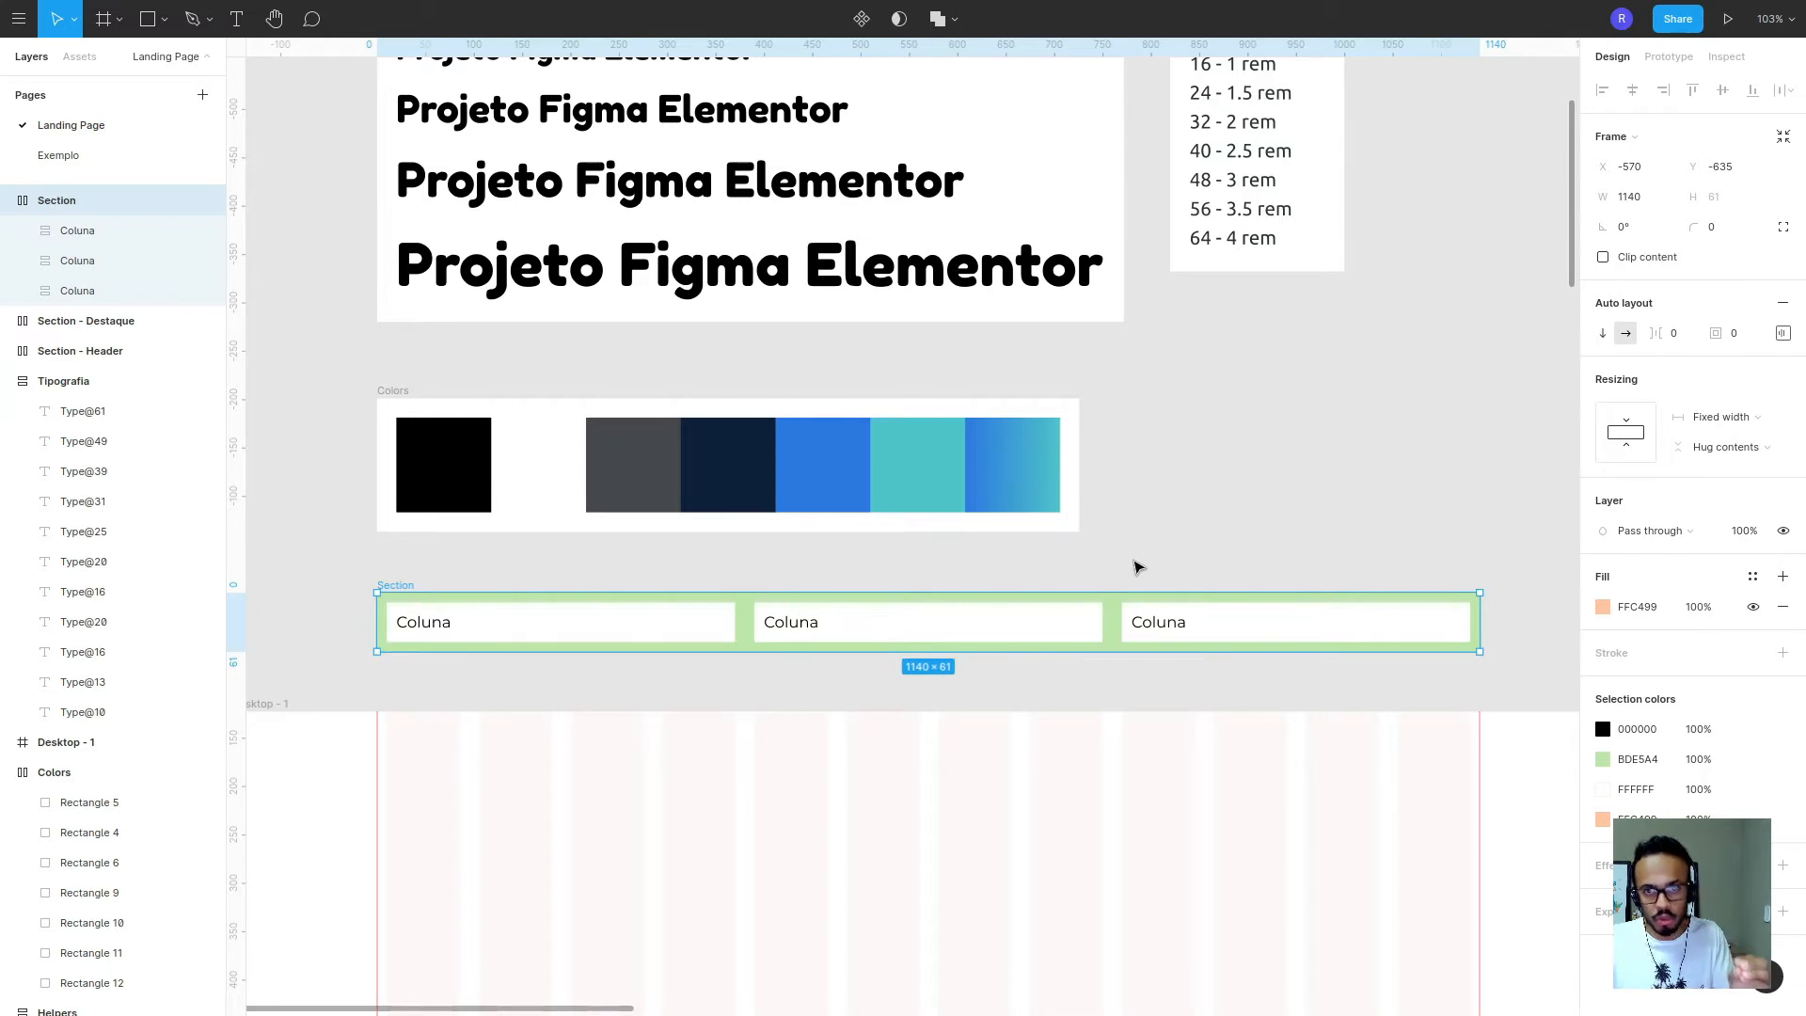
scroll(589, 512, down, 5)
scroll(383, 524, up, 3)
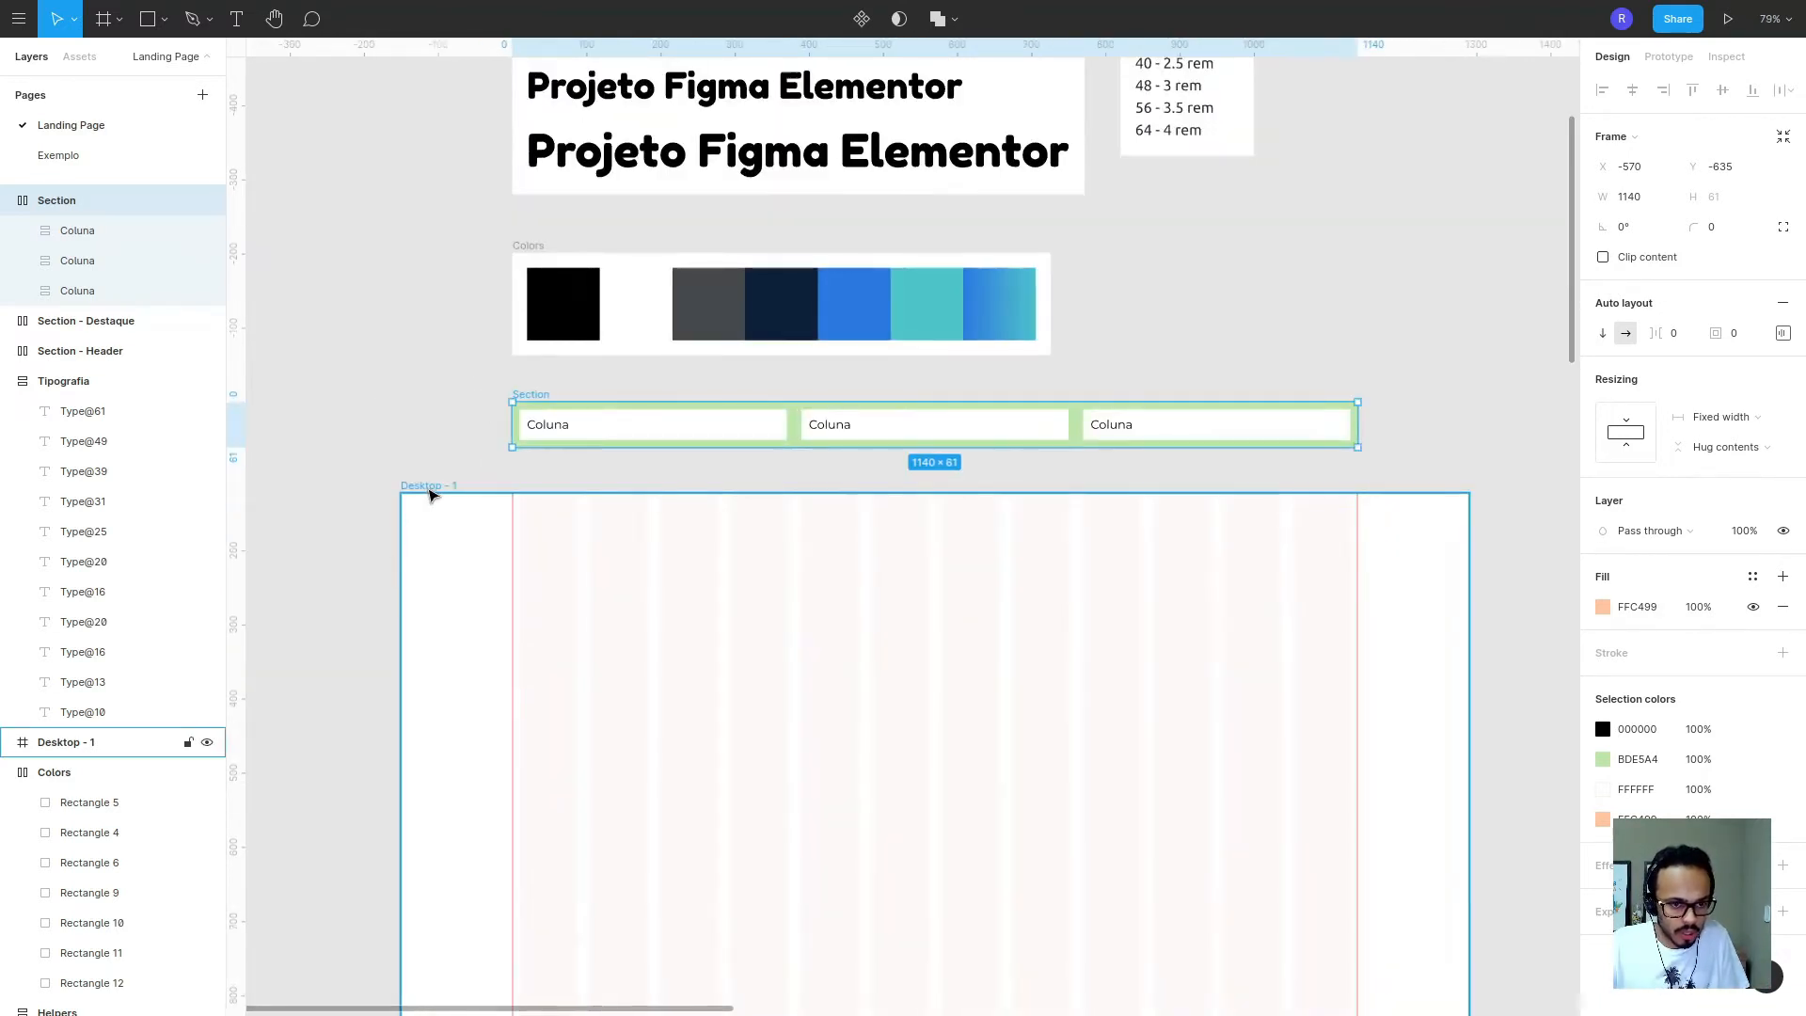
drag(433, 491, 443, 794)
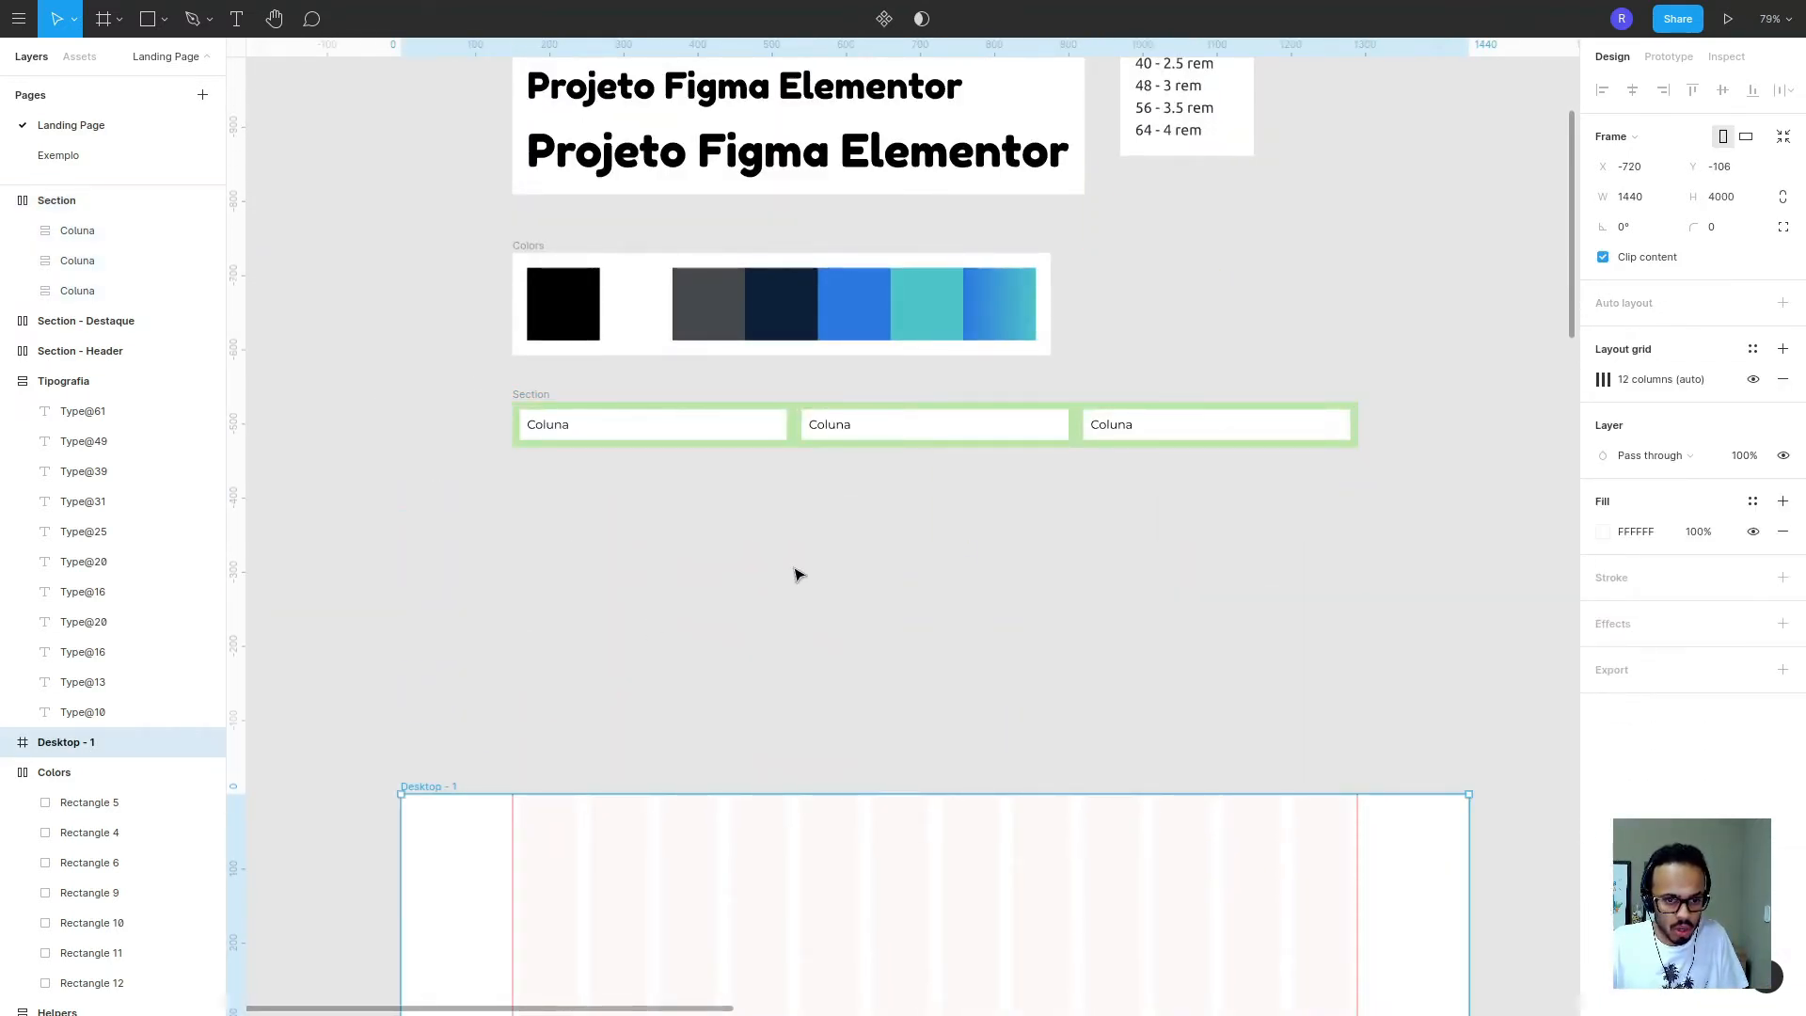
scroll(815, 545, down, 2)
scroll(814, 545, down, 4)
click(910, 403)
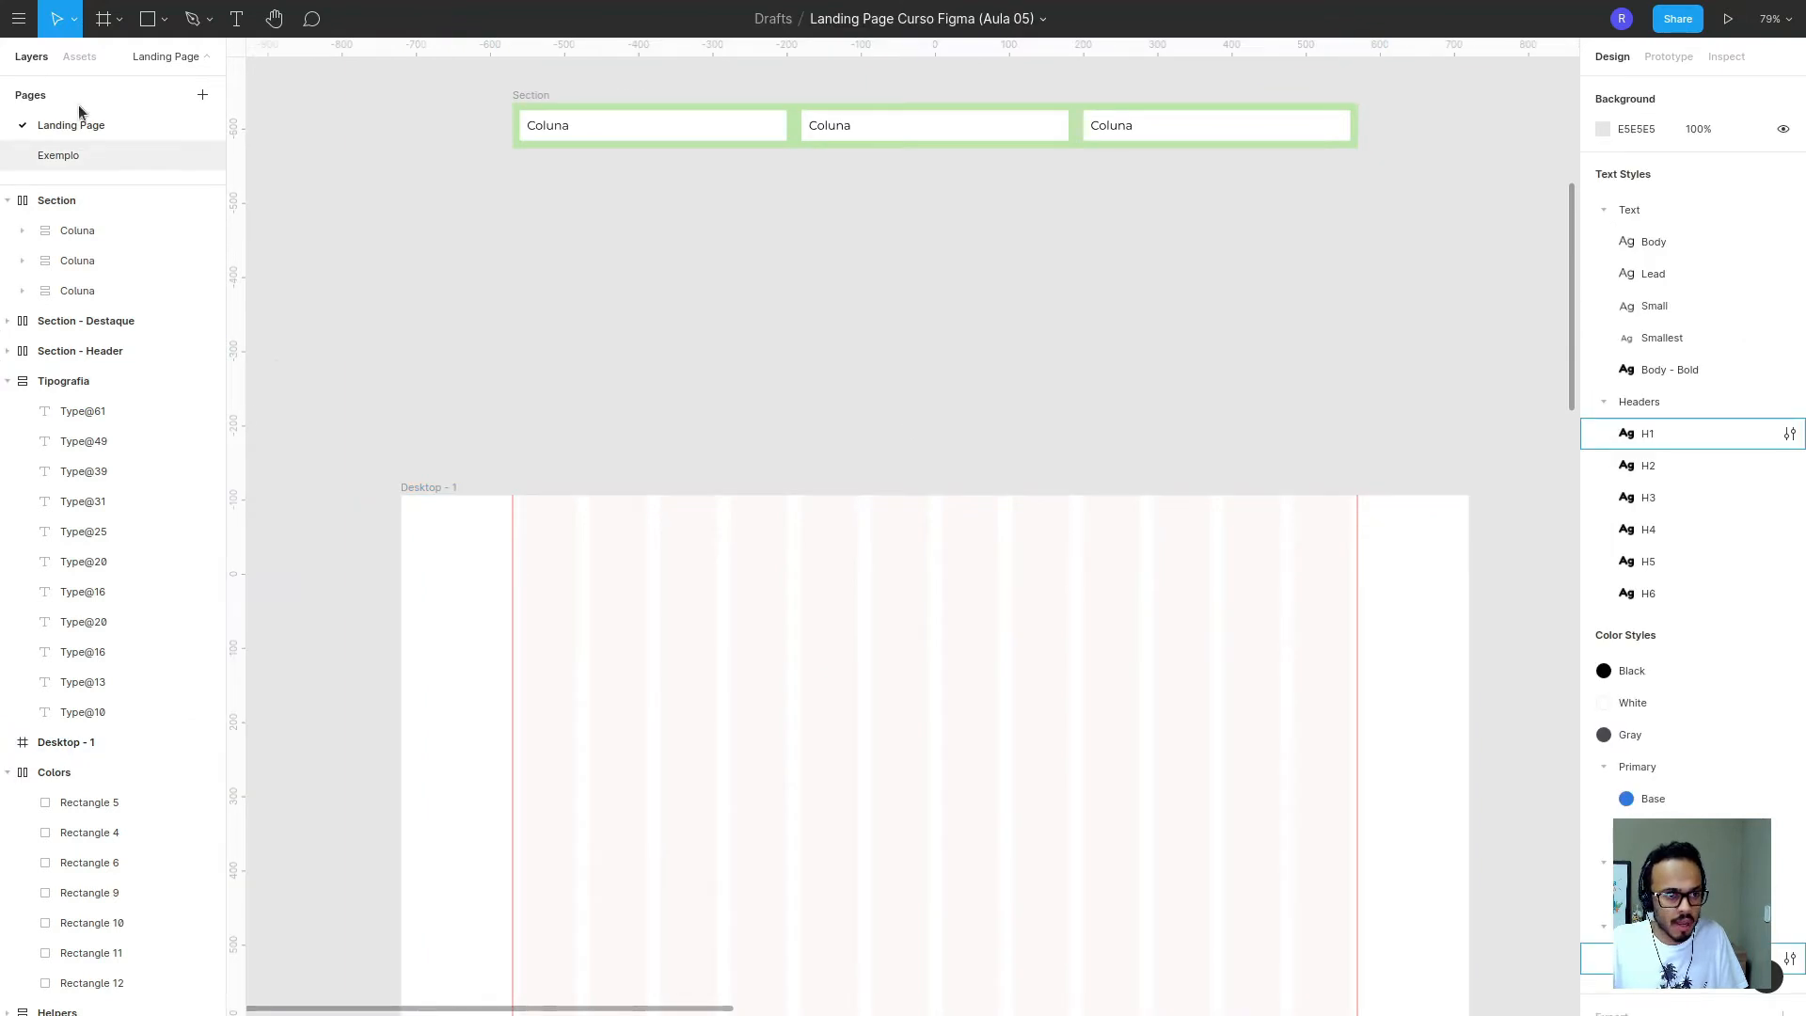
click(147, 19)
drag(519, 275, 559, 320)
key(Delete)
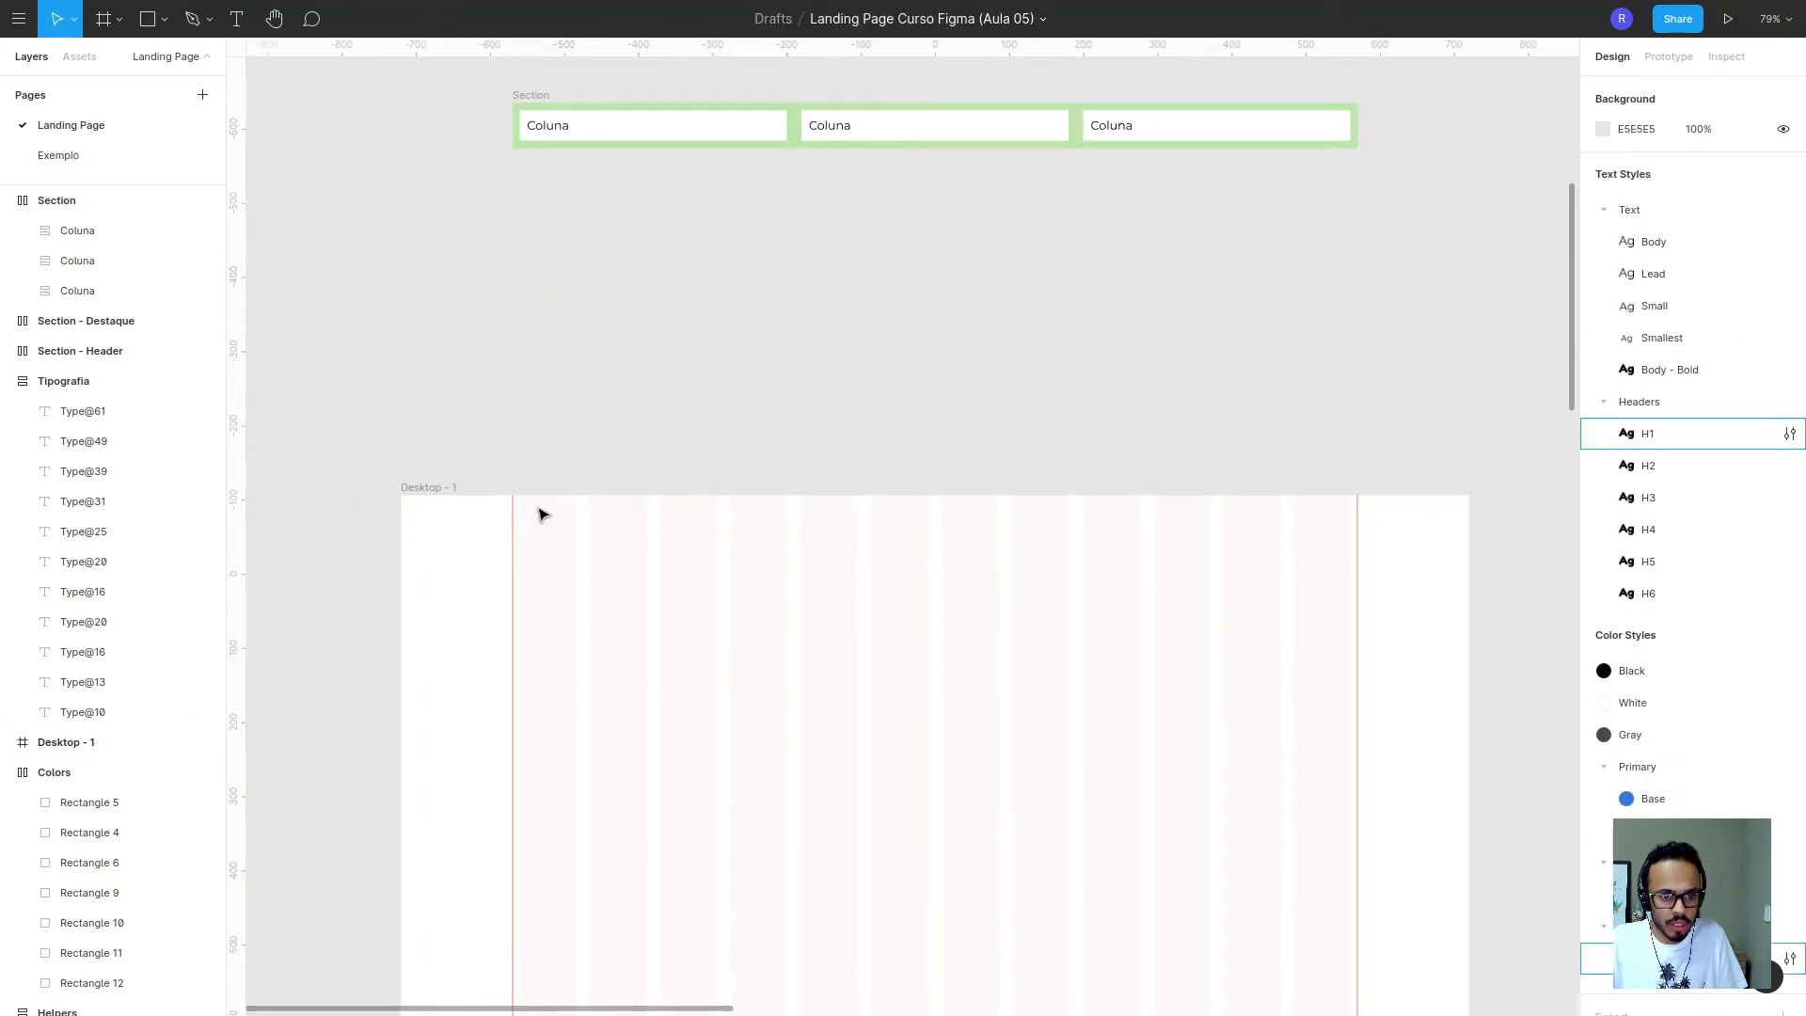
- Draw a 1140 × 161 px rectangle at the top of the Desktop - 1 frame, spanning the column grid's full width
click(147, 19)
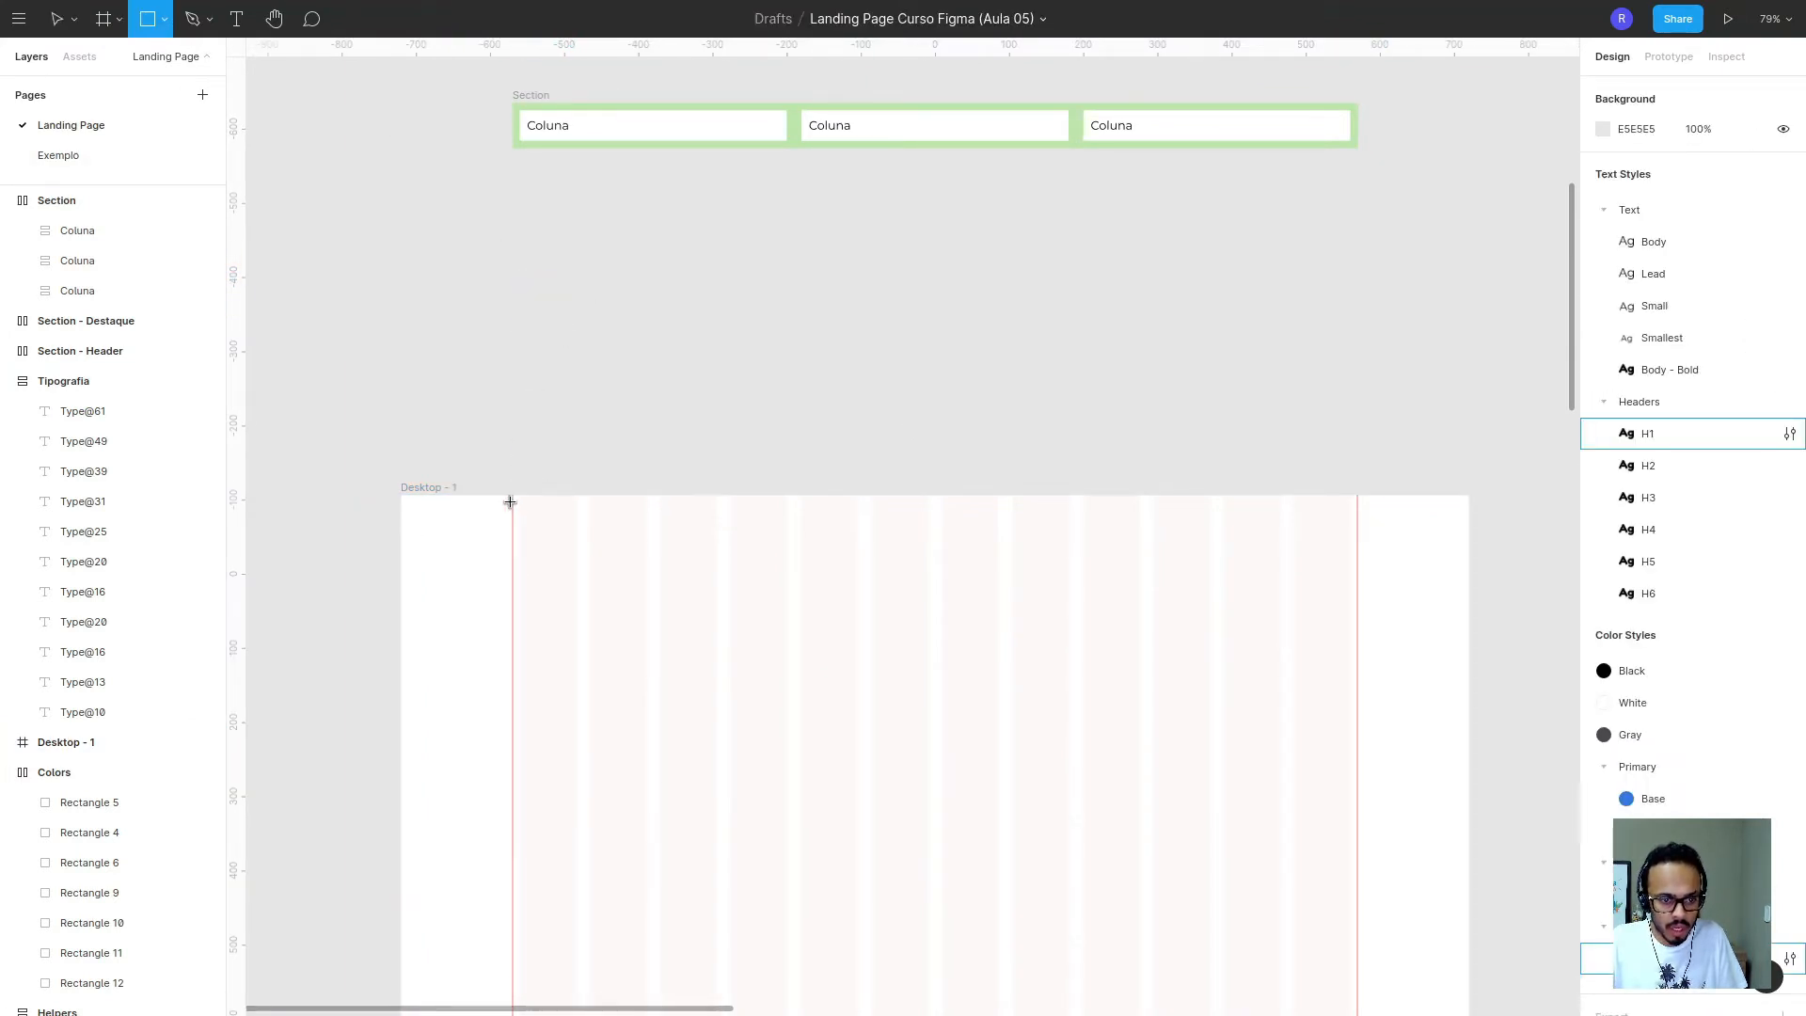
mouse_move(512, 501)
mouse_down()
mouse_move(984, 621)
mouse_move(1357, 618)
mouse_up()
scroll(523, 556, up, 15)
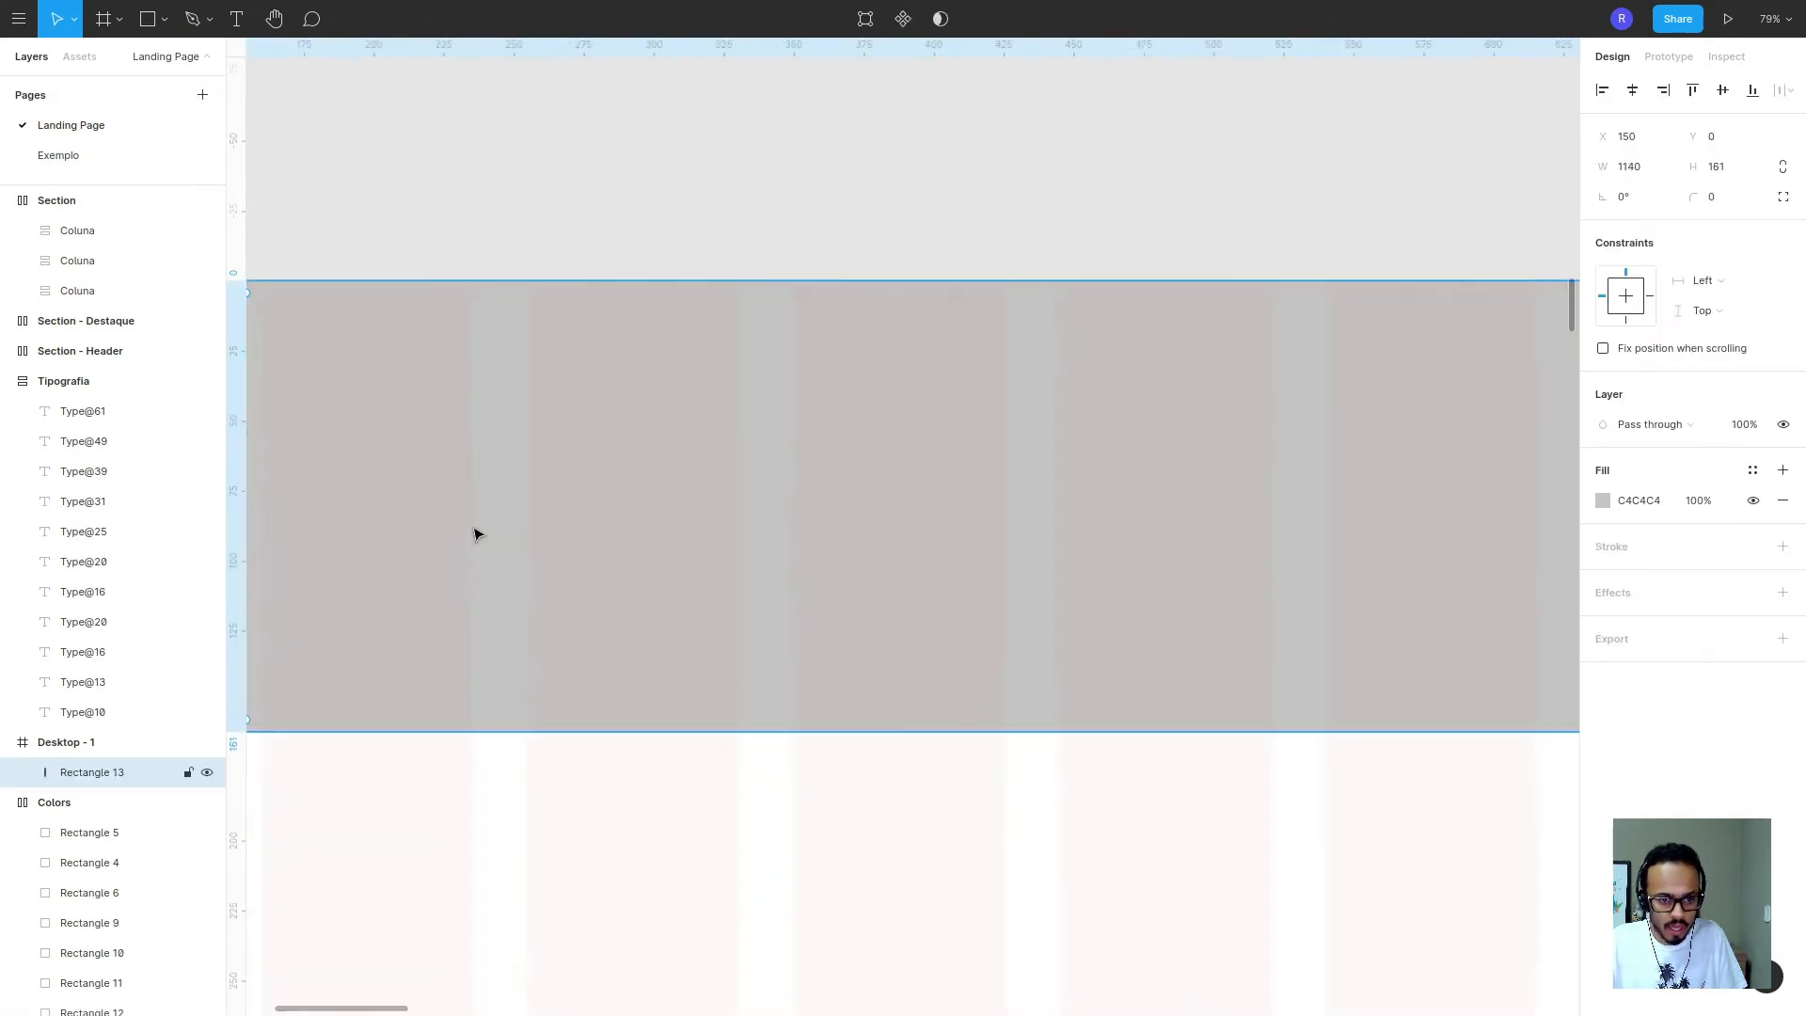
scroll(707, 480, down, 15)
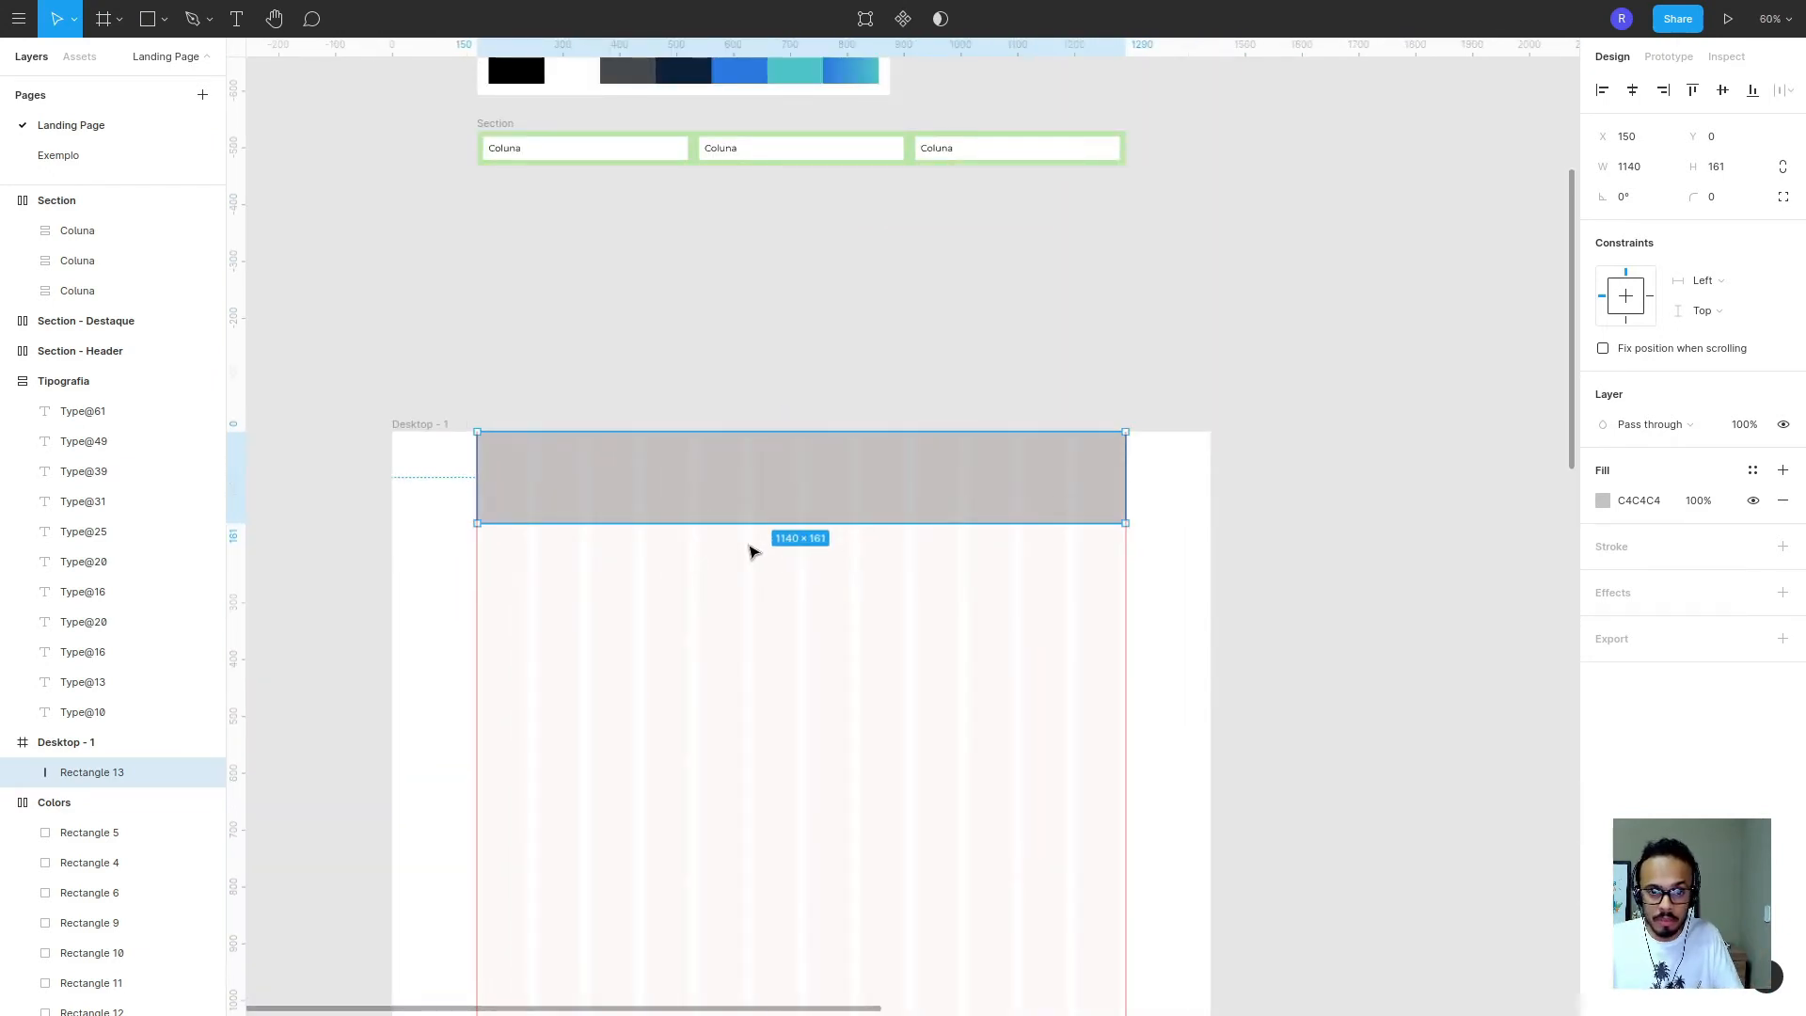
scroll(427, 464, down, 2)
scroll(464, 471, up, 4)
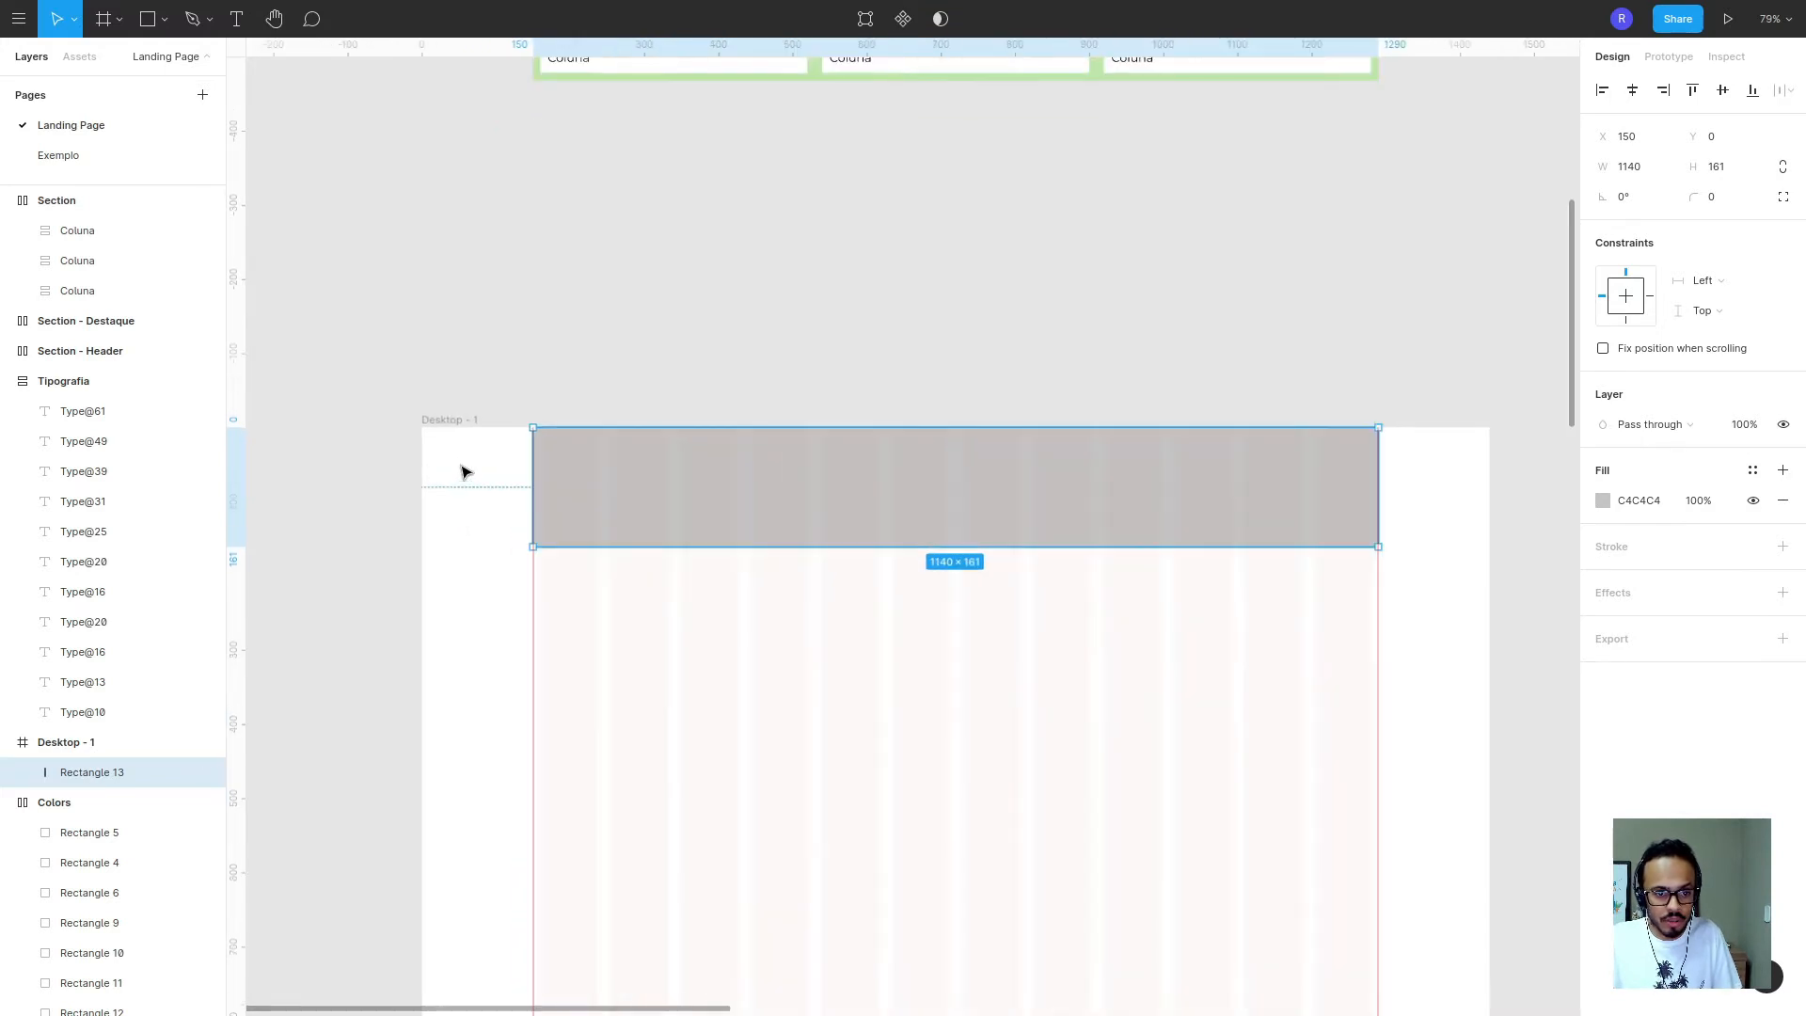
- Move the 1140 × 161 px rectangle out of the Desktop - 1 frame onto the empty canvas above it
drag(945, 515, 946, 307)
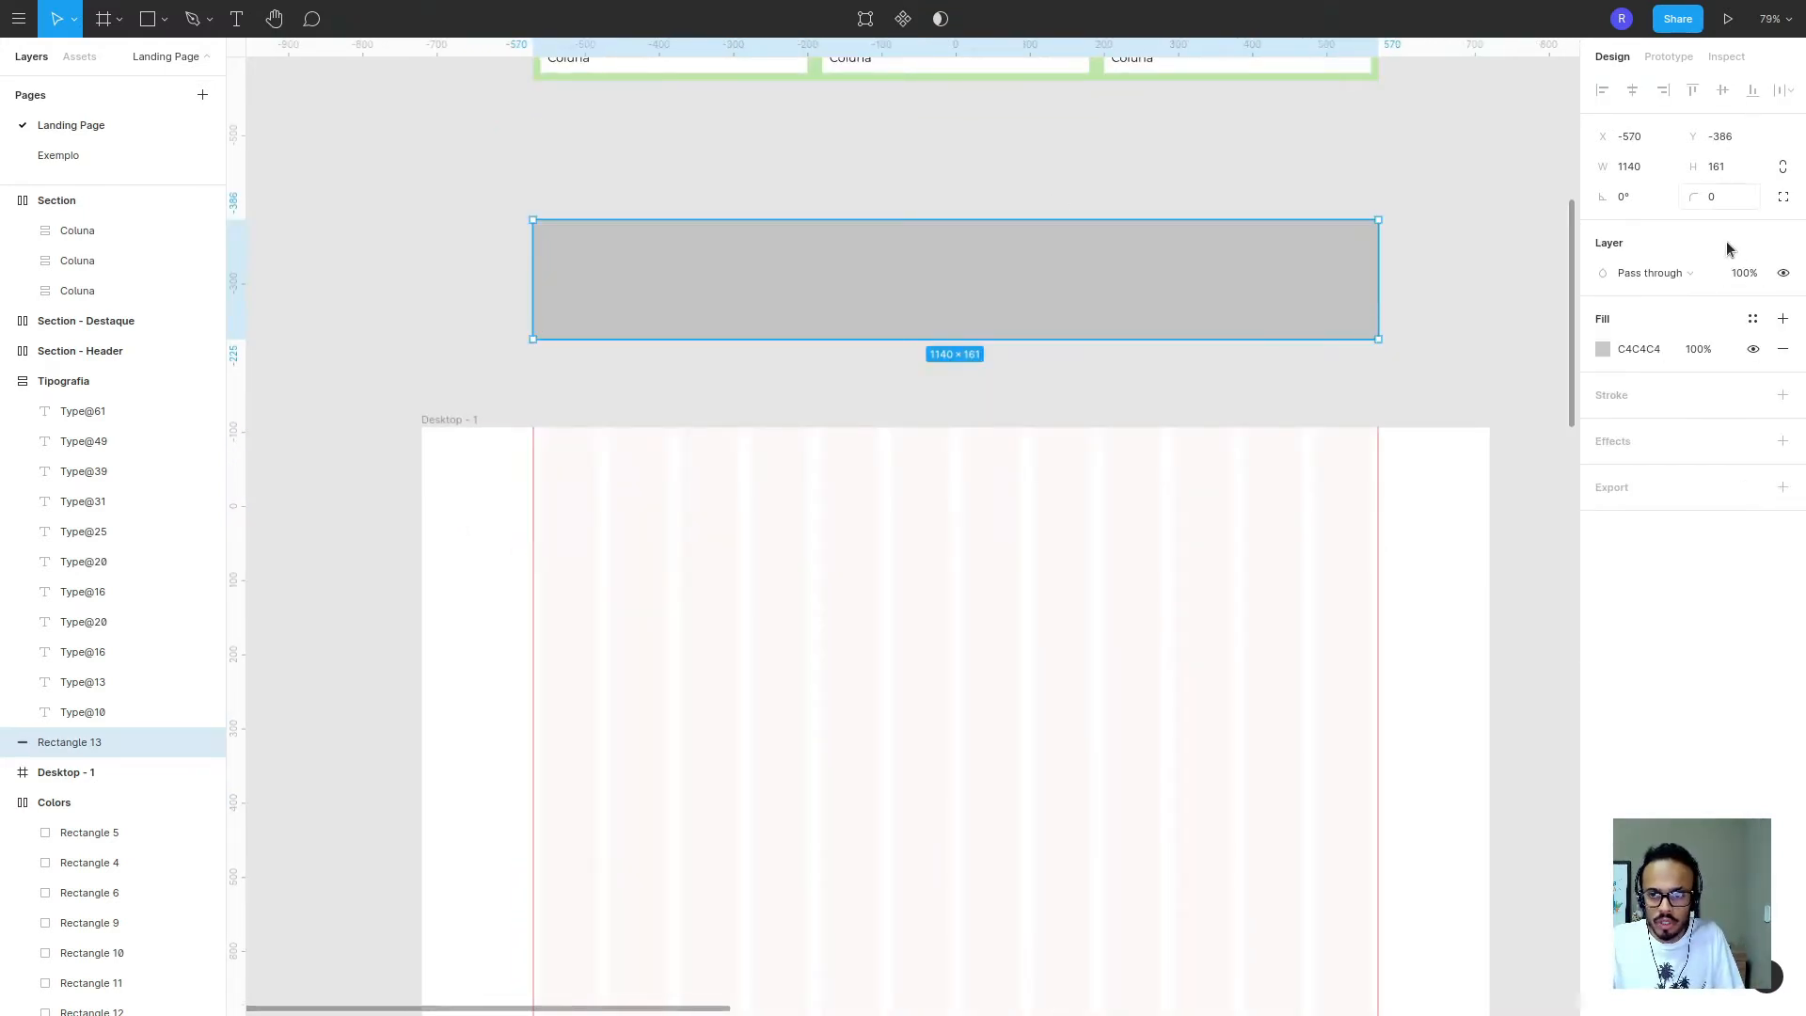
click(907, 122)
click(960, 306)
key(ctrl+d)
drag(1056, 302, 1086, 202)
shift+click(1036, 304)
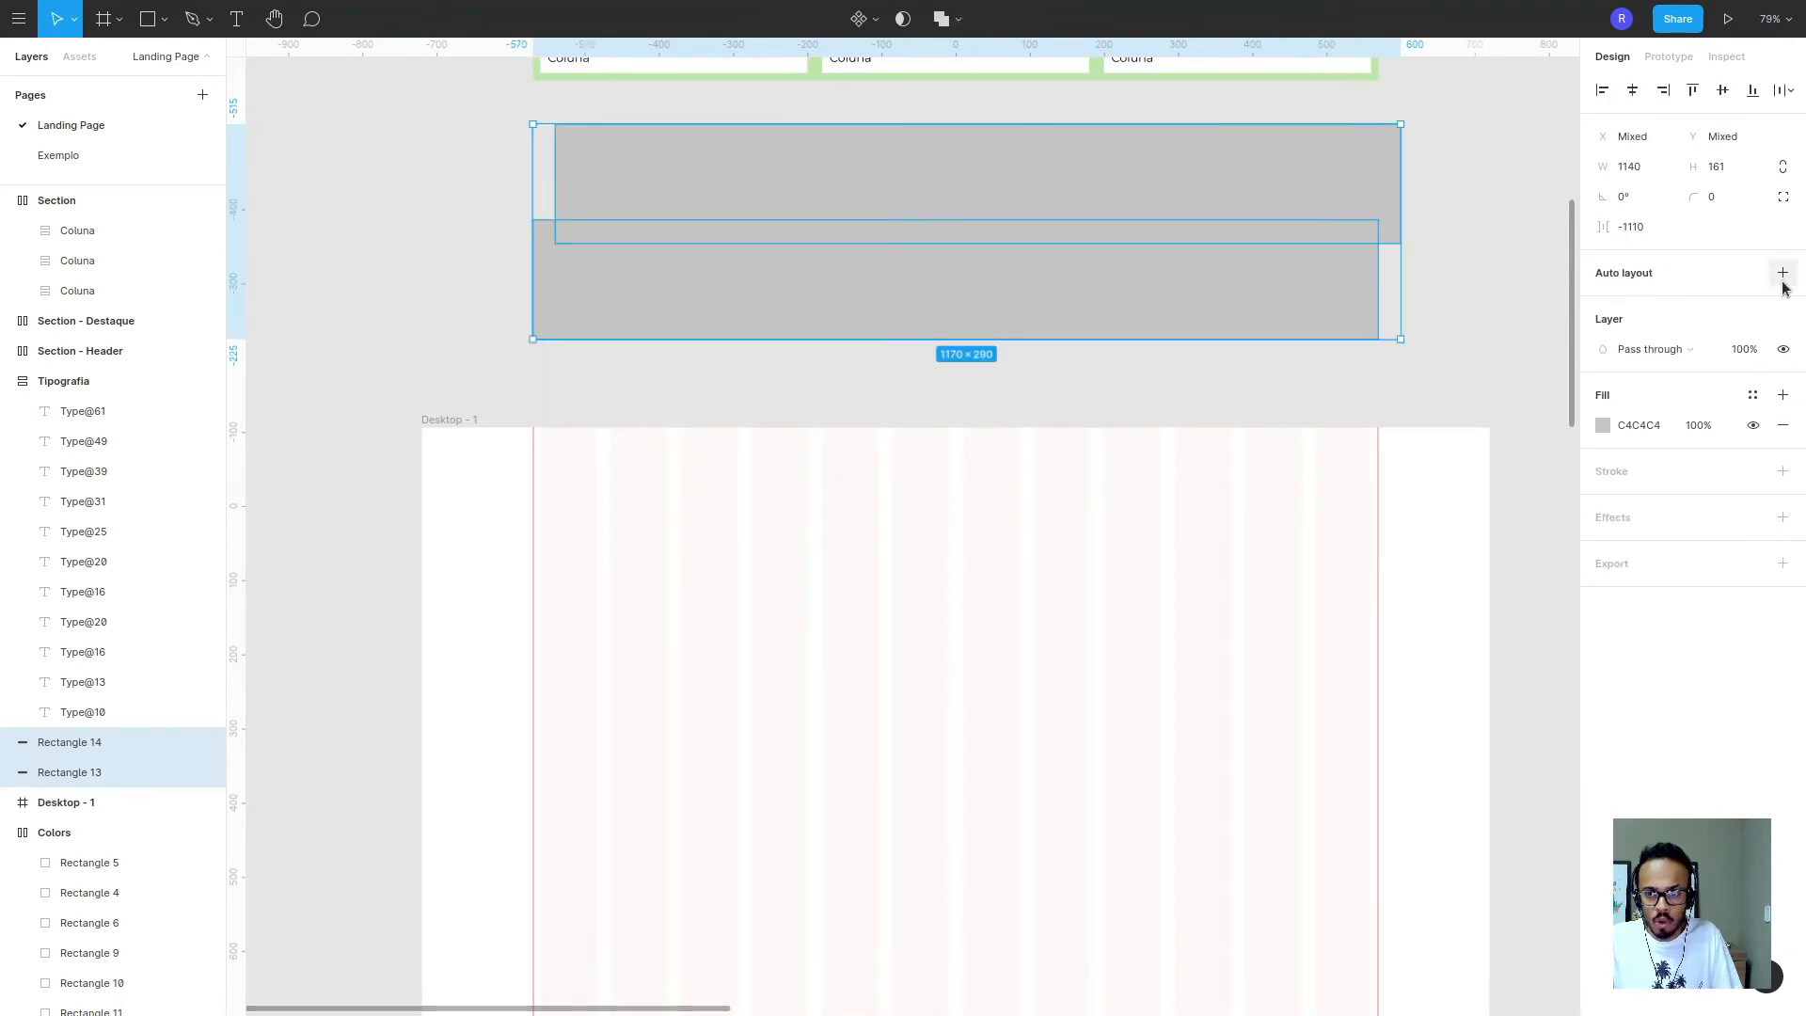
click(1451, 278)
click(983, 166)
key(Delete)
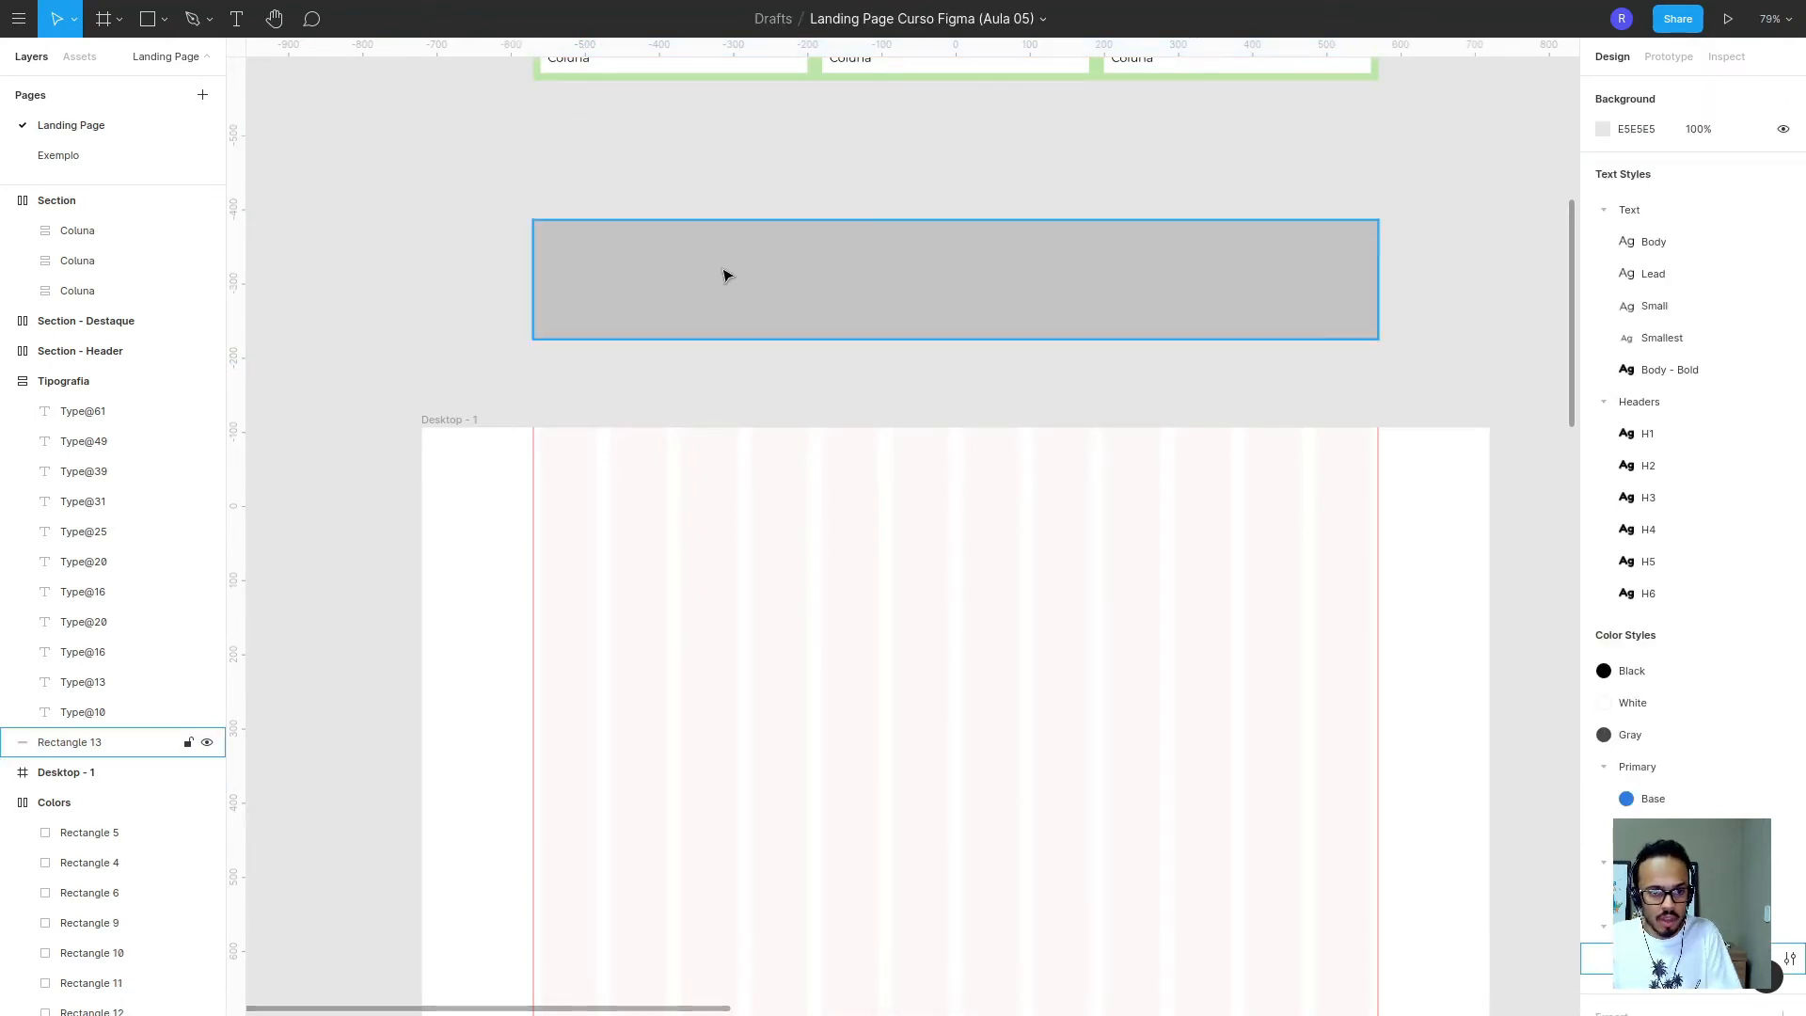
- Wrap the single grey rectangle above Desktop - 1 in an auto layout frame
click(787, 252)
right_click(713, 265)
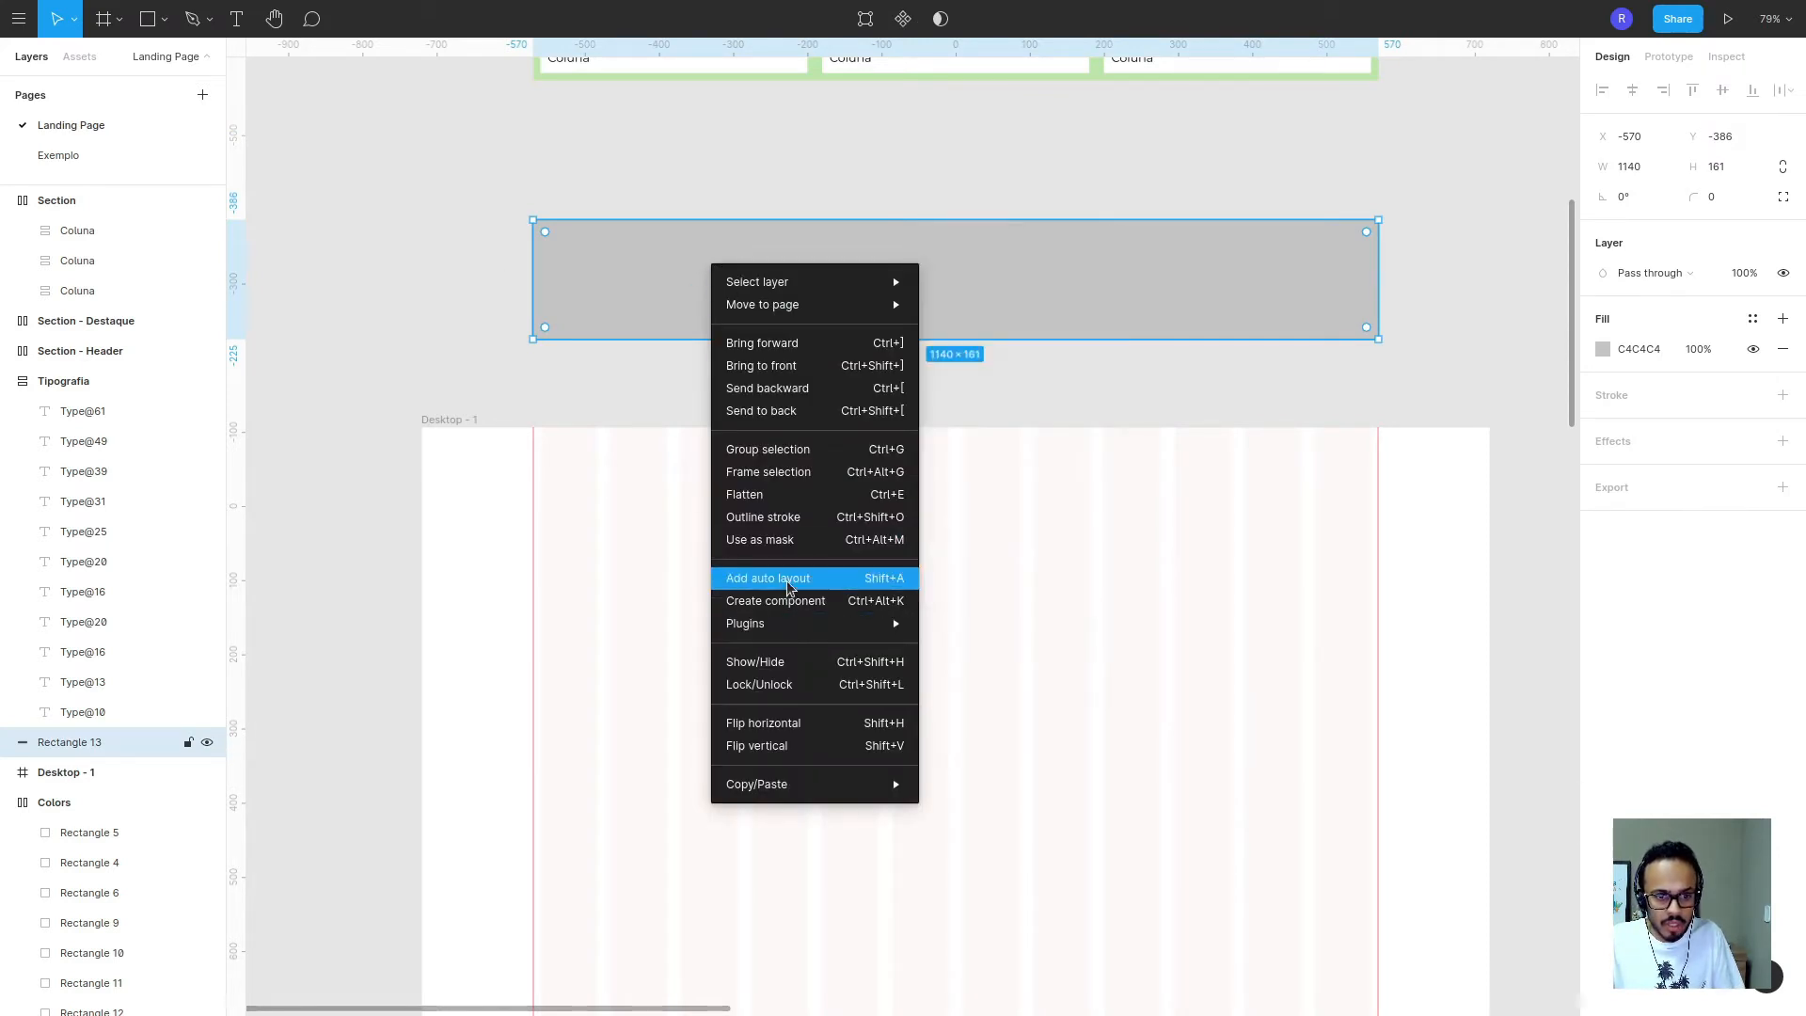
click(1102, 288)
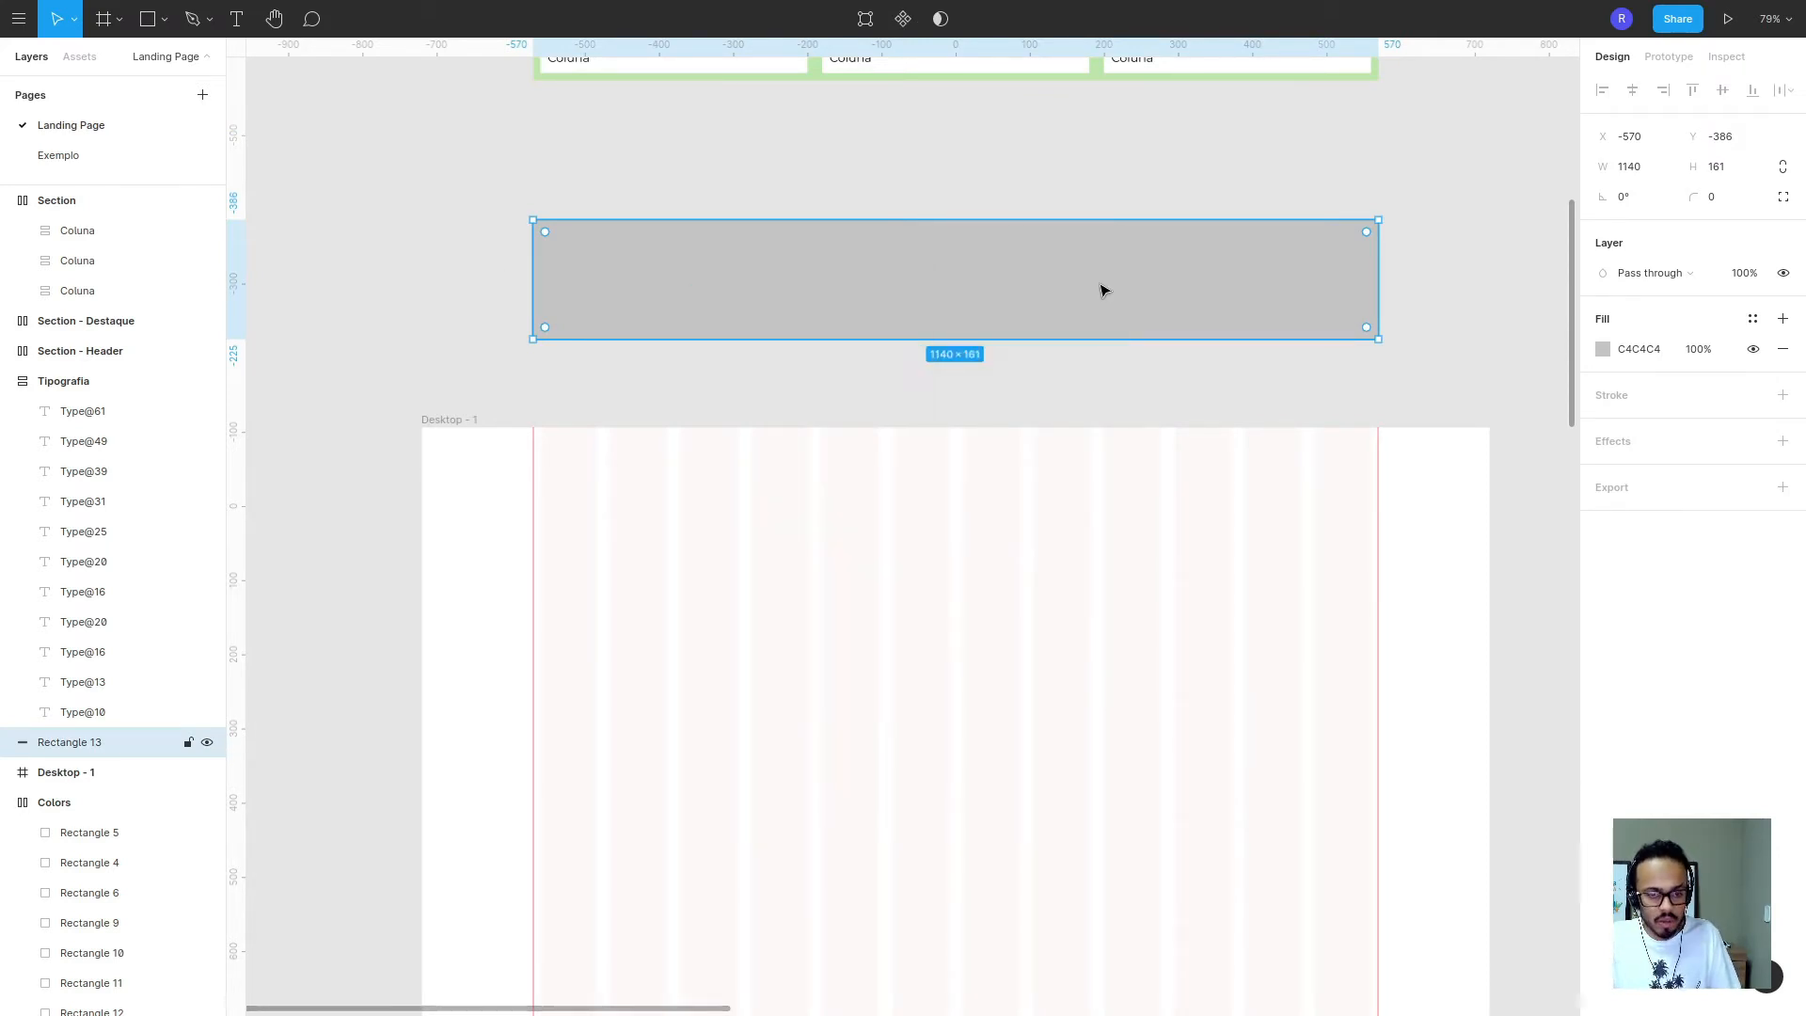
key(shift+a)
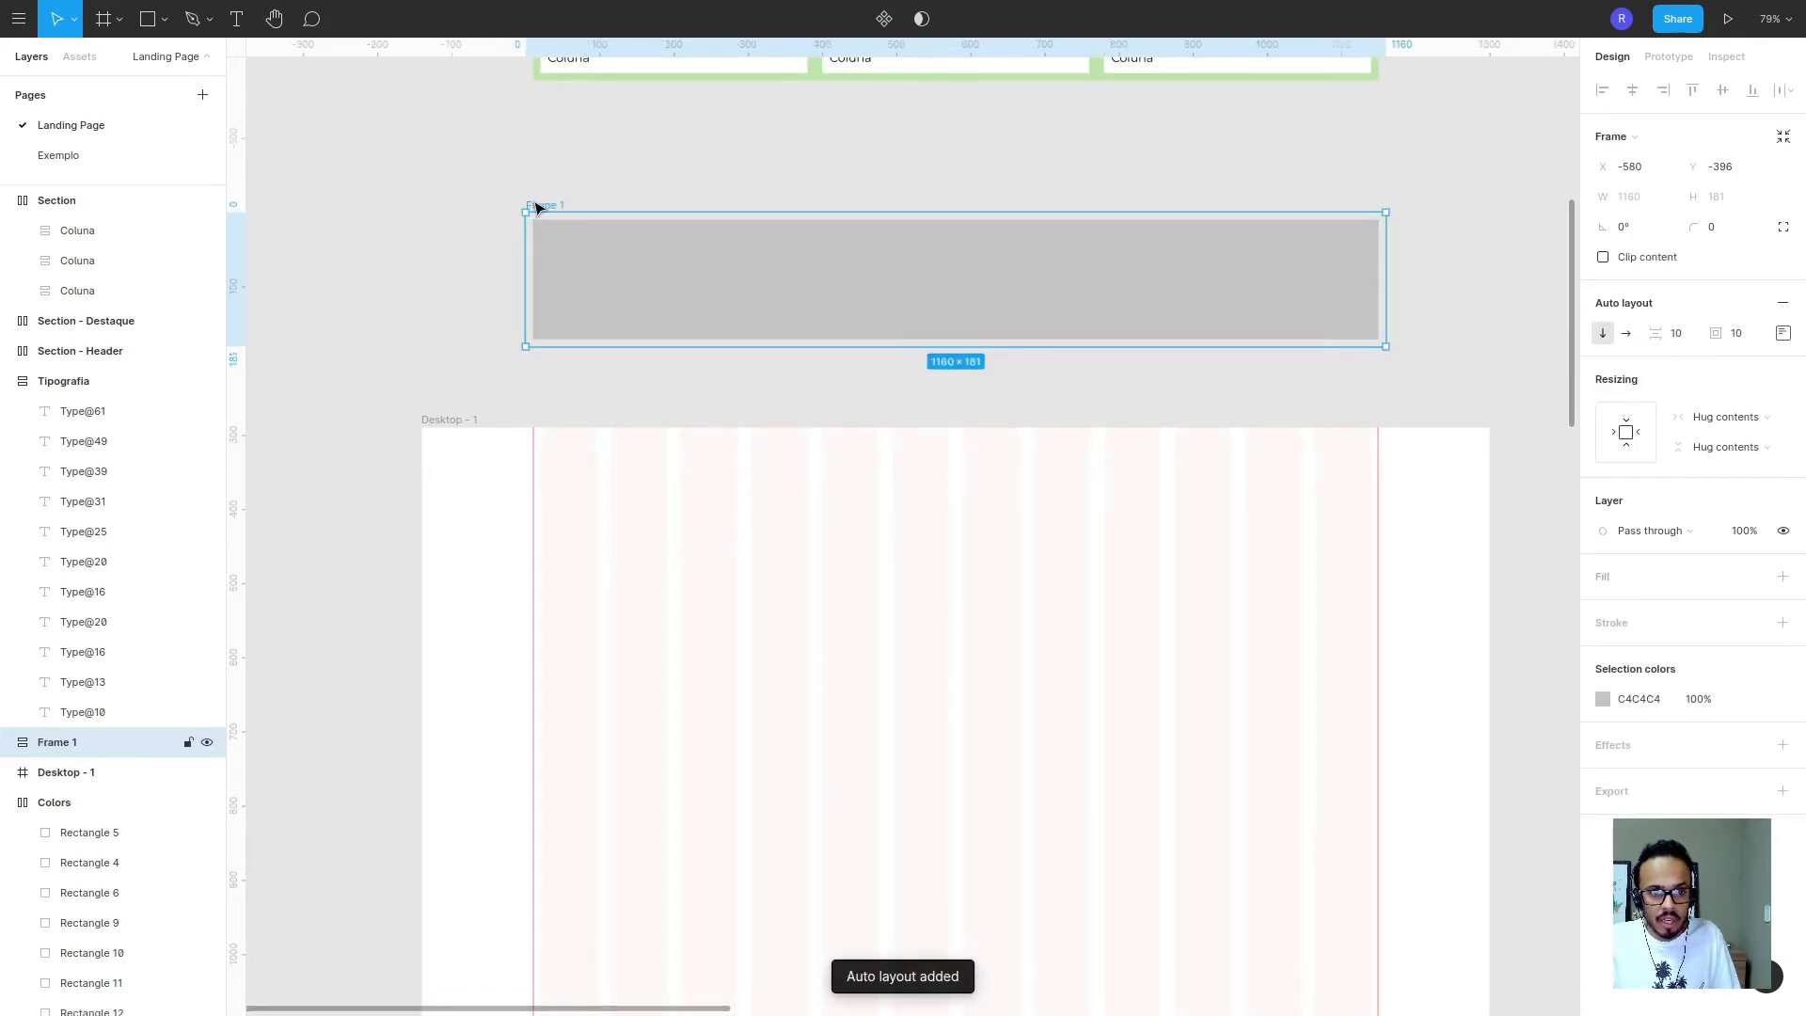
click(665, 289)
key(Escape)
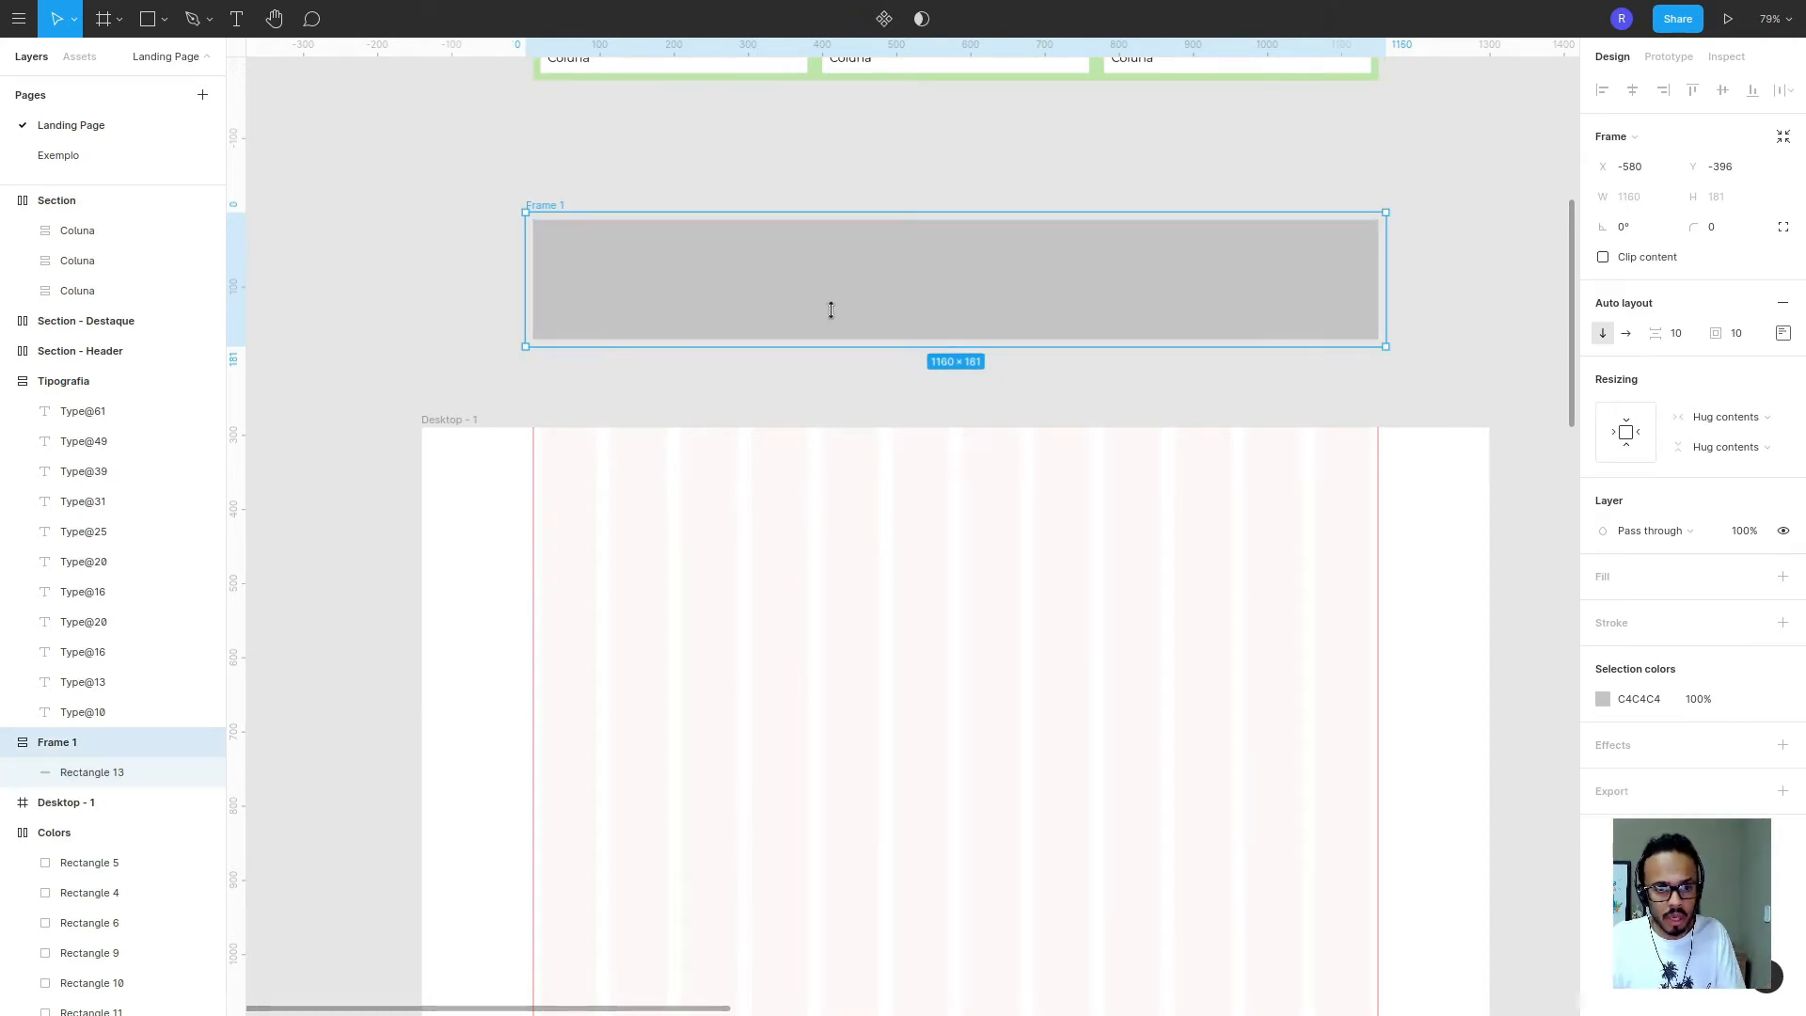
- Rename the new auto layout frame around the grey rectangle as Section
click(765, 282)
double_click(550, 209)
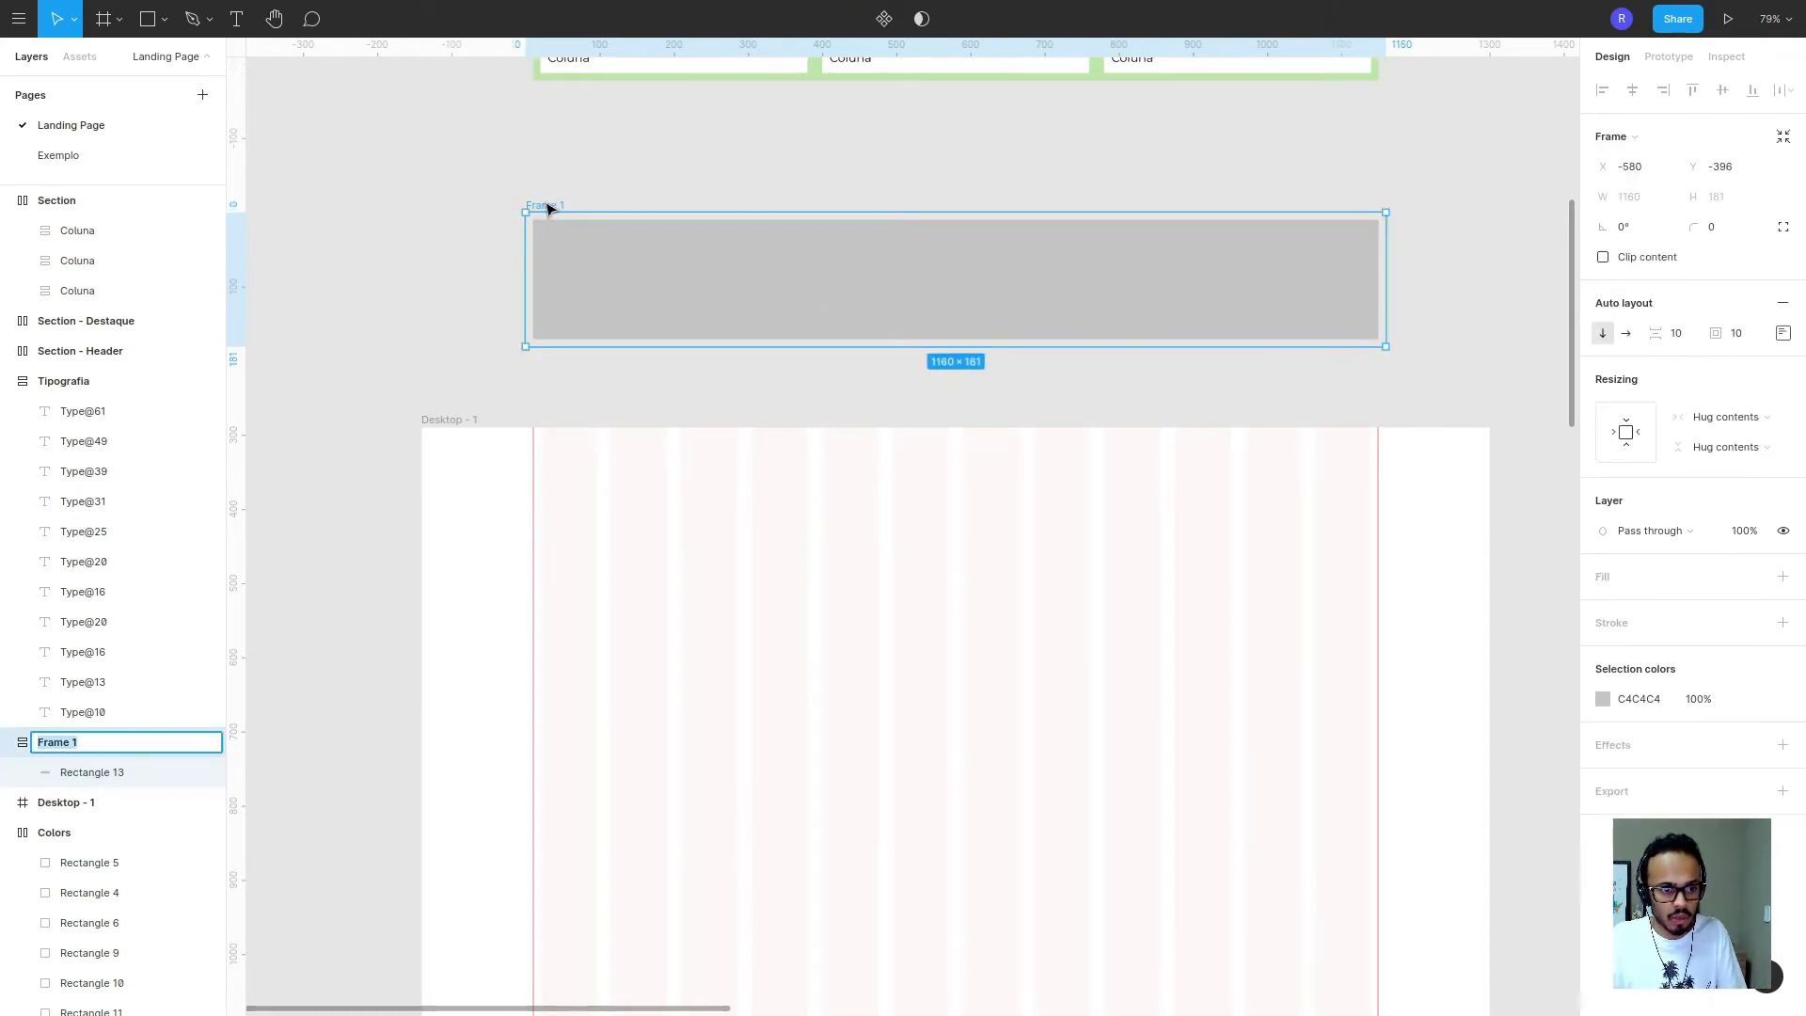
text(Section)
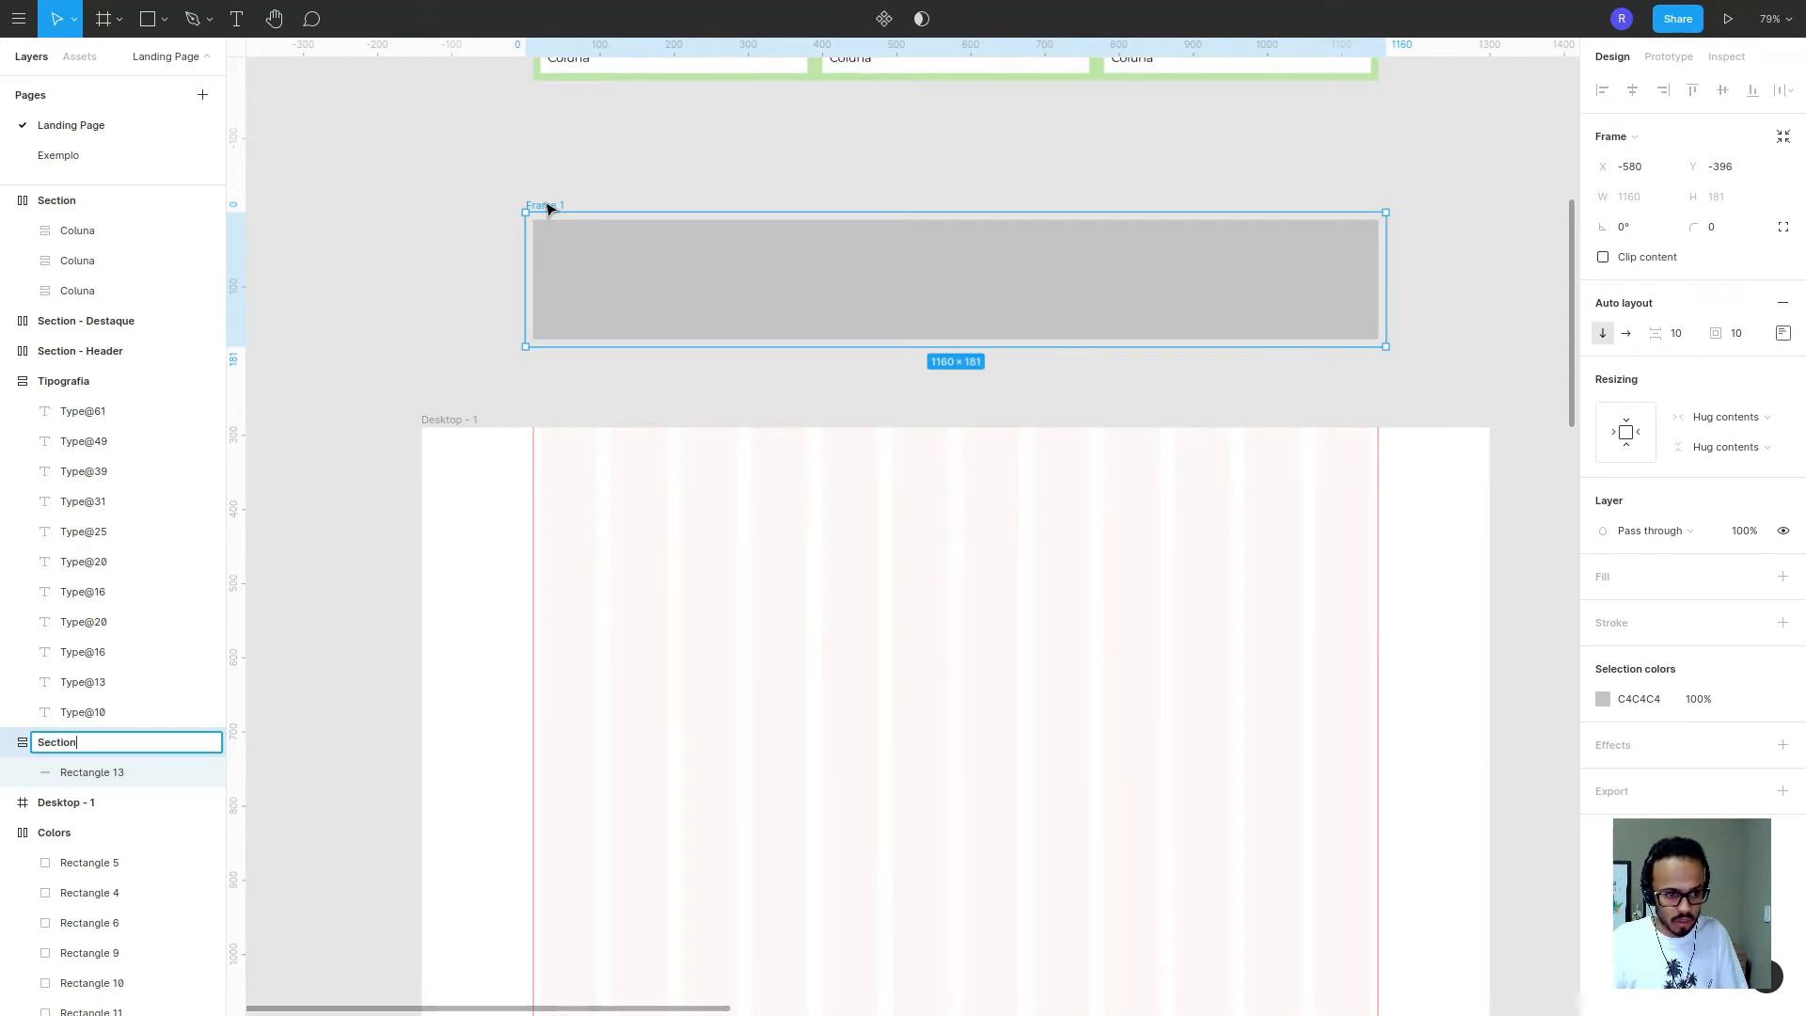
key(Return)
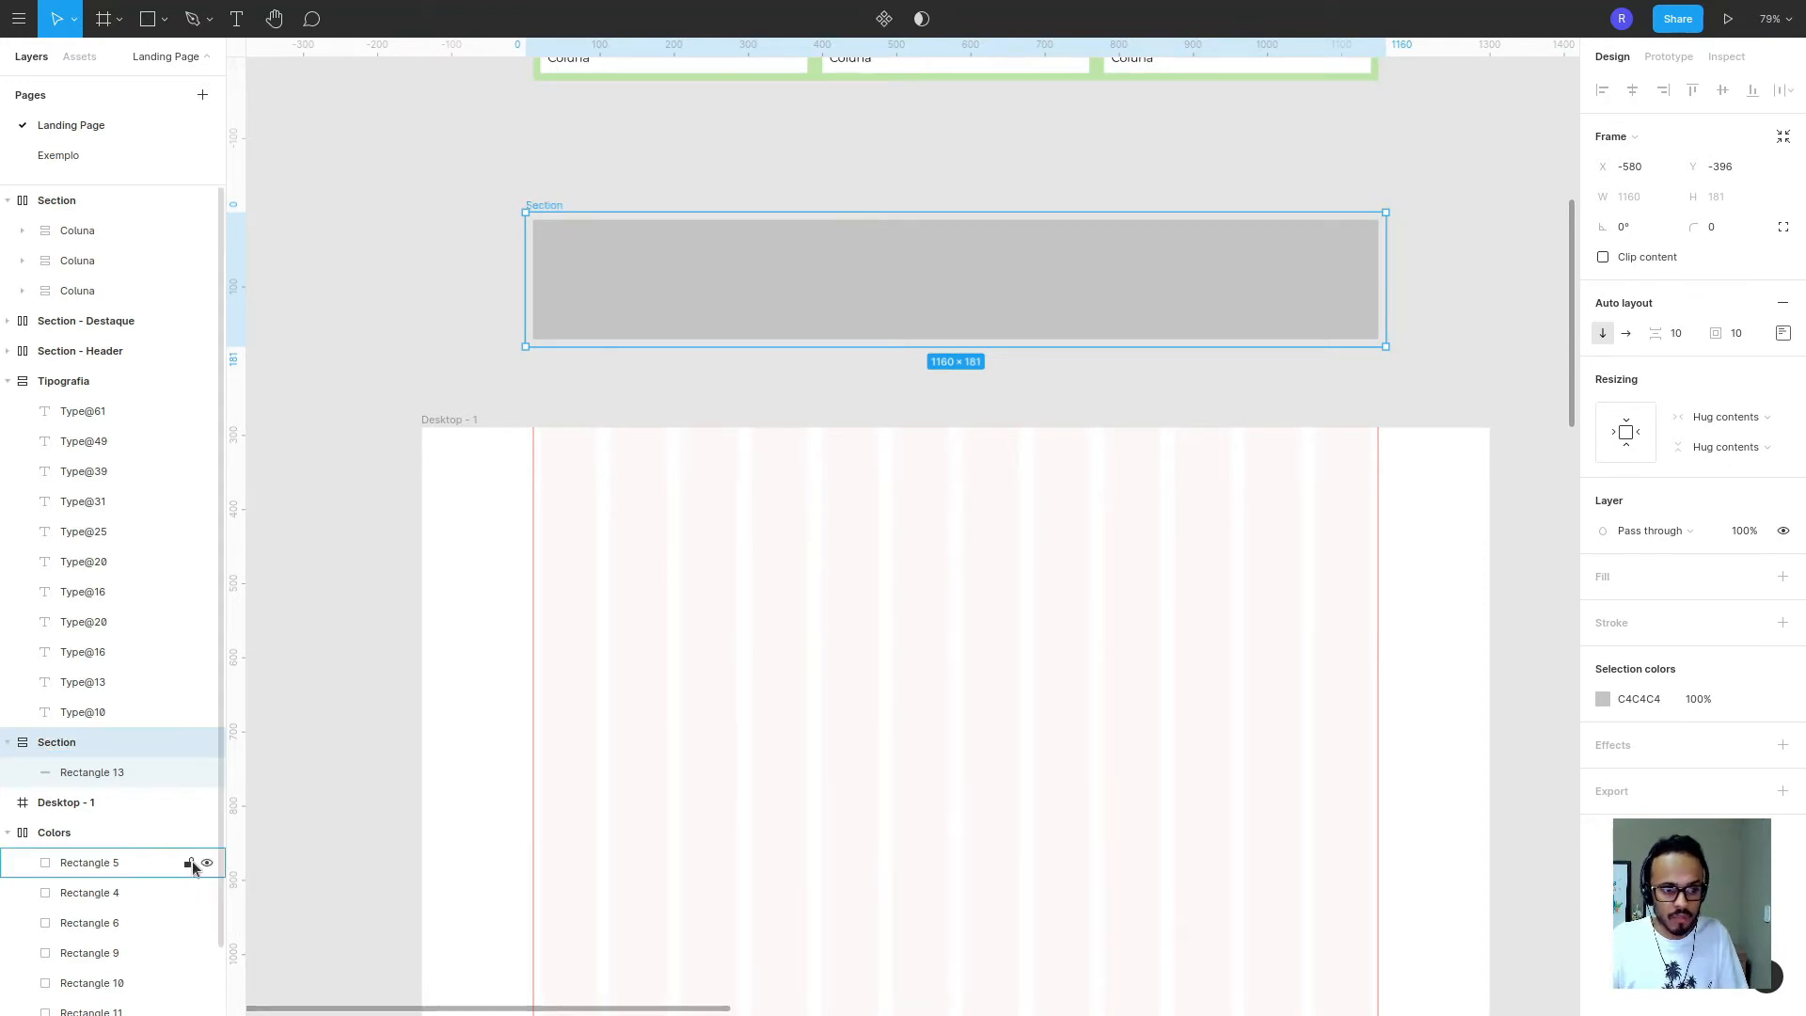
- Try duplicating the grey rectangle inside the vertical Section frame, and delete the copy
click(140, 772)
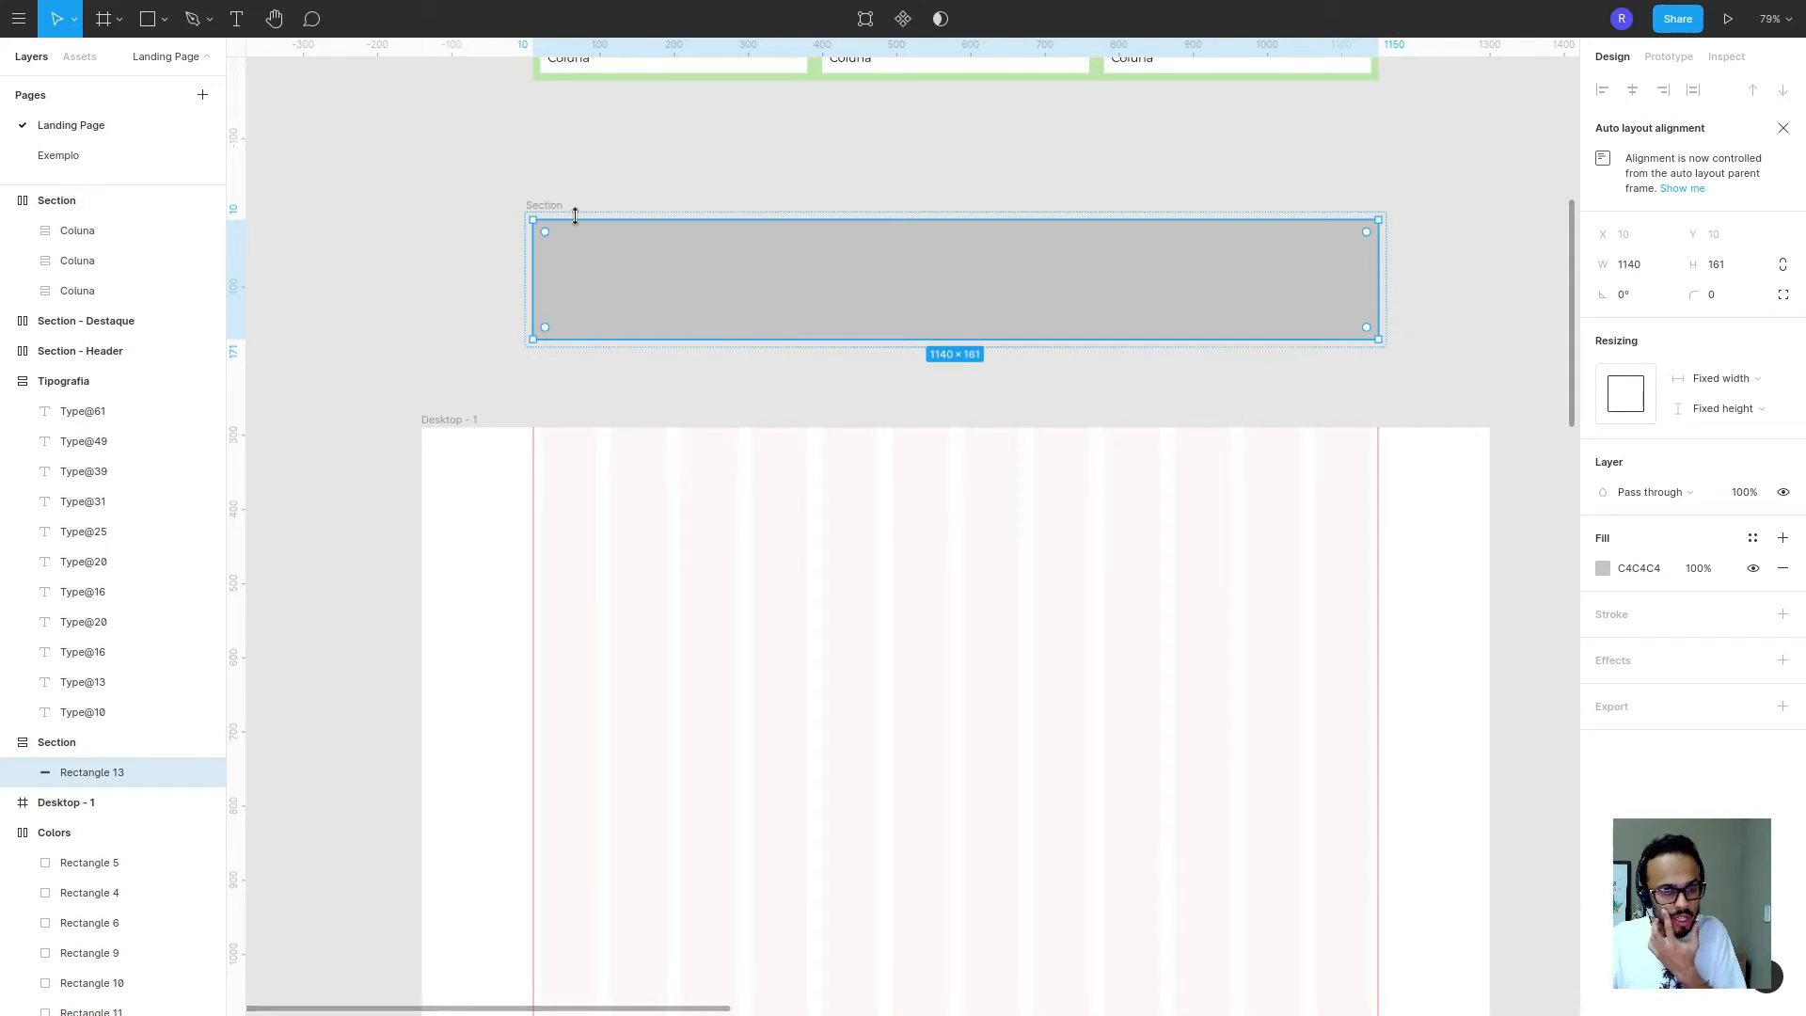
click(544, 205)
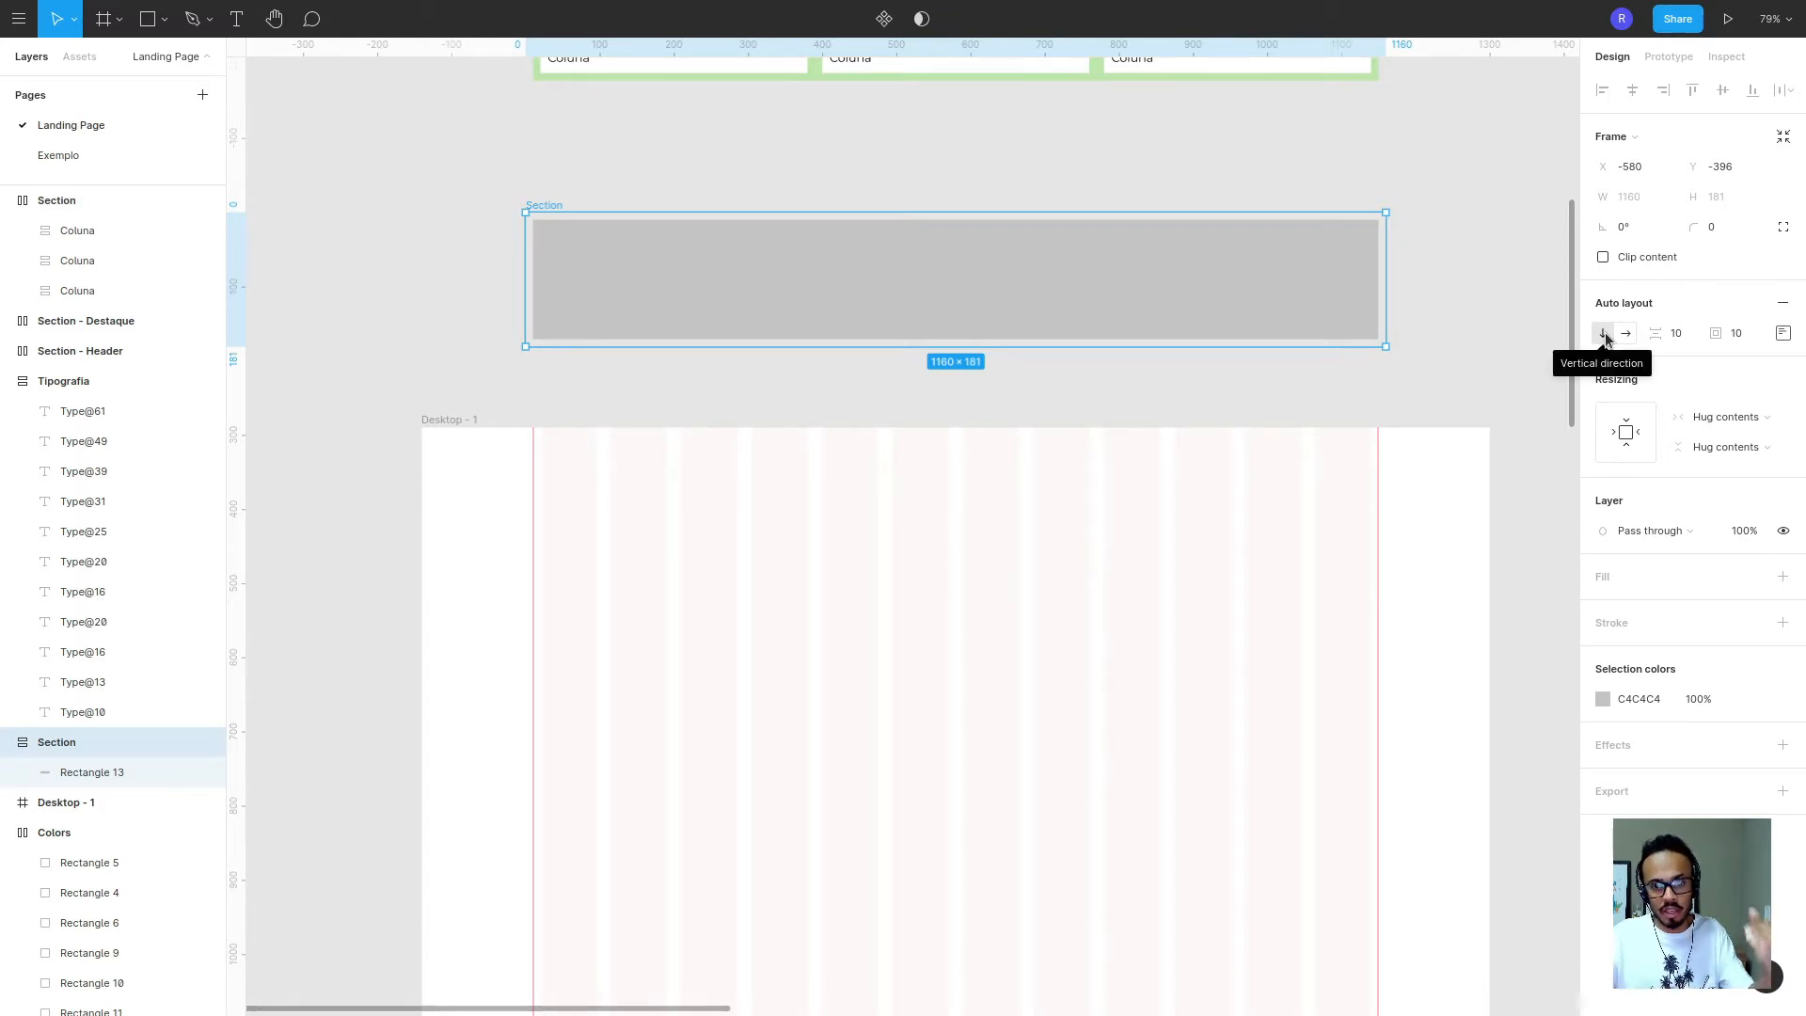
click(743, 298)
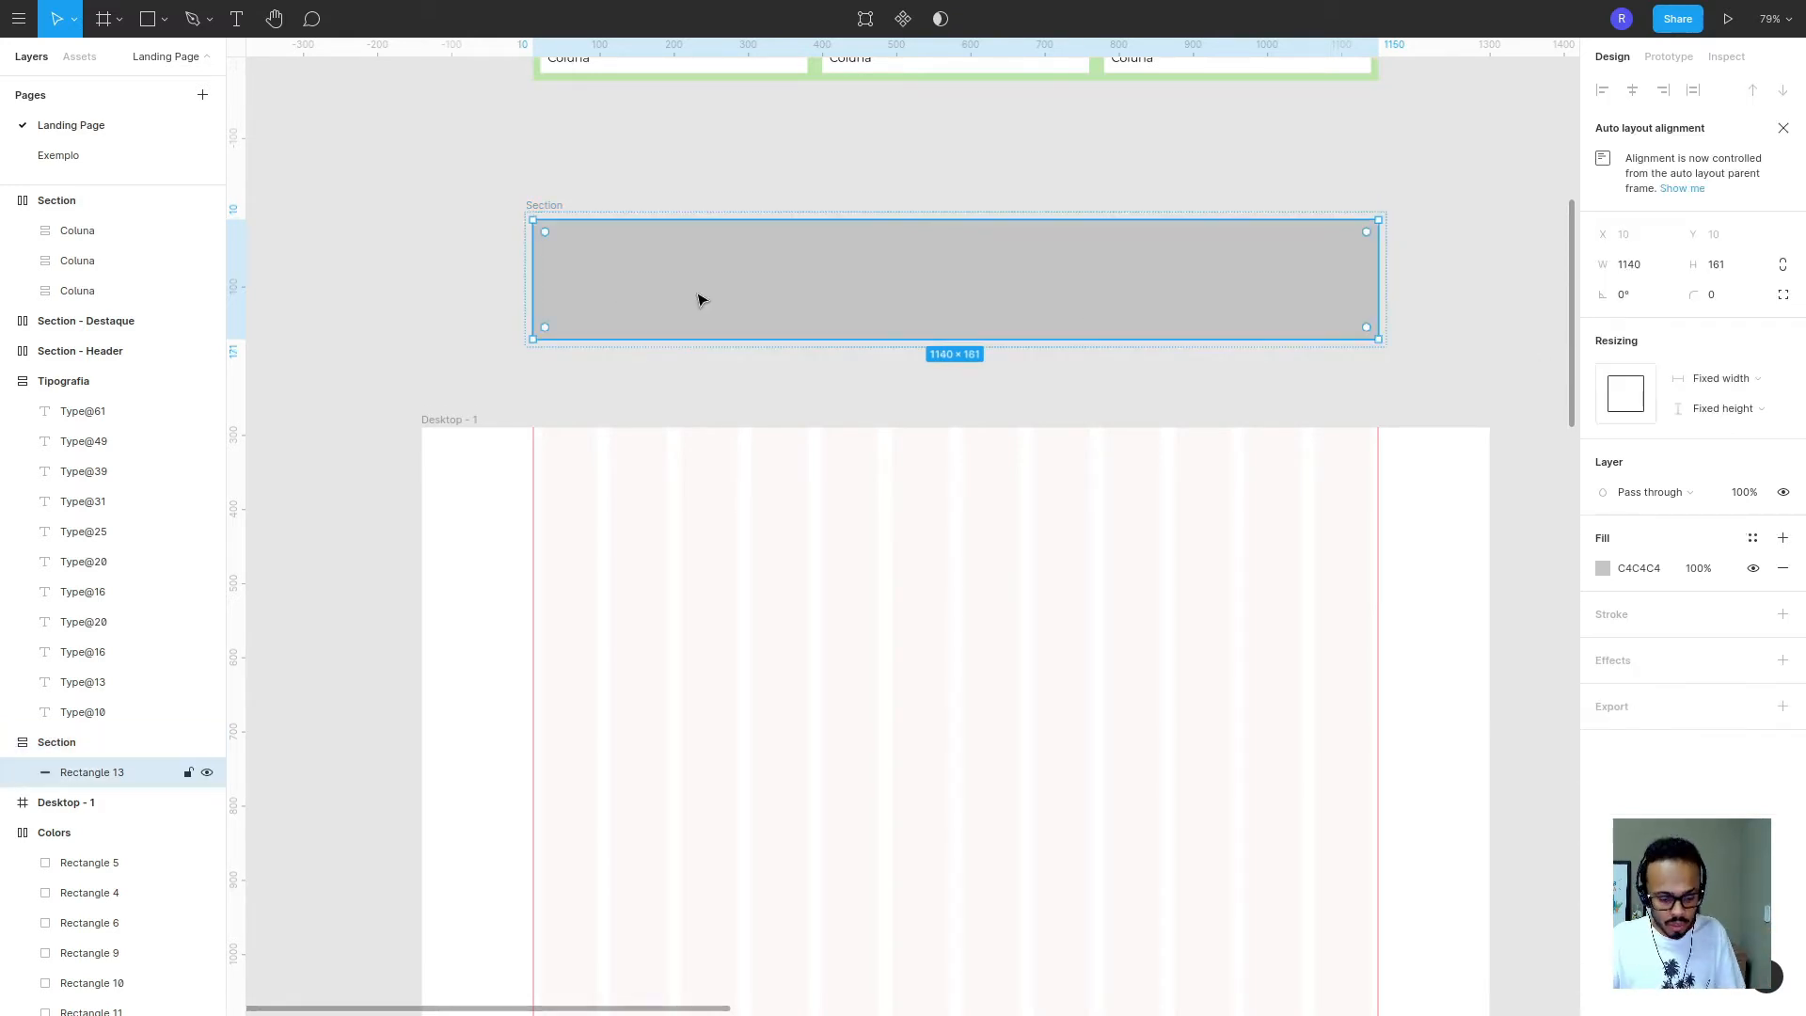
key(ctrl+d)
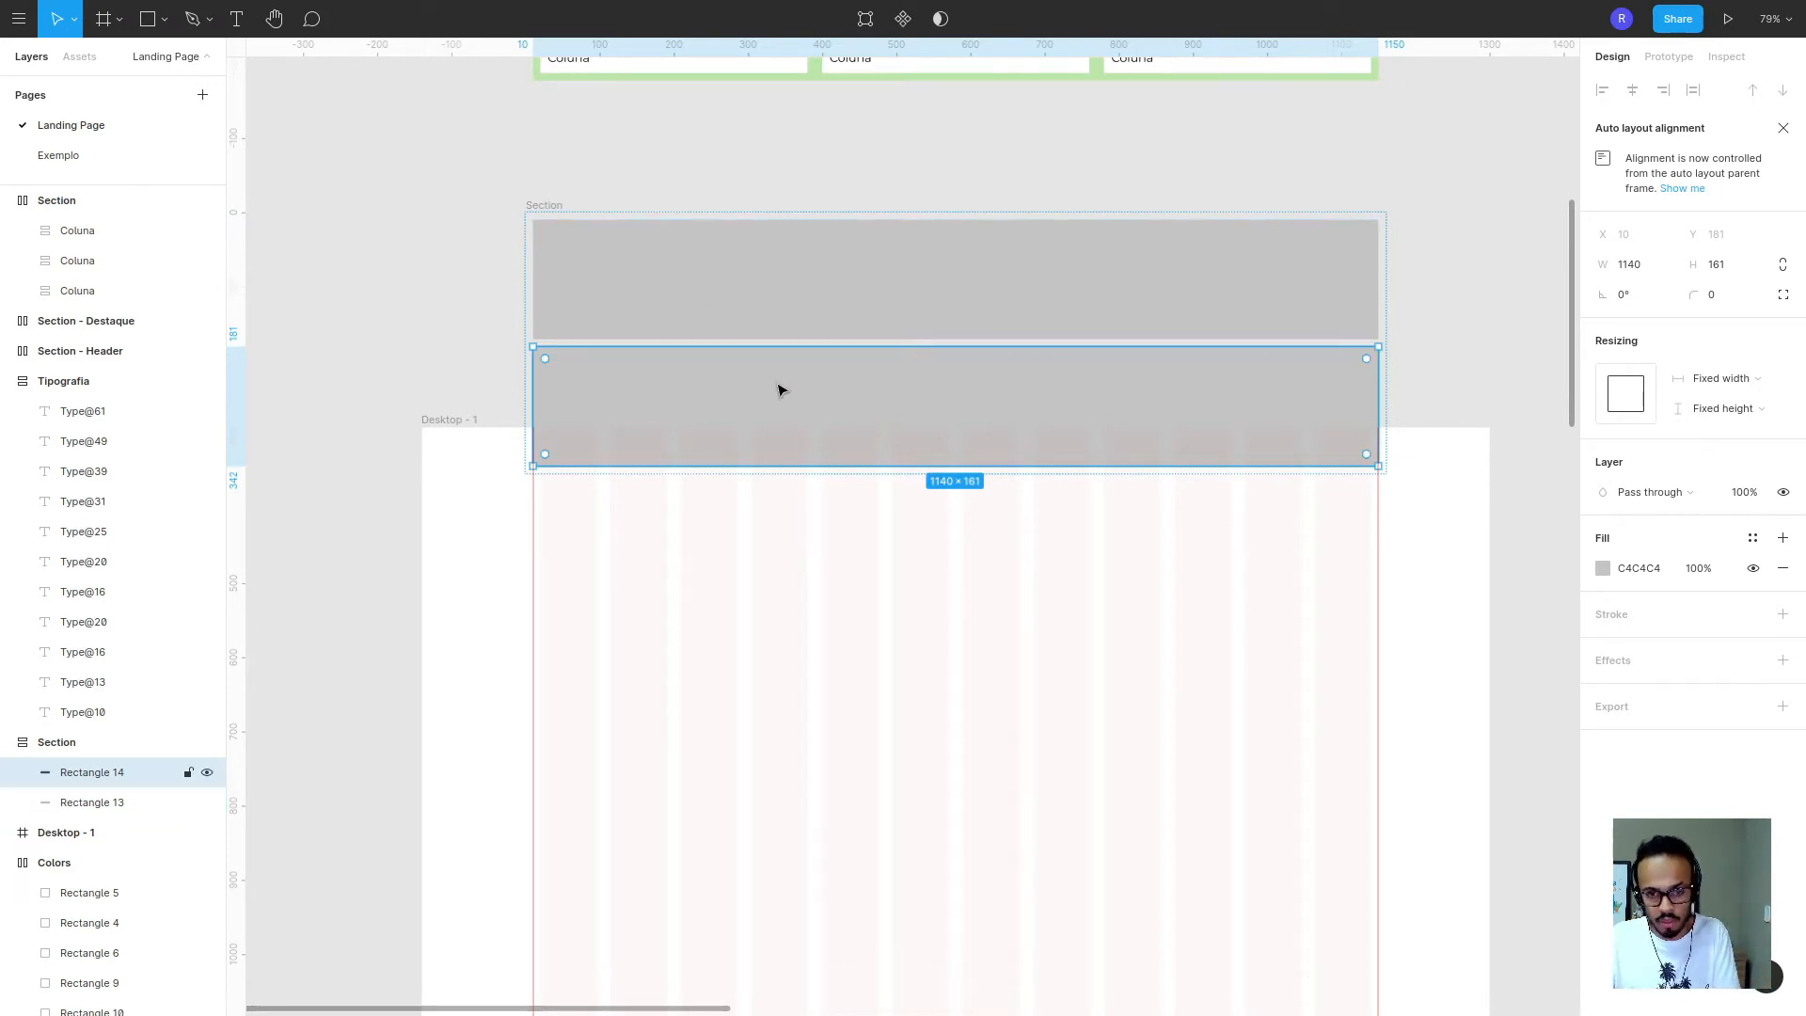
key(Delete)
click(722, 294)
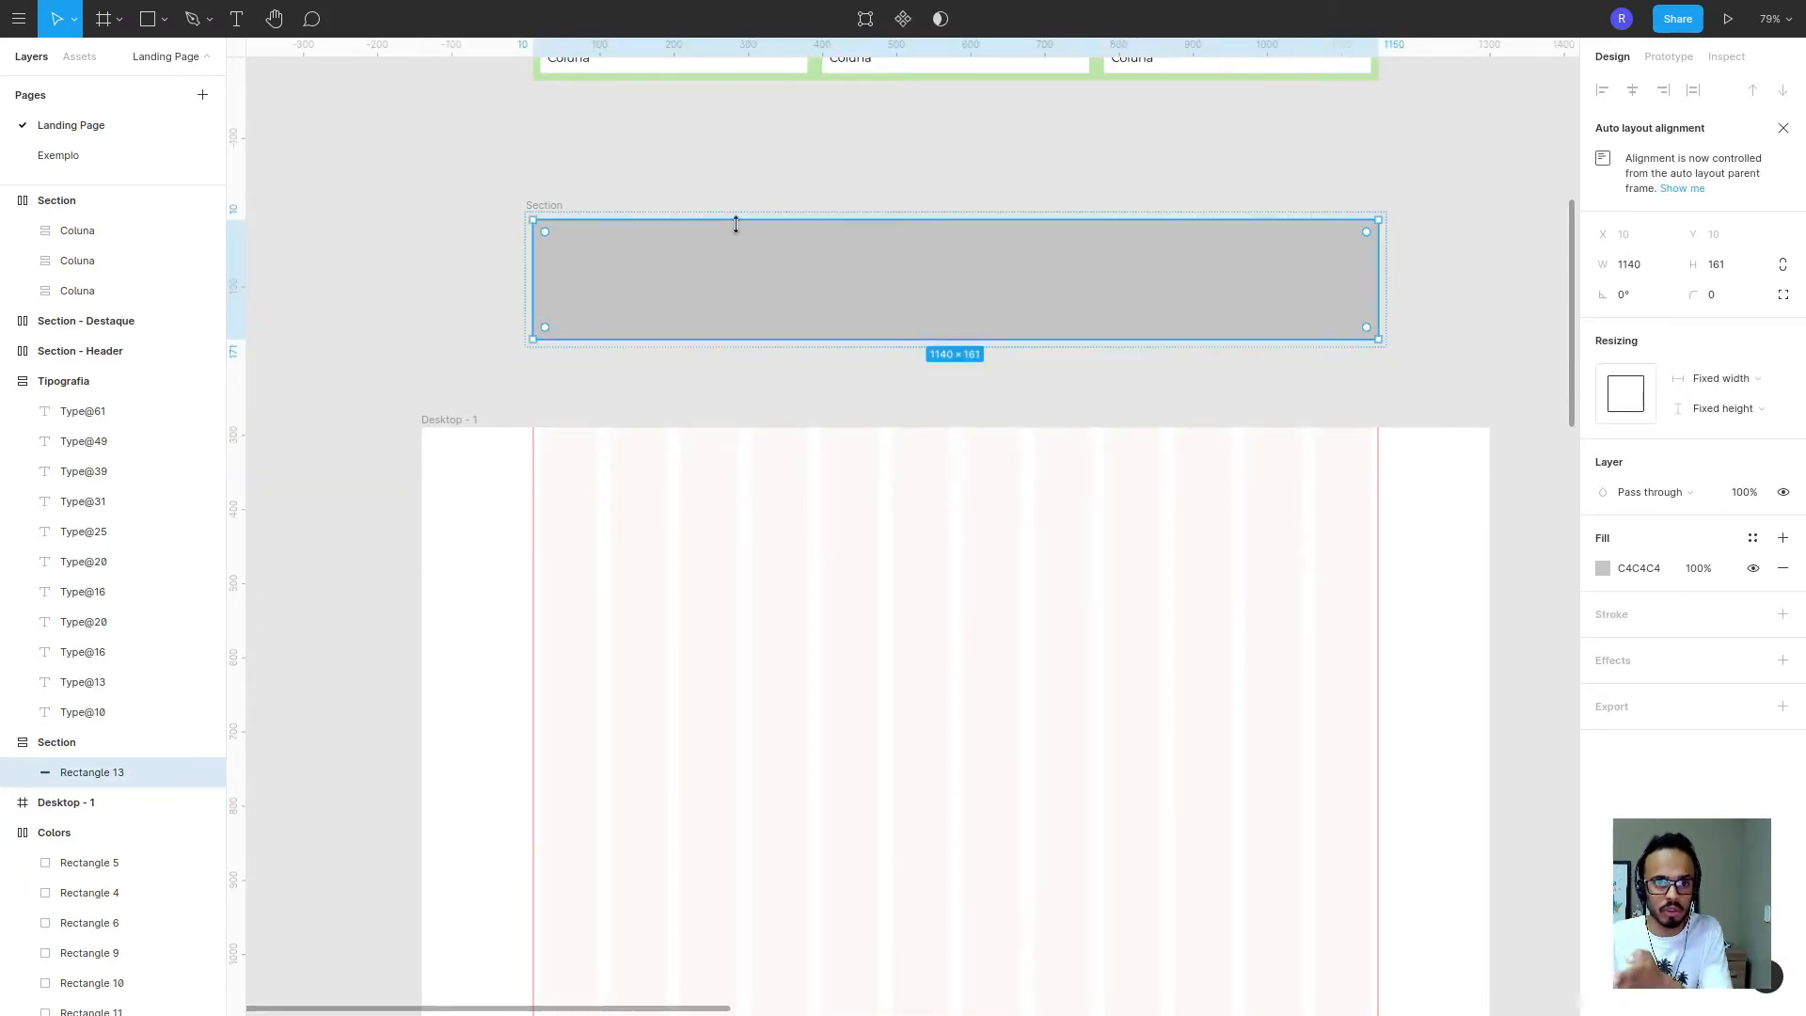
- Set the grey Section's auto layout to horizontal direction, with 0 spacing between items and 0 padding
scroll(734, 221, up, 3)
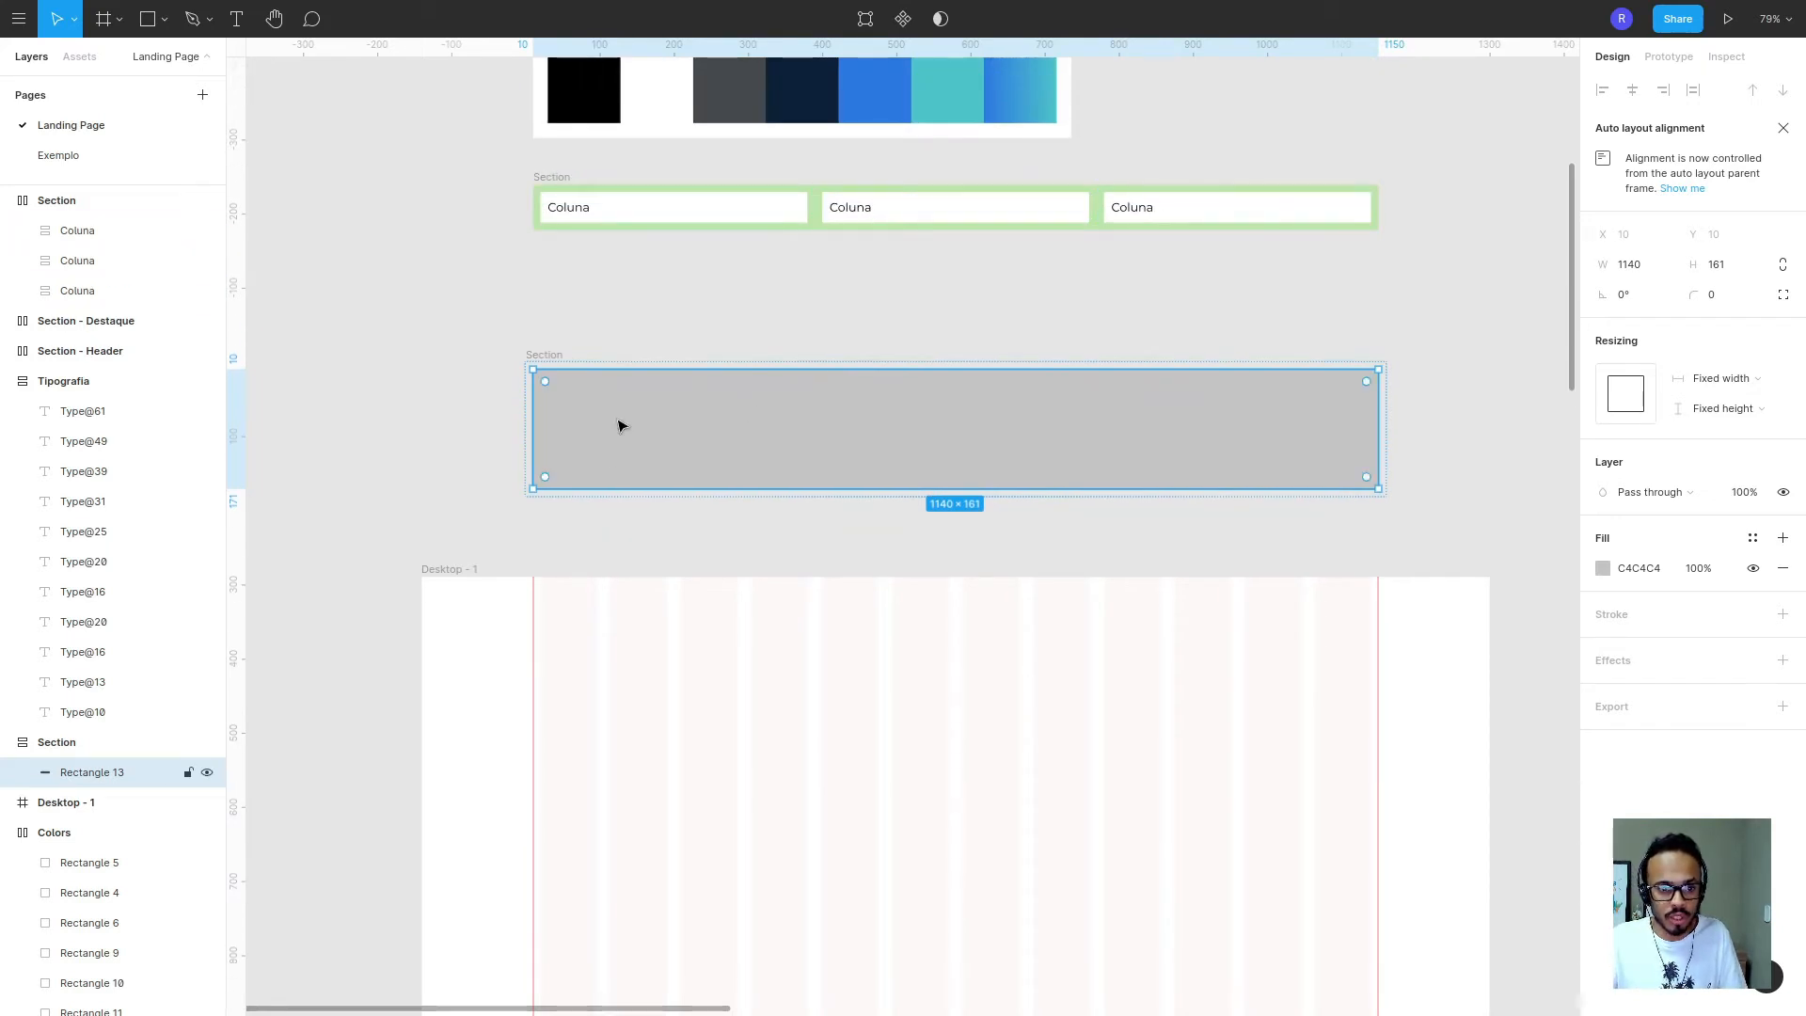
click(560, 356)
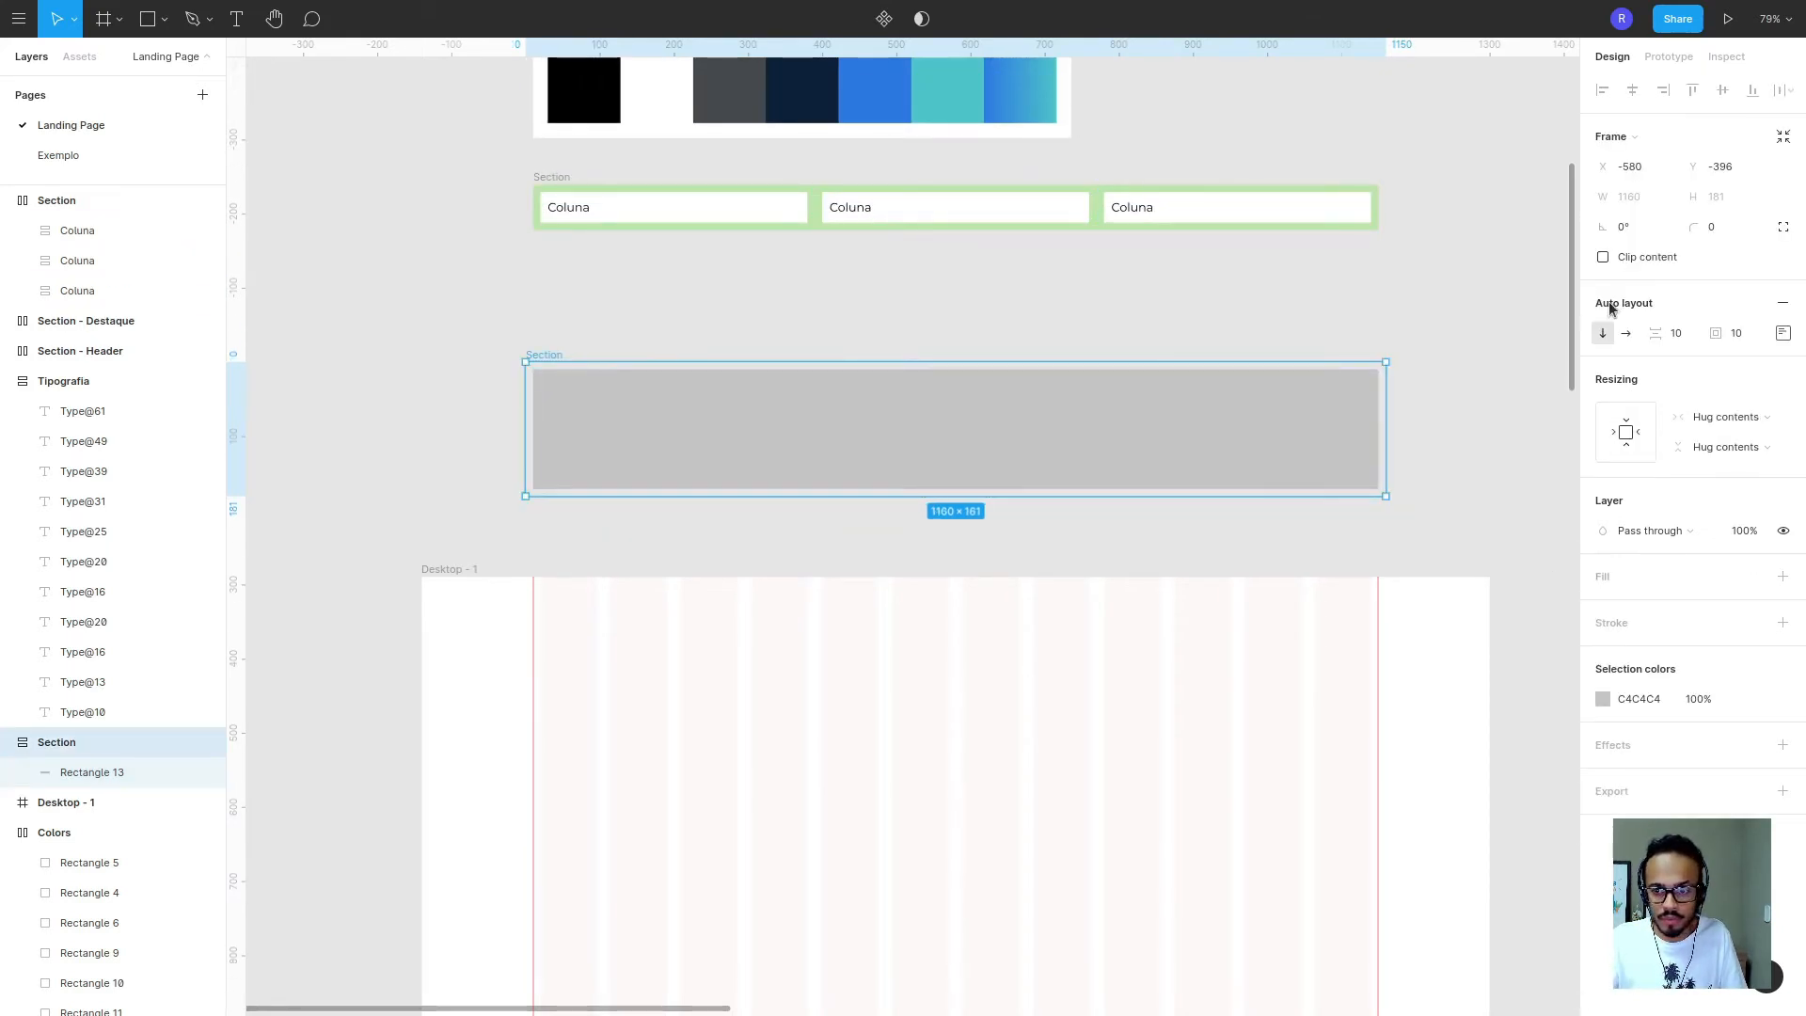
click(1627, 336)
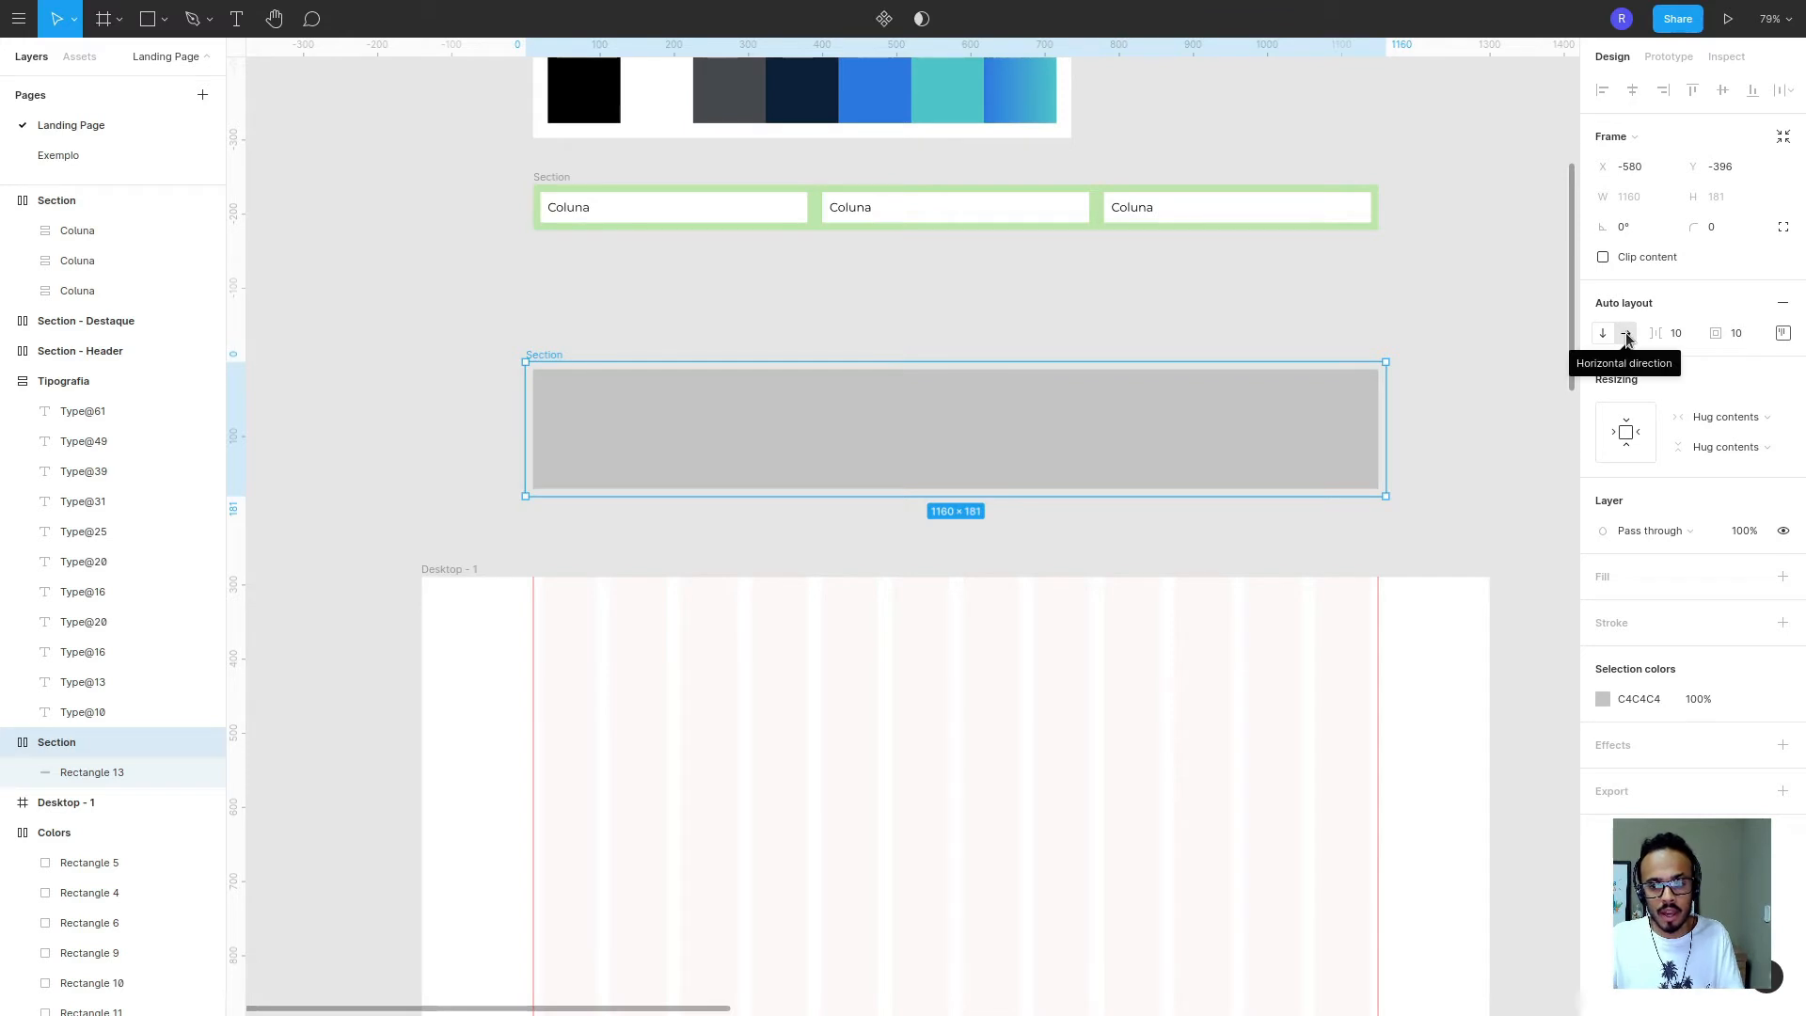
click(1678, 335)
key(Return)
click(1737, 335)
text(0)
key(Return)
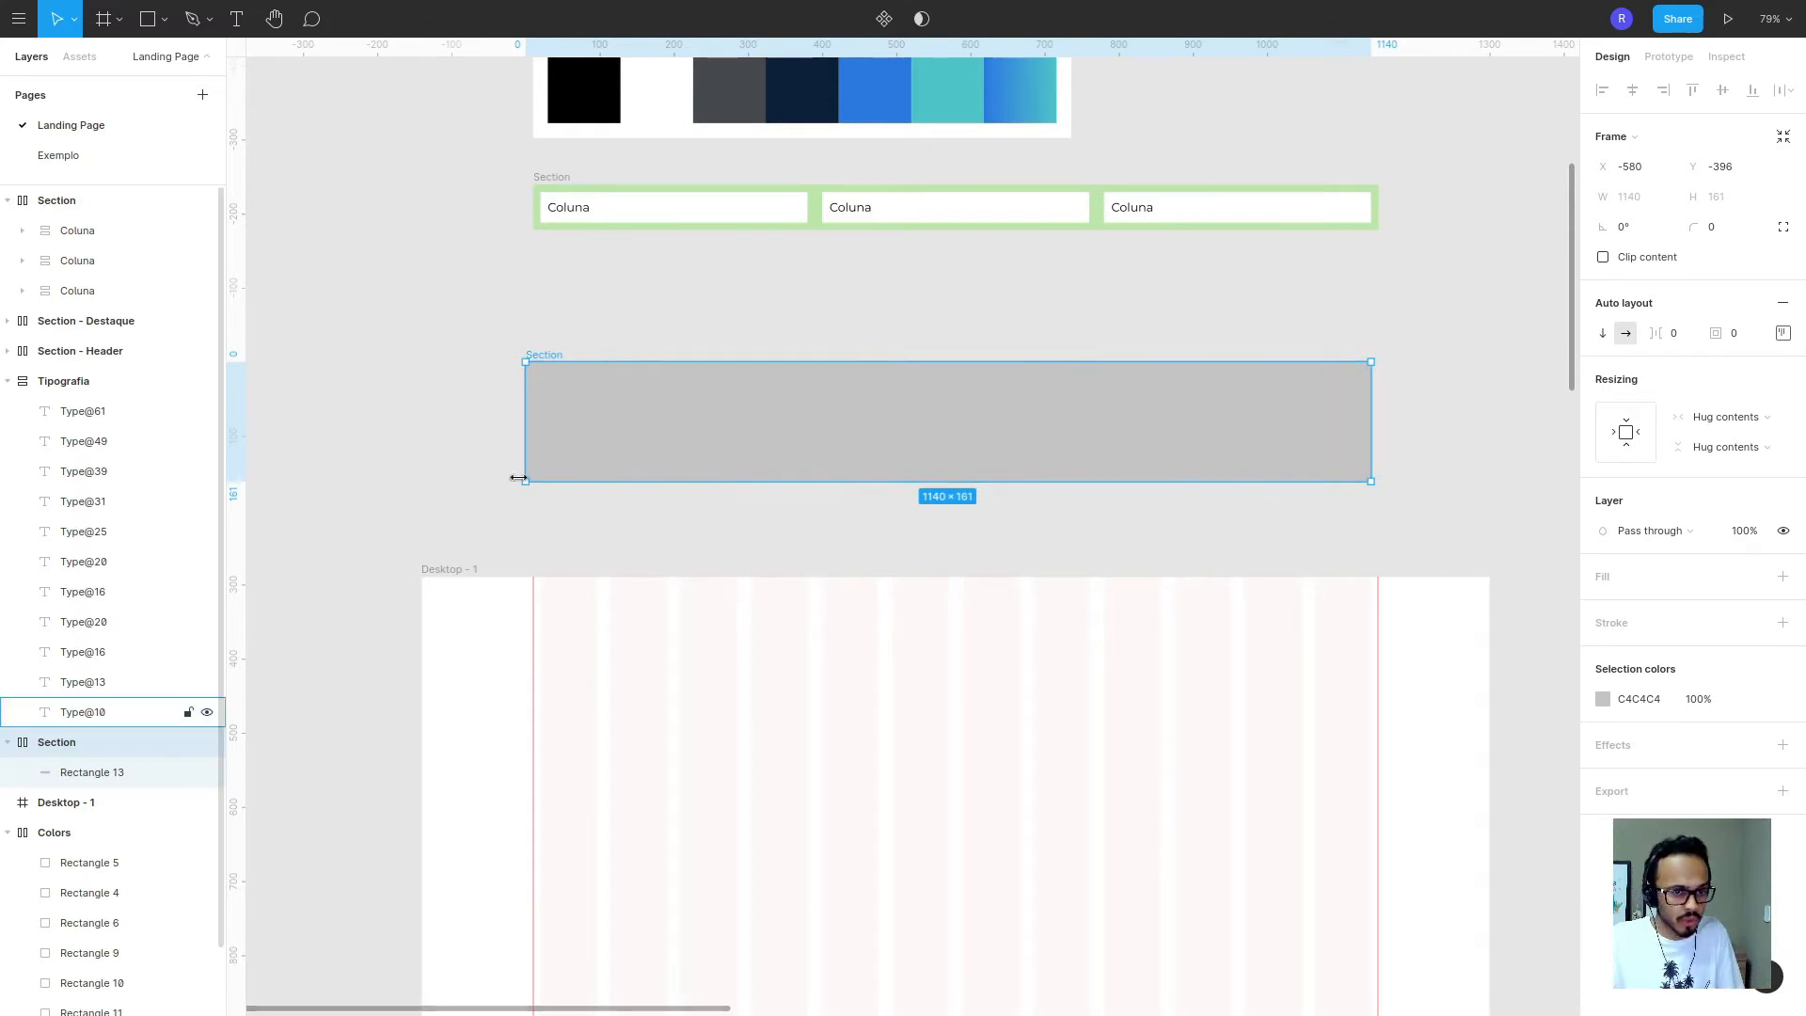
- Following the three-column Section as reference, set the grey Section's horizontal resizing to Fixed width with its height on Hug contents
click(682, 207)
click(955, 208)
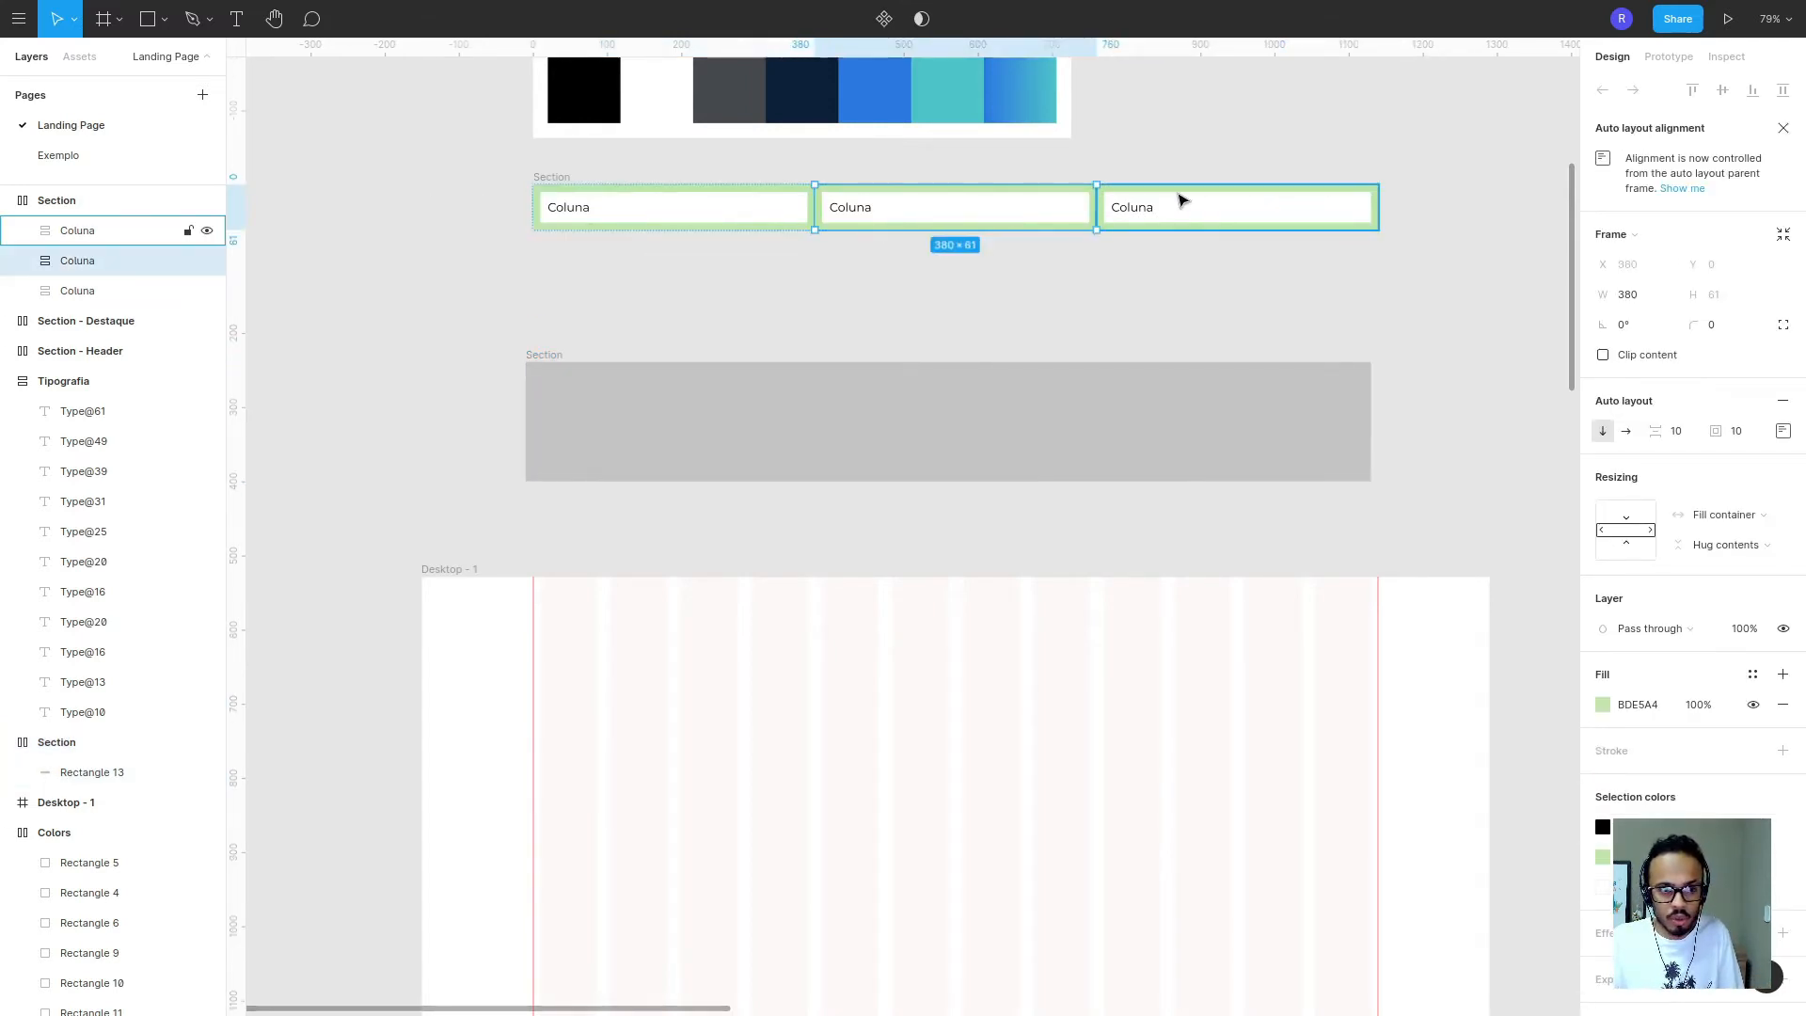
click(1181, 201)
click(110, 198)
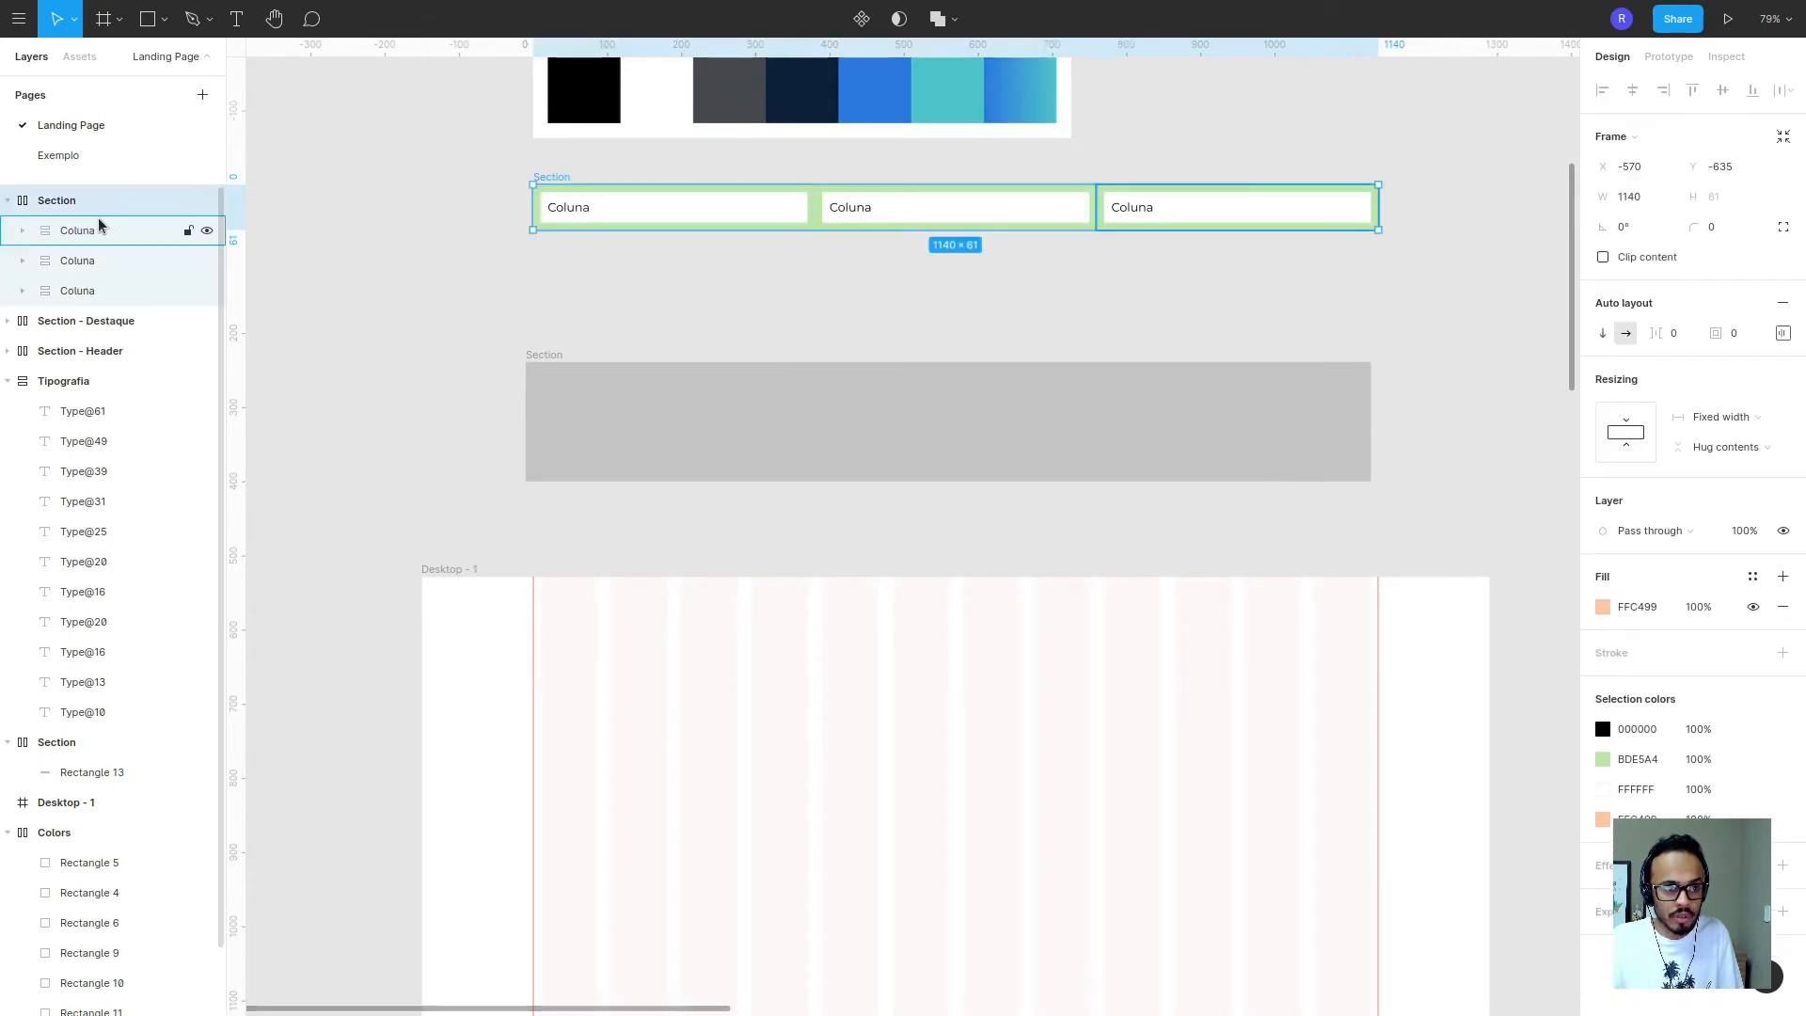
click(840, 369)
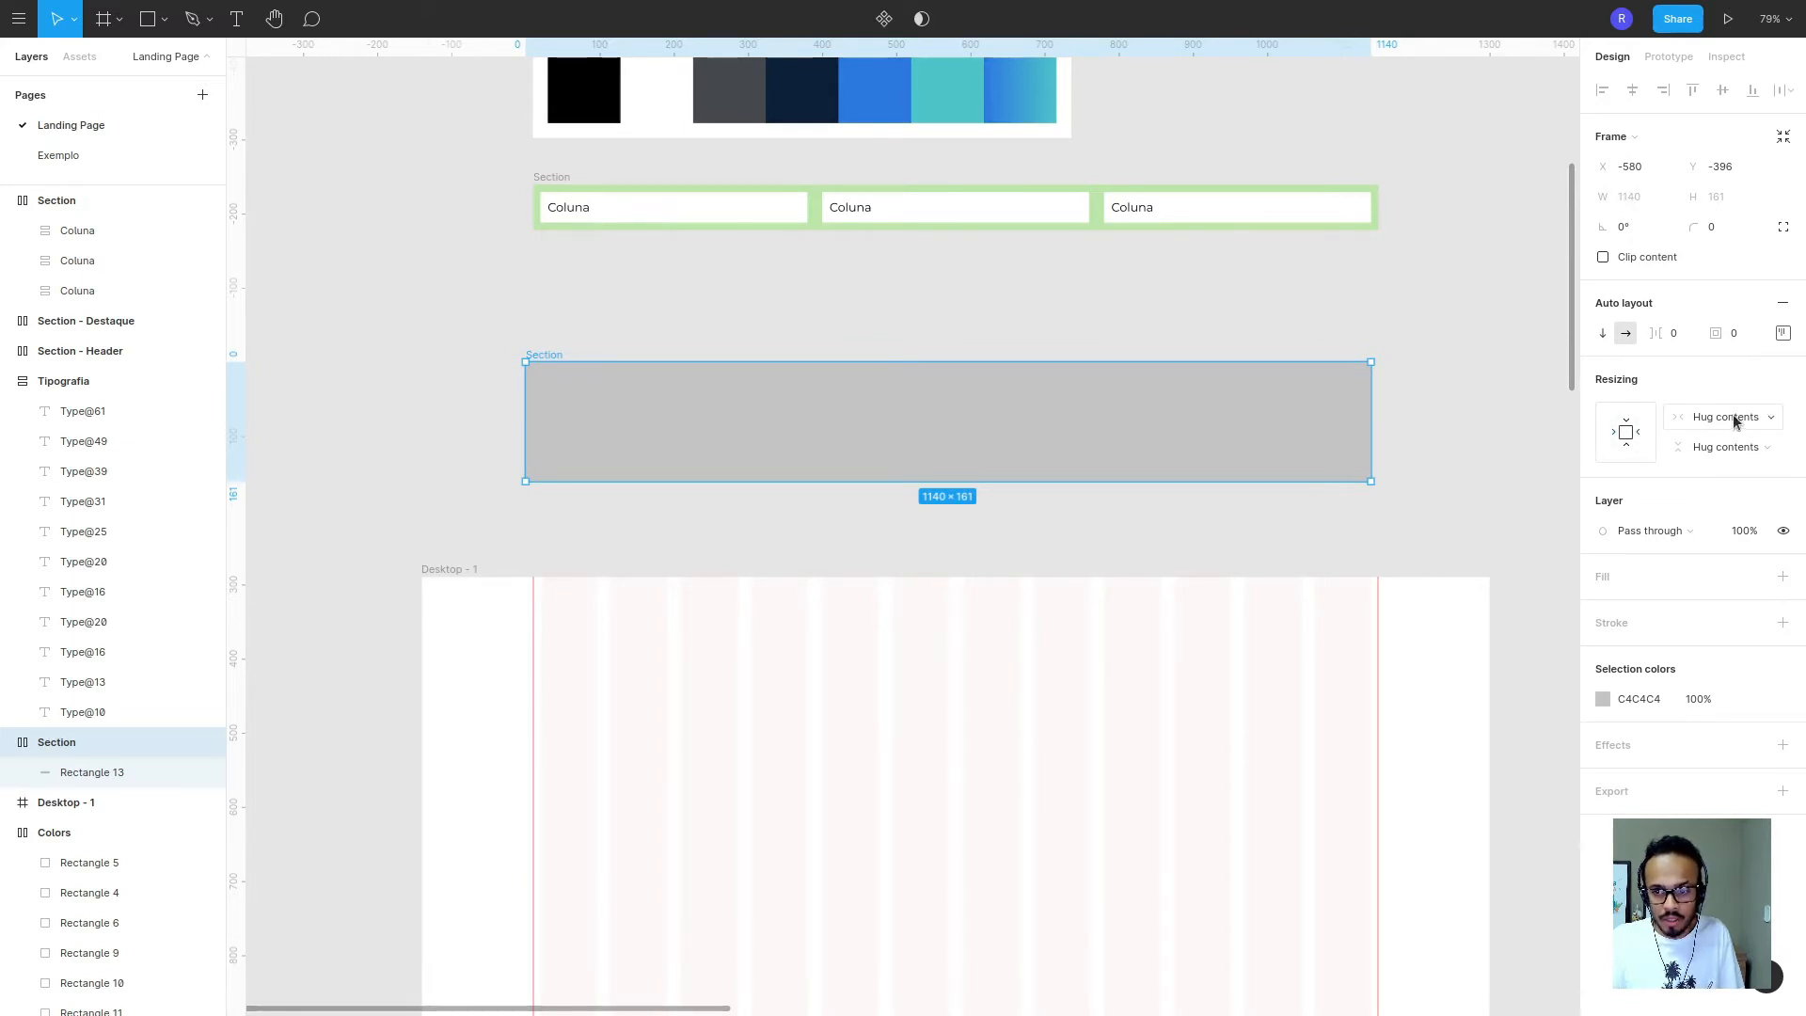
click(1624, 431)
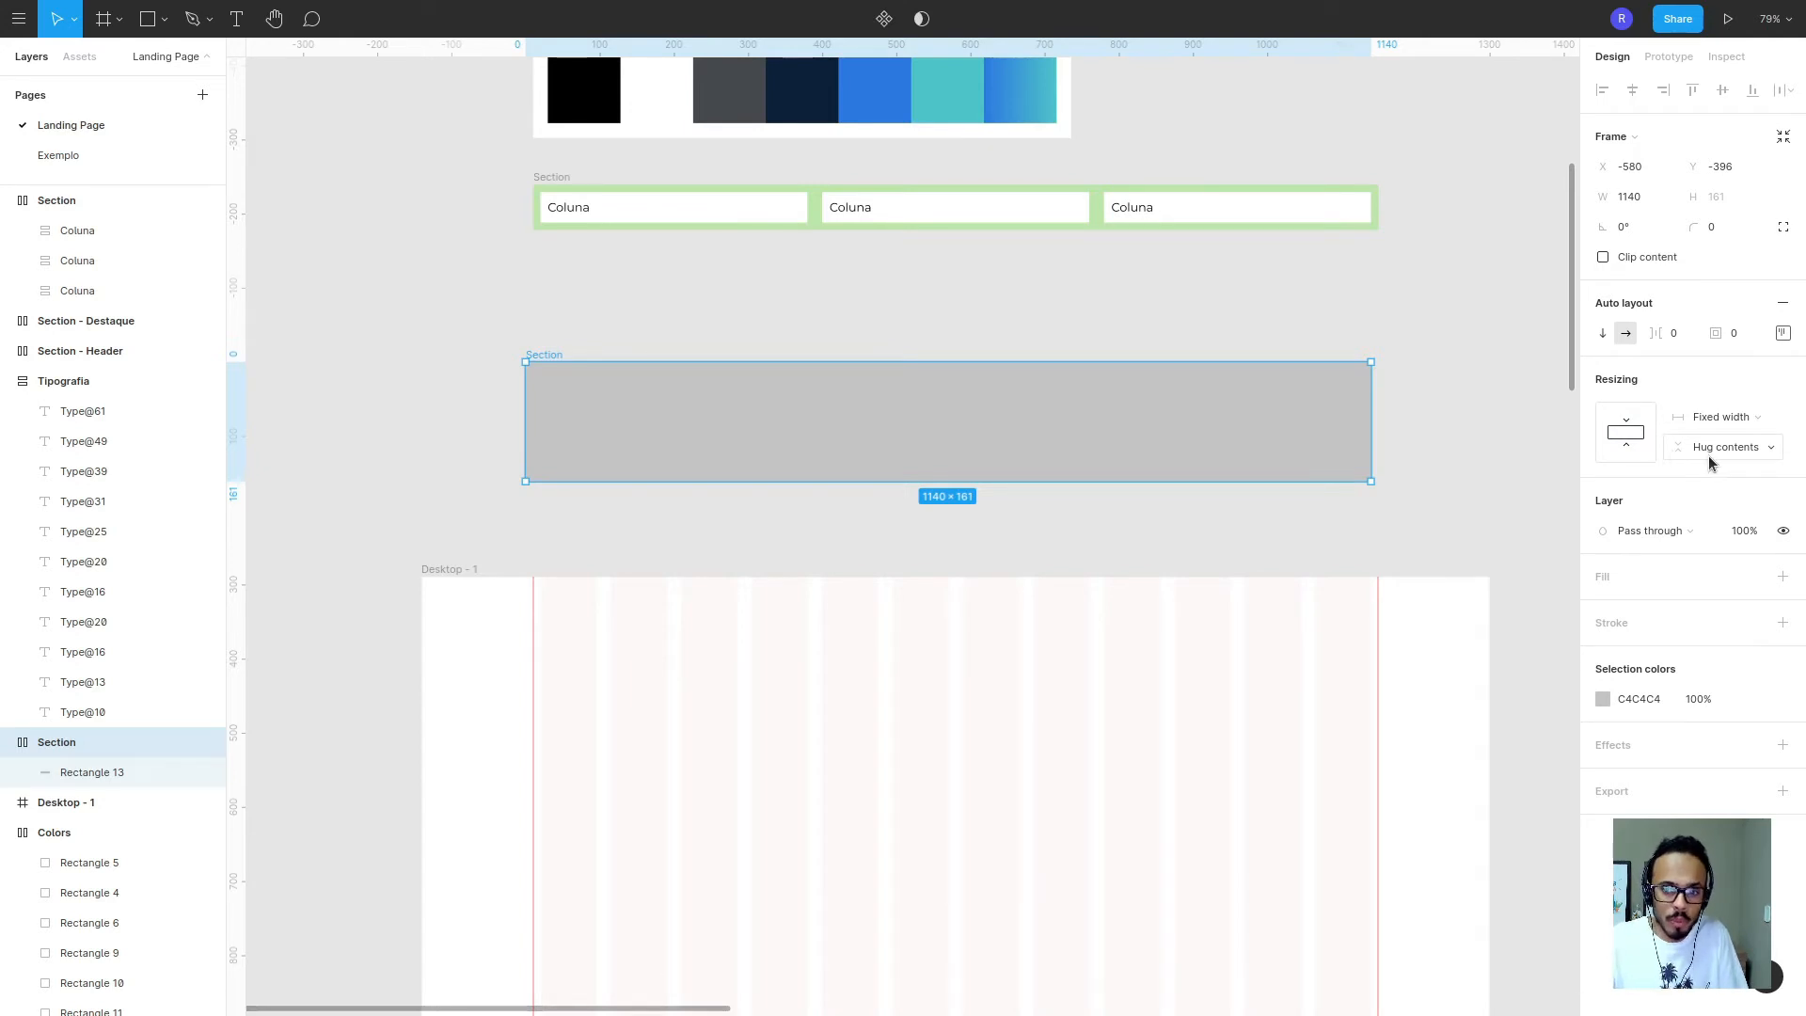
click(1752, 450)
click(1457, 489)
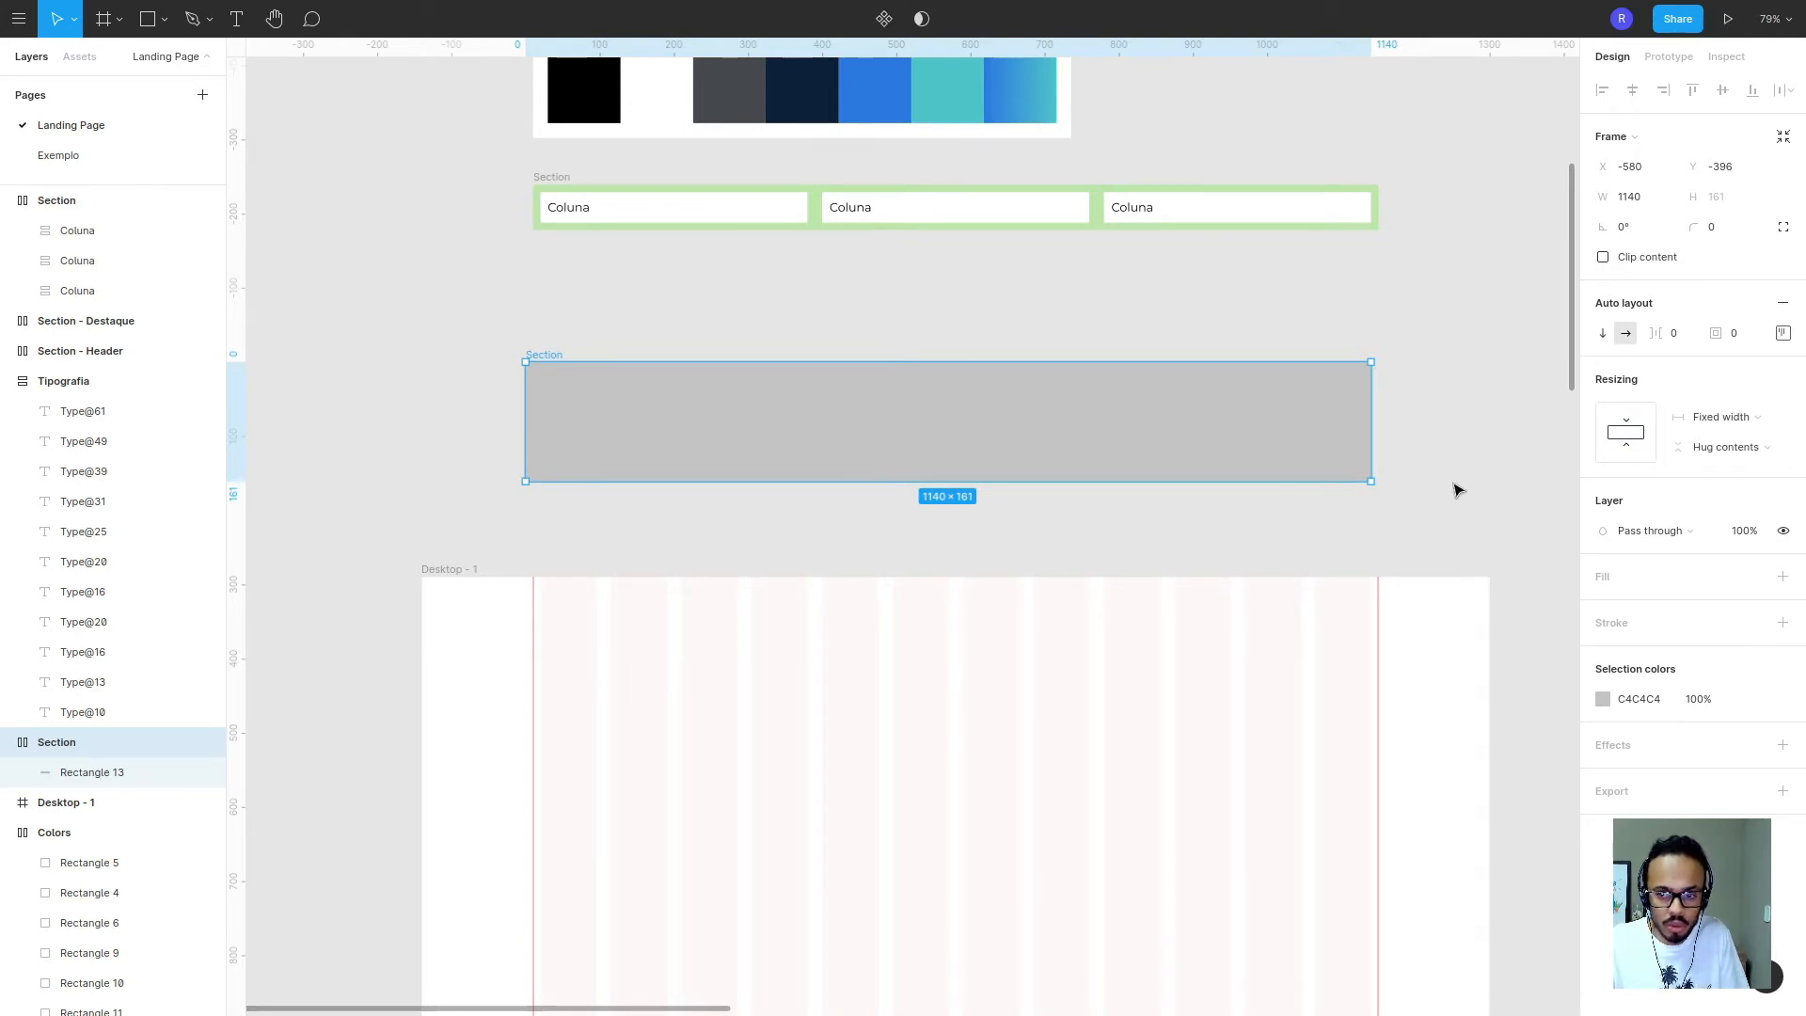
- Set the horizontal resizing of the rectangle inside the grey Section to Fill container
double_click(1259, 435)
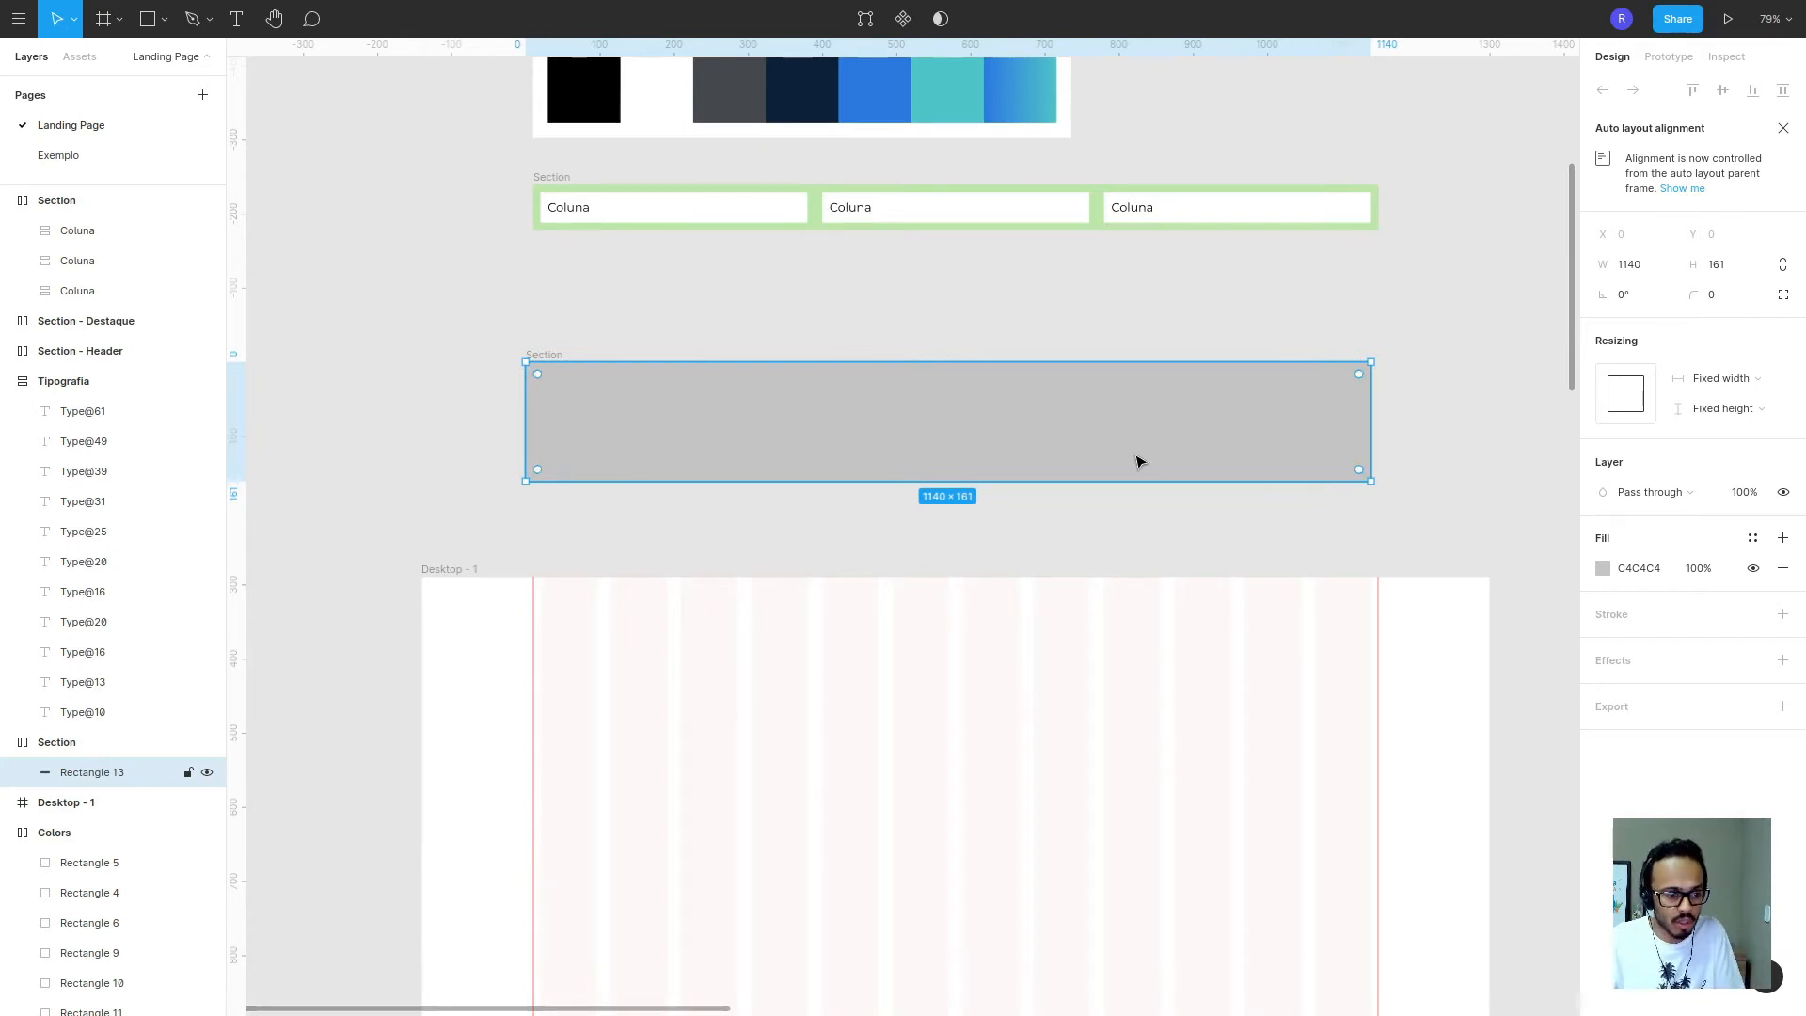
click(48, 744)
click(73, 770)
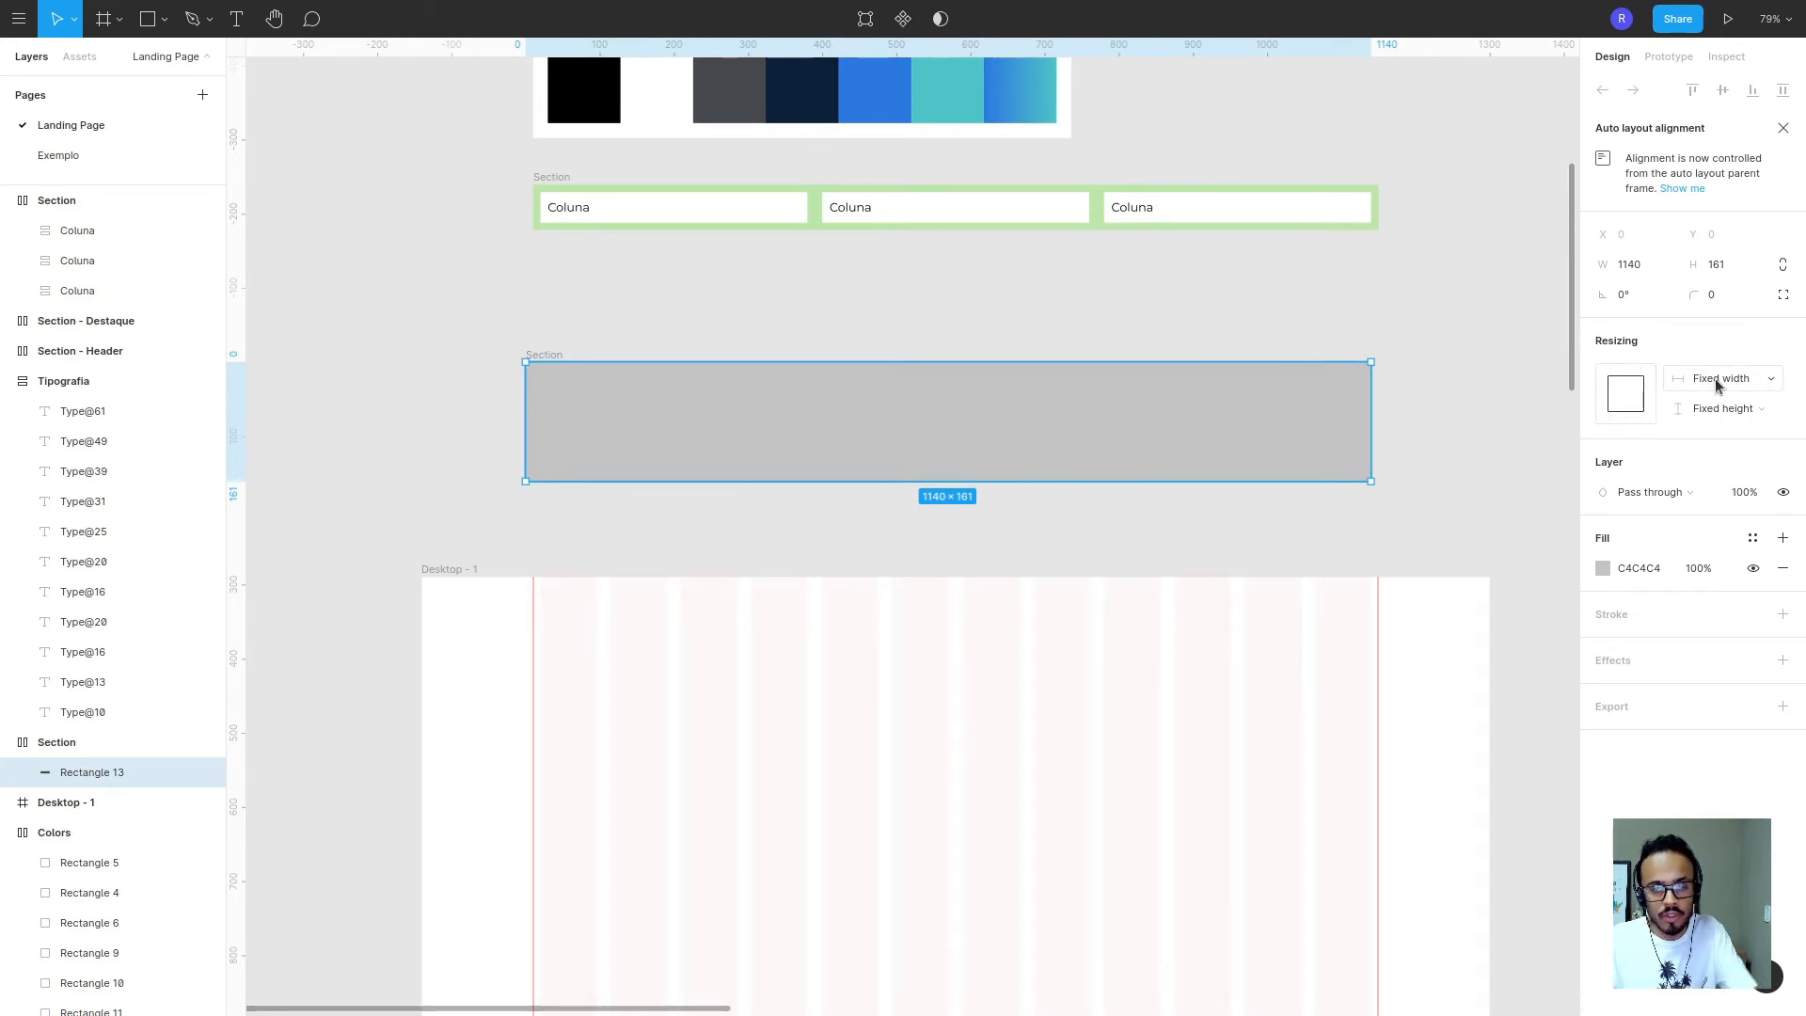
click(1746, 386)
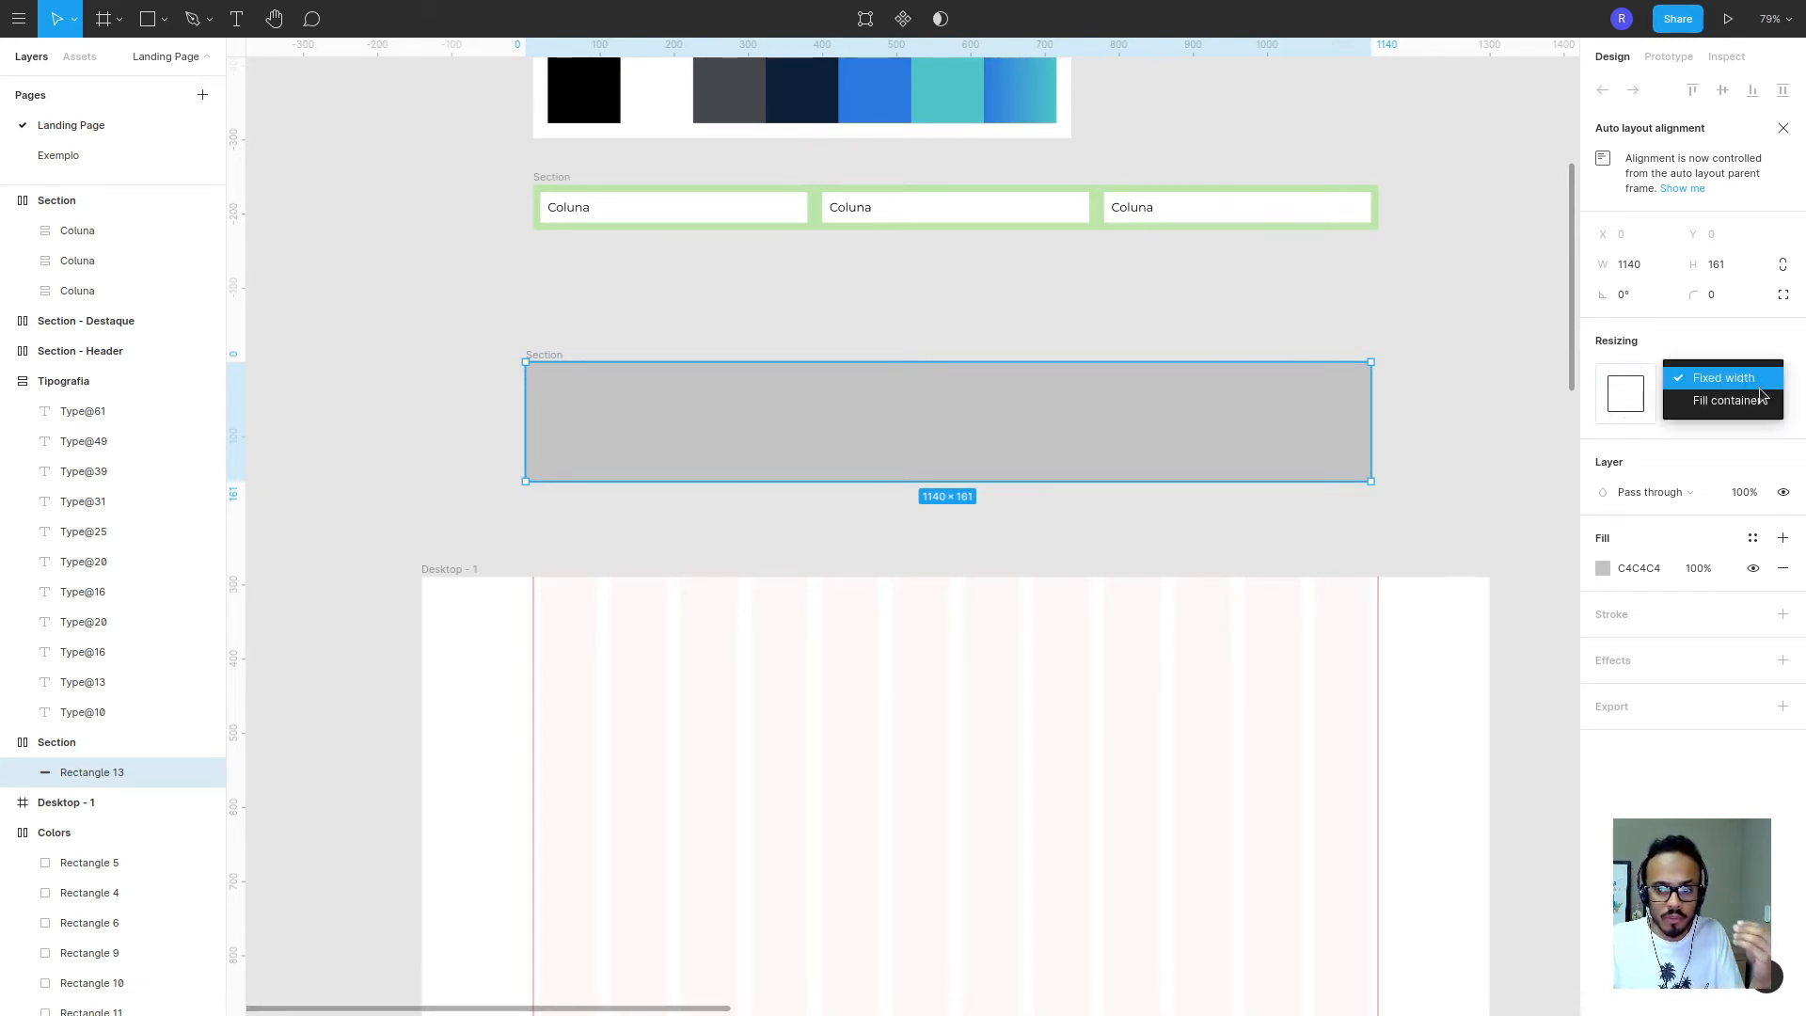
click(1467, 379)
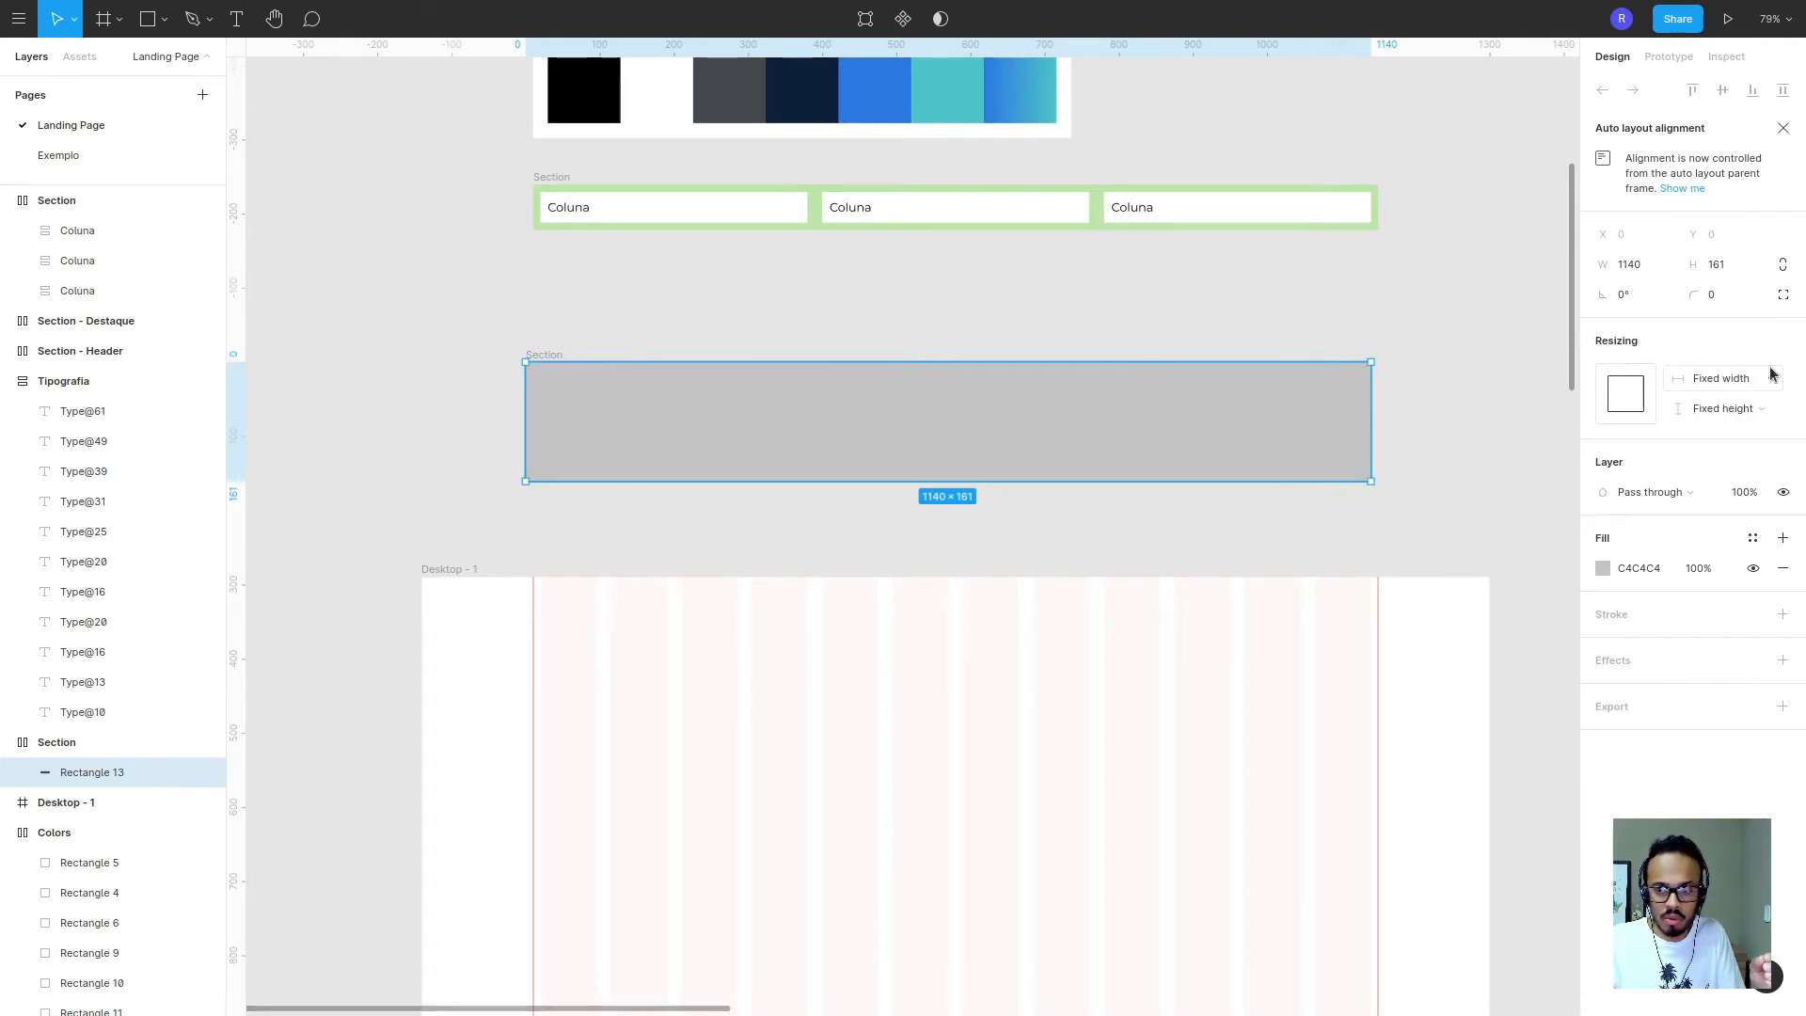
click(1646, 394)
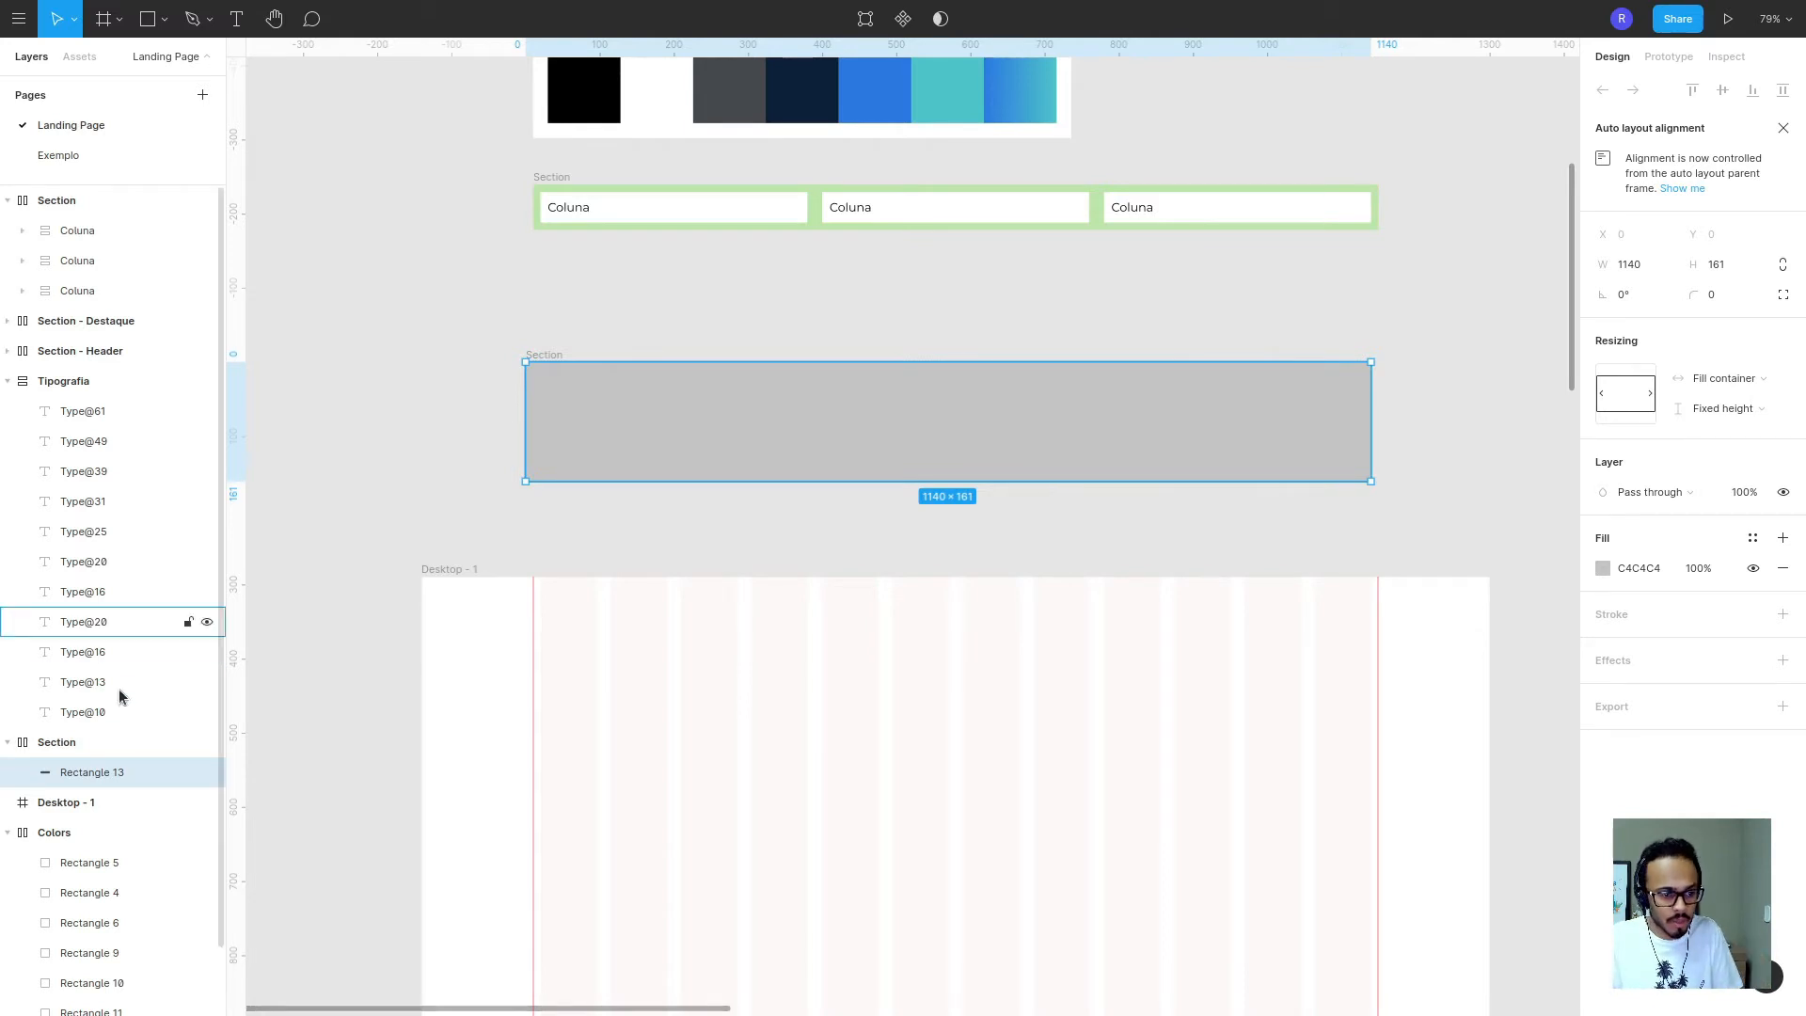
- Duplicate the rectangle twice inside the grey Section to split it into three equal columns
key(ctrl+d)
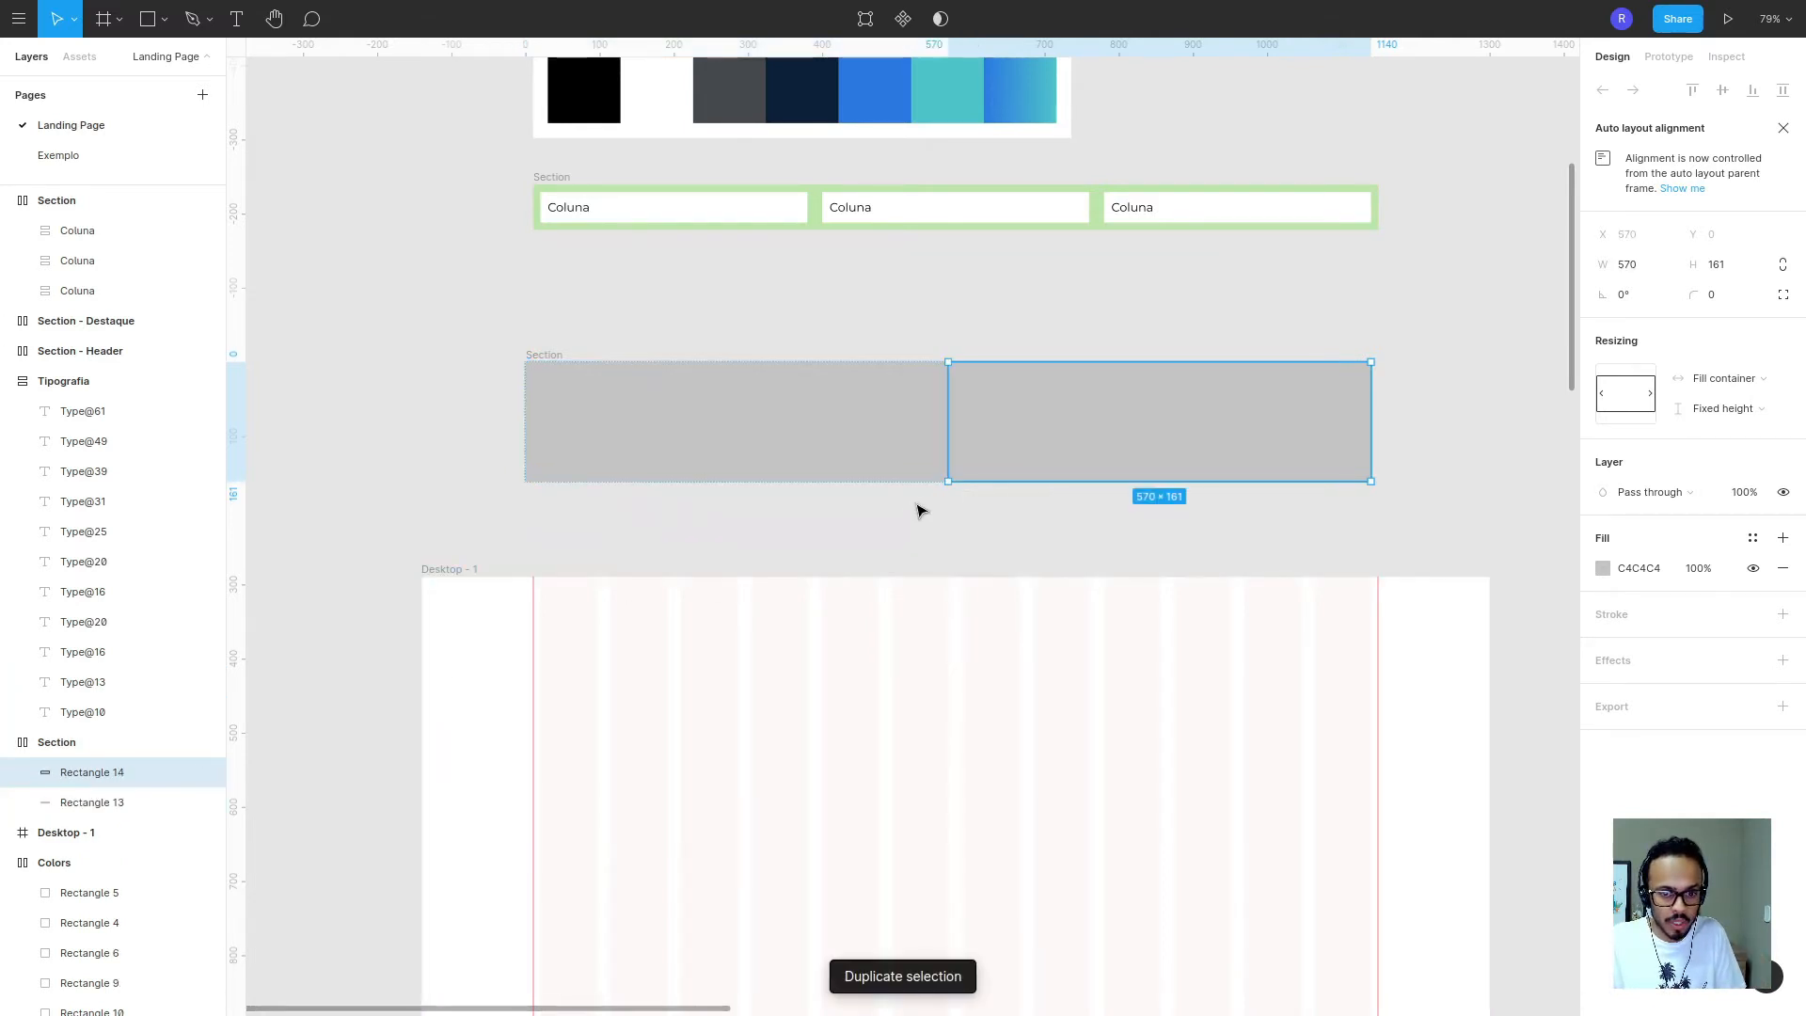
click(754, 419)
click(1116, 420)
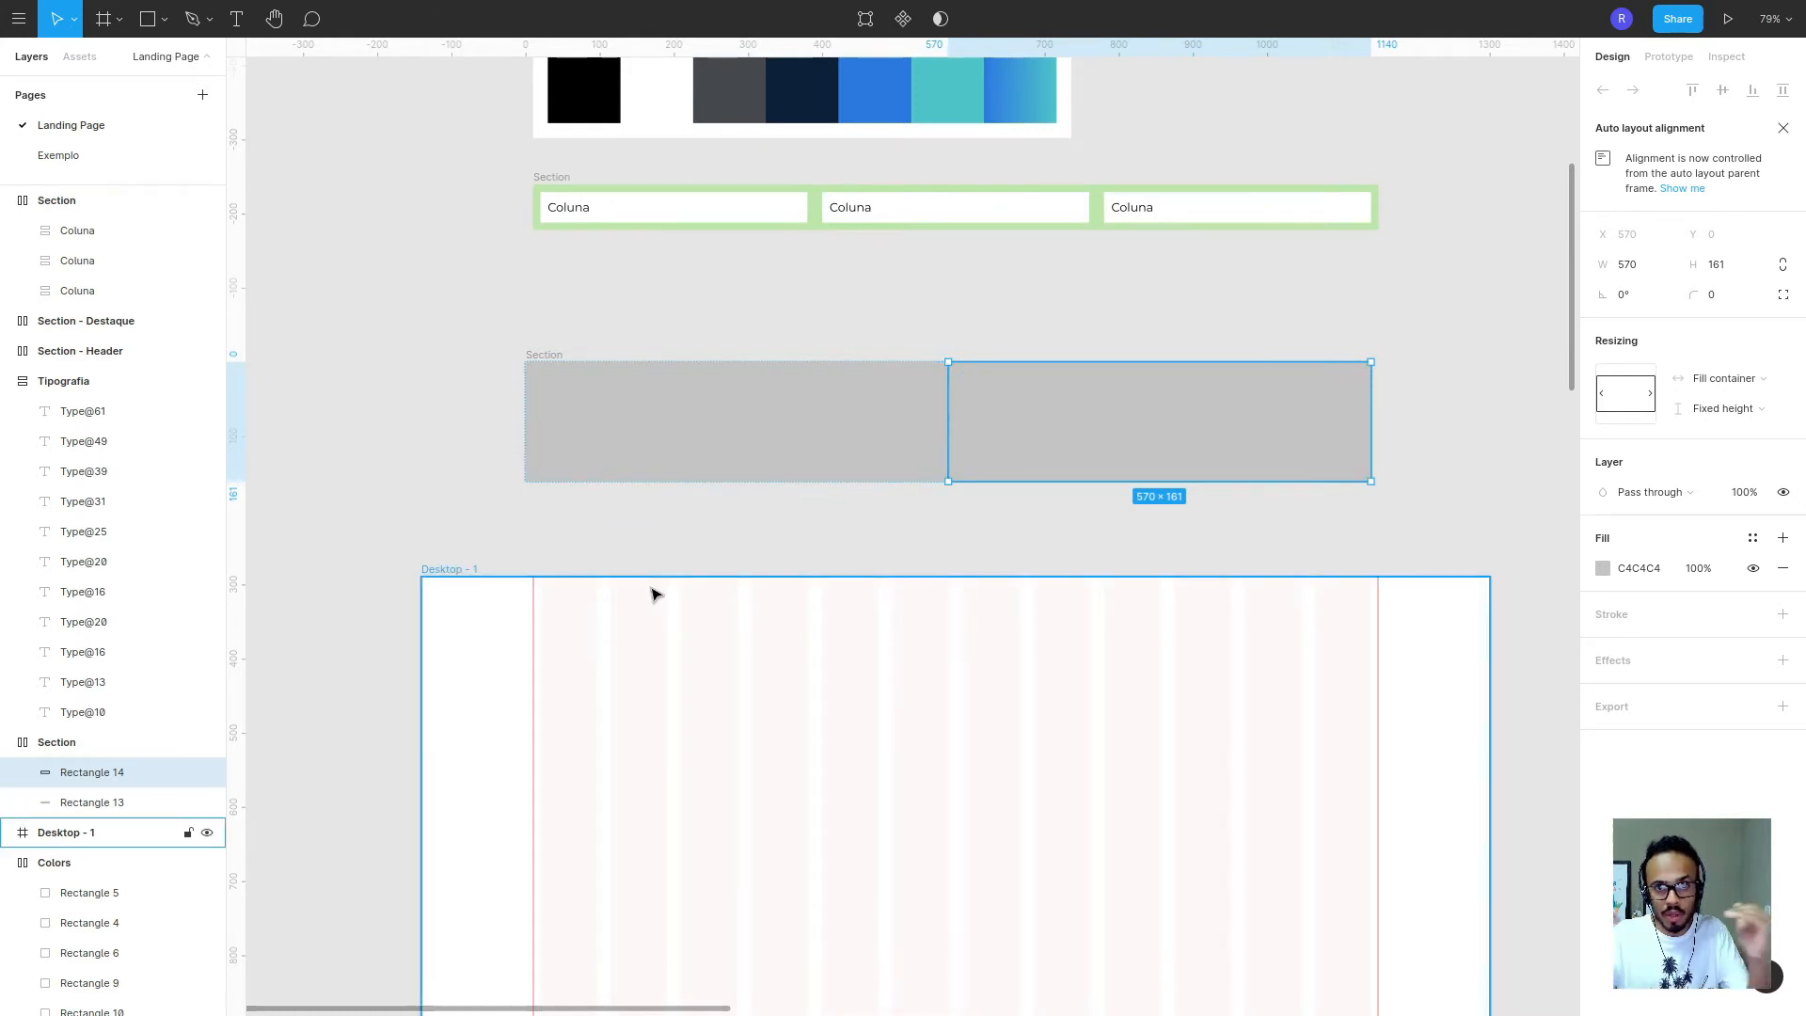
key(ctrl+d)
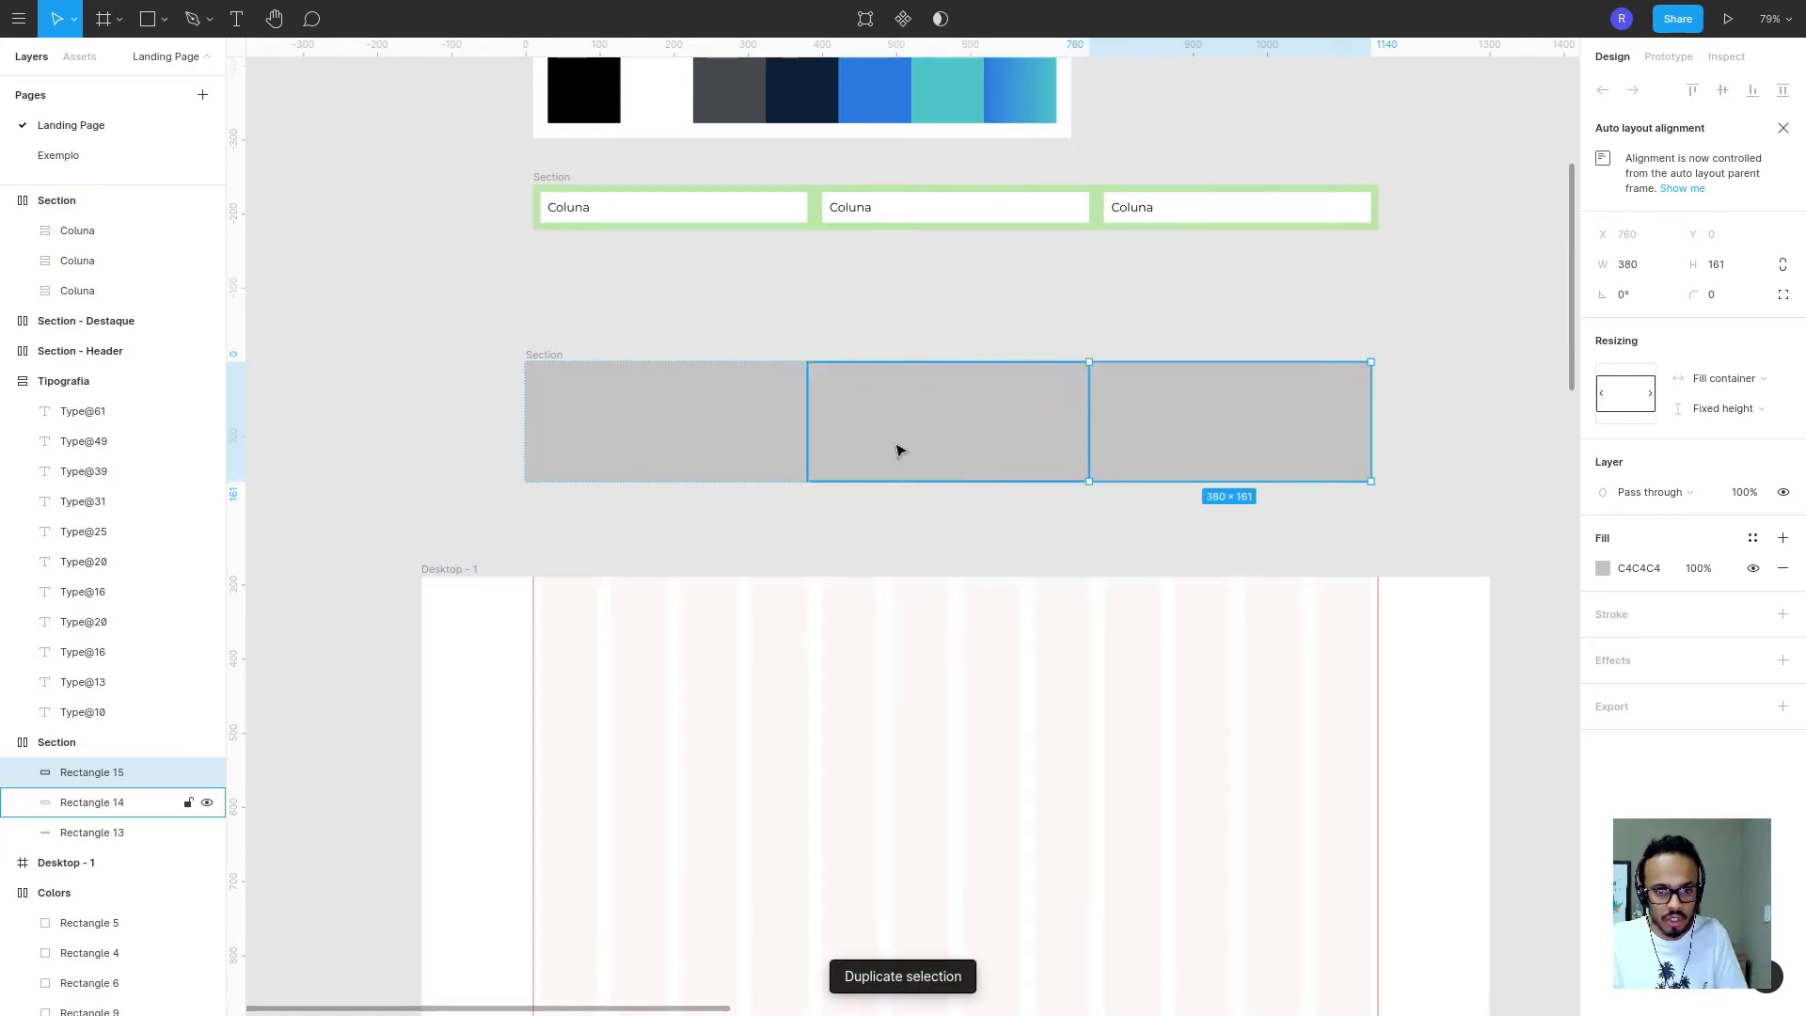
click(948, 459)
click(1254, 451)
click(955, 439)
click(1159, 447)
click(891, 425)
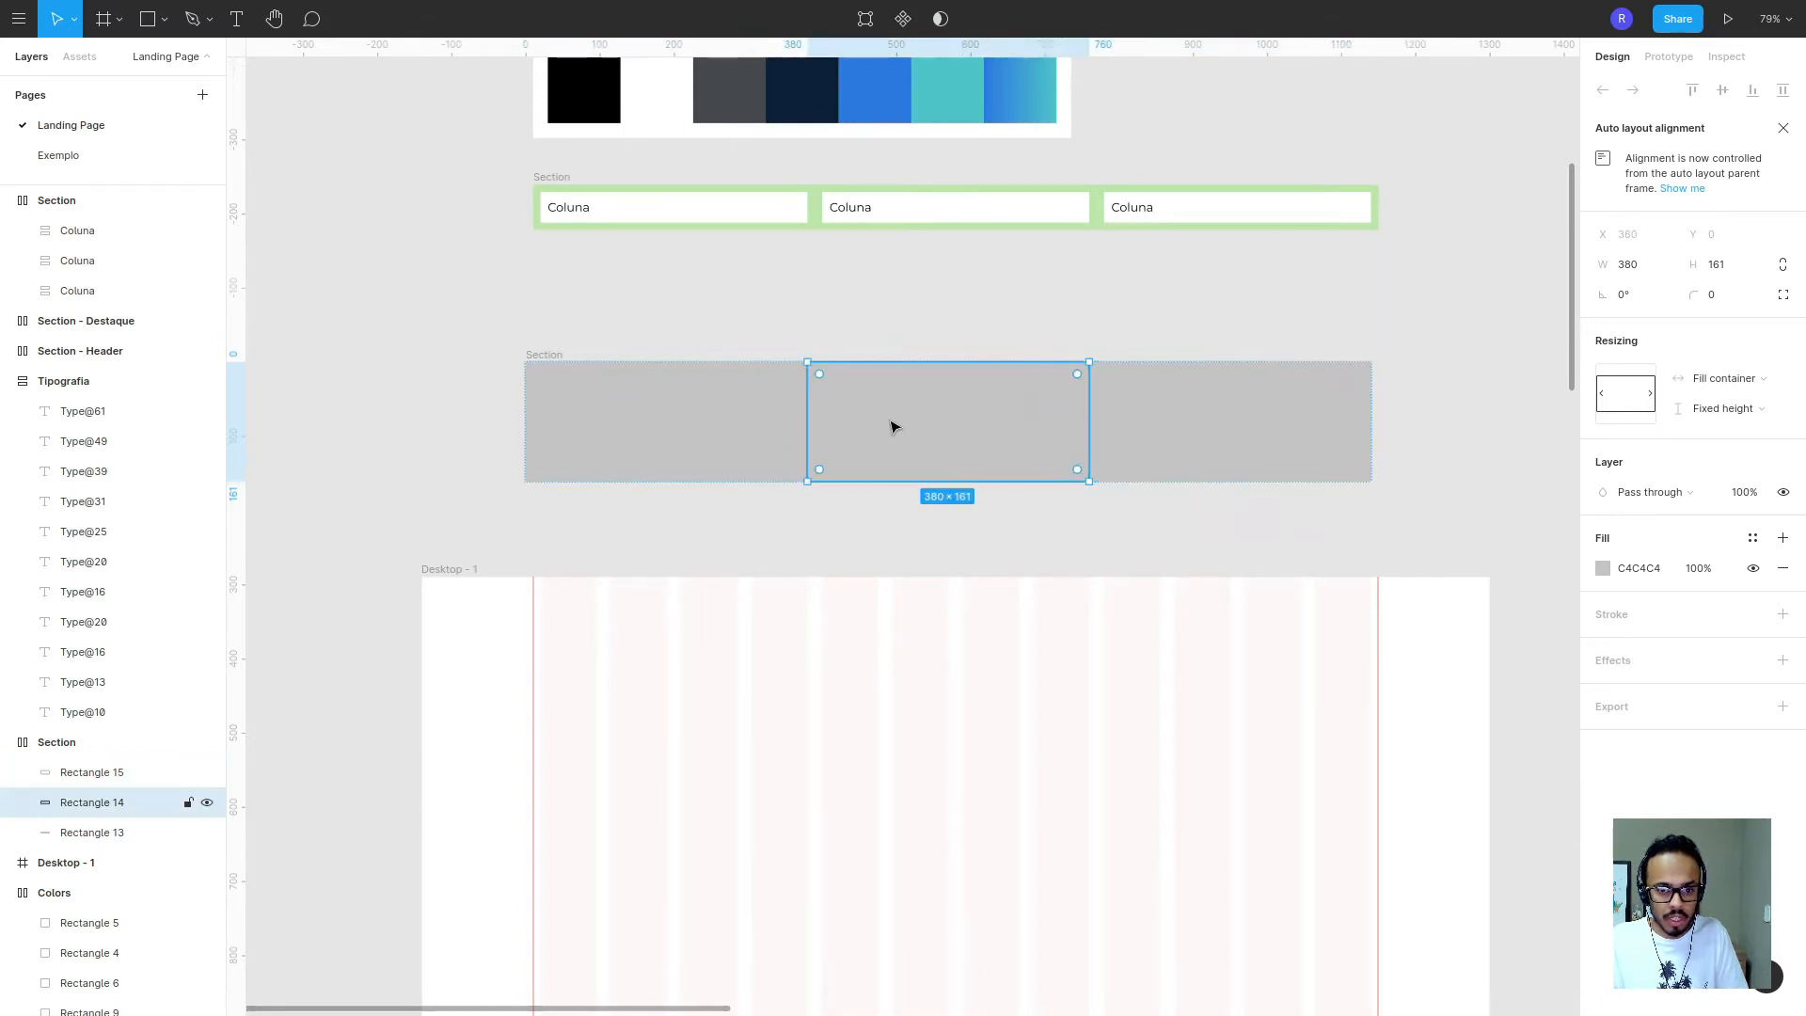
- Duplicate the middle column of the grey Section three times to divide it into six equal columns
key(ctrl+d)
key(ctrl+d)
key(ctrl+d)
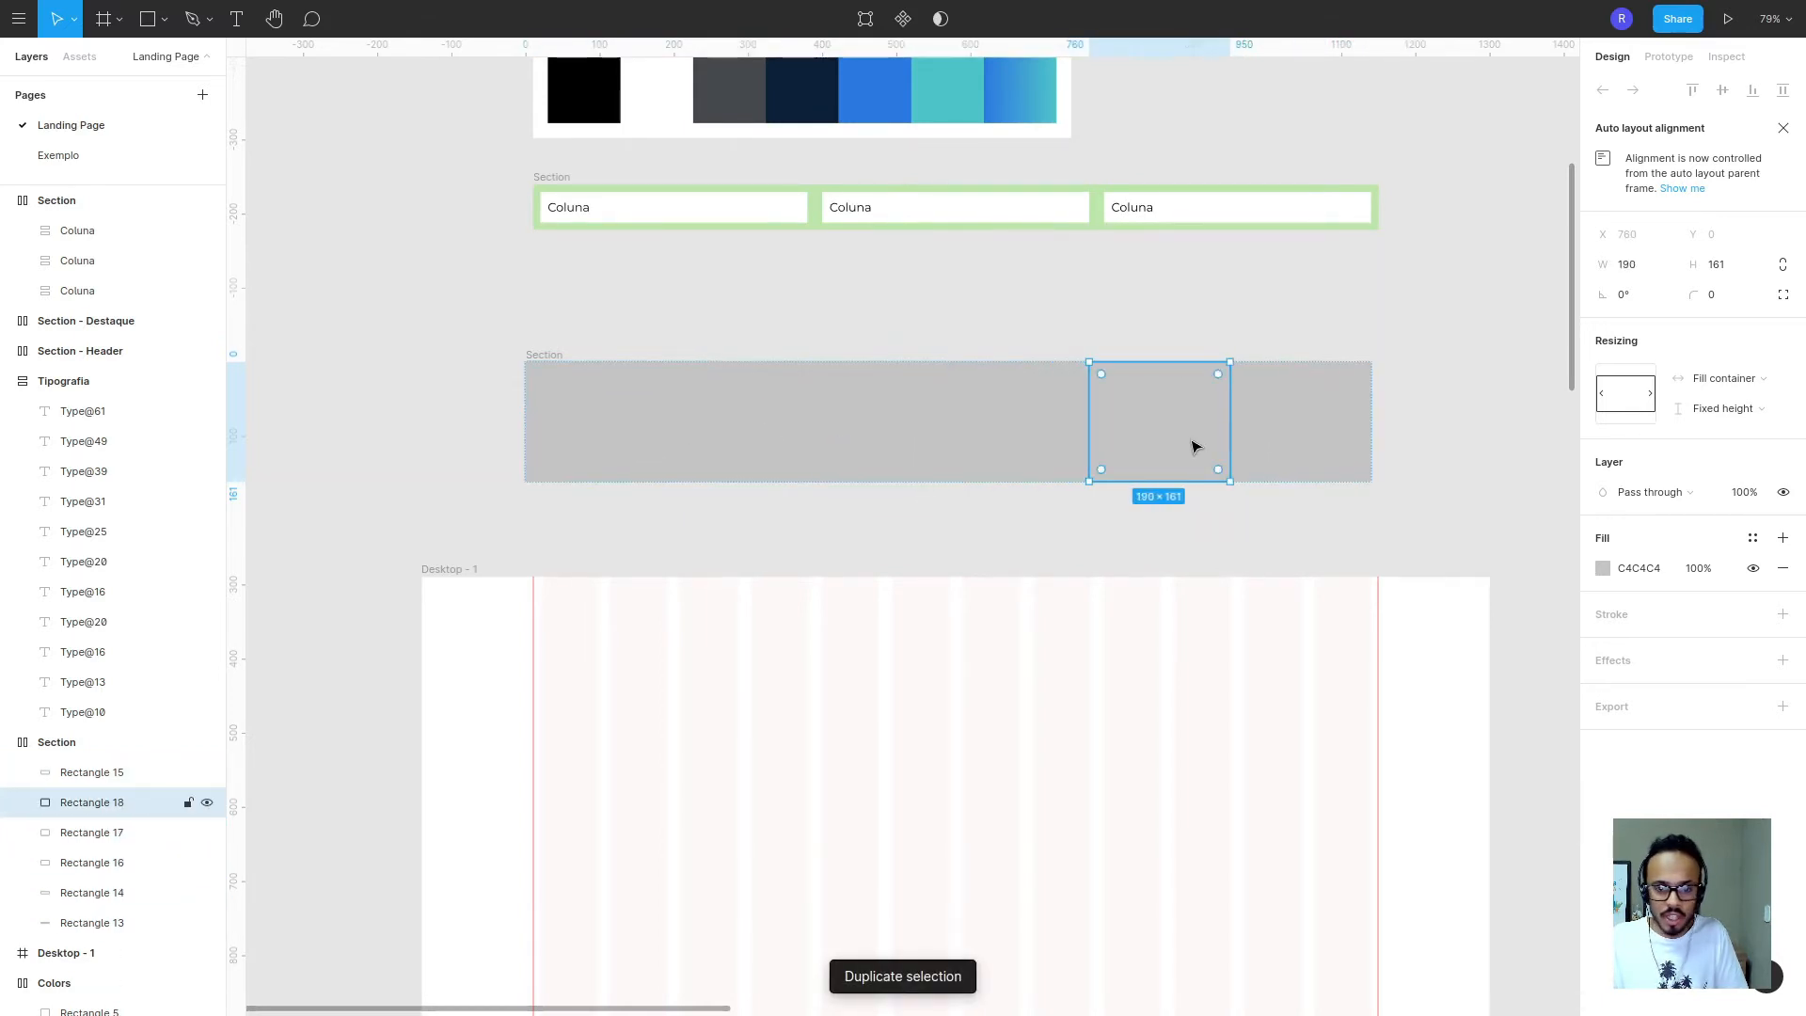
- Delete three of the six columns in the grey Section, leaving three equal columns
click(1011, 441)
key(Delete)
click(921, 433)
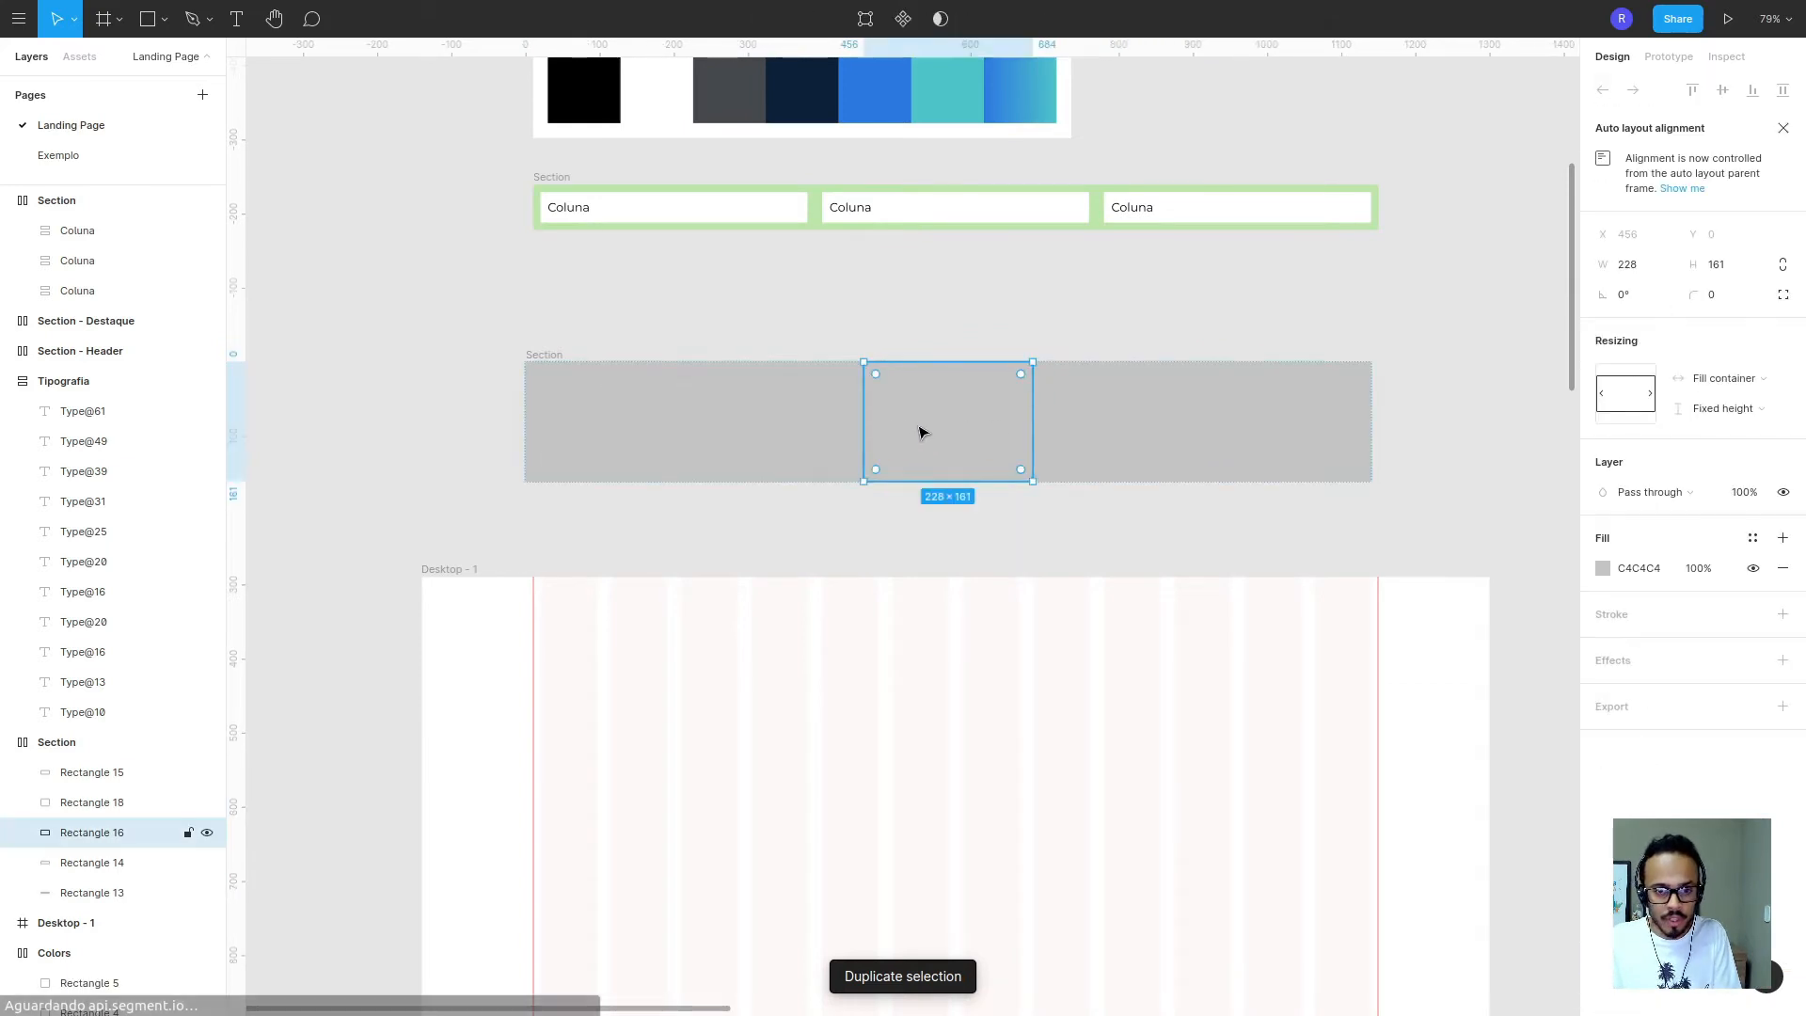
key(Delete)
click(1063, 437)
key(Delete)
click(1287, 440)
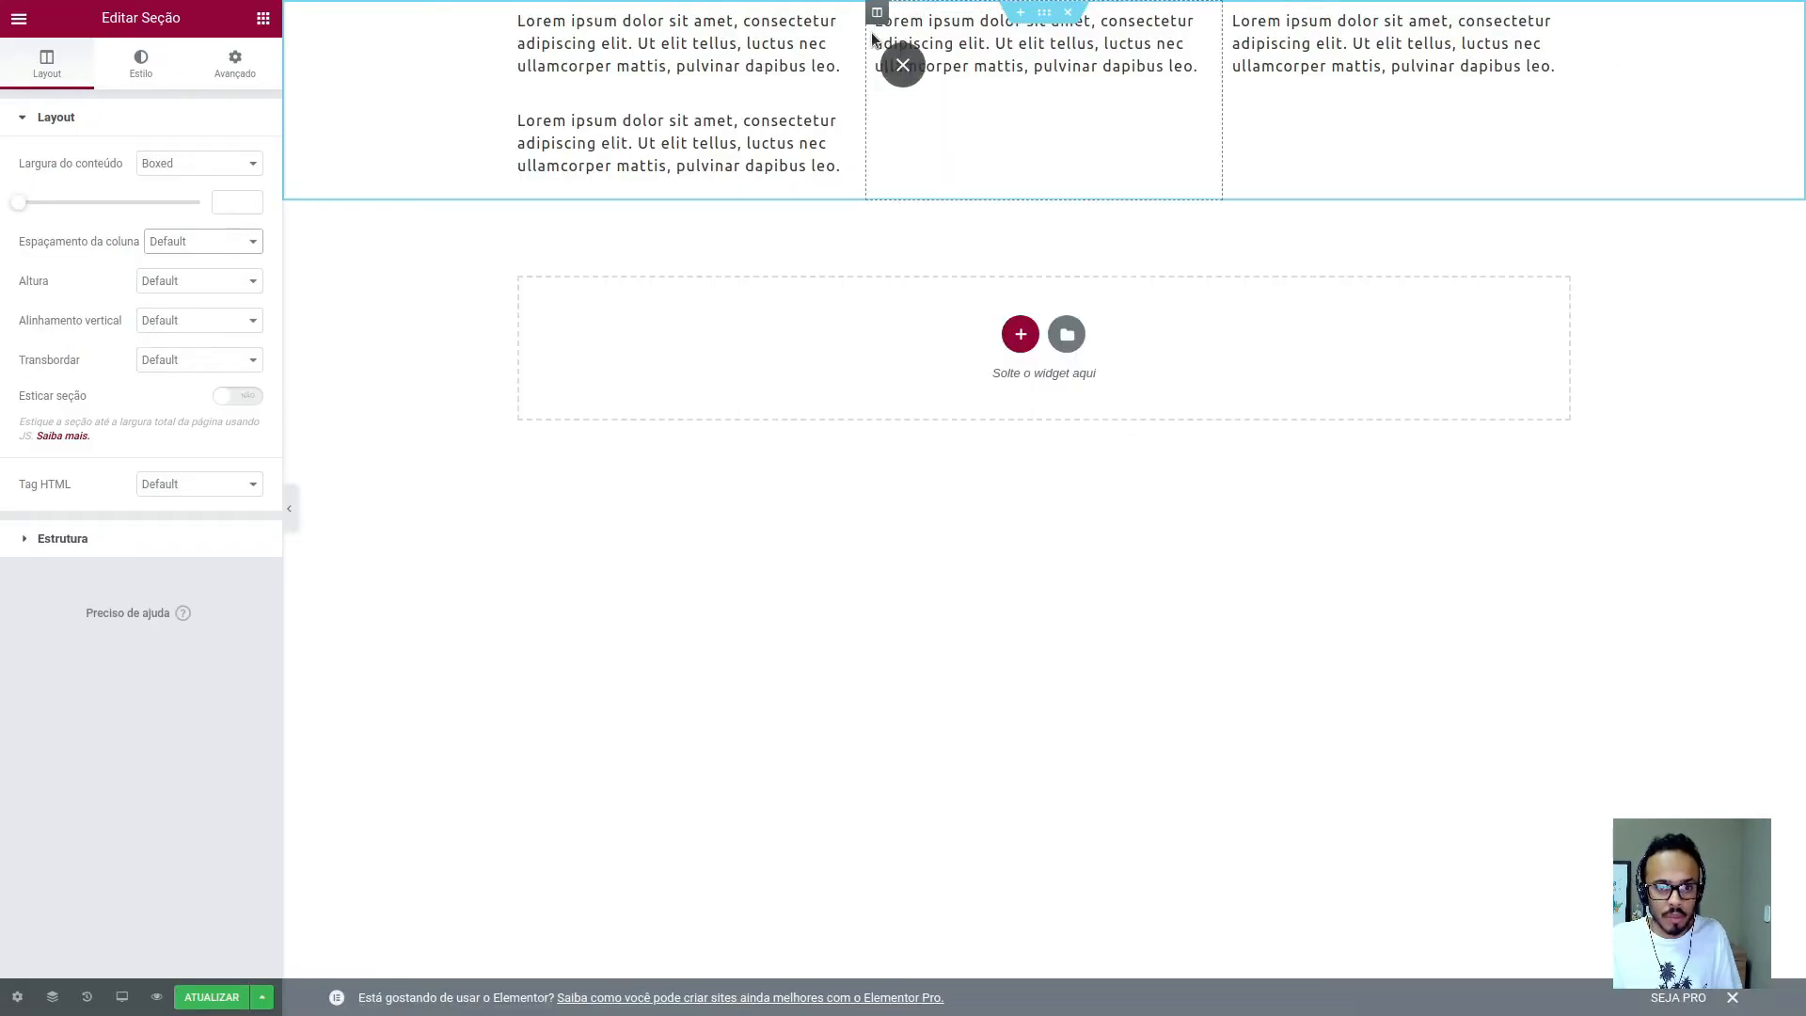
- Switch to Elementor and duplicate text columns in the three-column section until it holds five columns
click(876, 13)
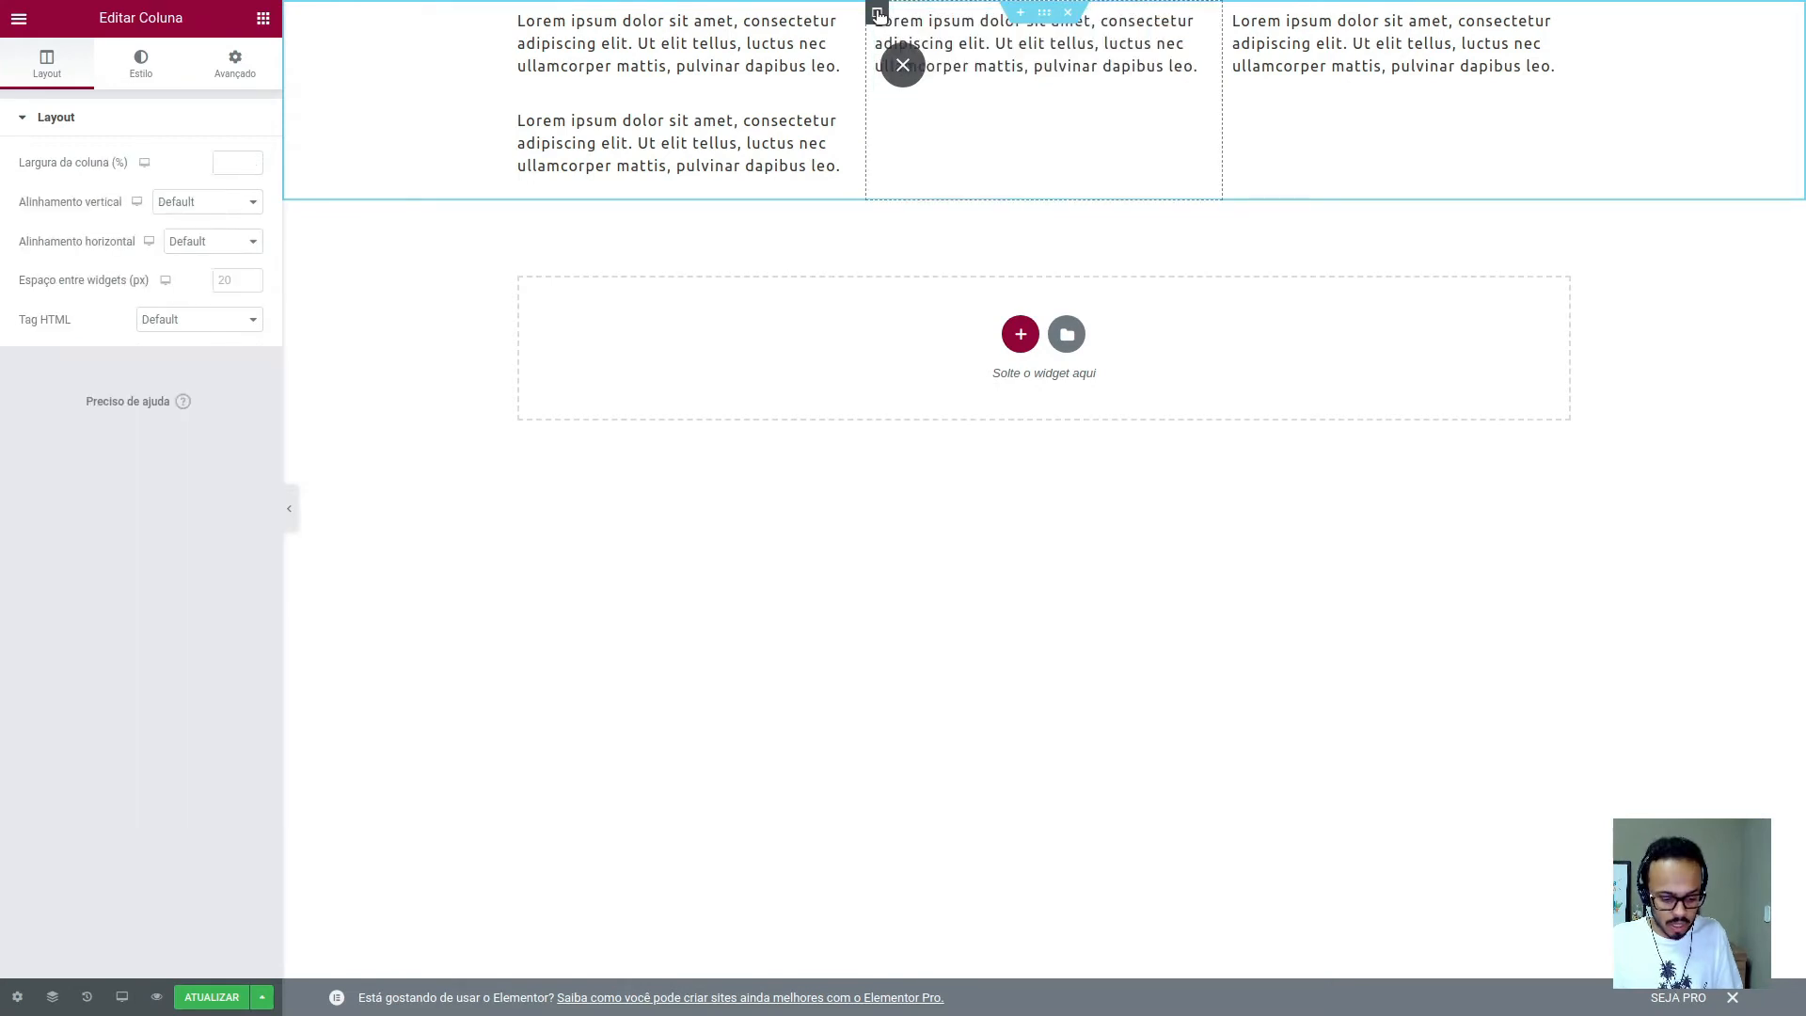
key(ctrl+d)
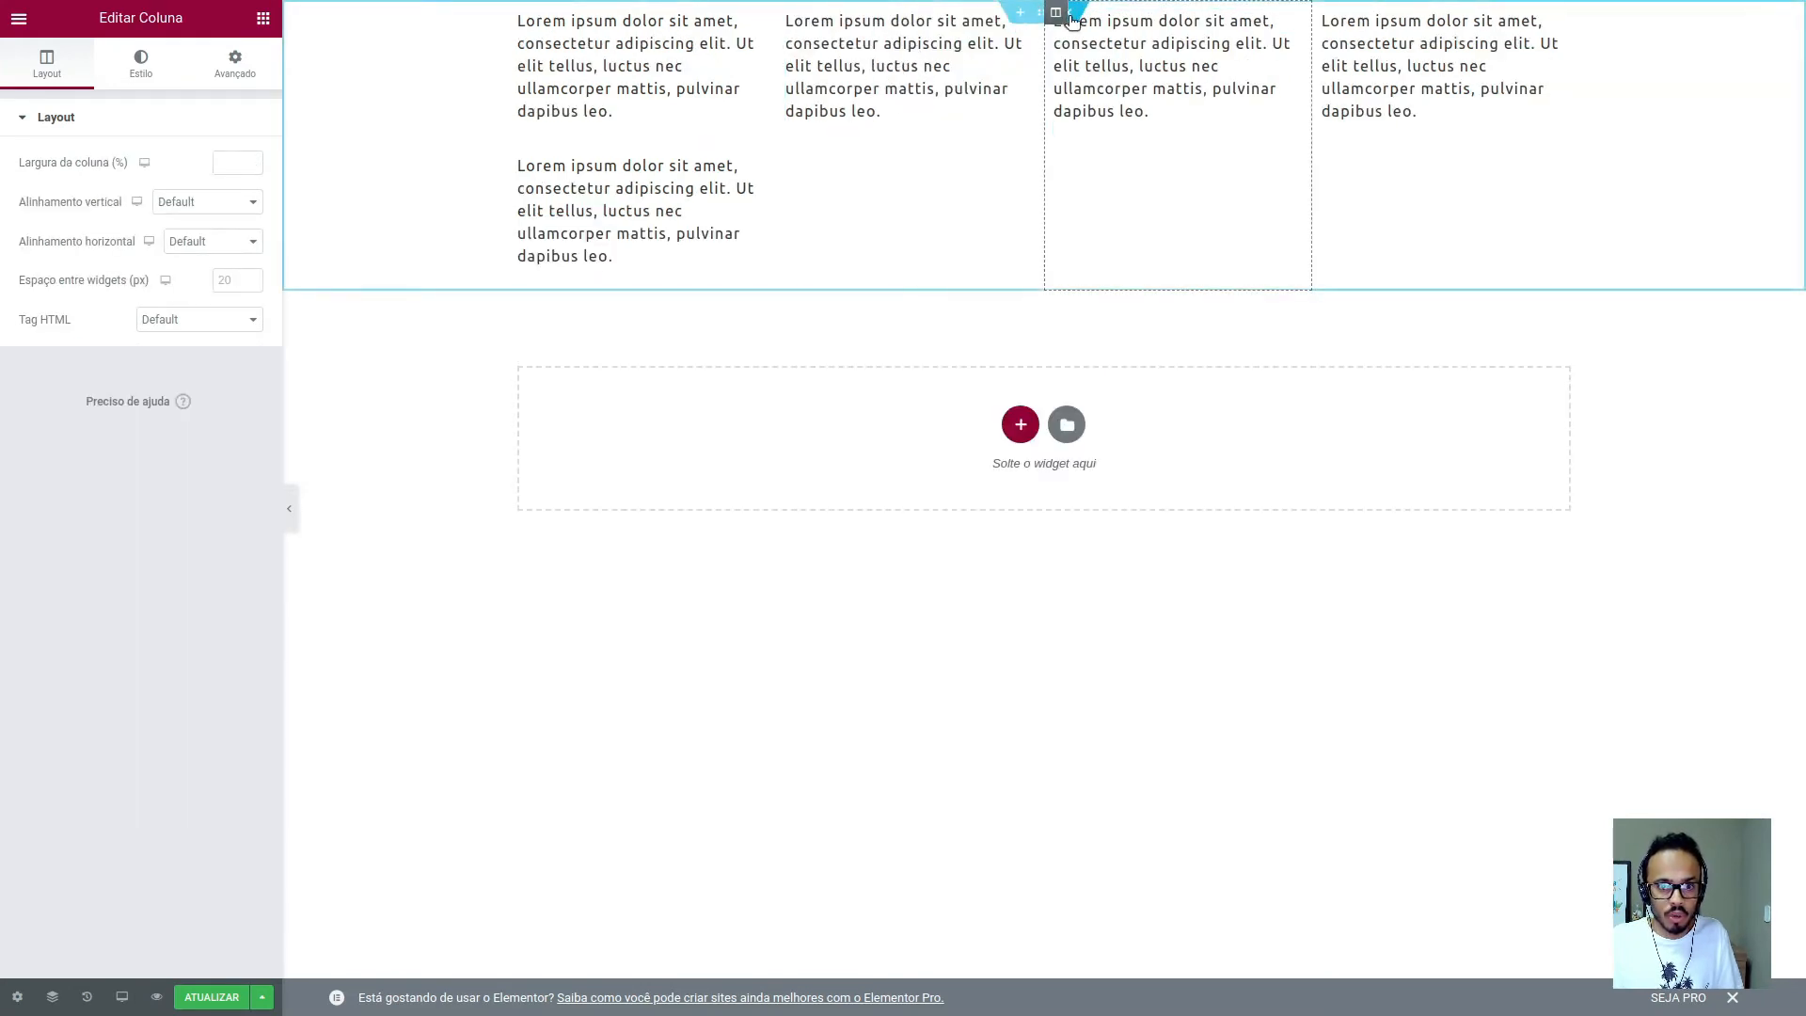
click(795, 13)
key(ctrl+d)
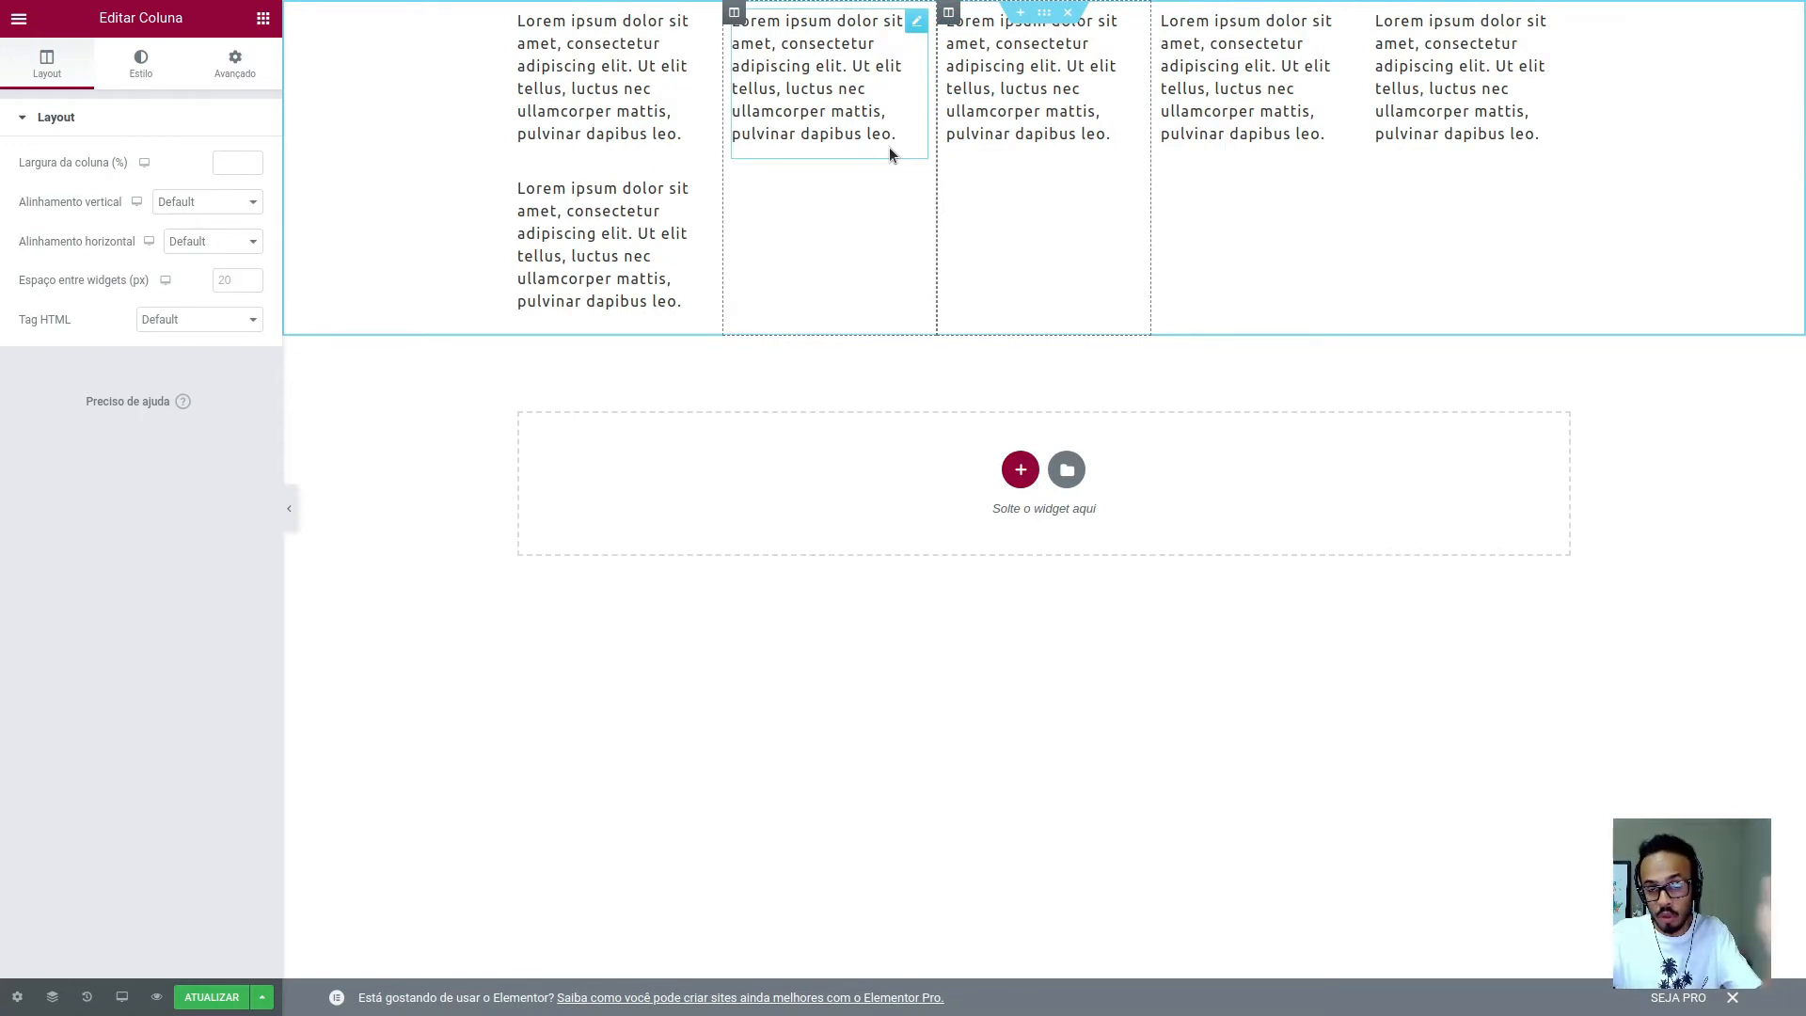
- Switch back to Figma and delete two of the grey Section's three columns, leaving a single full-width rectangle
key(alt+Tab)
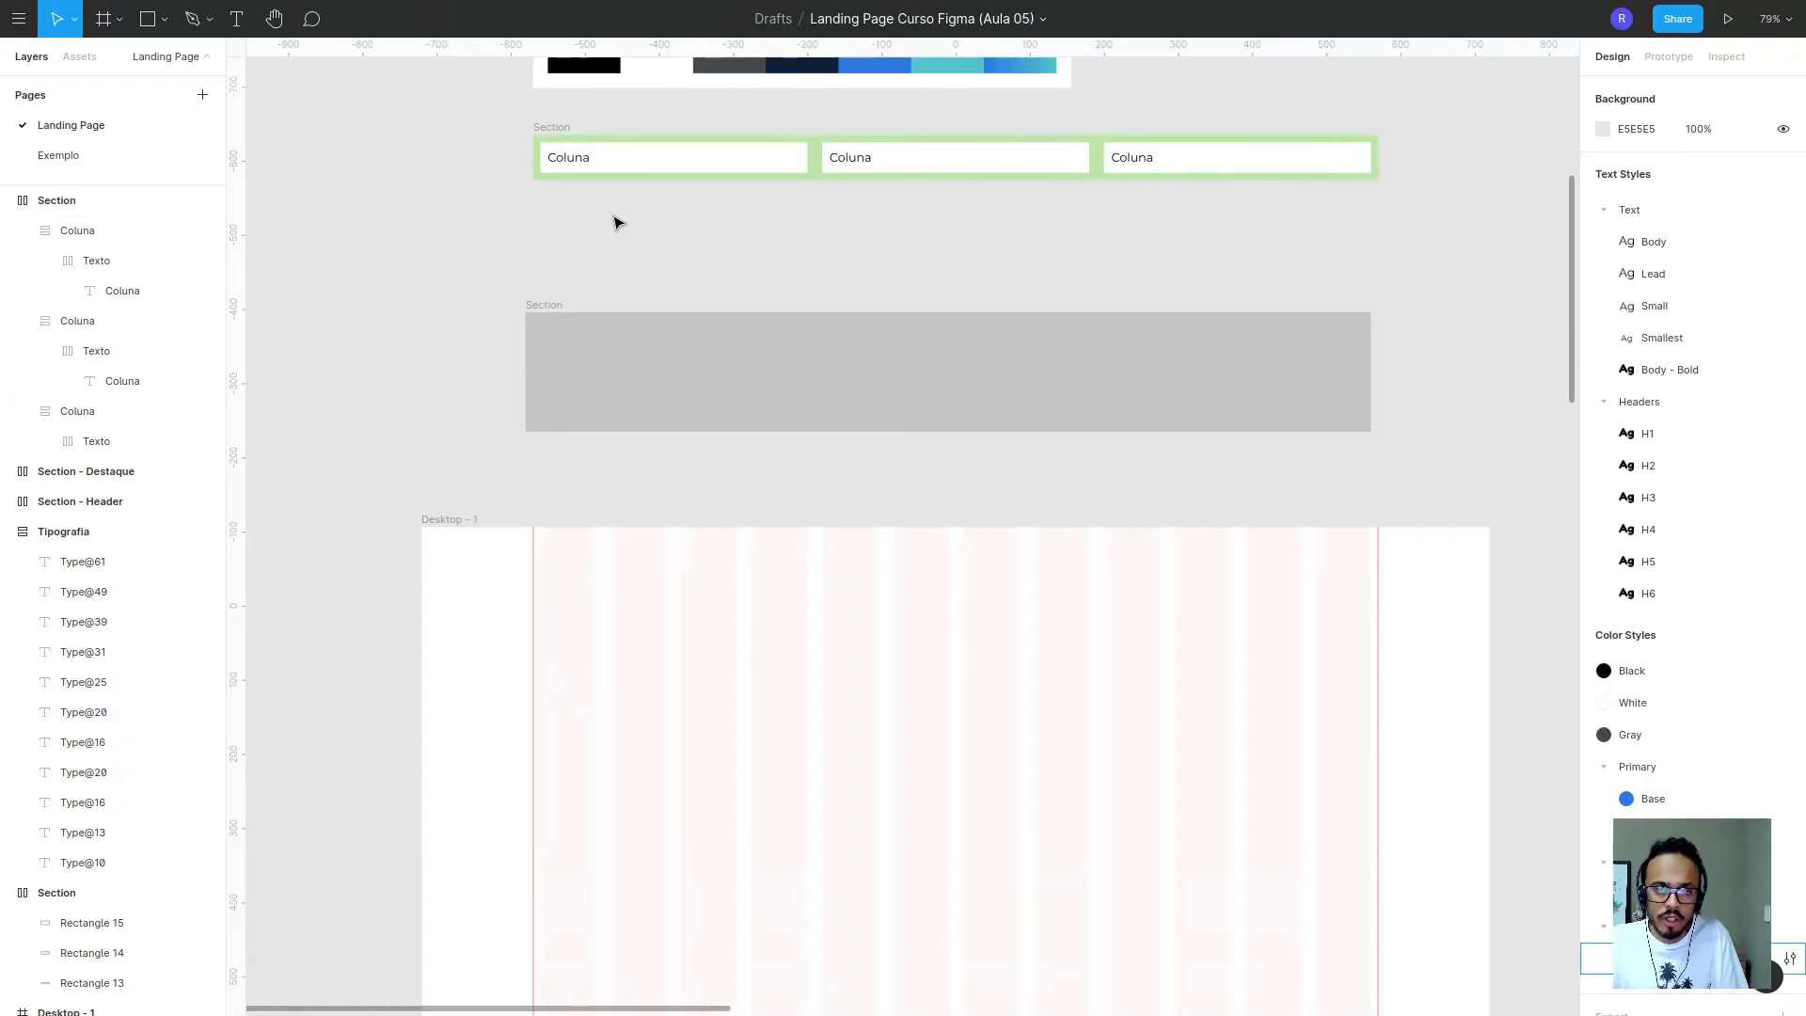
click(696, 355)
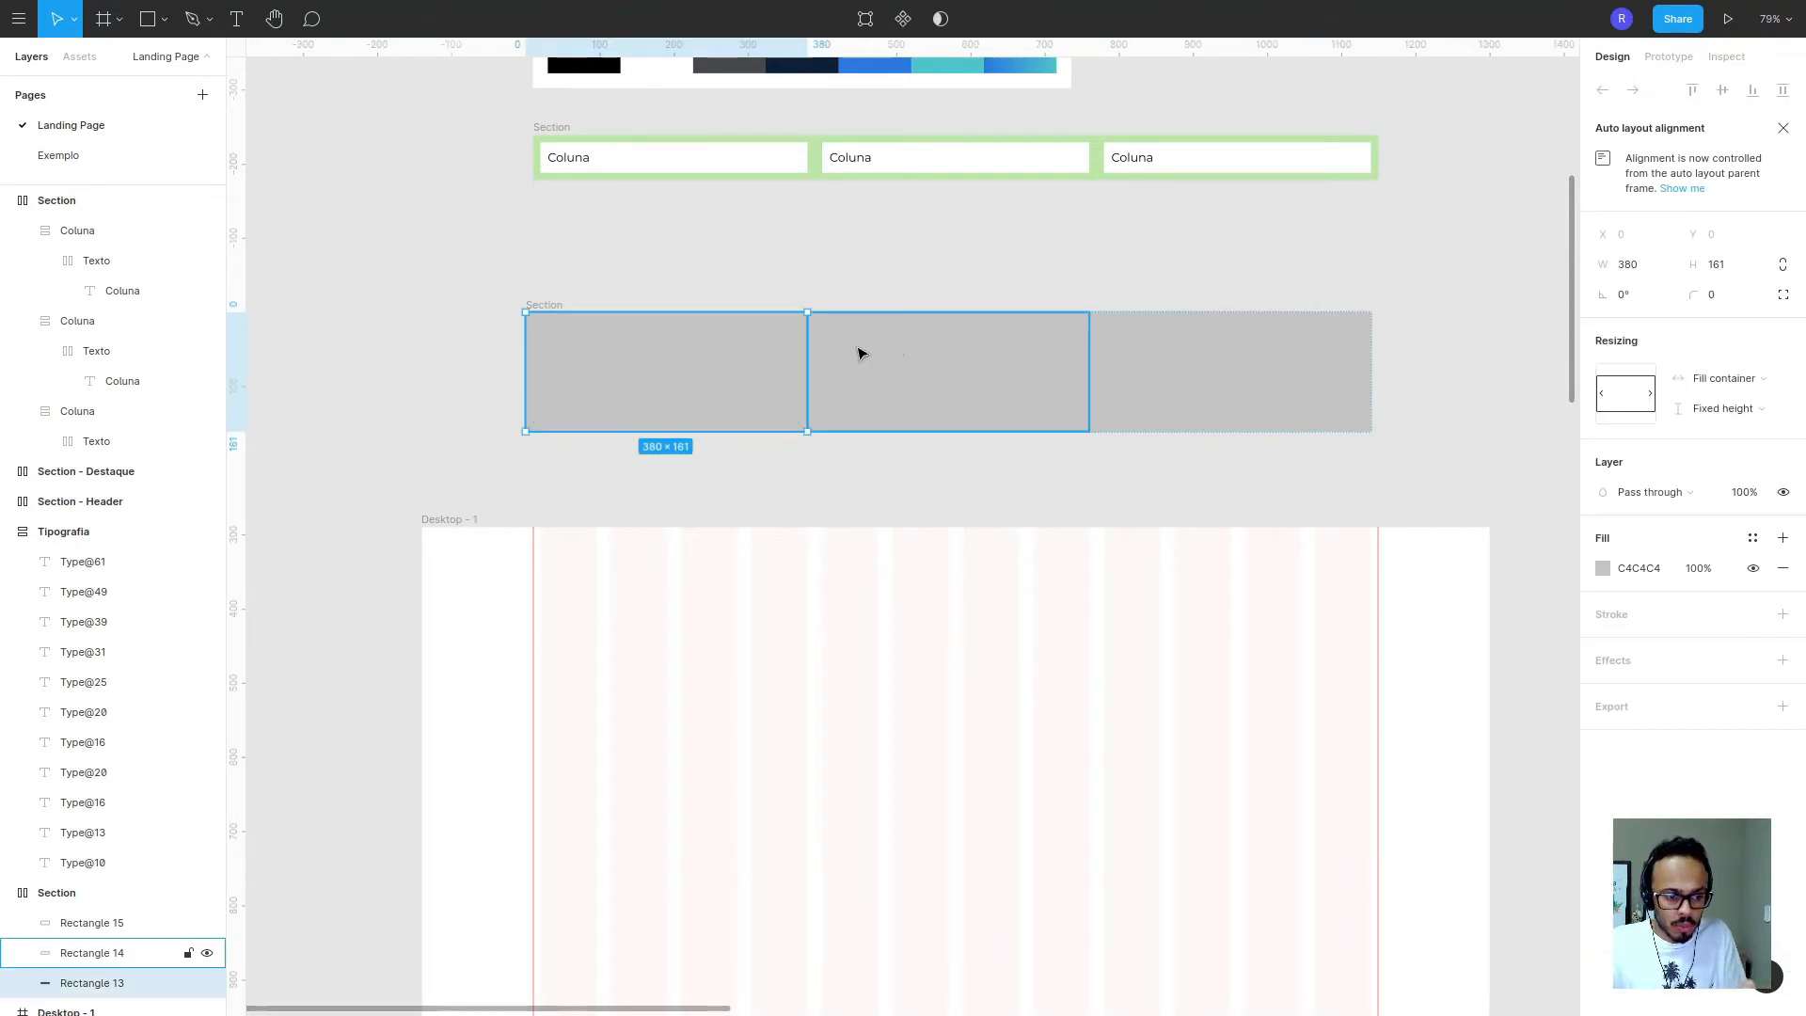
click(1068, 362)
key(Tab)
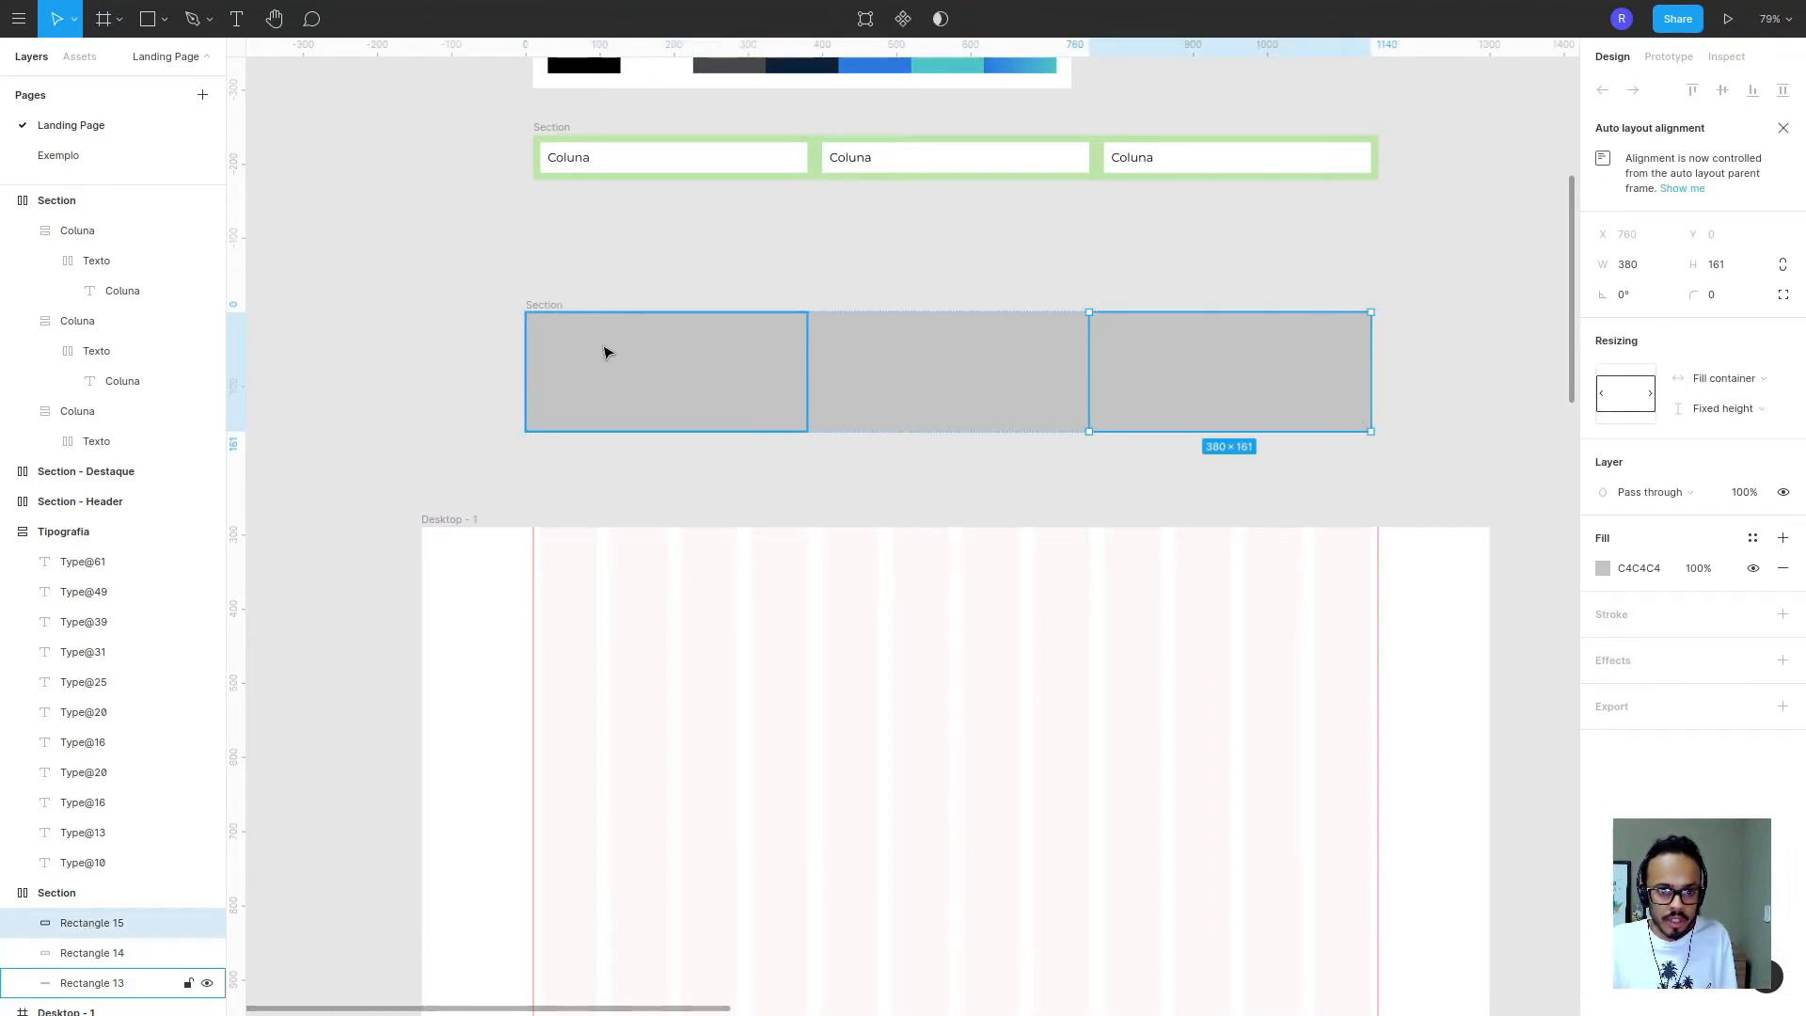
click(687, 354)
click(931, 339)
key(Delete)
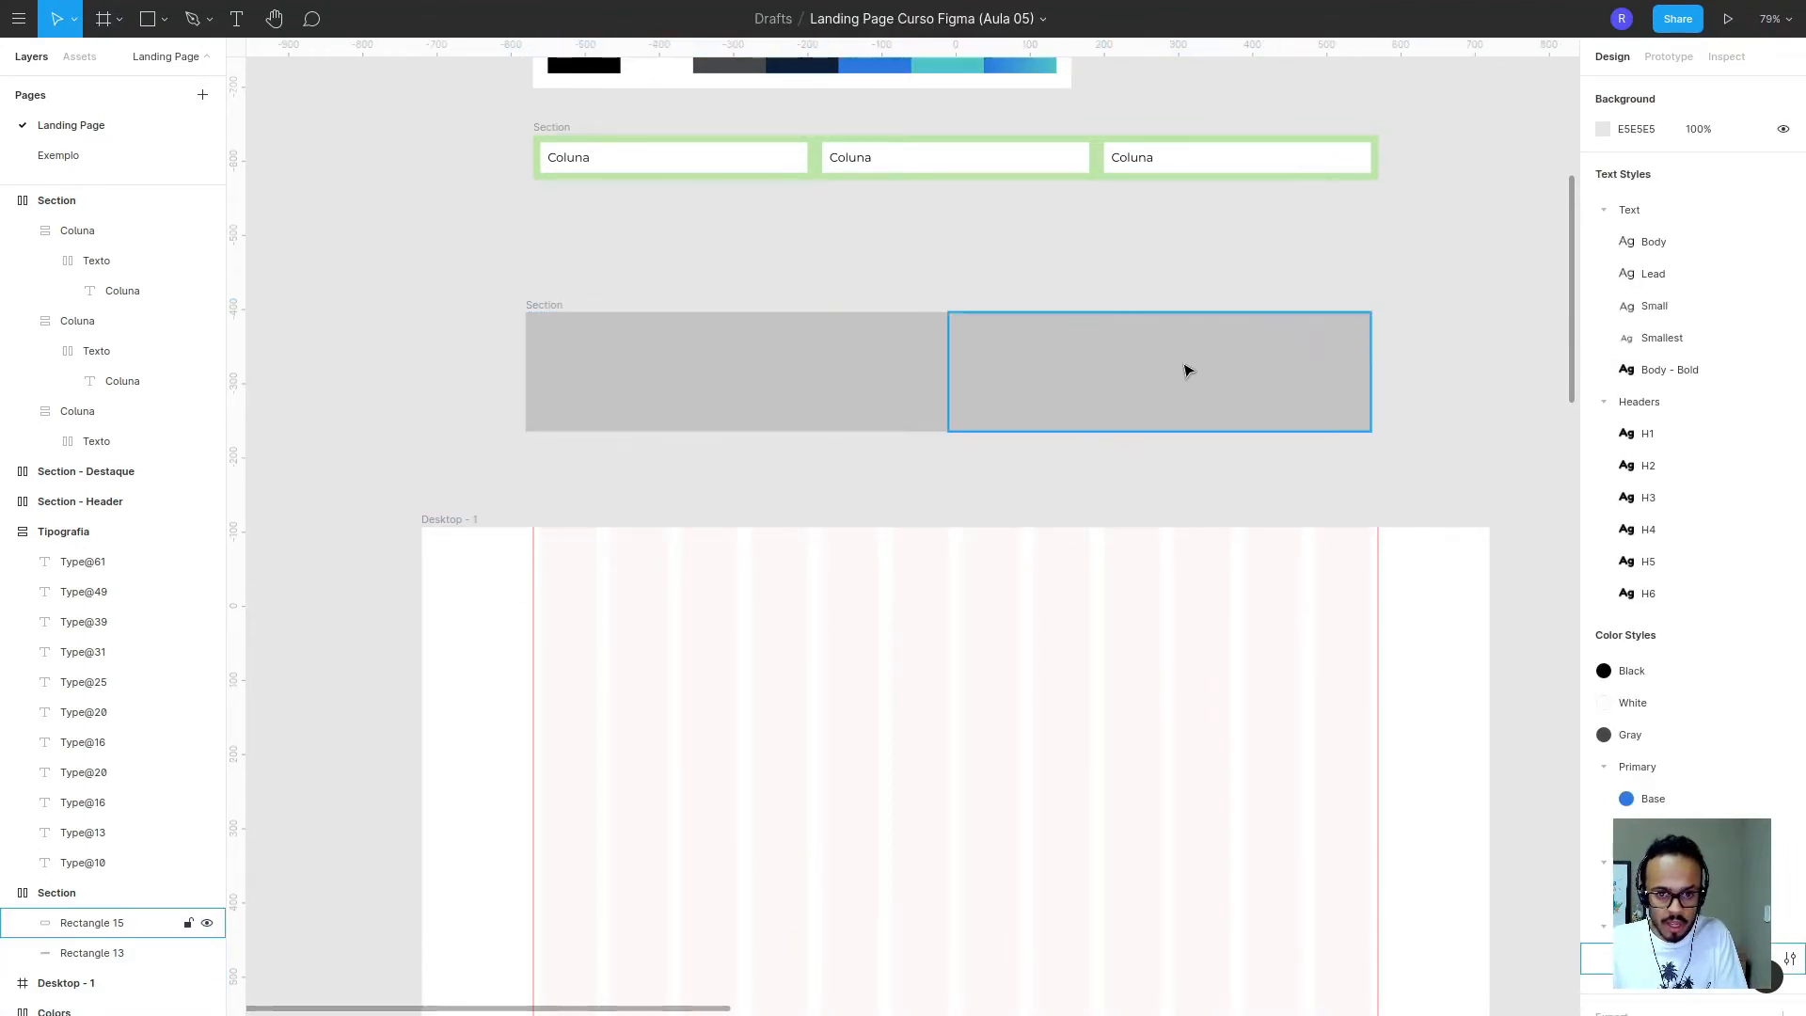
click(1176, 371)
key(Delete)
- Wrap the remaining rectangle of the grey Section in its own auto layout frame and delete the rectangle inside it
click(795, 369)
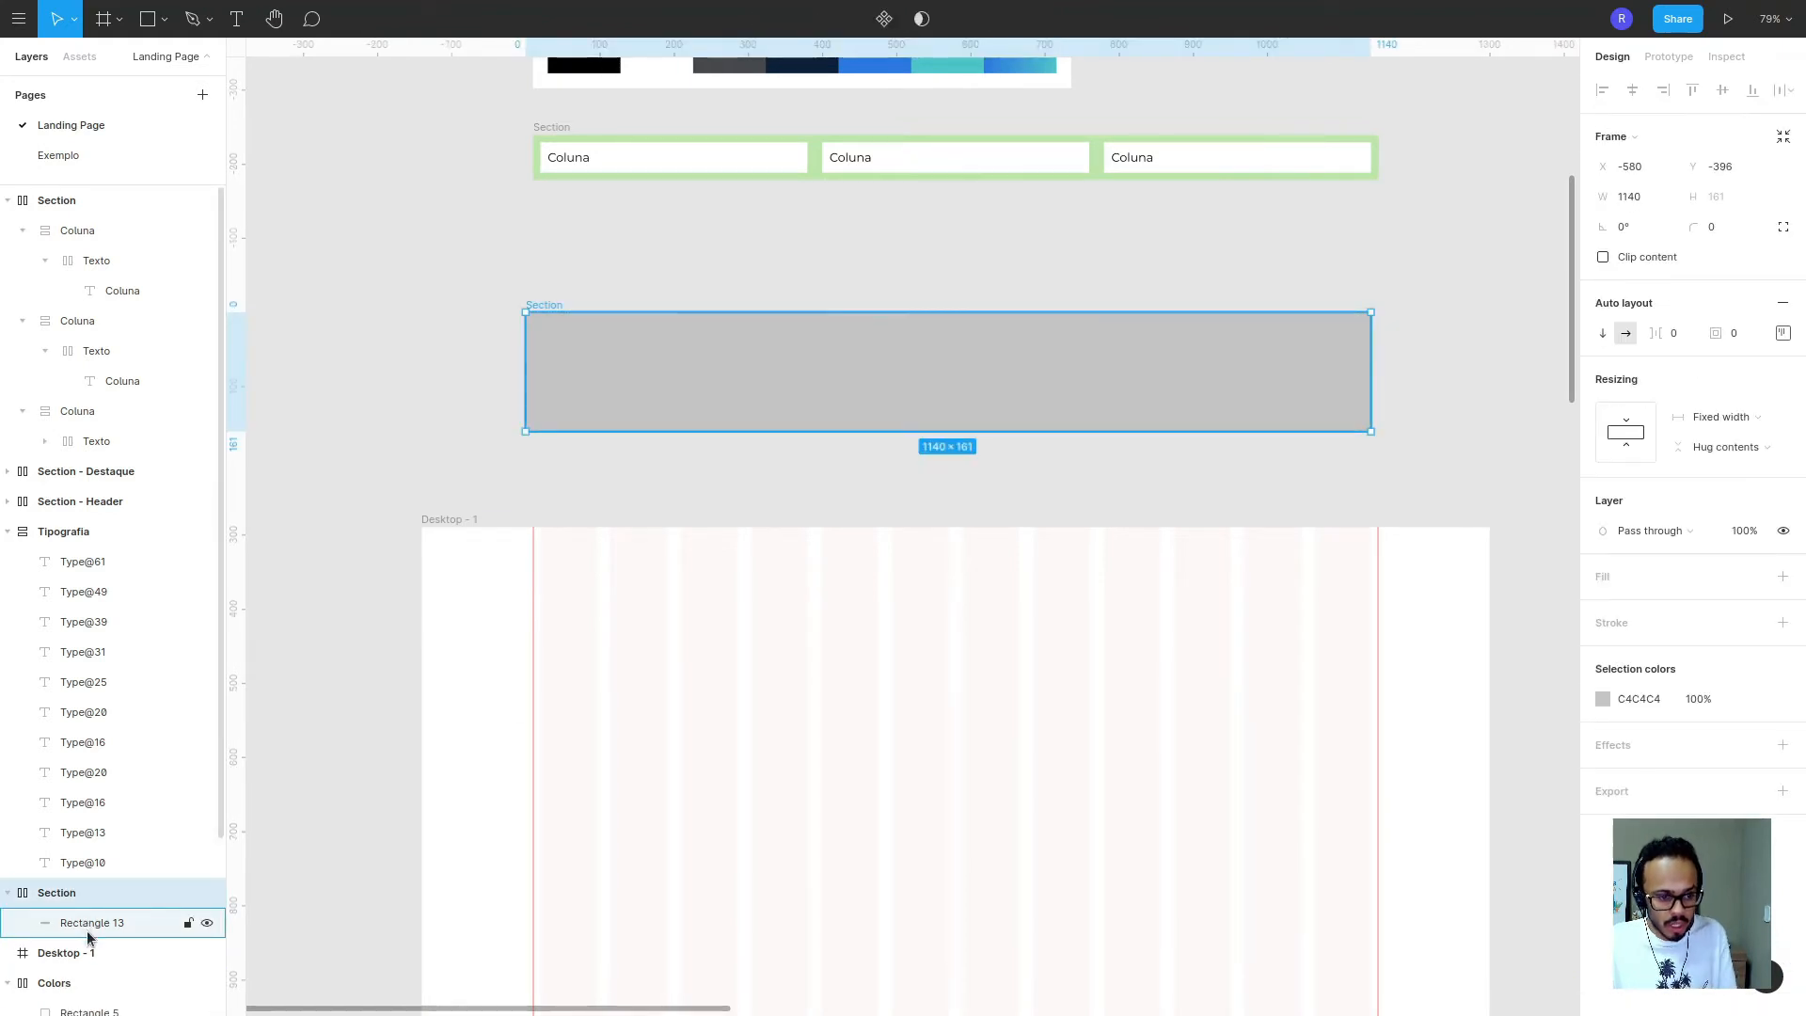
click(87, 929)
key(shift+a)
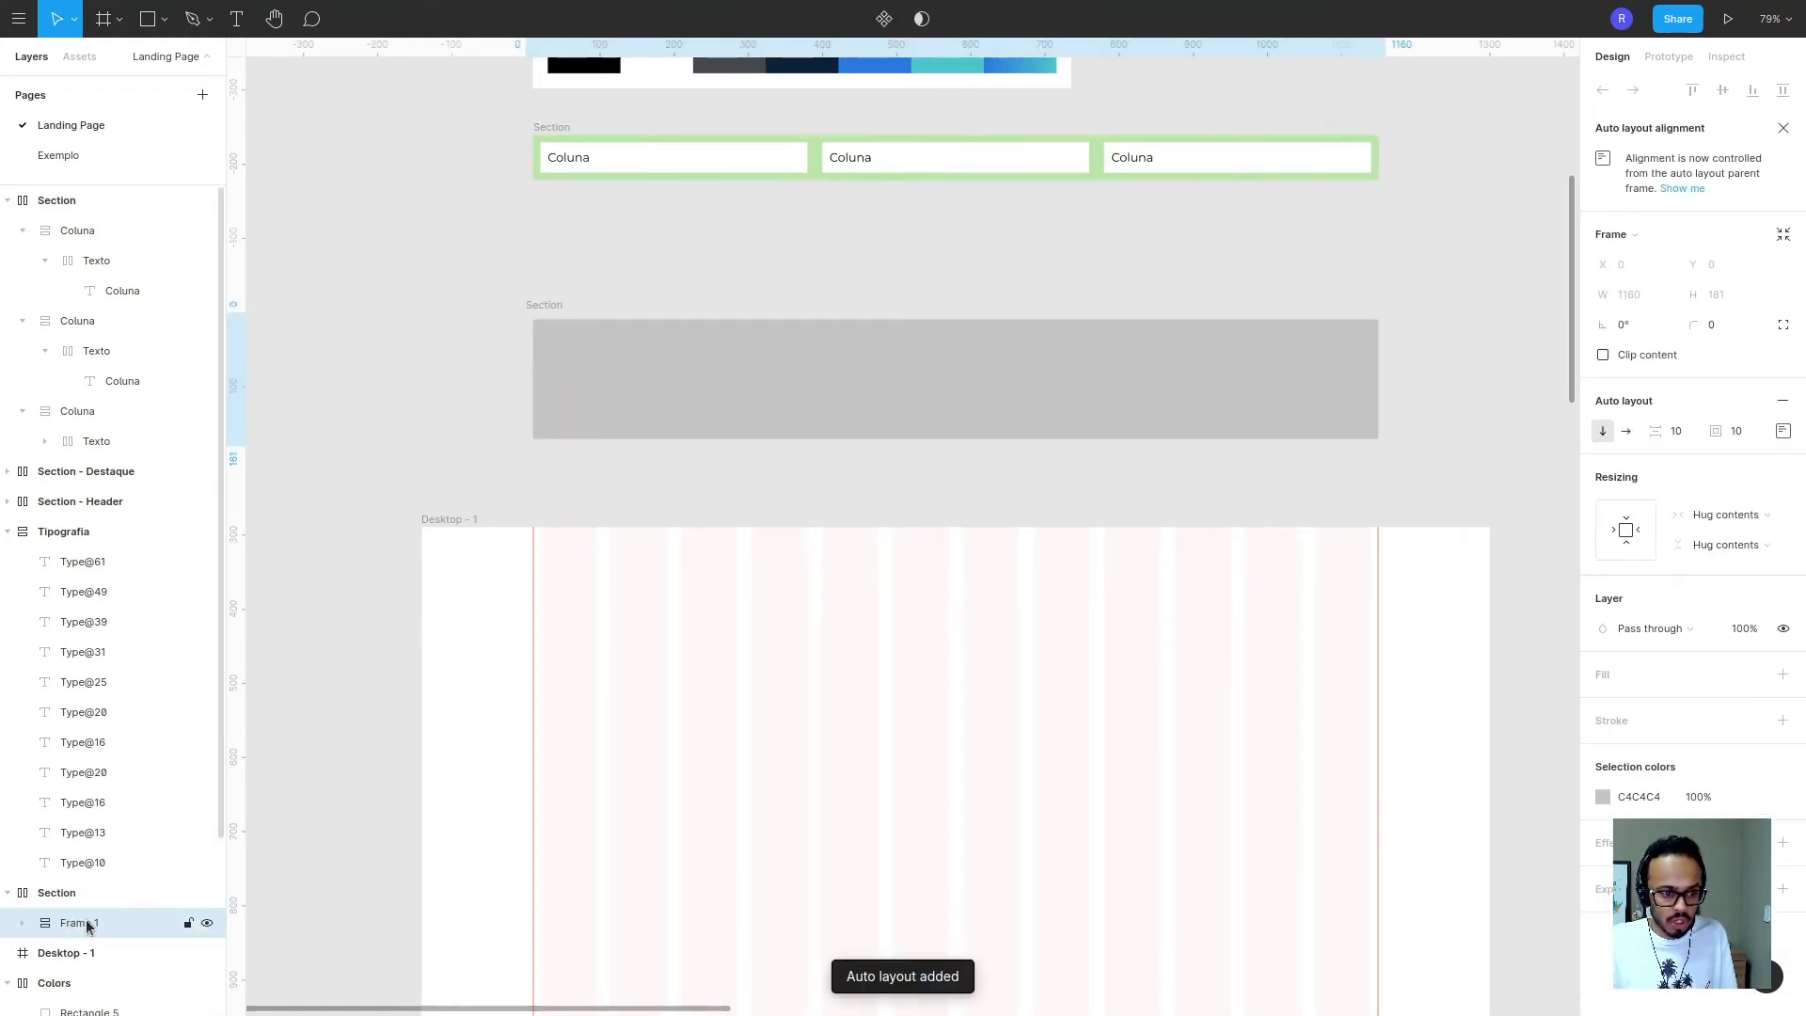
click(29, 923)
click(166, 955)
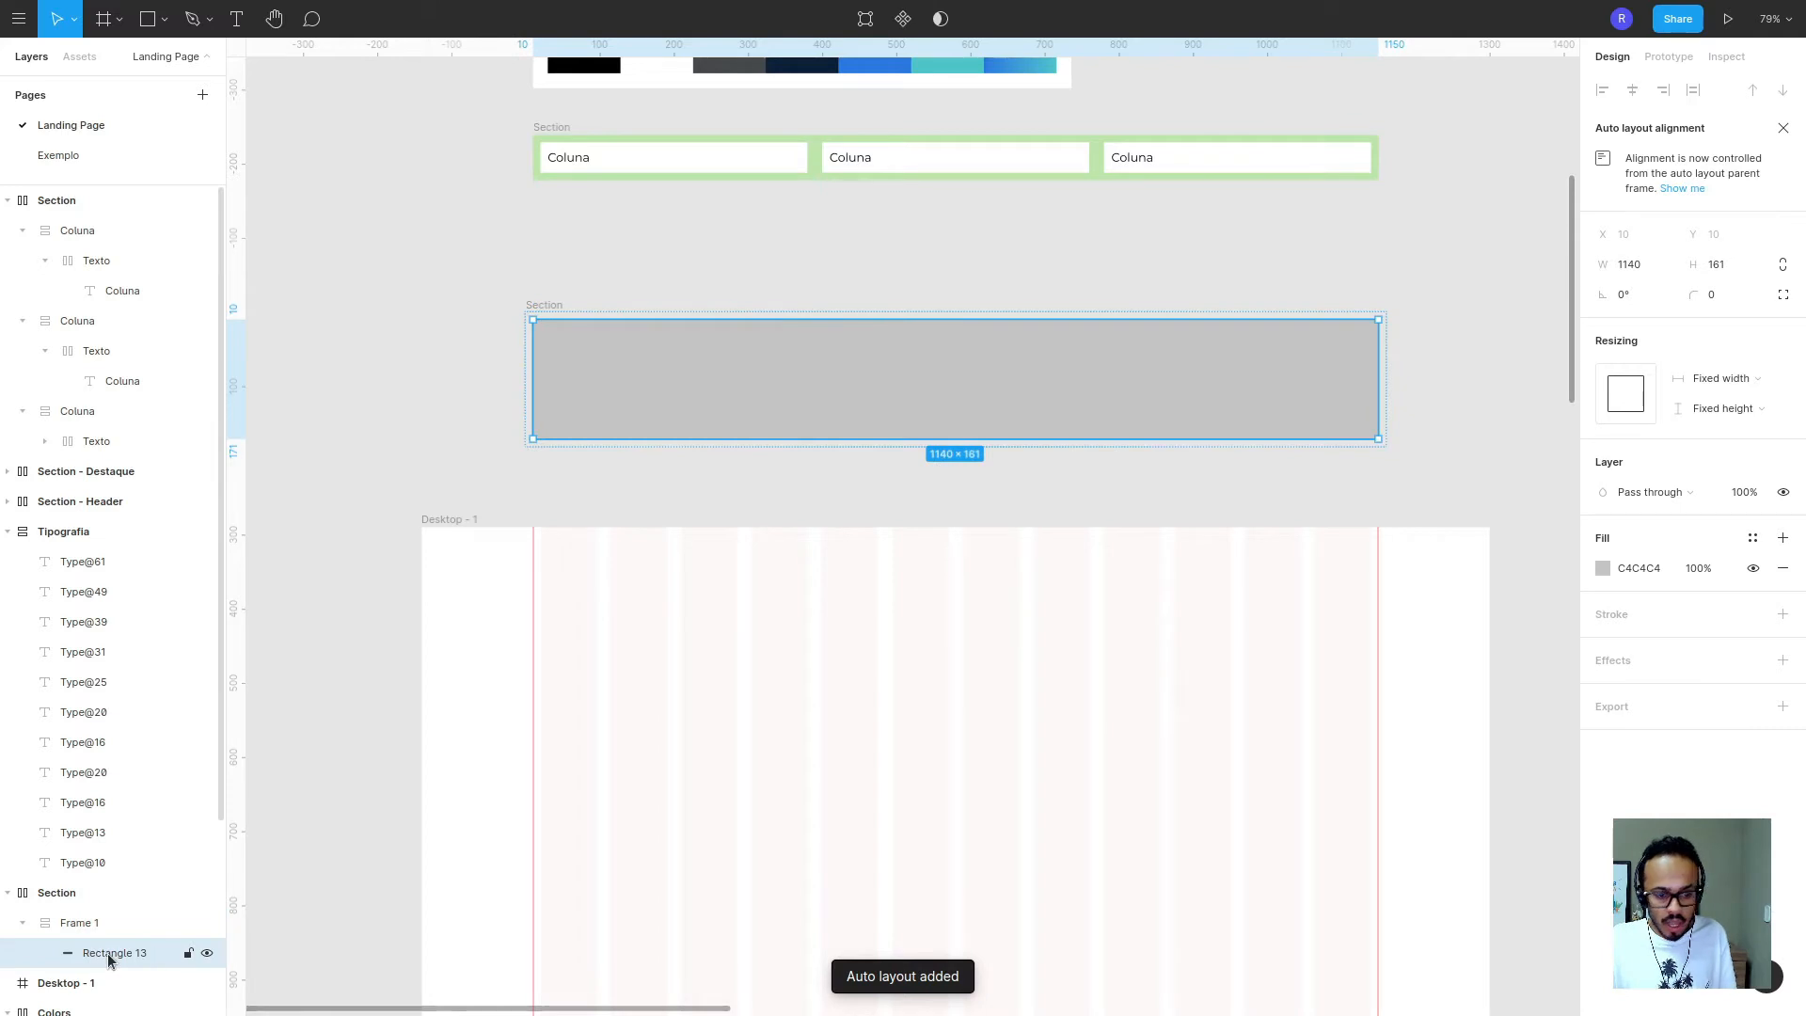
key(Delete)
- Set the empty auto layout frame's spacing between items to 20 and review its padding and alignment settings
click(89, 928)
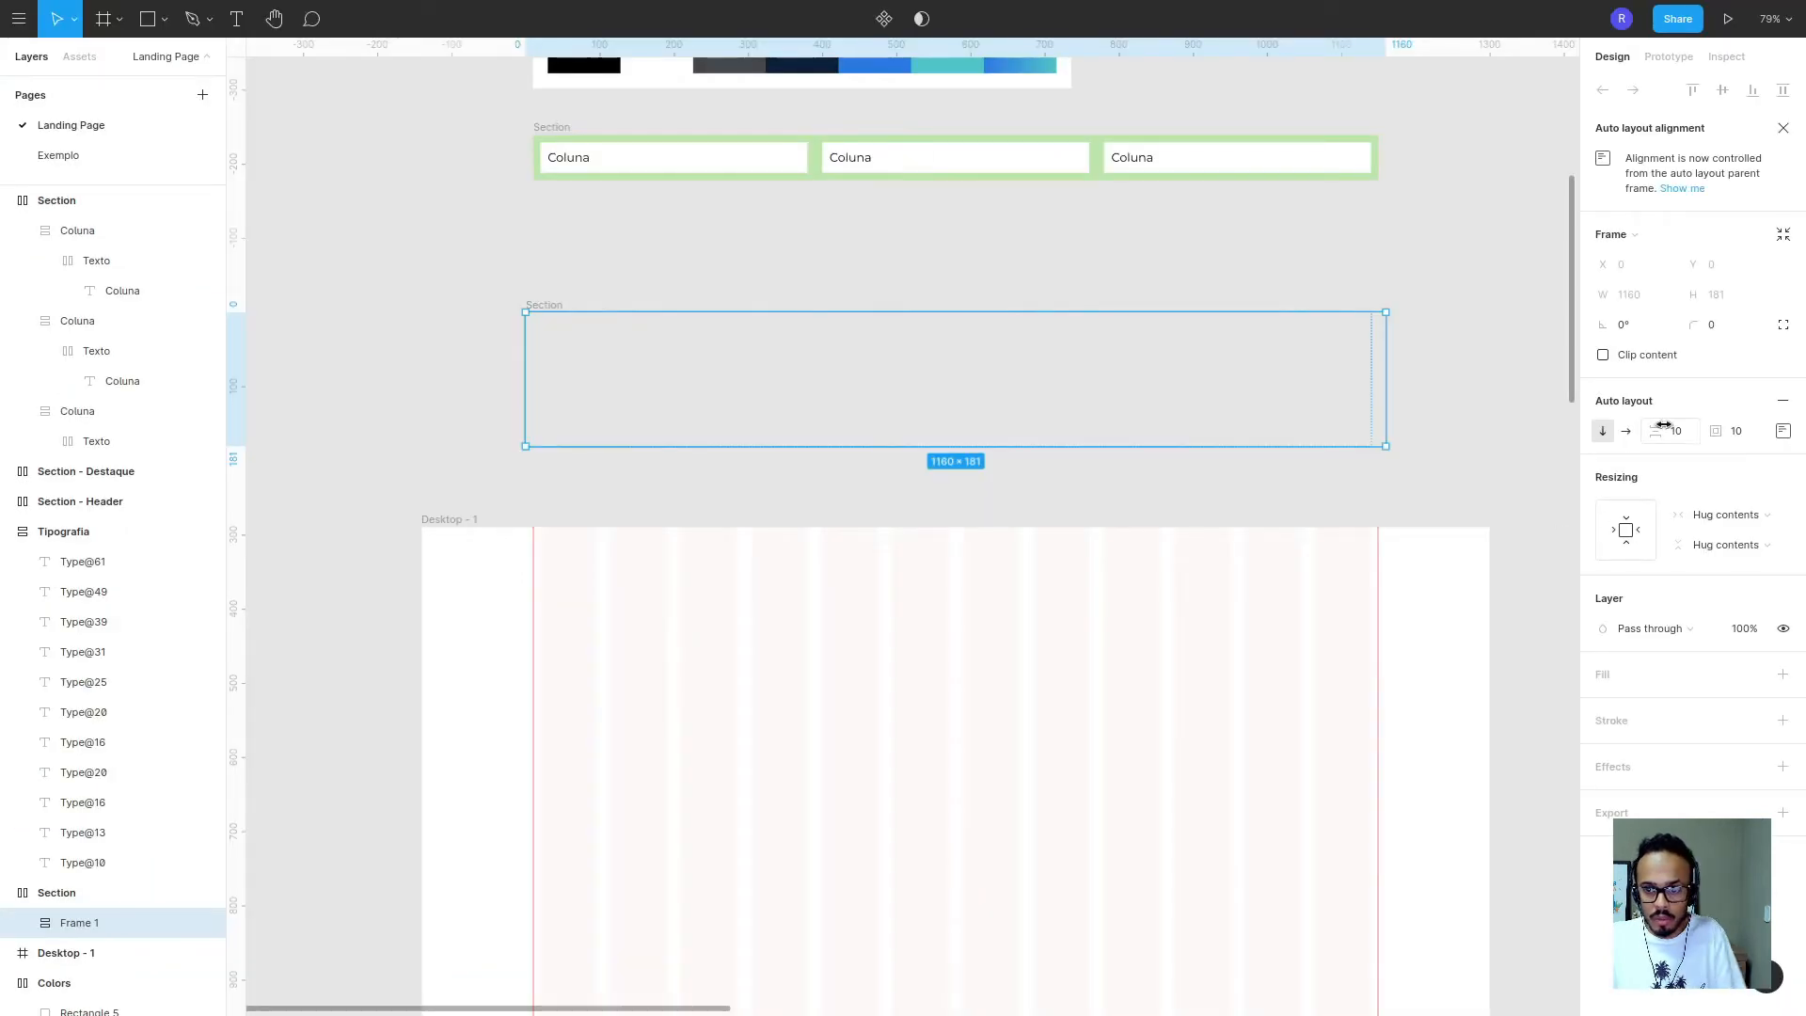
click(1679, 431)
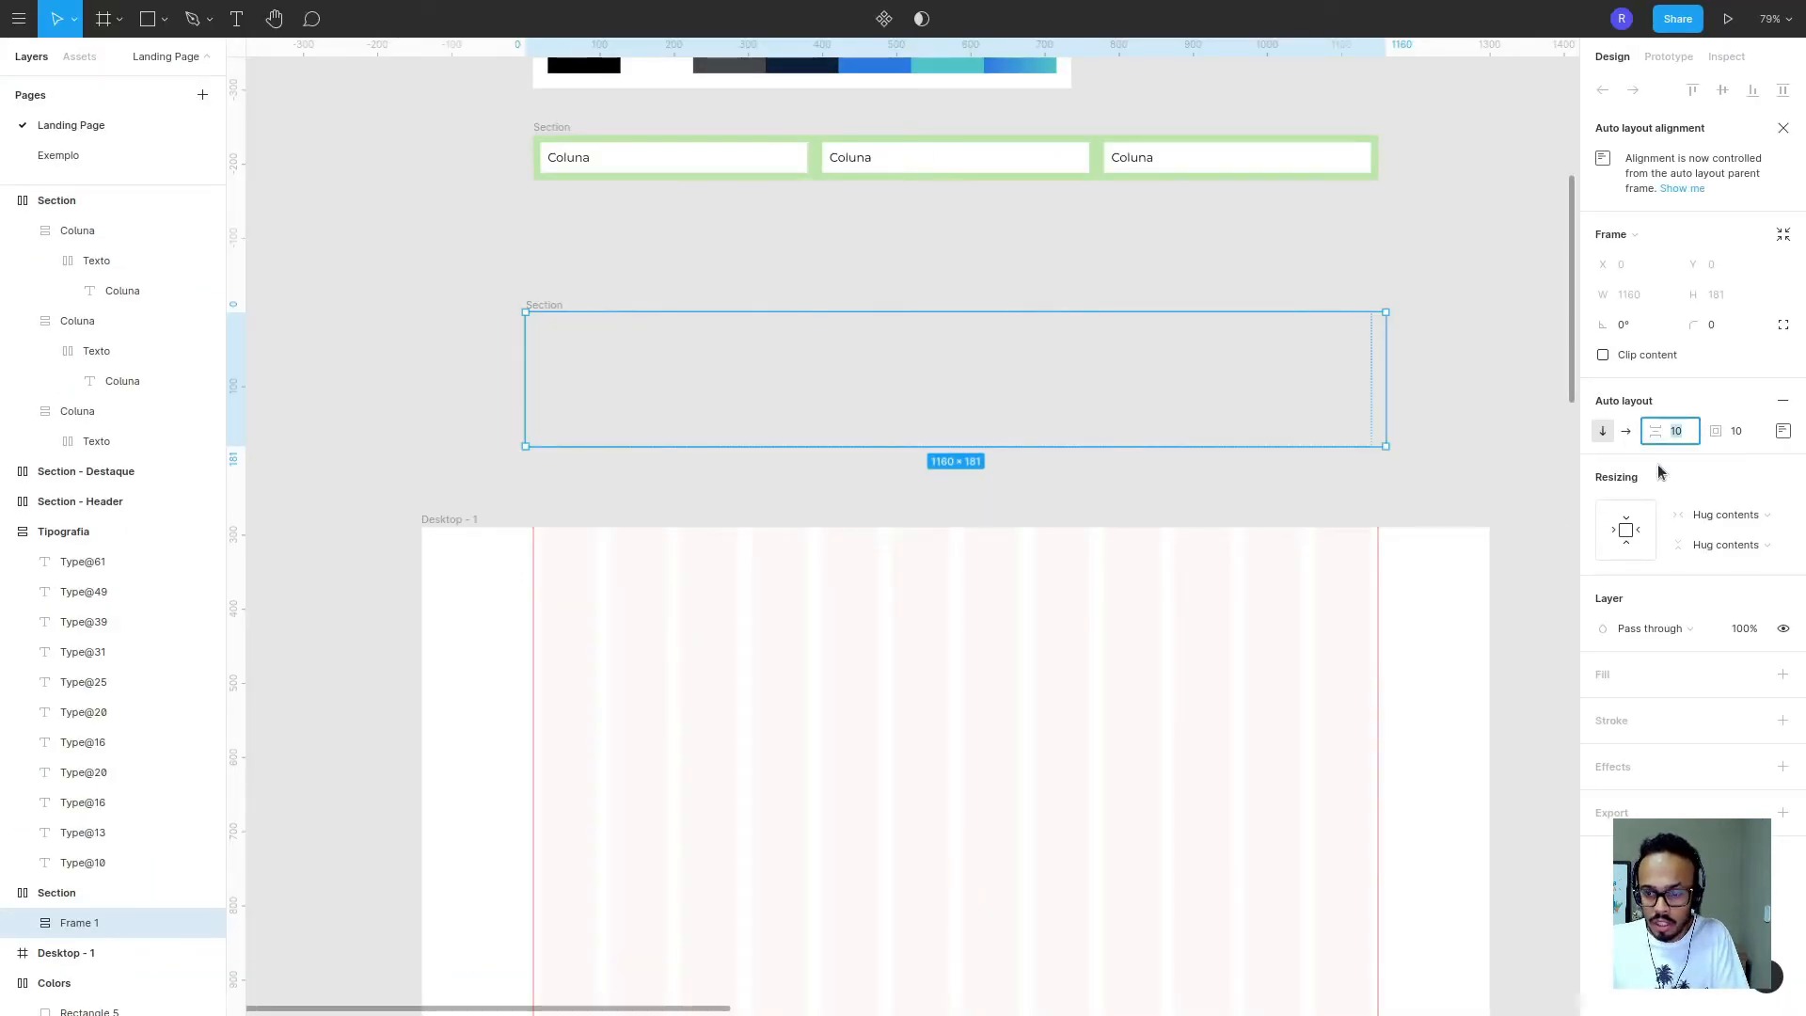
double_click(1684, 430)
text(20)
key(Return)
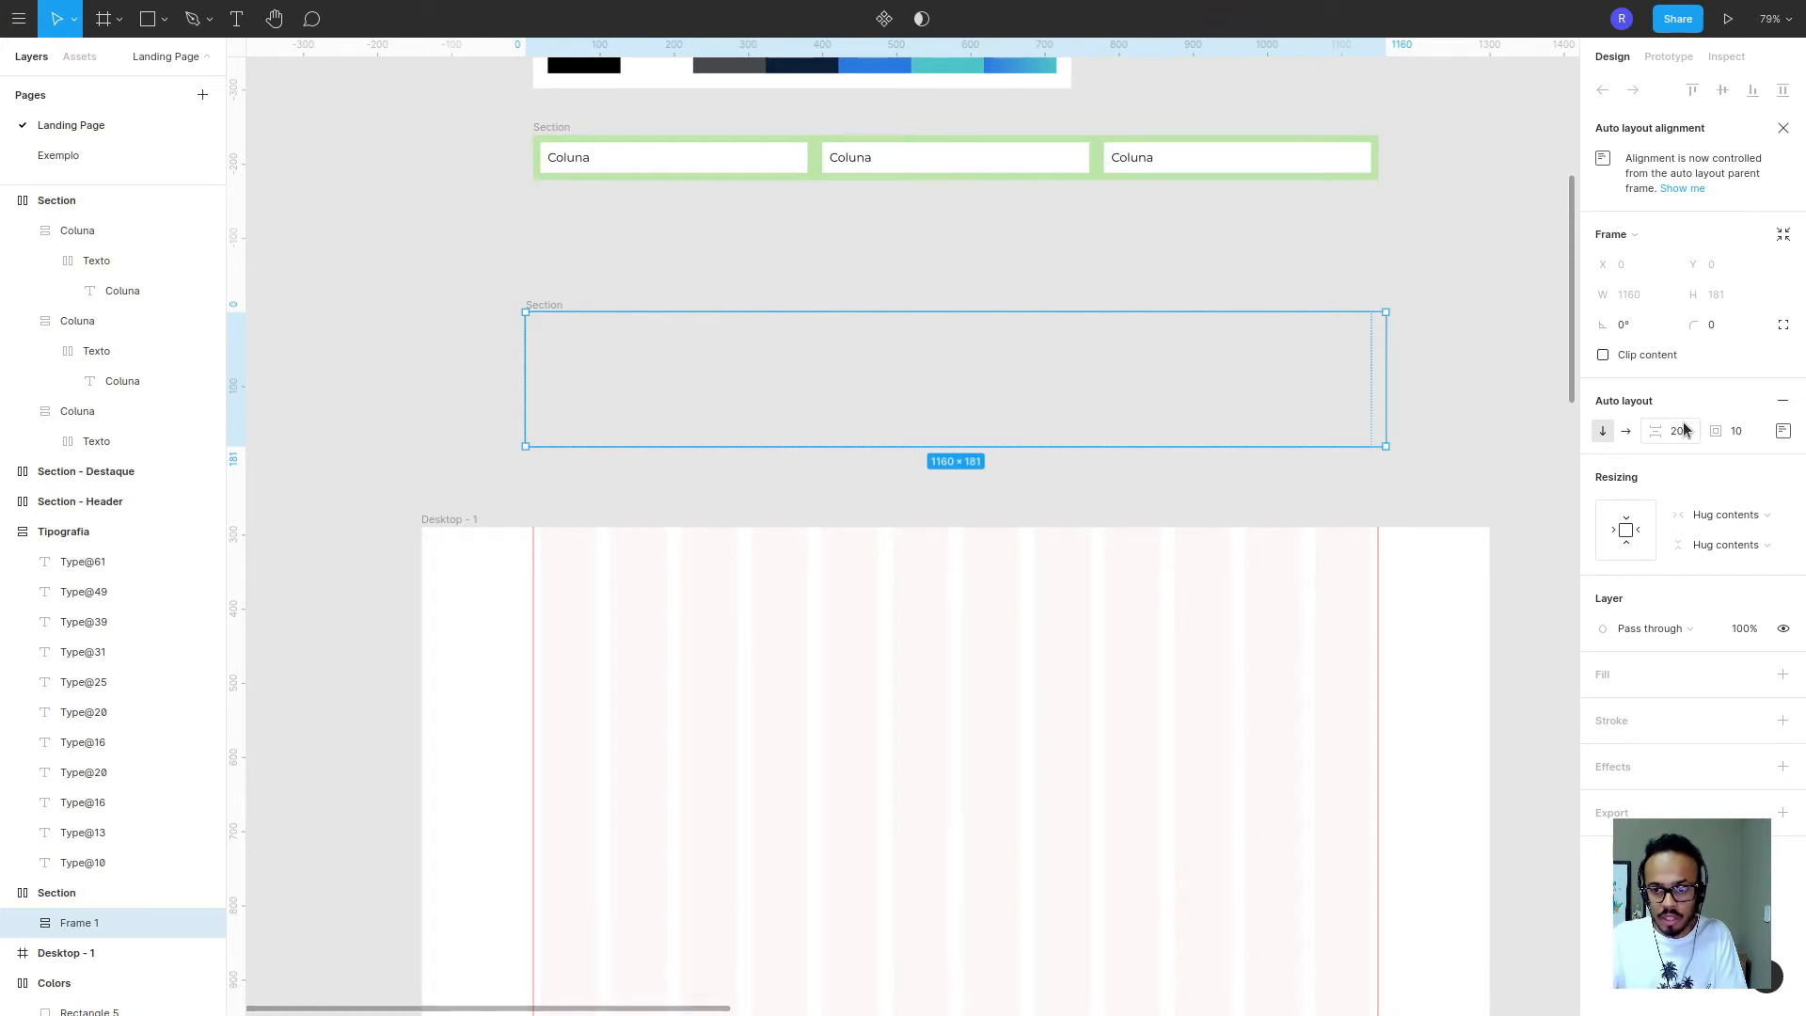
click(1744, 434)
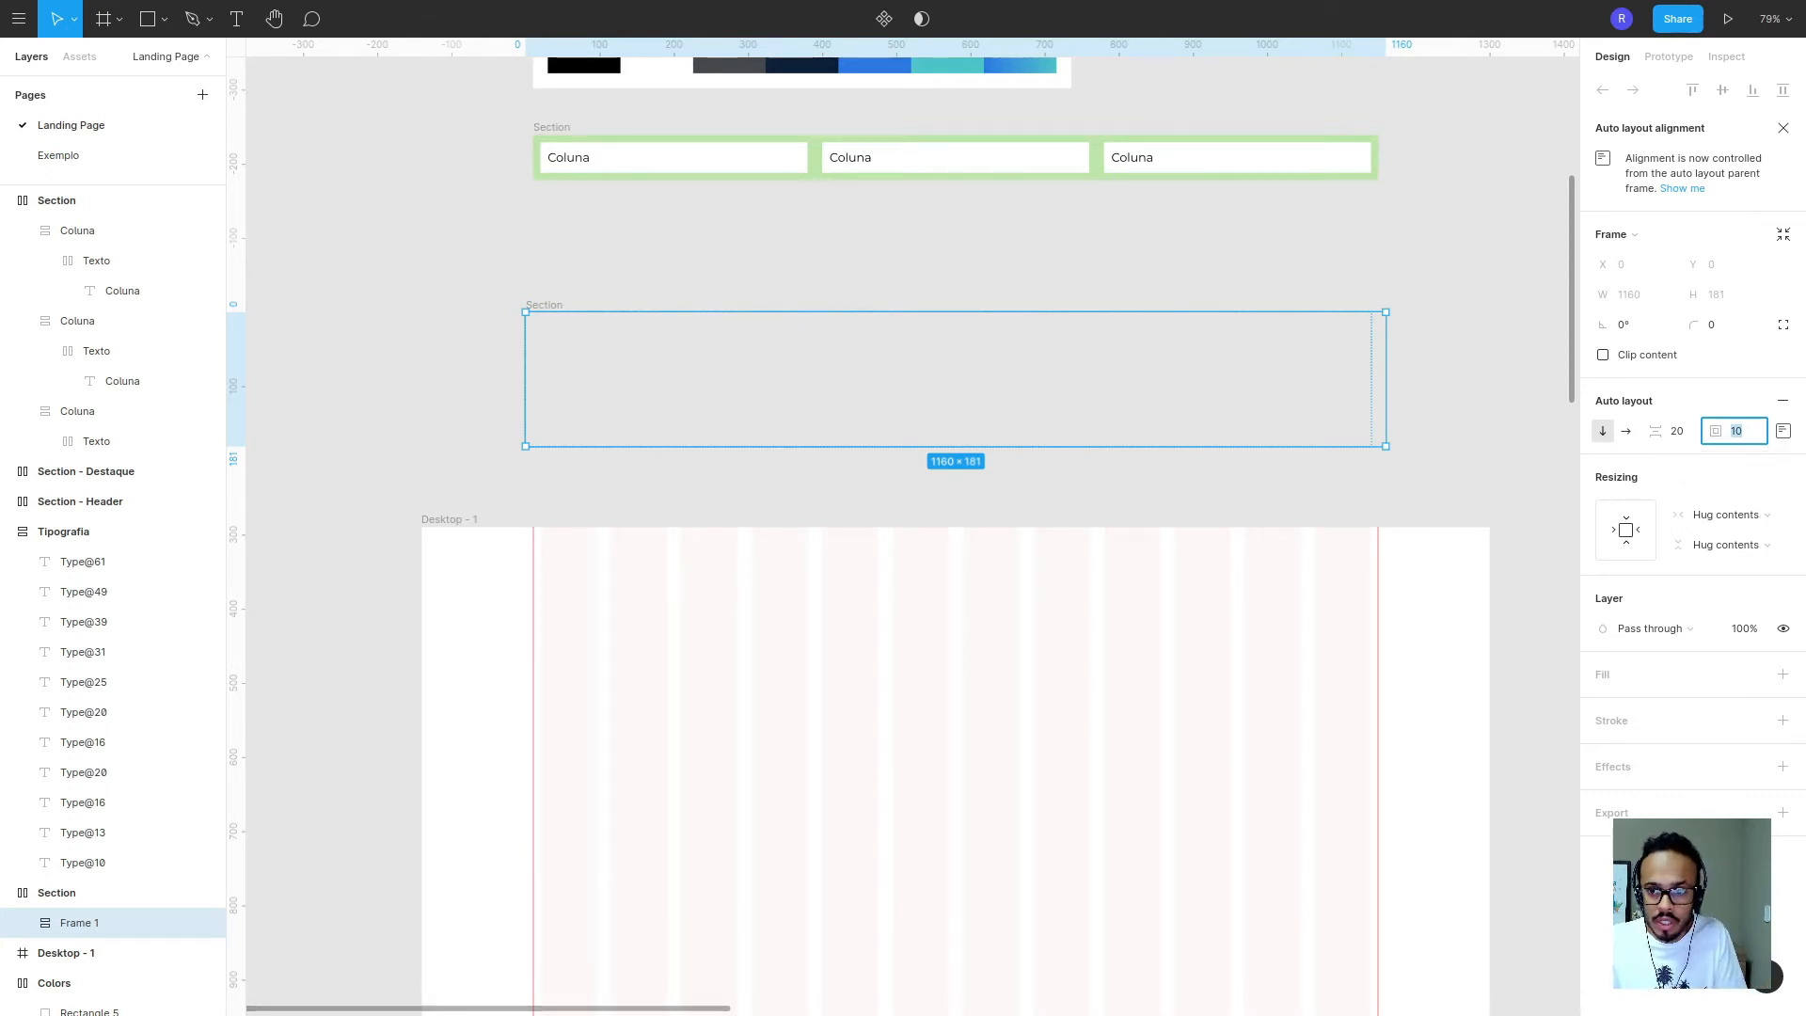
click(1784, 432)
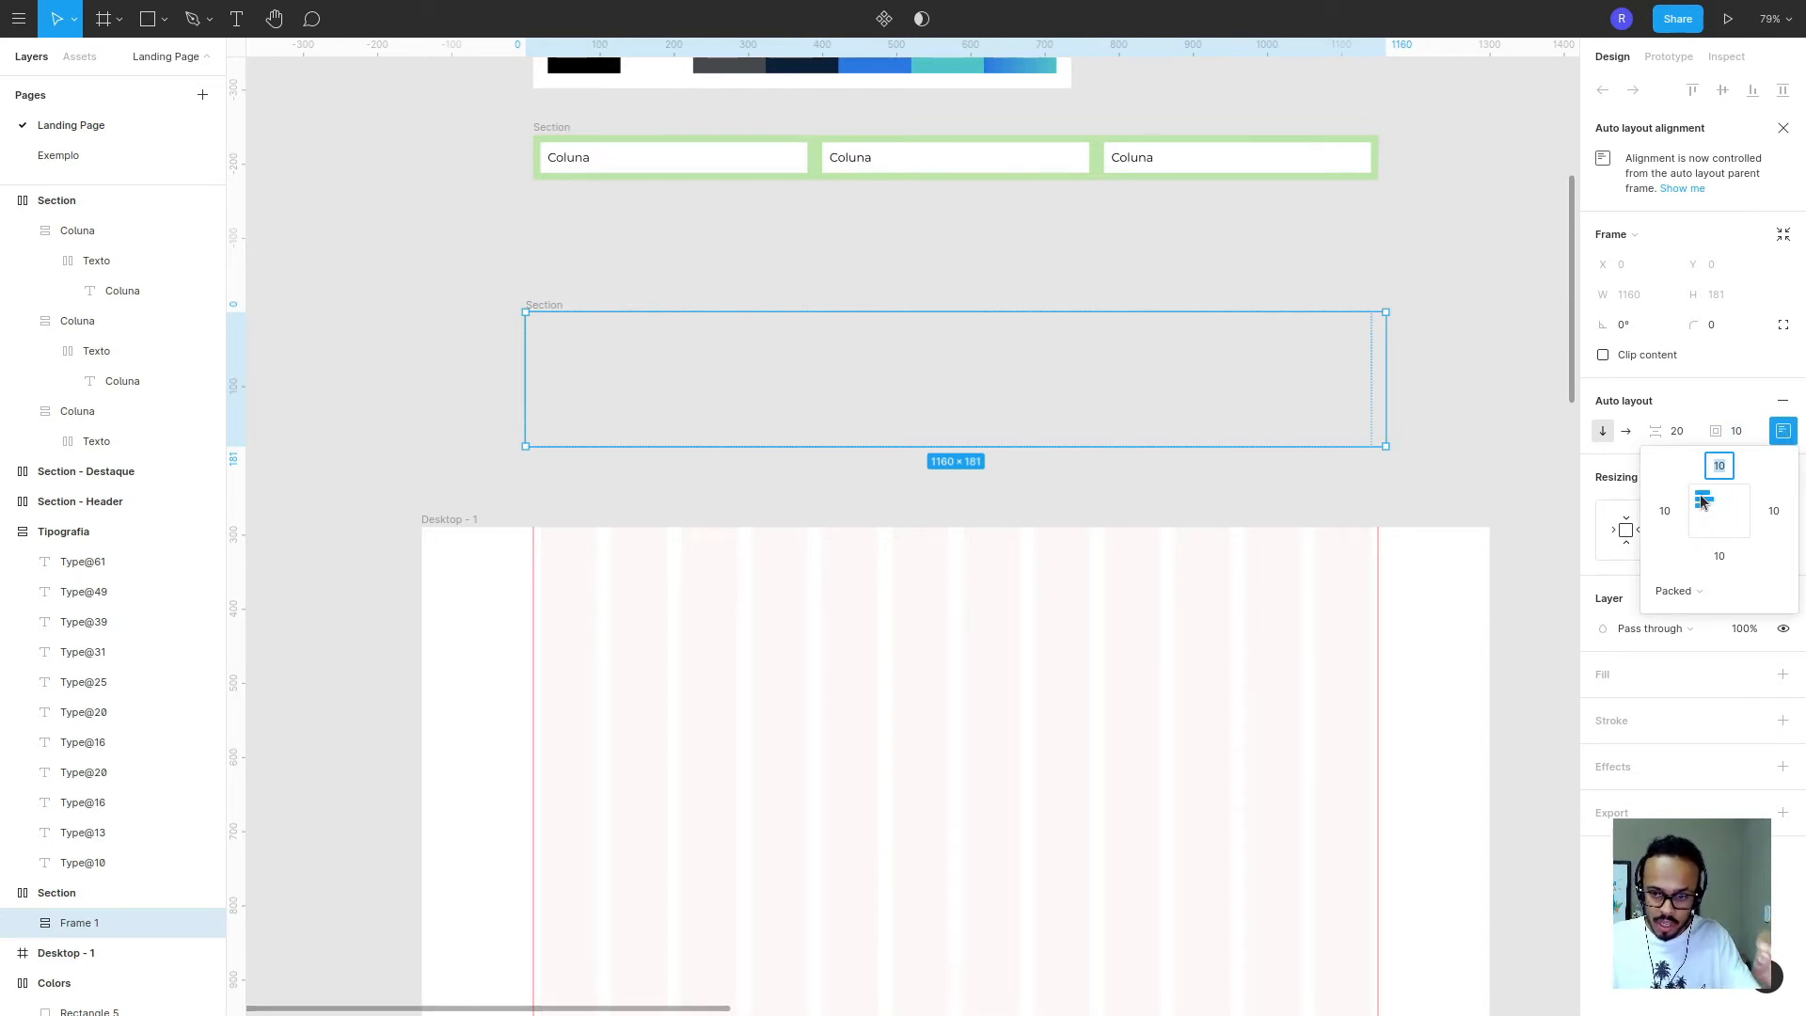
click(1456, 432)
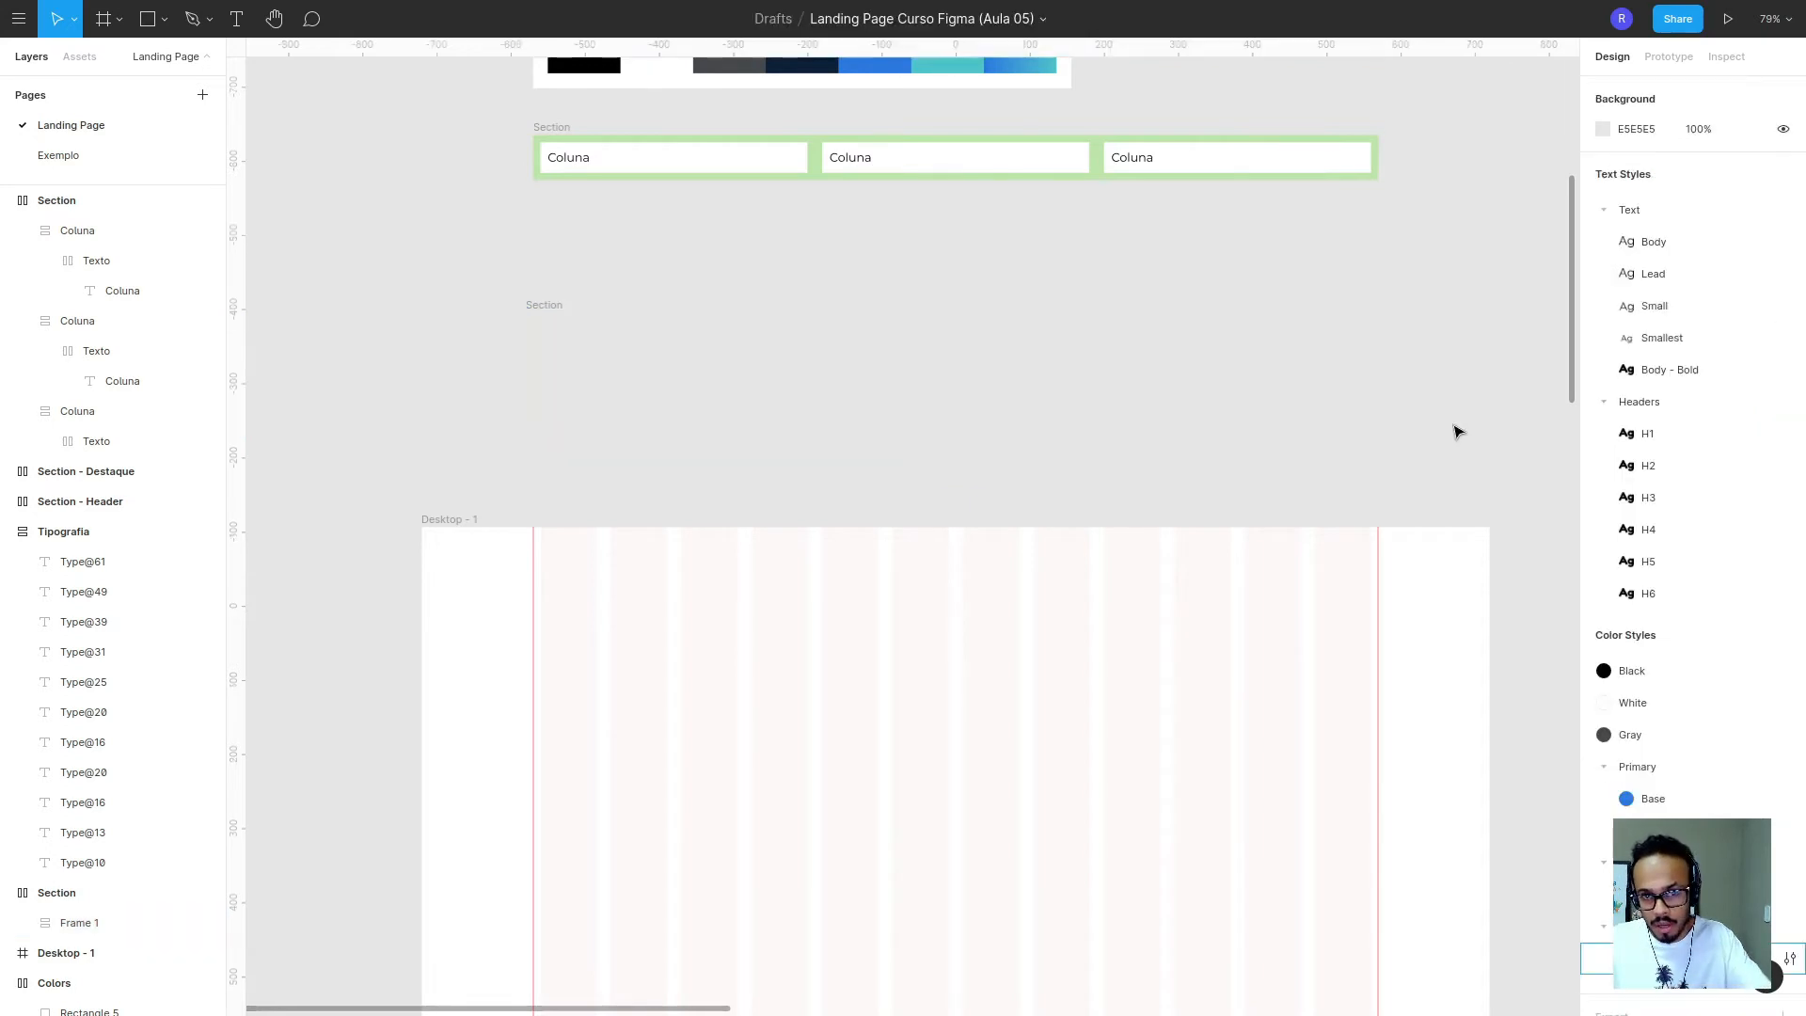
- Rename the empty auto layout frame inside the Section to Coluna and set its horizontal resizing to Fill container
click(90, 934)
double_click(89, 931)
text(Coluna)
key(Return)
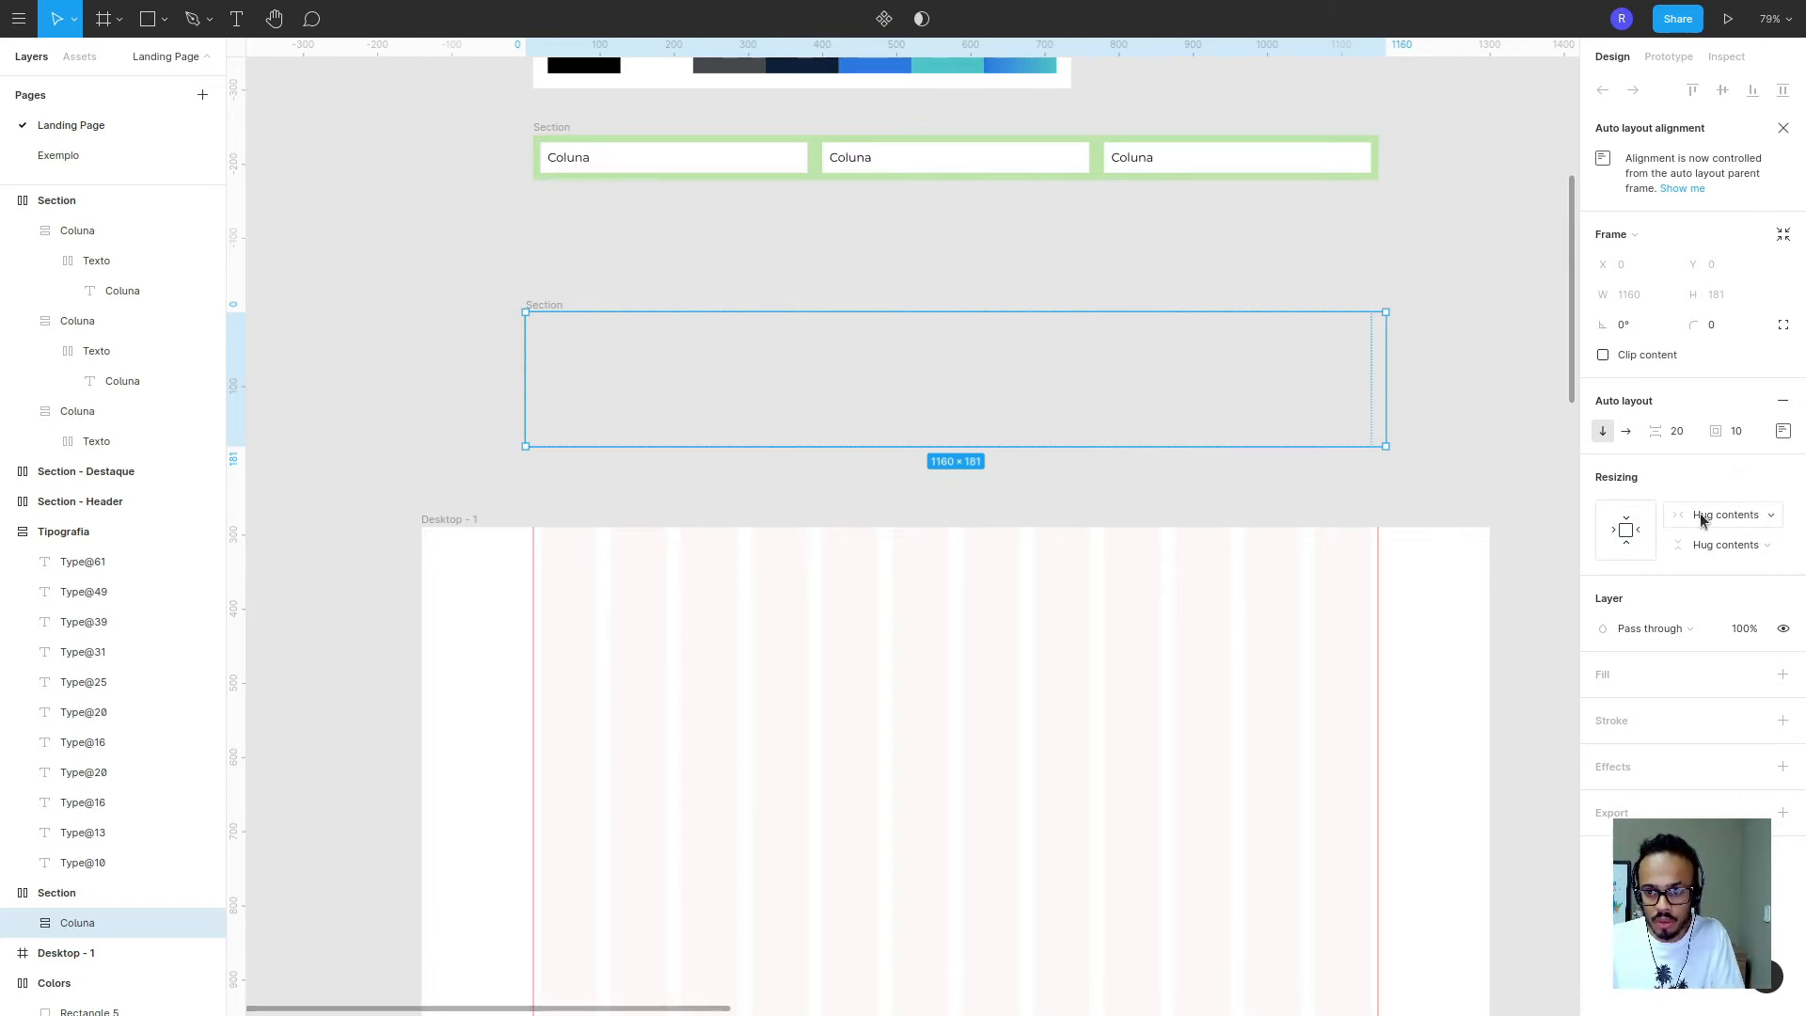
click(1651, 533)
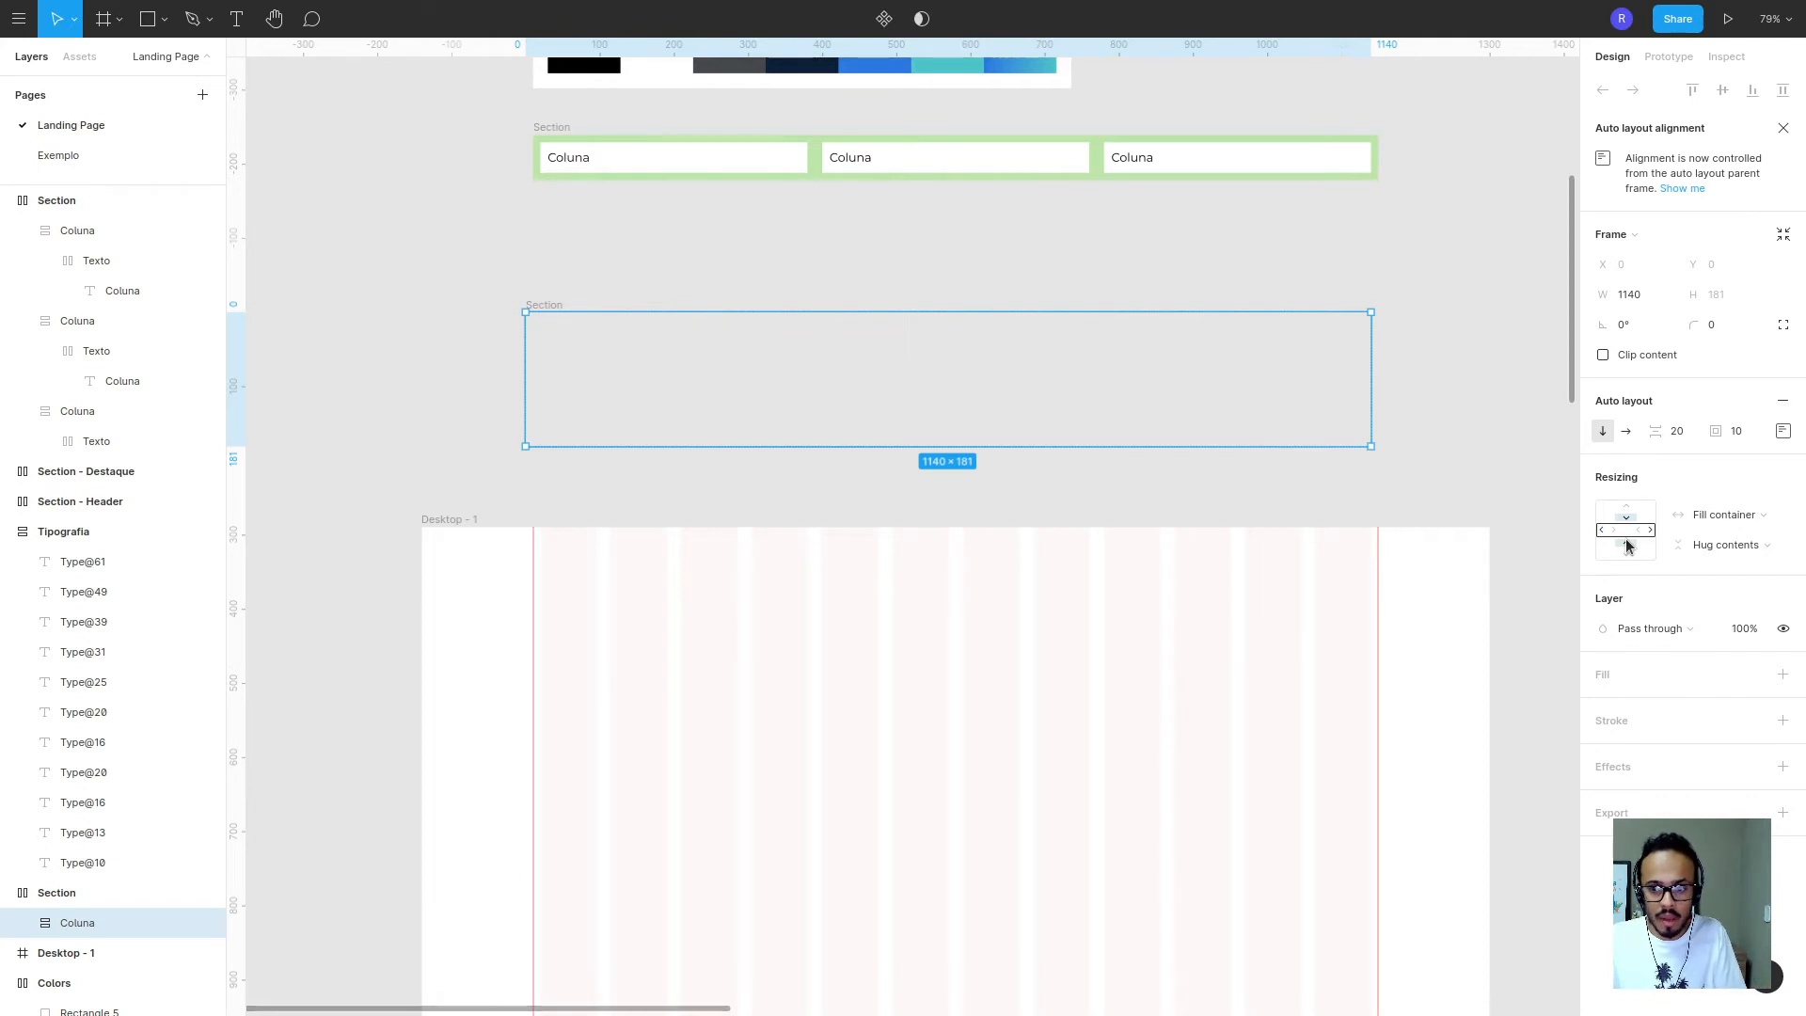
- Duplicate the Coluna frame twice inside the Section and select the columns one by one to check the three-way split
click(68, 892)
click(88, 923)
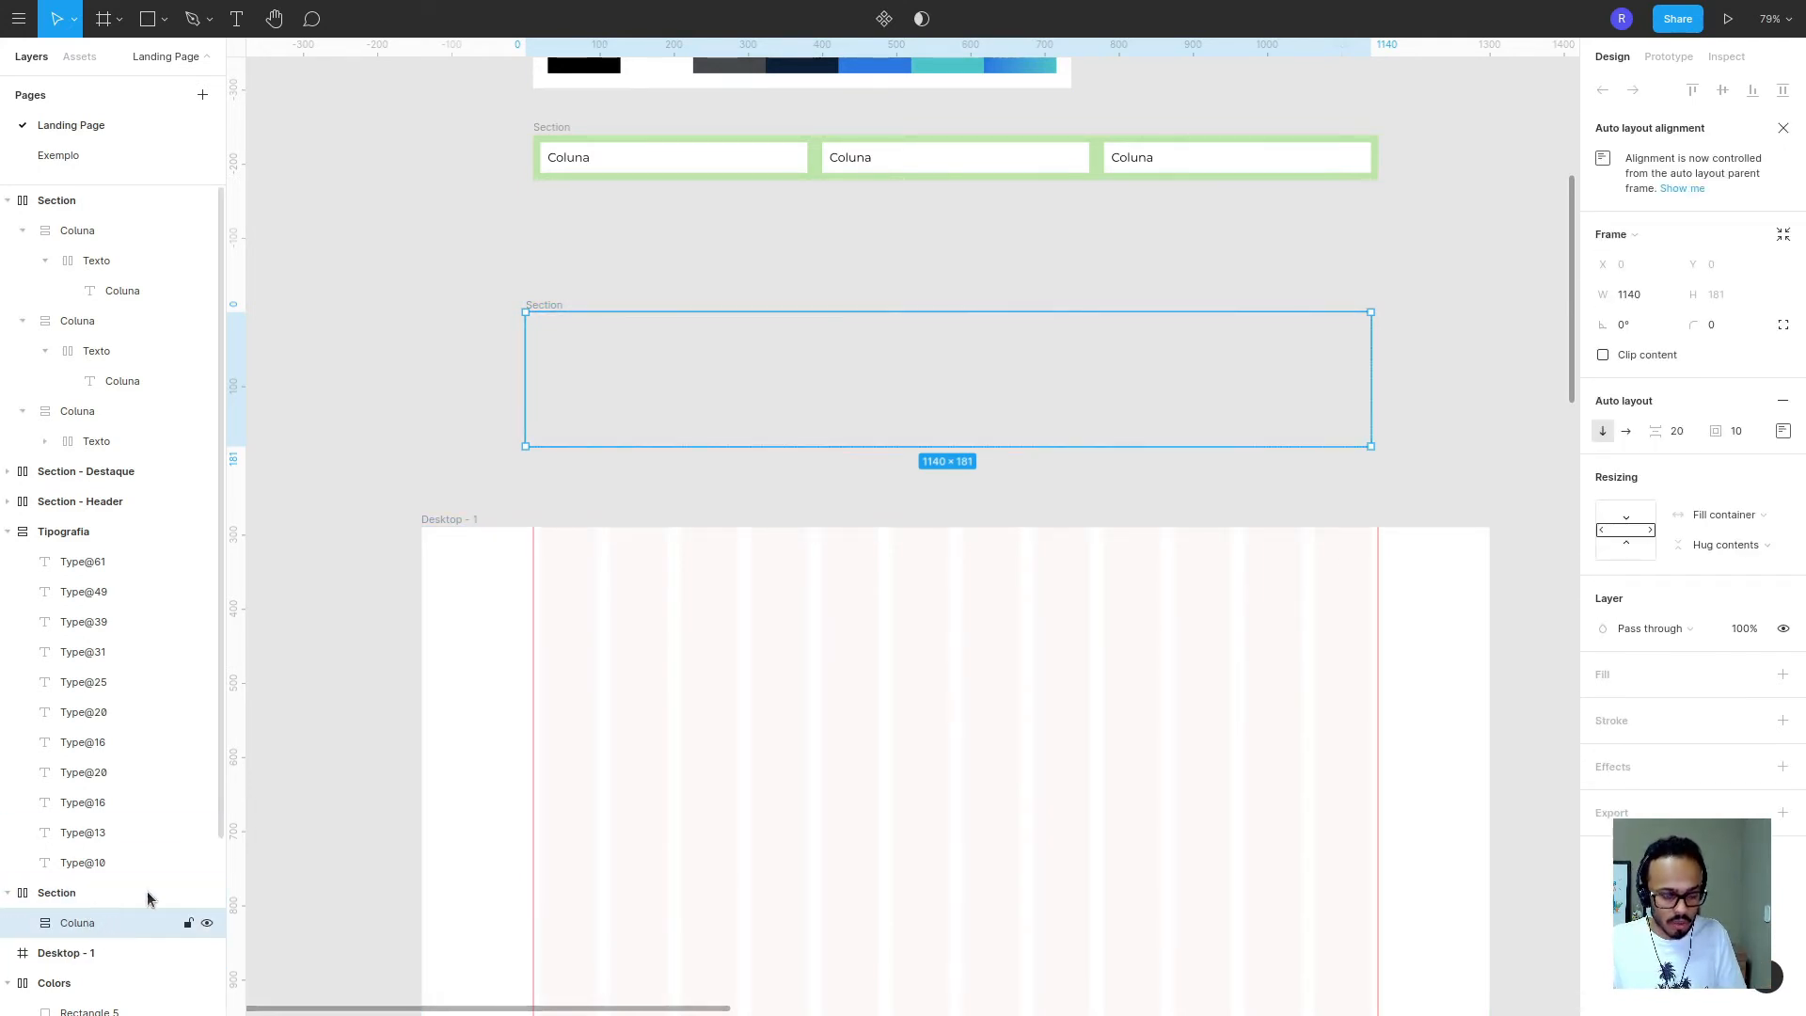
key(ctrl+d)
key(ctrl+d)
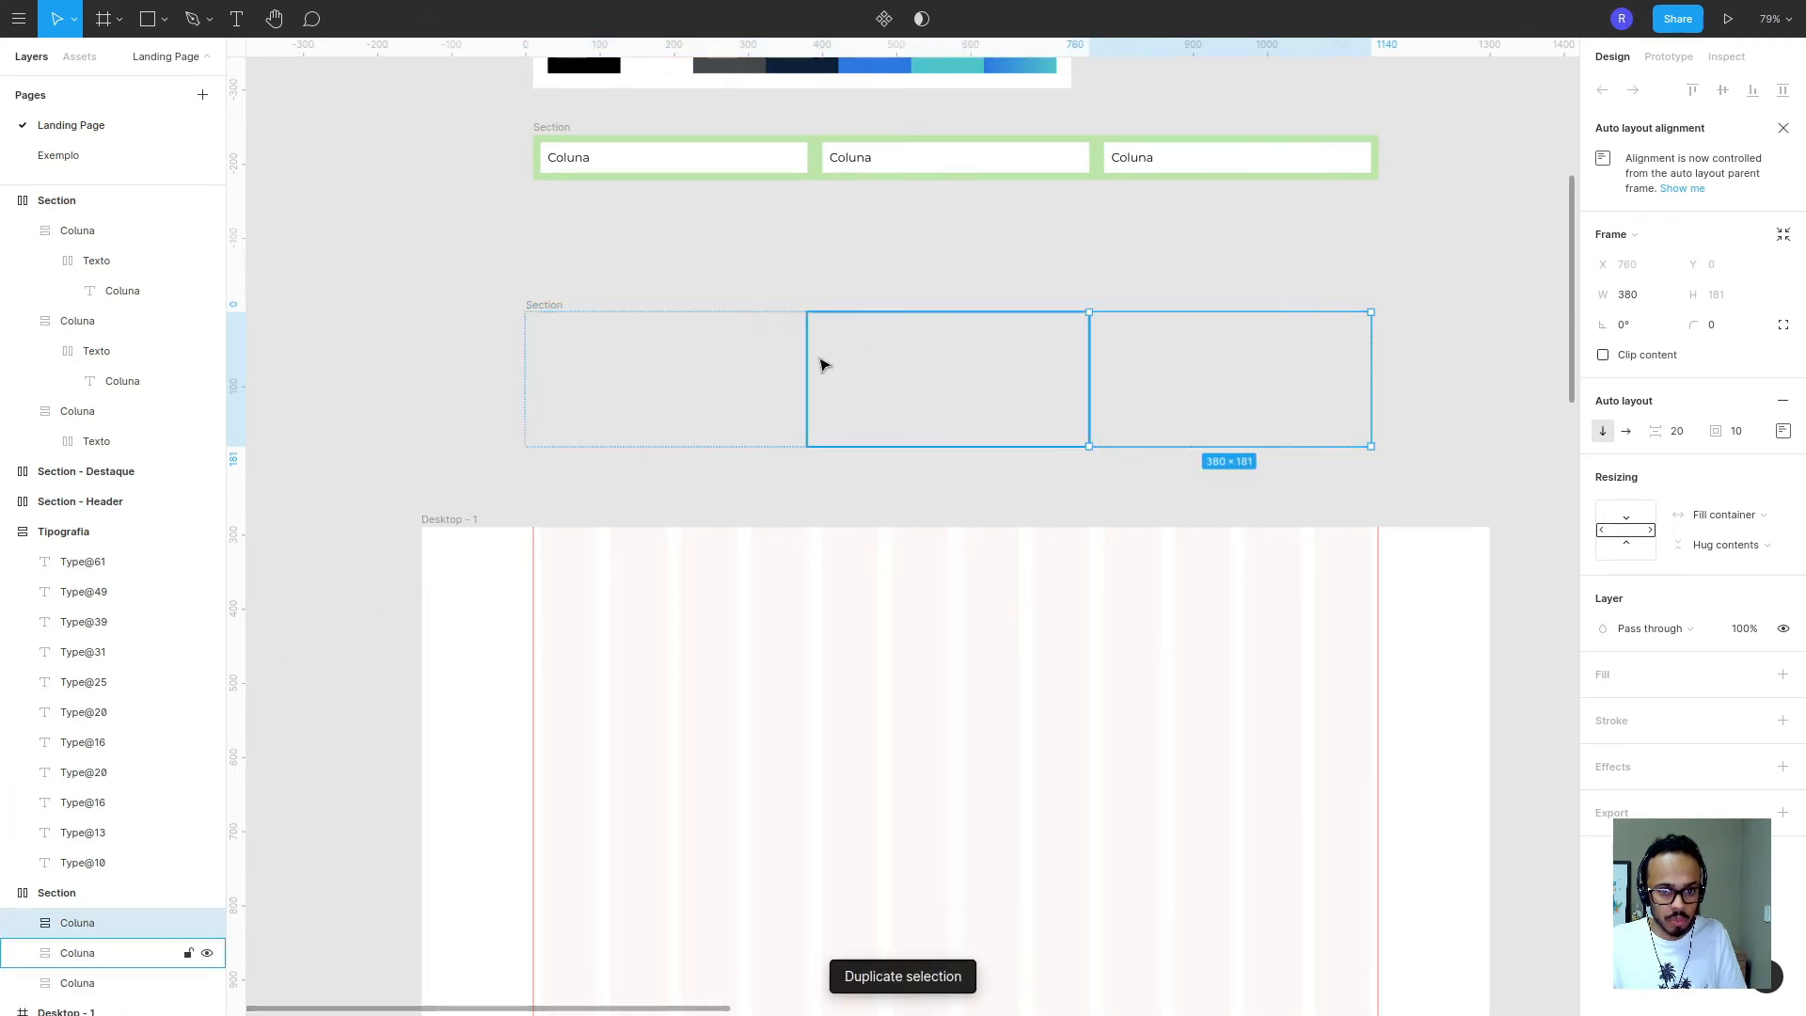
click(820, 359)
click(753, 360)
click(1018, 364)
click(742, 375)
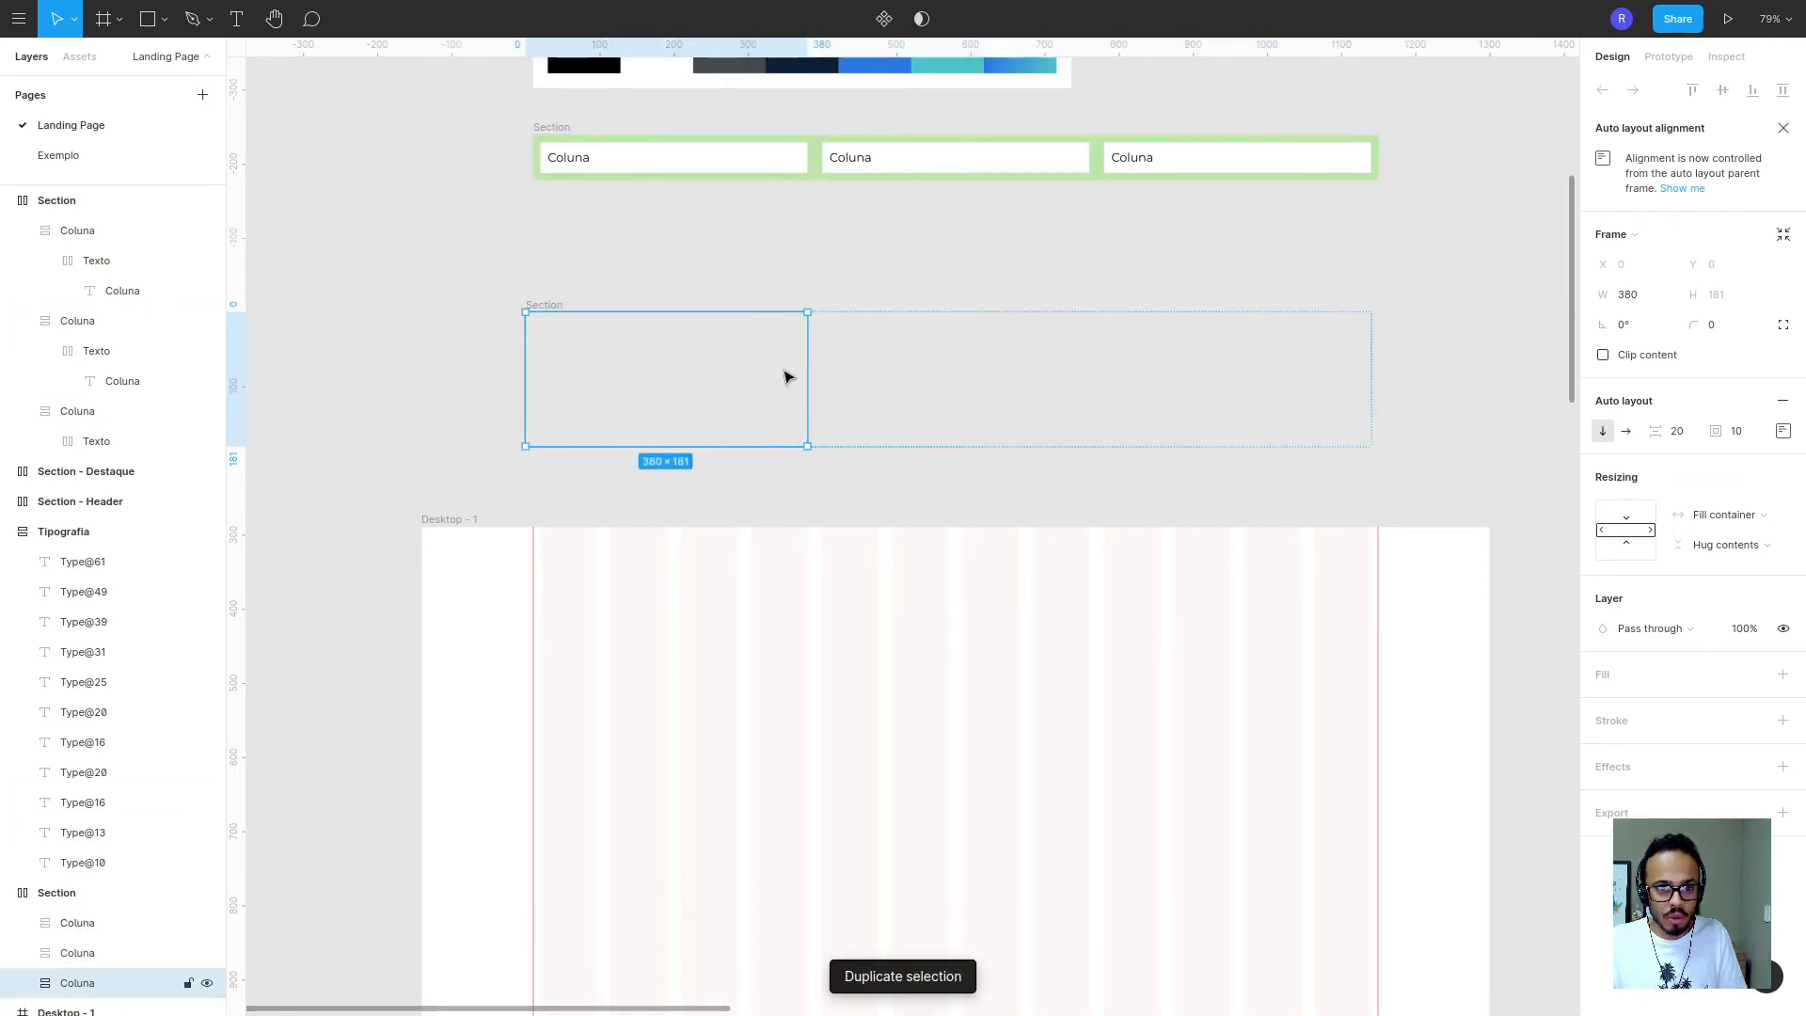
click(1198, 387)
click(766, 386)
click(968, 392)
- Add a fill to all three Coluna frames and sample the green BDE5A4 from the reference Section's background
click(781, 390)
shift+click(999, 395)
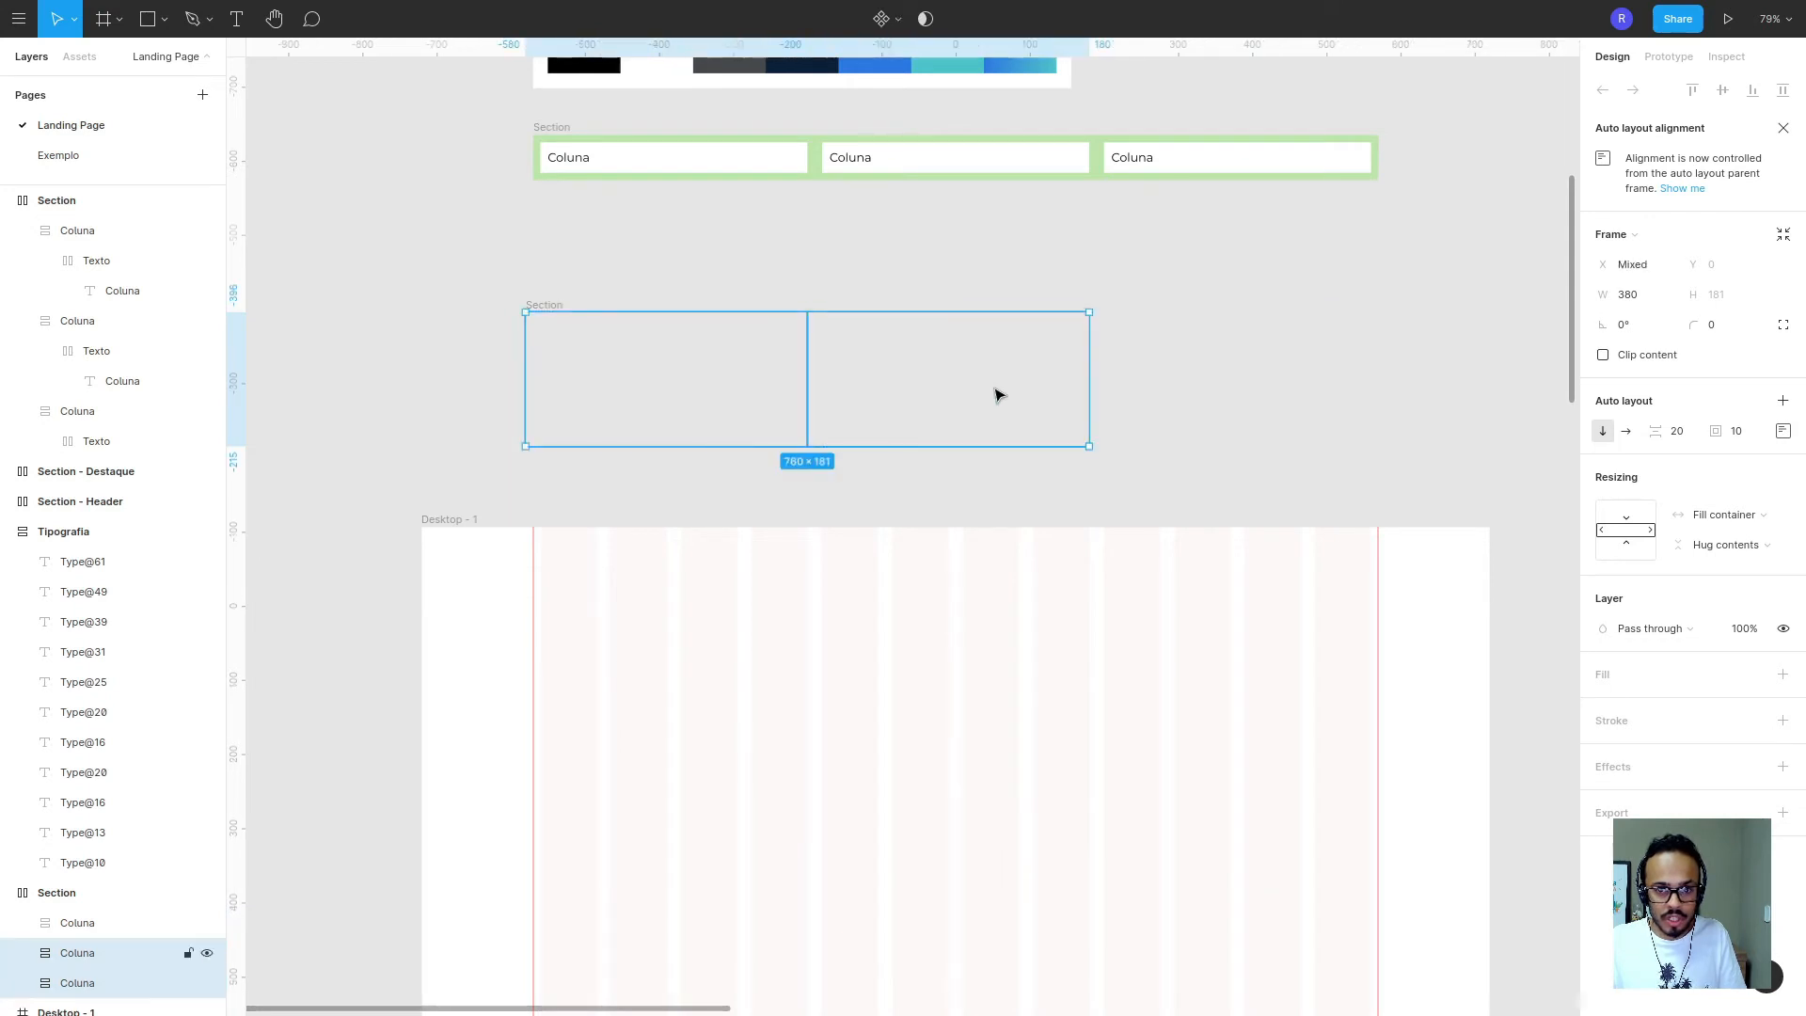
shift+click(1228, 389)
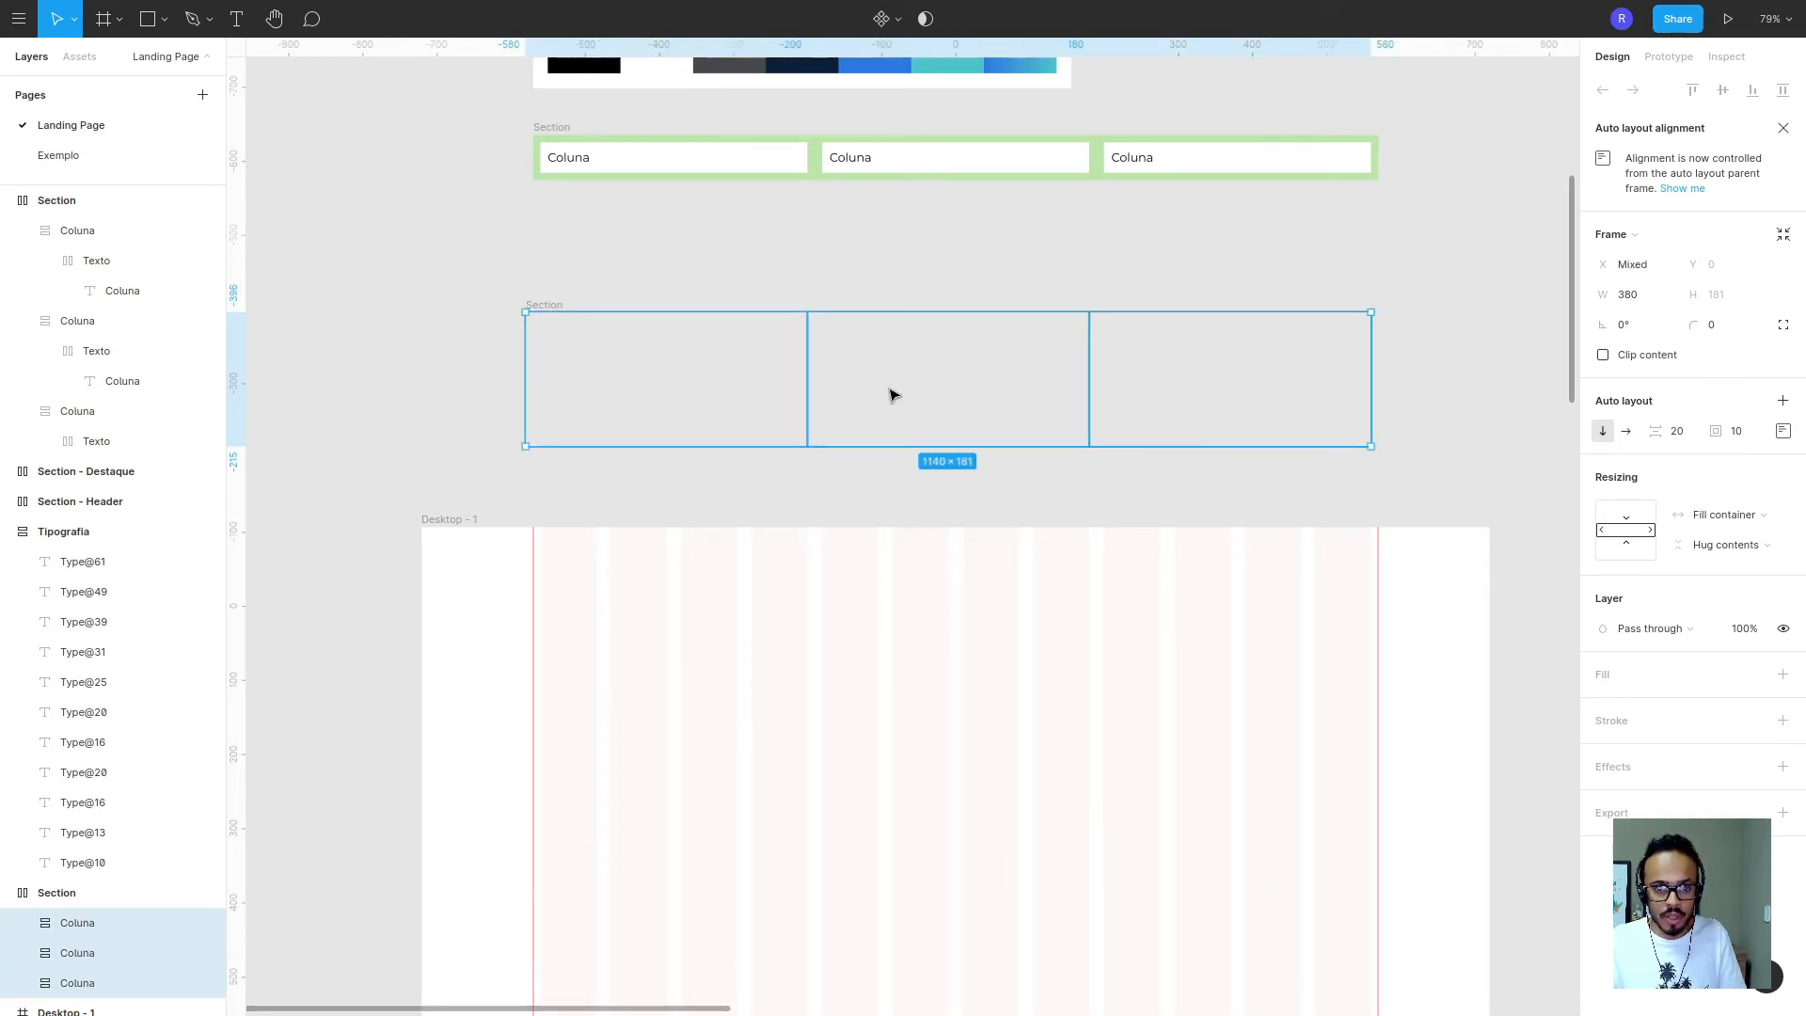
click(1780, 675)
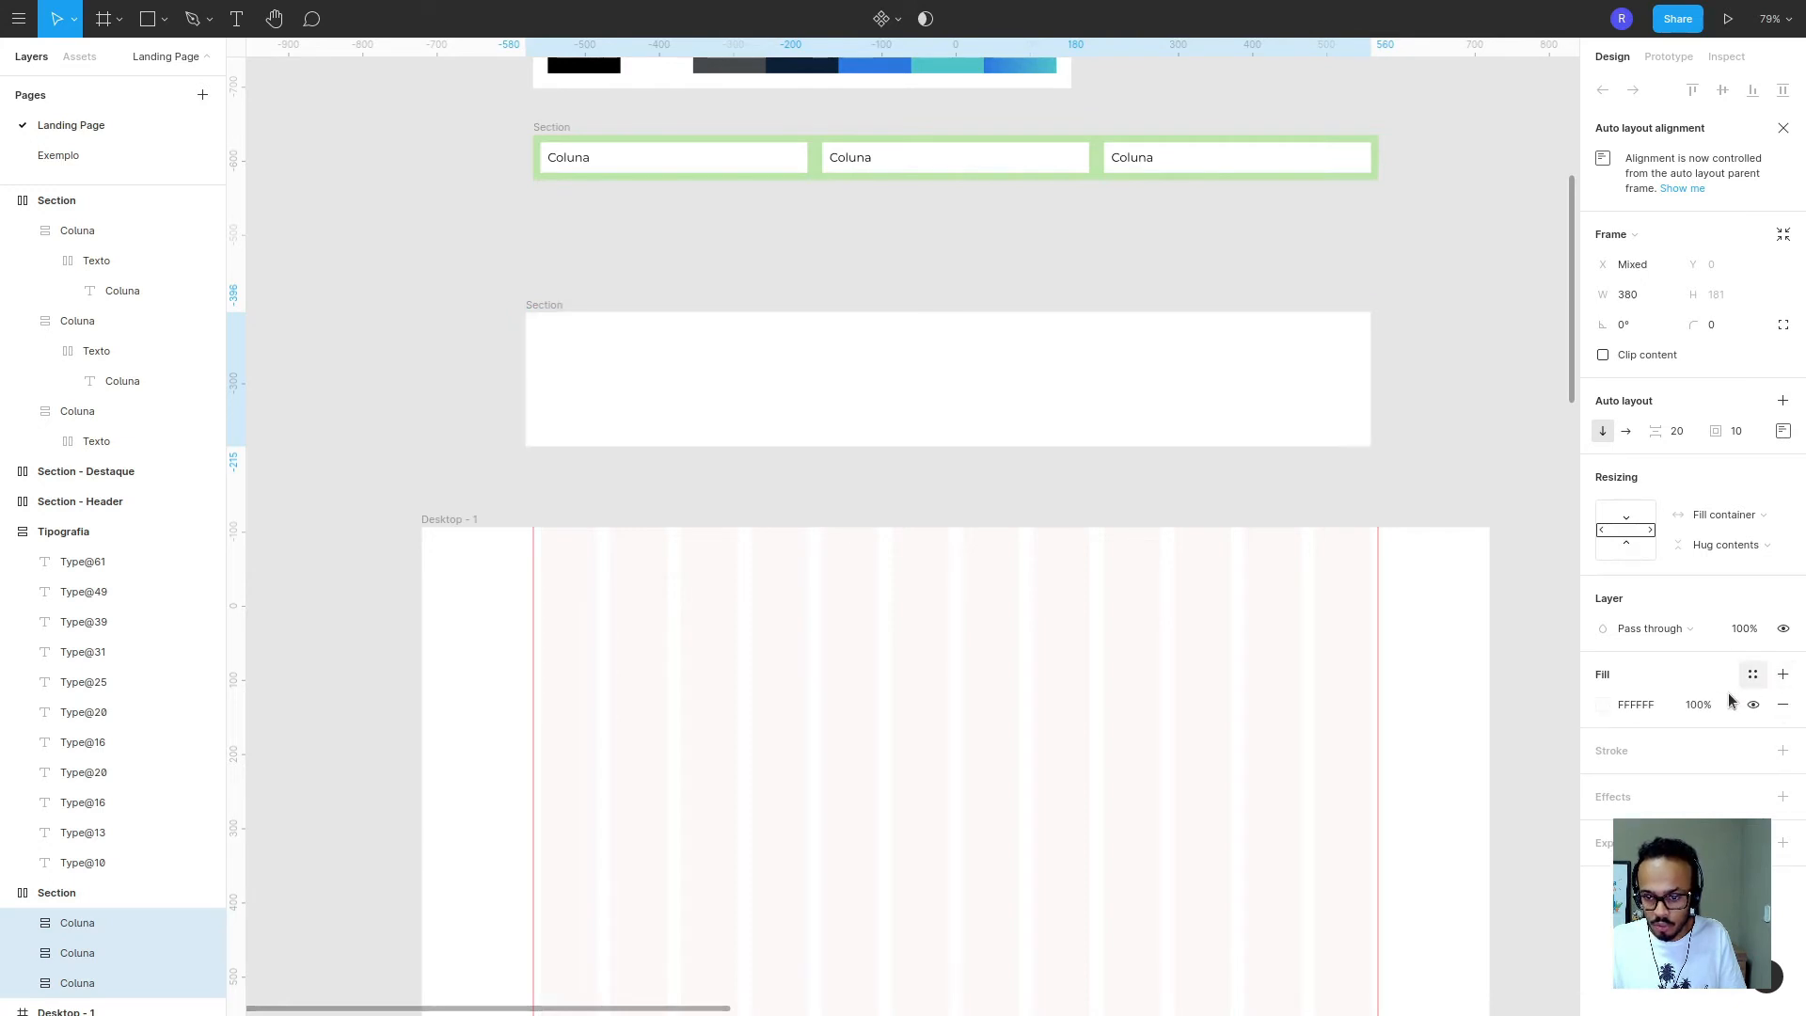
click(1592, 711)
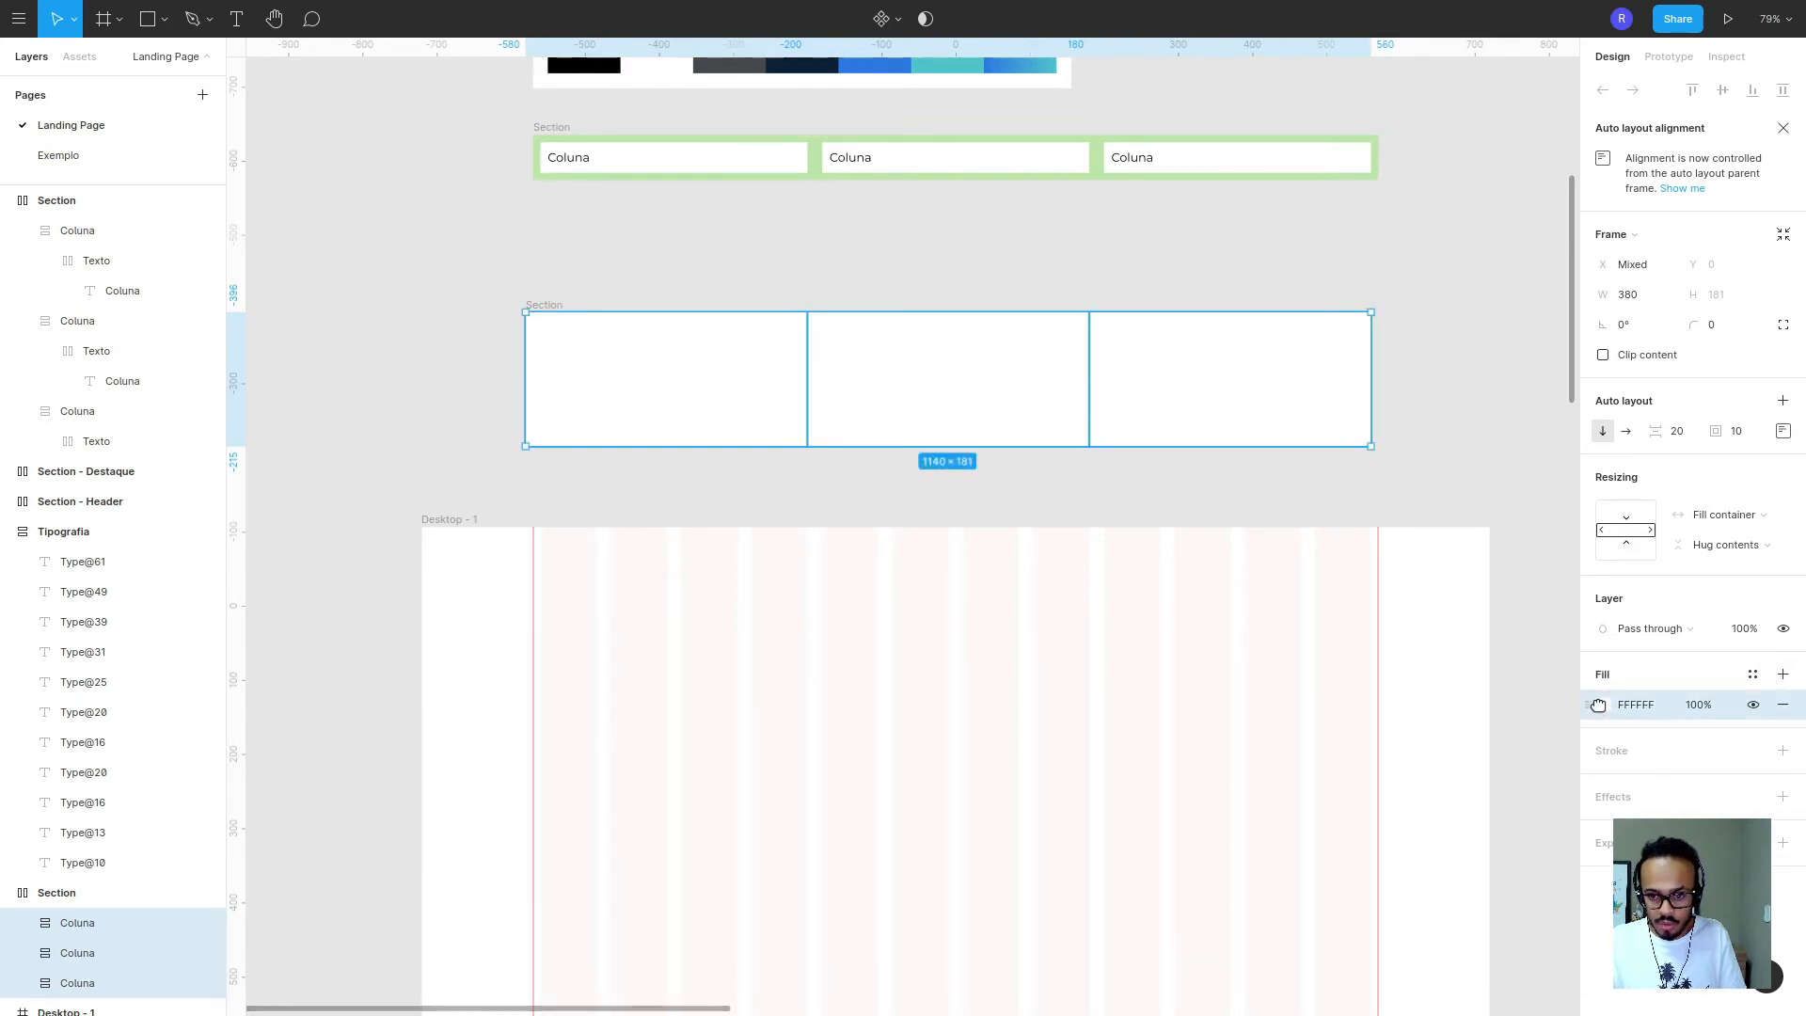
click(1619, 708)
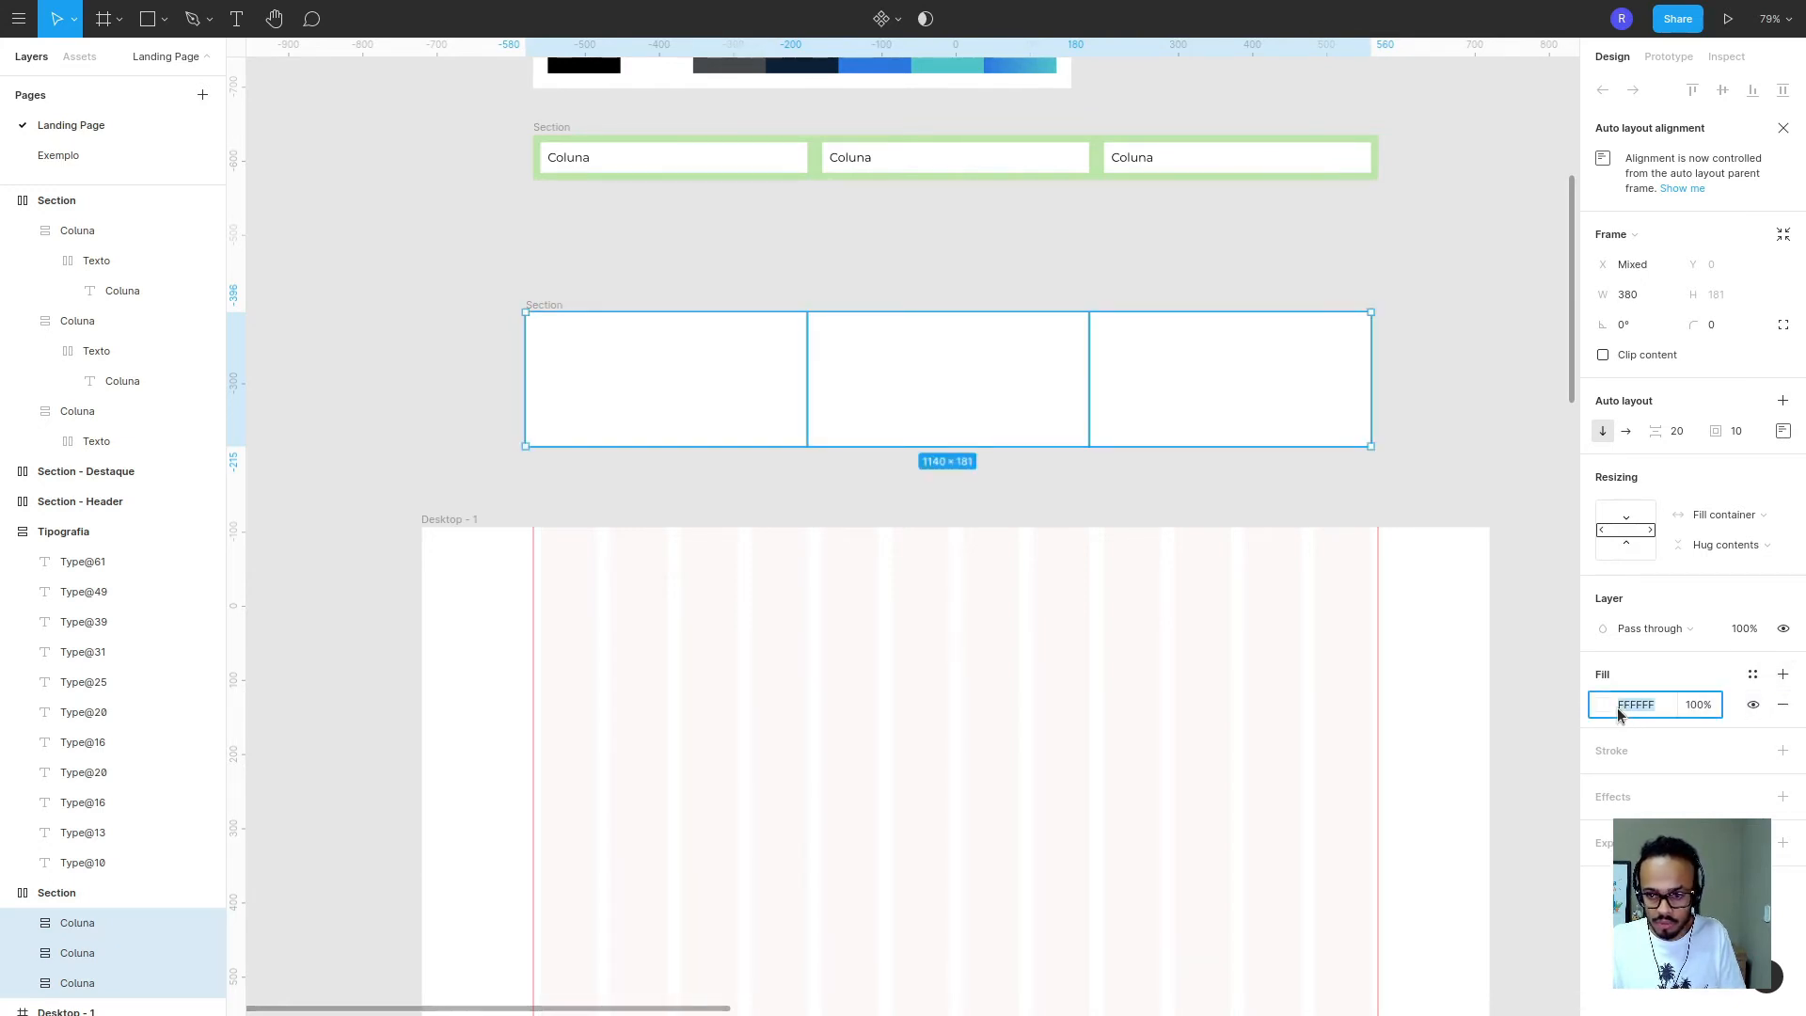
click(1604, 705)
click(1381, 806)
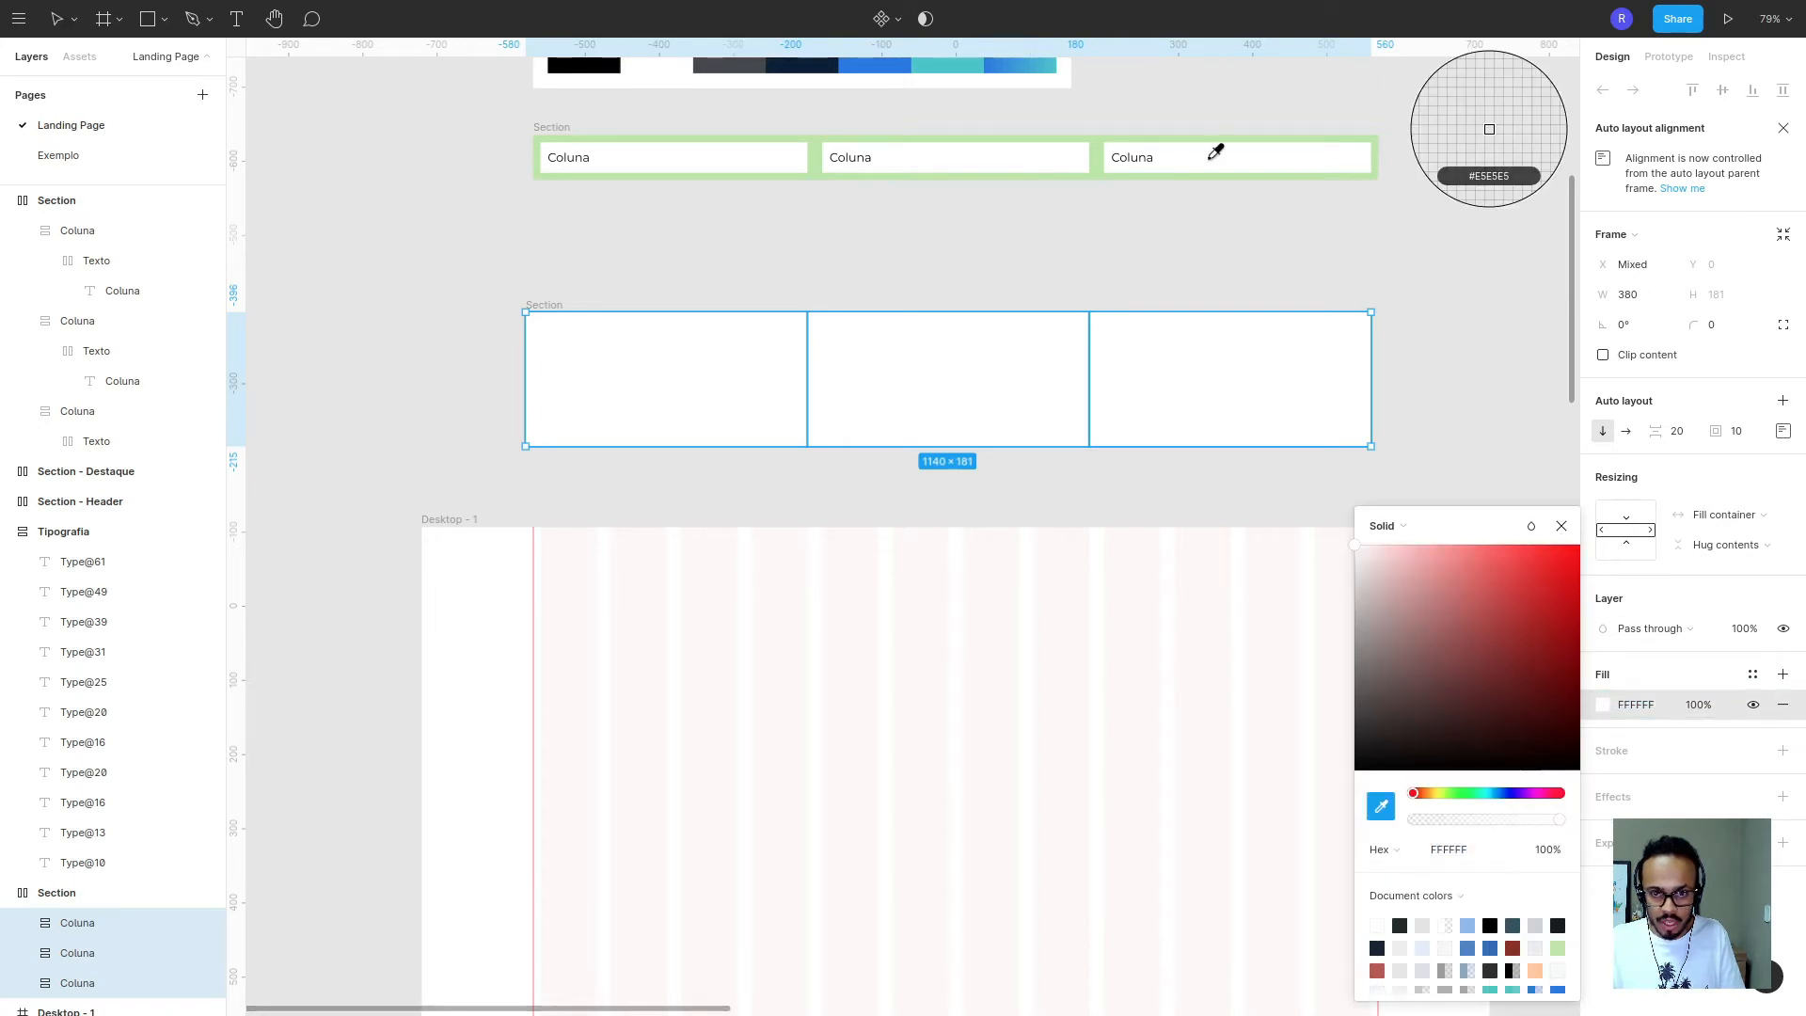
click(1097, 160)
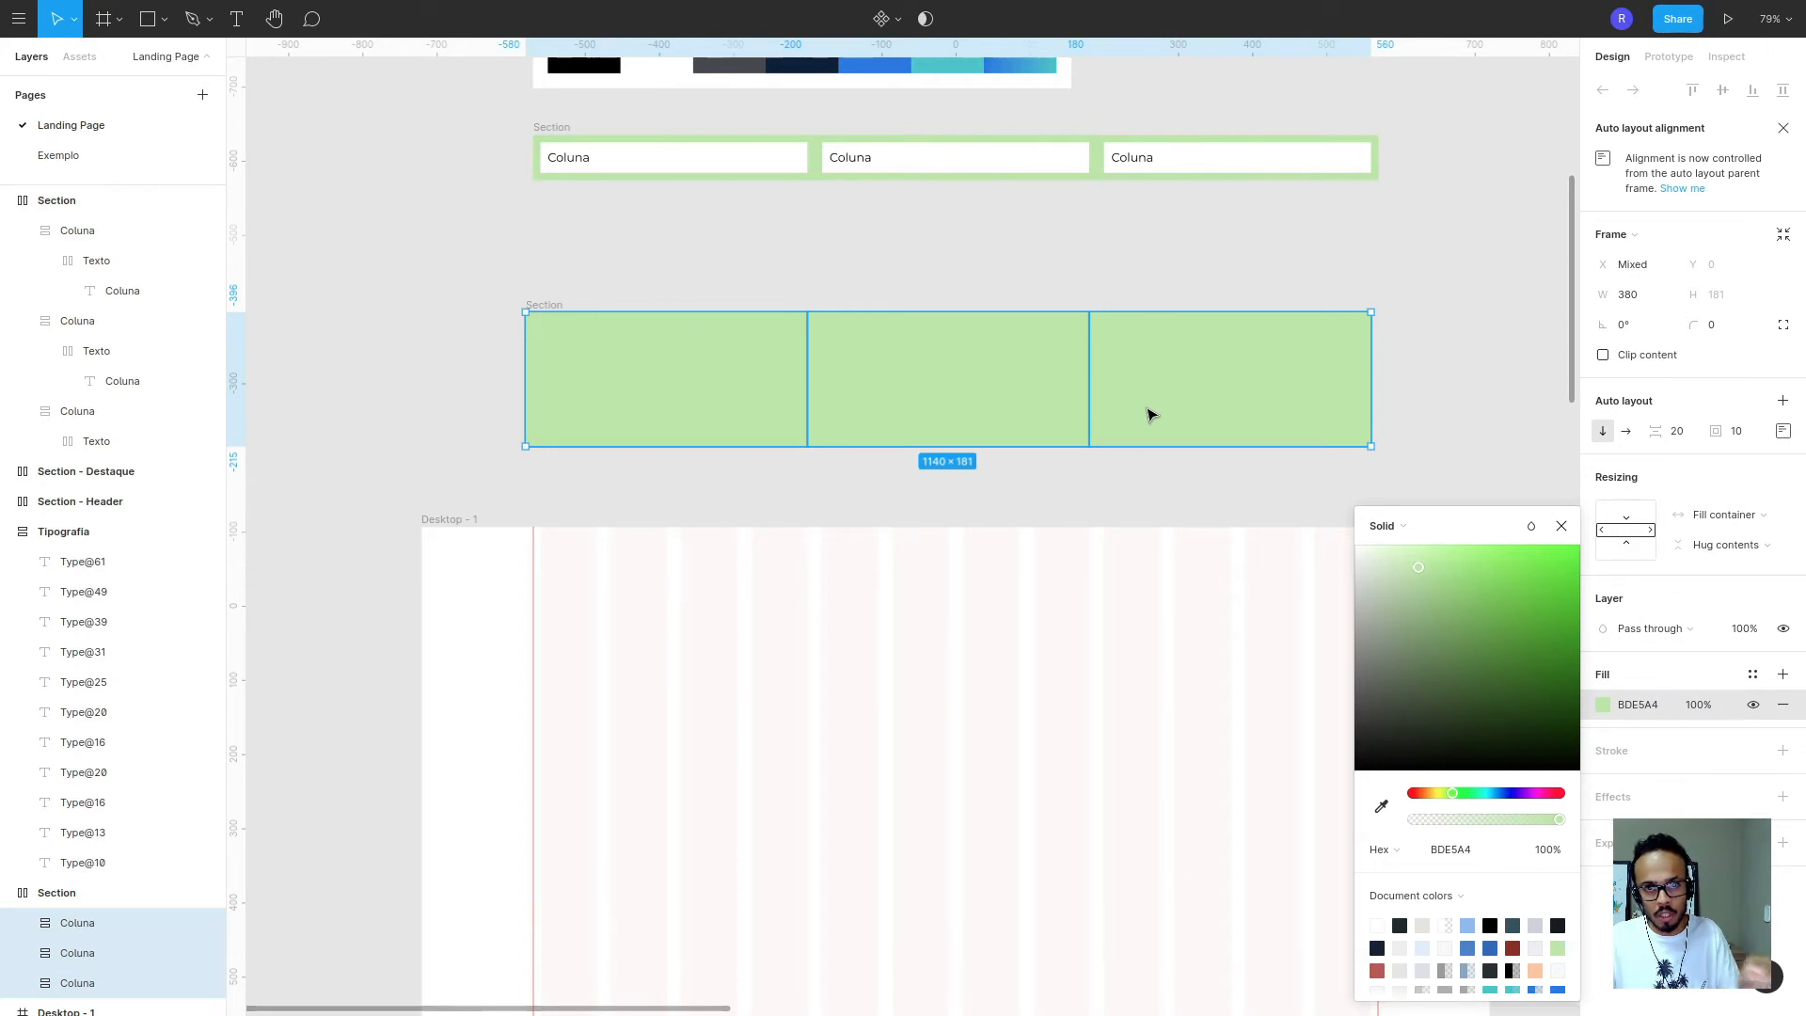
click(480, 229)
click(147, 19)
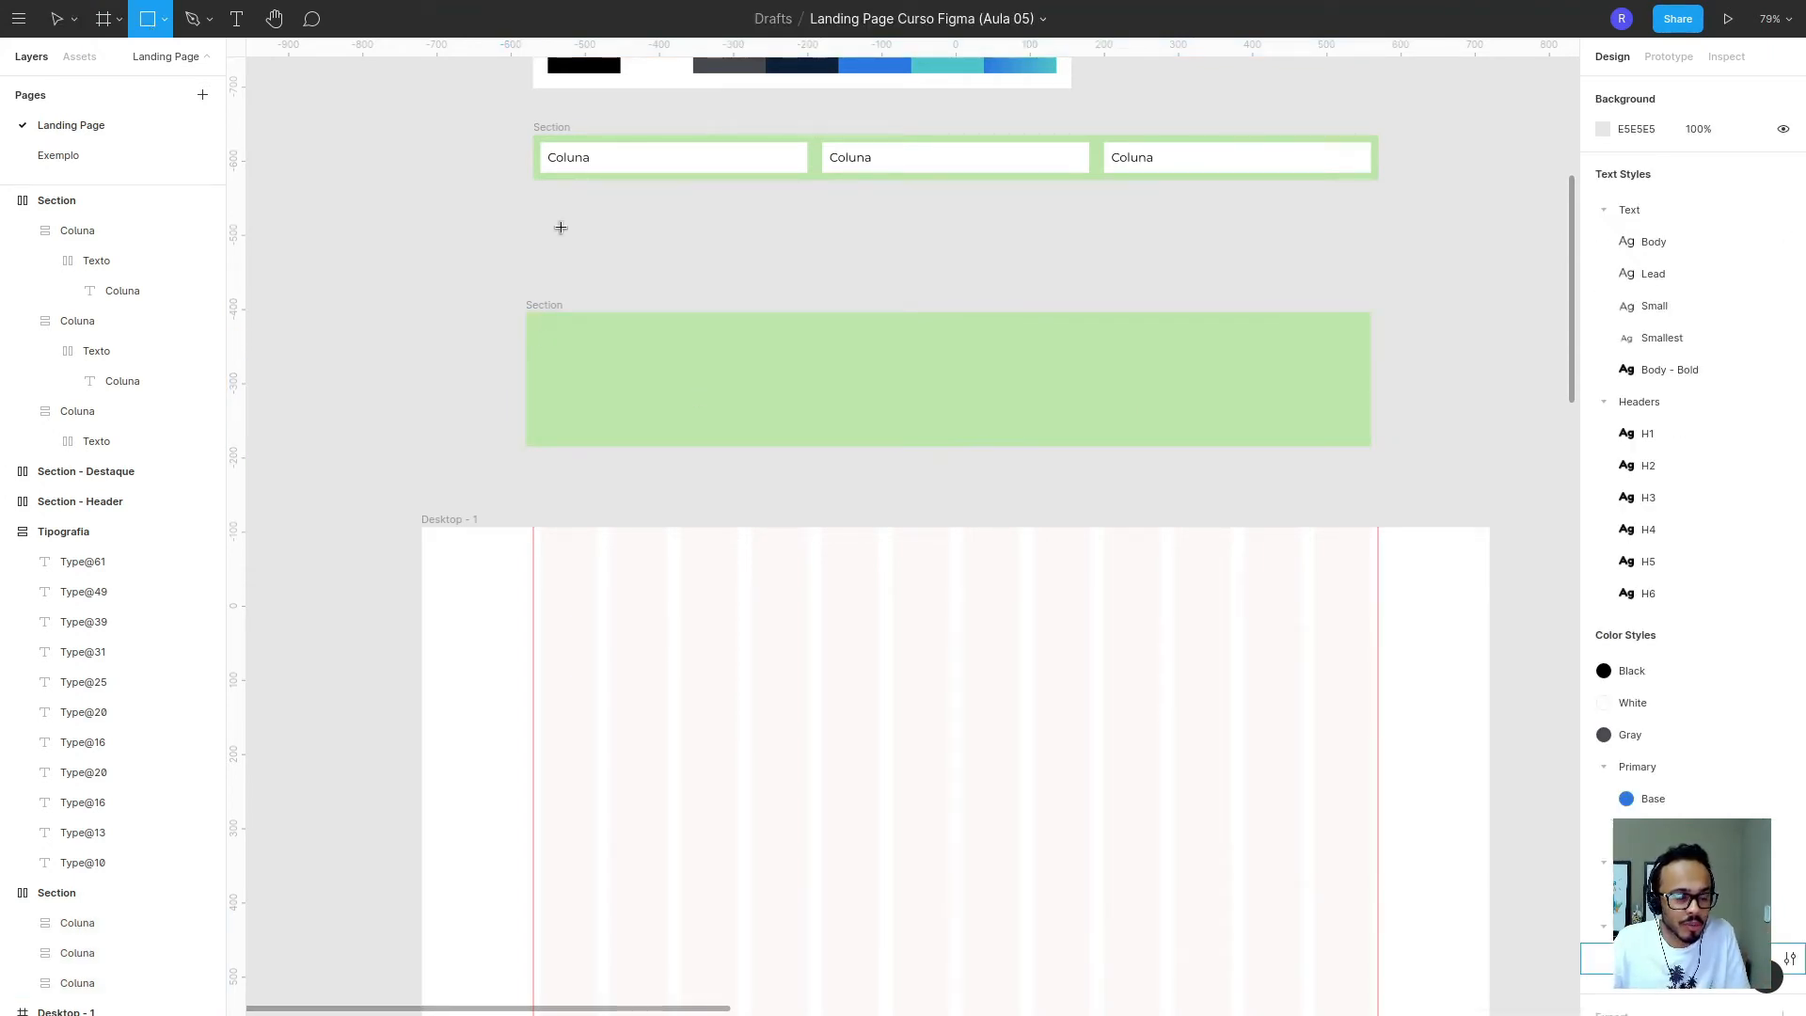
drag(351, 209, 368, 220)
key(Delete)
key(t)
click(395, 266)
text(COL)
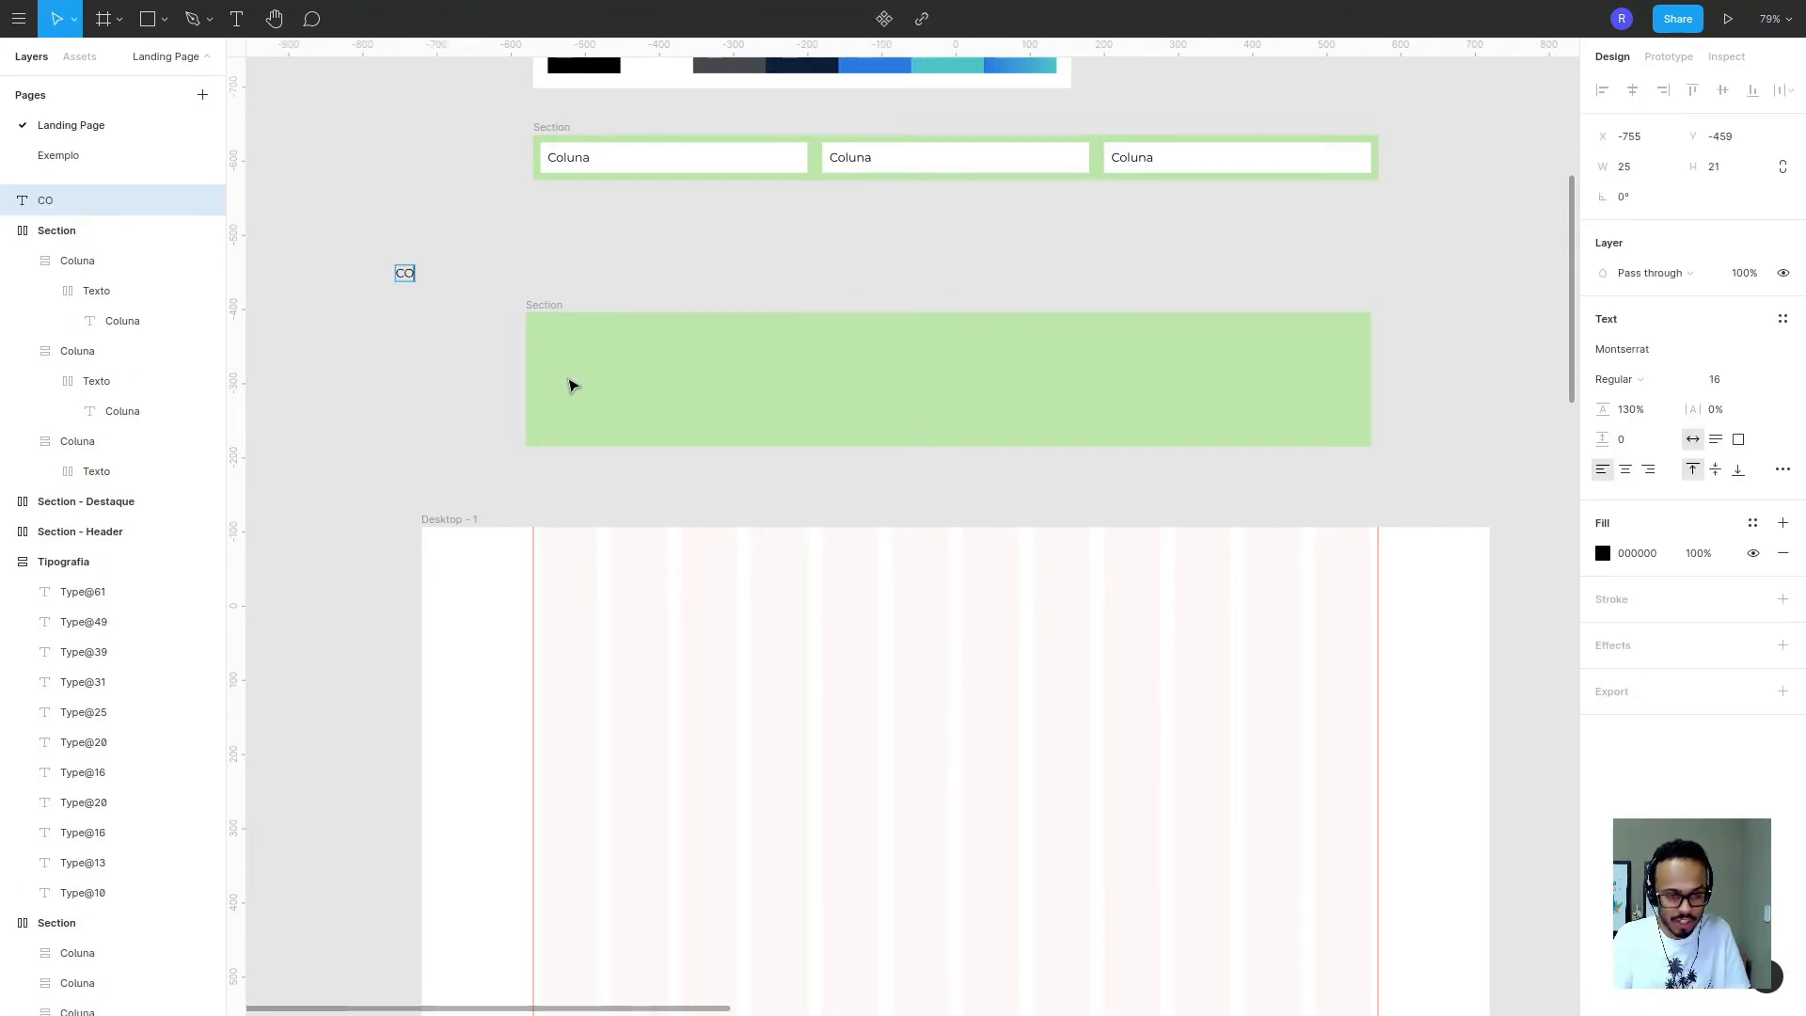
key(BackSpace)
key(BackSpace)
text(oluna)
key(ctrl+a)
key(BackSpace)
click(432, 318)
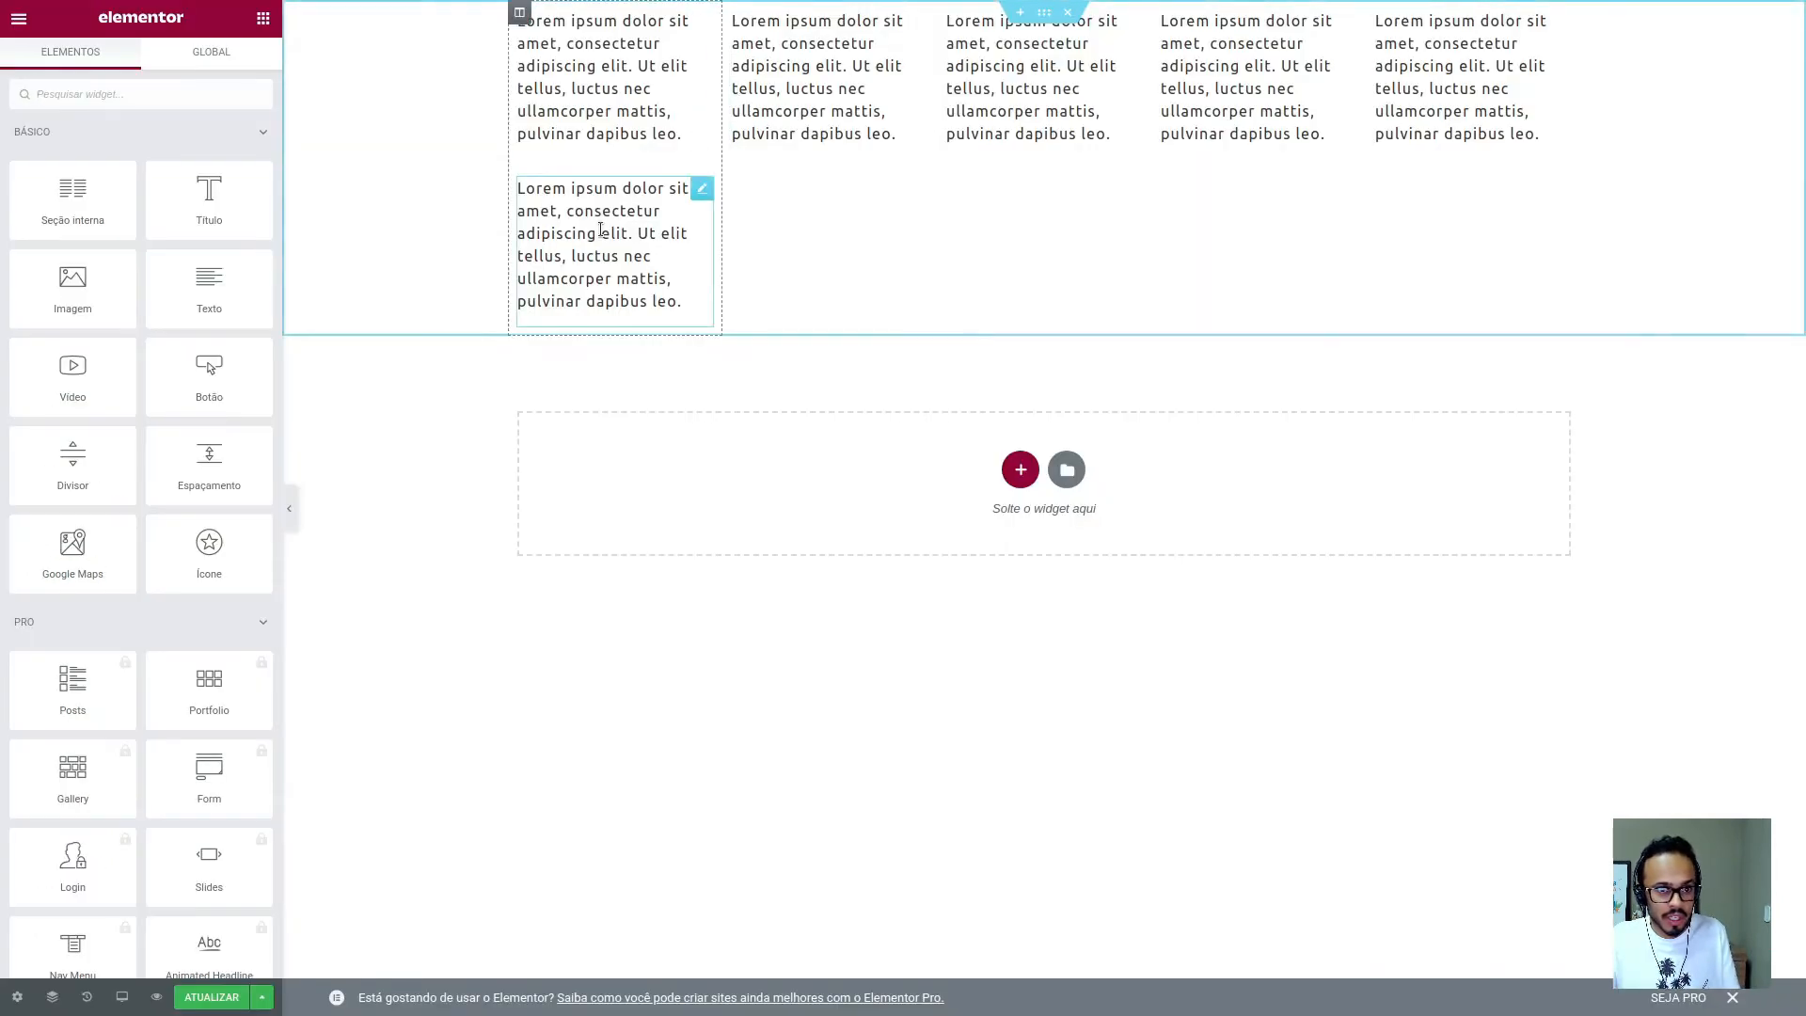
- In Elementor, copy the whole lorem ipsum paragraph from the lower text widget in the first column
click(601, 230)
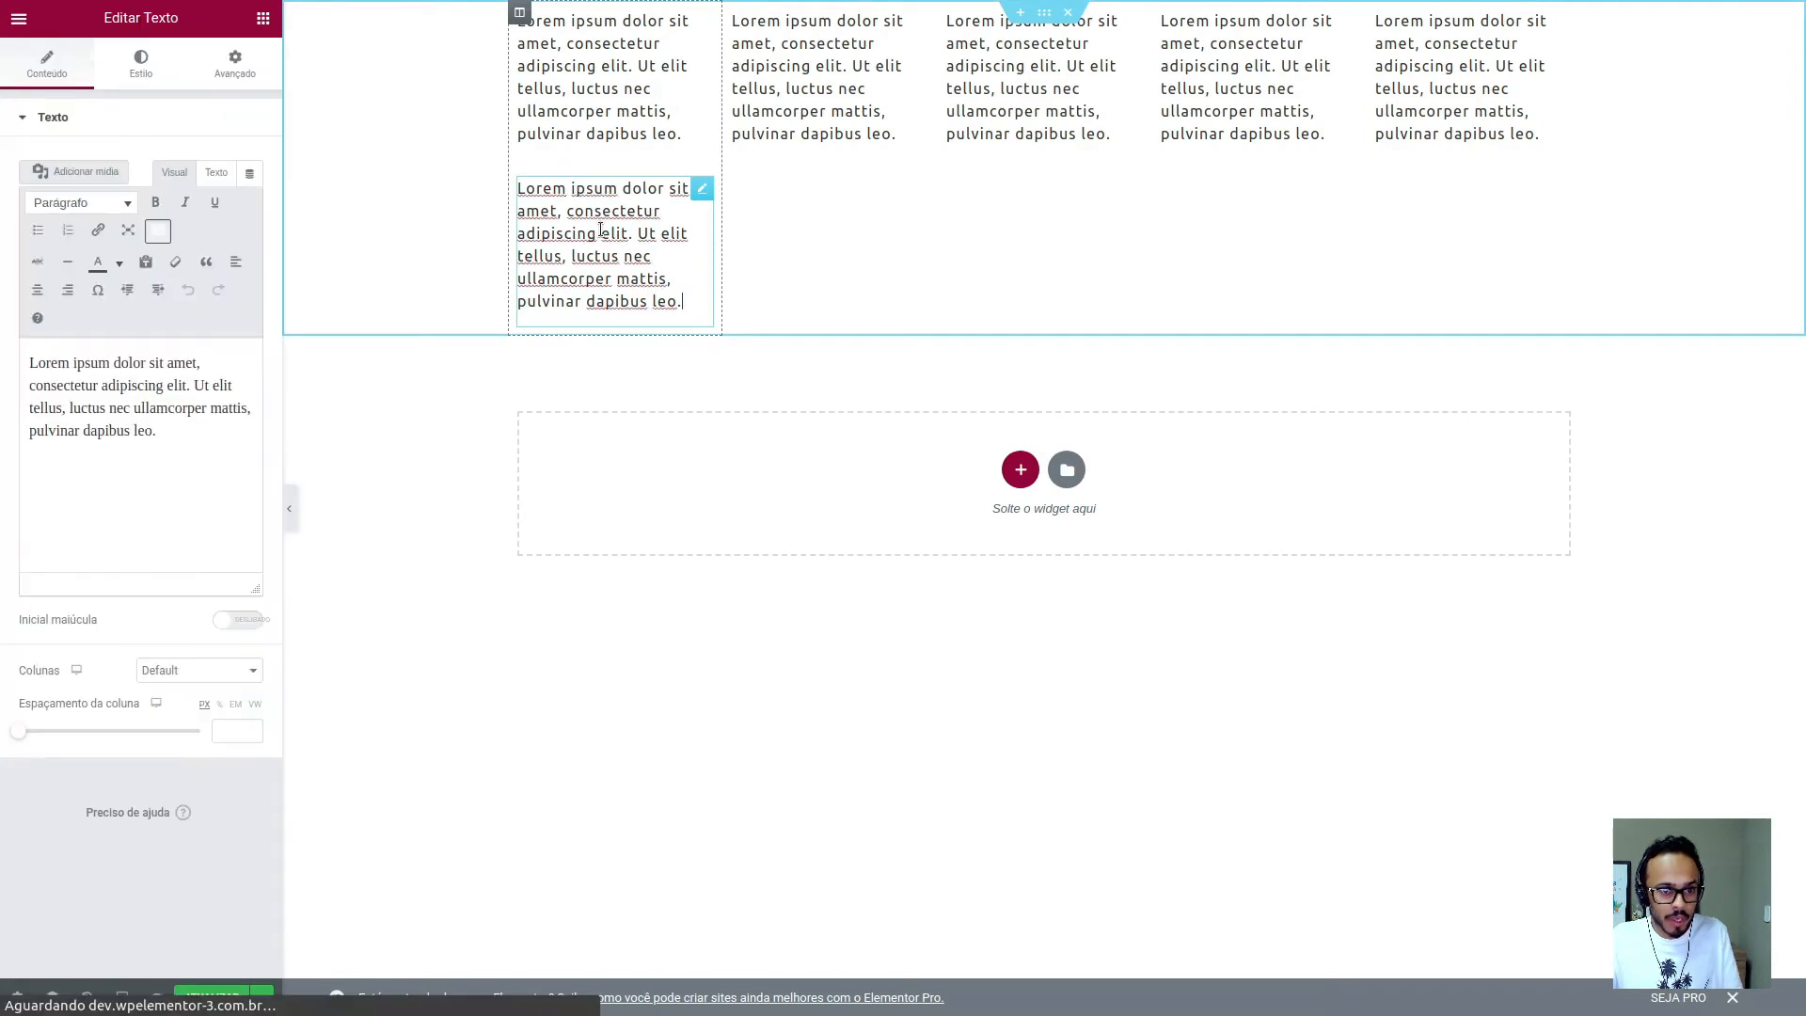
key(ctrl+a)
key(ctrl+c)
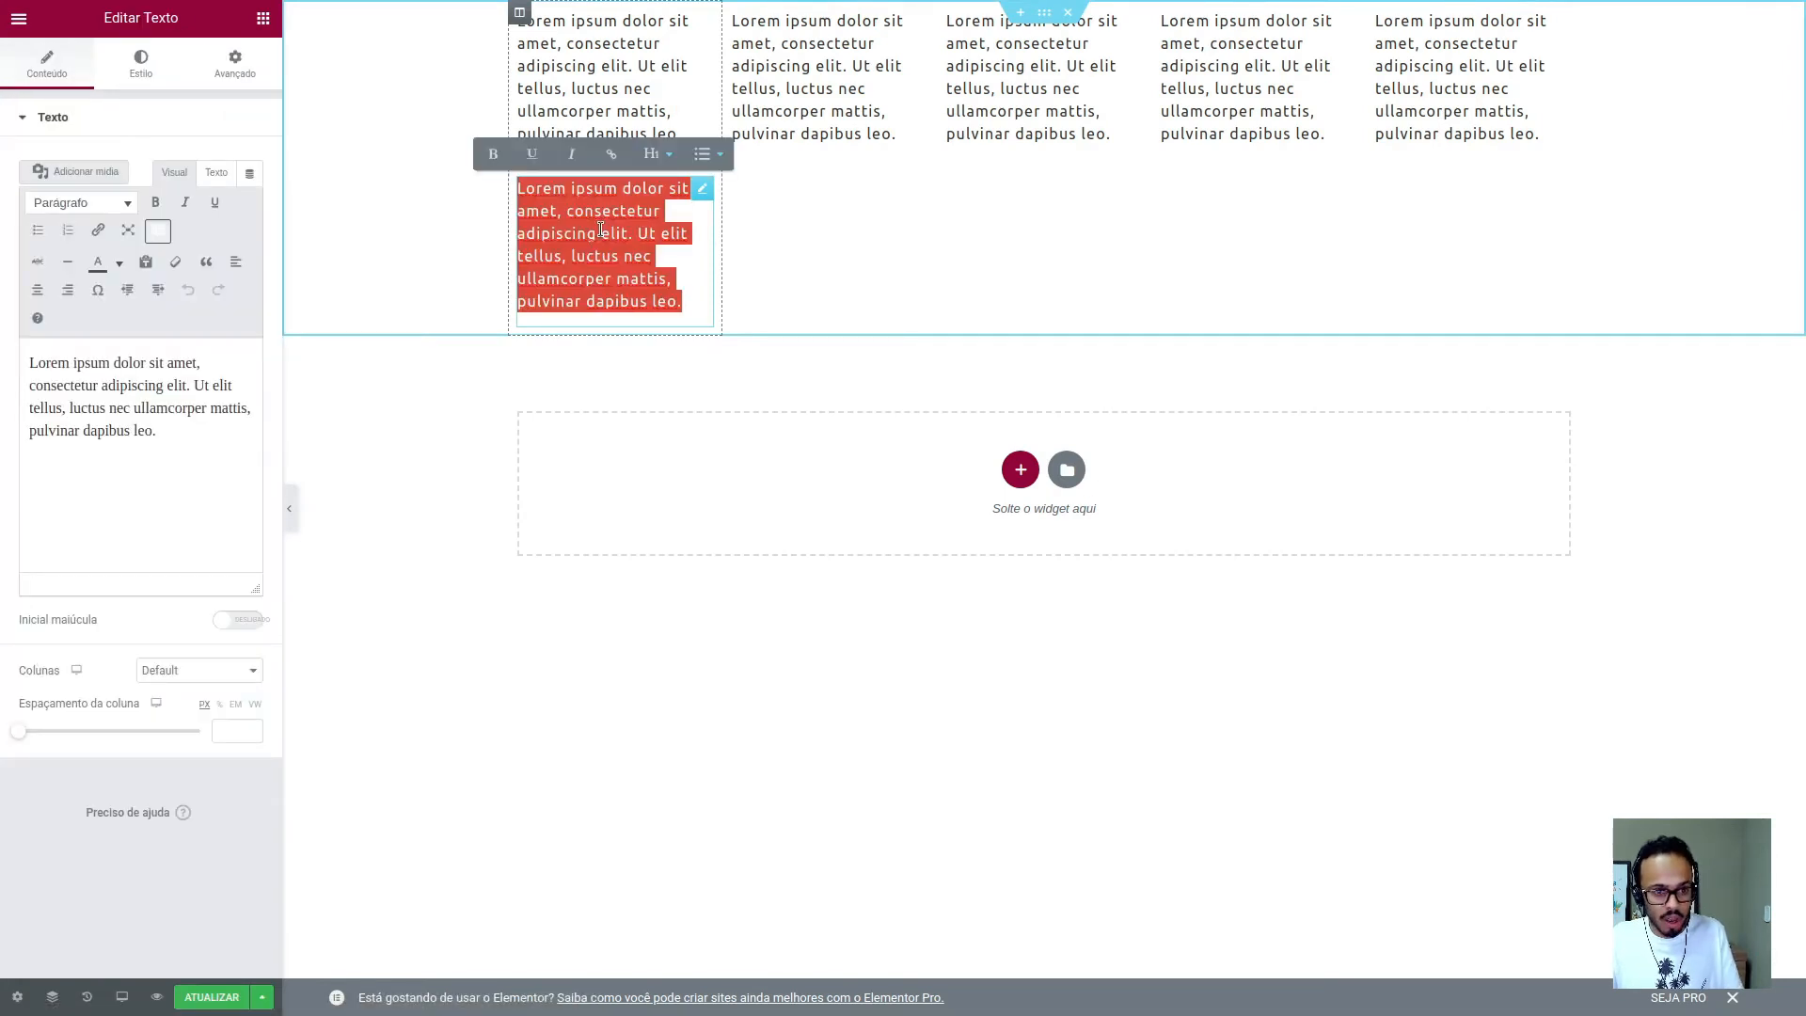
- Switch to Figma and paste the copied lorem ipsum paragraph as a new text layer above the empty three-column Section
key(alt+Tab)
key(t)
click(444, 255)
key(ctrl+v)
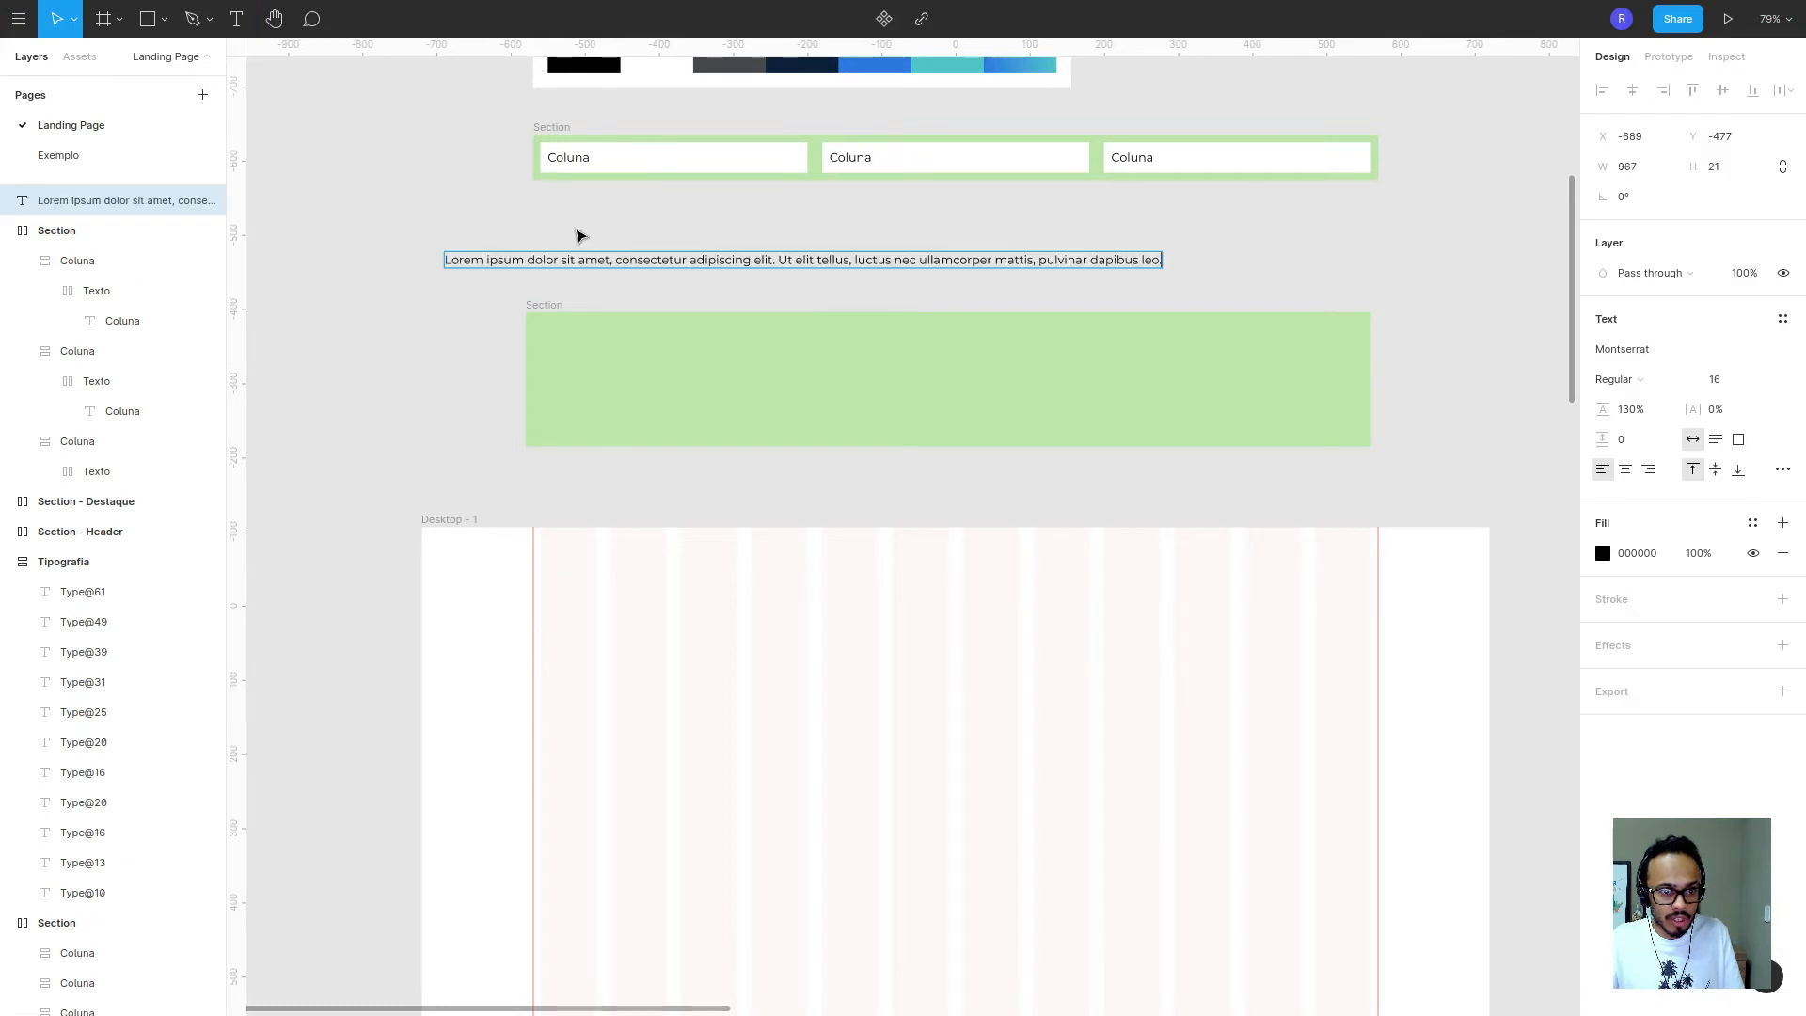
key(Escape)
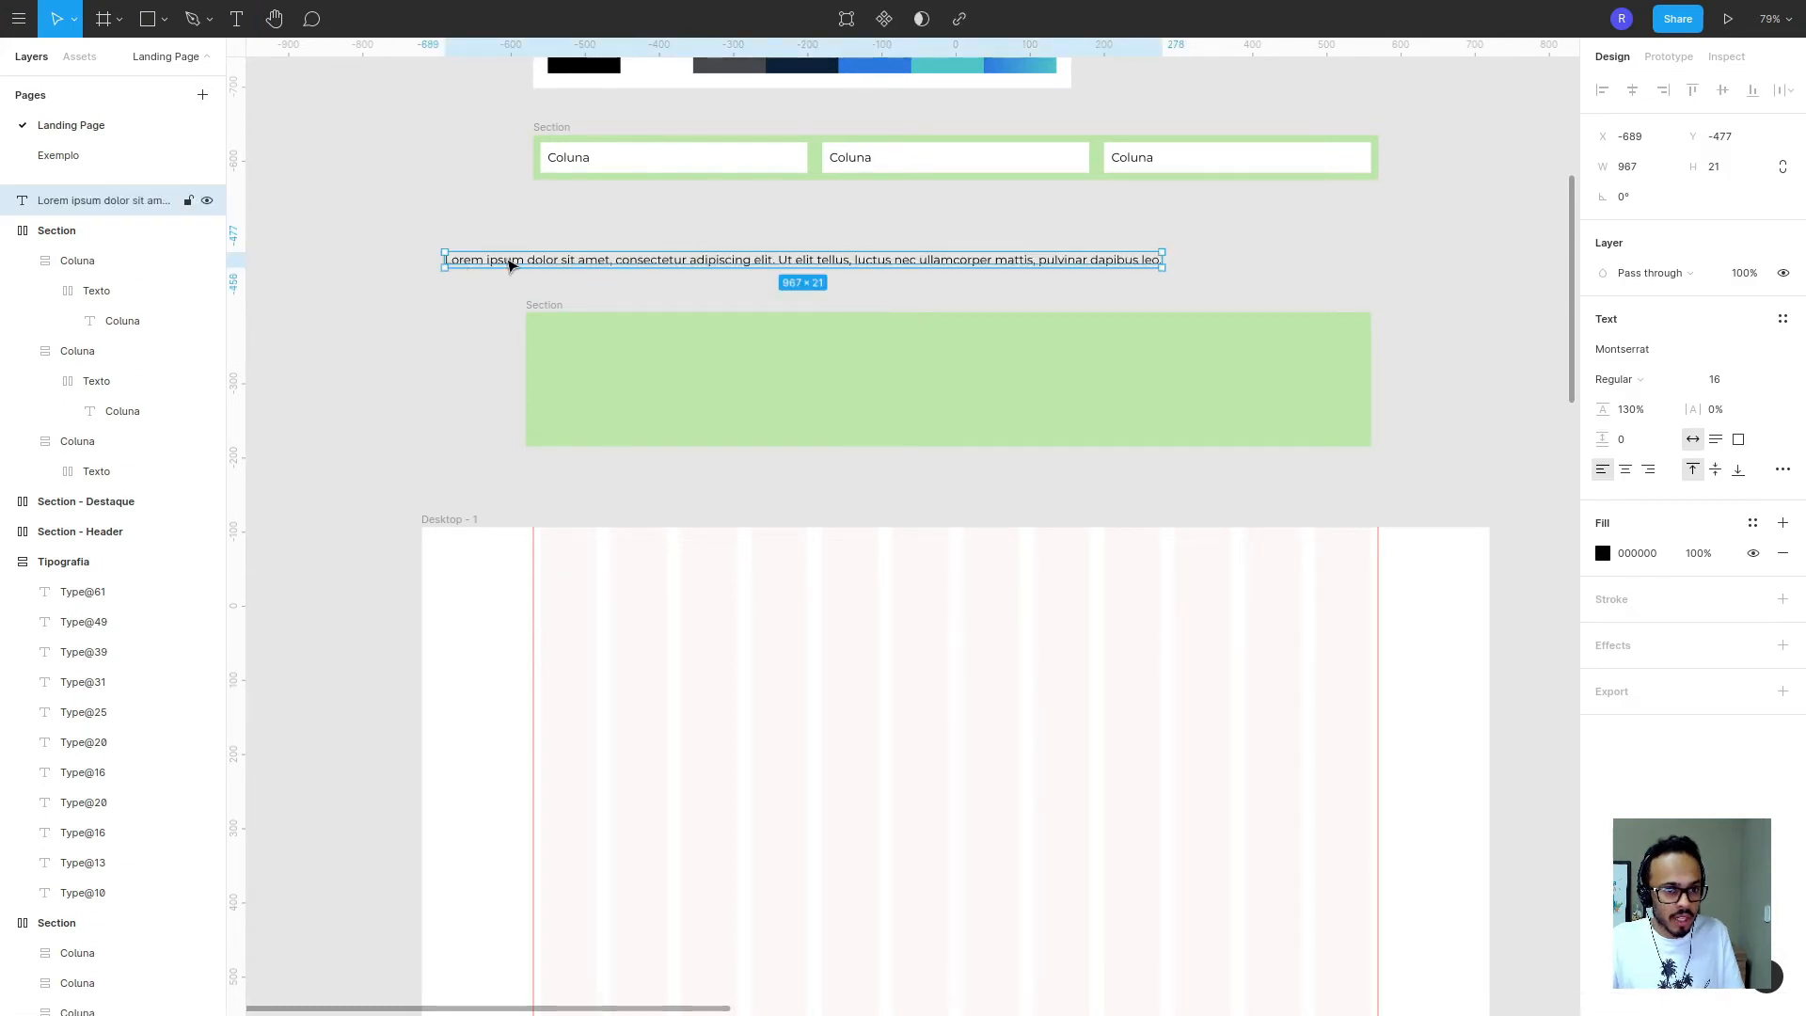
- Wrap the lorem ipsum text in an auto layout frame and rename the frame Widget - Texto
key(shift+a)
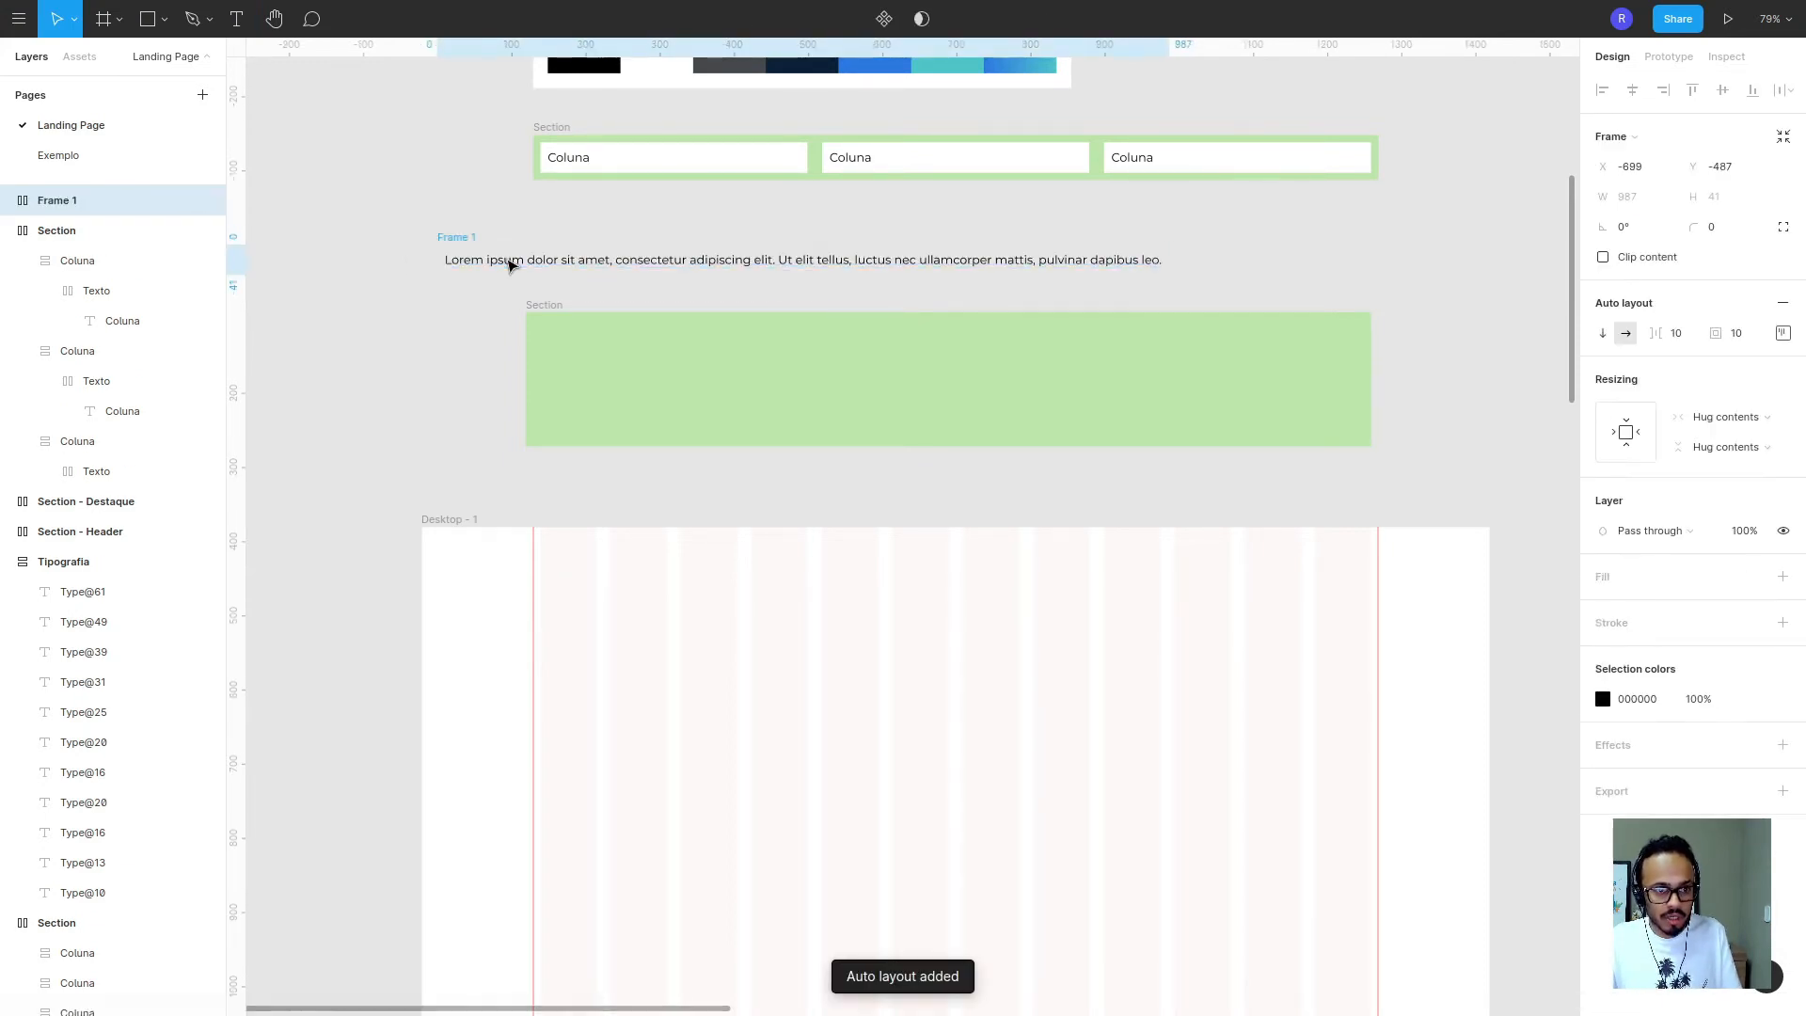
key(ctrl+r)
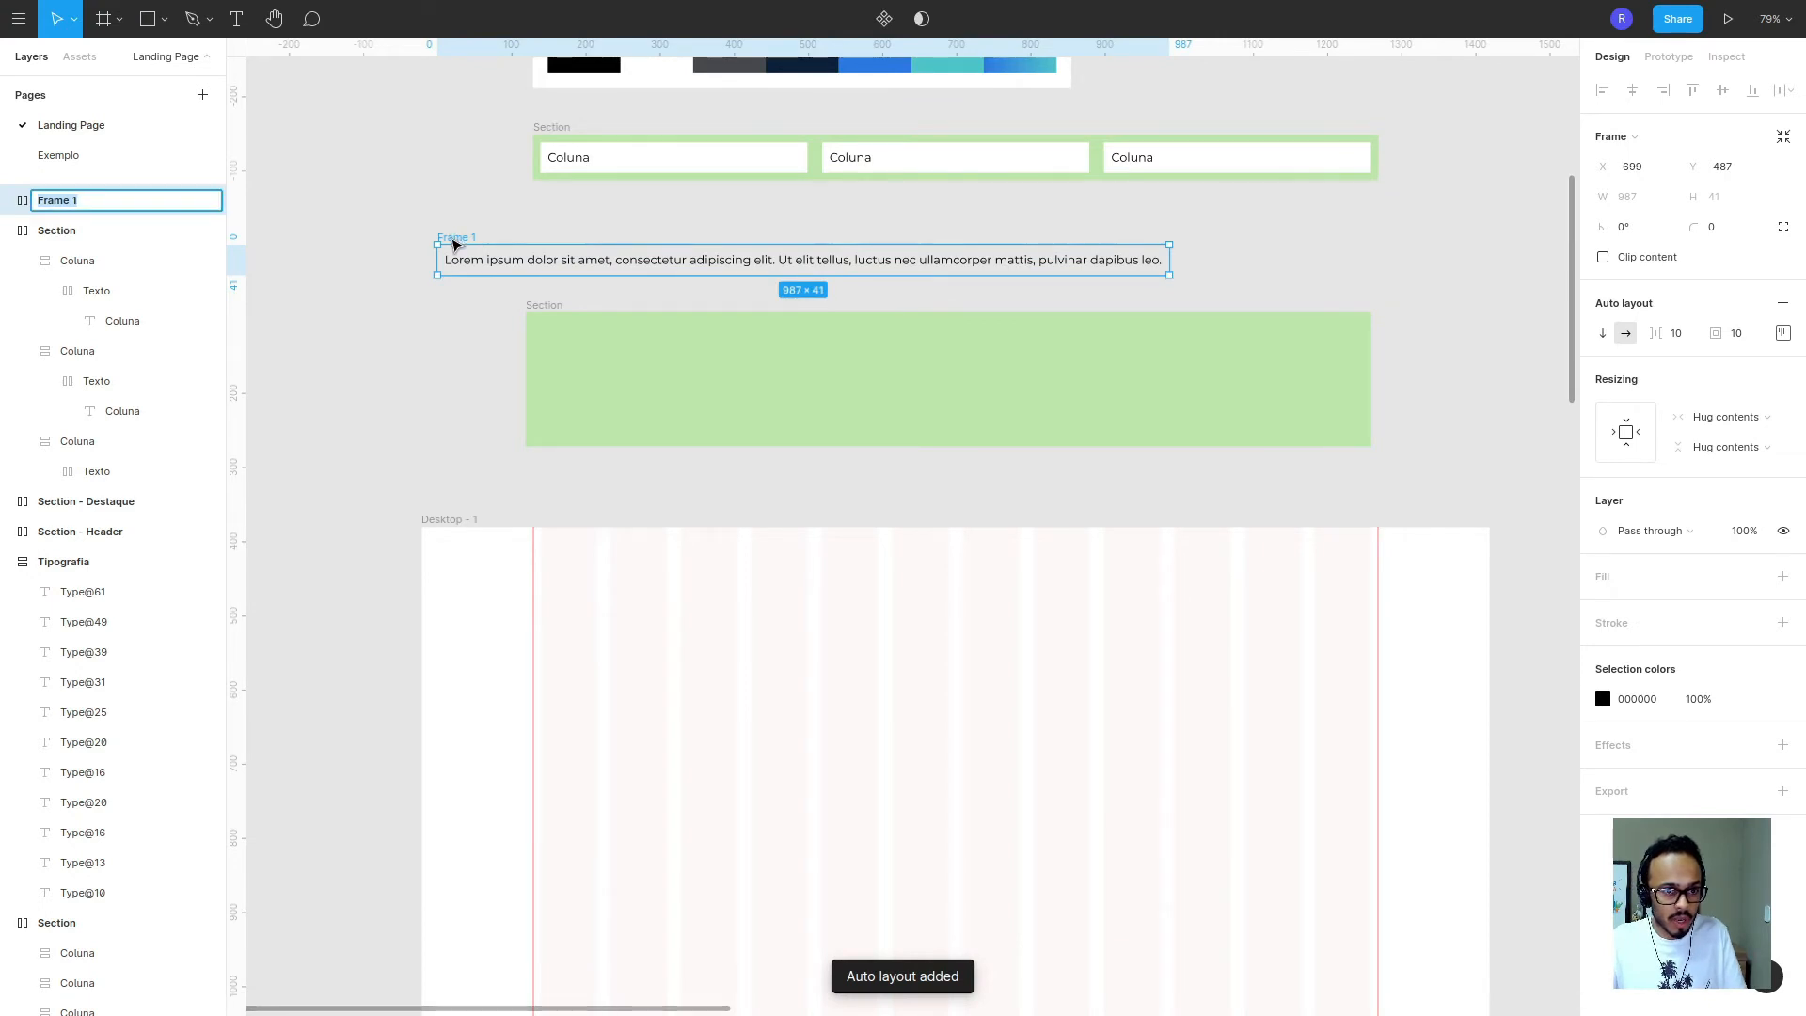
text(Texto)
key(ctrl+a)
text(Wd)
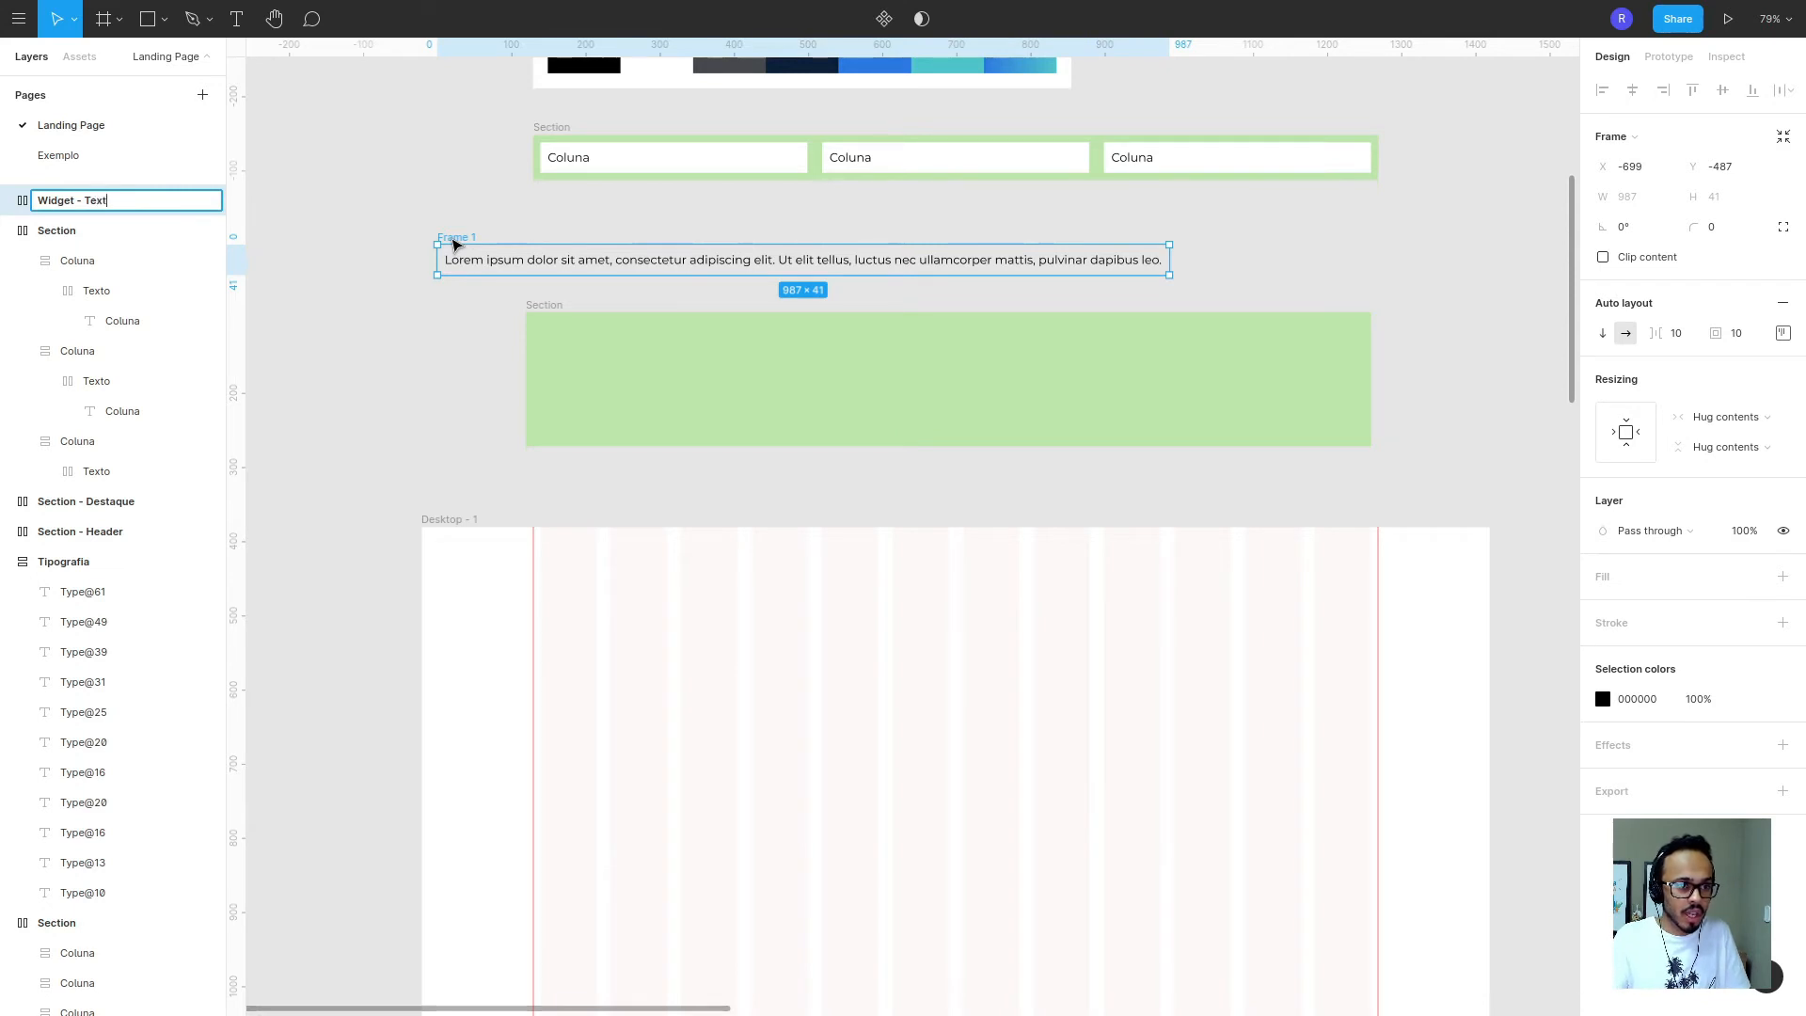
text(o)
key(Return)
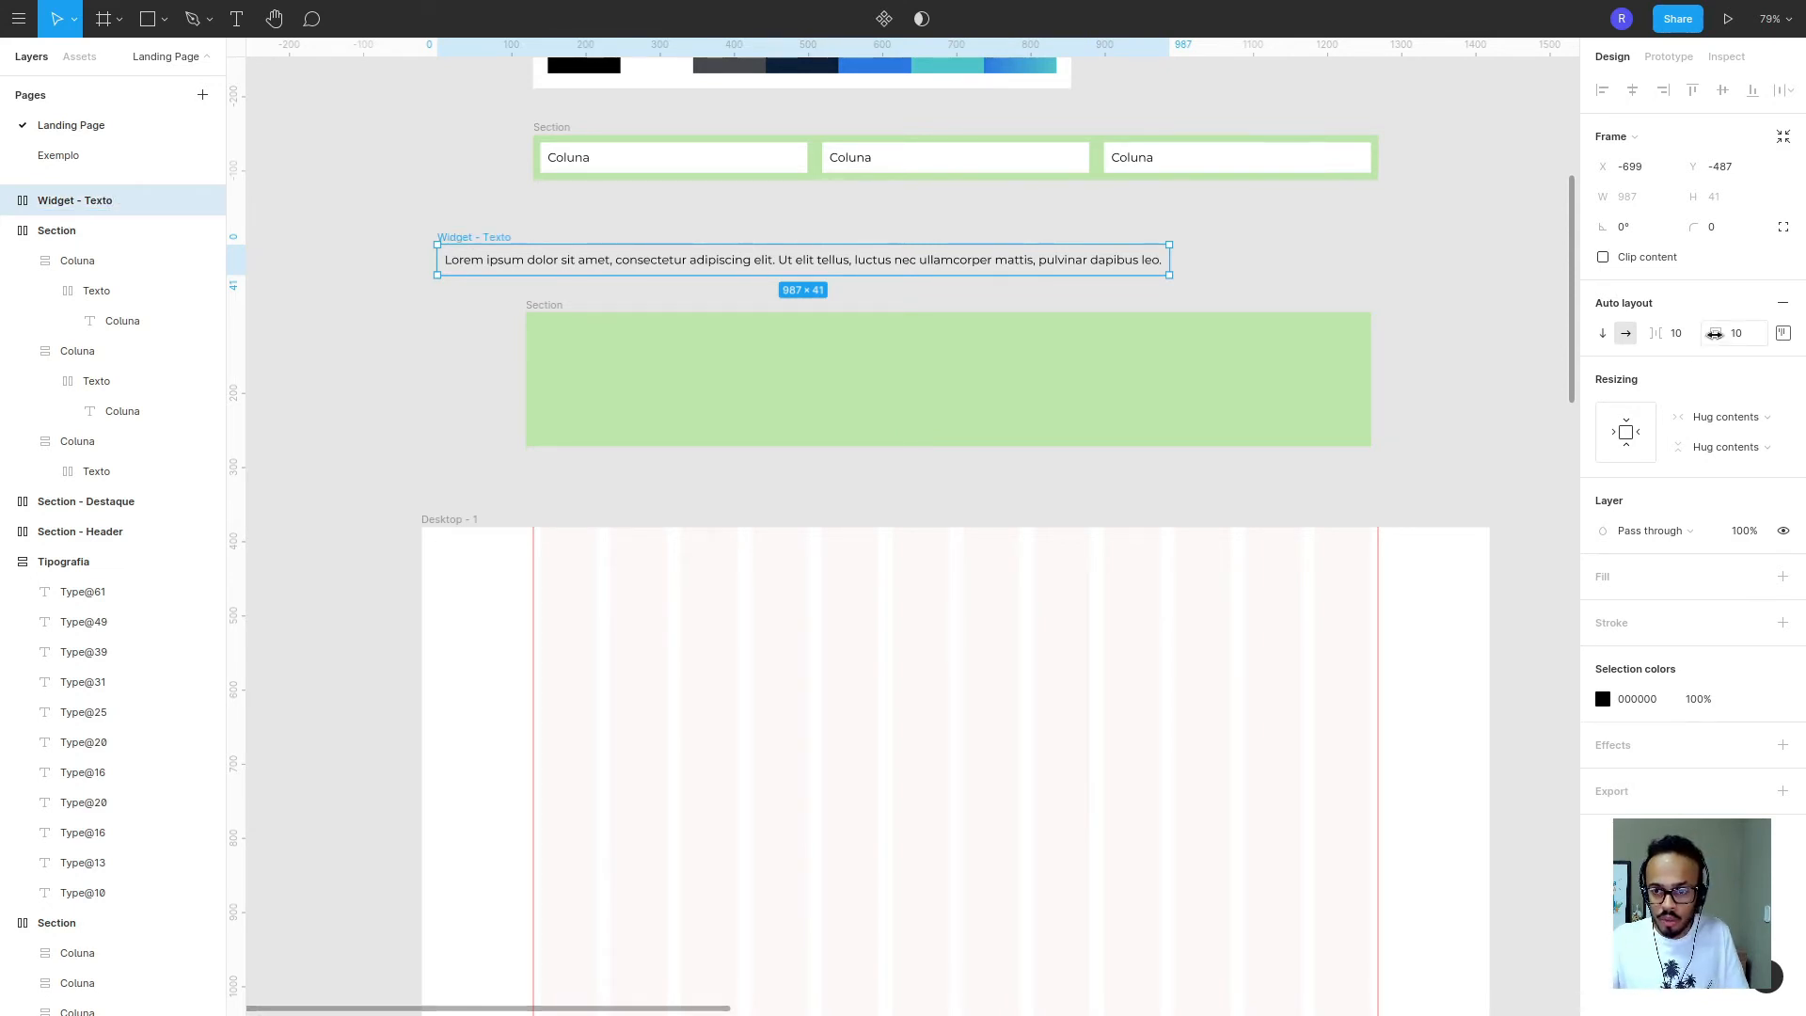
- Set the Widget - Texto frame's item spacing to 0 and its auto layout direction to vertical
click(1684, 337)
text(0)
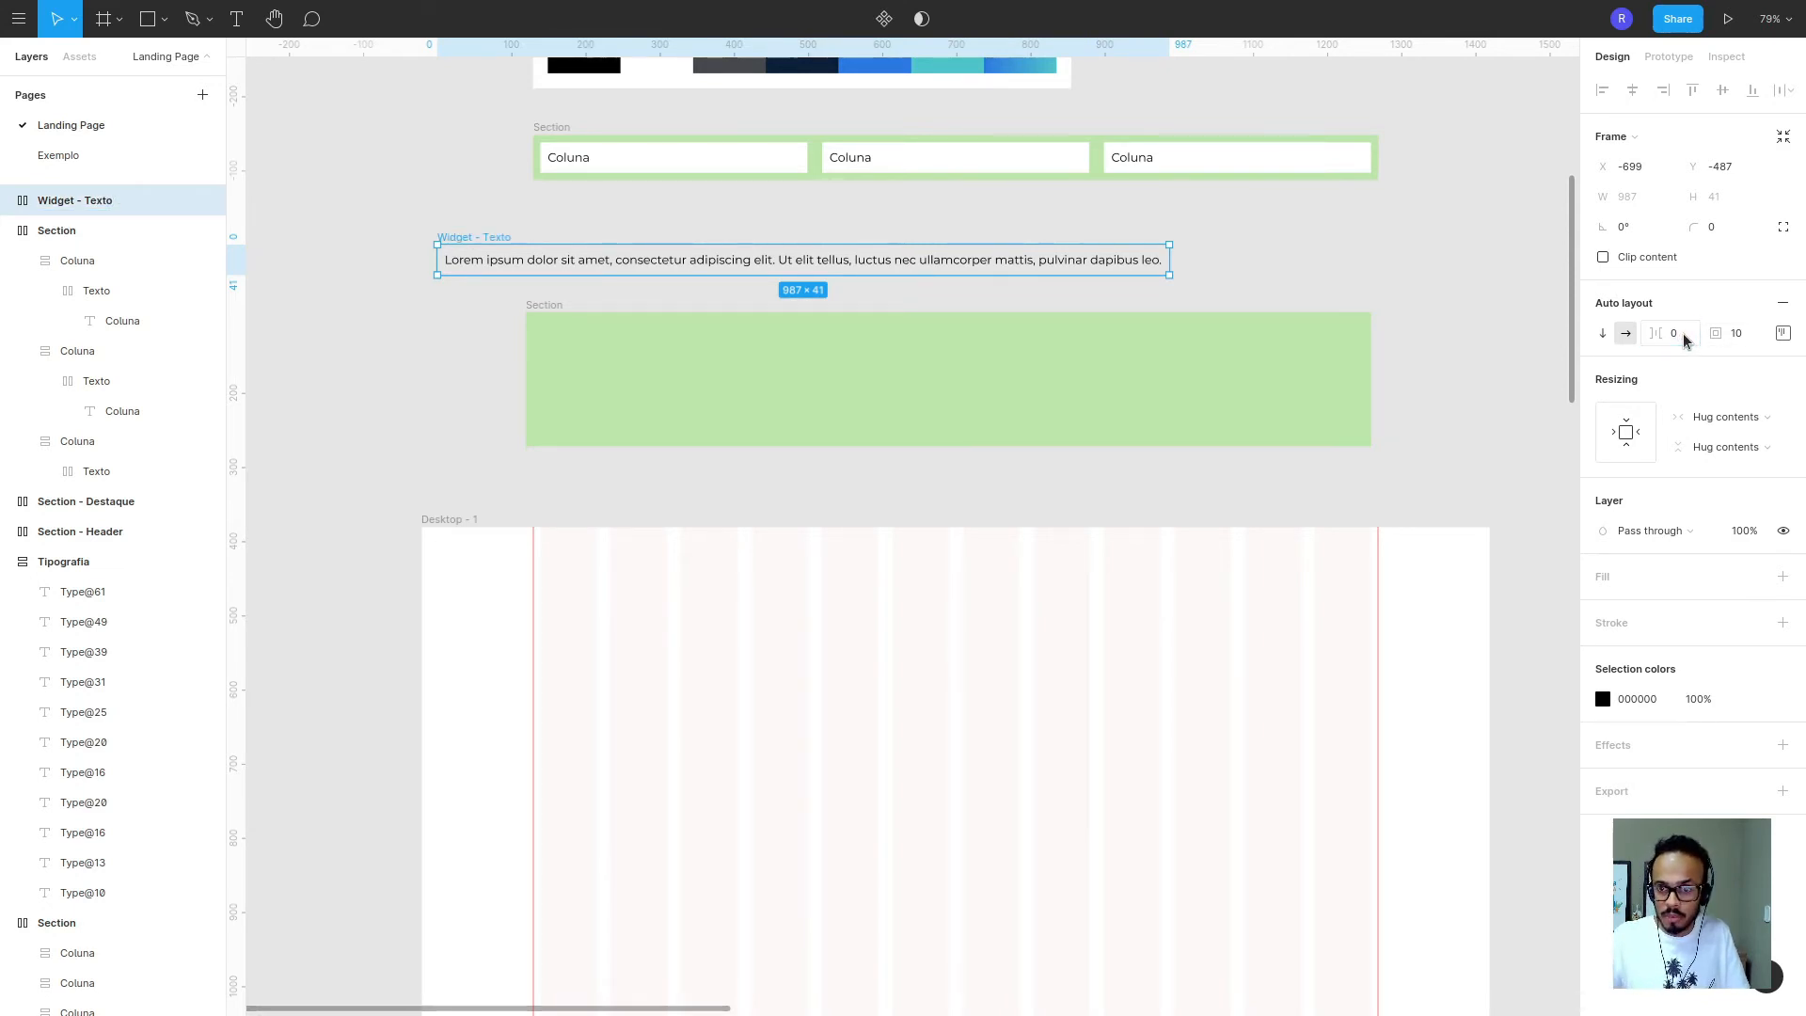
click(1603, 334)
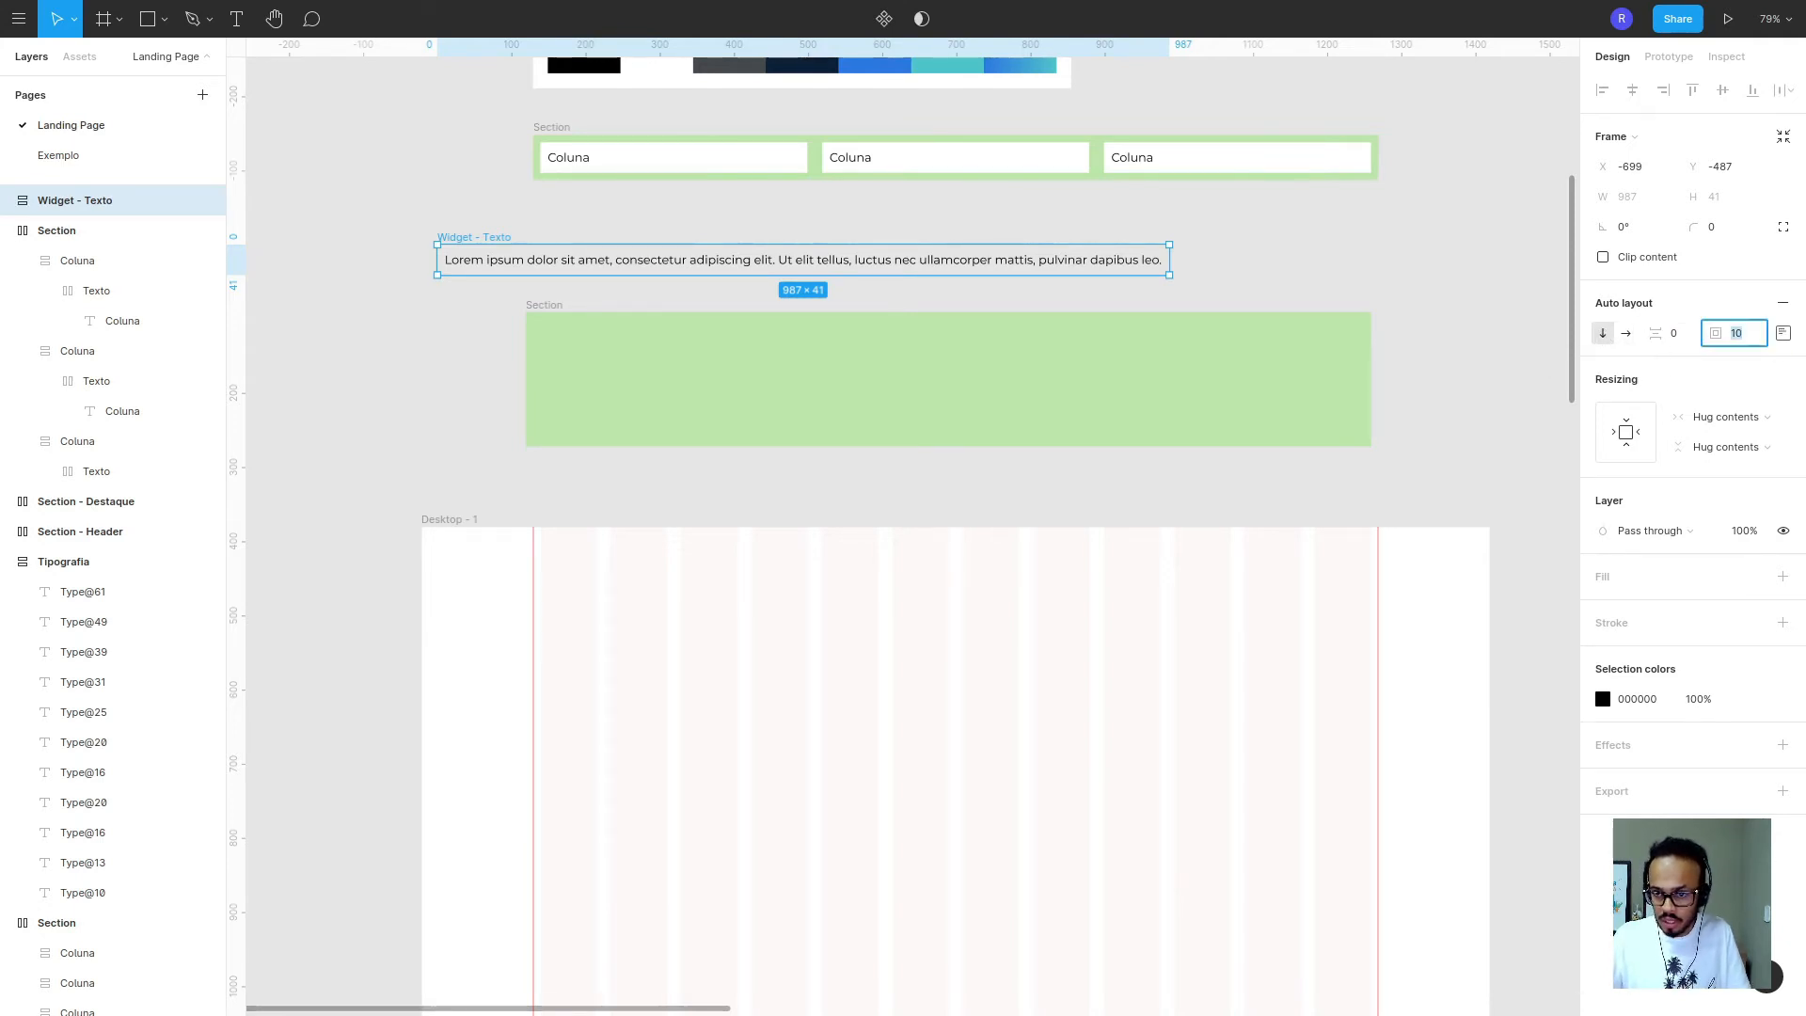
- Set the top, right and left padding of the Widget - Texto frame to 0, leaving the bottom padding untouched
click(1783, 334)
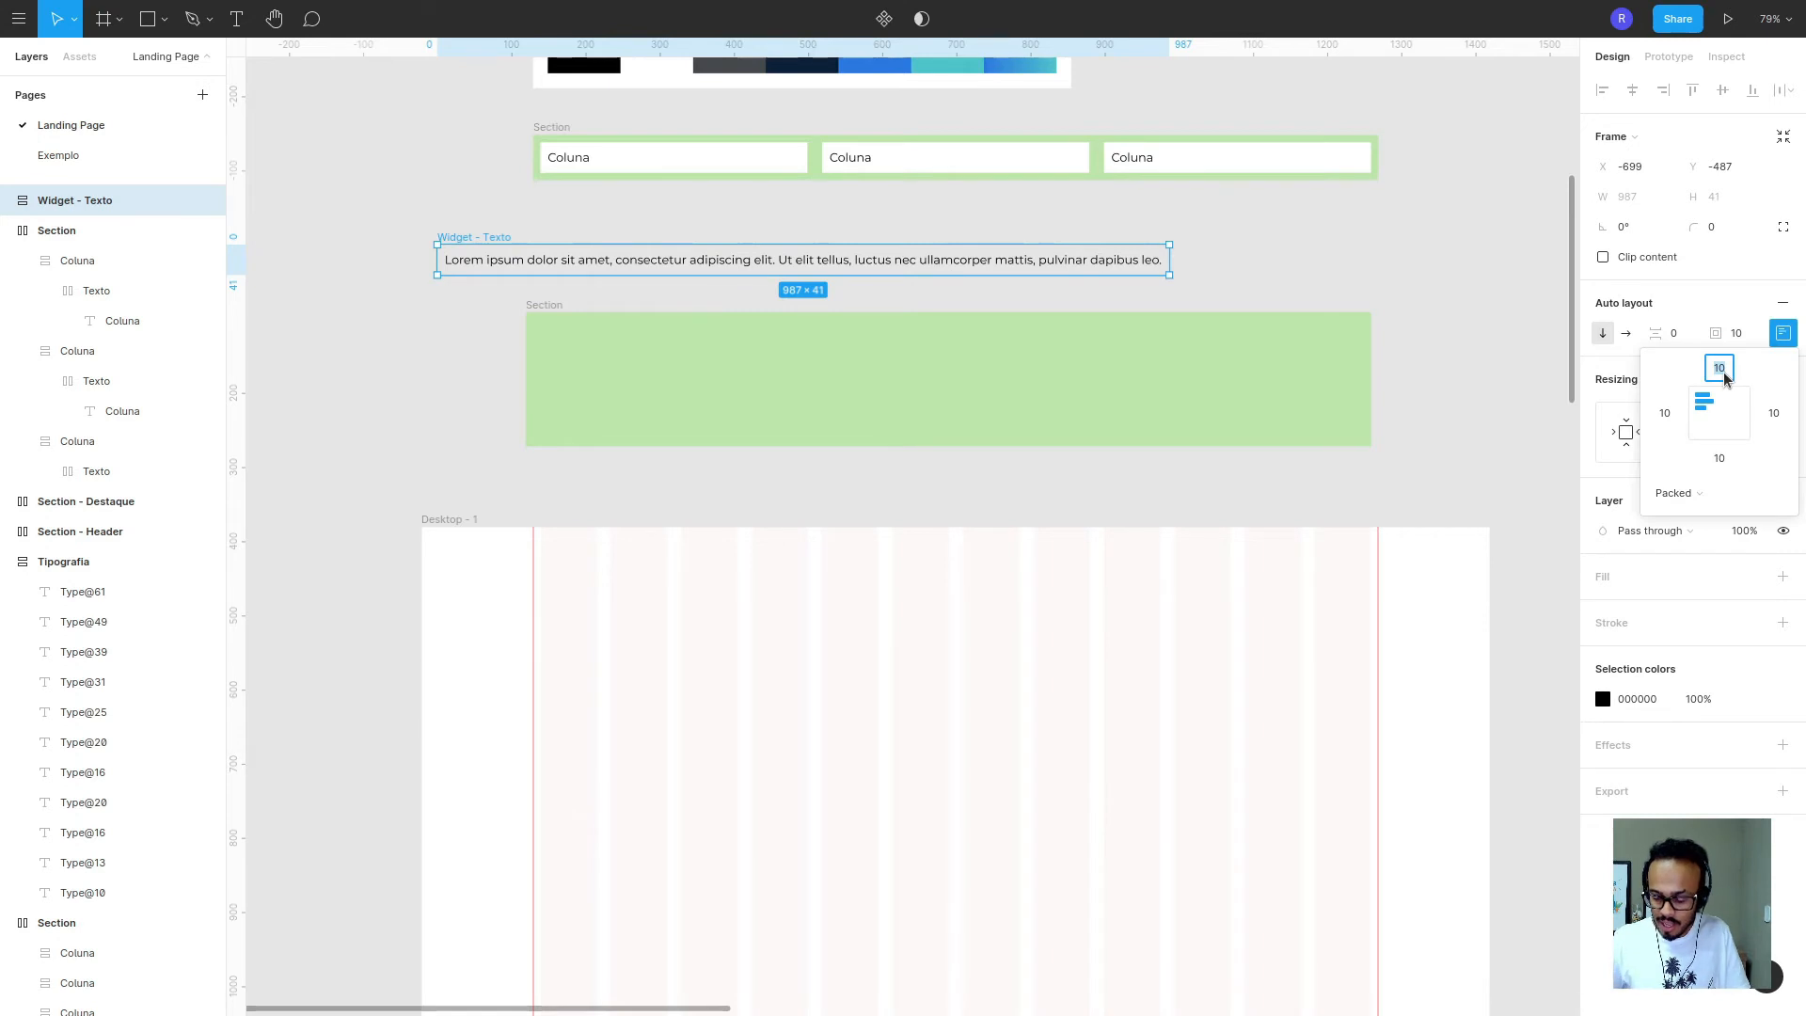
text(0)
key(Tab)
text(0)
key(Tab)
key(Tab)
text(0)
key(Tab)
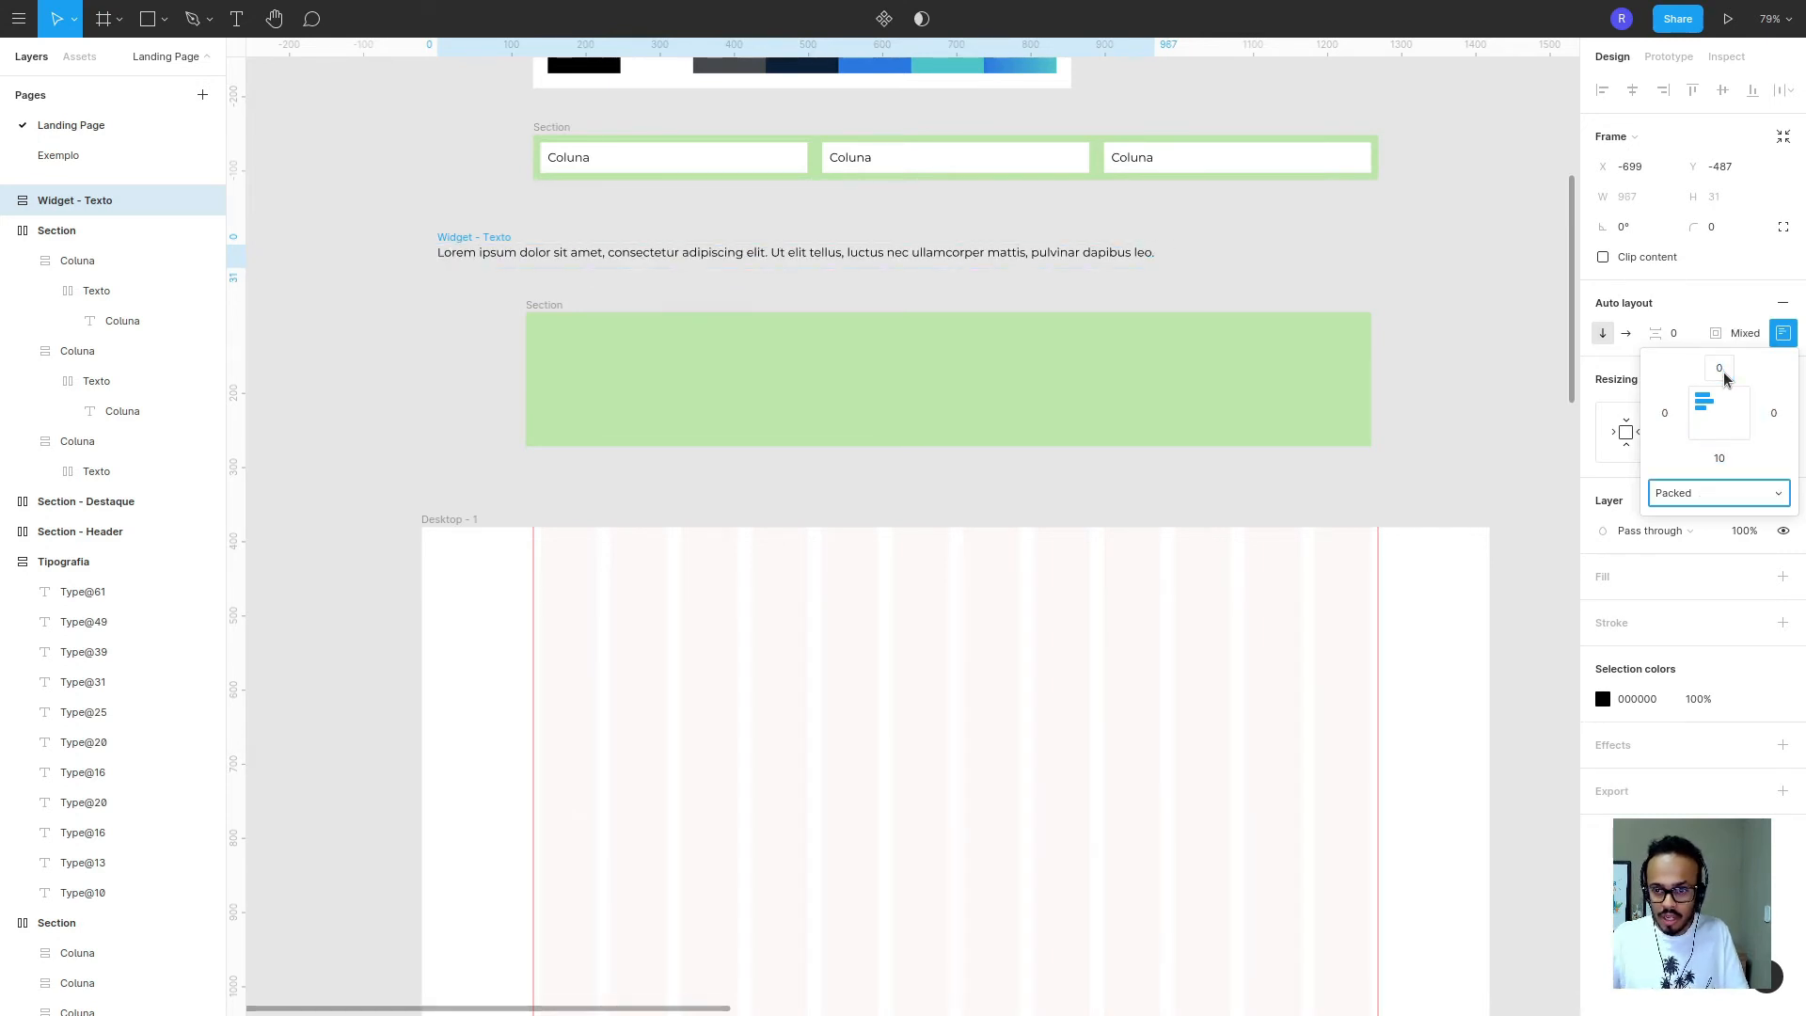
key(Escape)
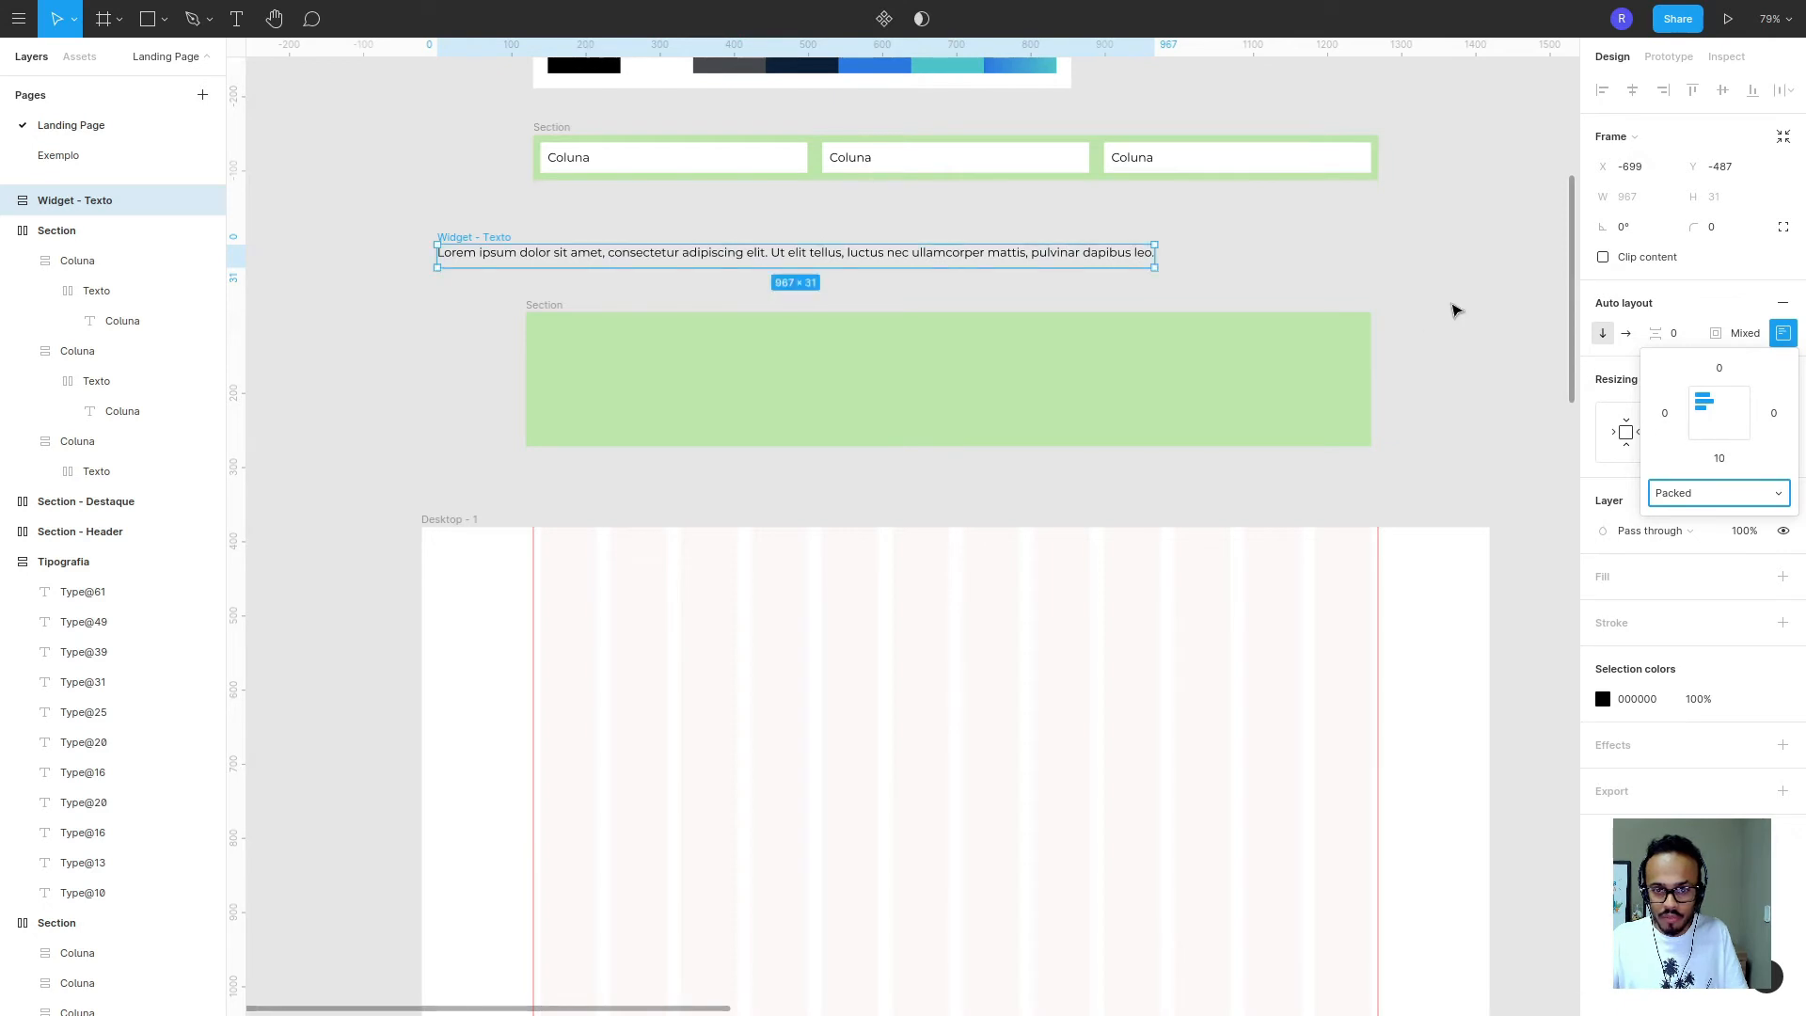
click(1457, 310)
- Cut the Widget - Texto frame from the canvas and paste it into the first green Coluna of the Section
click(565, 252)
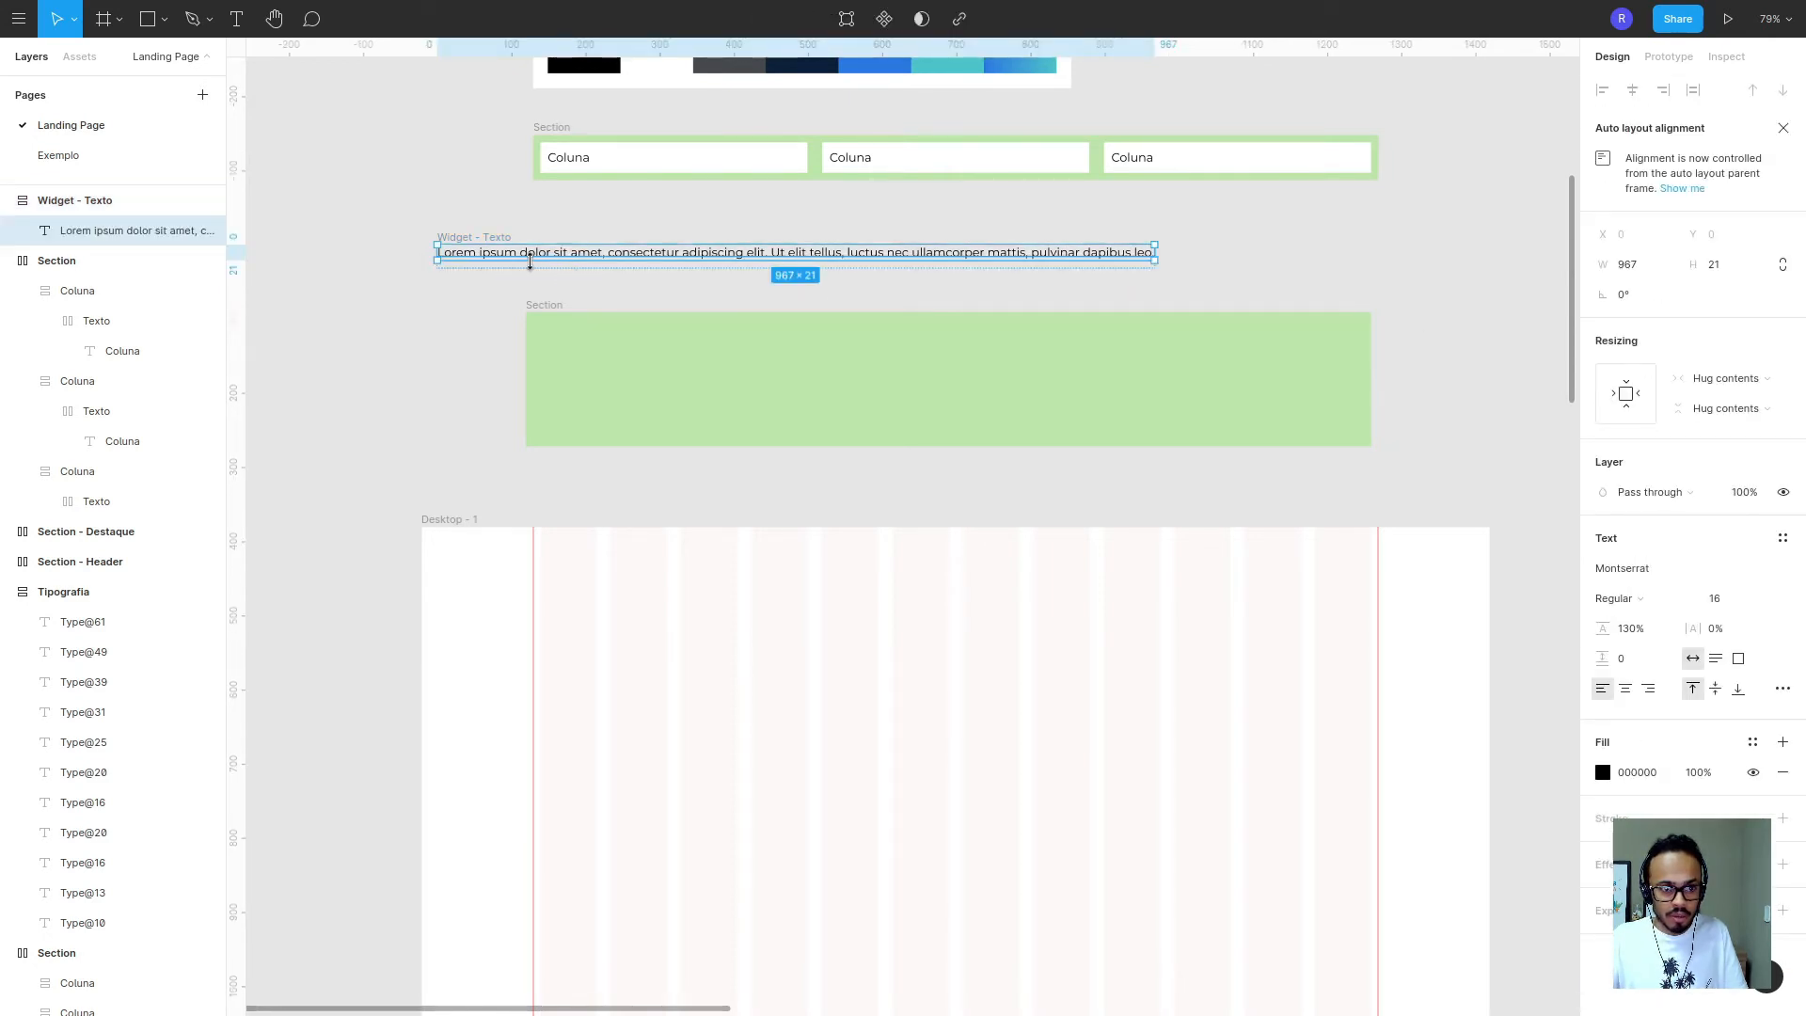
click(489, 236)
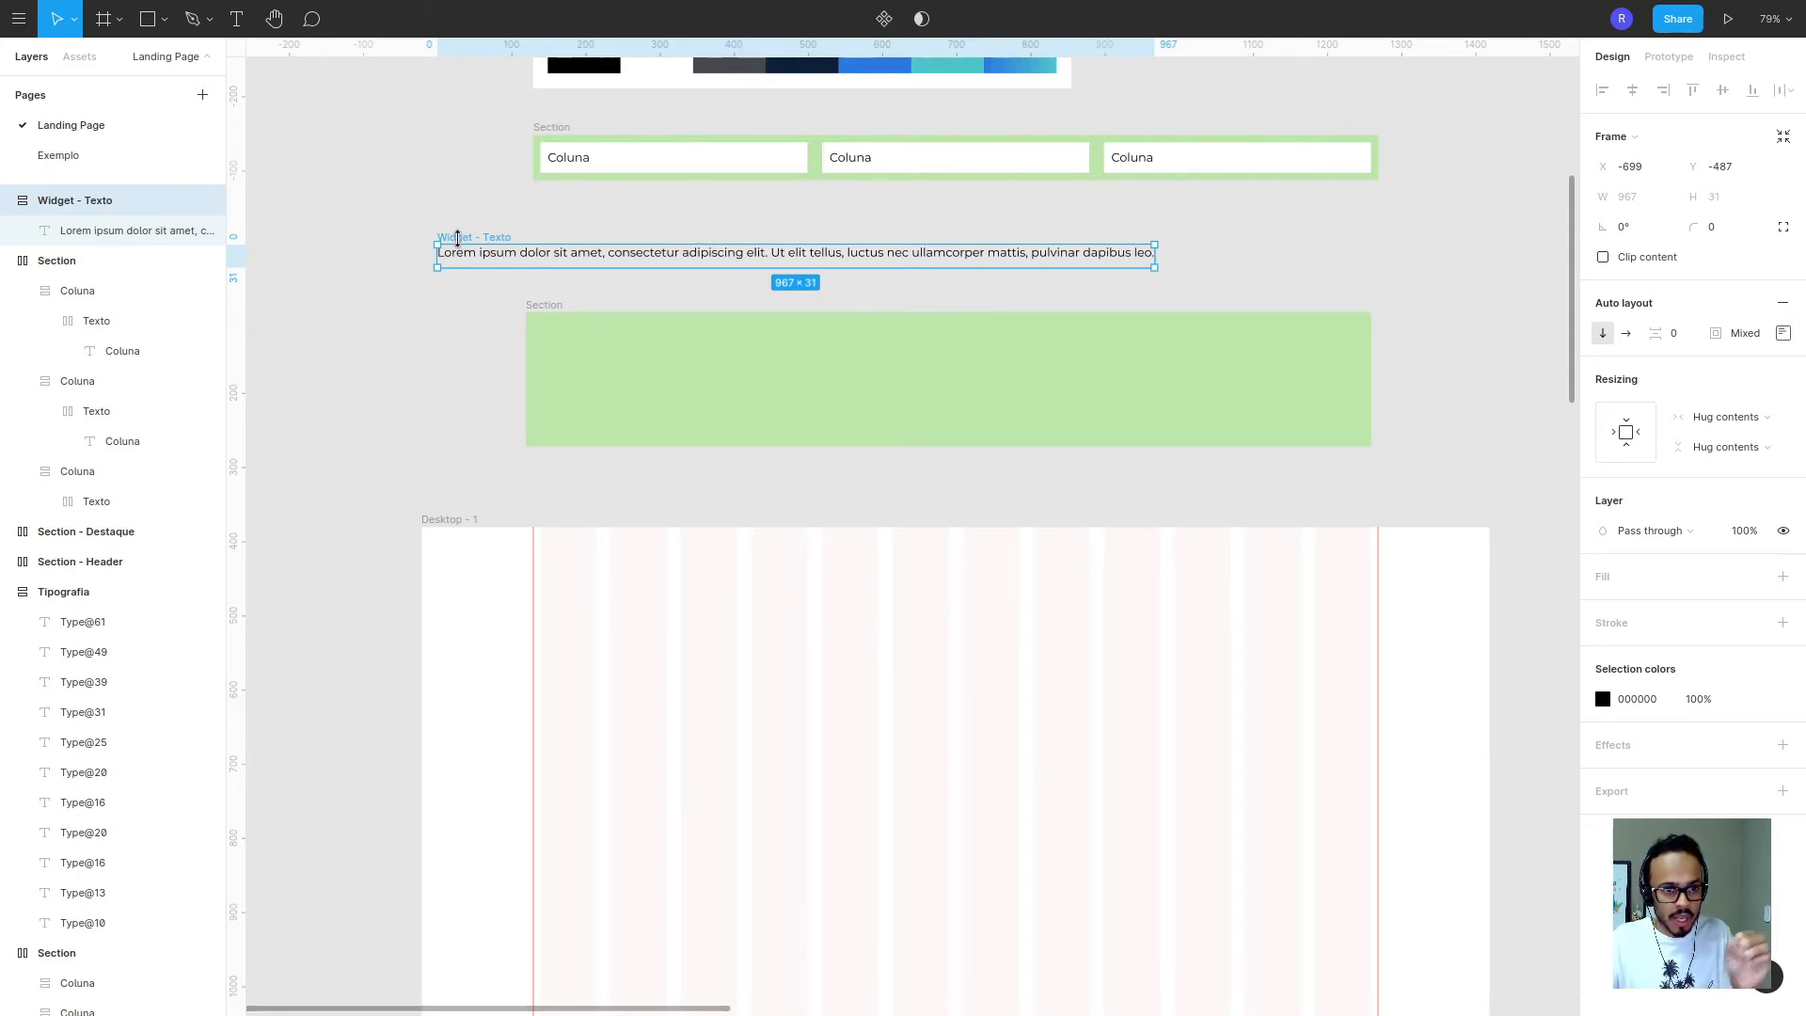
mouse_move(461, 243)
mouse_down()
mouse_move(624, 371)
mouse_move(392, 314)
mouse_move(489, 251)
mouse_move(438, 253)
mouse_up()
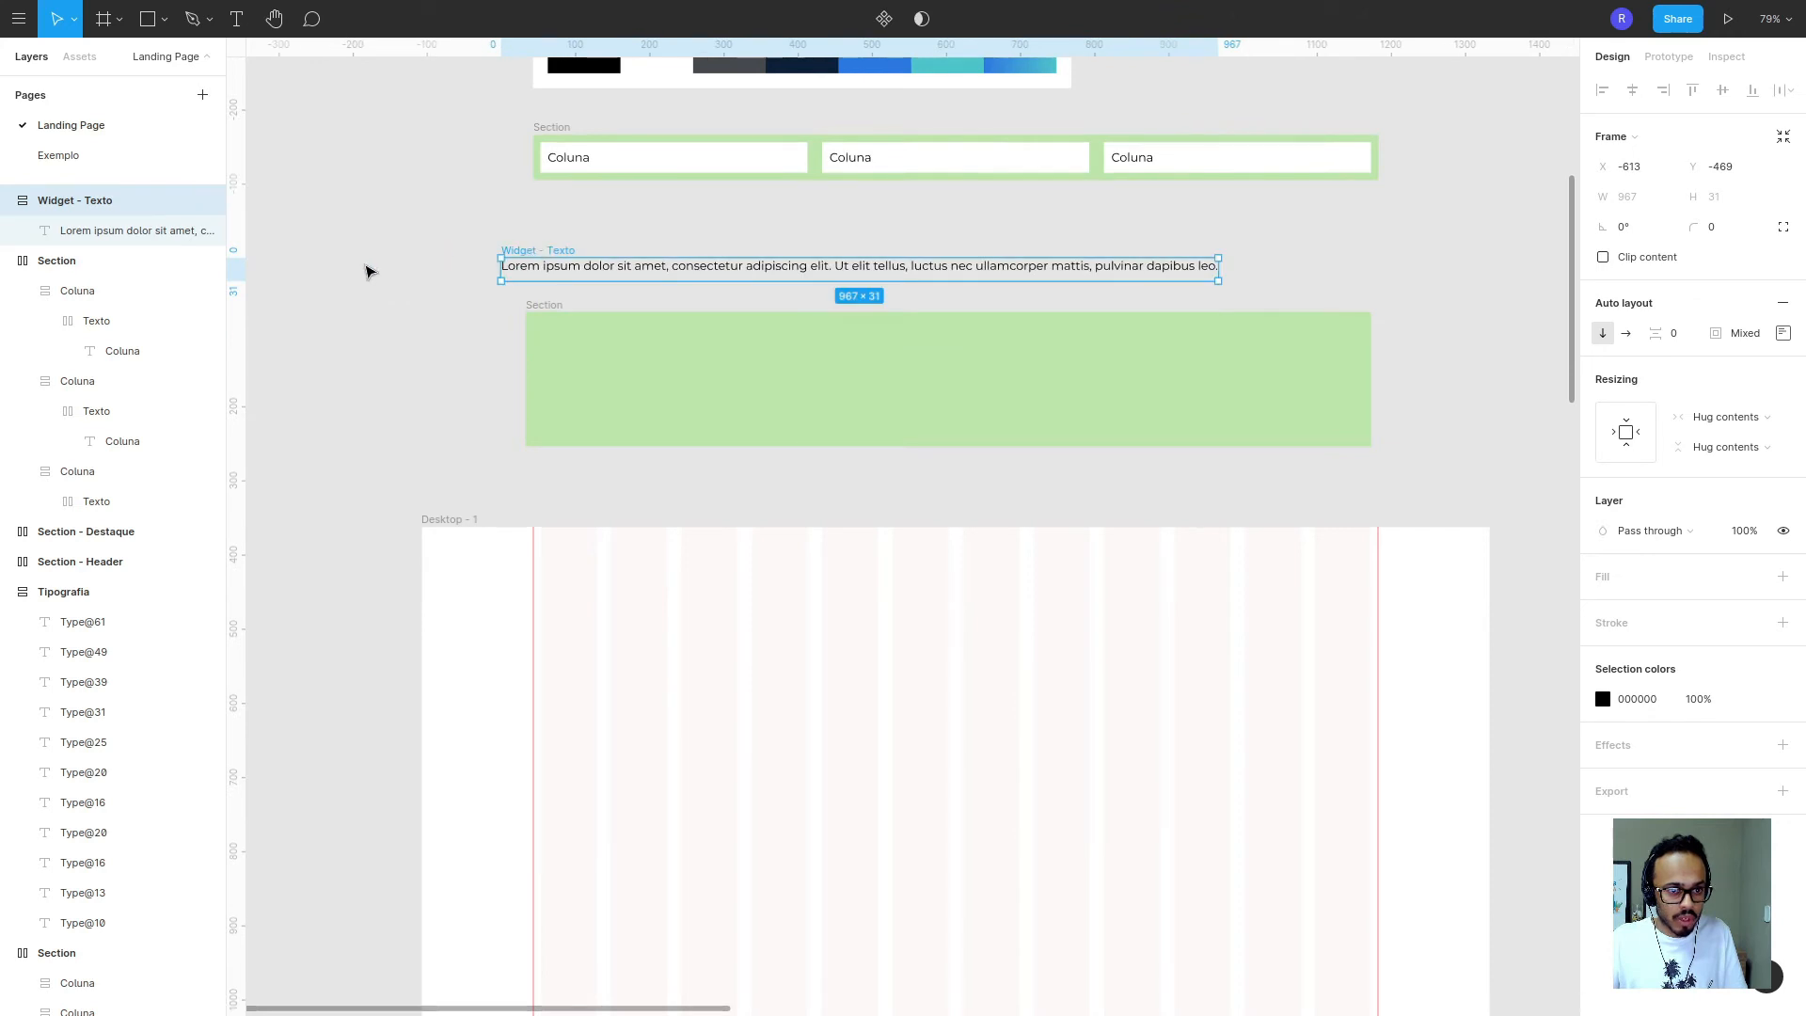
key(Delete)
click(539, 375)
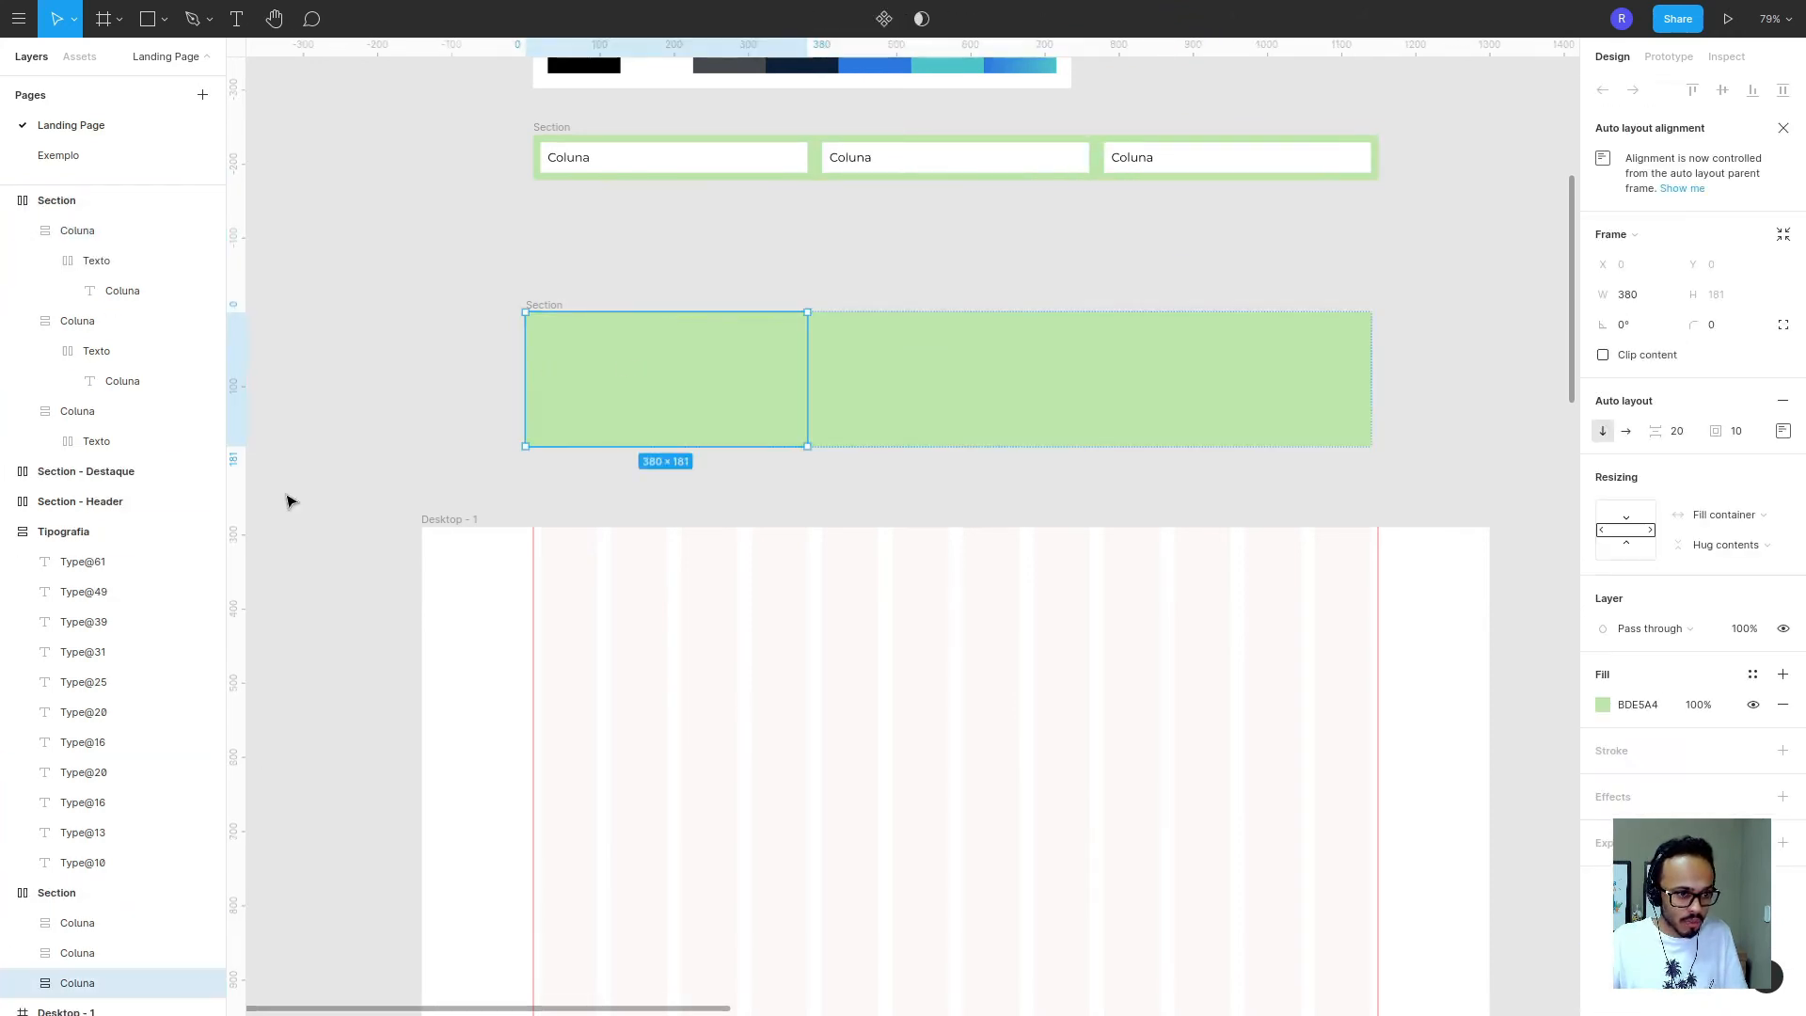
scroll(81, 875, down, 3)
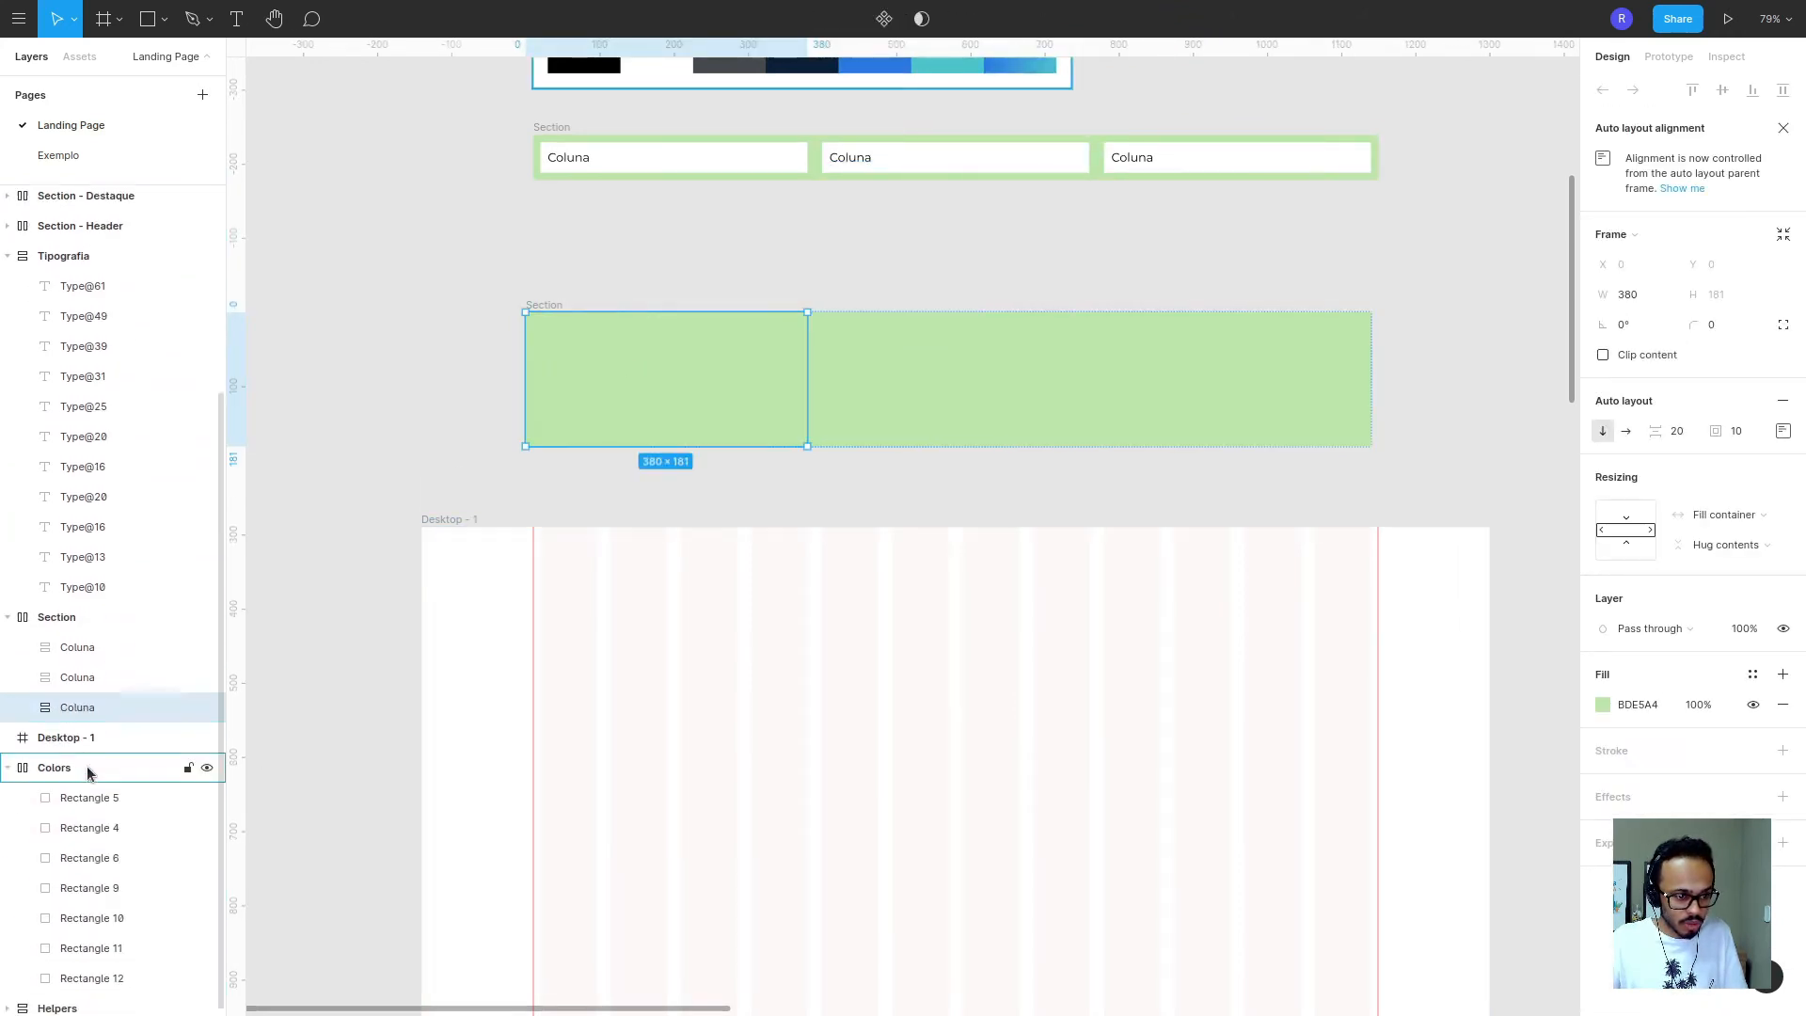
key(ctrl+v)
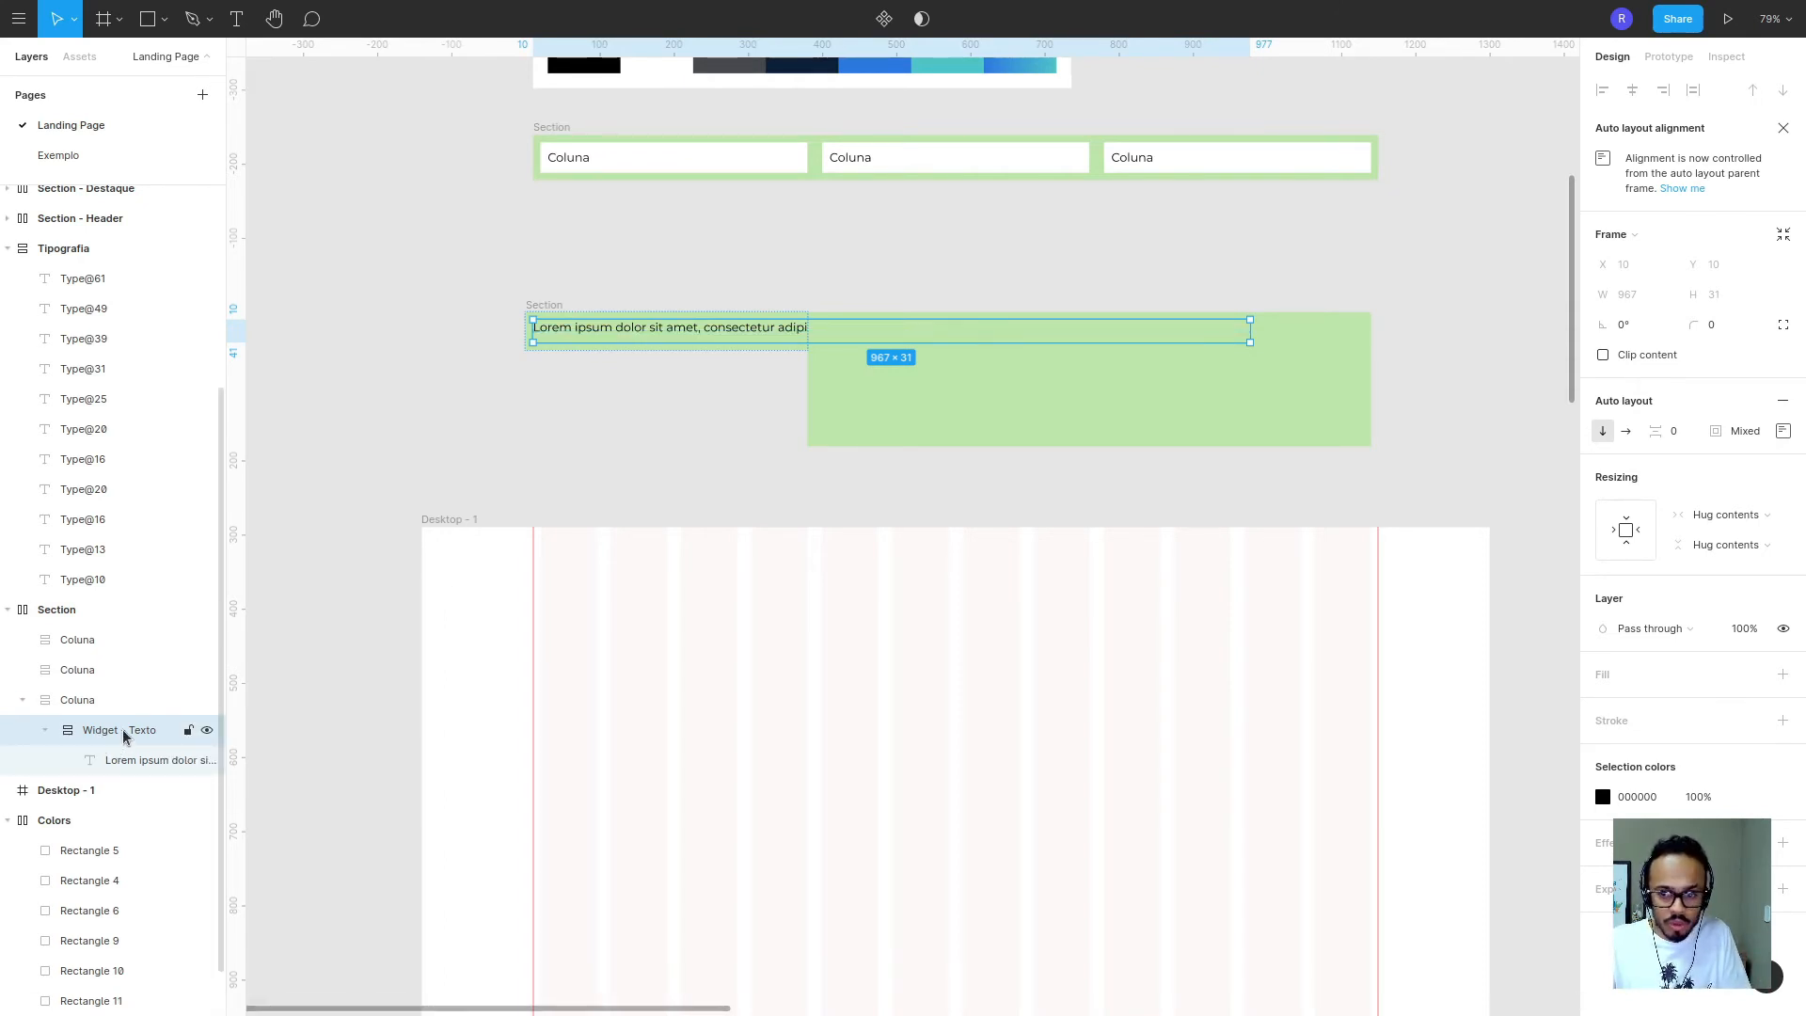
- Set the horizontal resizing of both the Widget - Texto frame and its lorem ipsum text to Fill container
click(1649, 536)
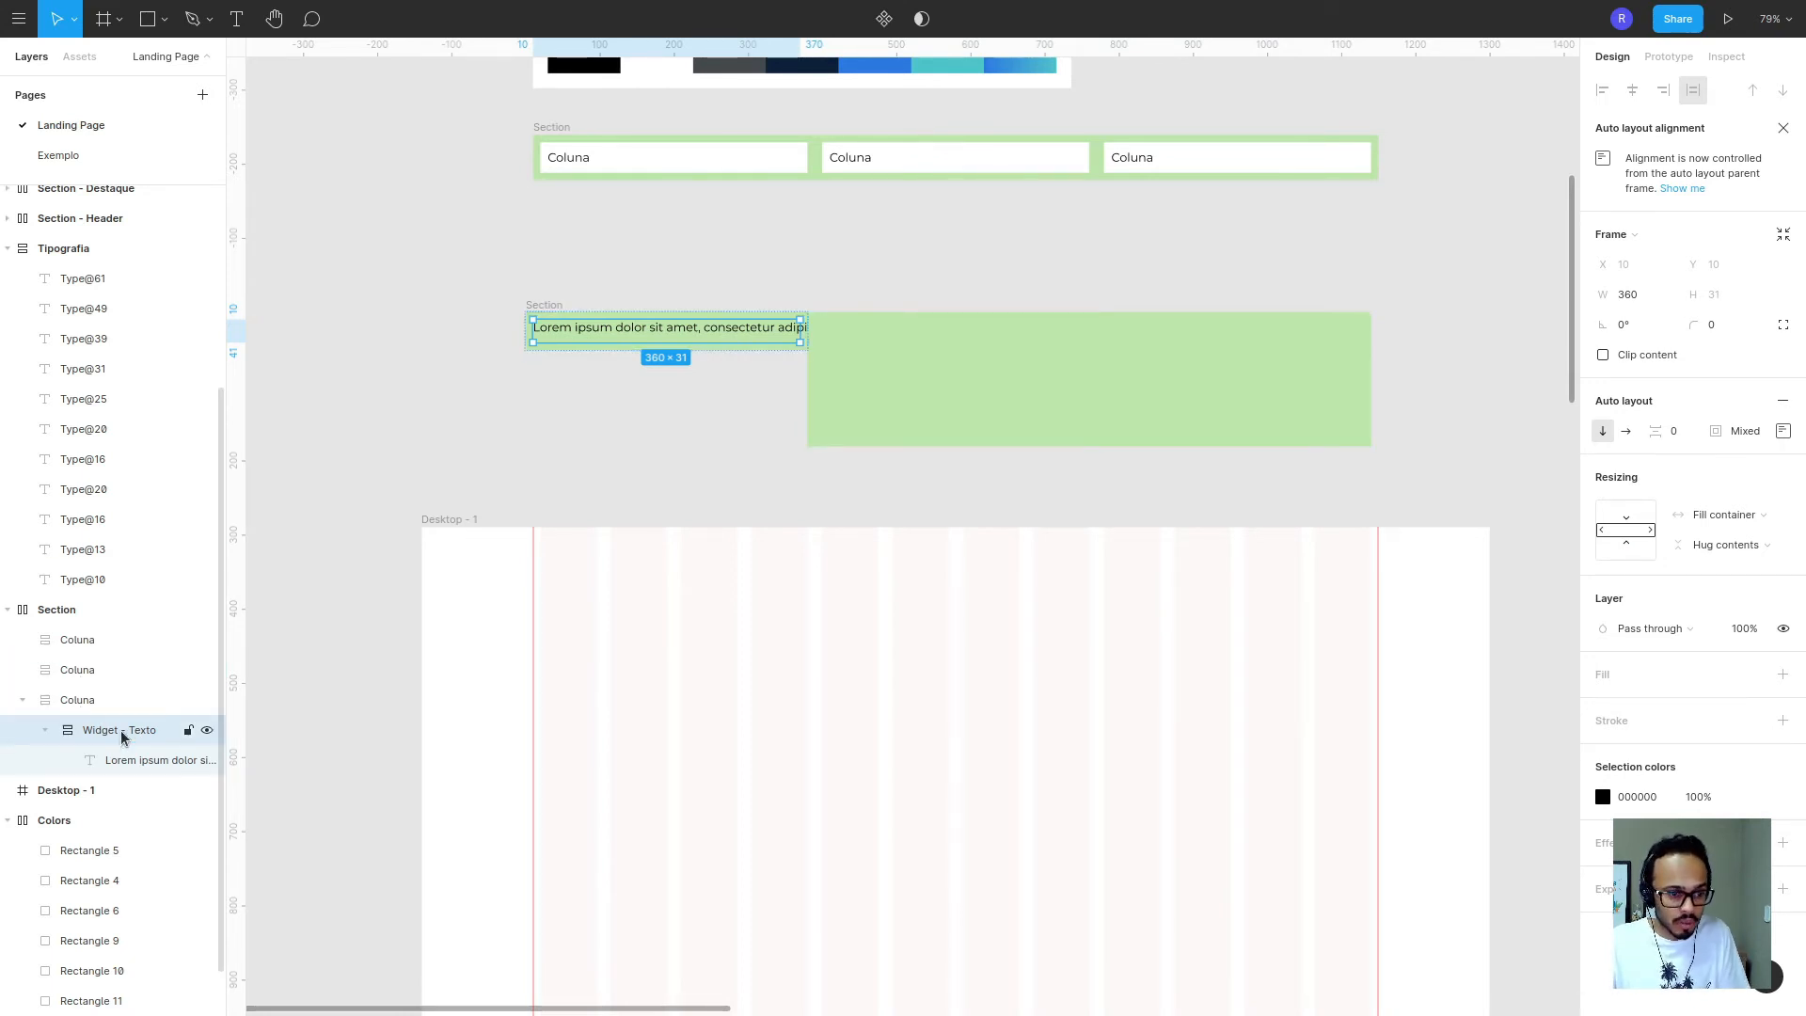
click(147, 760)
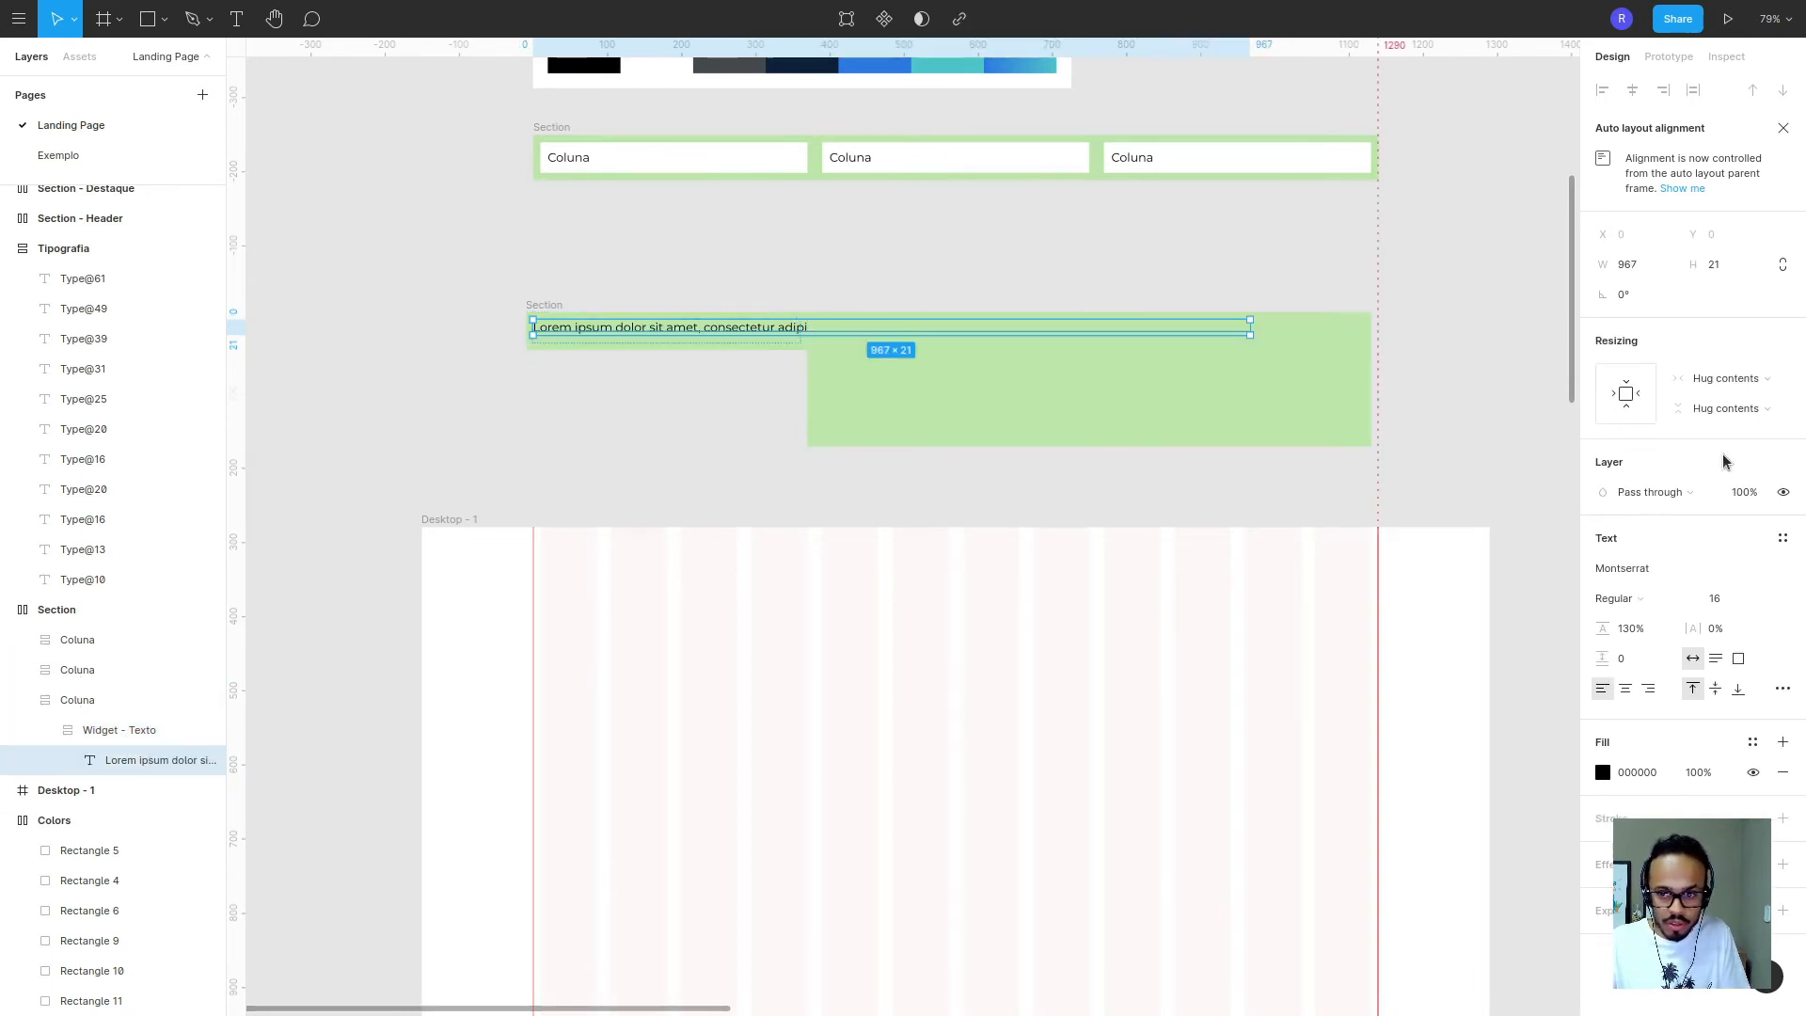
click(1648, 391)
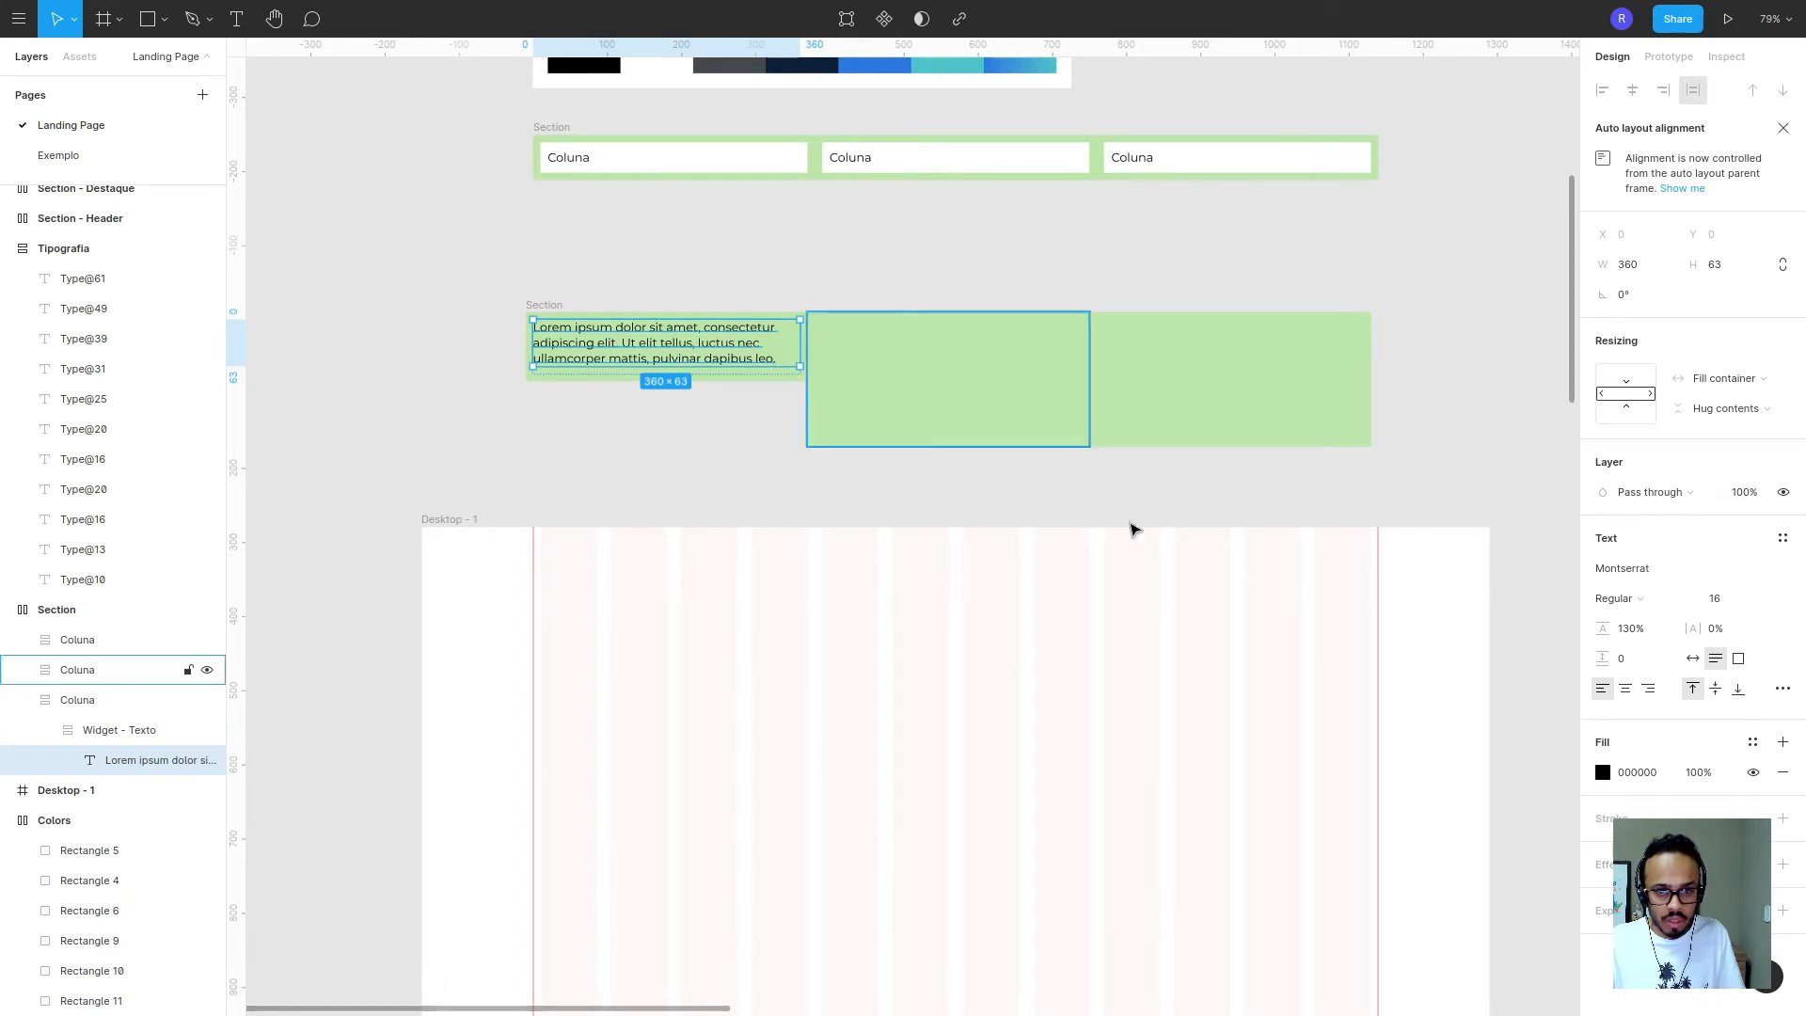
- Add a white FFFFFF fill to the Widget - Texto frame and select its parent Coluna
click(131, 730)
click(1782, 674)
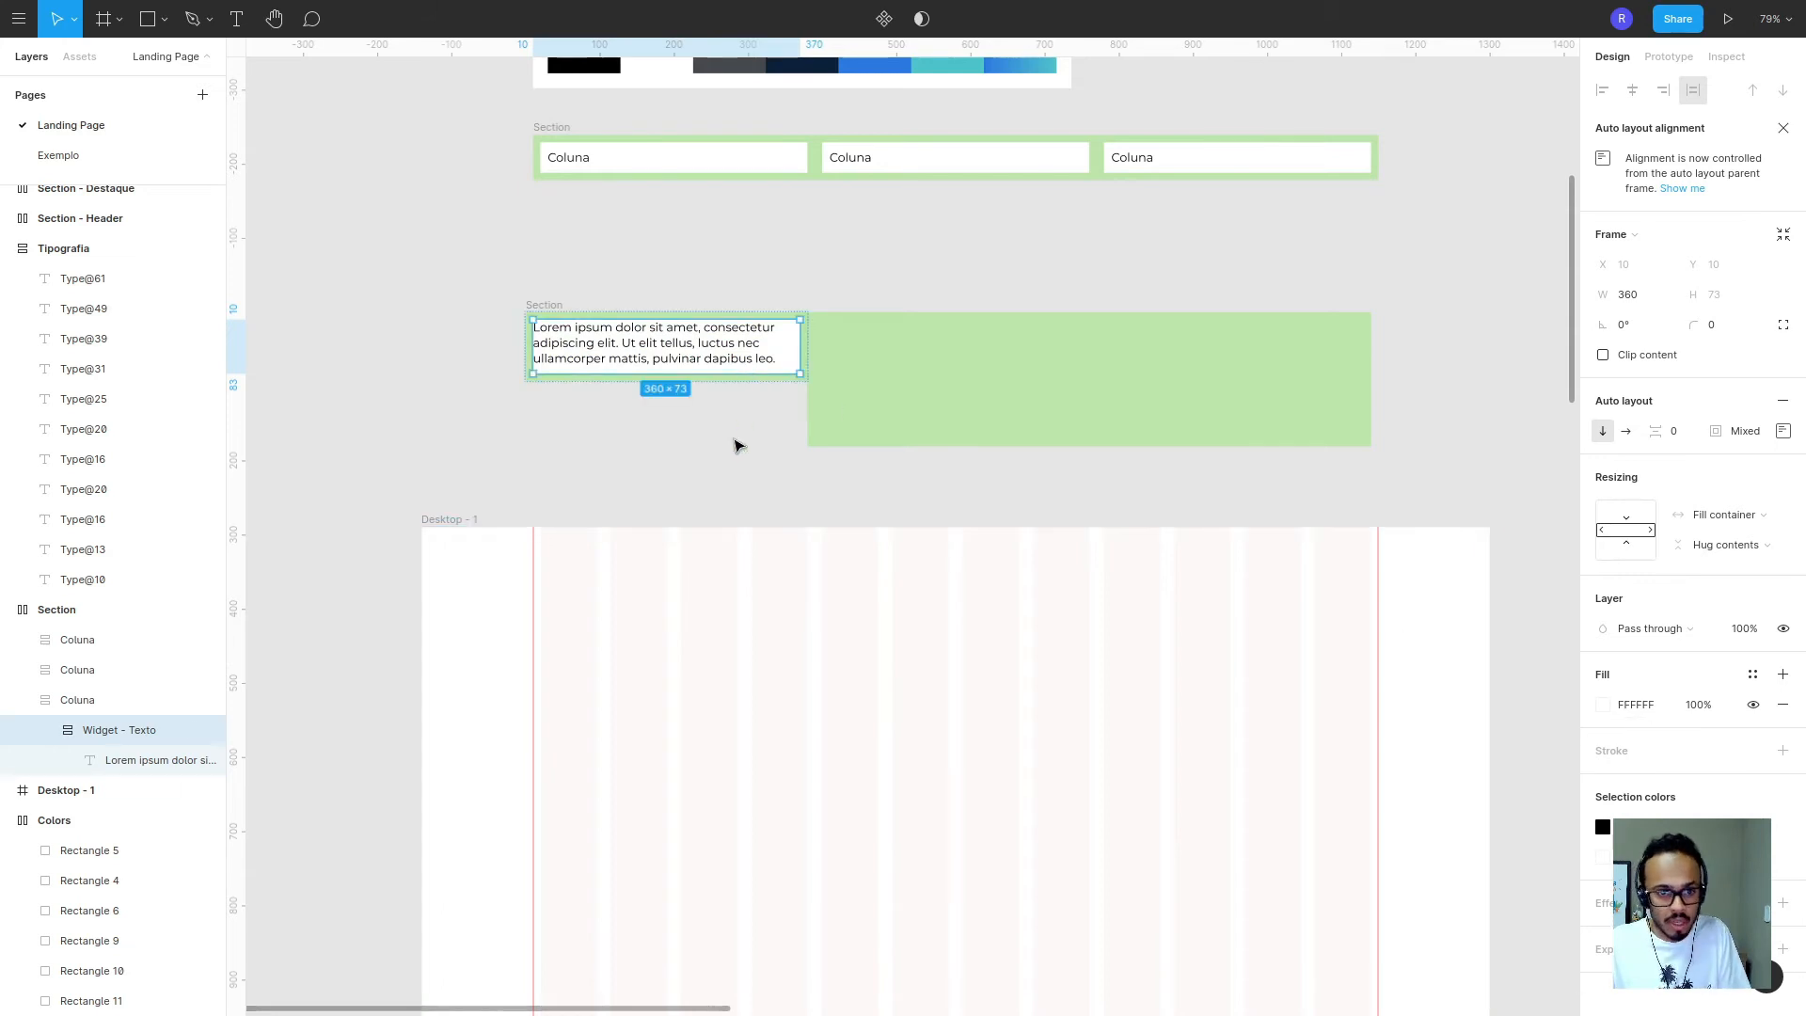
click(617, 355)
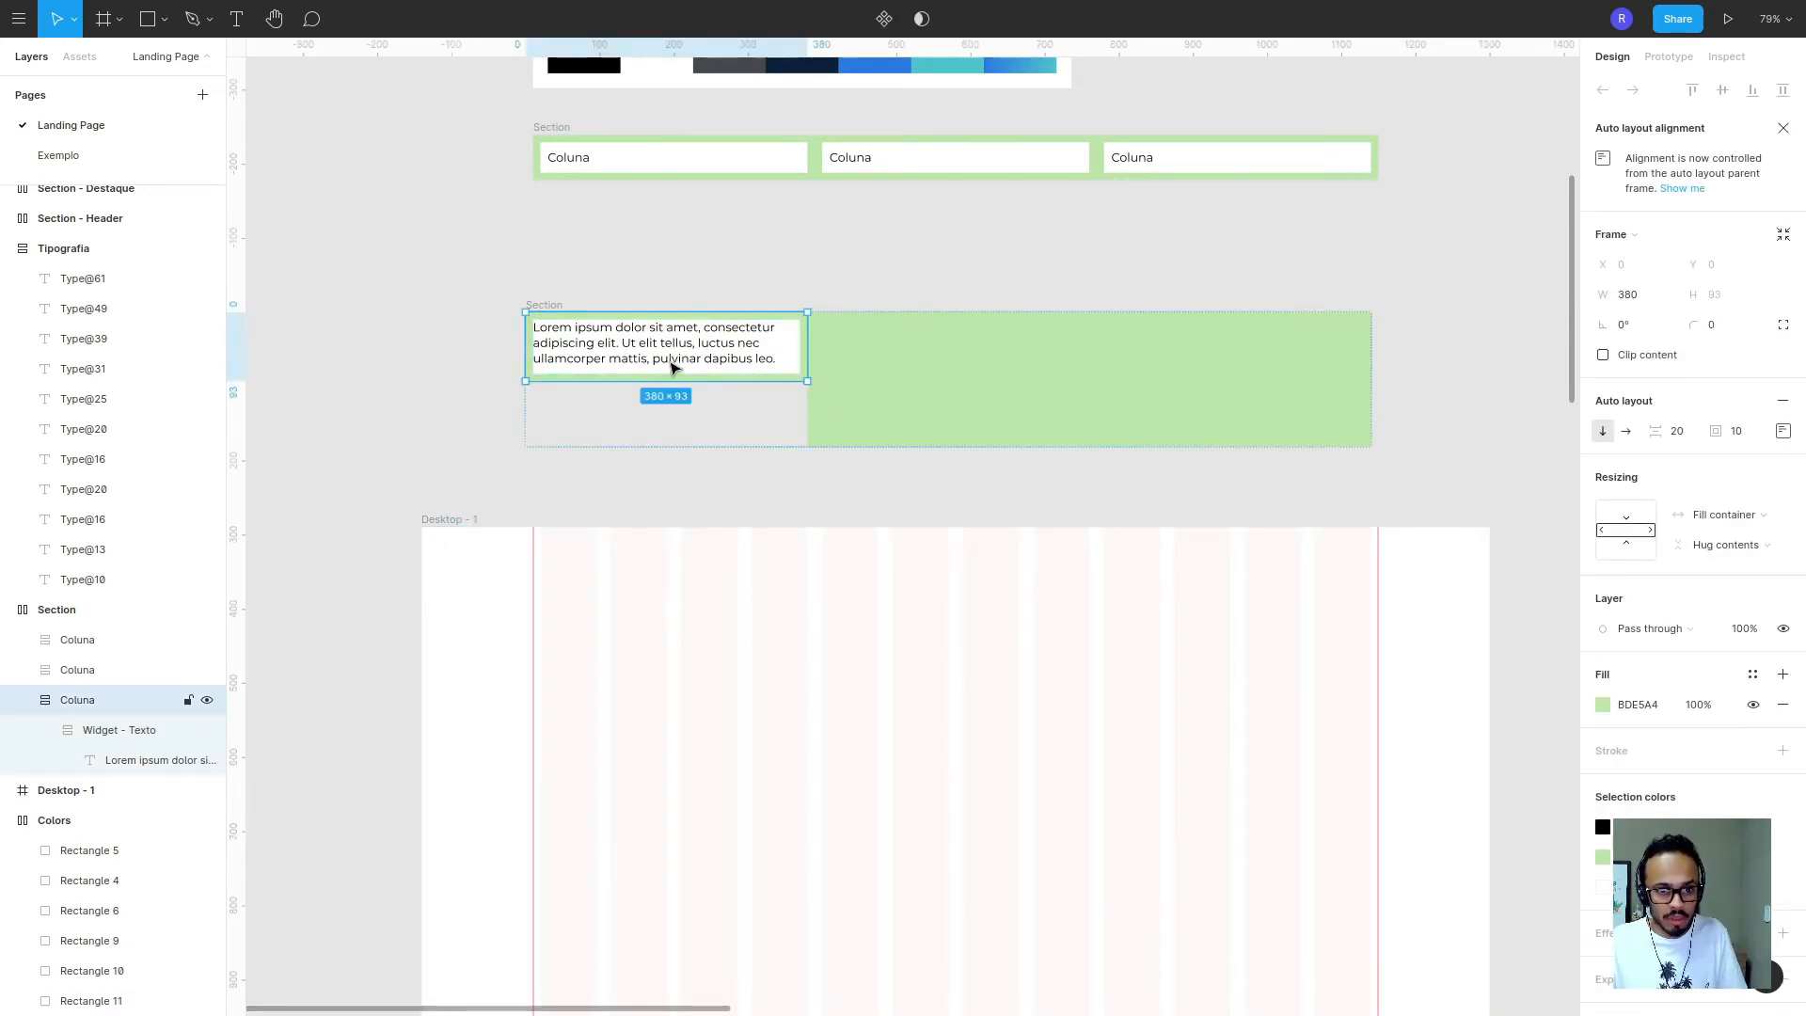
- Duplicate Widget - Texto inside the first Coluna to stack three text widgets, deleting the surplus fourth copy
click(137, 730)
click(45, 730)
key(ctrl+d)
key(ctrl+d)
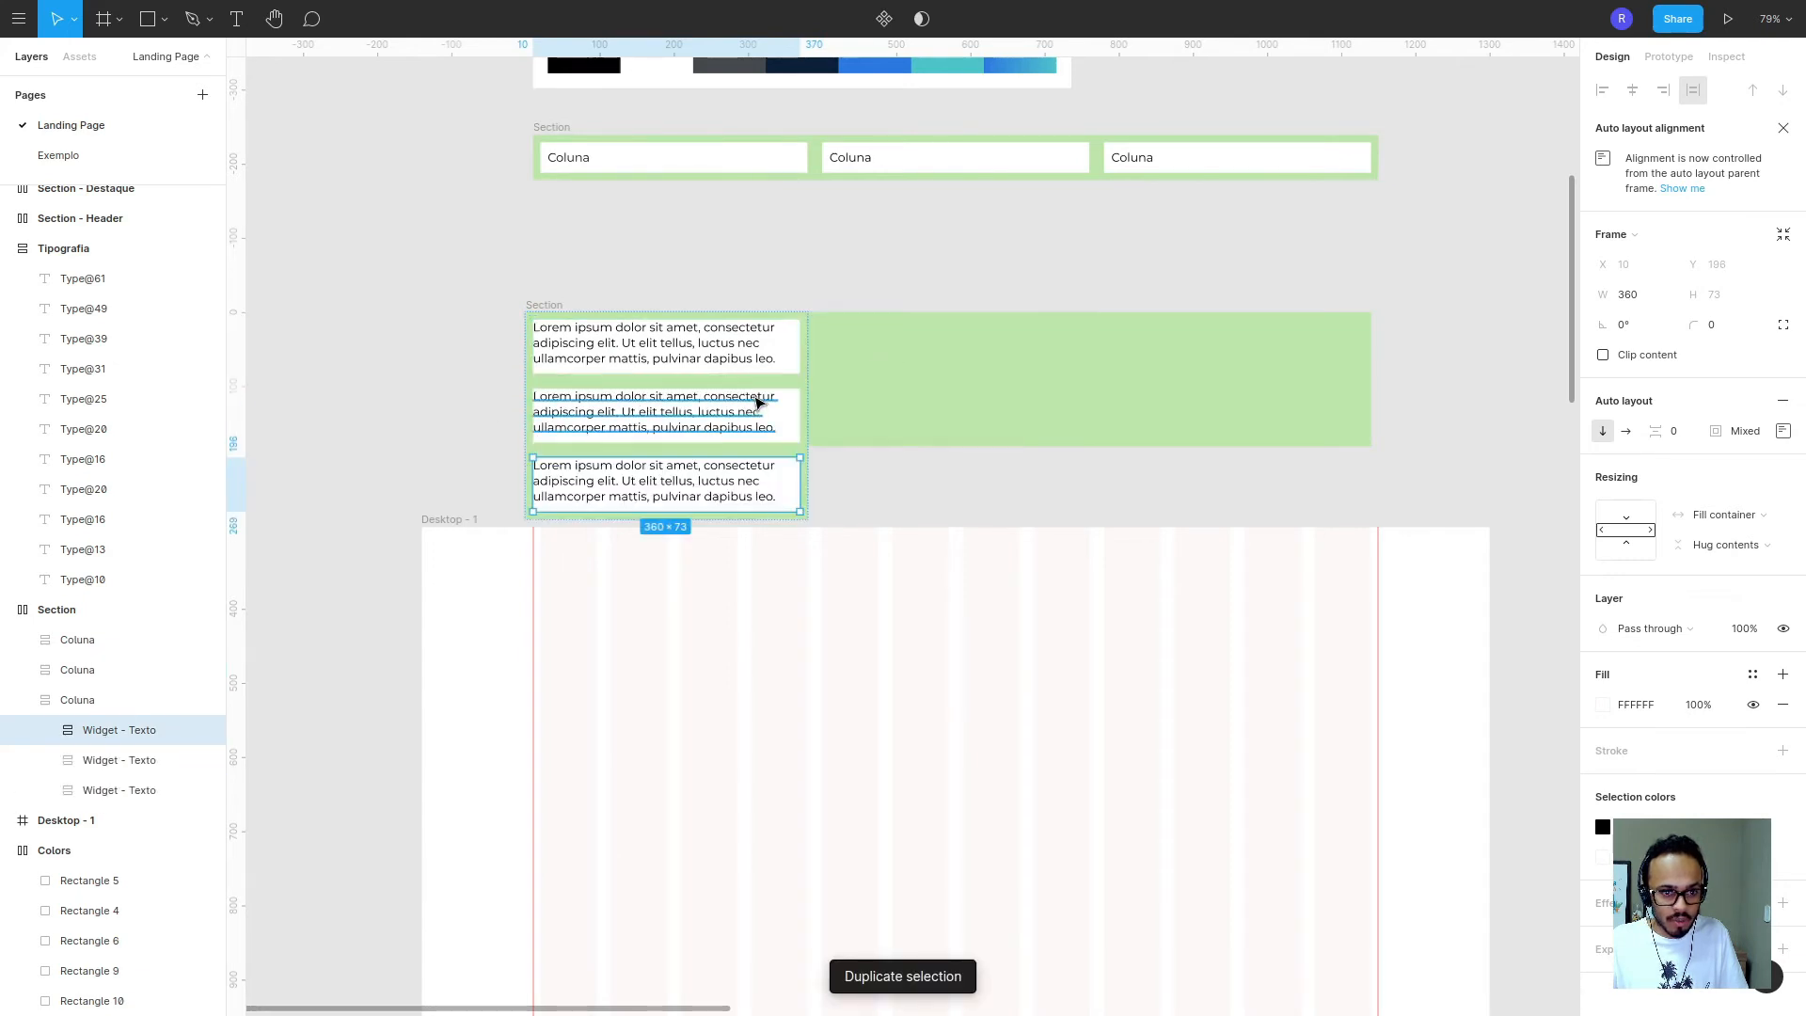
key(ctrl+d)
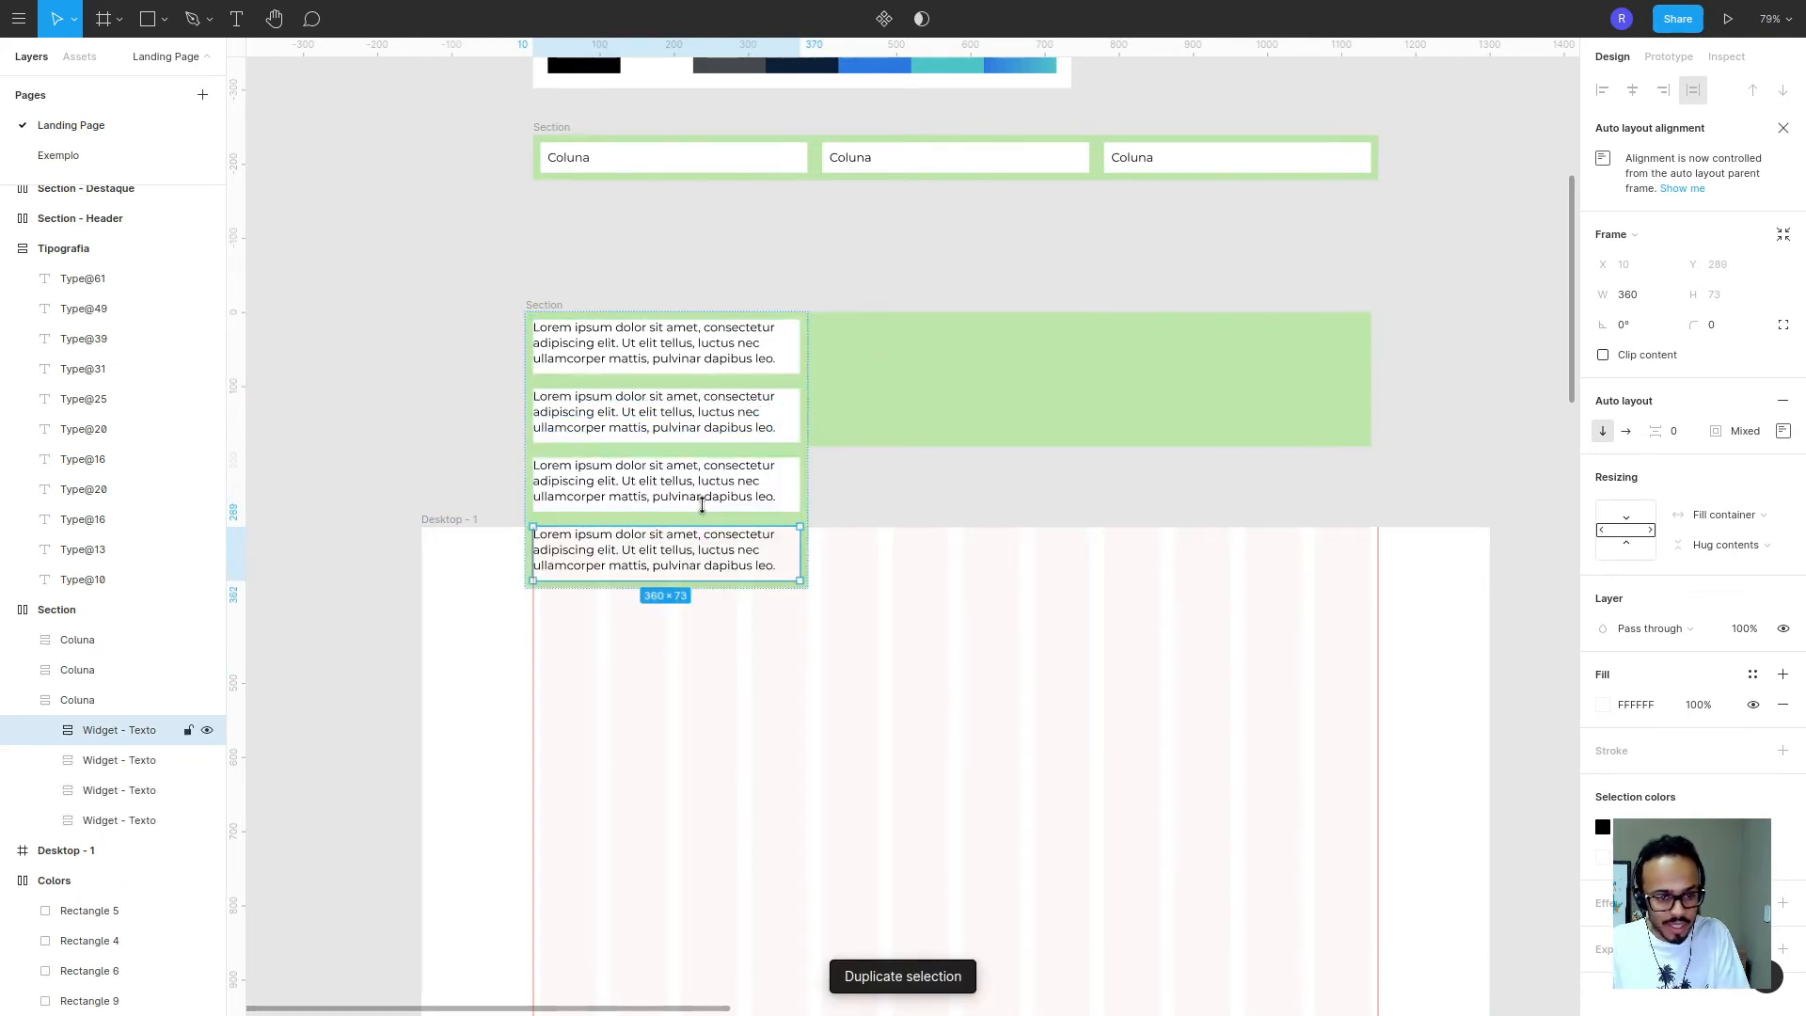
key(Delete)
click(715, 492)
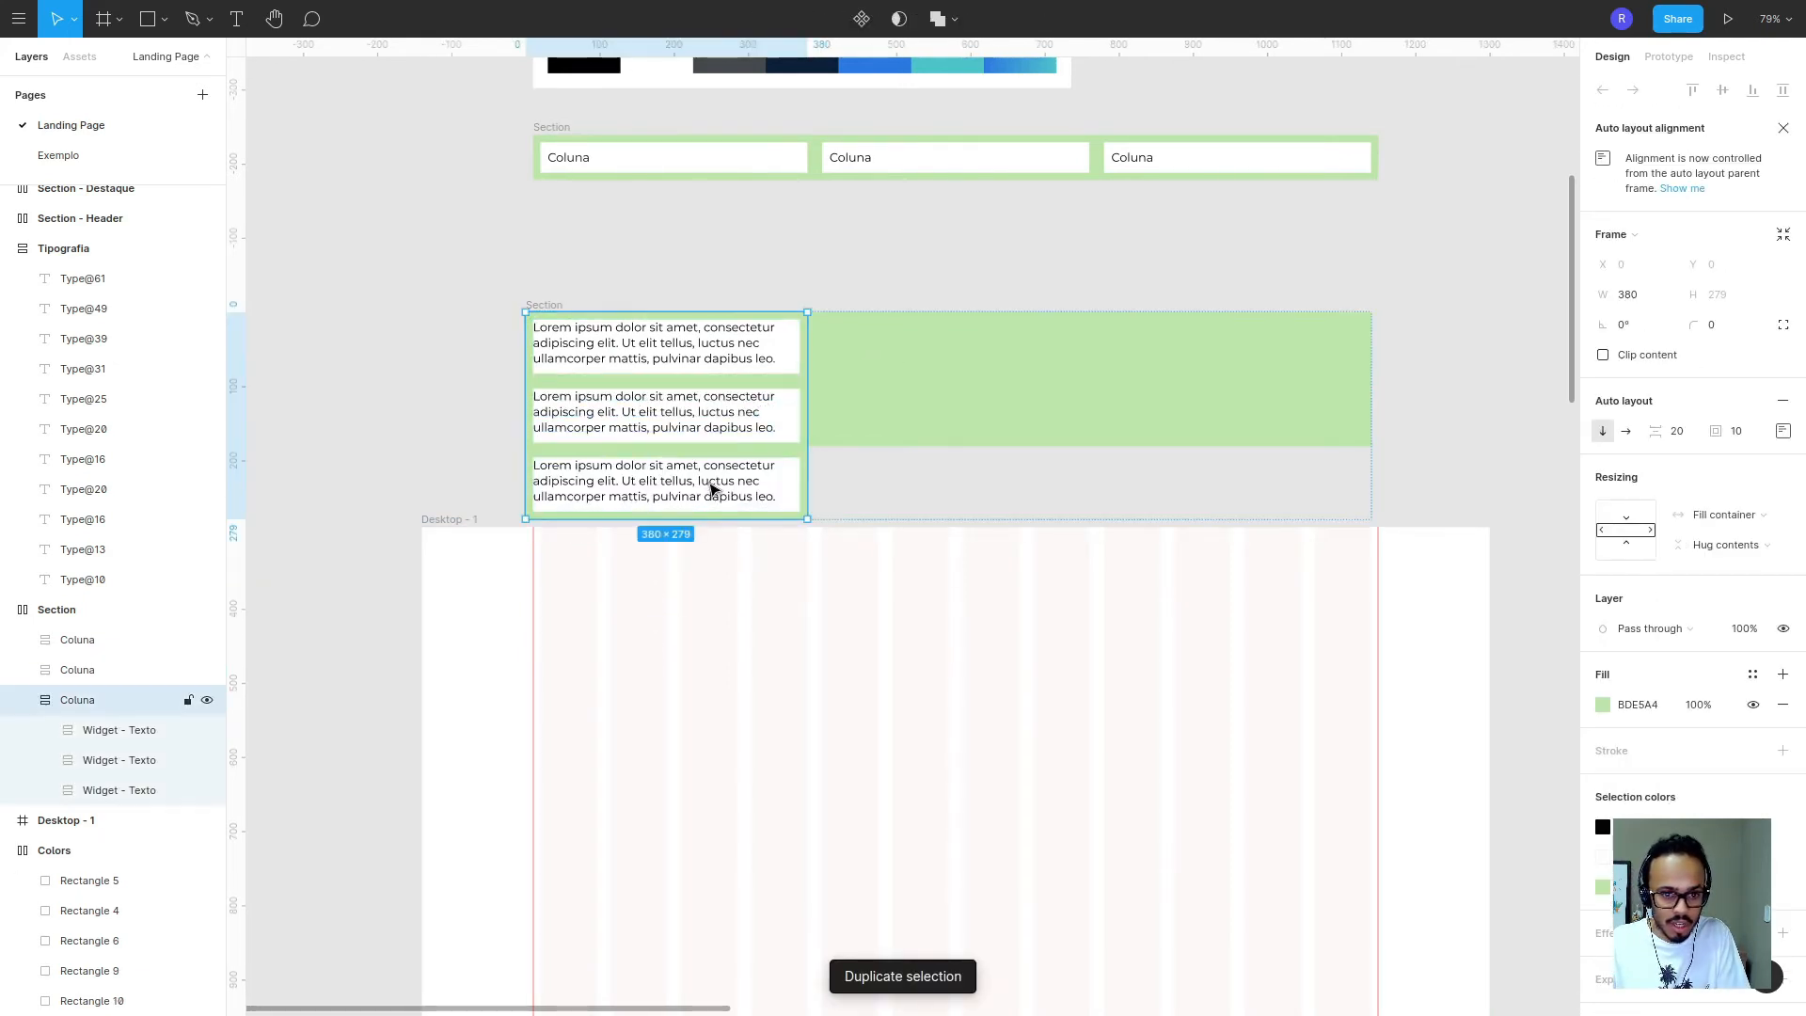
- Delete the two duplicated Widget - Texto frames from the first Coluna, keeping a single text widget
click(105, 770)
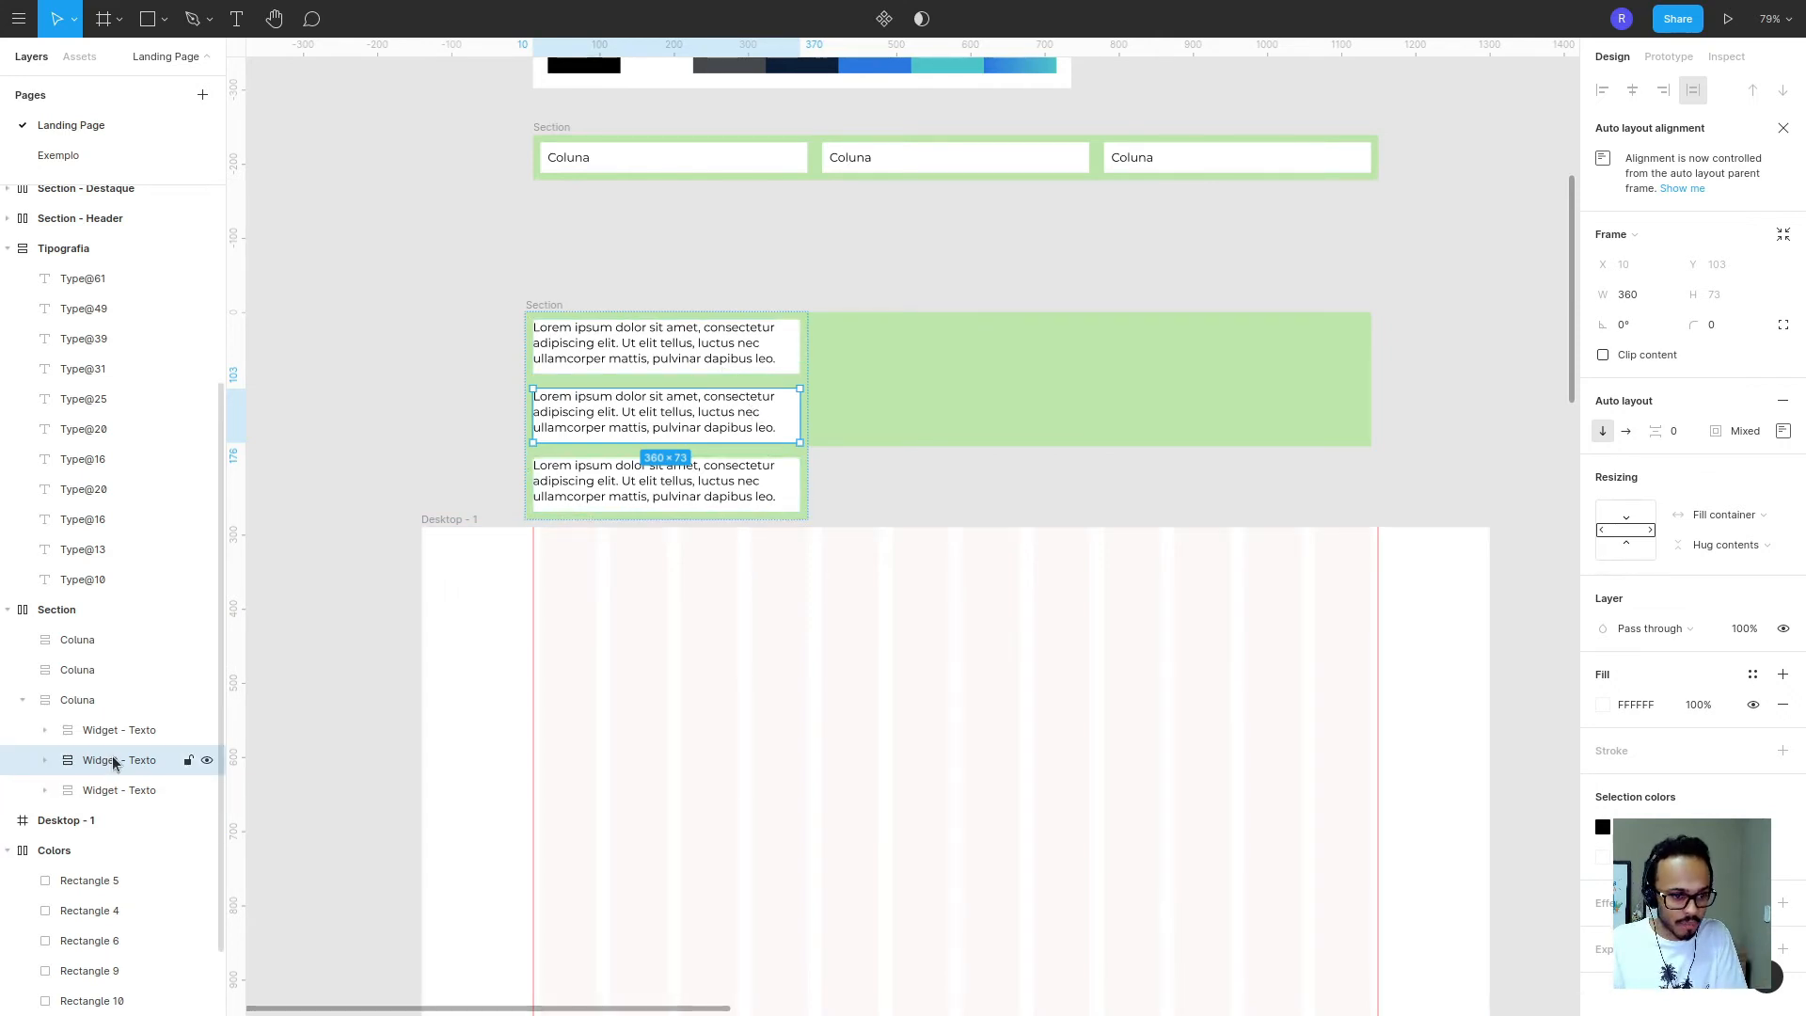
key(Delete)
click(133, 732)
key(Delete)
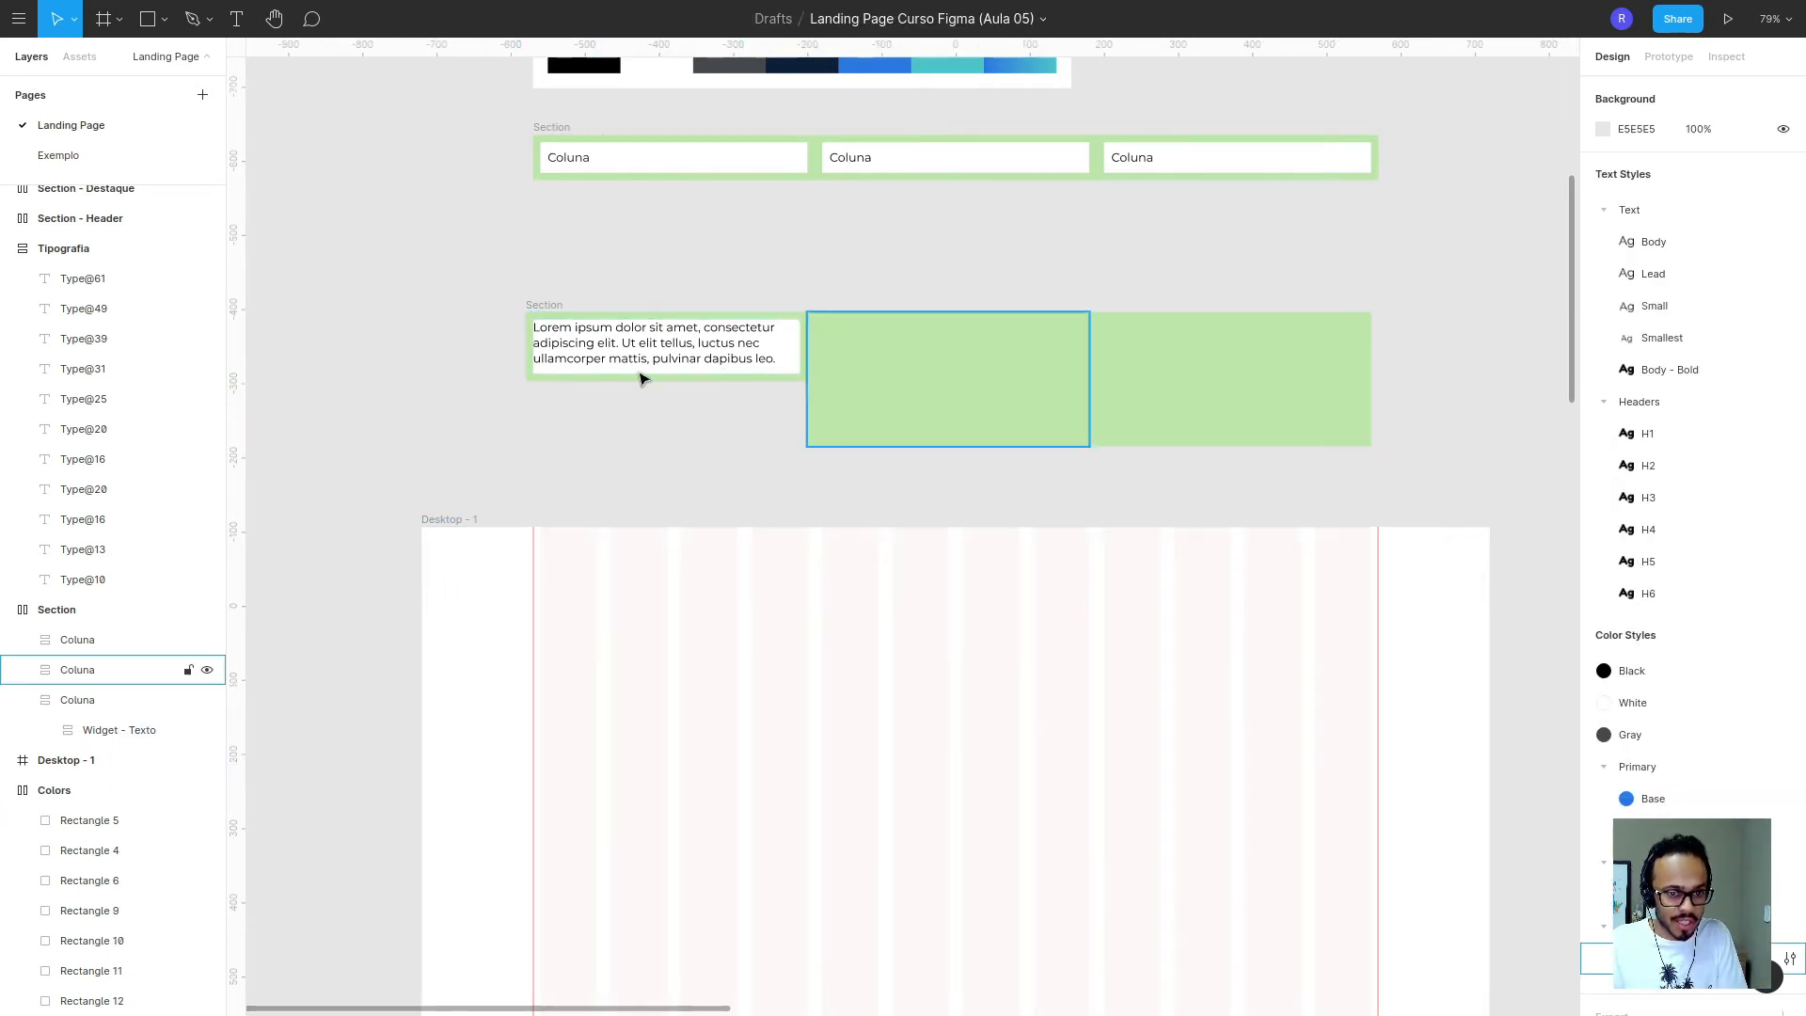
- Copy the first Coluna's Widget - Texto frame and paste it into the second and third Coluna frames
click(555, 308)
double_click(694, 363)
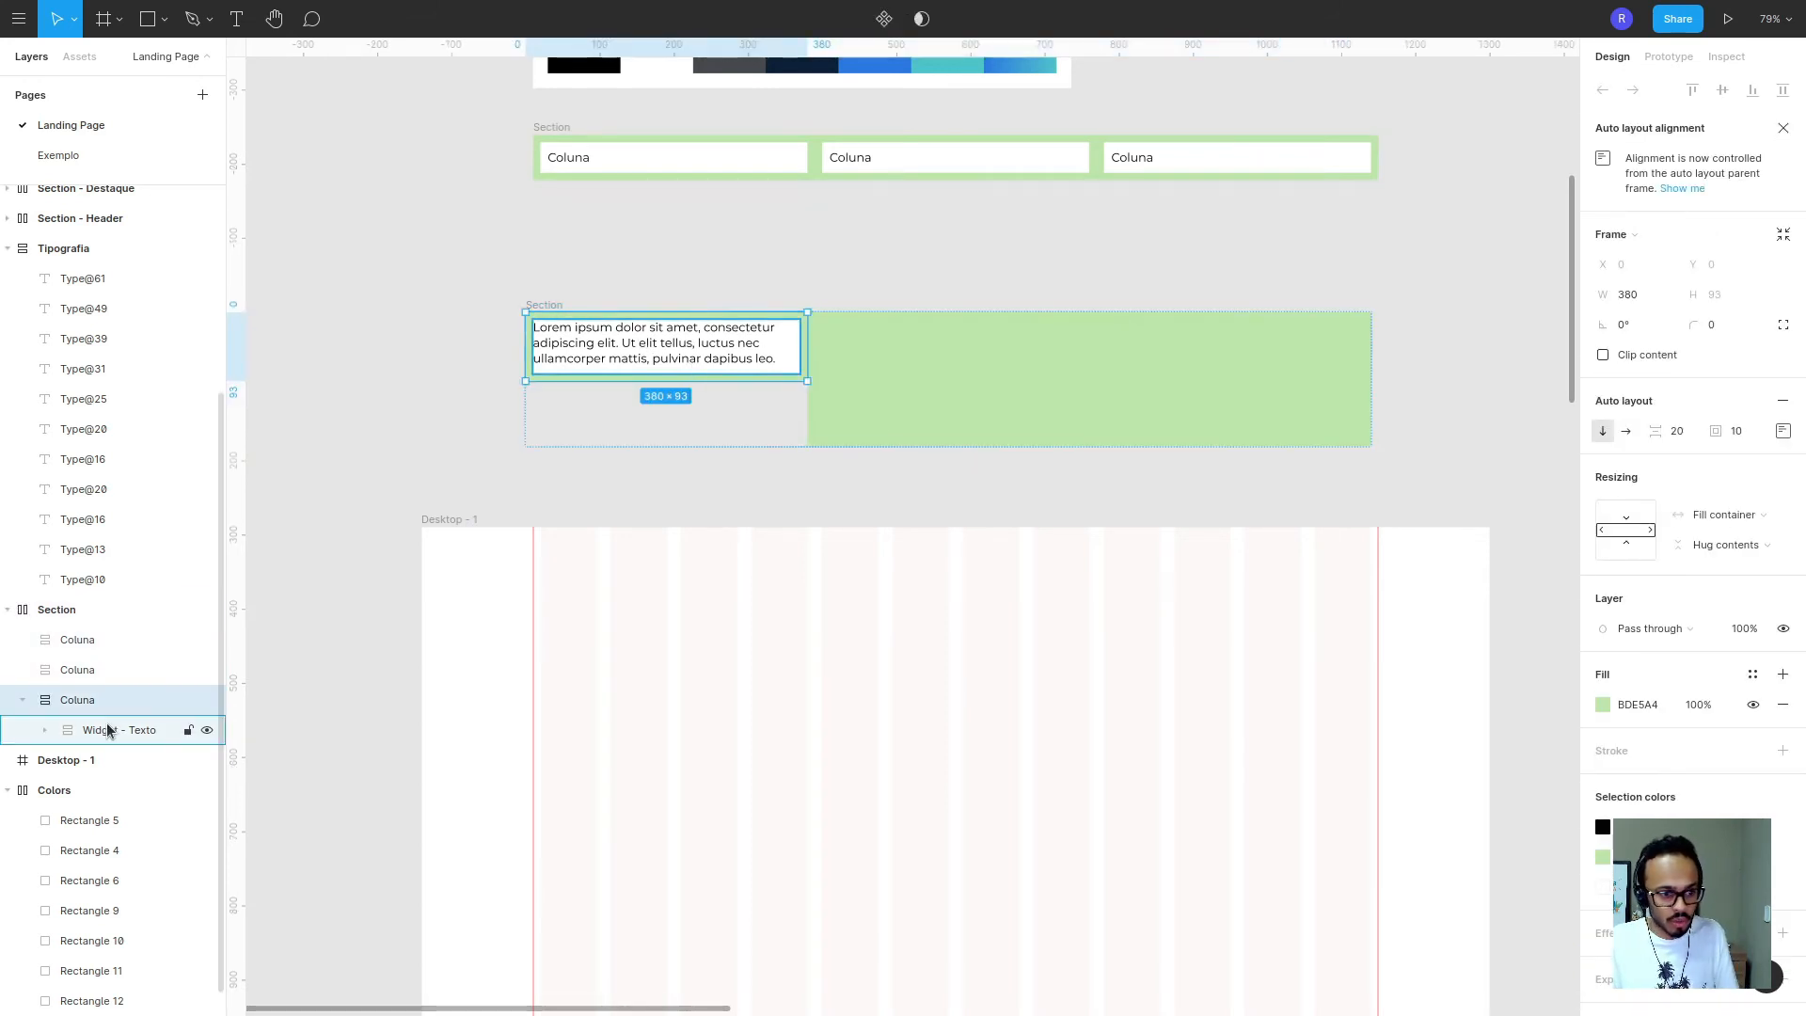
click(91, 733)
key(ctrl+c)
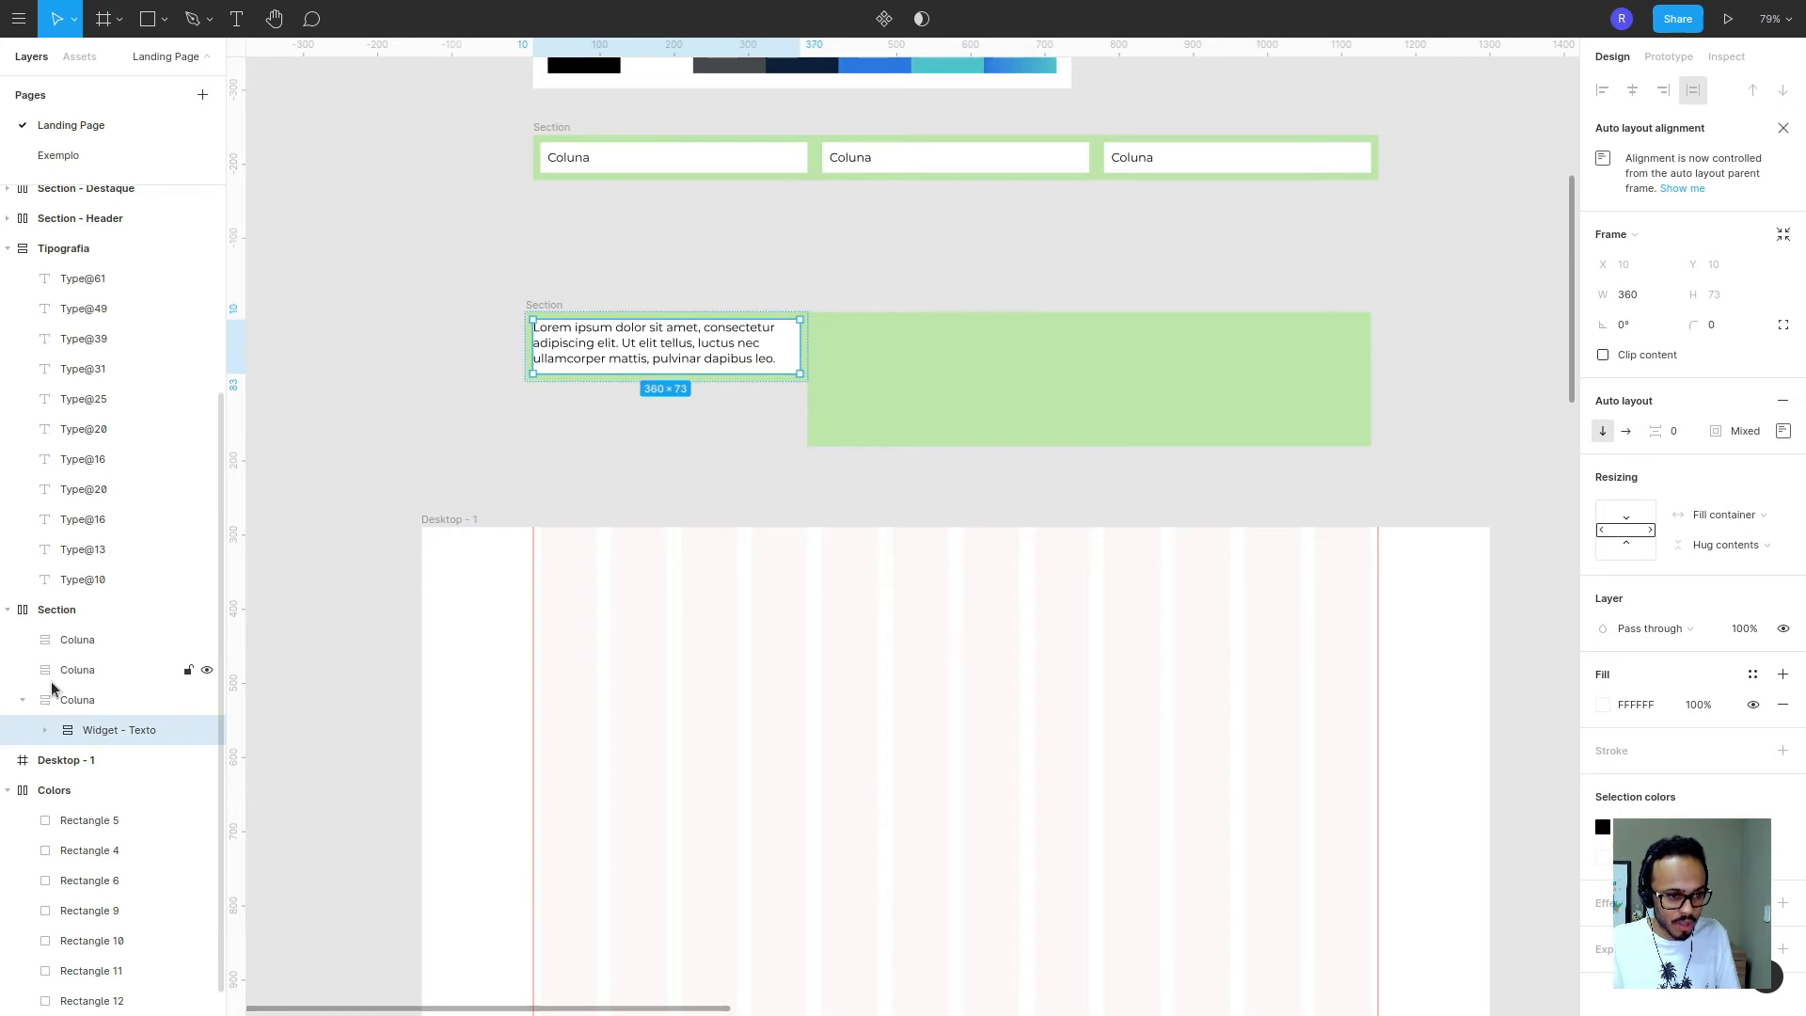
click(54, 681)
key(ctrl+v)
click(99, 640)
key(ctrl+v)
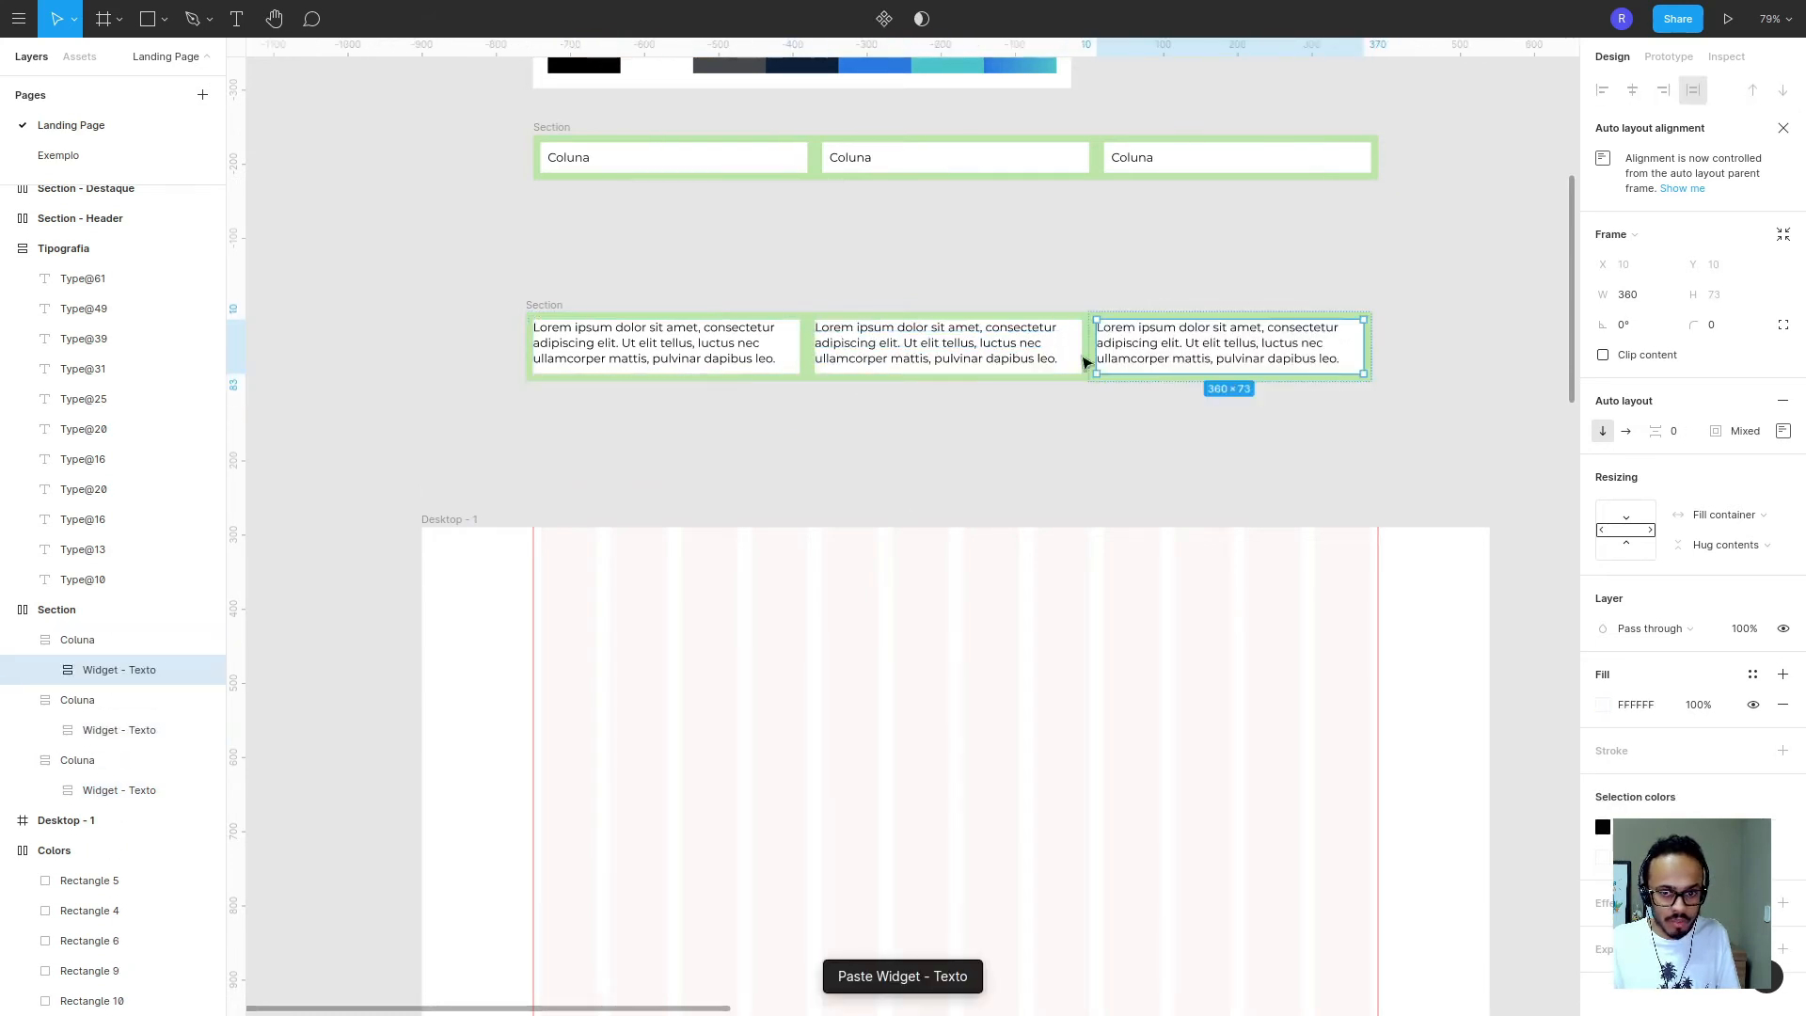
- Duplicate the Widget - Texto frame once inside the first Coluna and select the whole Section
click(578, 312)
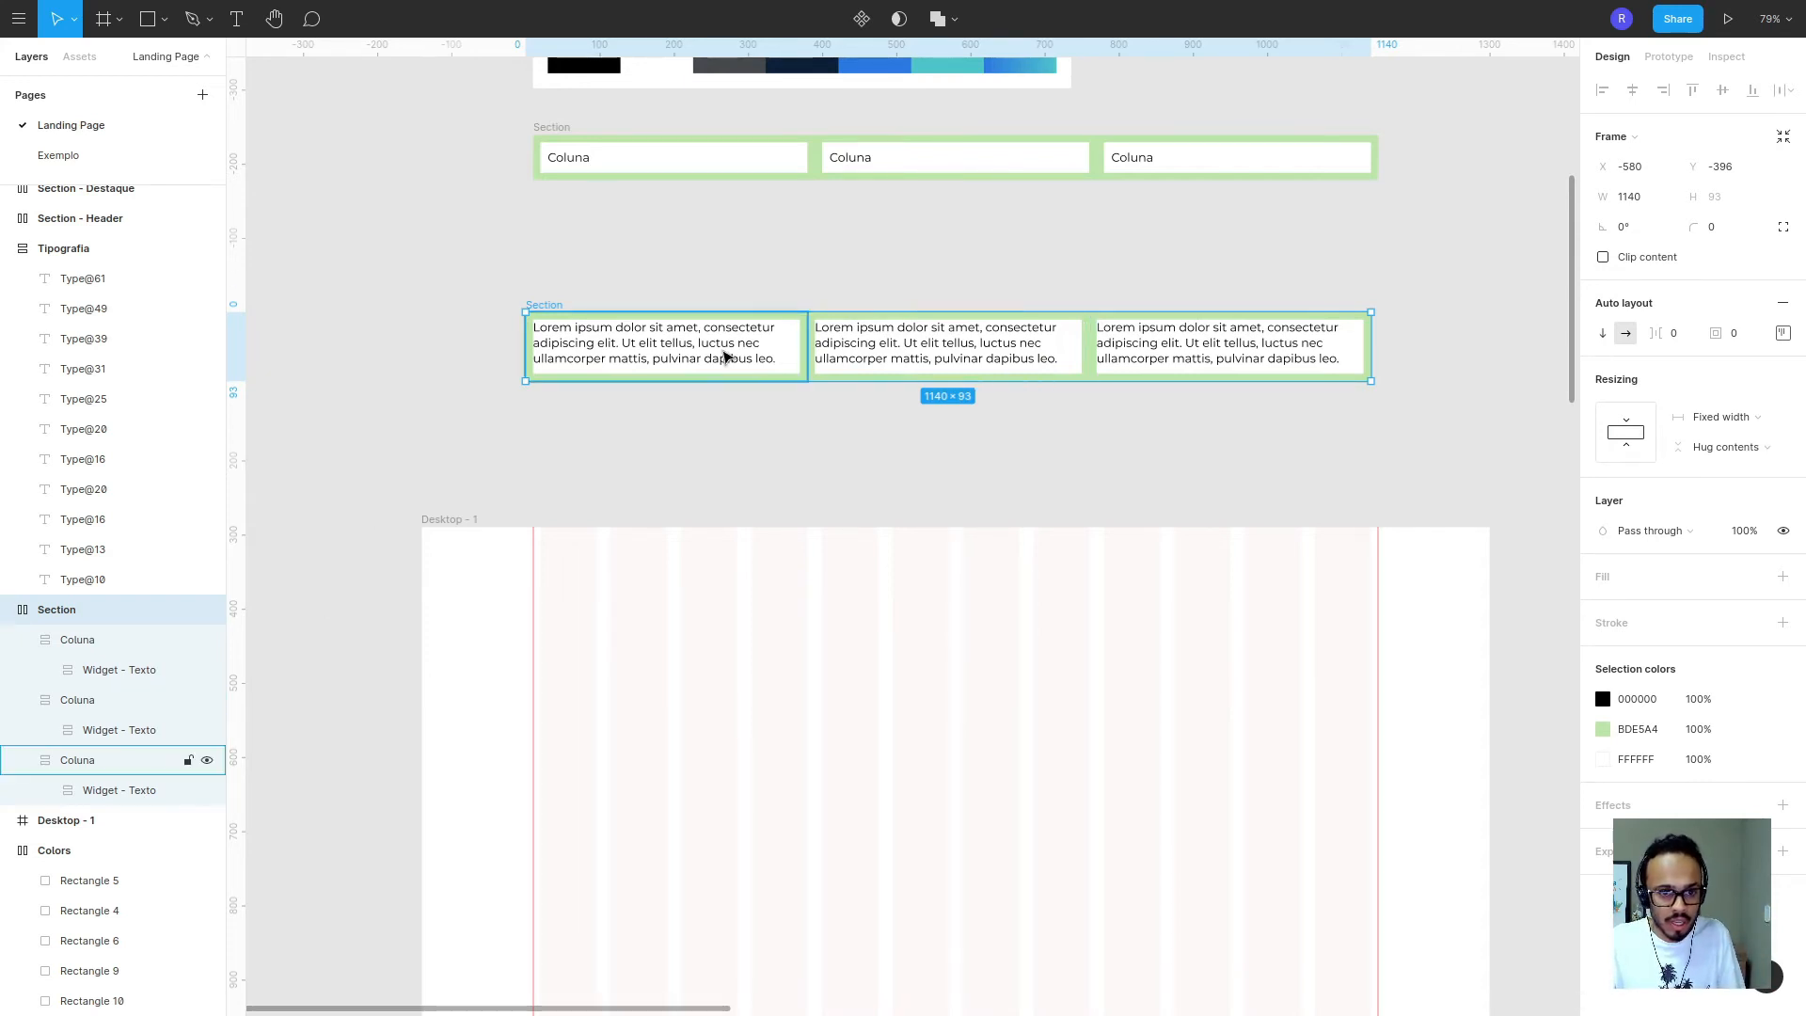
click(725, 351)
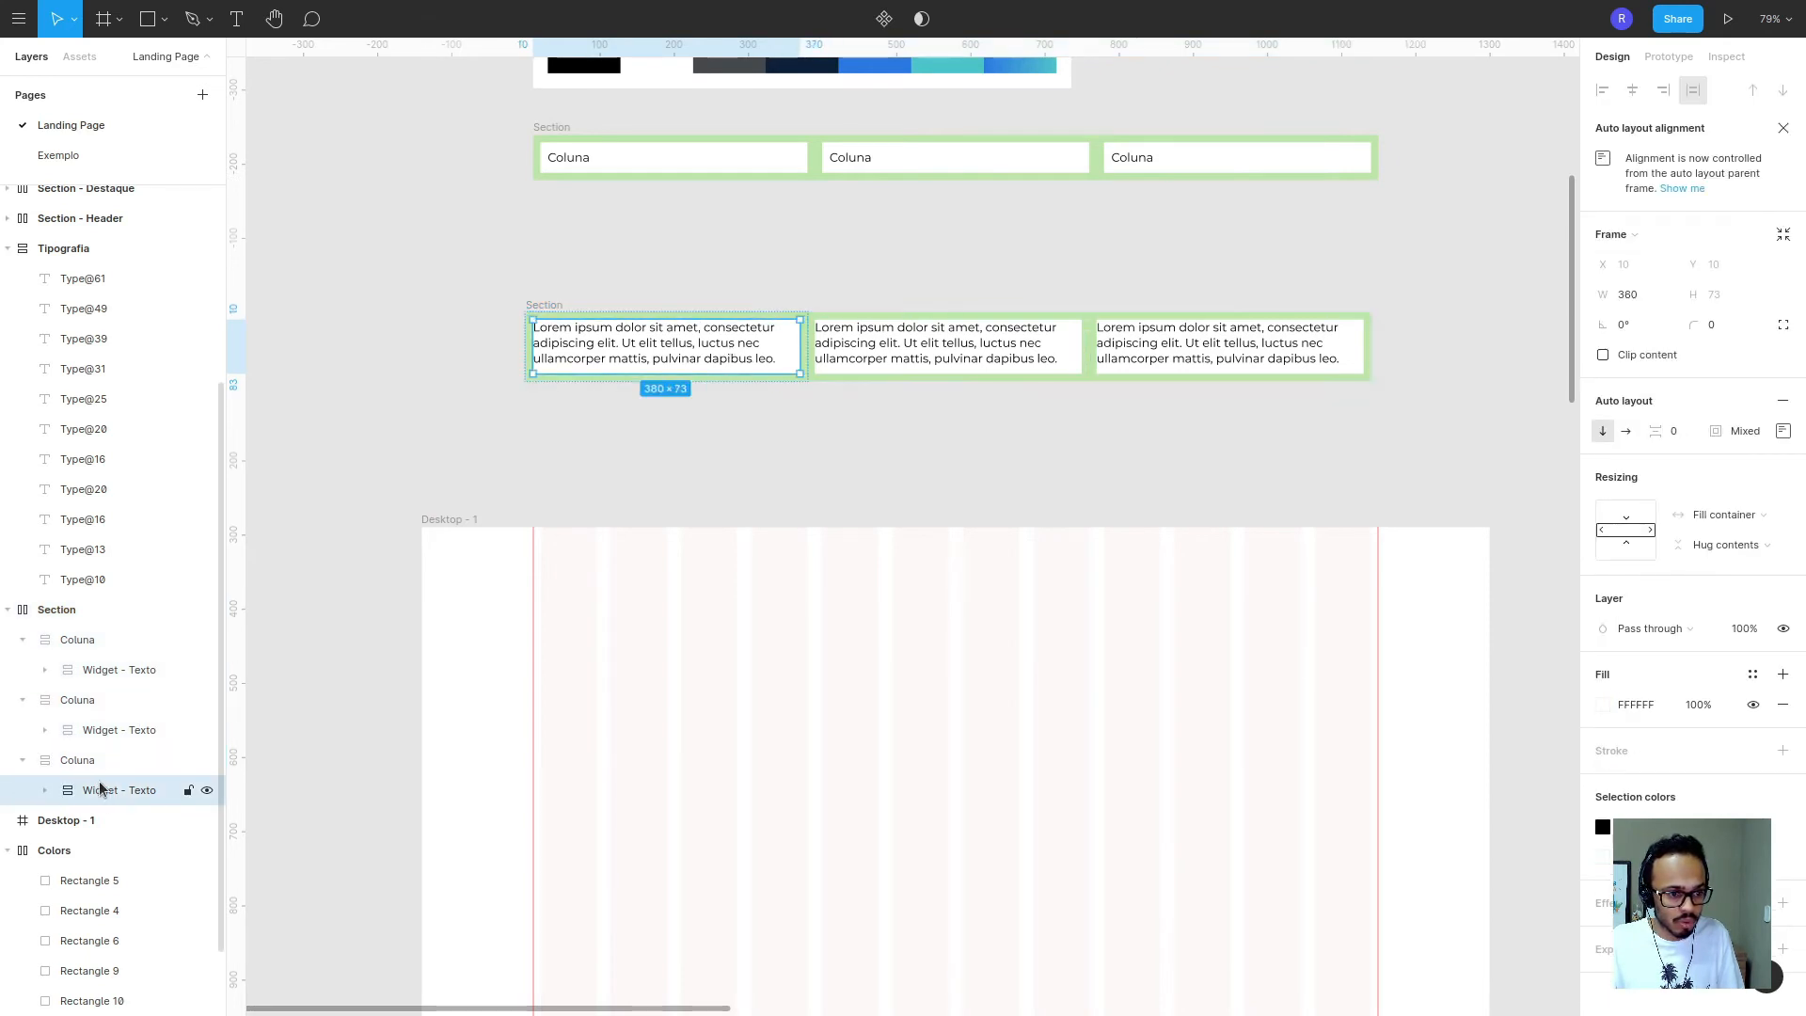
click(127, 800)
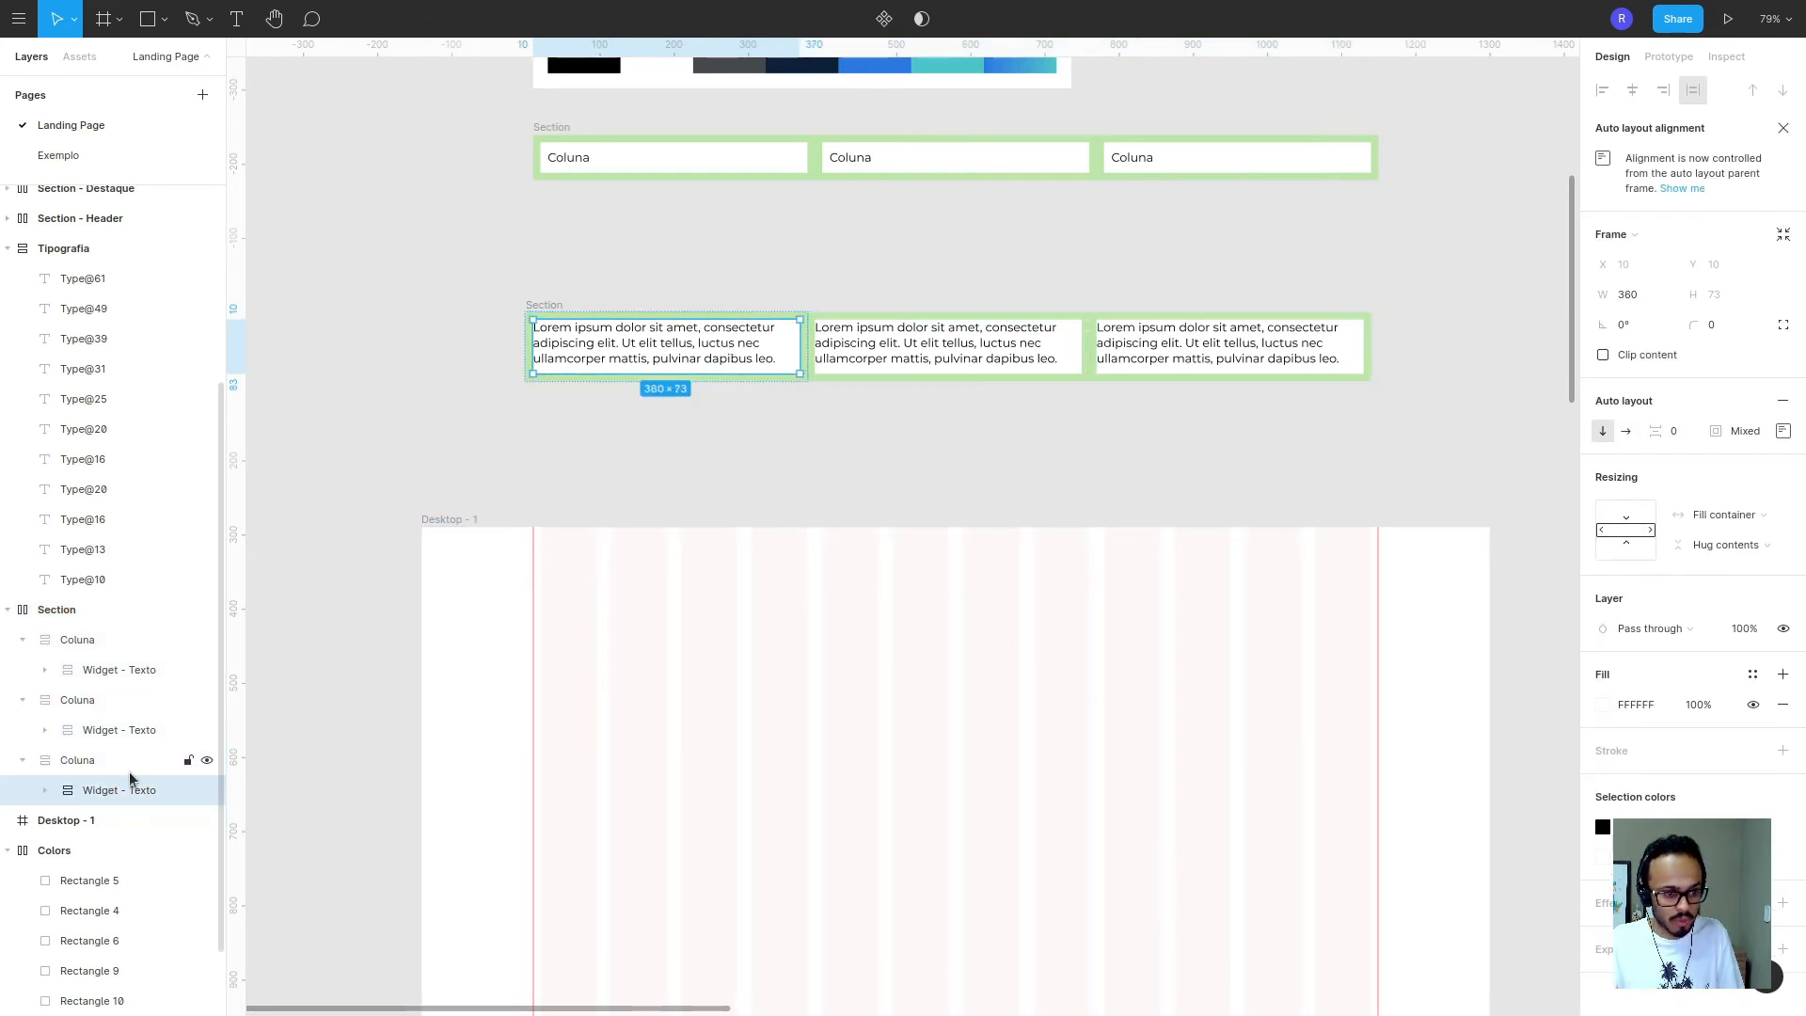
key(ctrl+d)
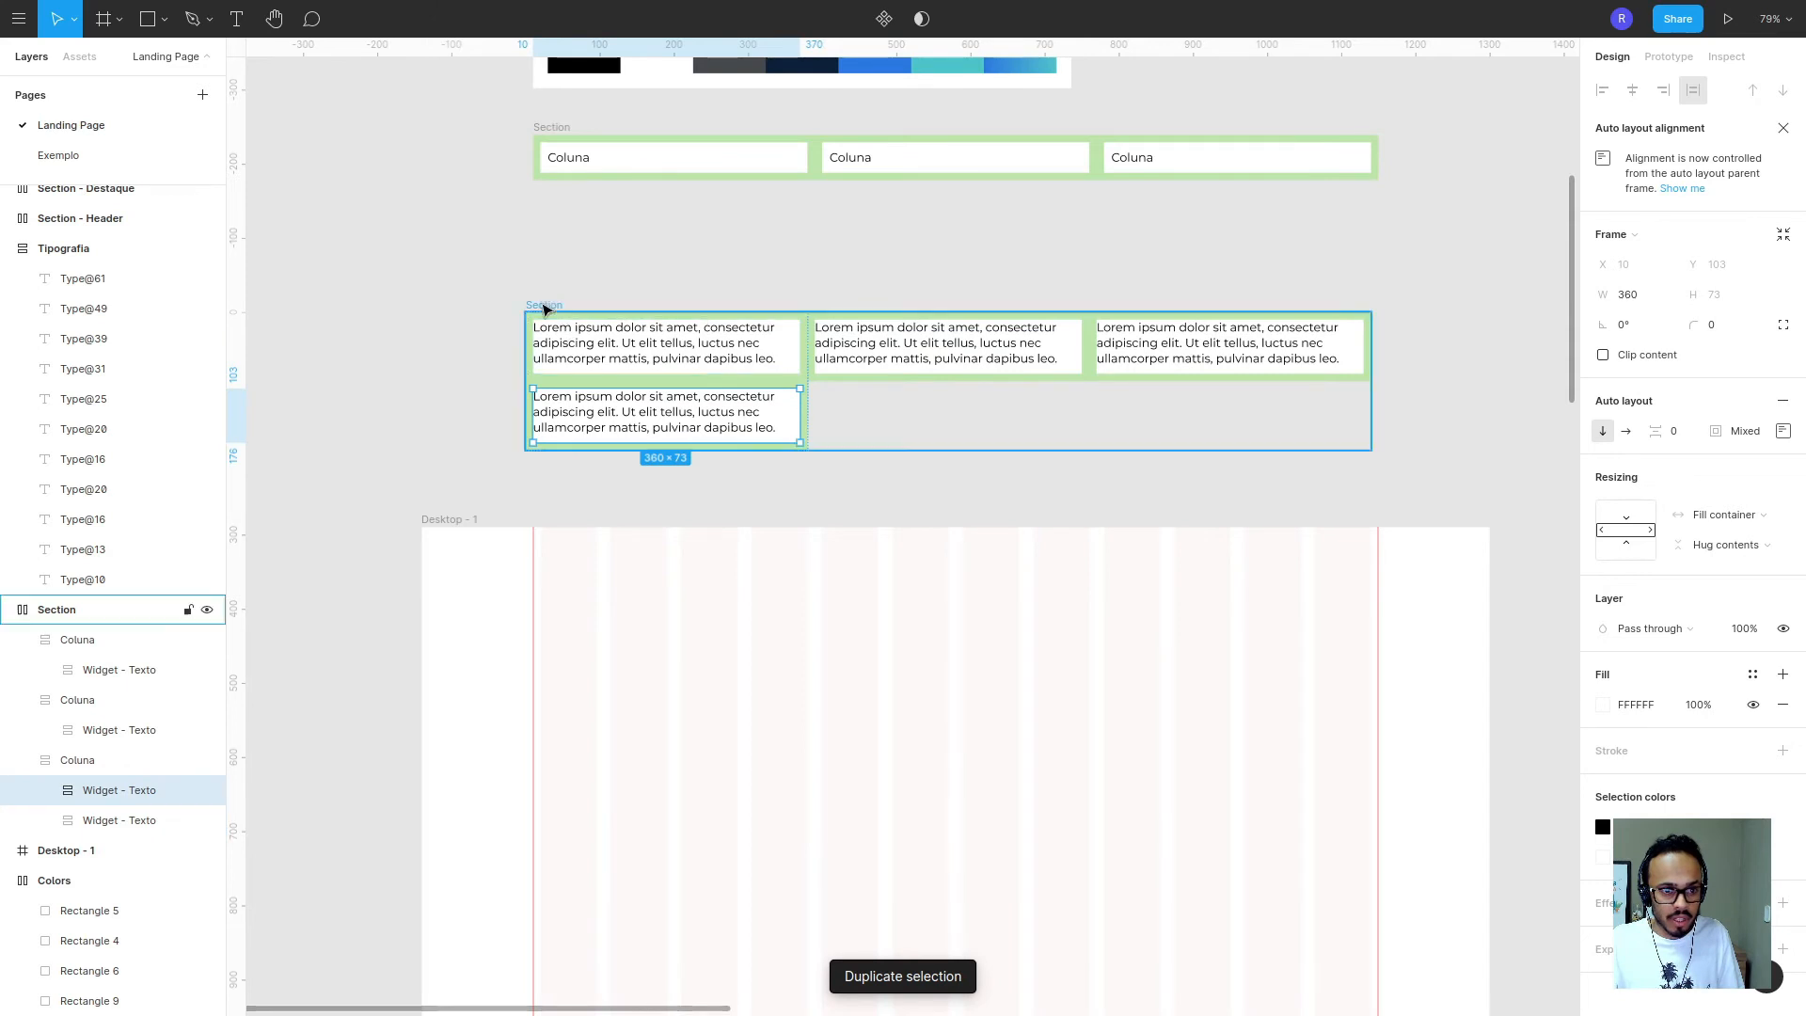
click(545, 305)
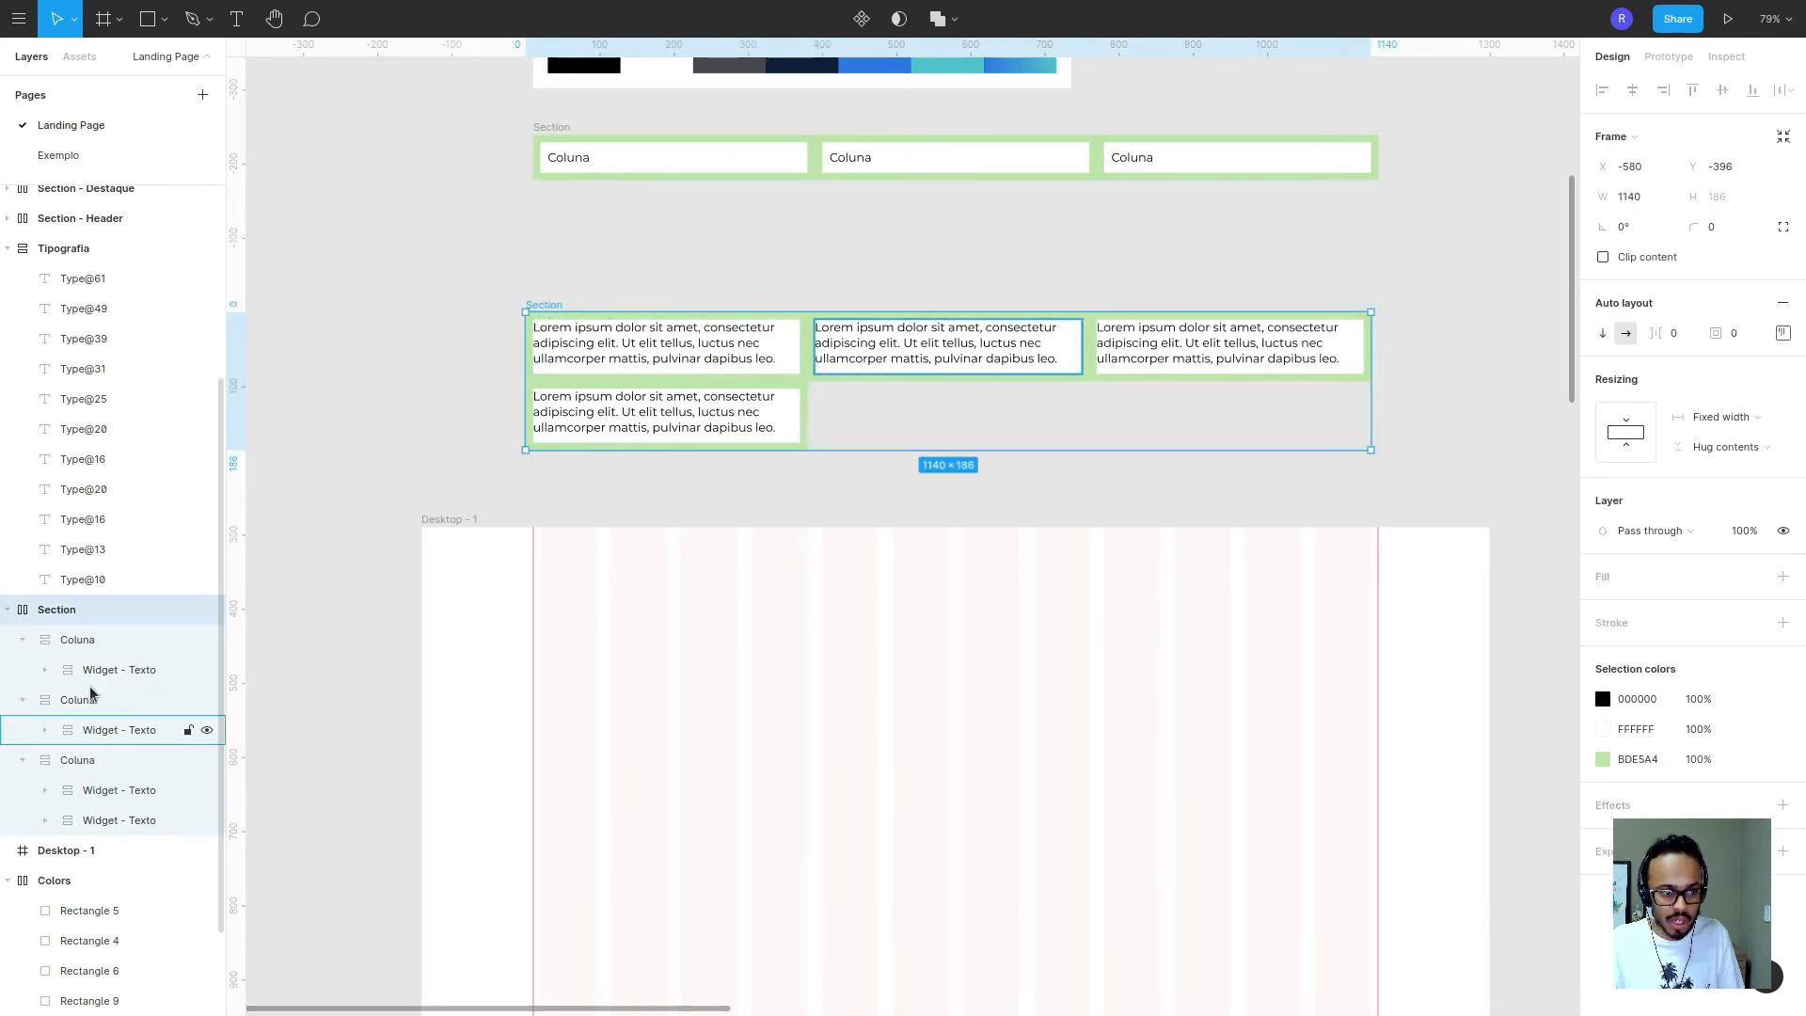
- Add a light yellow FFF0C9 fill to the Section frame holding the text widgets, leaving the frame deselected
click(1782, 577)
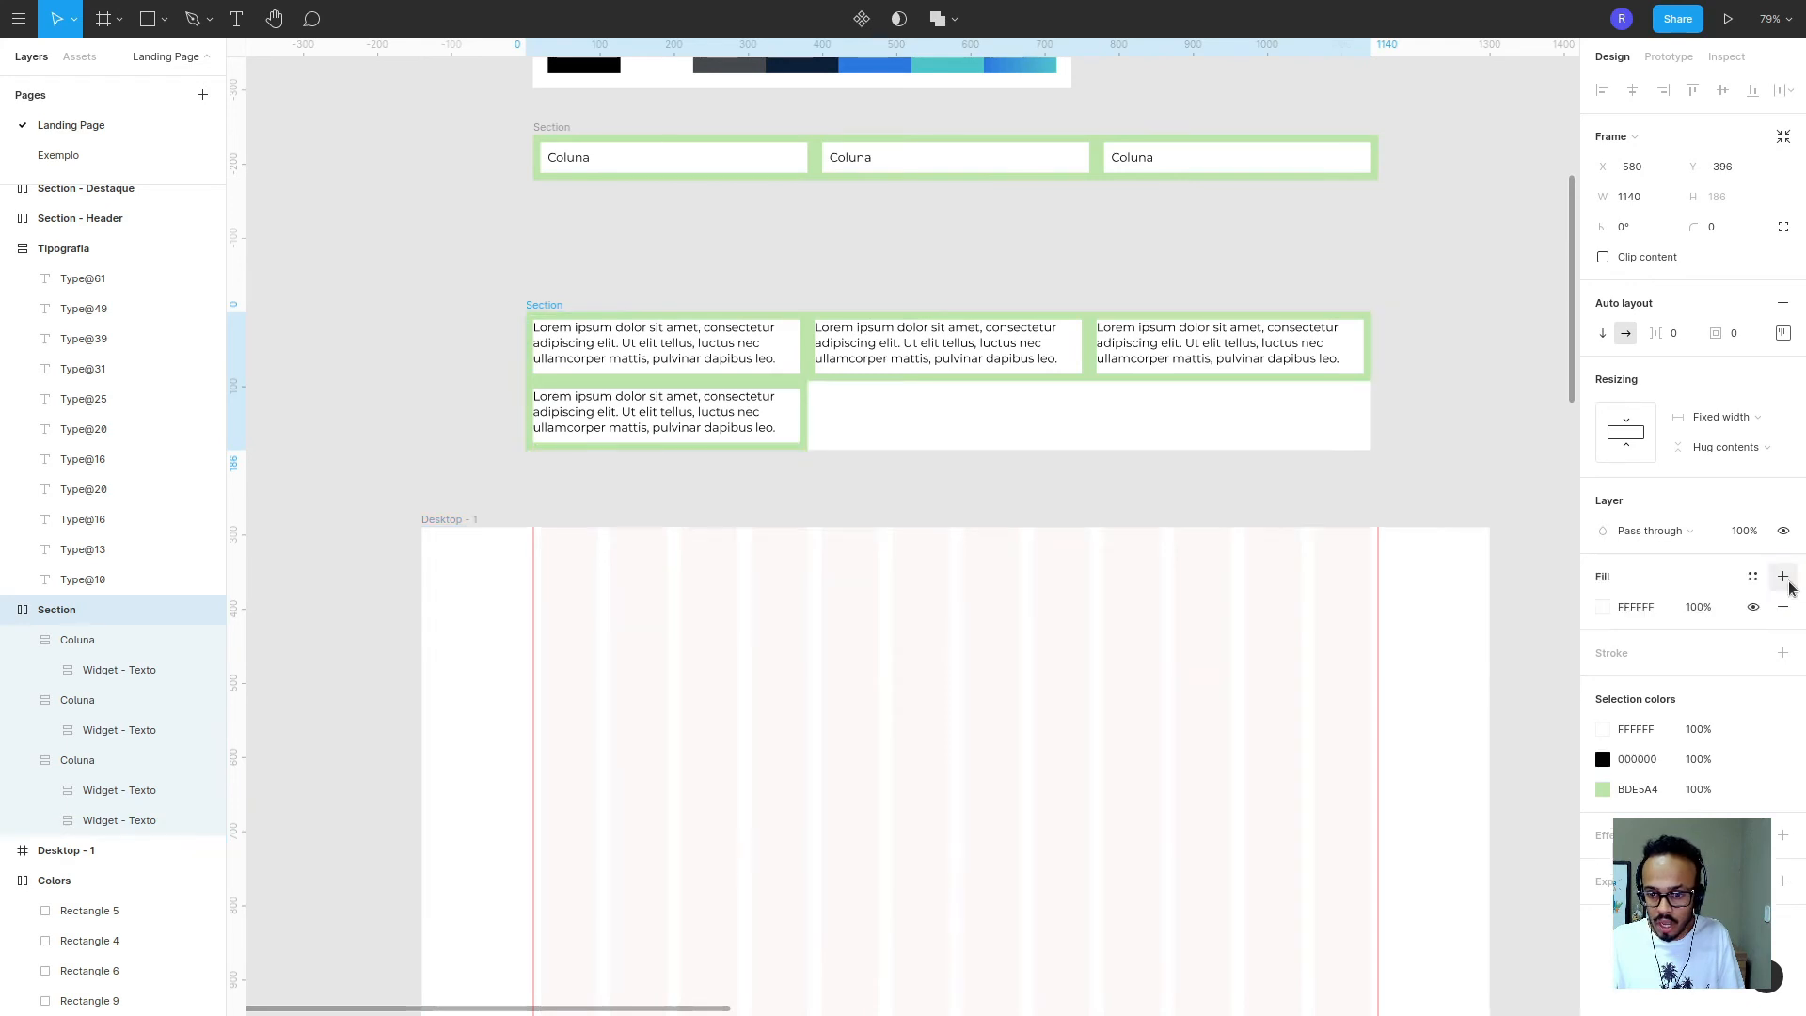
click(1603, 608)
drag(1408, 607, 1402, 546)
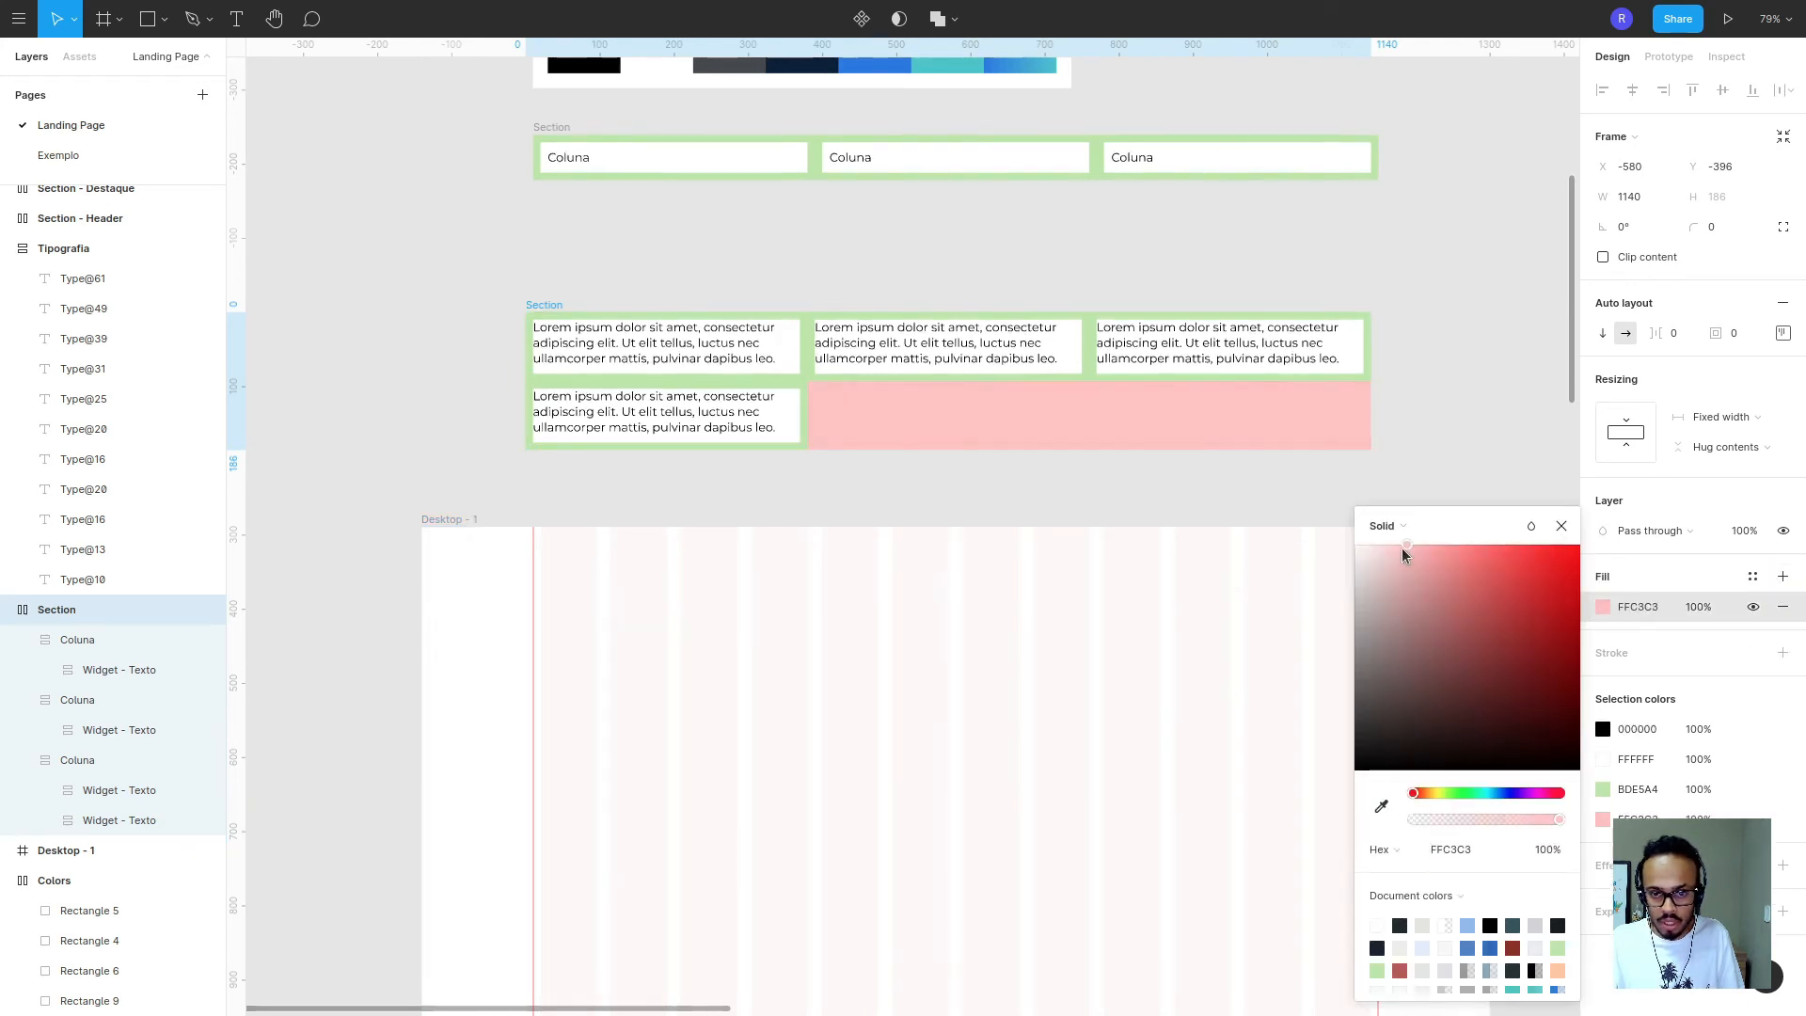
drag(1446, 793, 1430, 788)
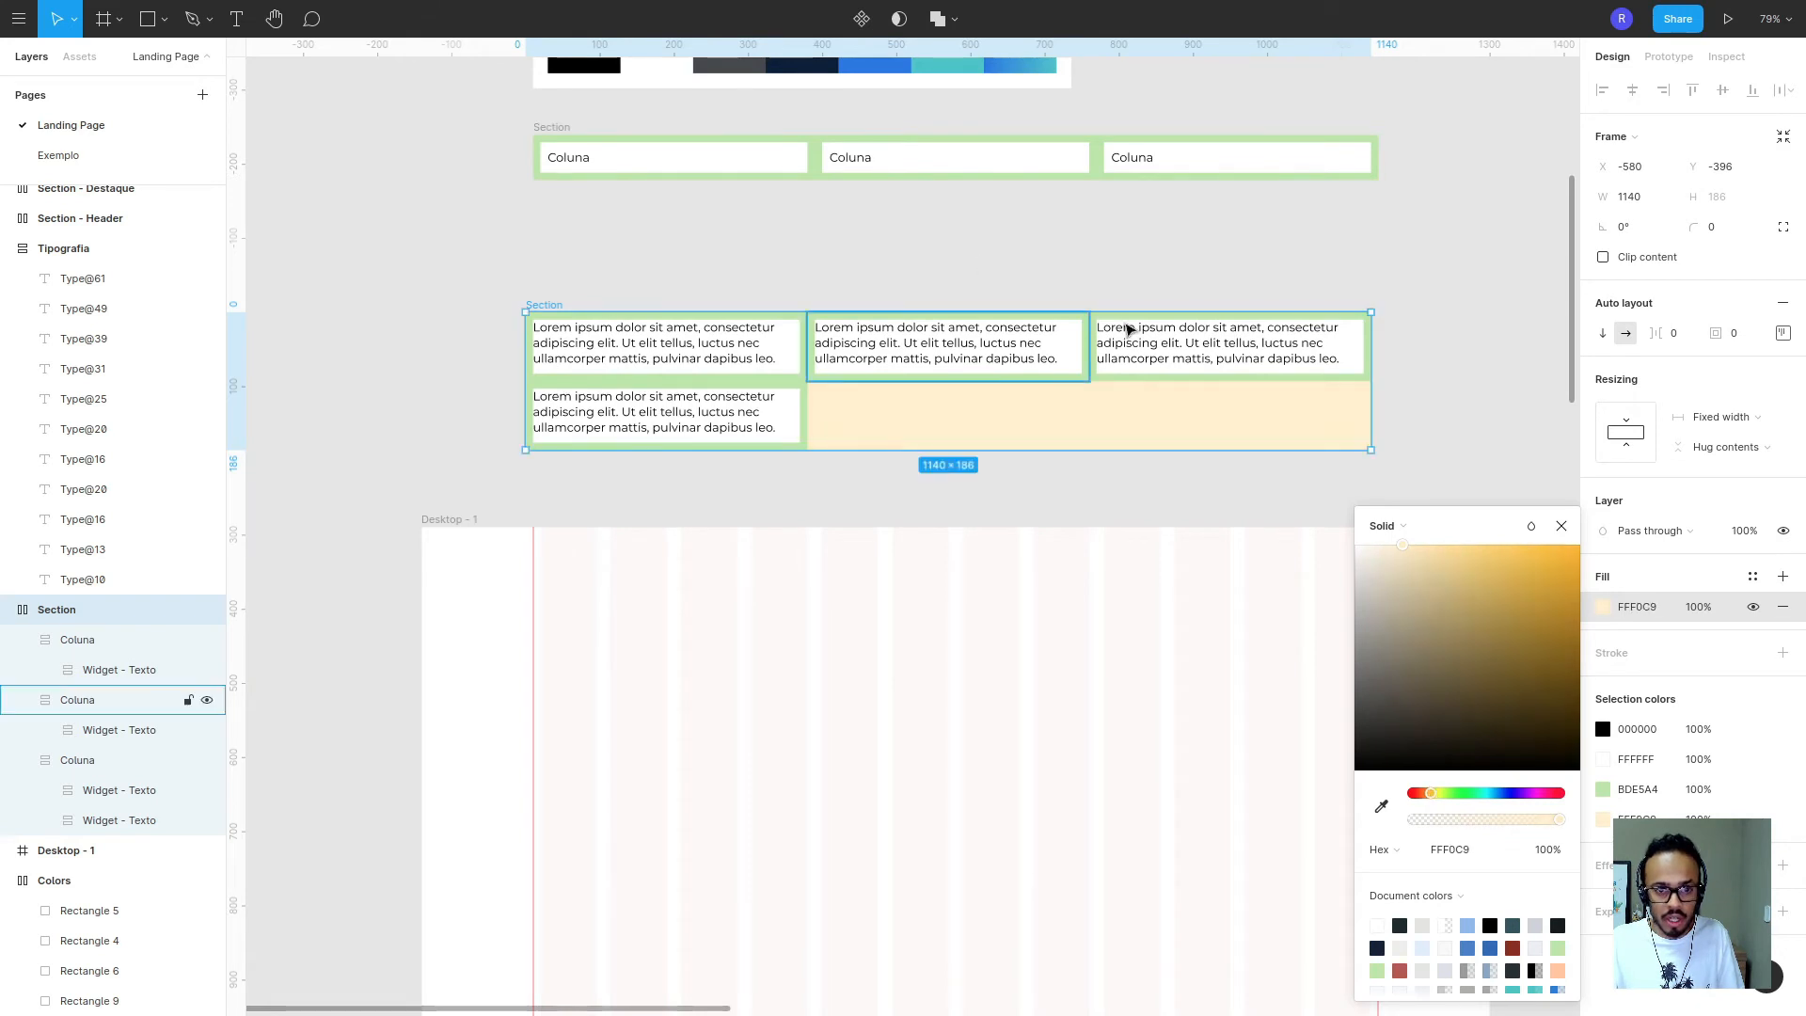
click(1562, 525)
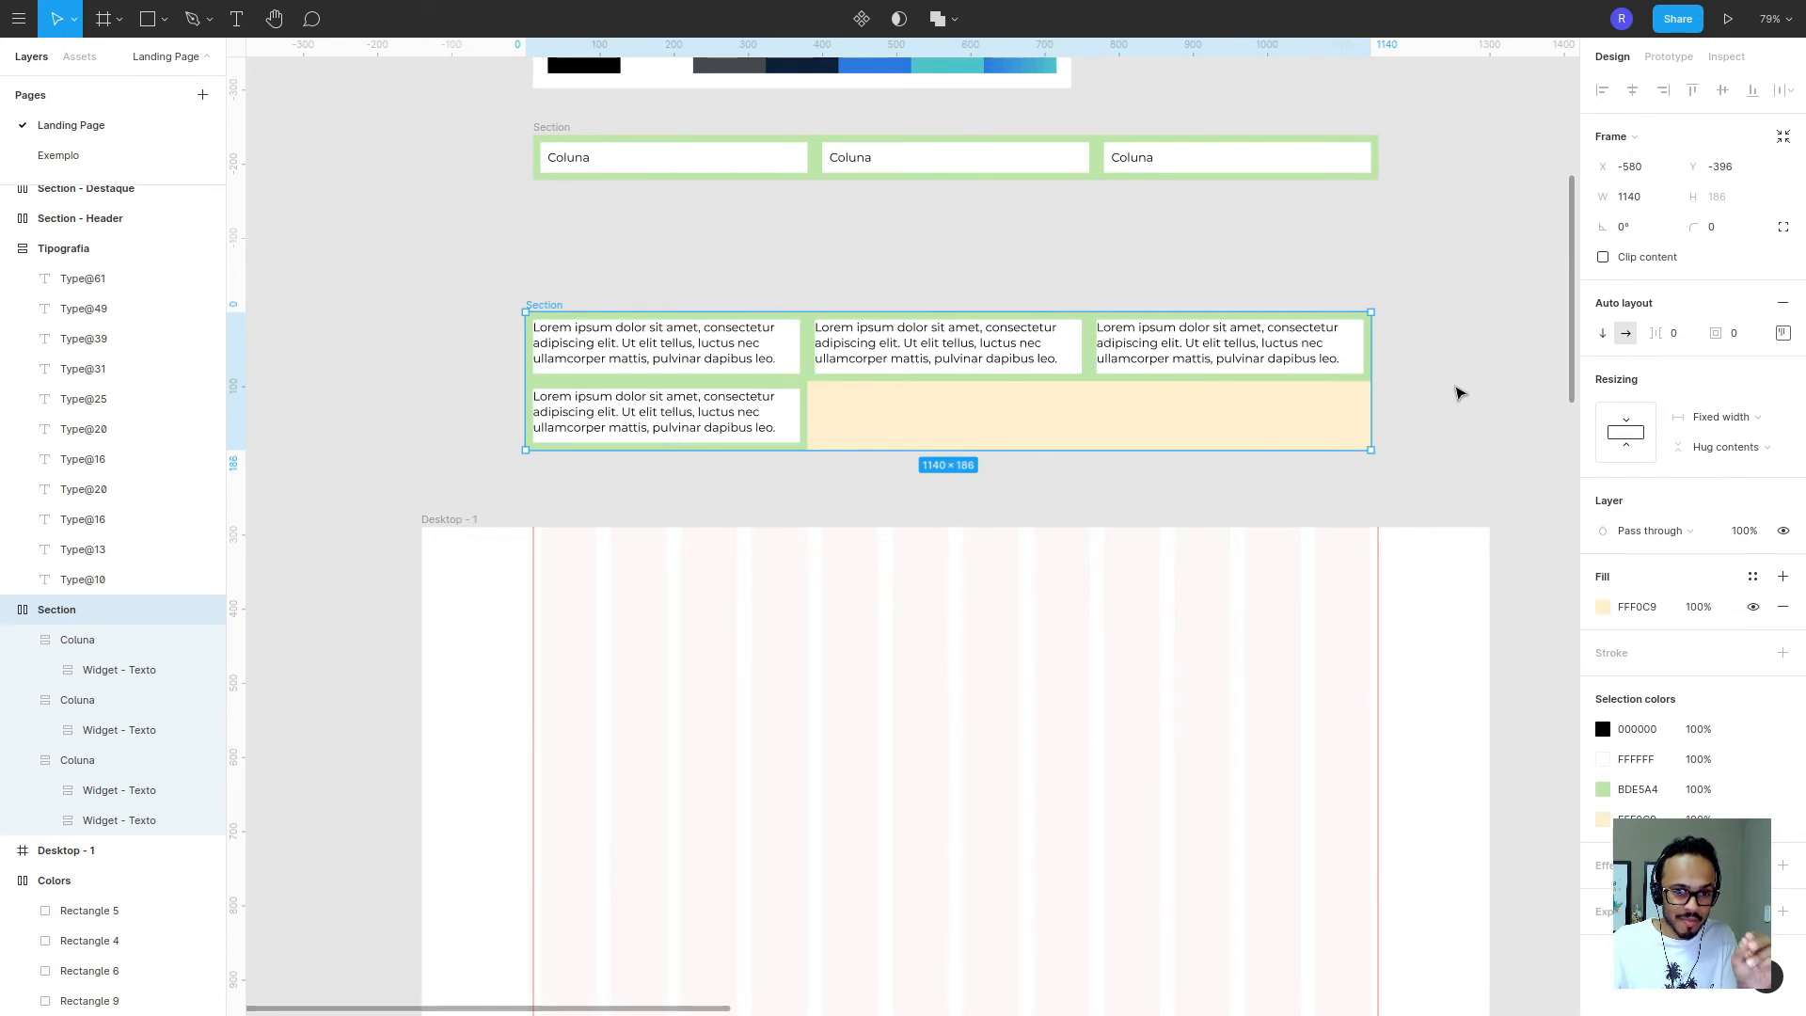
click(1453, 391)
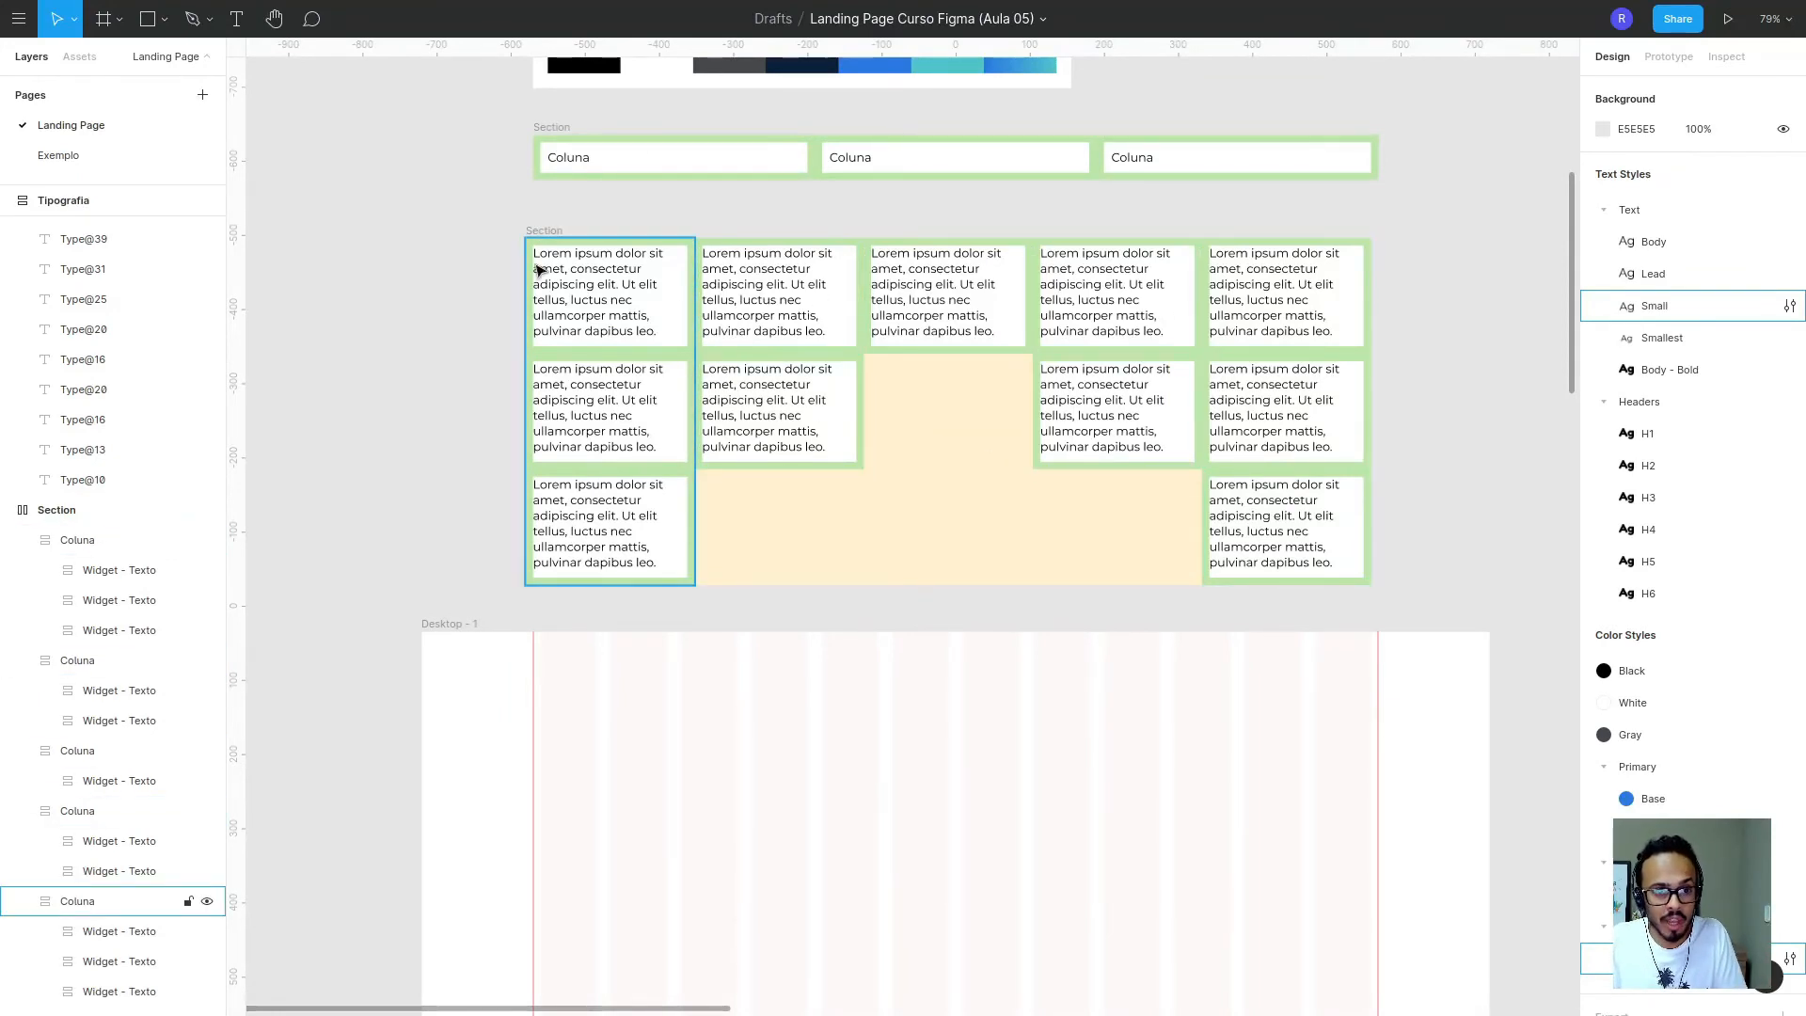
click(551, 232)
click(1784, 333)
click(406, 237)
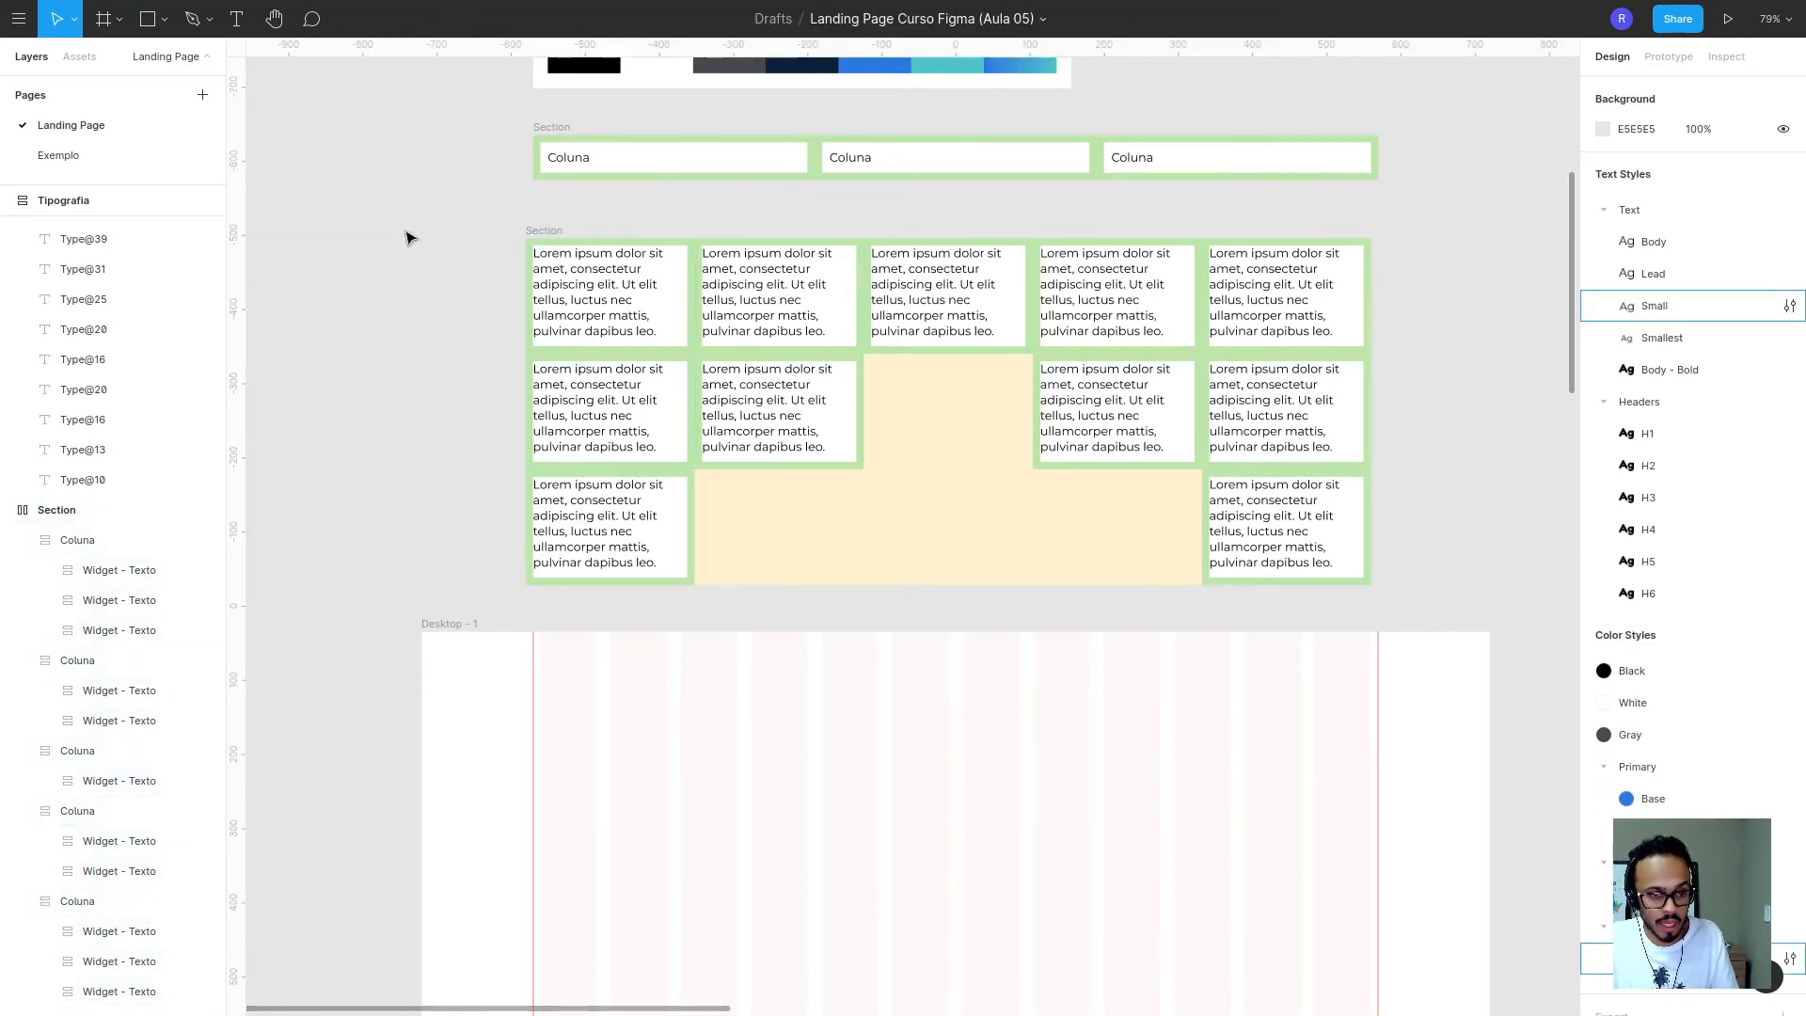
- Switch to Elementor and try the Superior and Meio vertical alignments on the five-column section
key(ctrl+Tab)
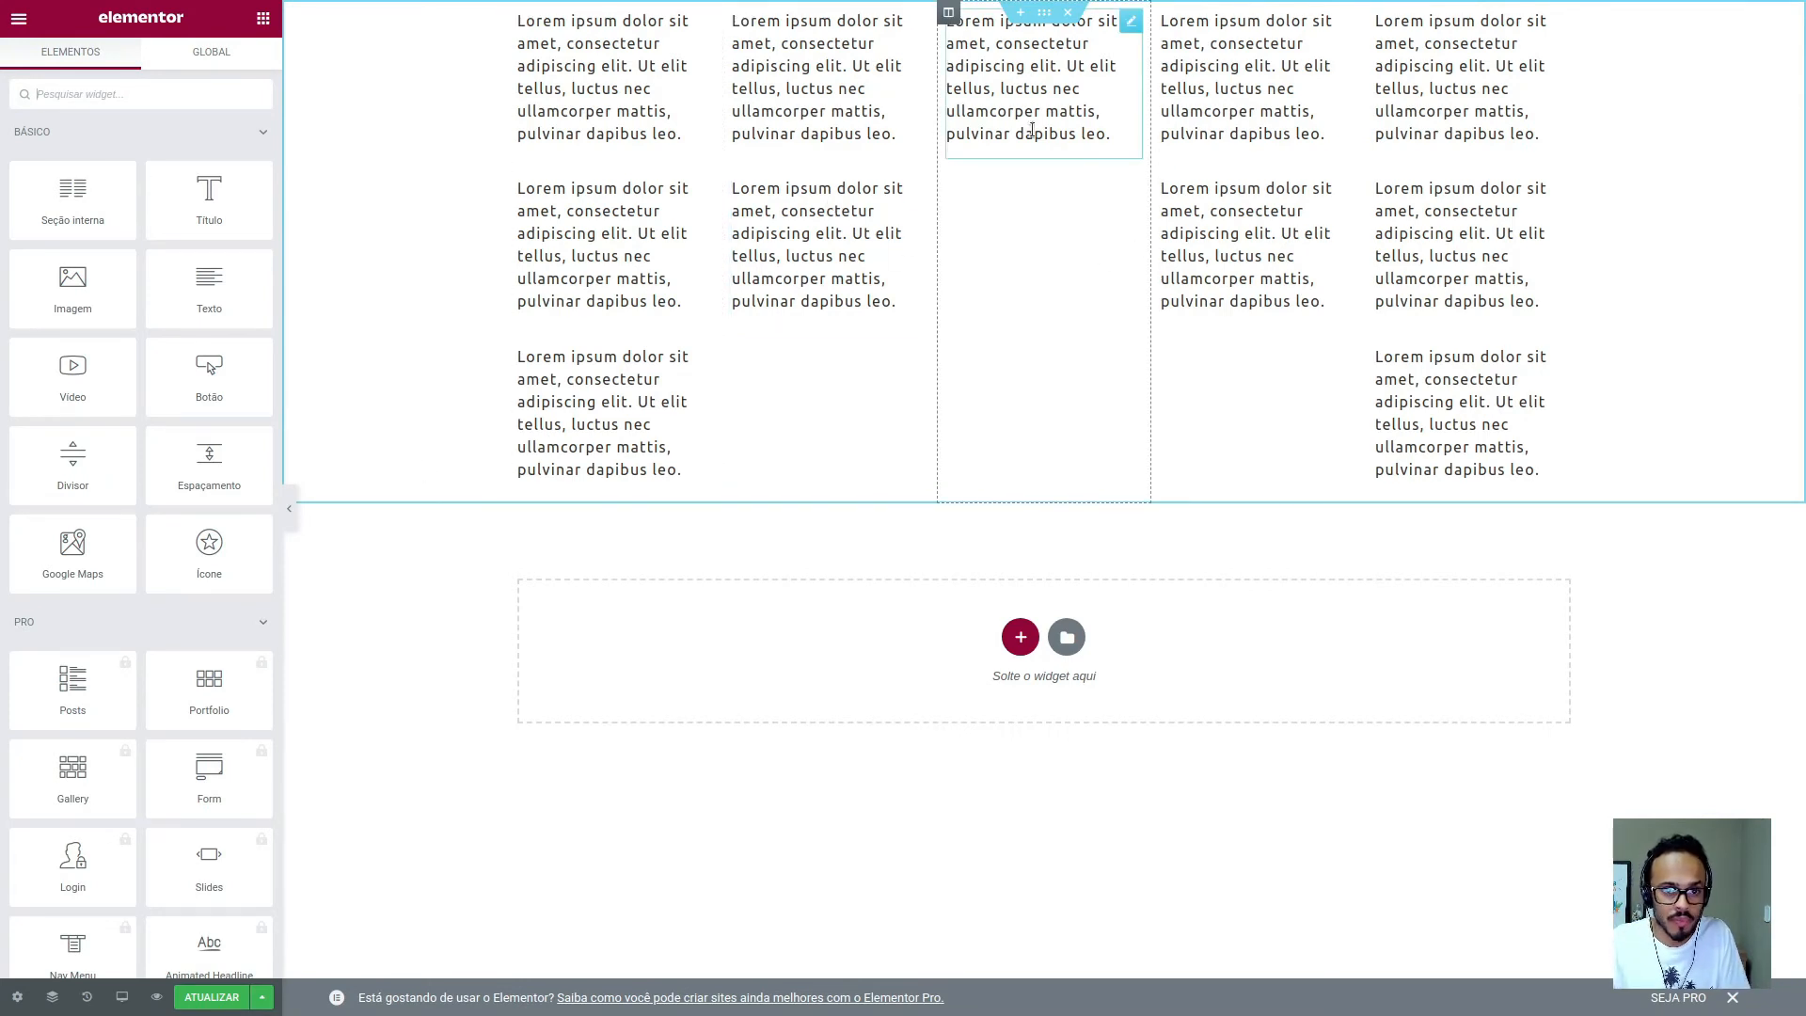
click(1046, 13)
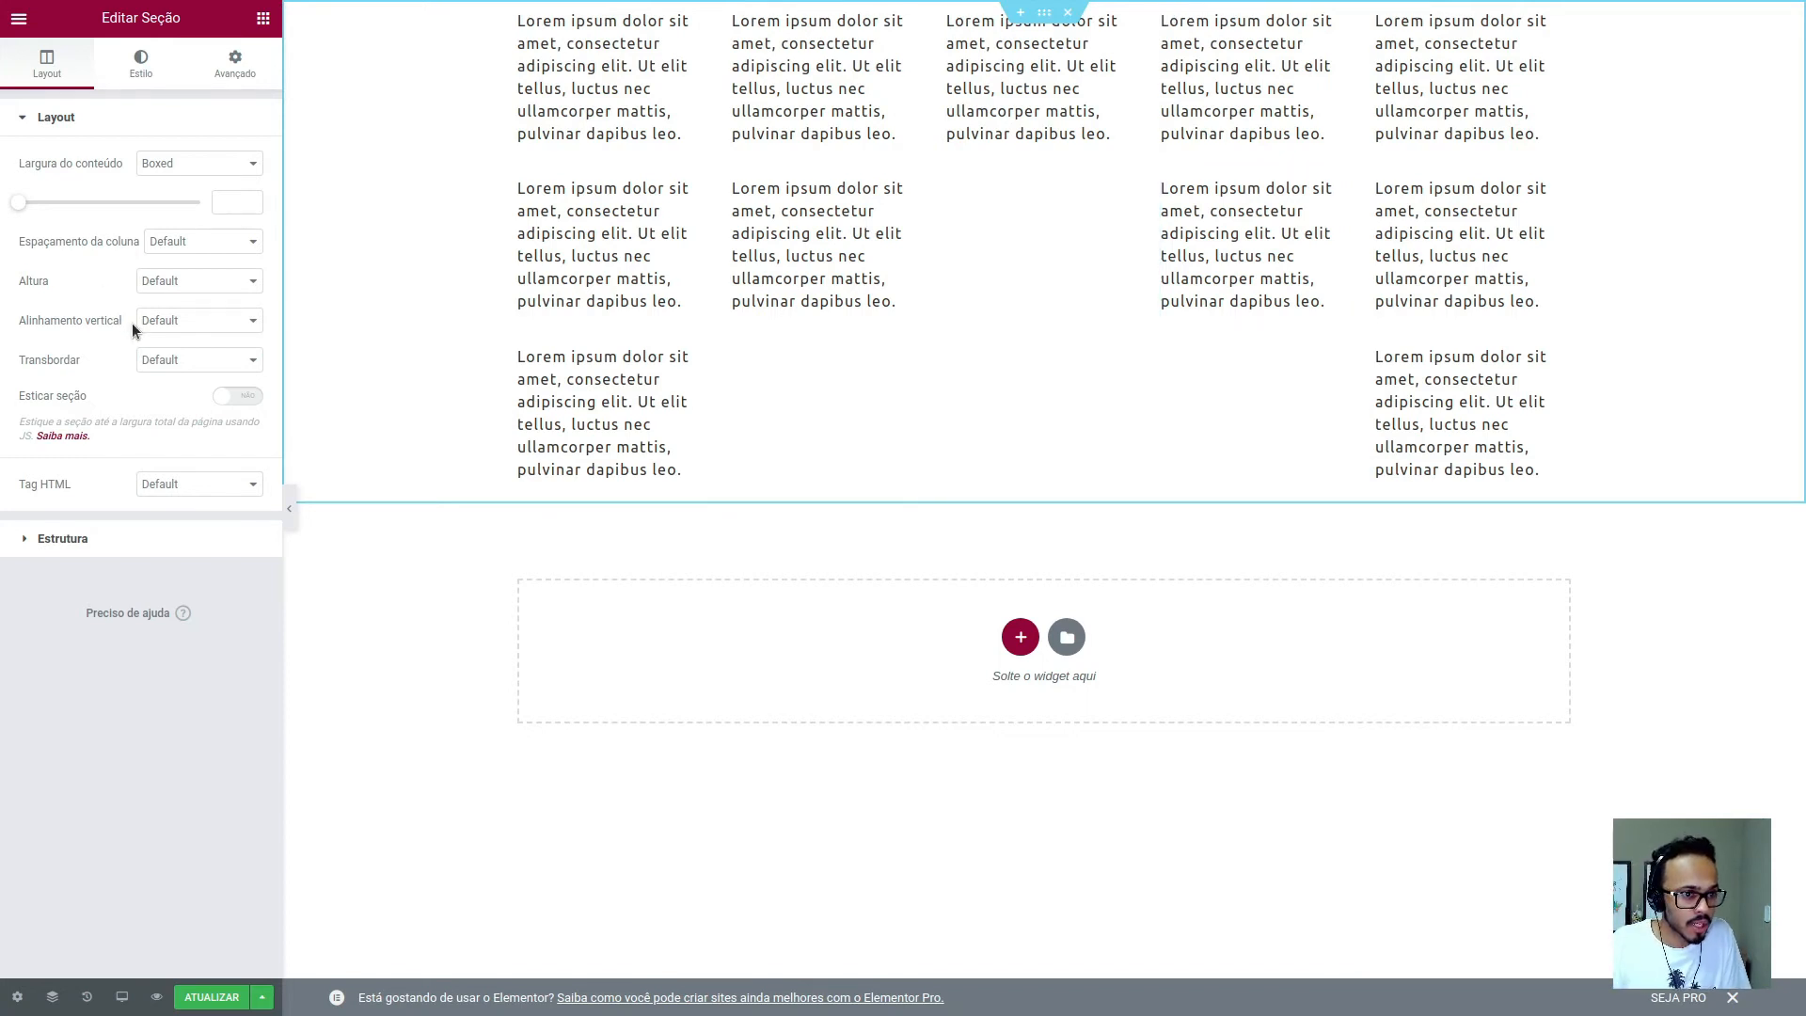
click(189, 326)
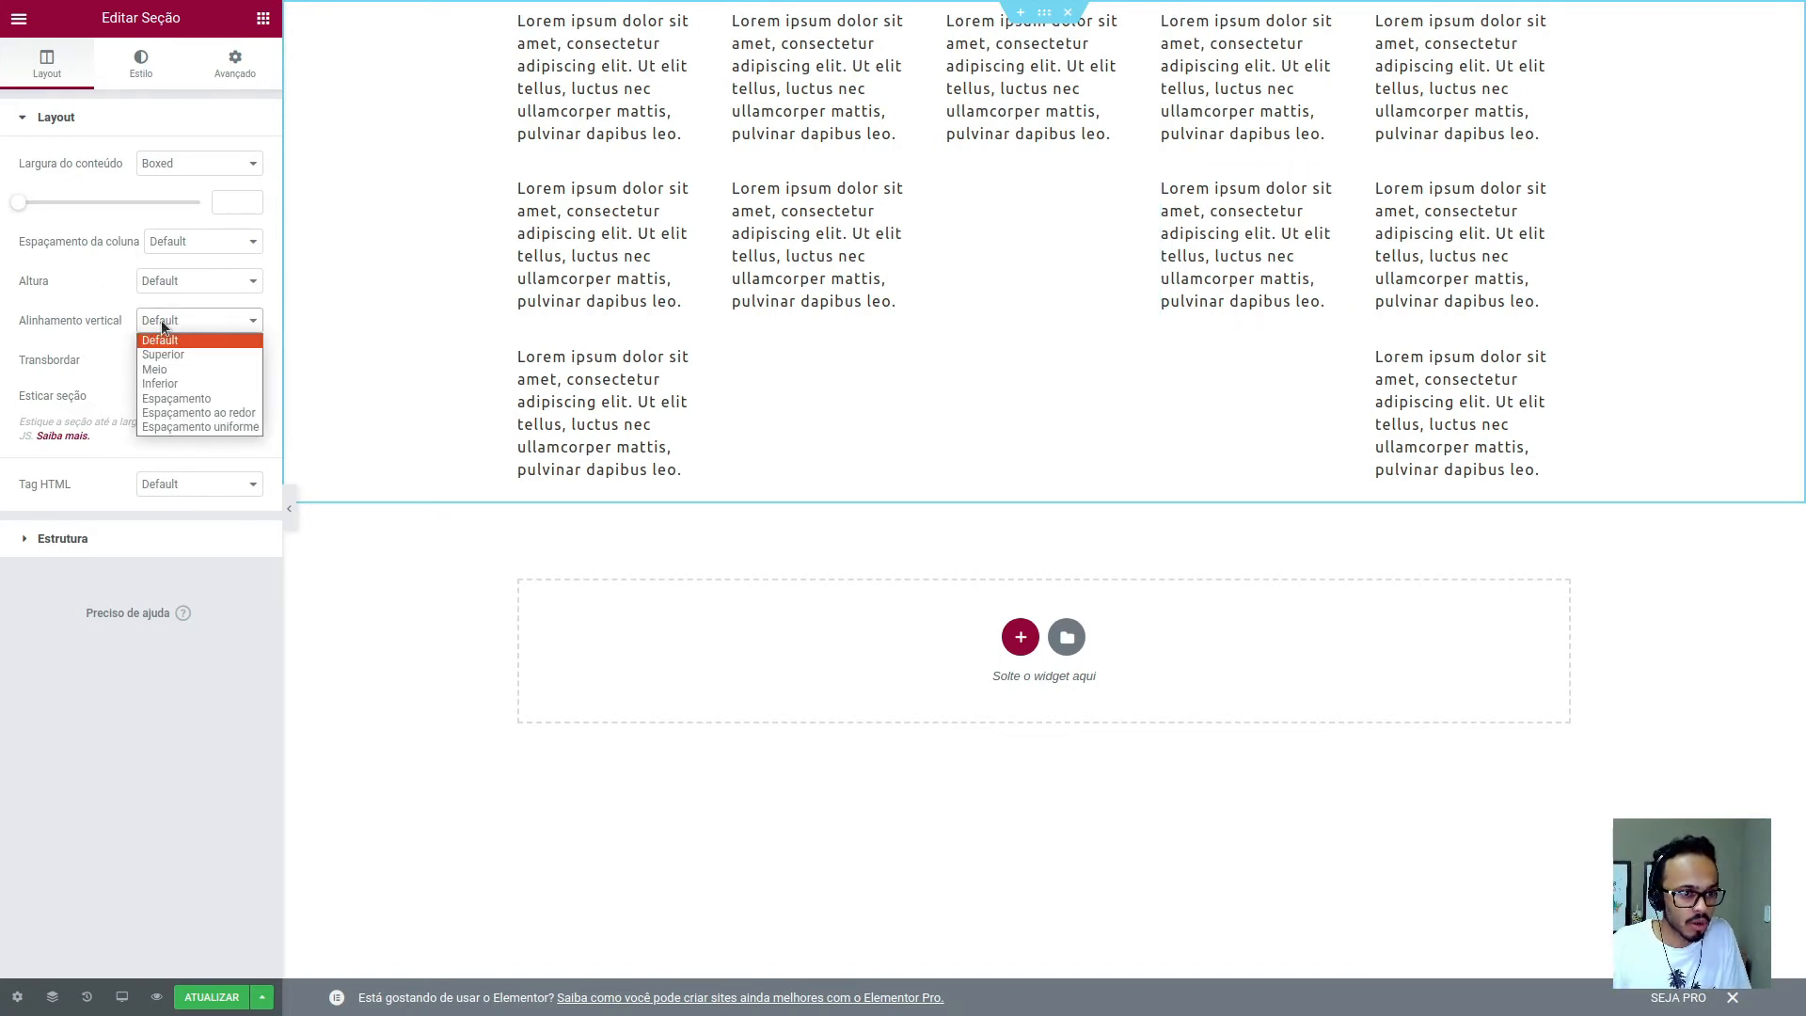
click(206, 353)
click(178, 320)
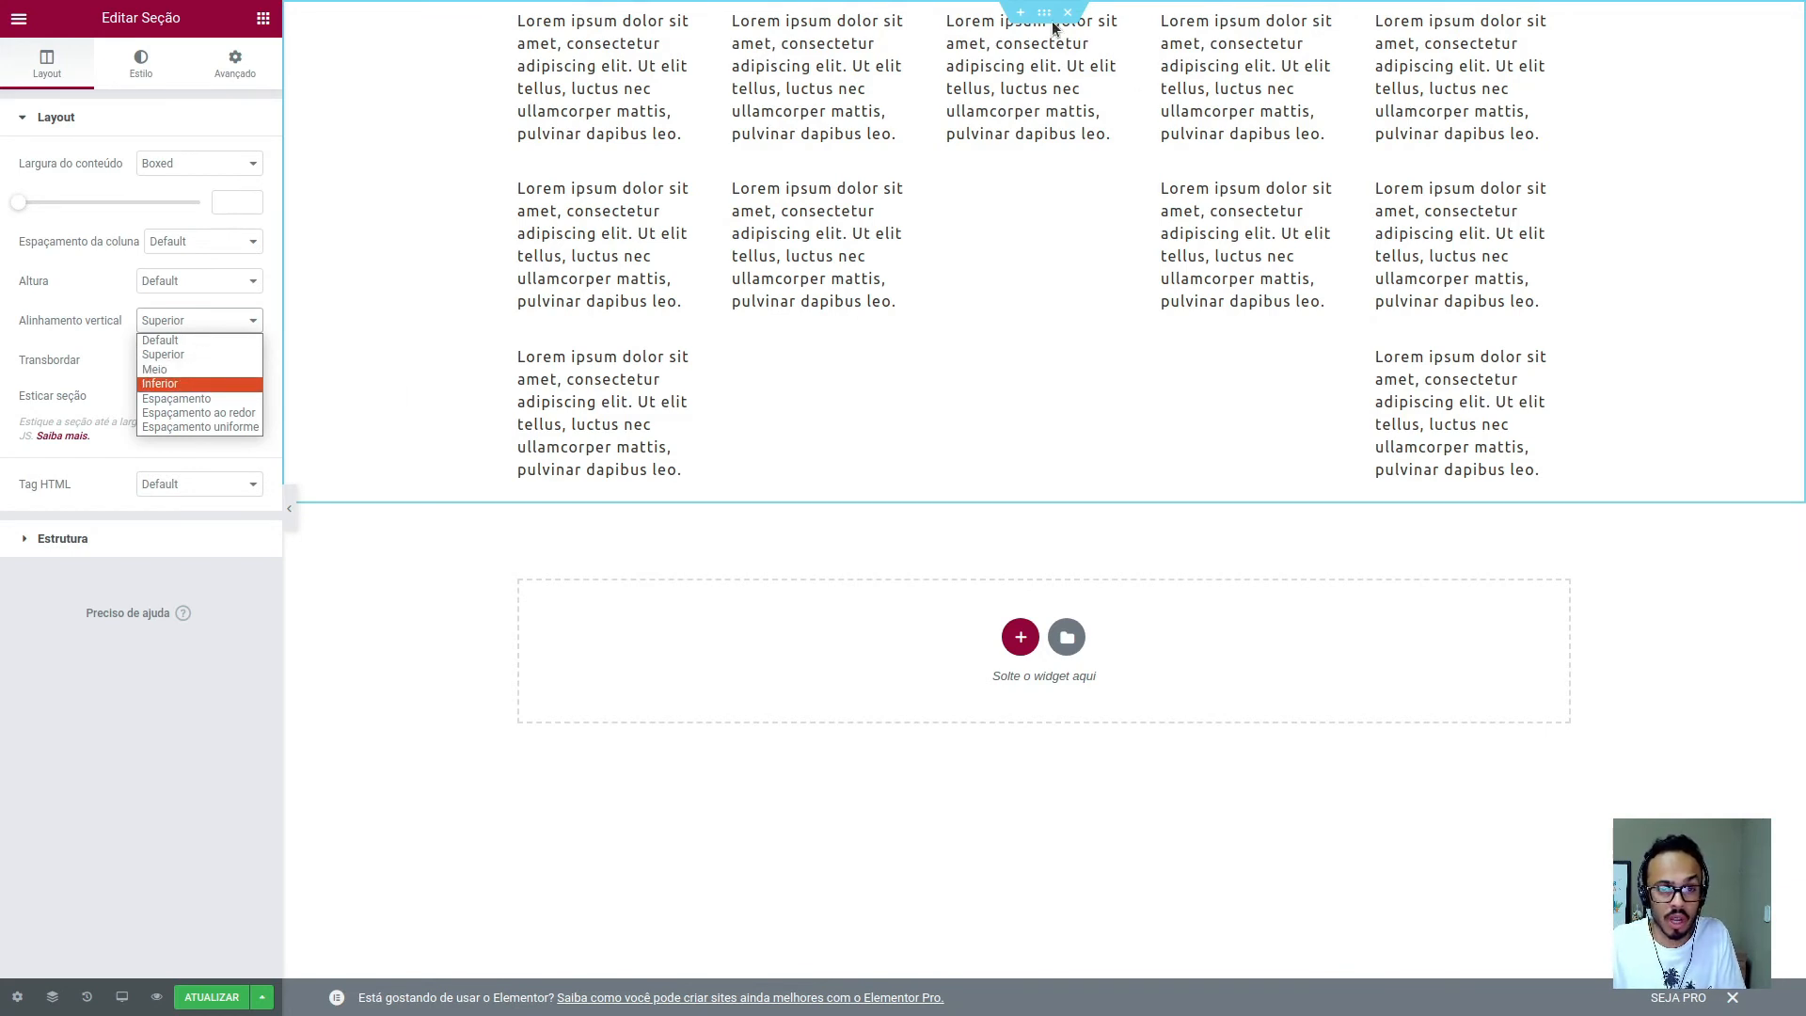
click(158, 368)
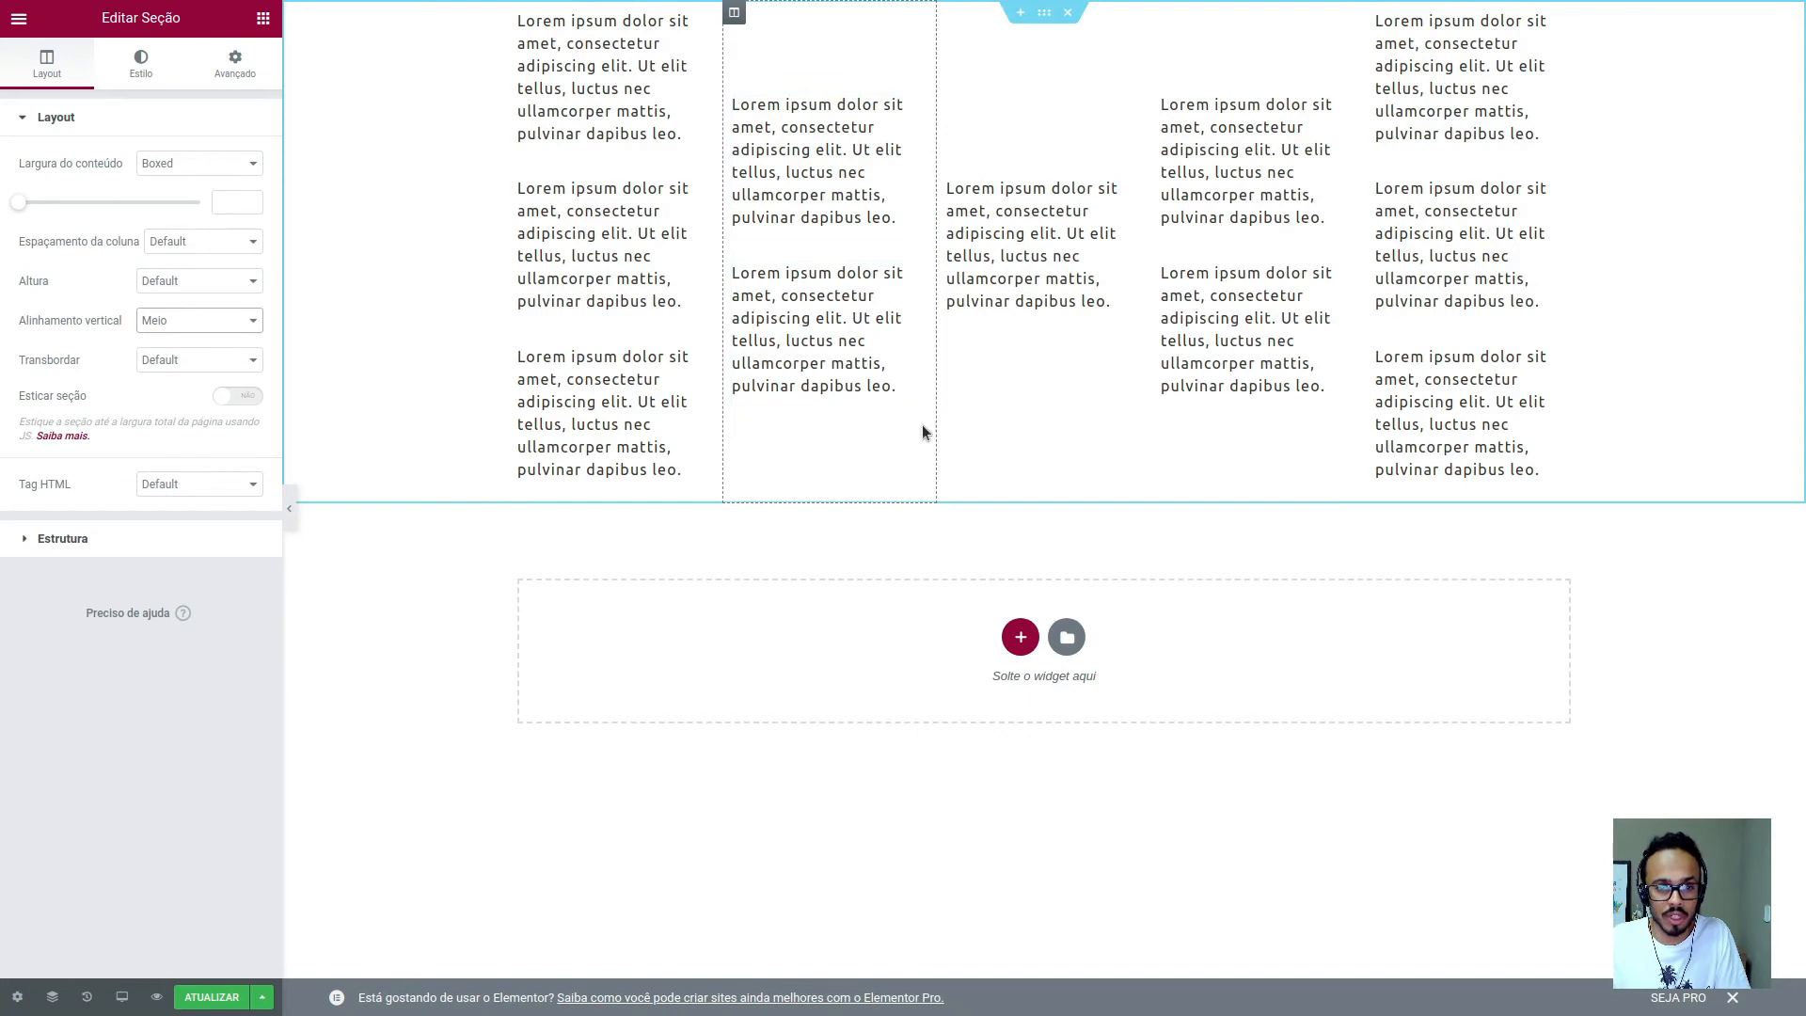
- Try the Inferior and Espaçamento vertical alignments on the five-column section
click(214, 325)
click(192, 382)
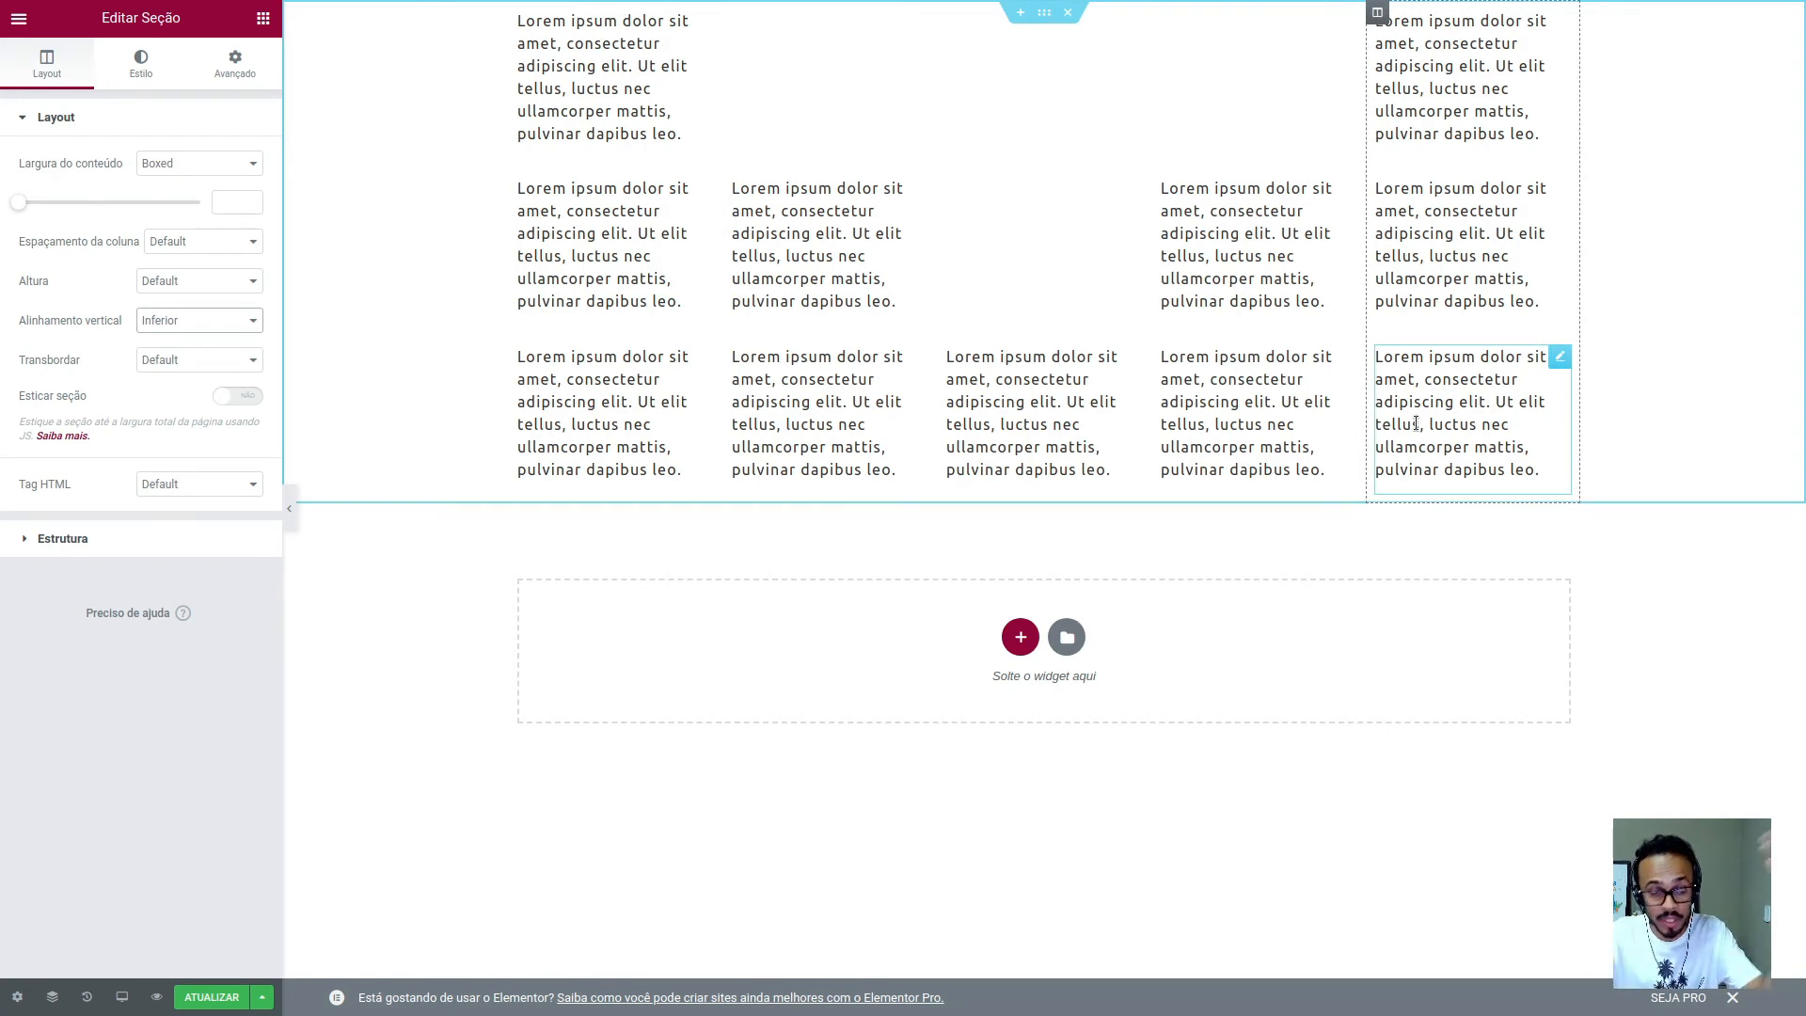
click(146, 320)
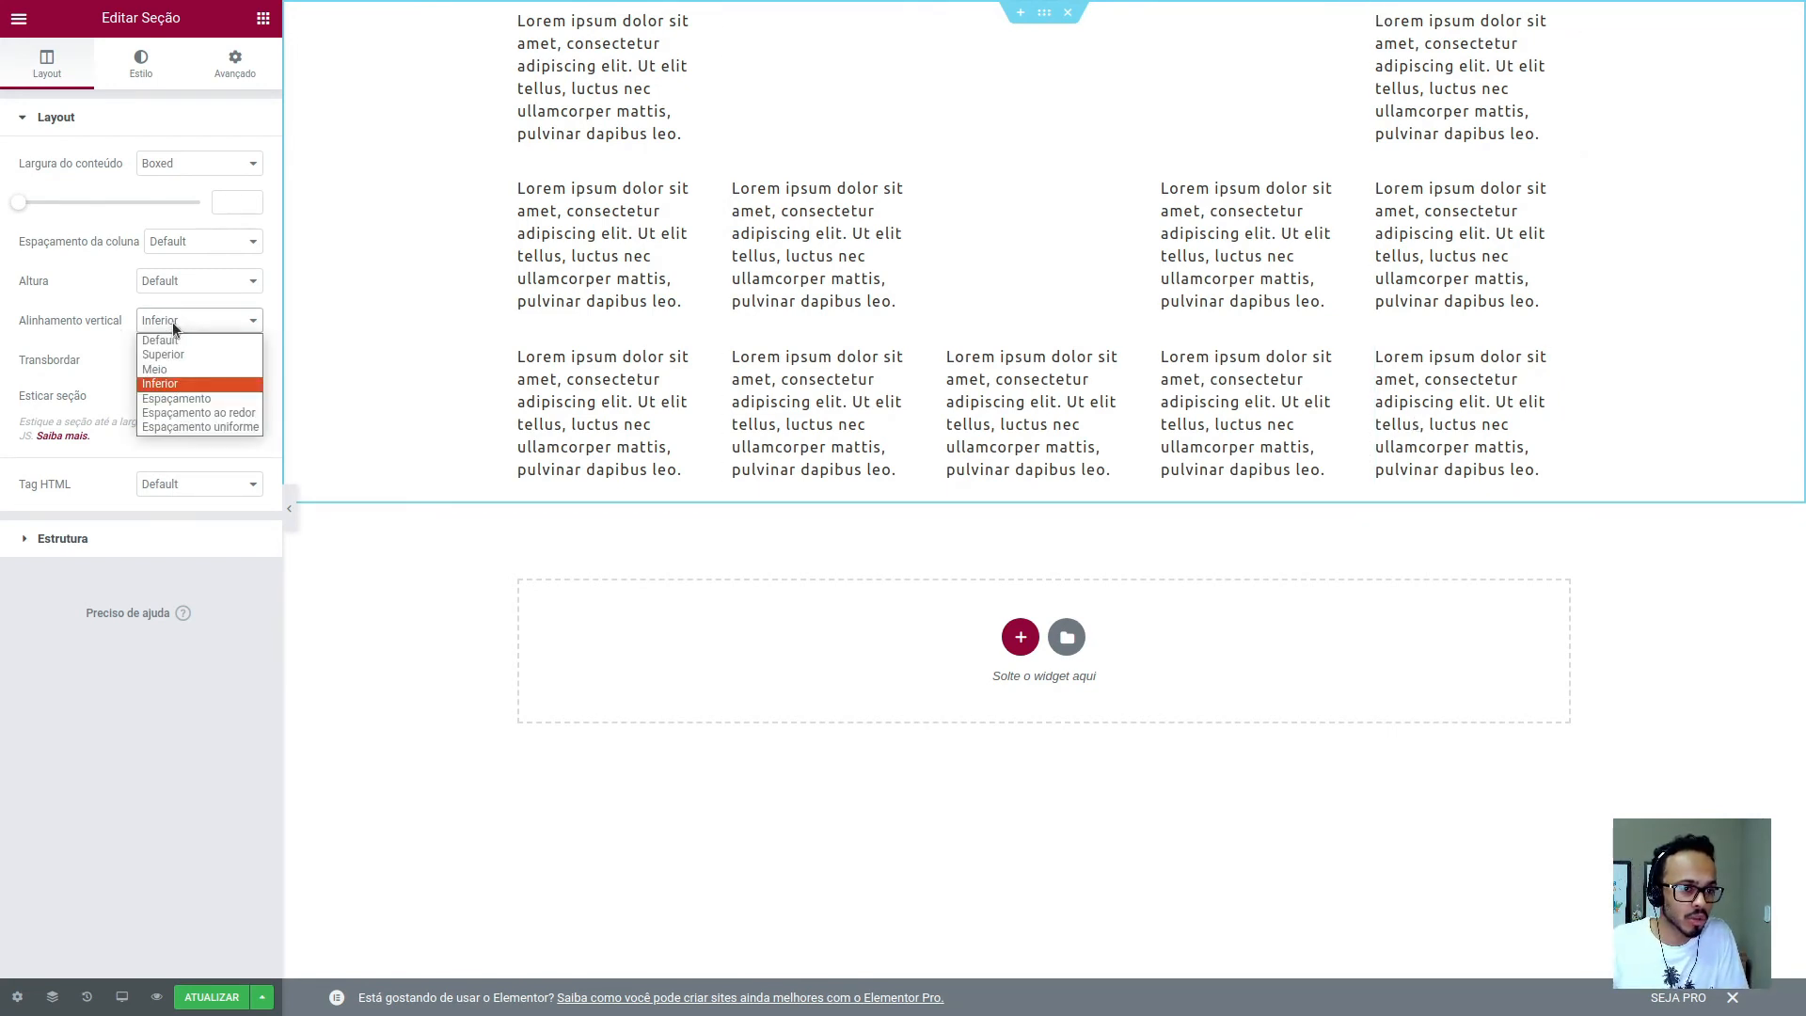
click(206, 401)
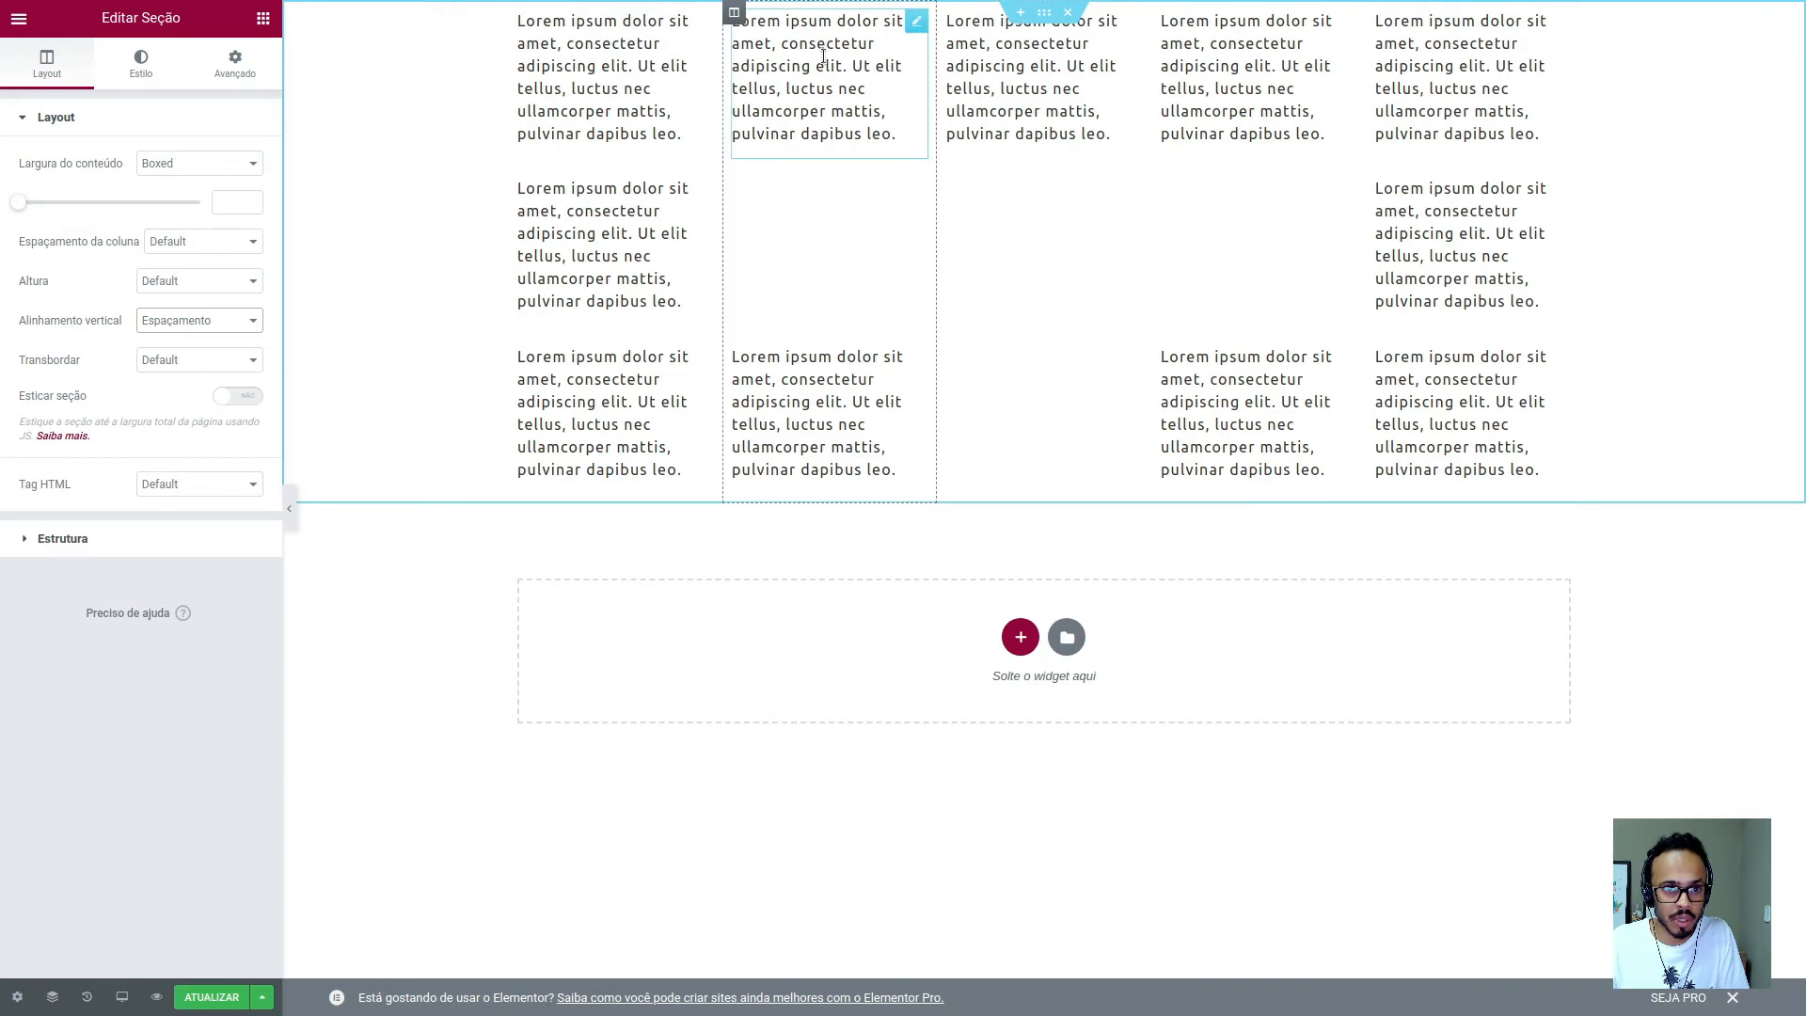
- Compare Espaçamento ao redor and Espaçamento uniforme as the section's vertical alignment, ending on Espaçamento ao redor
click(186, 324)
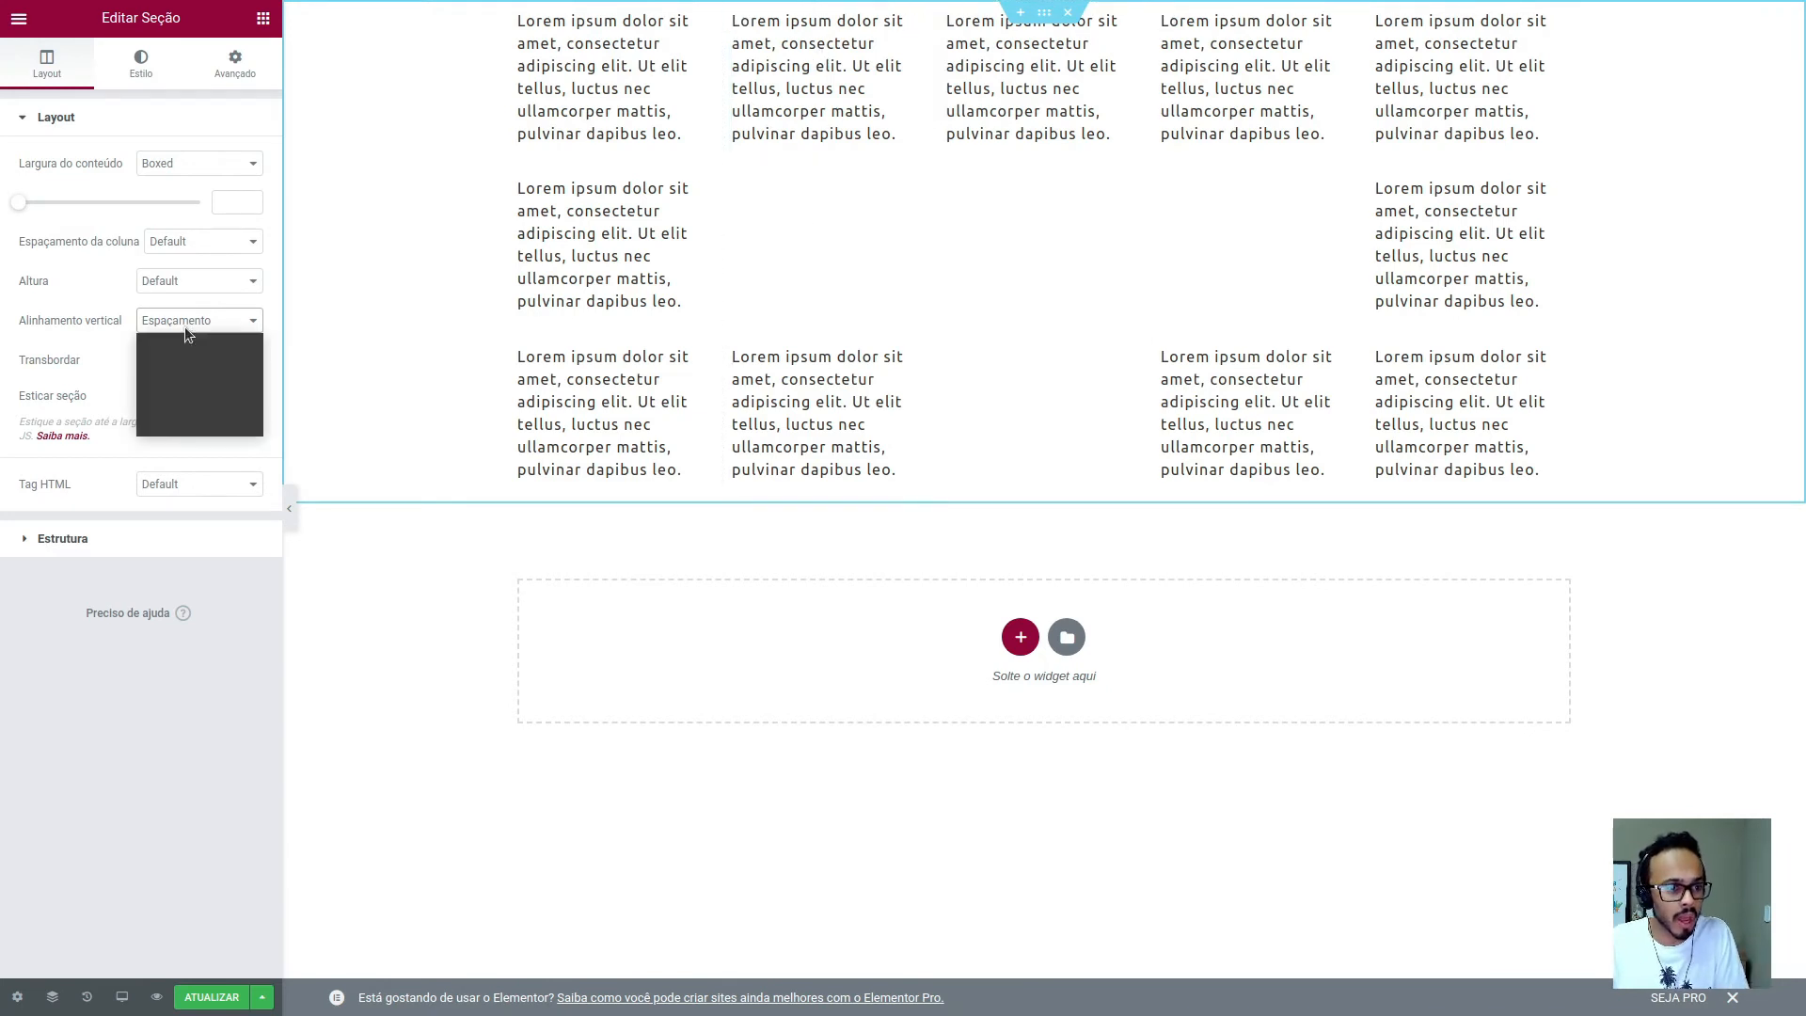
click(228, 413)
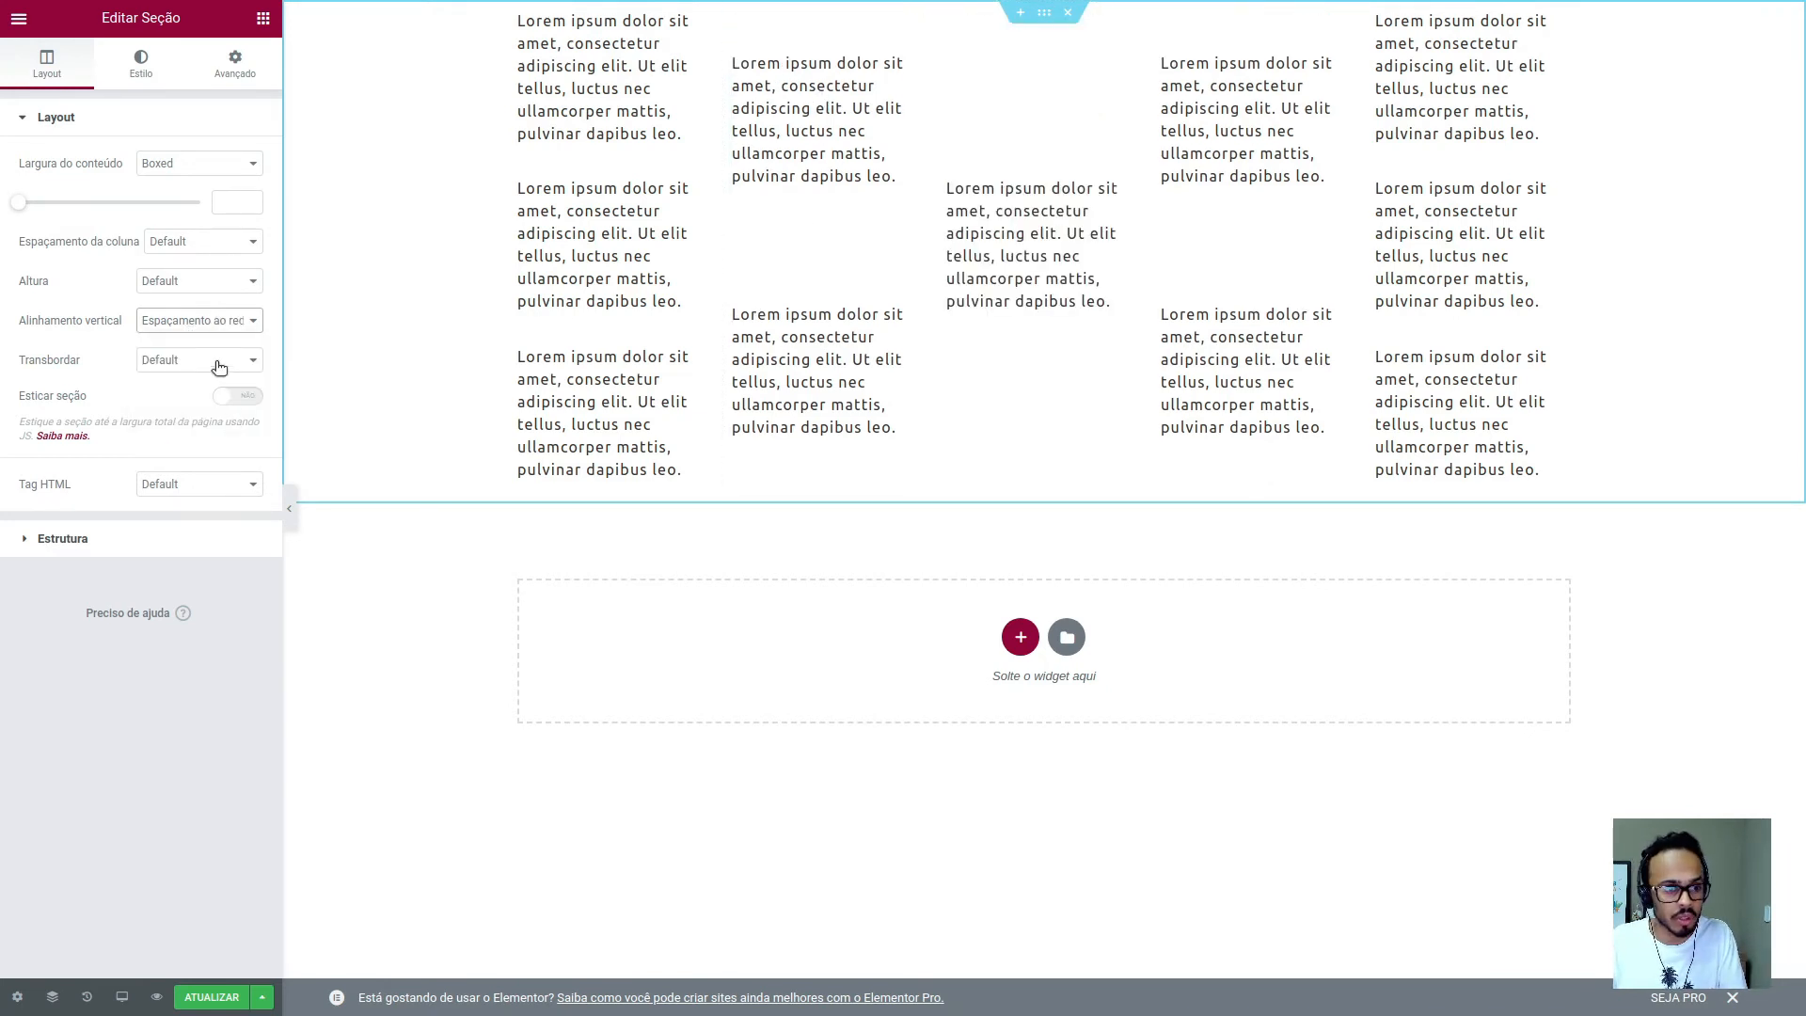
click(205, 324)
click(223, 427)
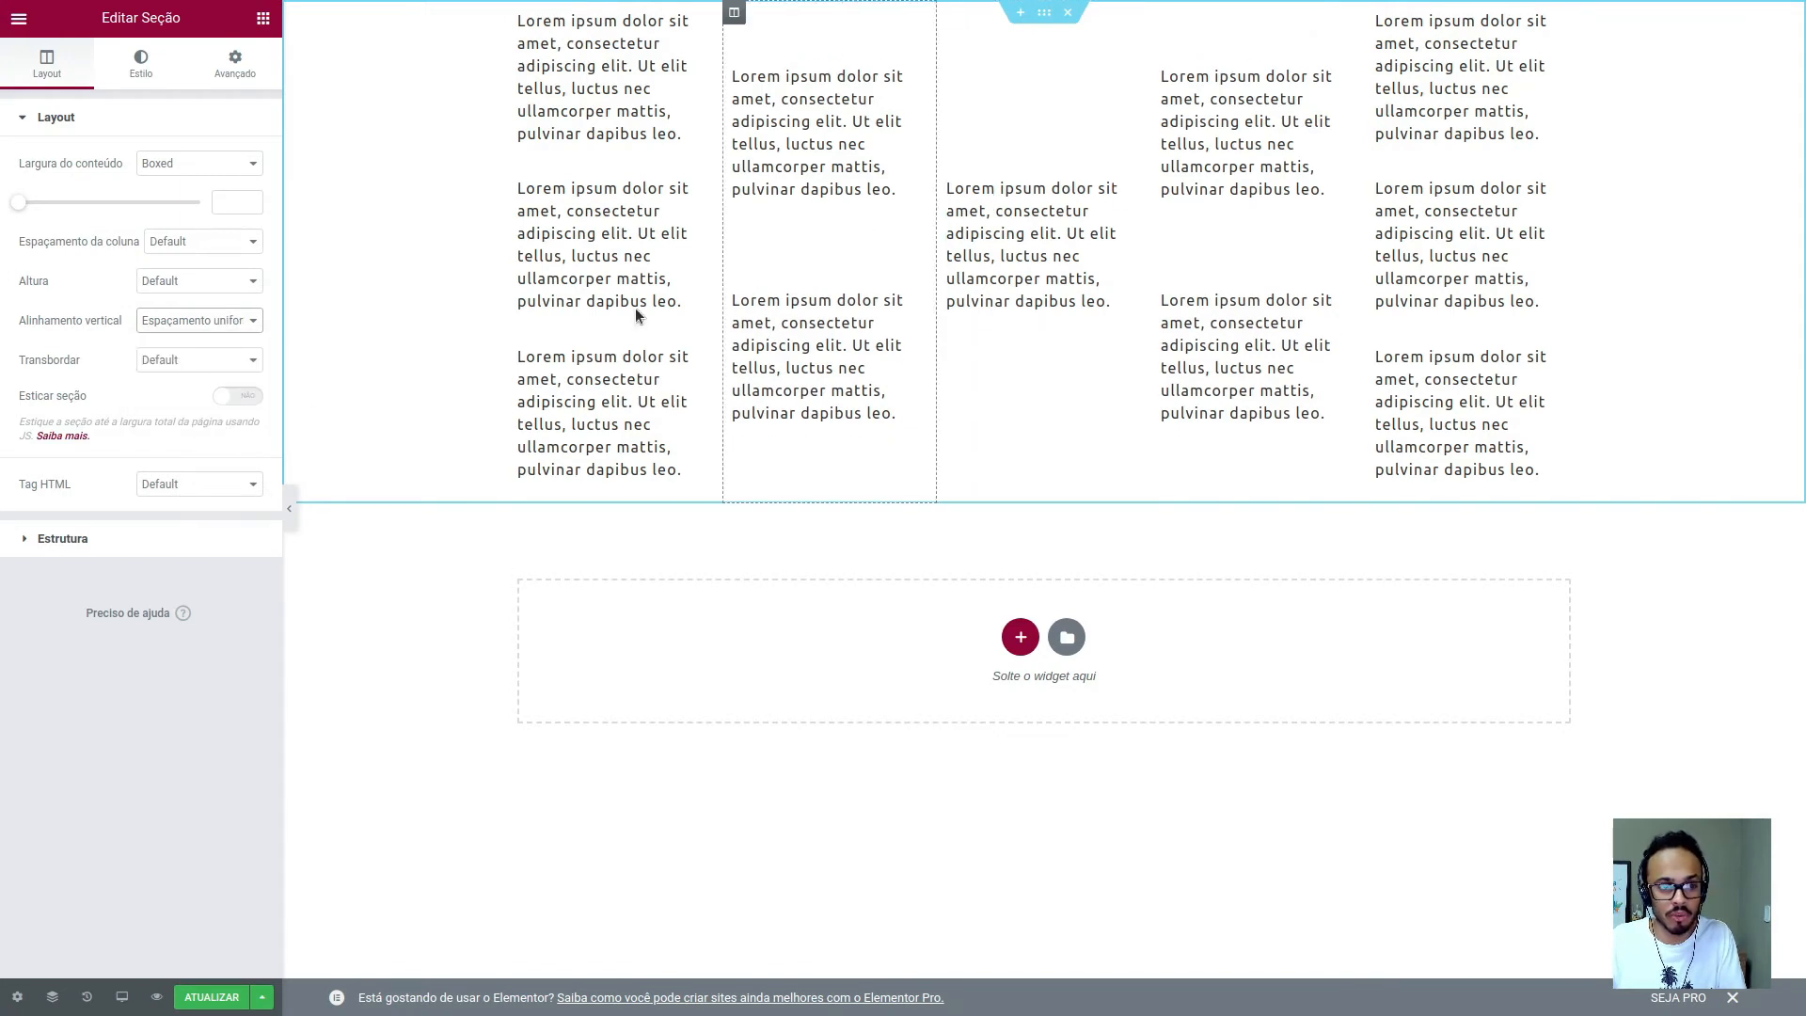
click(226, 324)
click(206, 415)
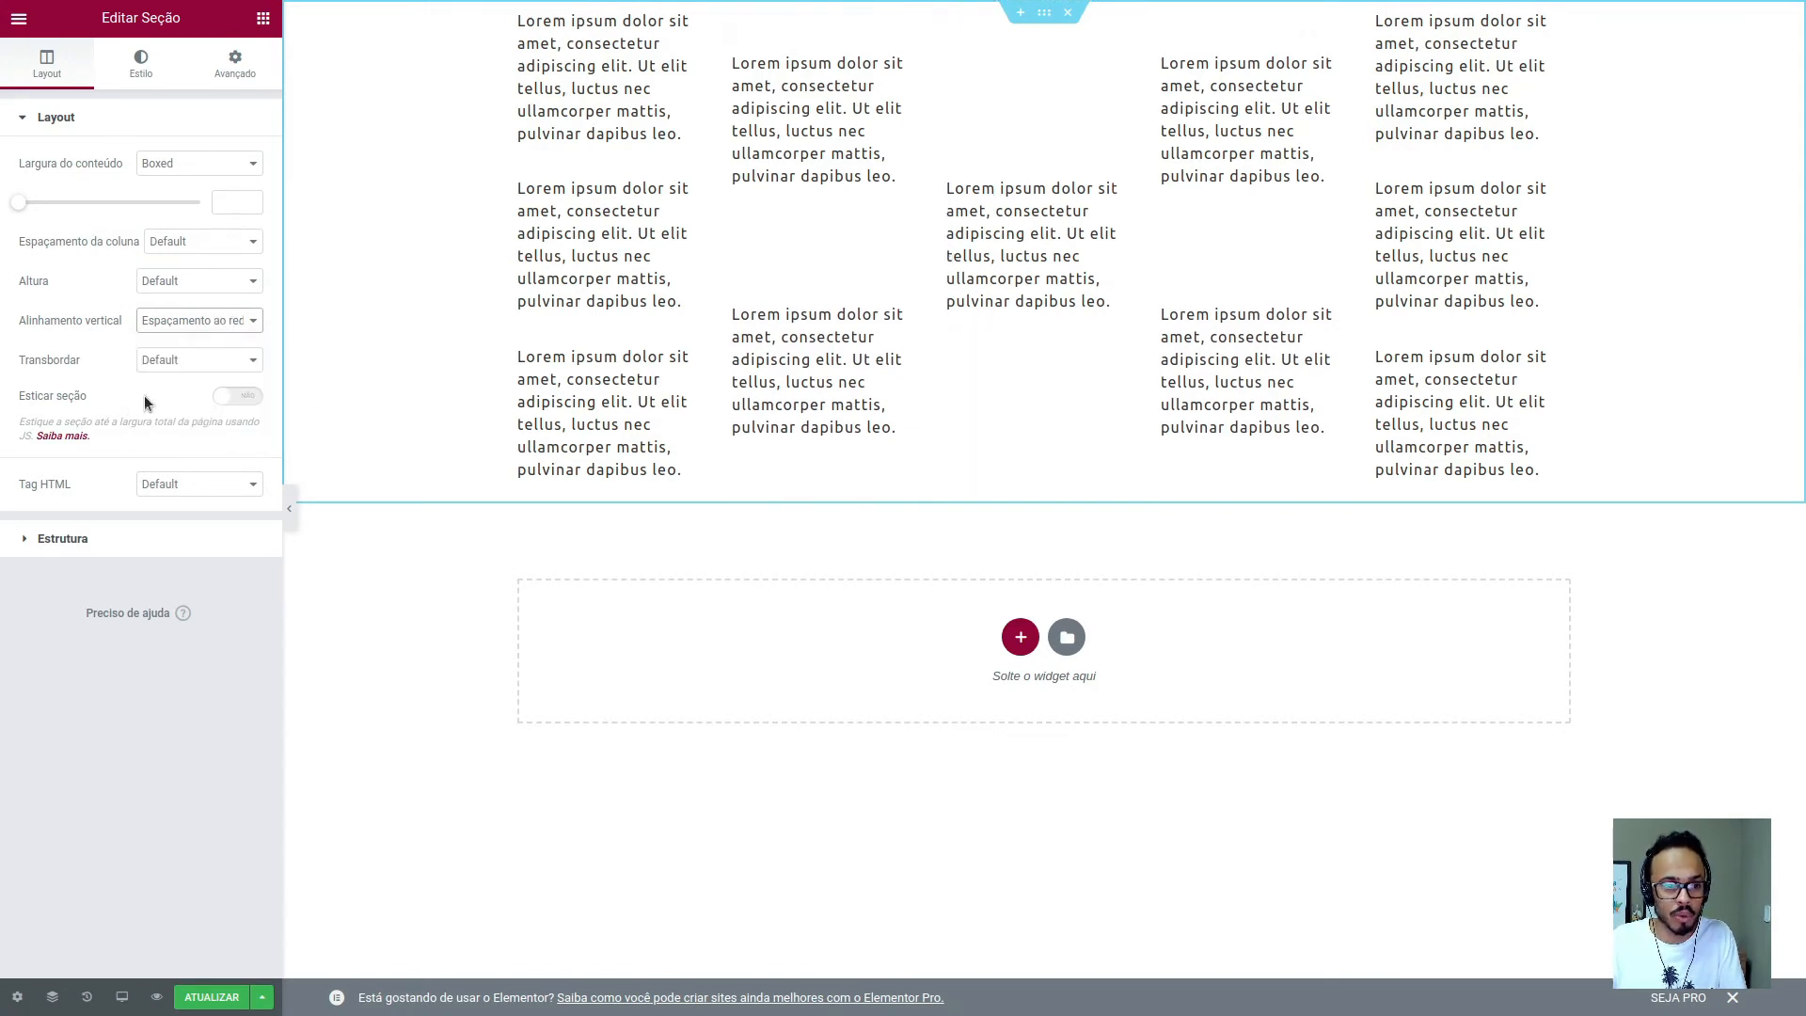
- Reset the section's vertical alignment to Default and open the first column's layout settings
click(205, 322)
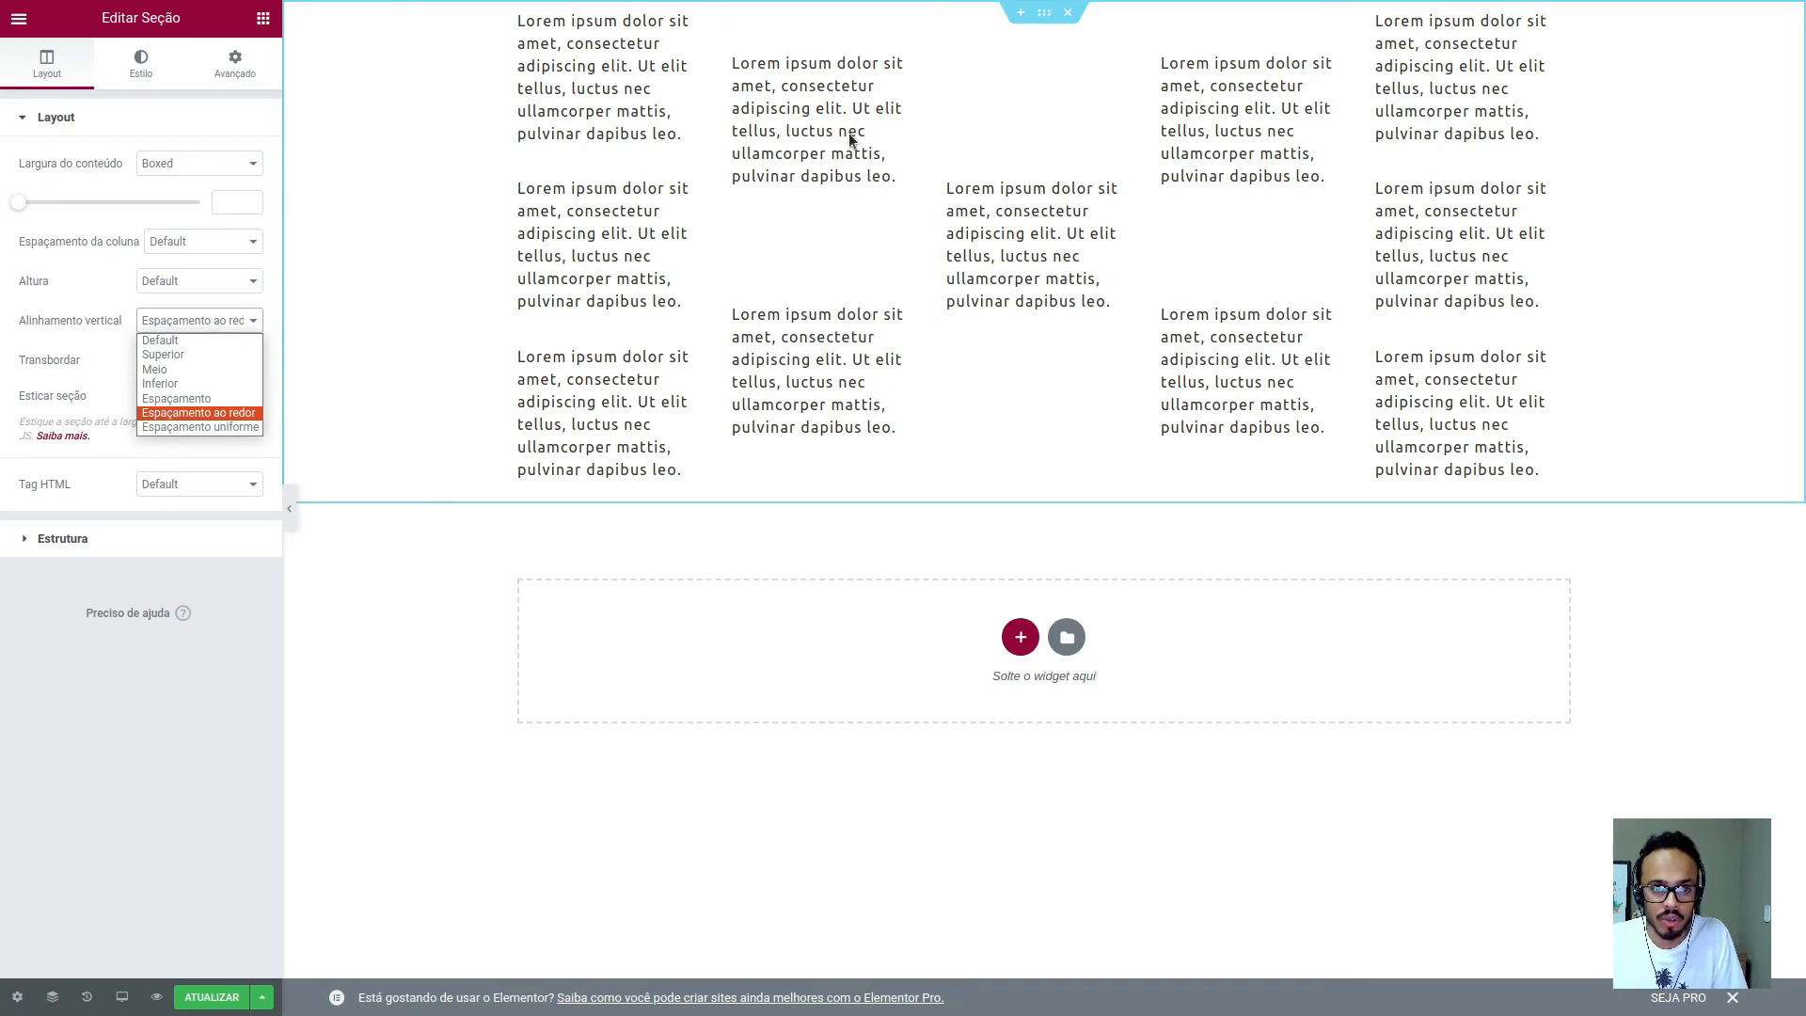
click(165, 340)
click(185, 326)
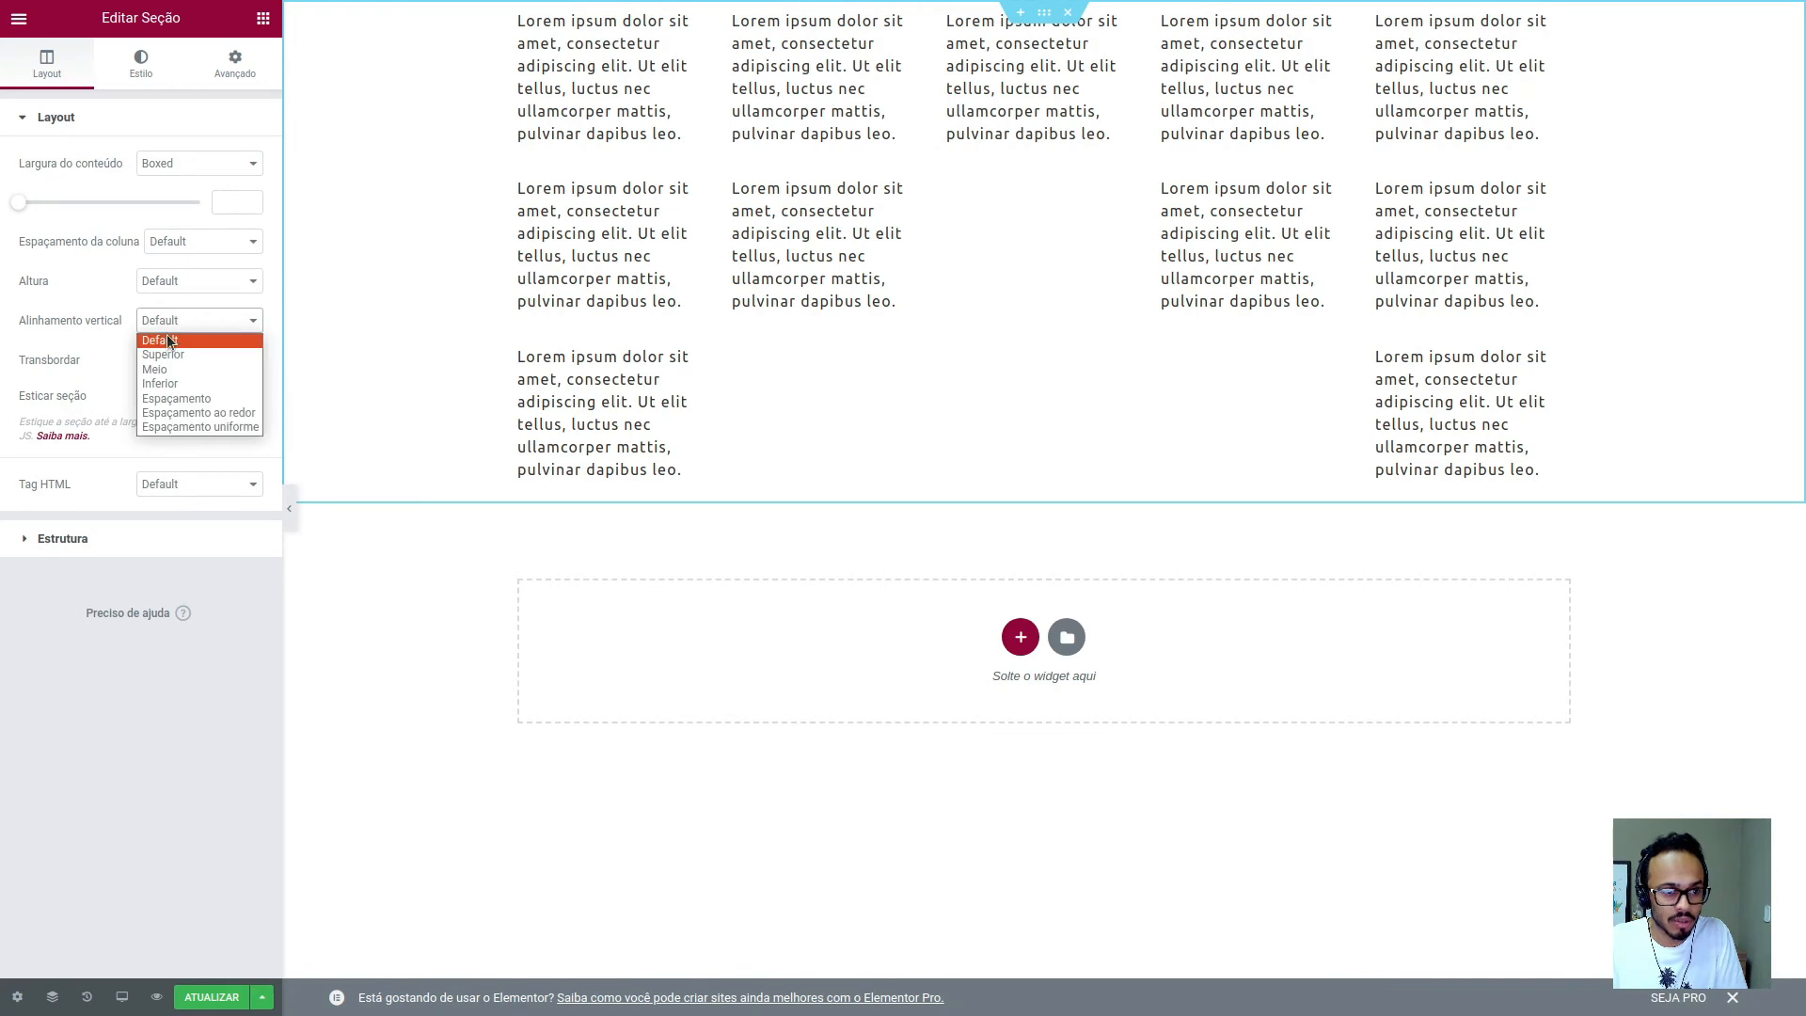
click(519, 12)
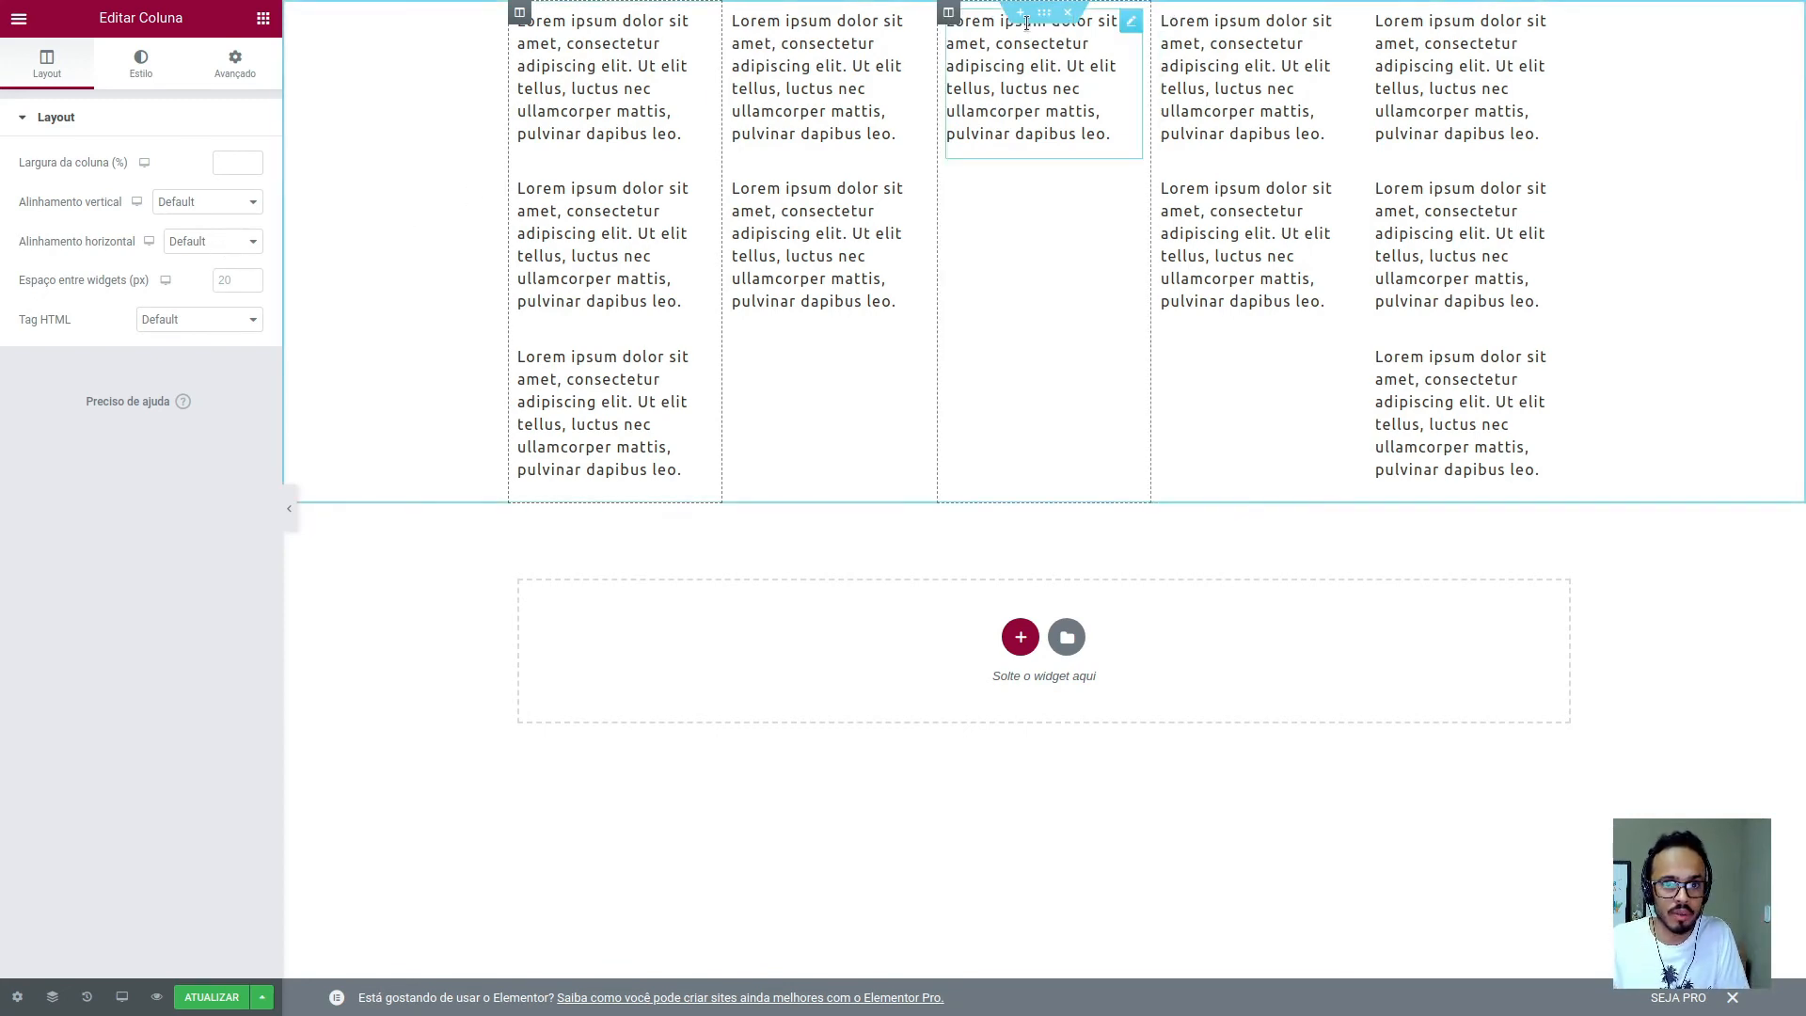
- Switch back to Figma and set the vertical resizing of all five Coluna frames to Fill container
key(alt+Tab)
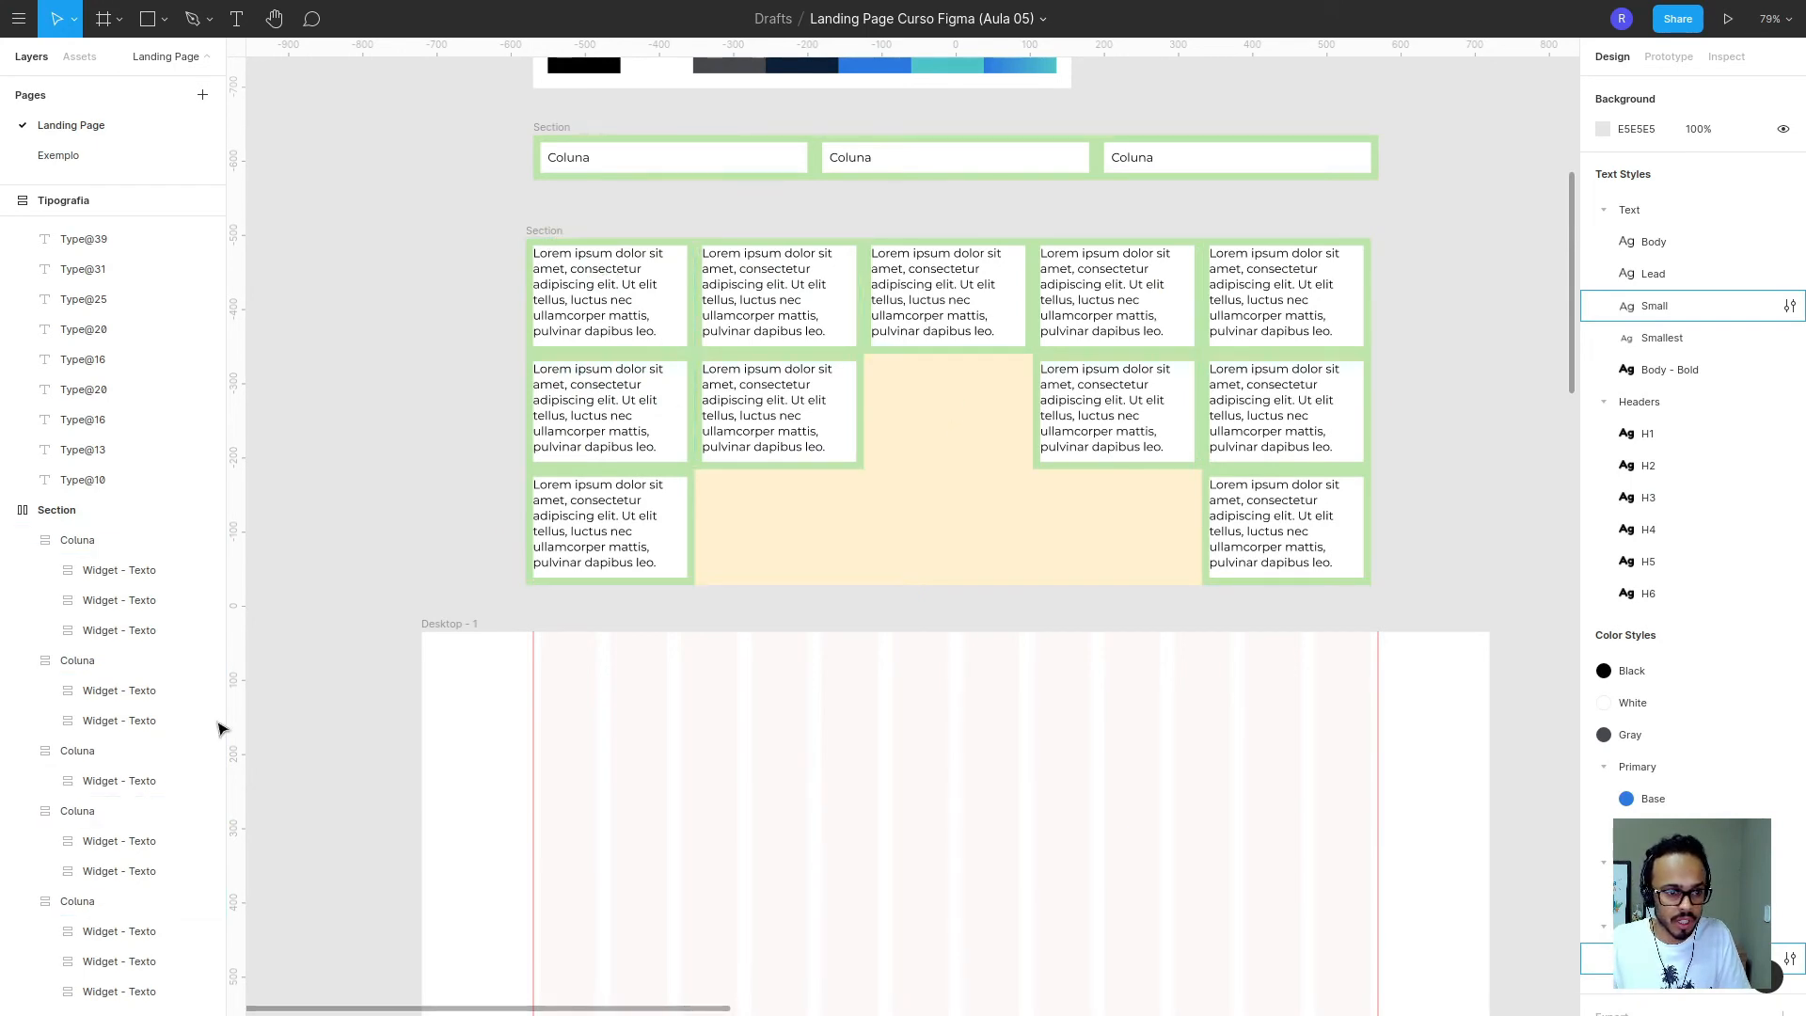
click(89, 540)
shift+click(90, 661)
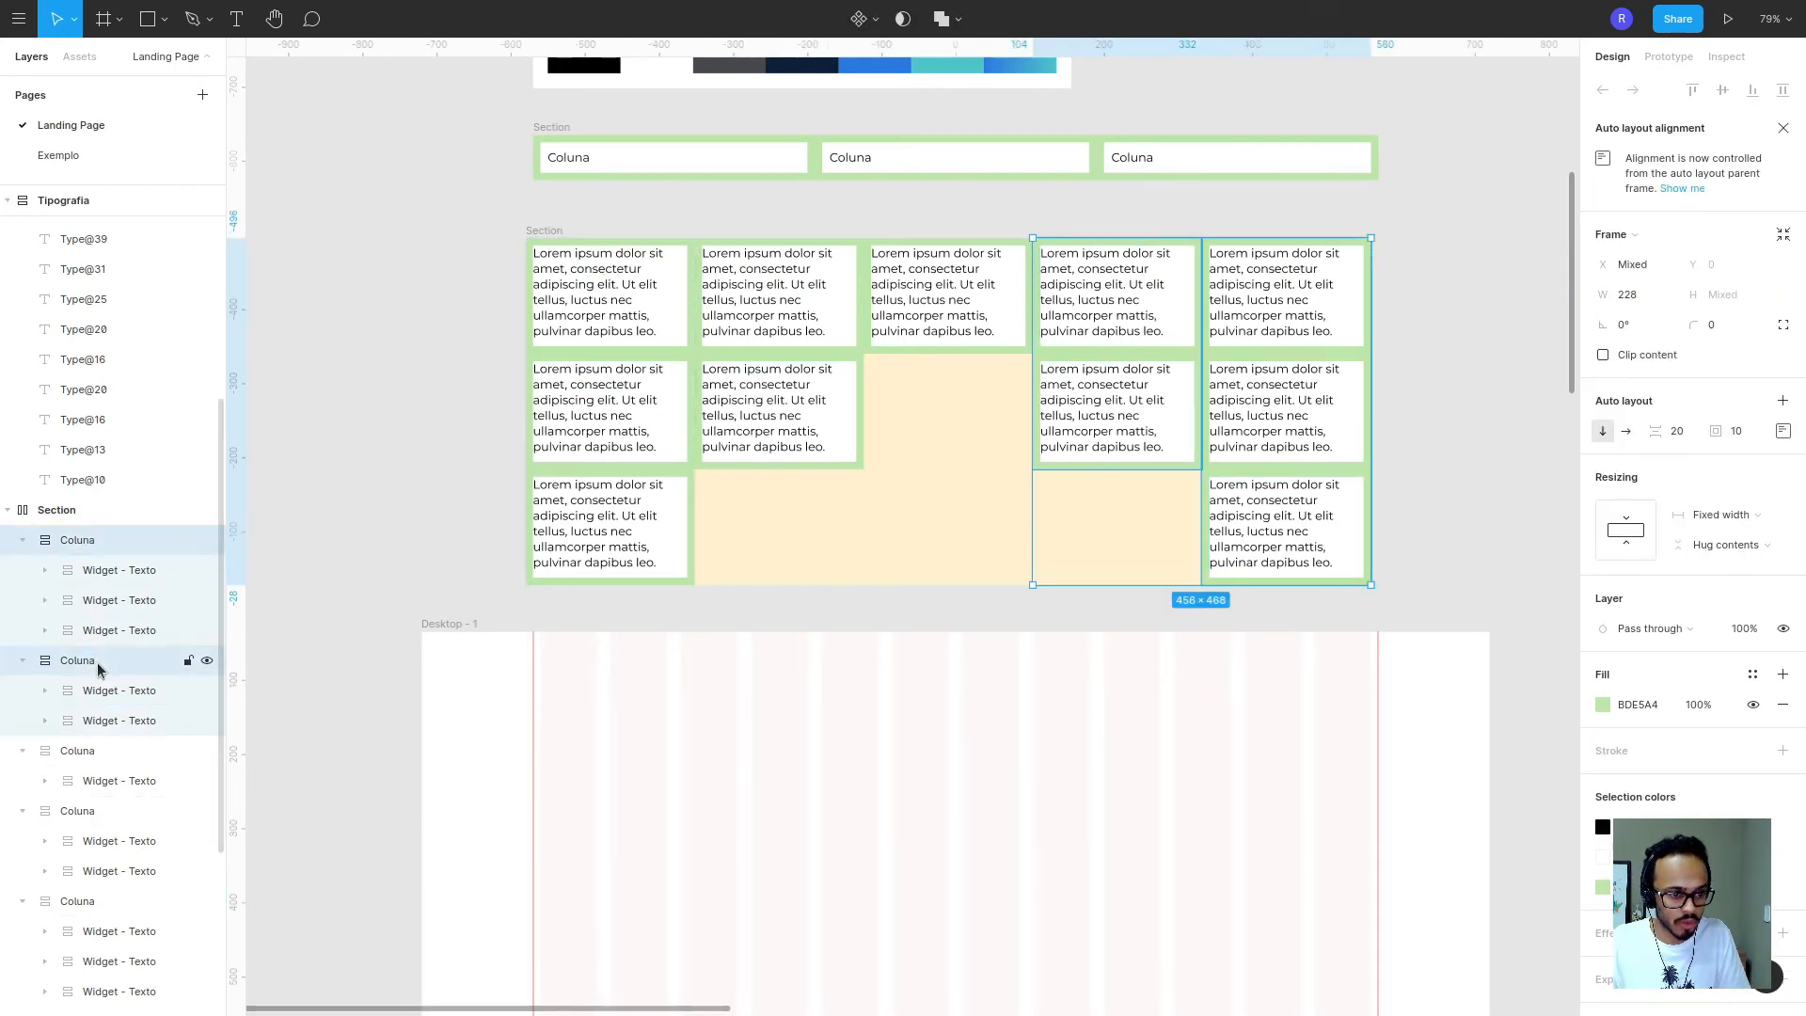
shift+click(95, 750)
shift+click(90, 810)
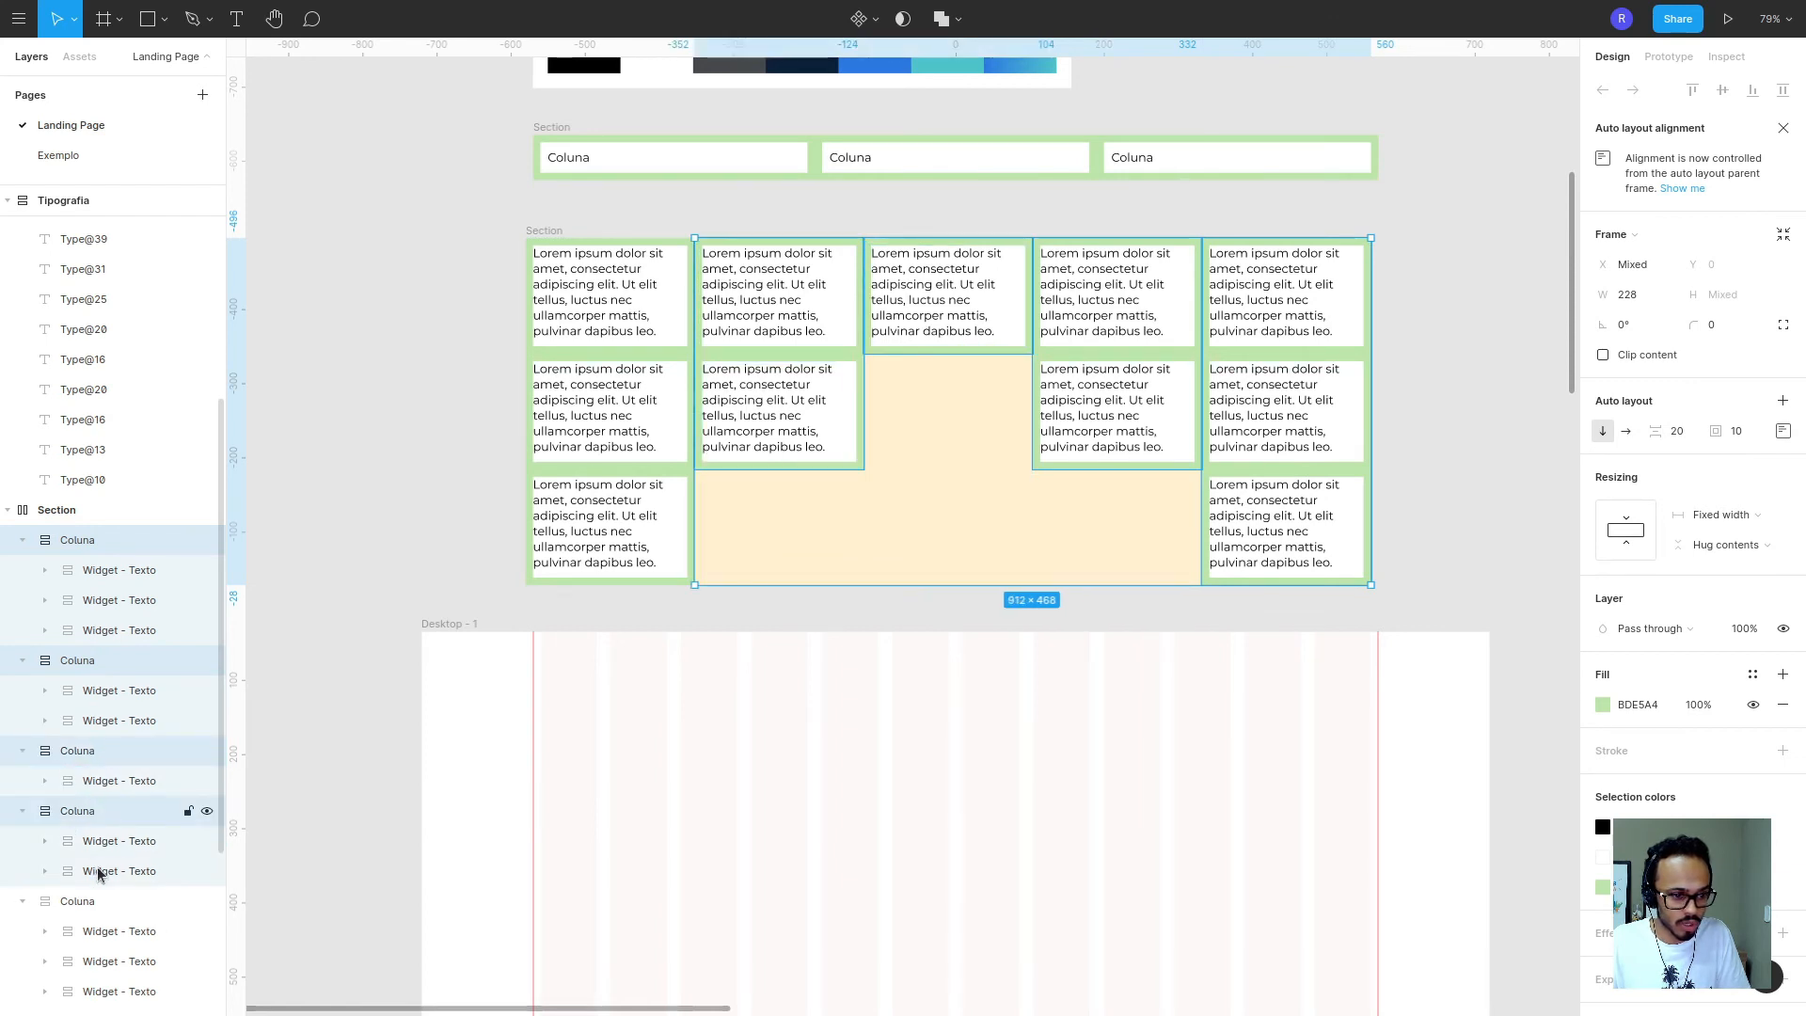
shift+click(90, 898)
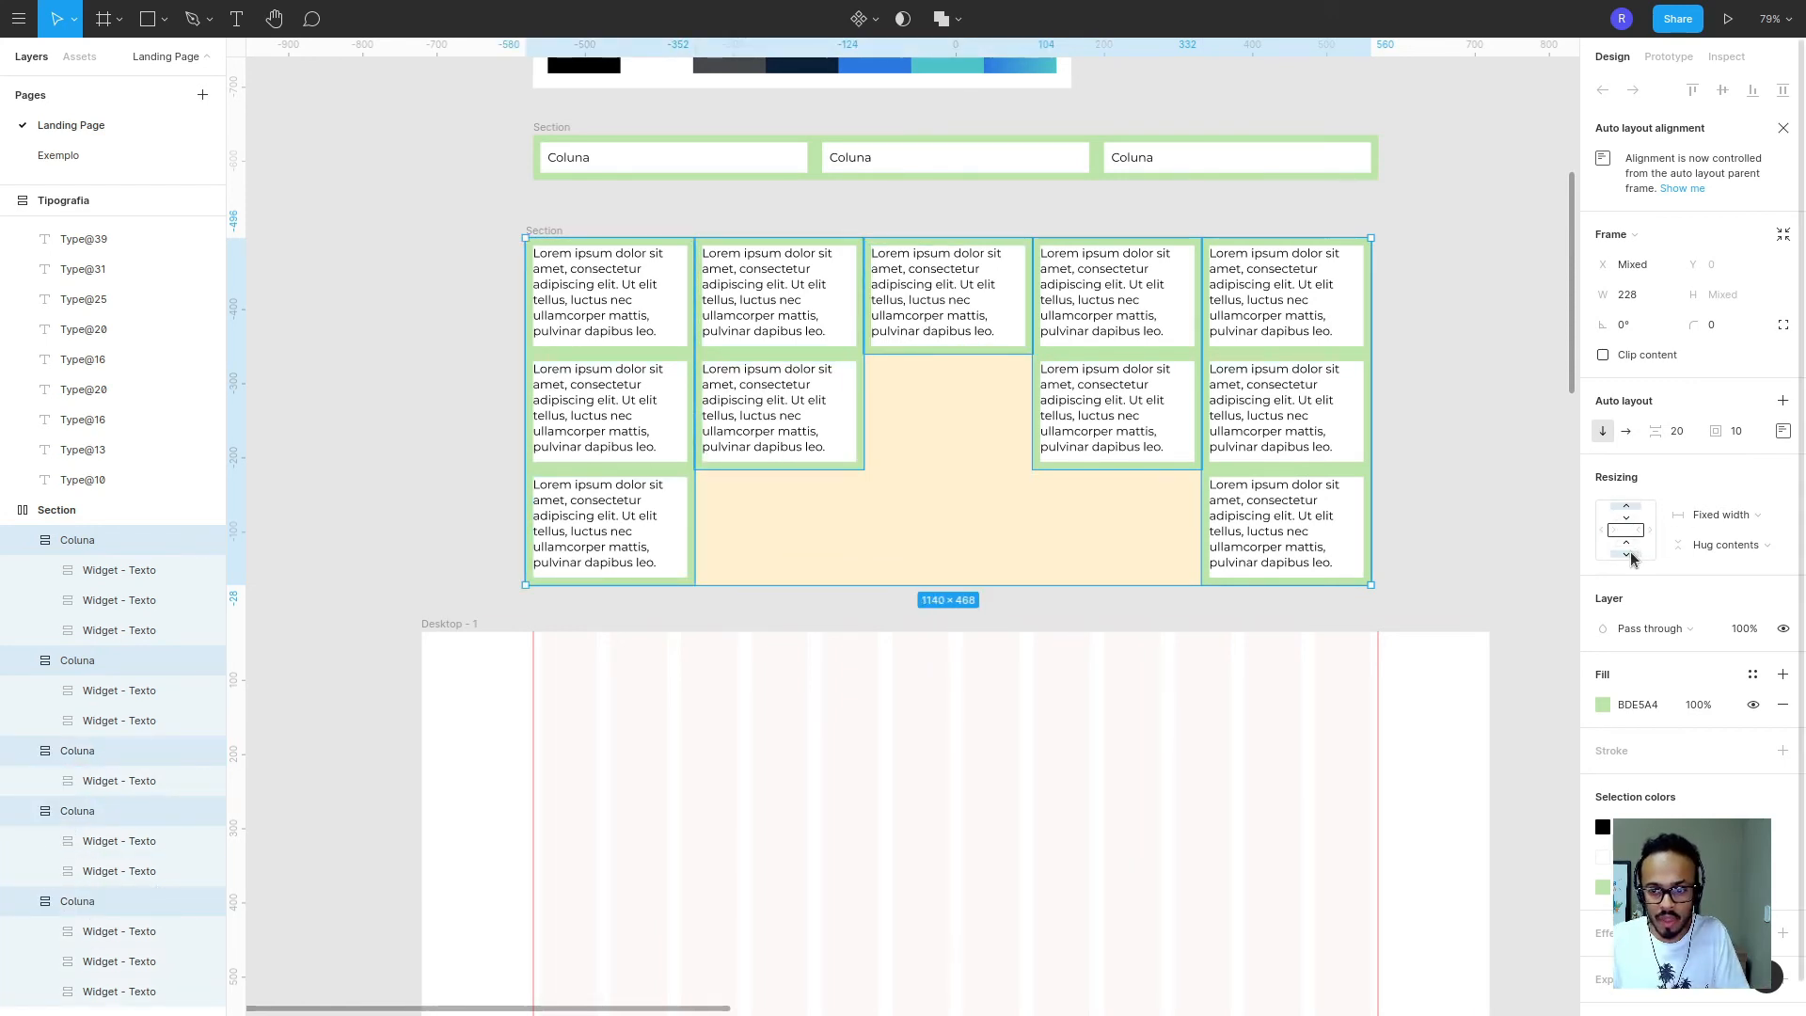
click(1630, 556)
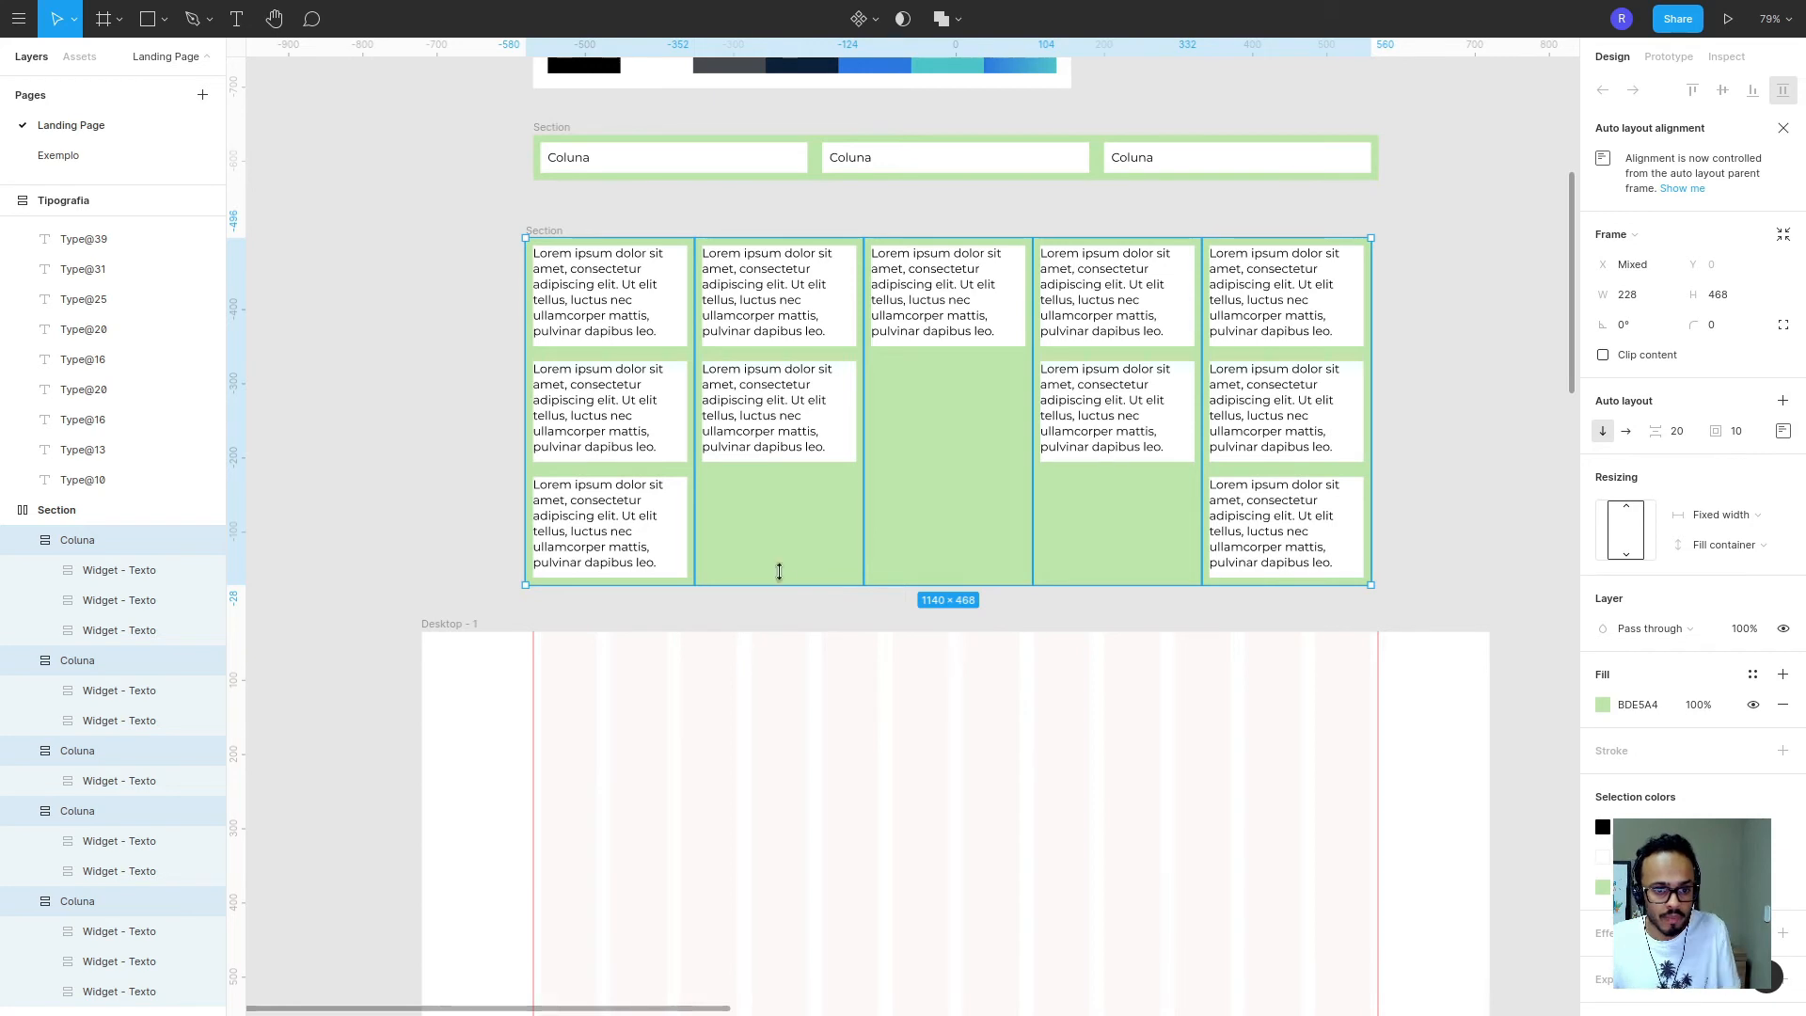
- Try middle and top alignment for the widgets in all five Coluna frames, ending on bottom-left alignment
click(75, 539)
shift+click(104, 661)
shift+click(103, 750)
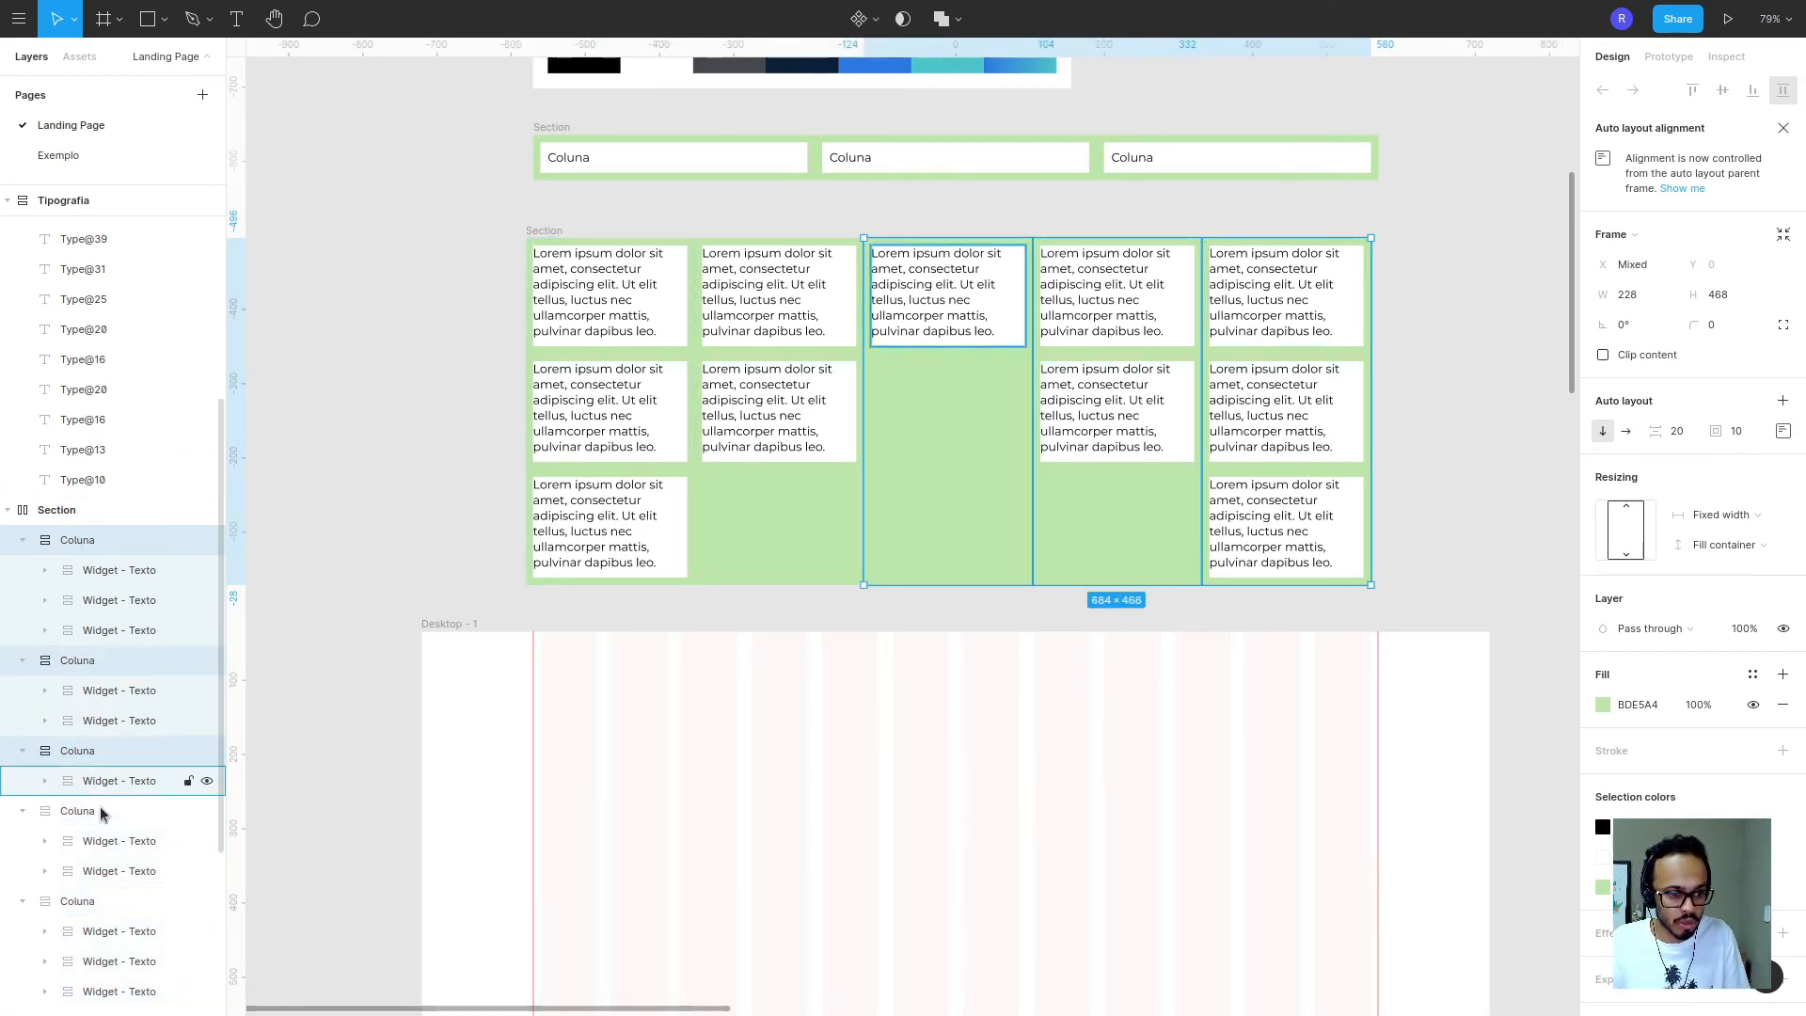
shift+click(103, 811)
shift+click(103, 901)
click(1783, 430)
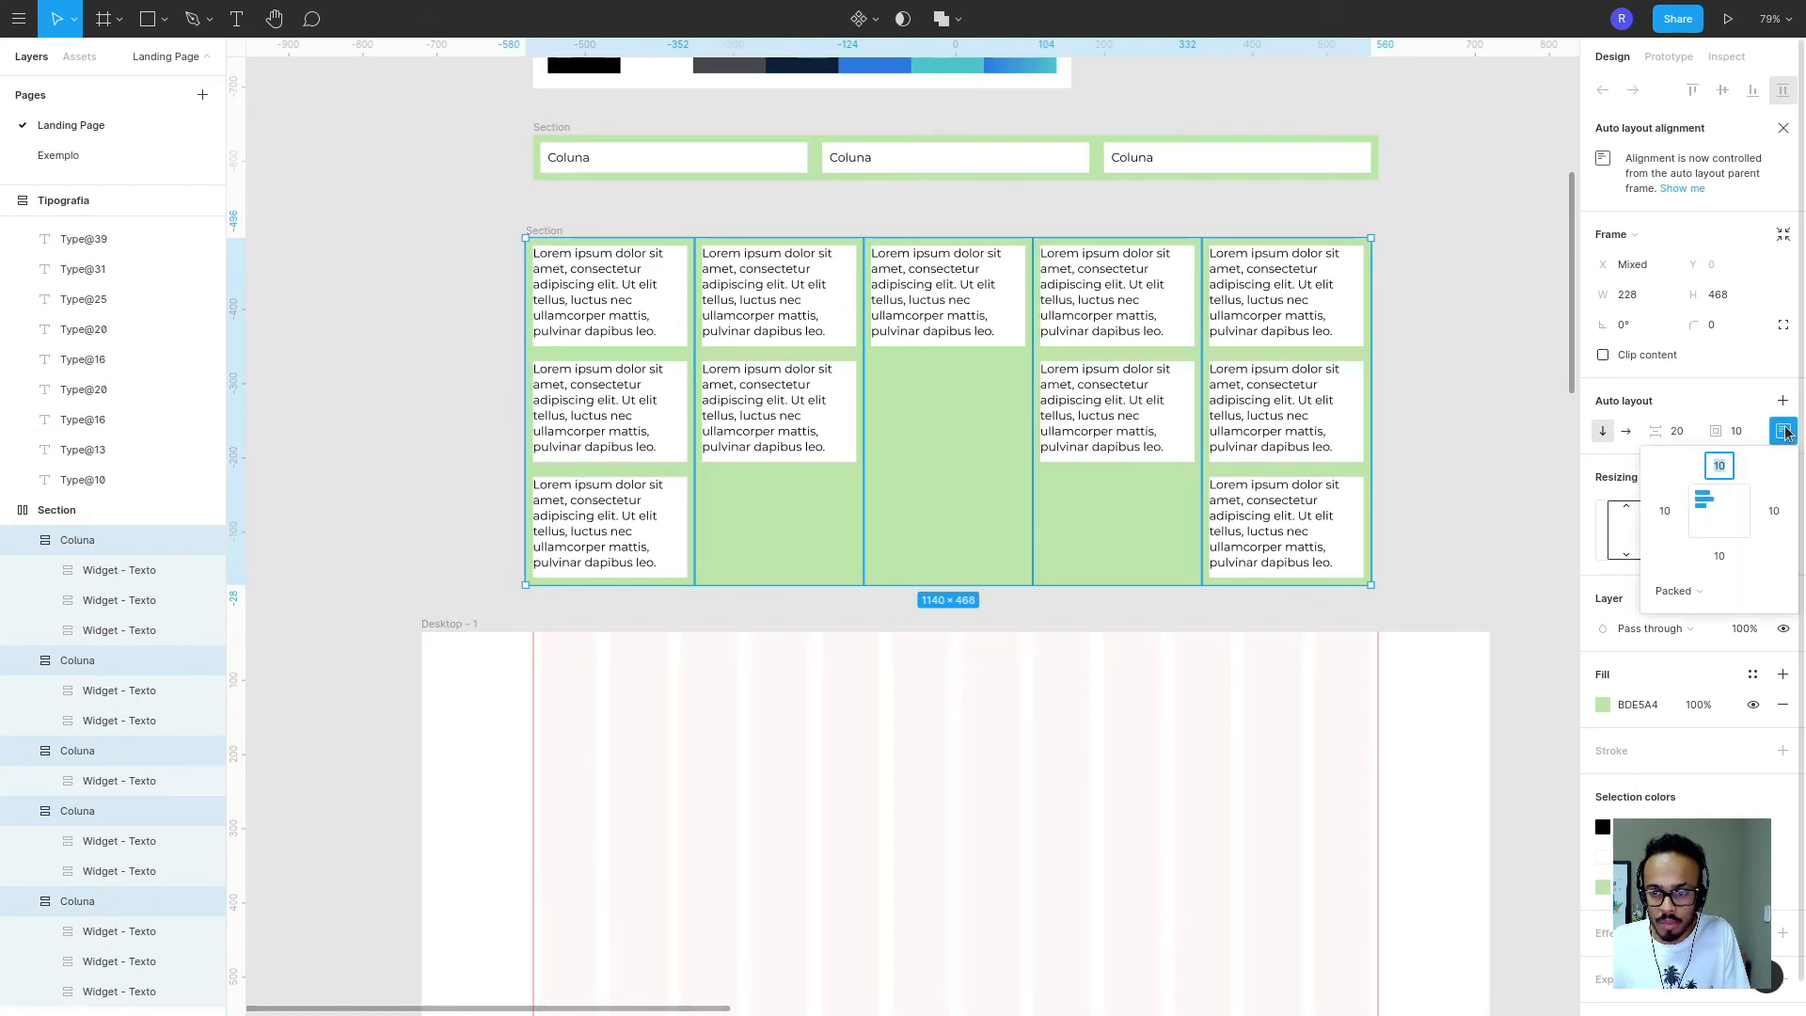
click(1708, 518)
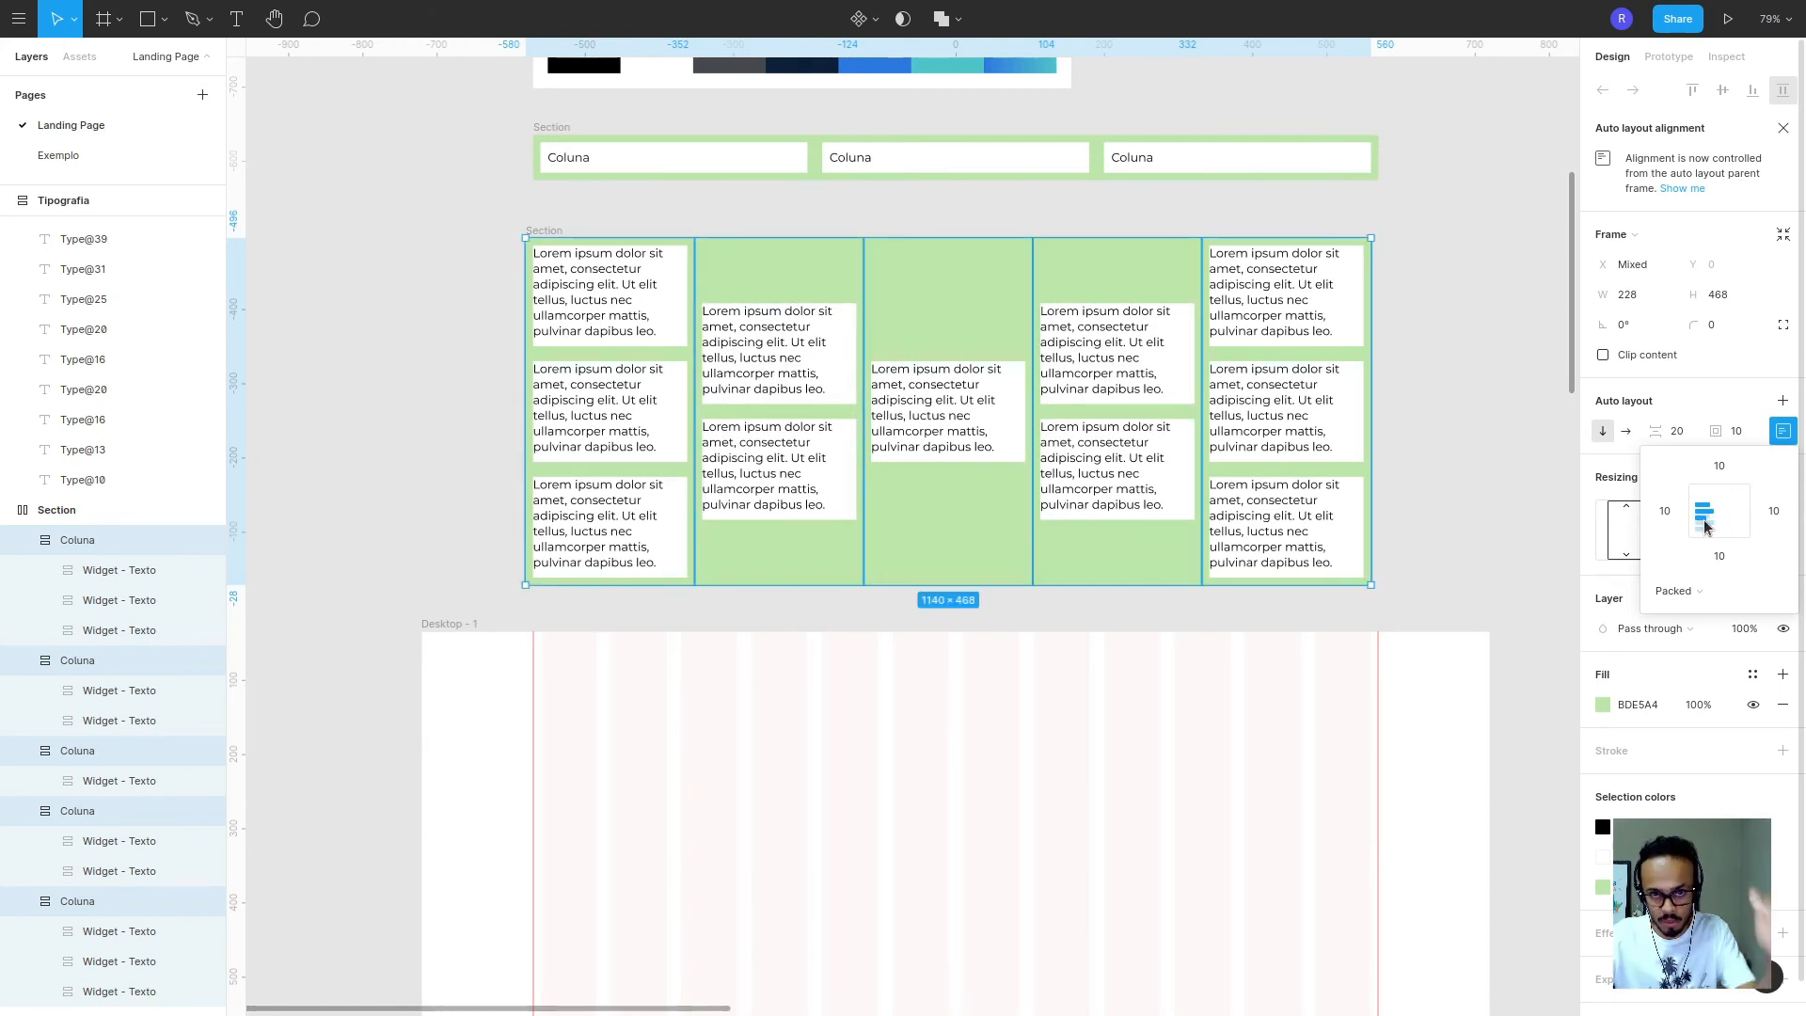
click(1704, 506)
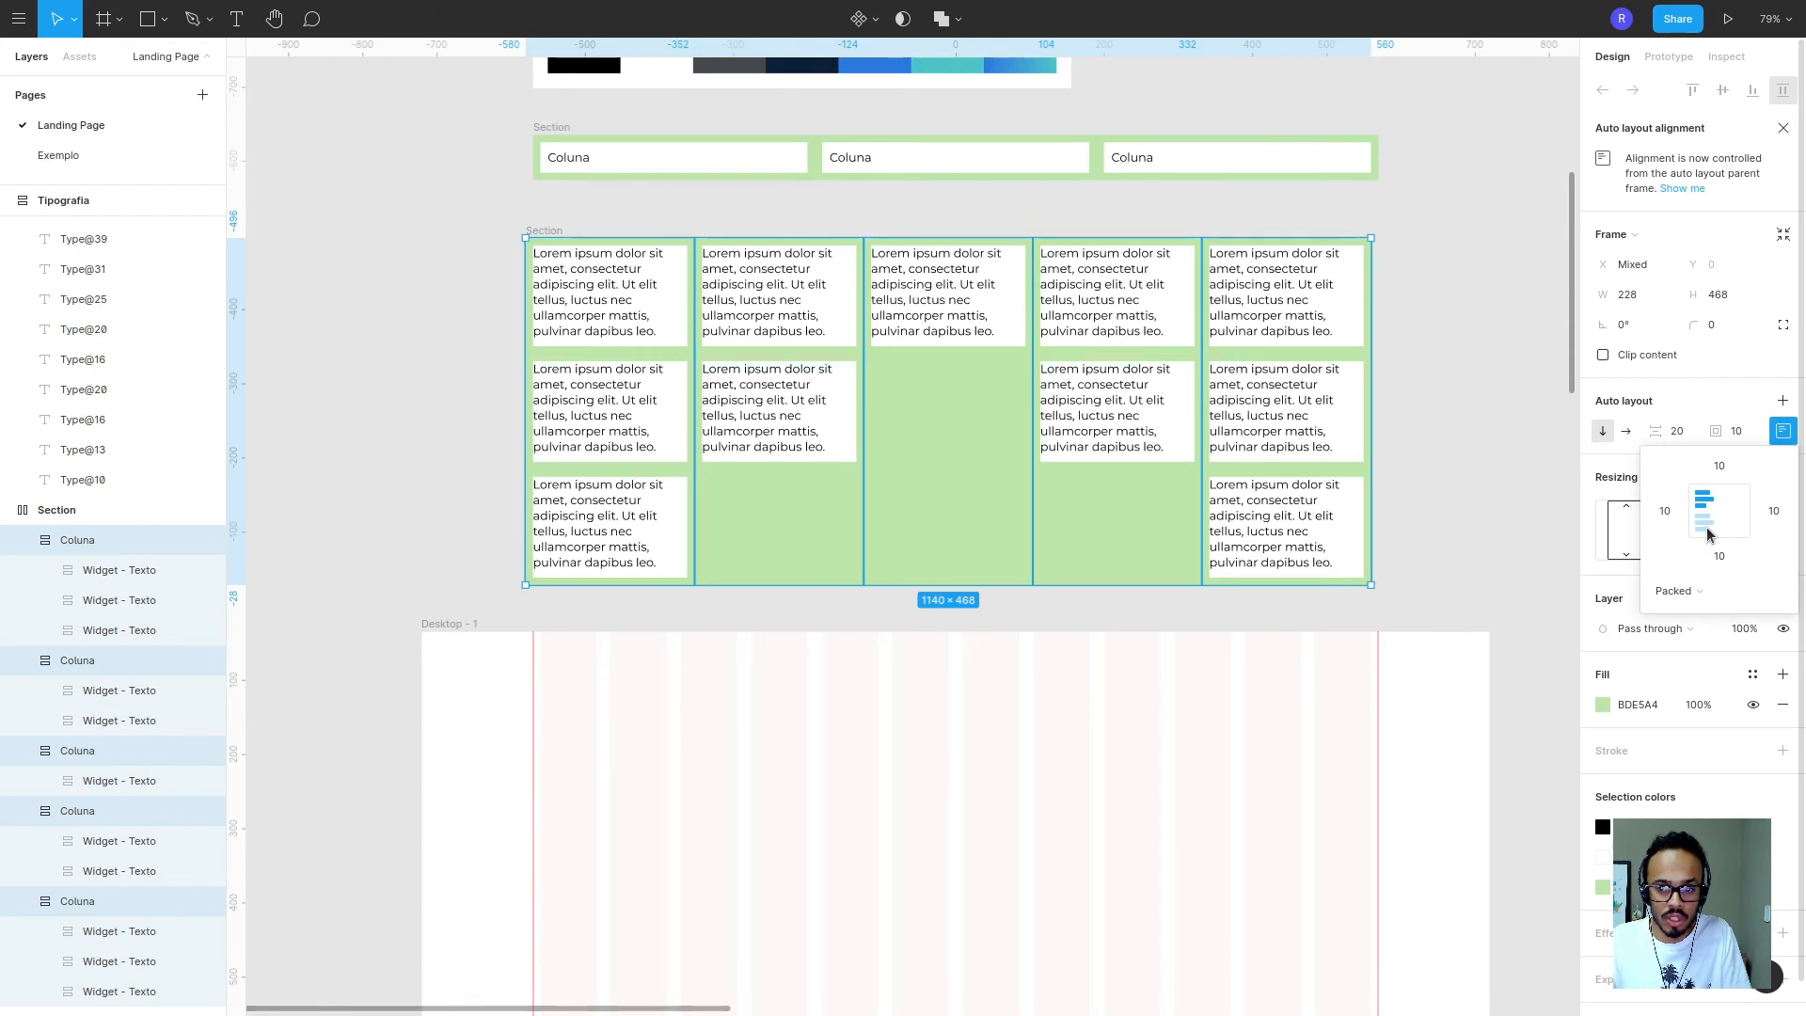
click(1709, 534)
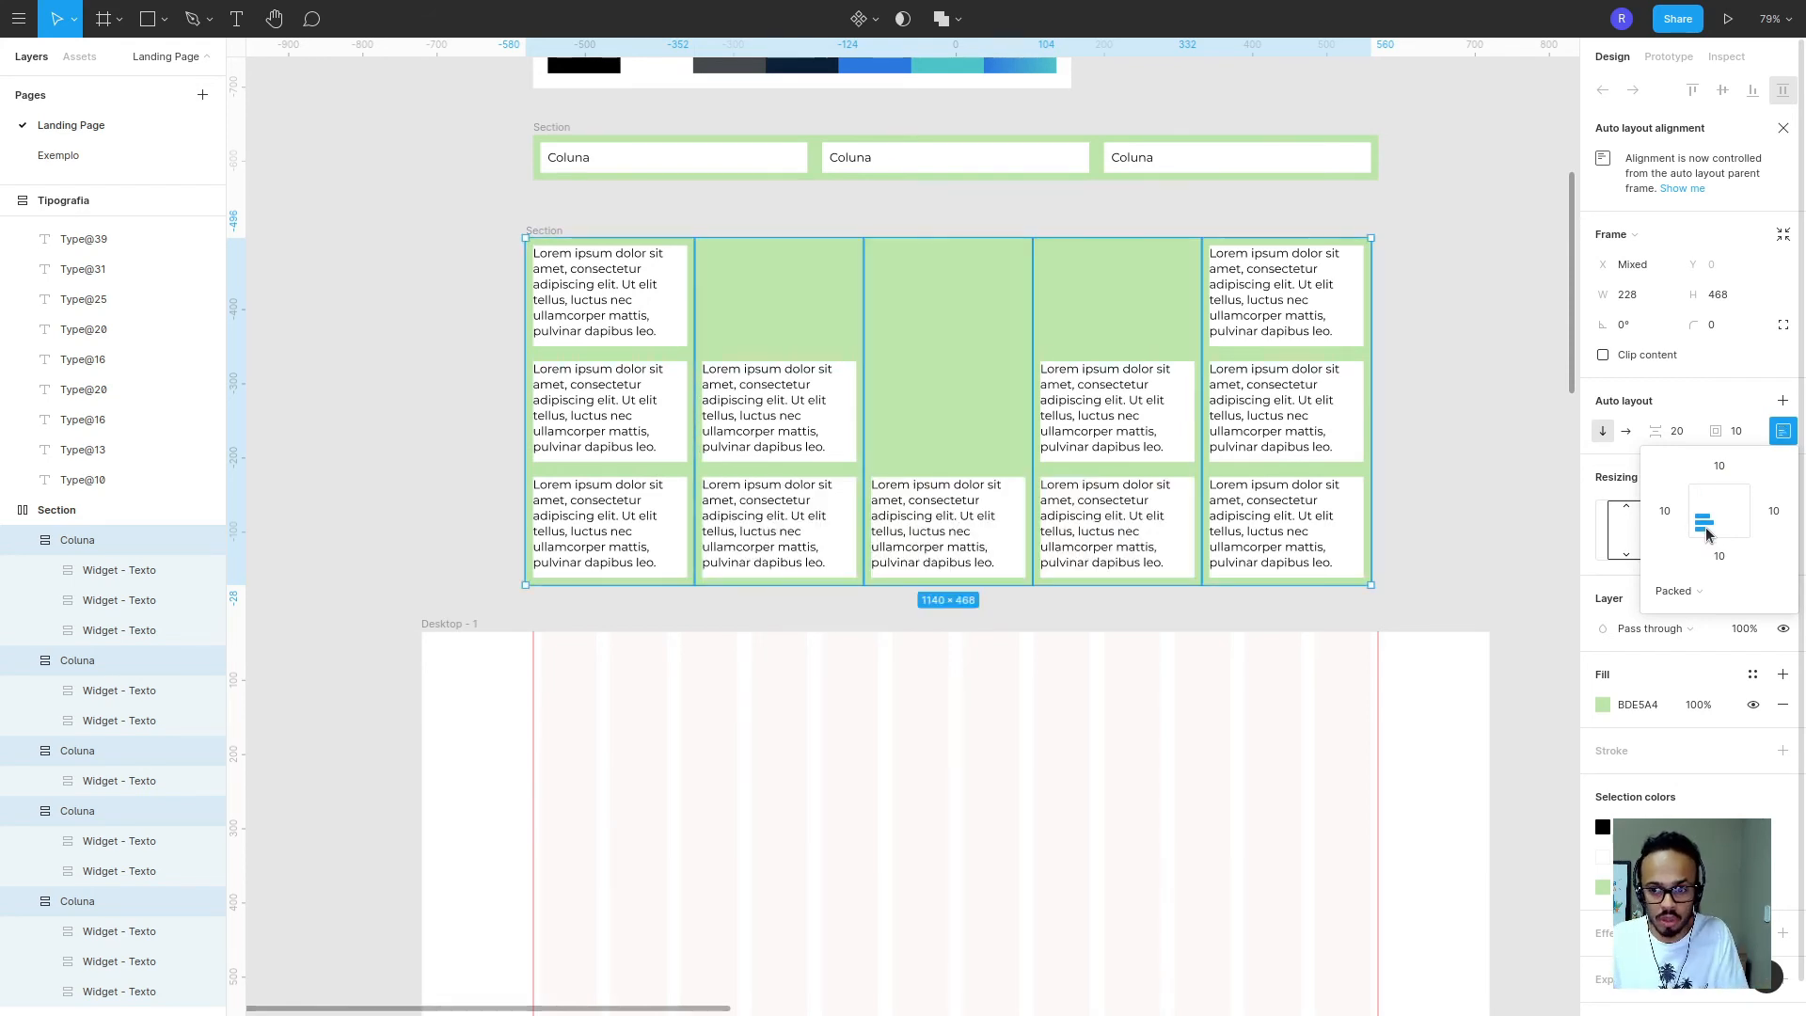
- Distribute the widgets in the five Coluna frames with Space between and change their horizontal alignment
click(1690, 596)
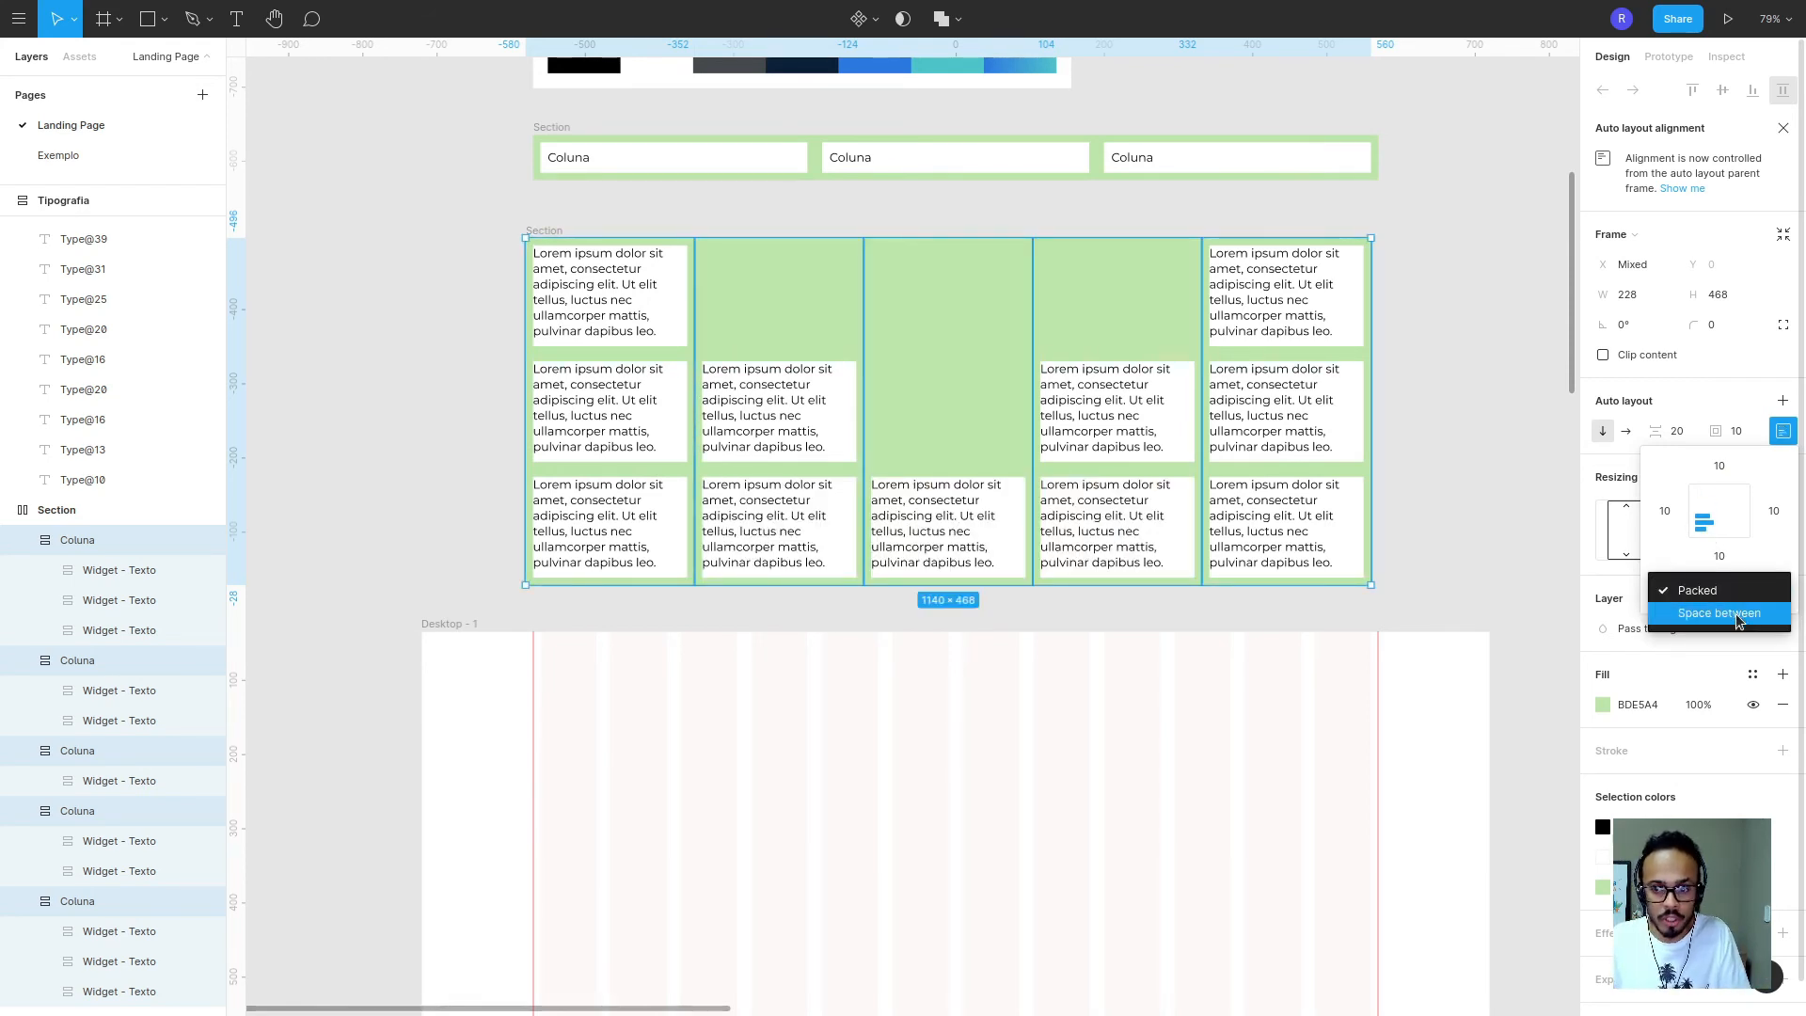
click(1738, 613)
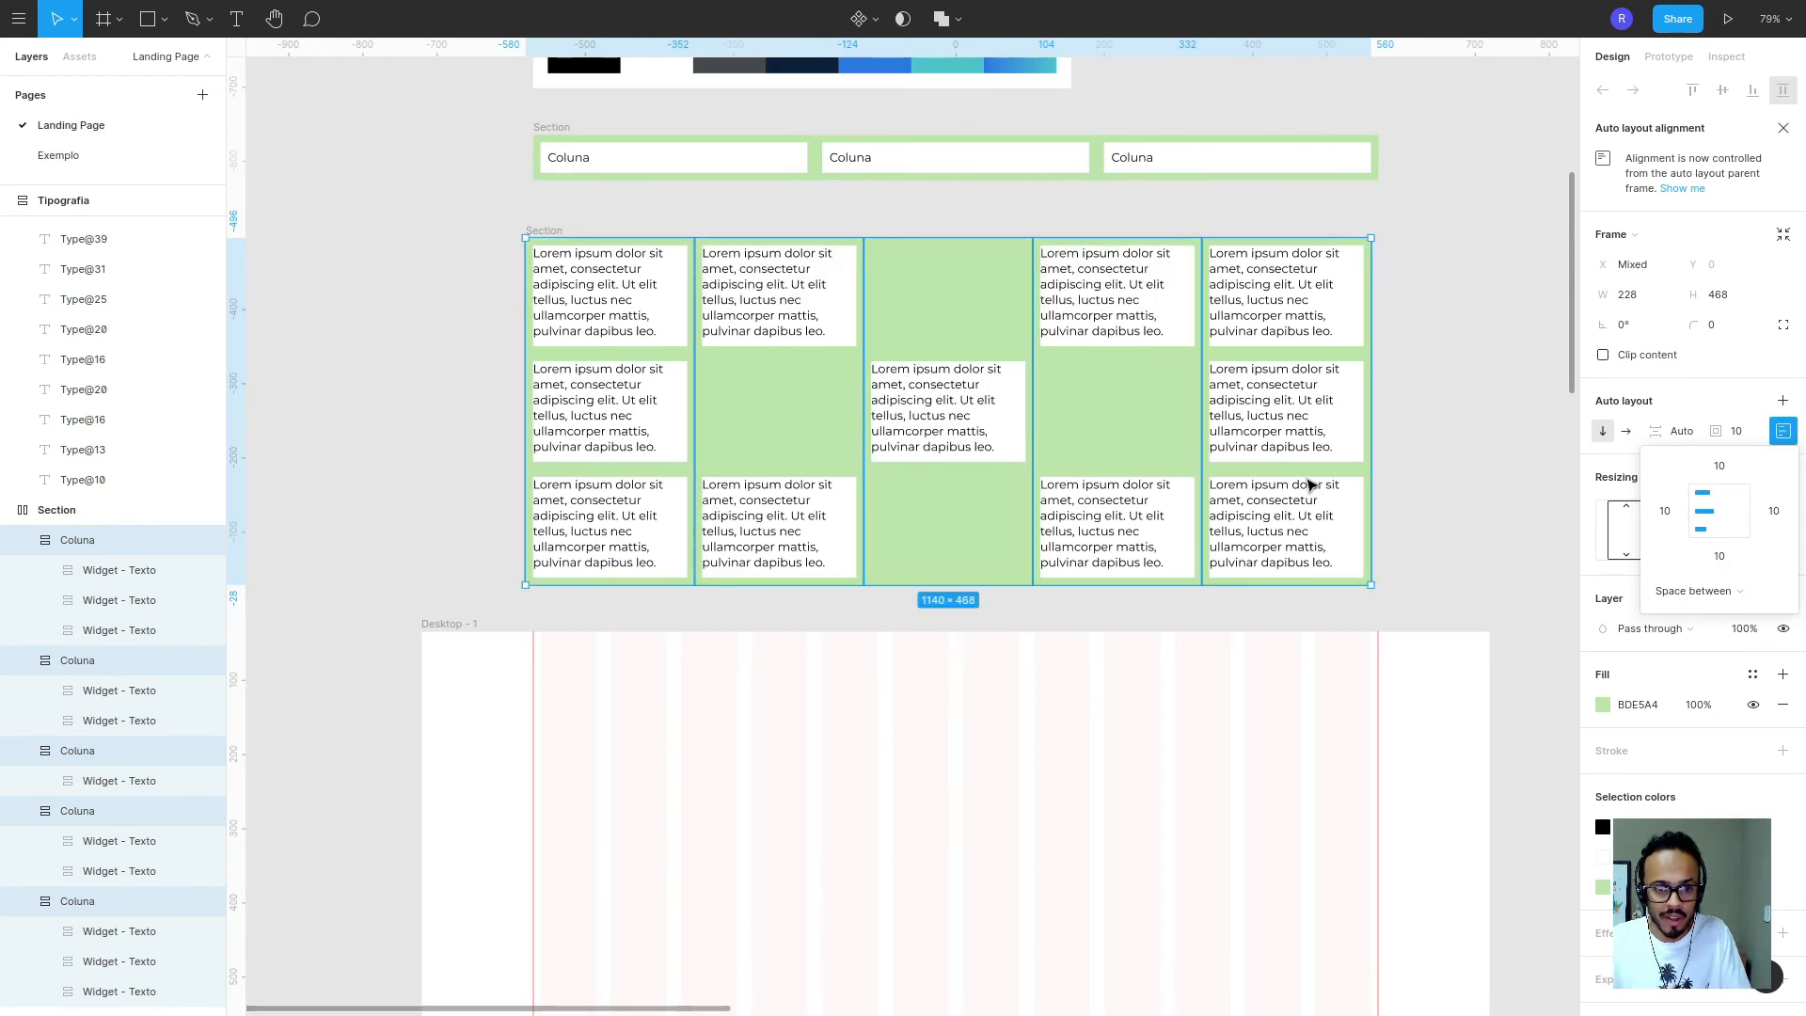
click(1719, 593)
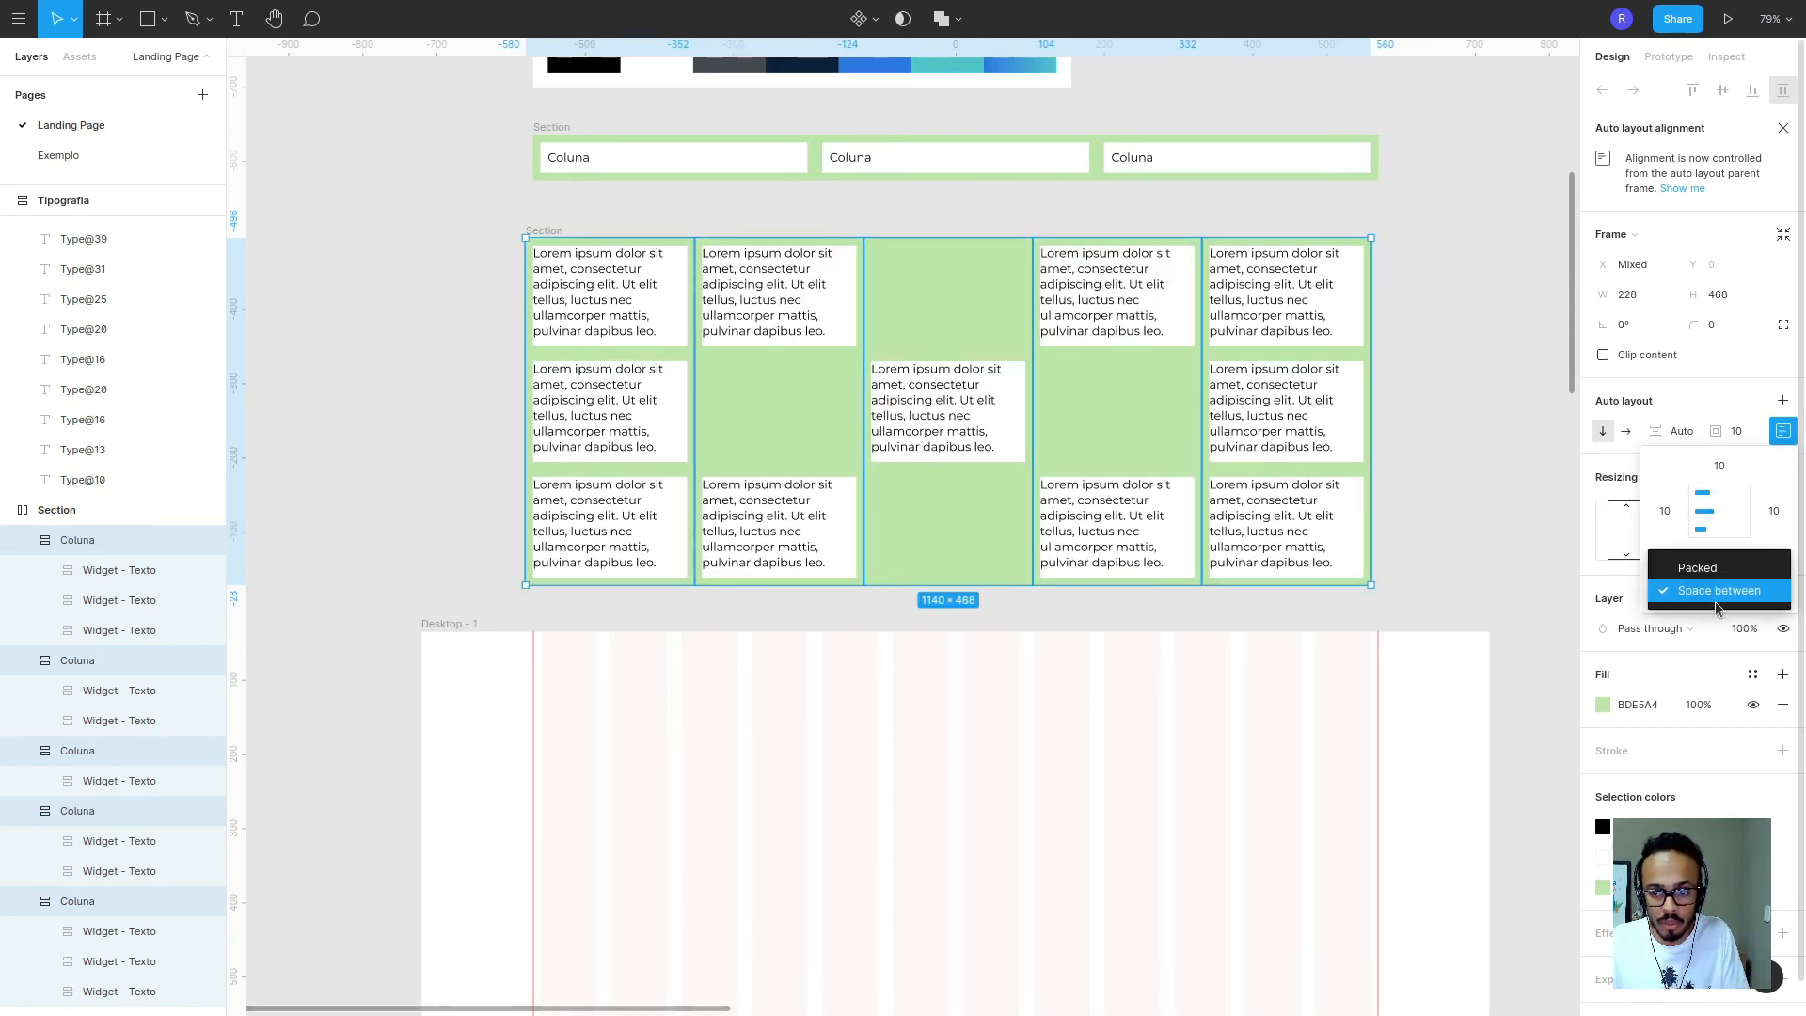
click(1724, 598)
click(1719, 511)
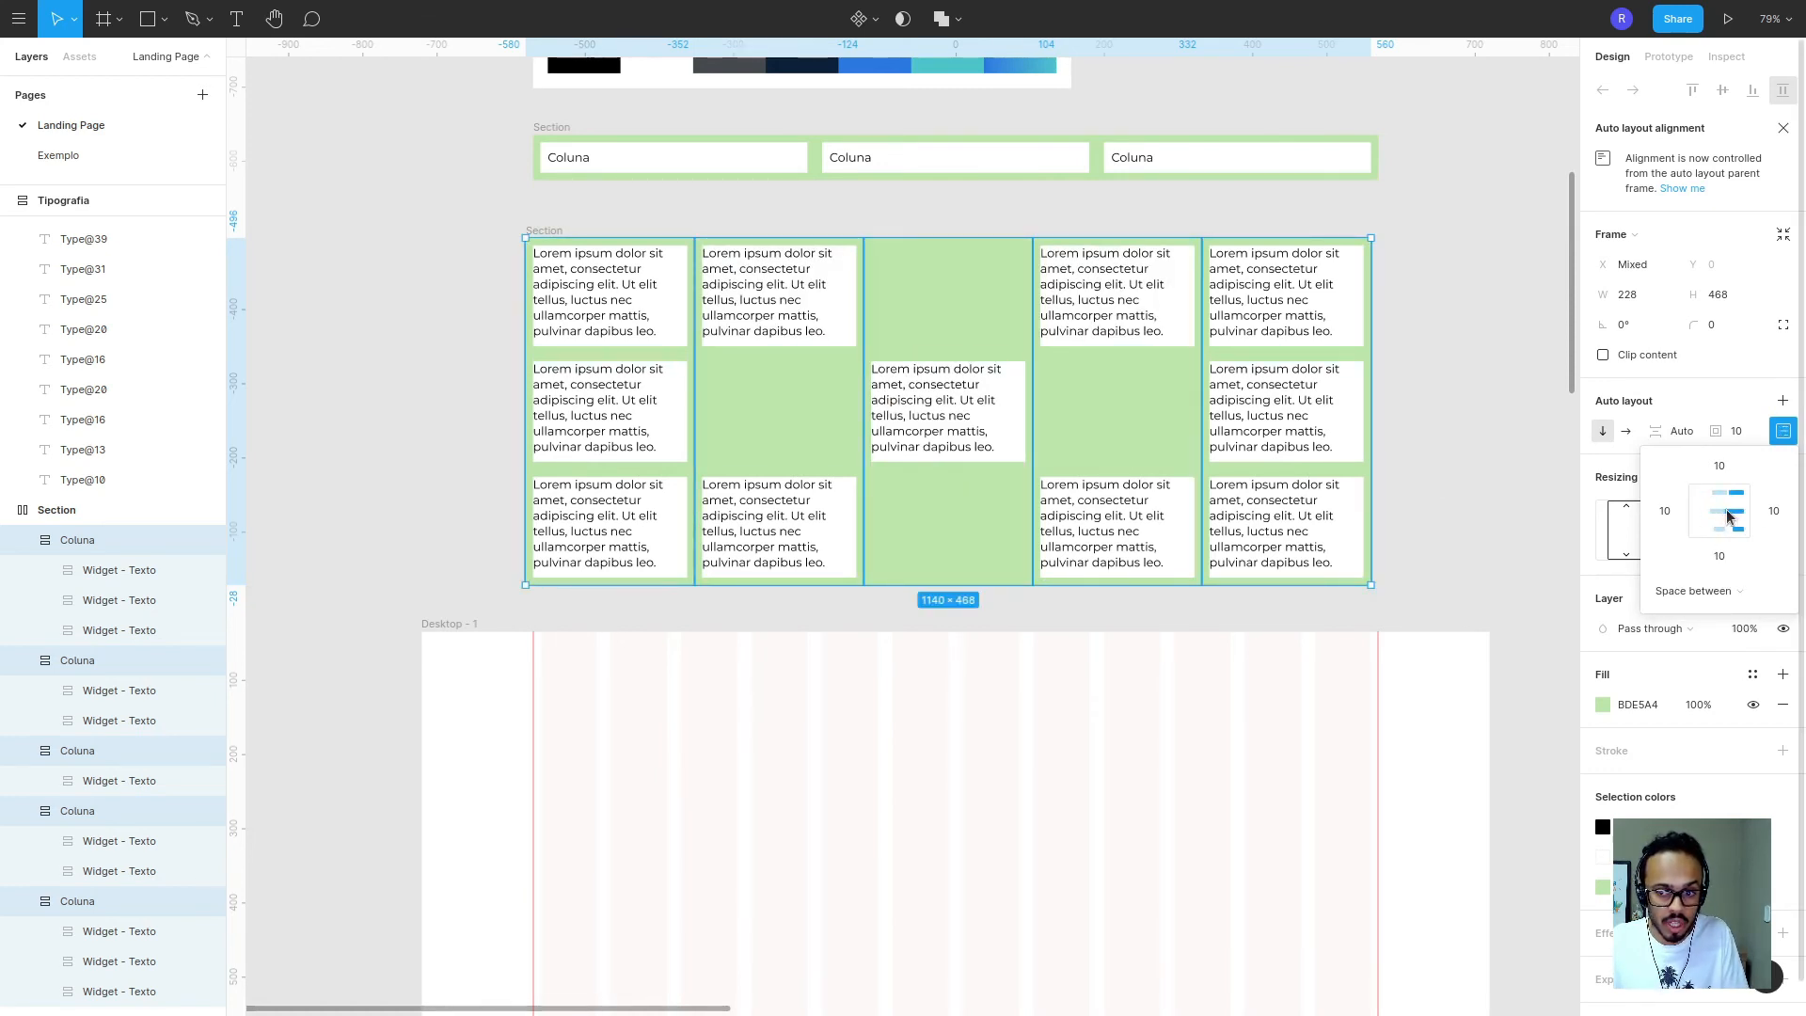
- Left-align the widgets in the five Coluna frames and replace the Space between distribution with packed spacing
click(1705, 512)
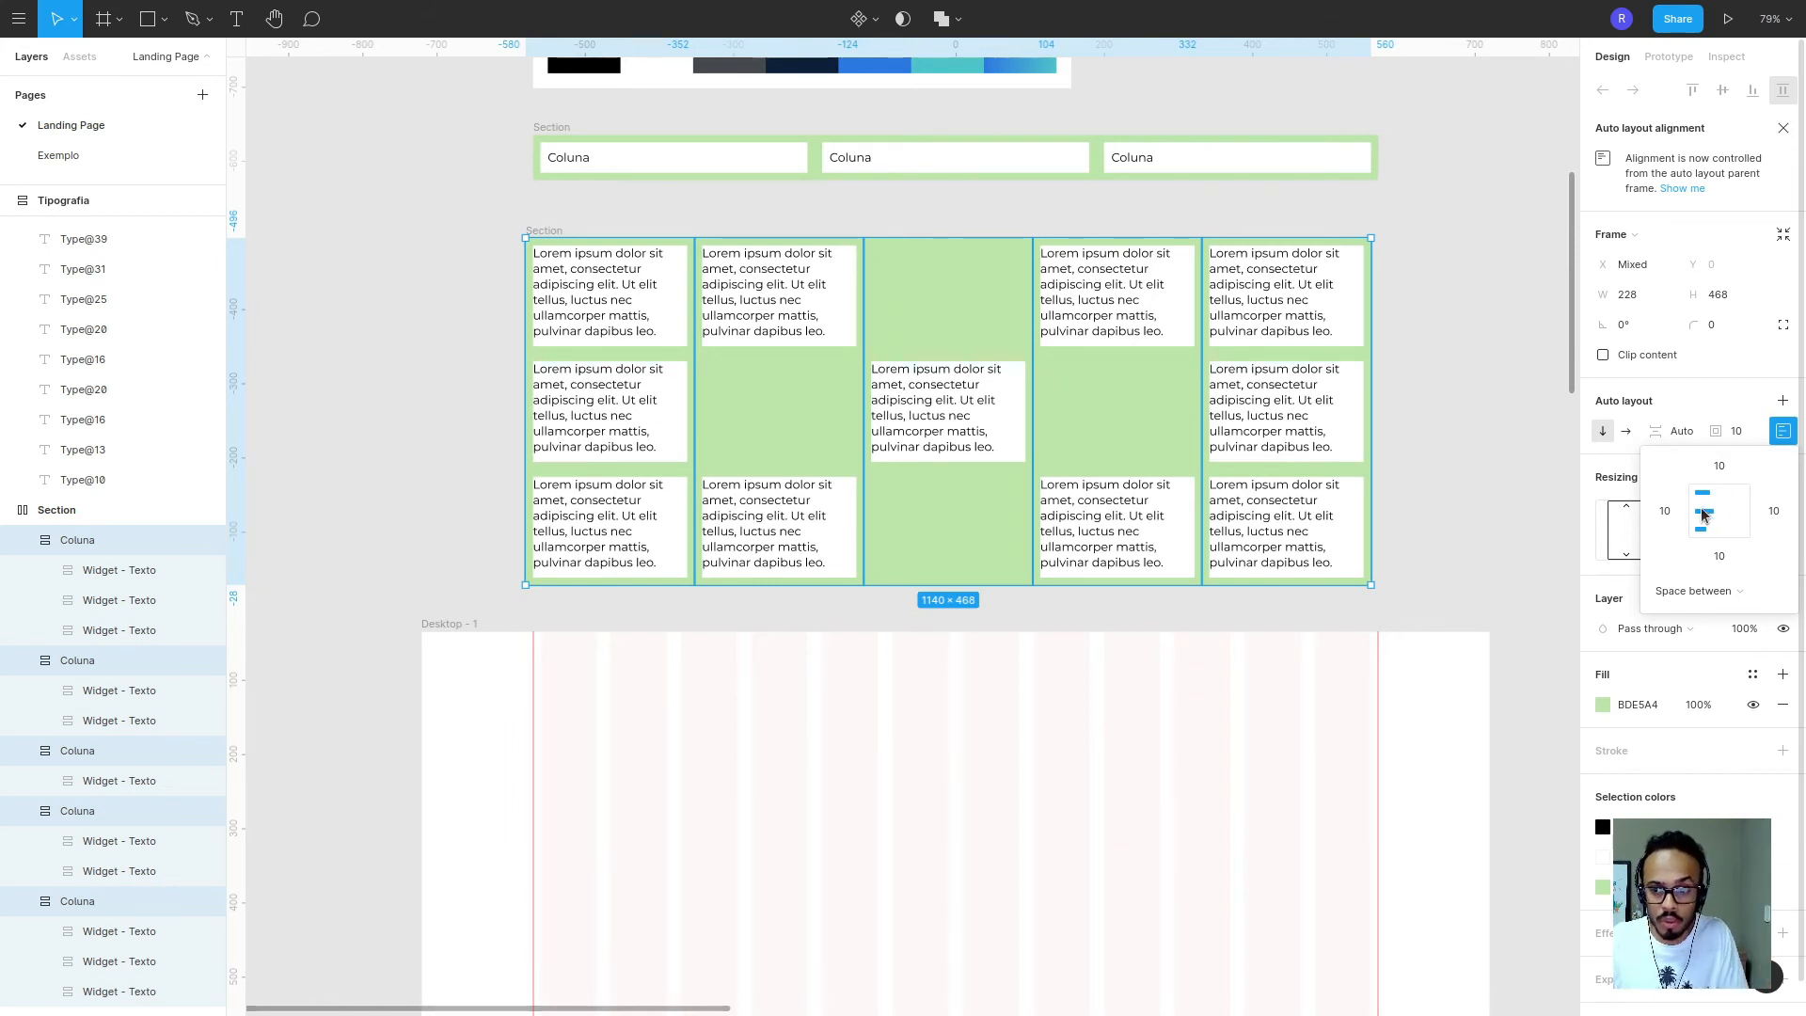
click(1698, 590)
click(1684, 566)
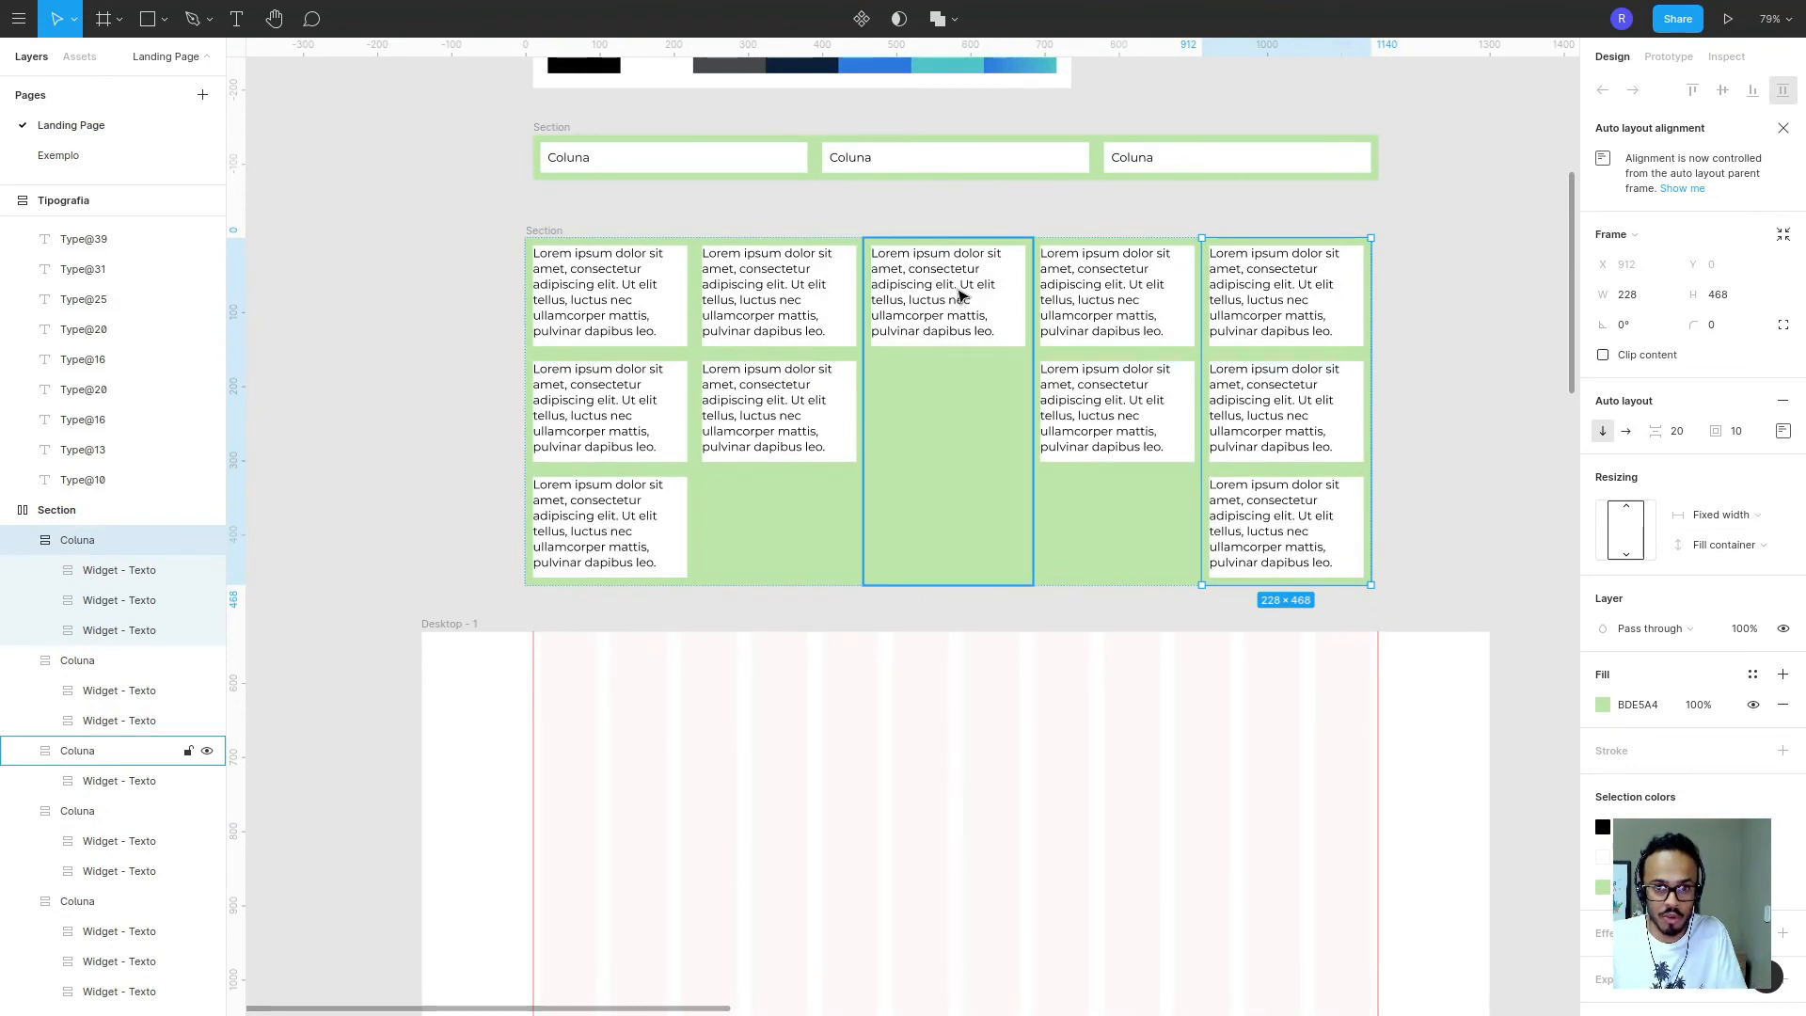
- Move the five-column Section to X -570 so it lines up with the three-column Section above it
scroll(1029, 415, up, 10)
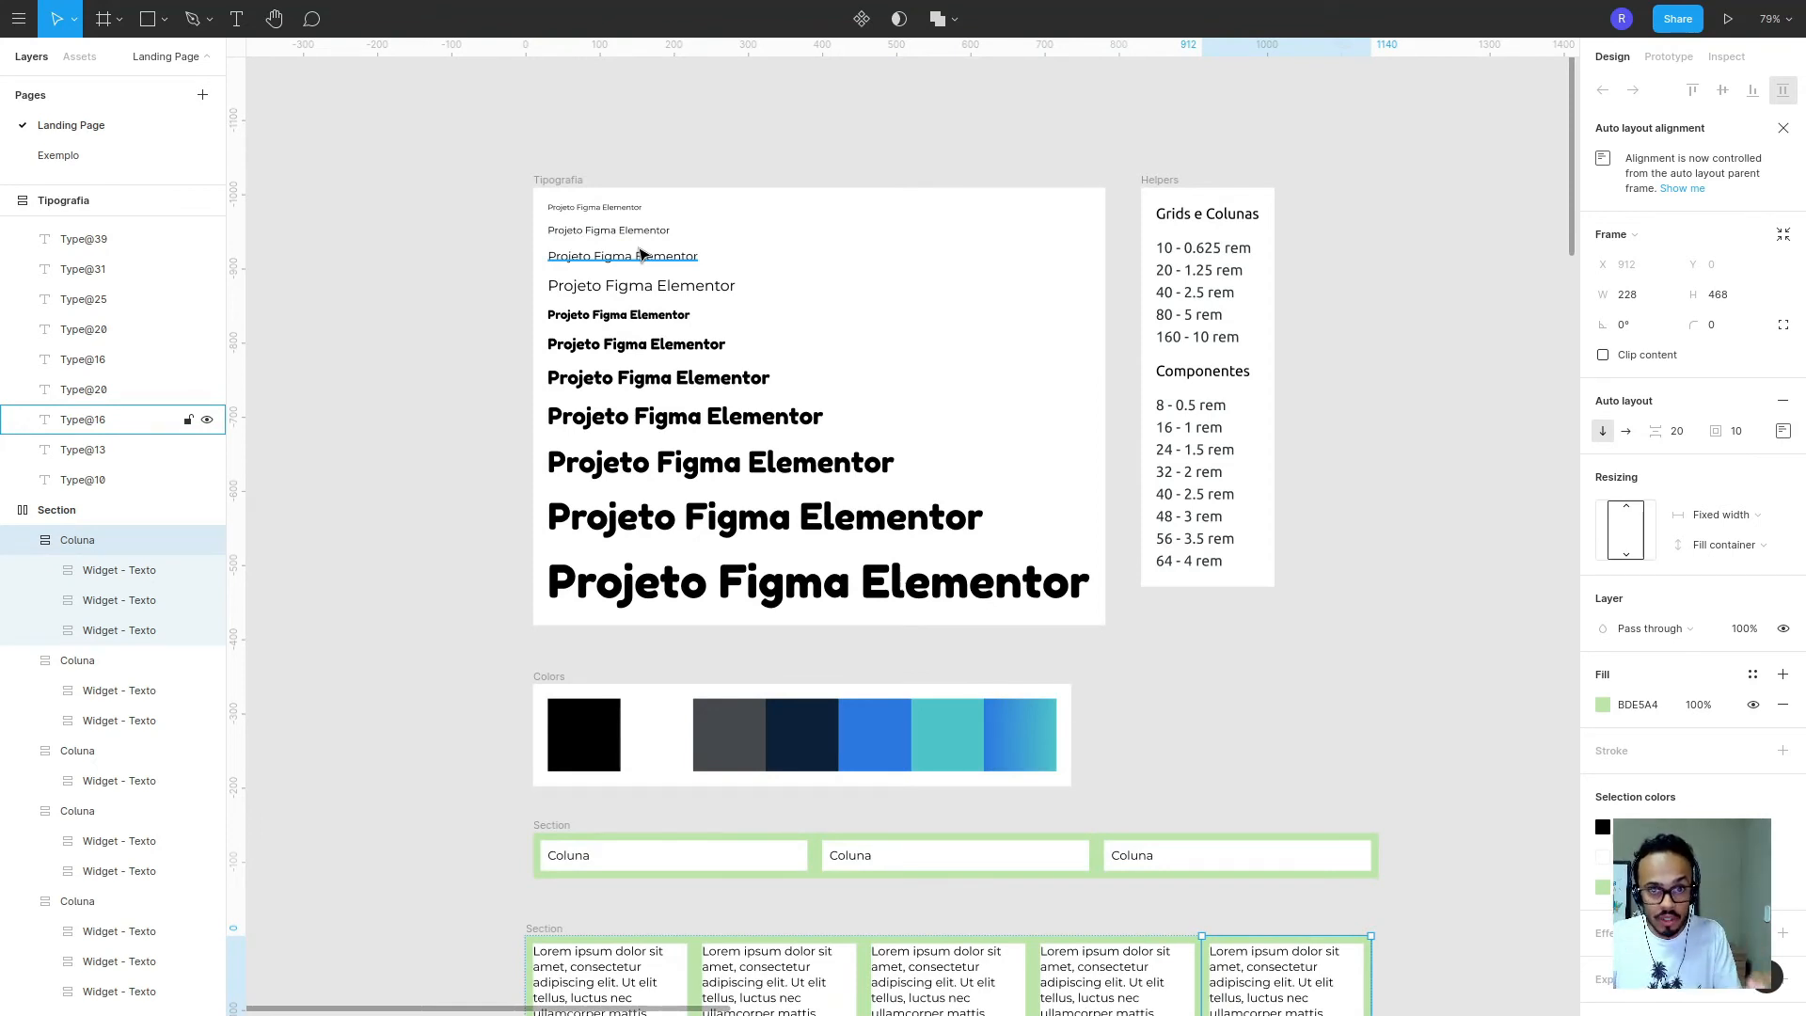
scroll(640, 256, down, 9)
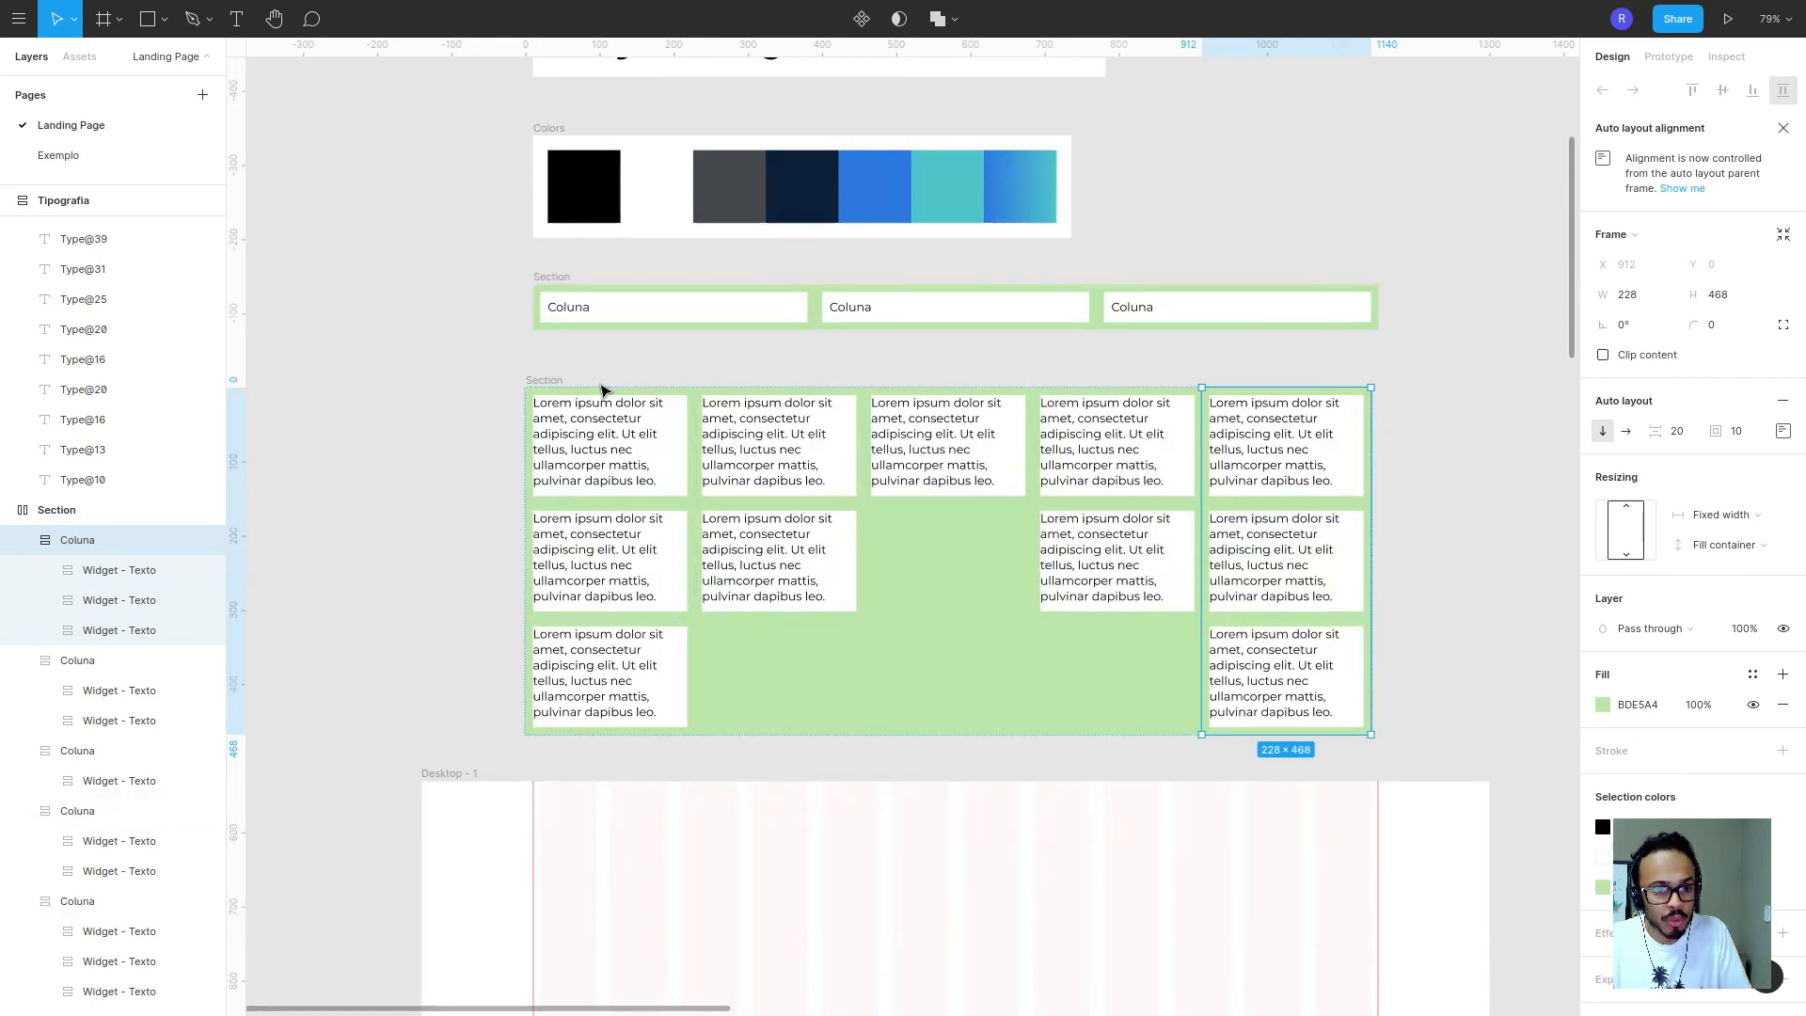
click(552, 382)
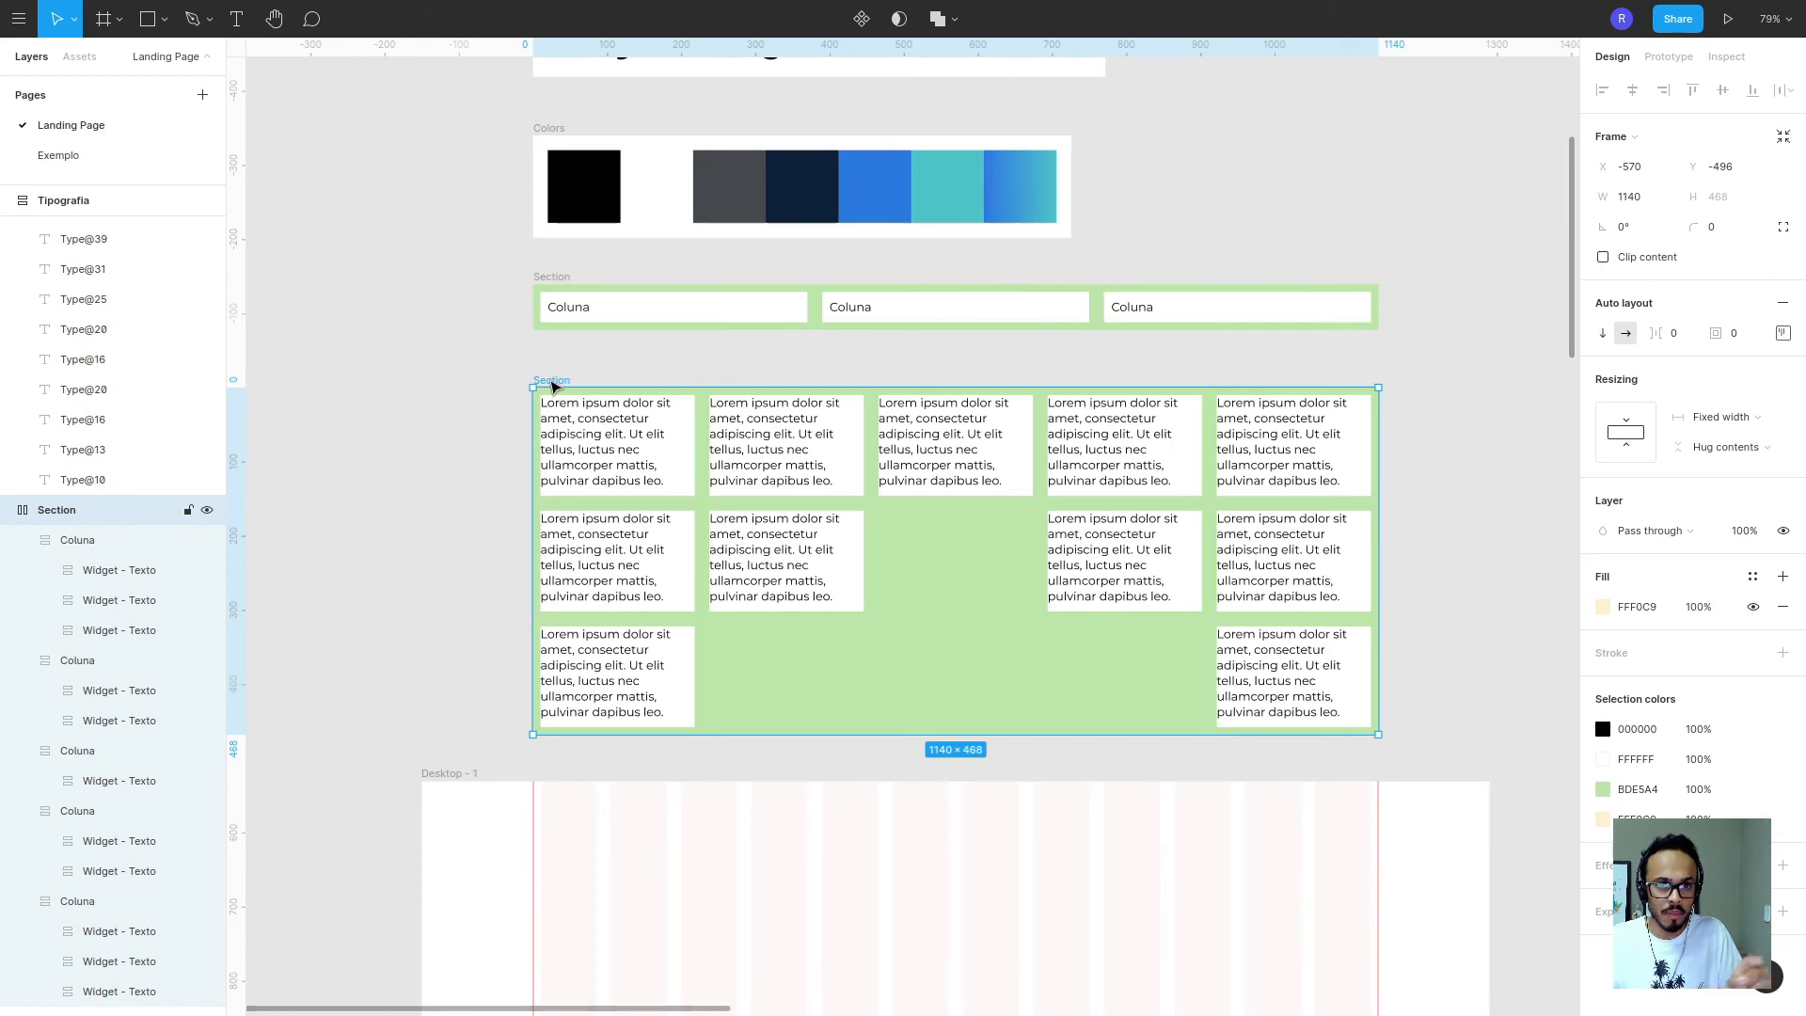
scroll(765, 624, up, 6)
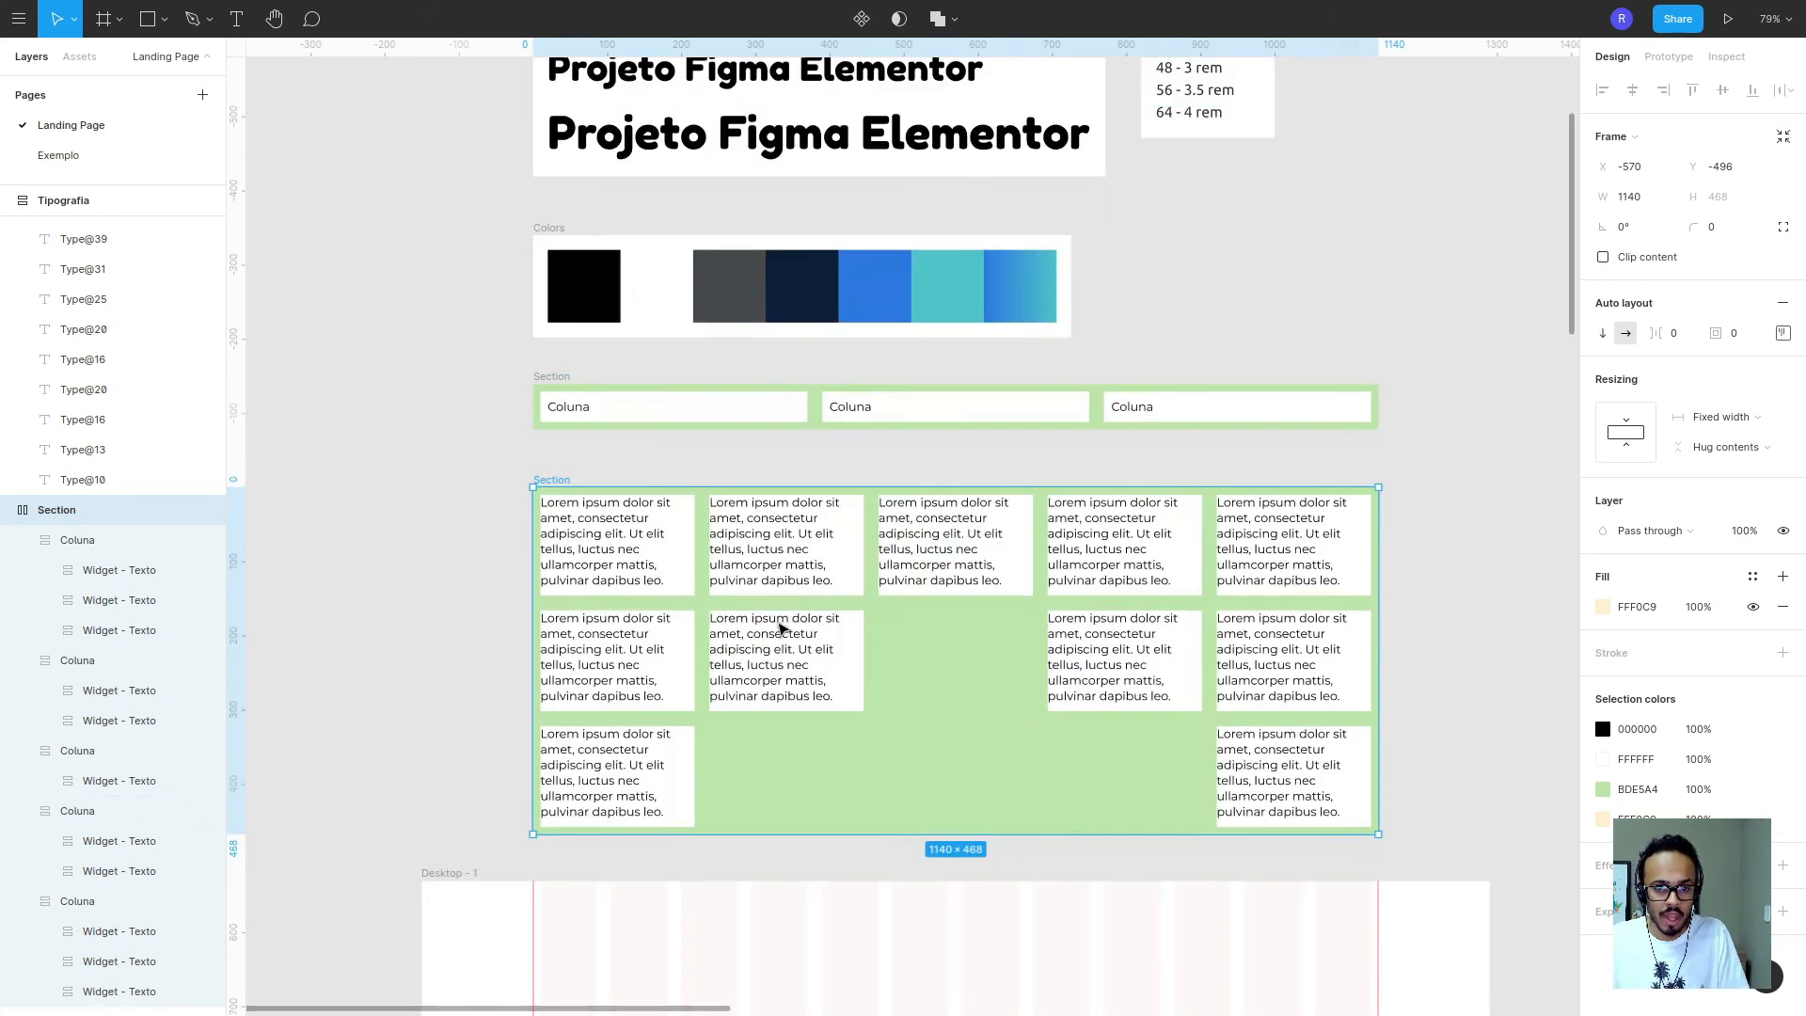
scroll(790, 632, down, 2)
scroll(790, 632, up, 2)
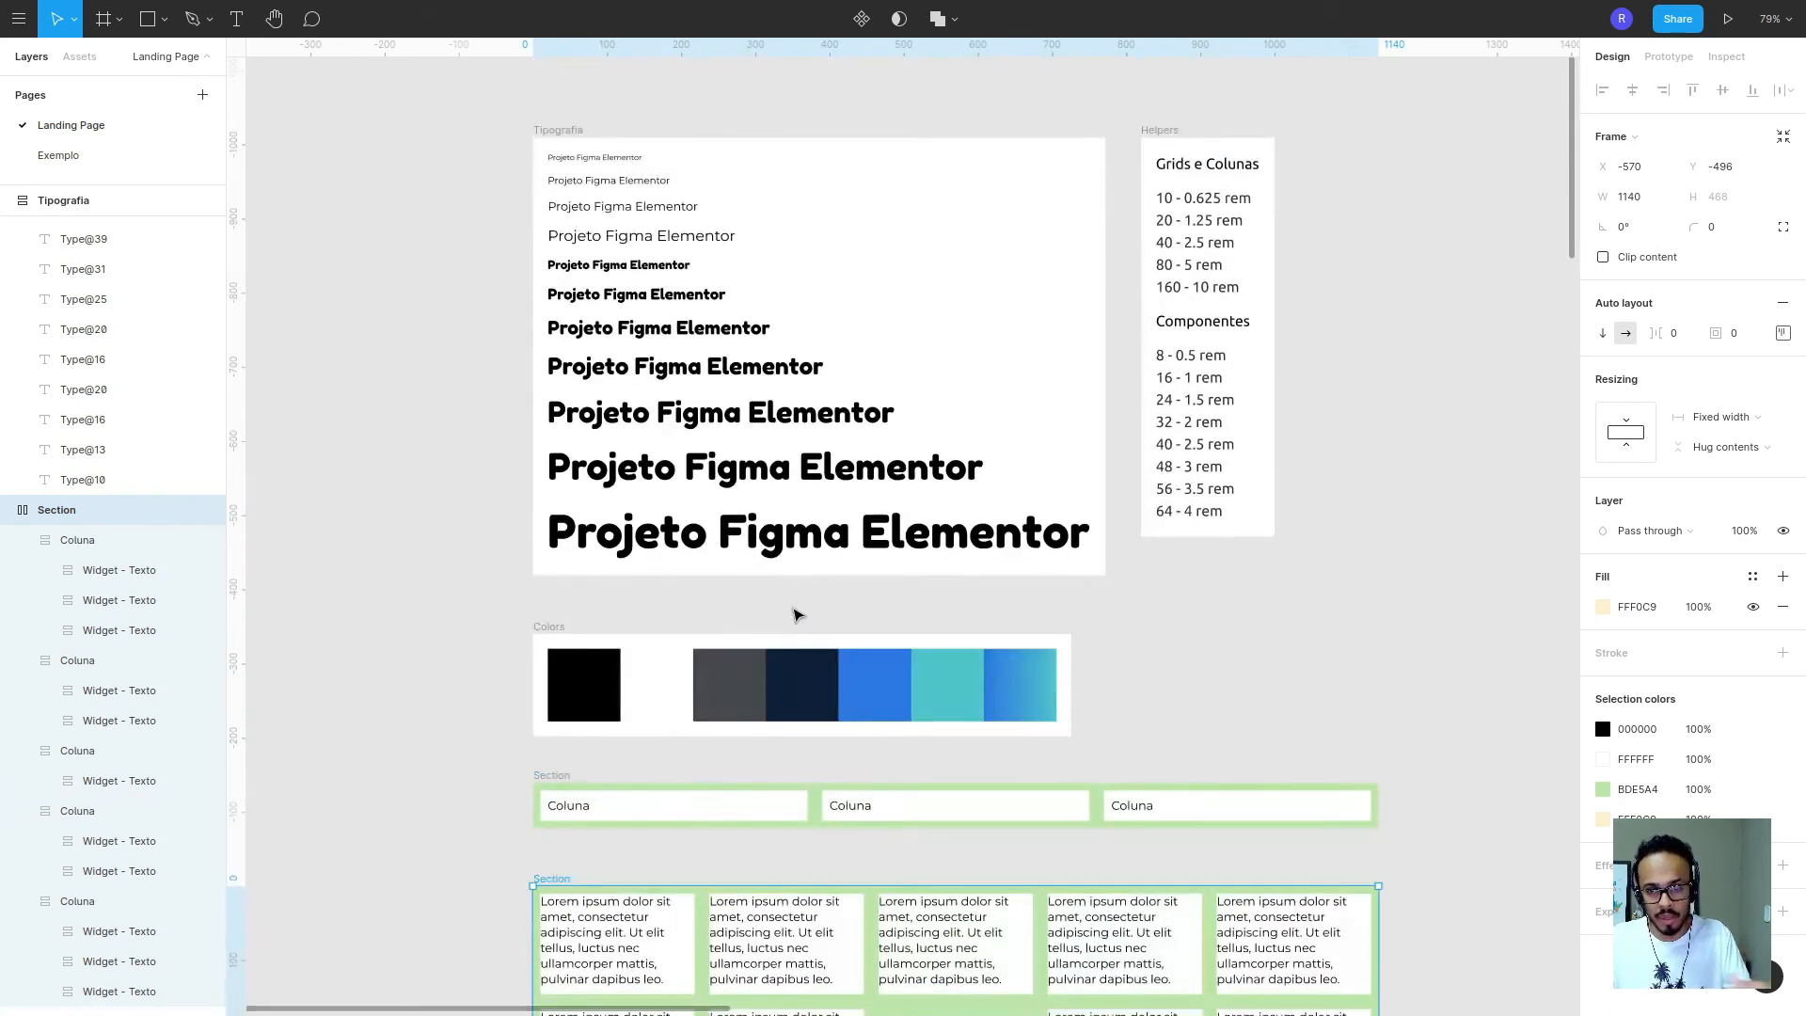
click(1429, 189)
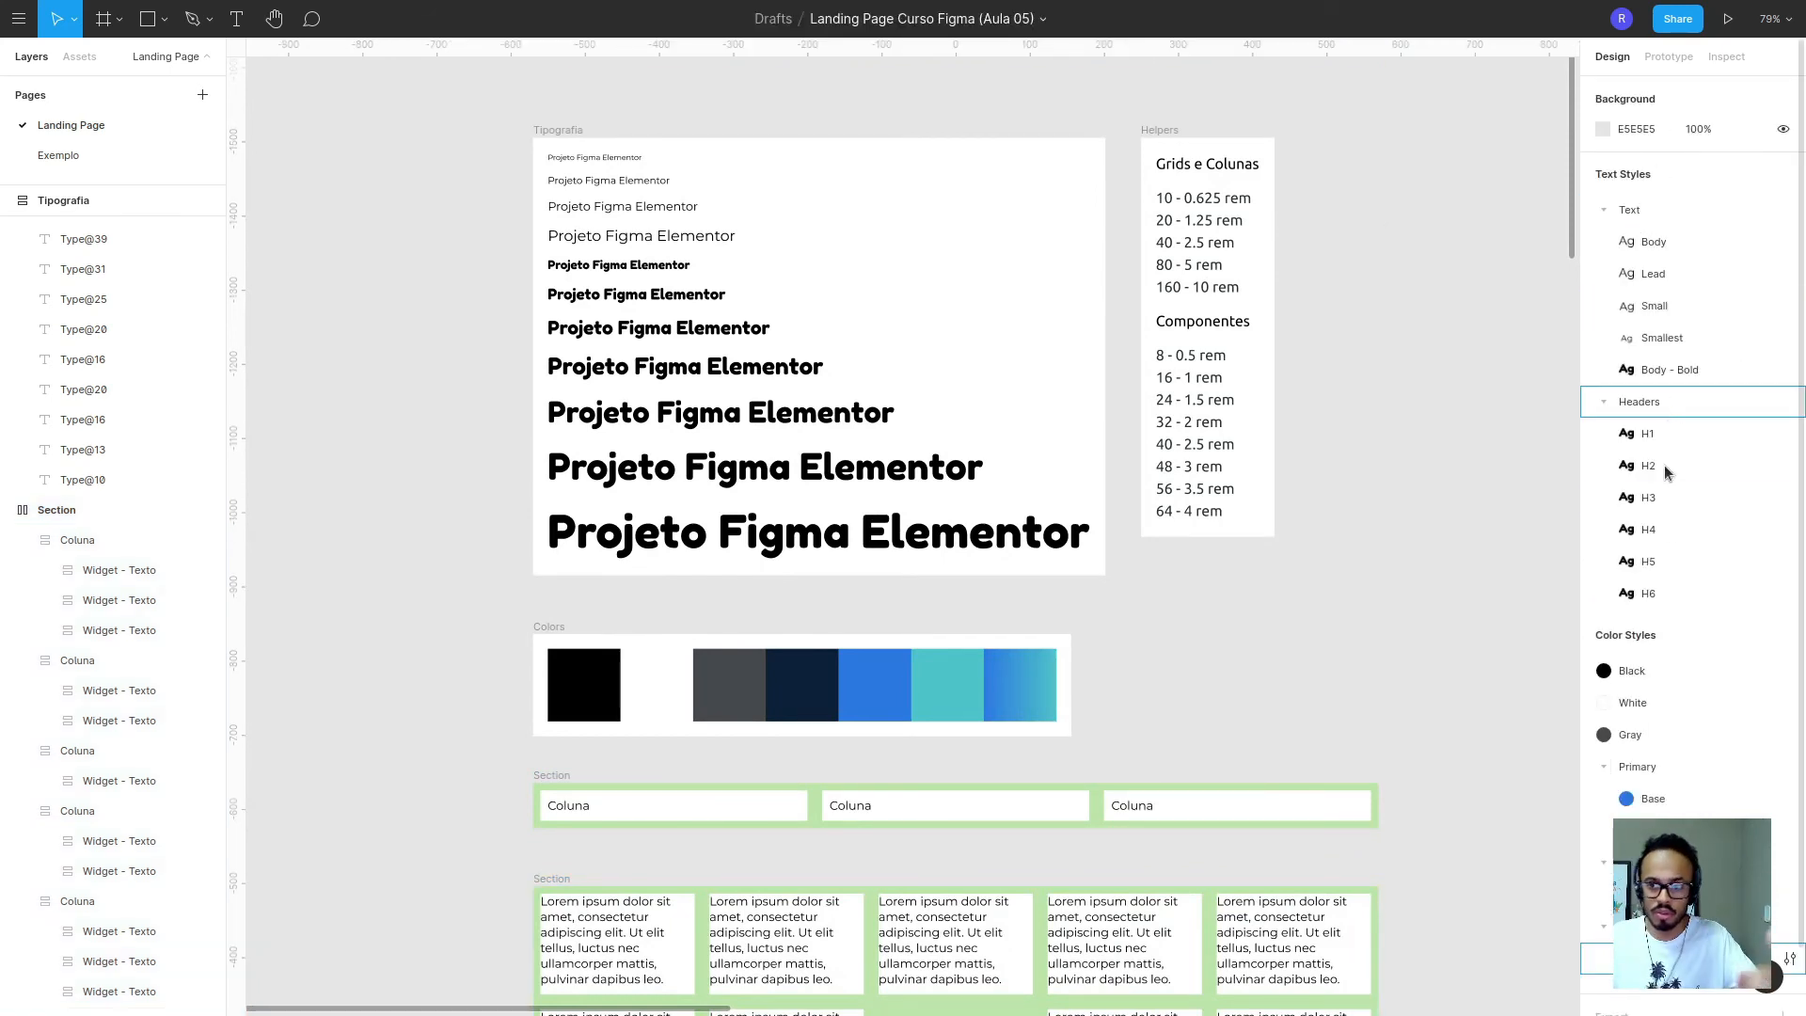
scroll(959, 492, down, 6)
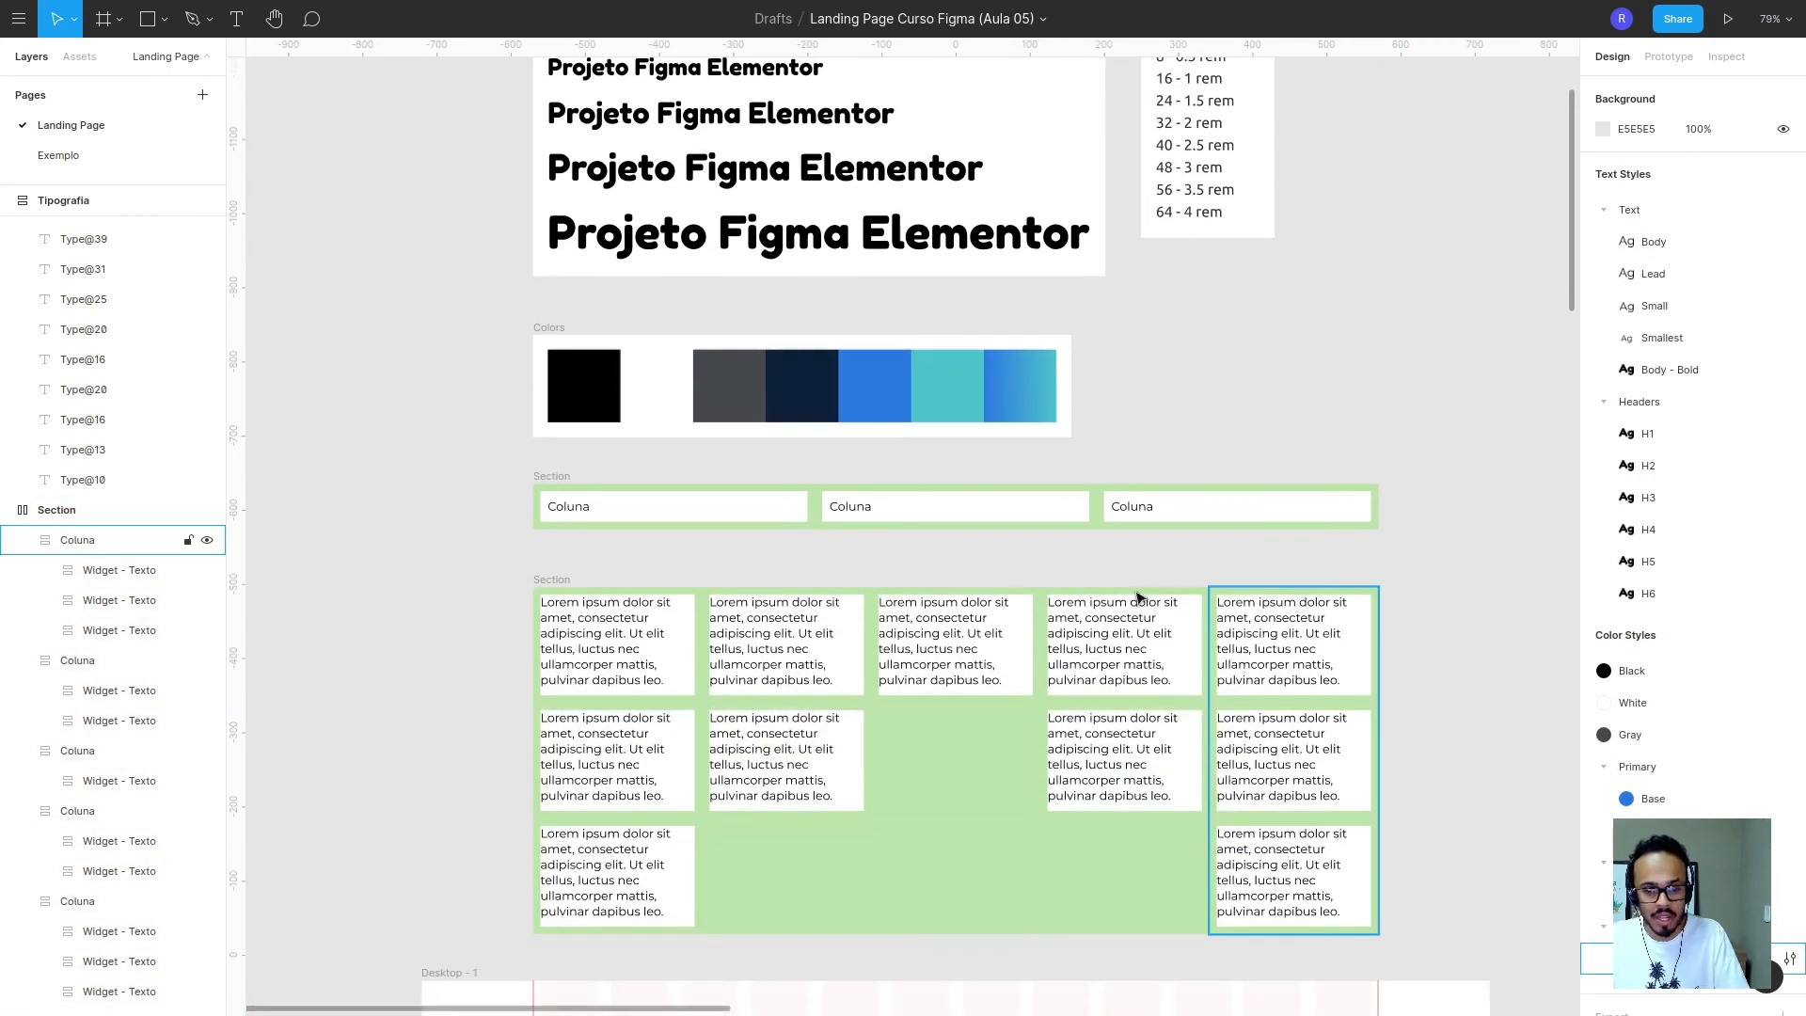
- Set the auto layout padding of all five Coluna frames in the lower Section to 20
click(537, 578)
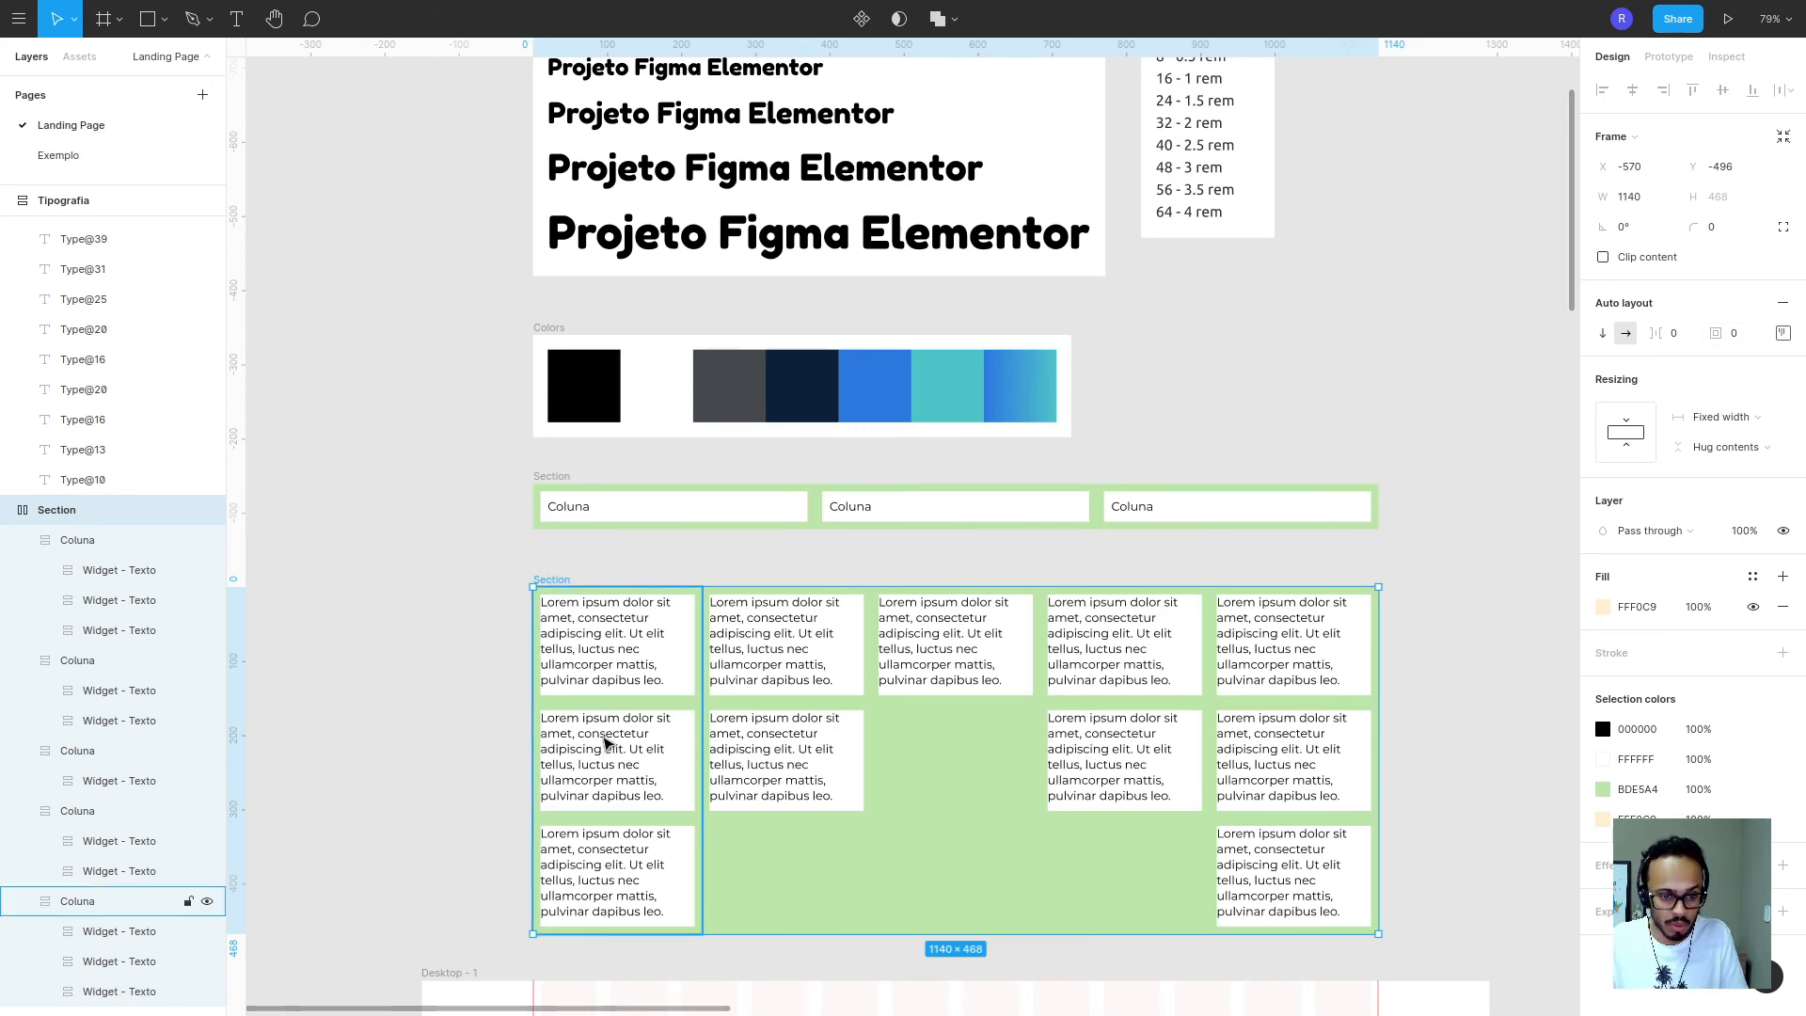
click(605, 739)
shift+click(781, 863)
shift+click(971, 838)
shift+click(1121, 846)
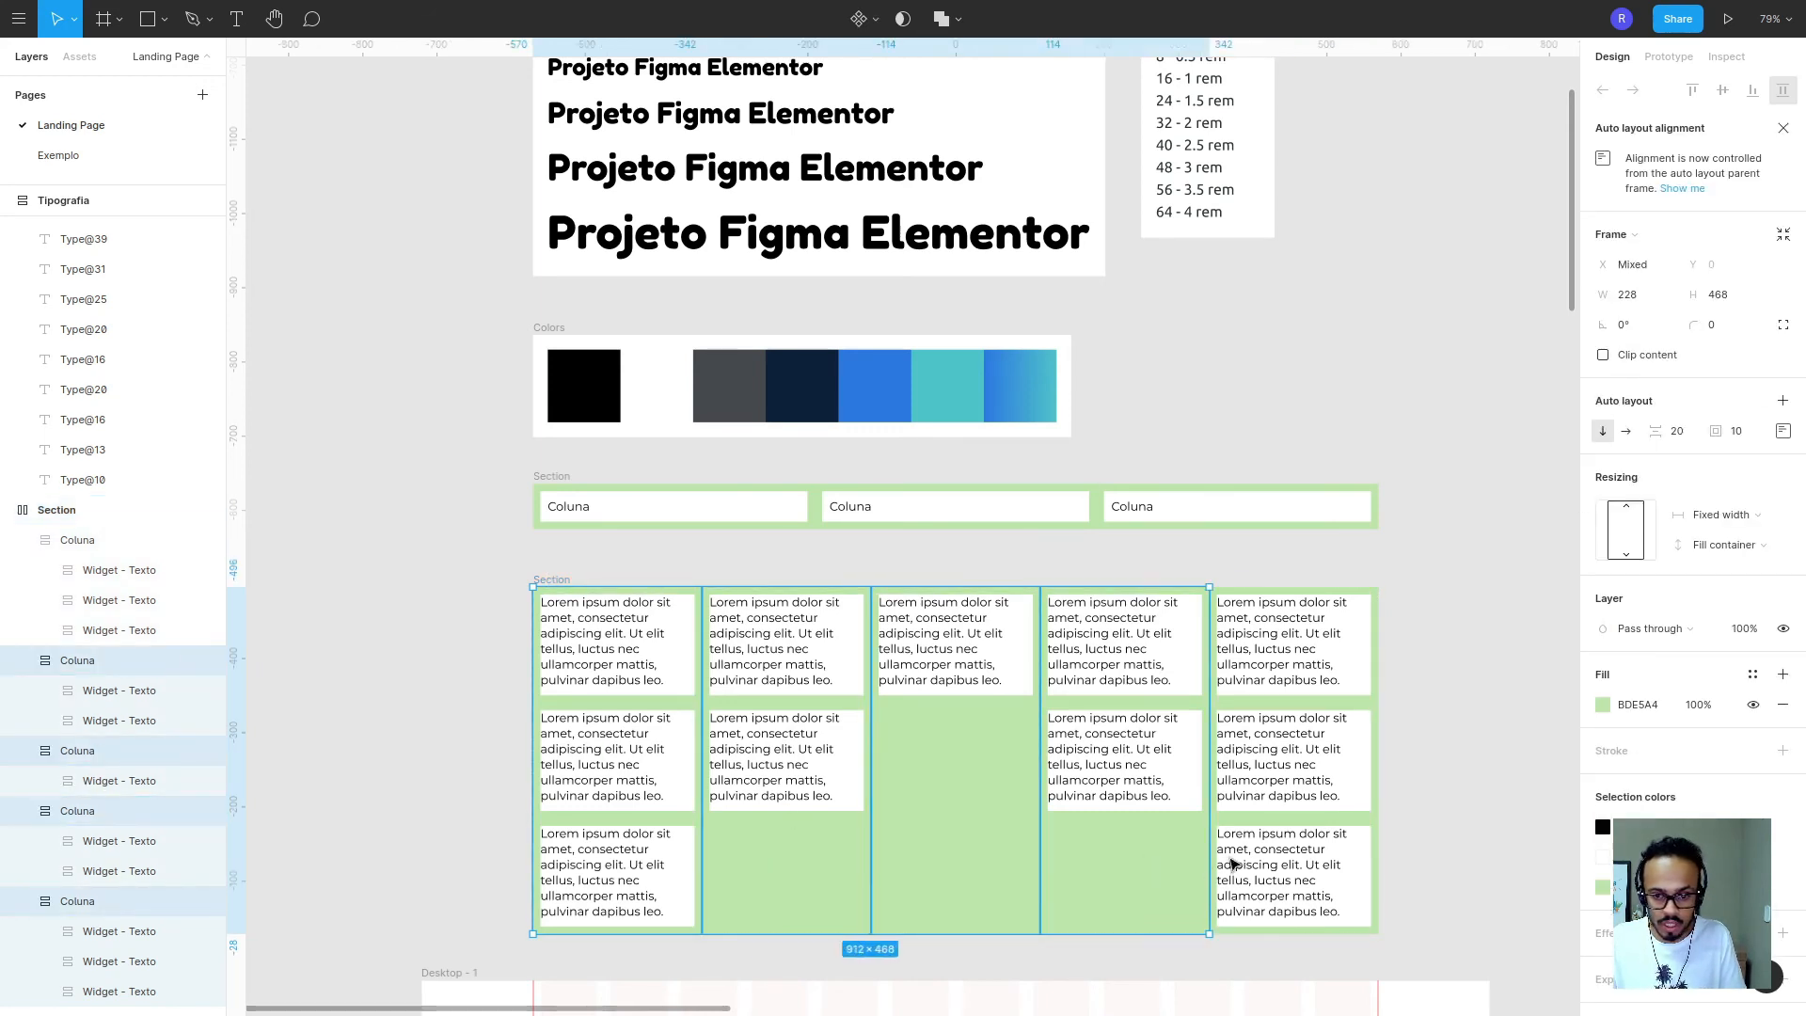
shift+click(1265, 828)
click(1747, 430)
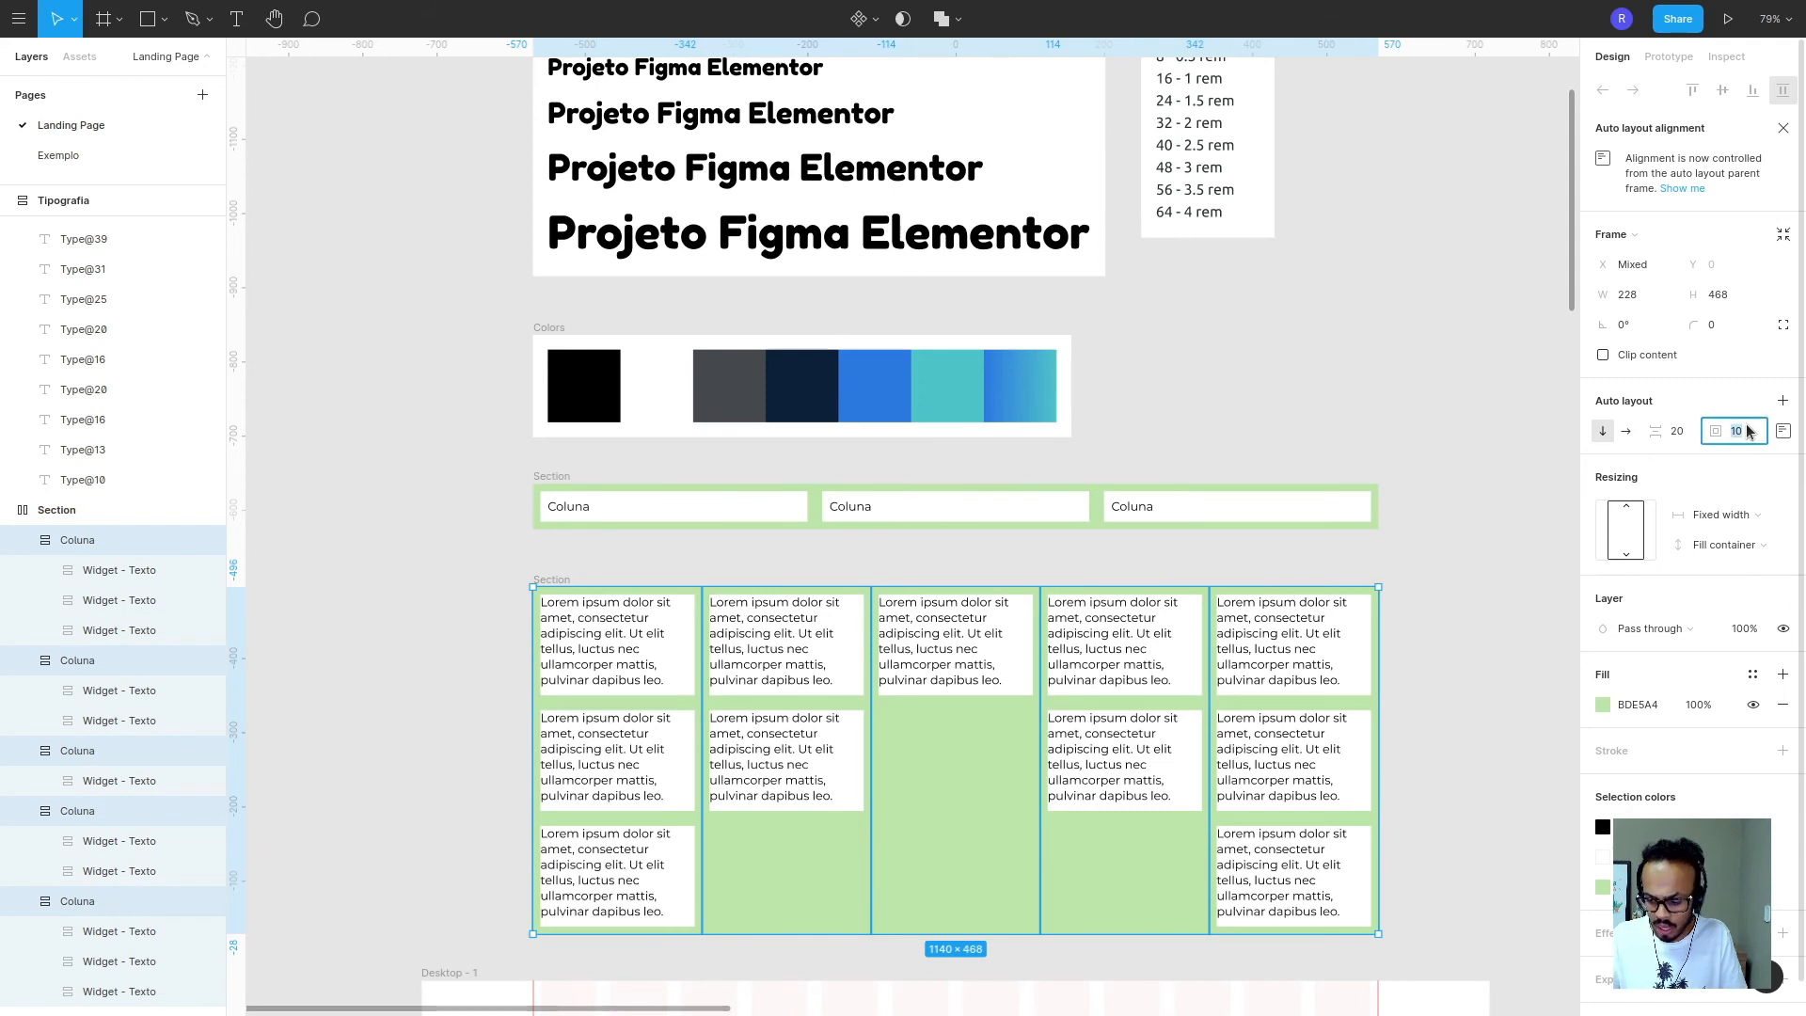
key(Return)
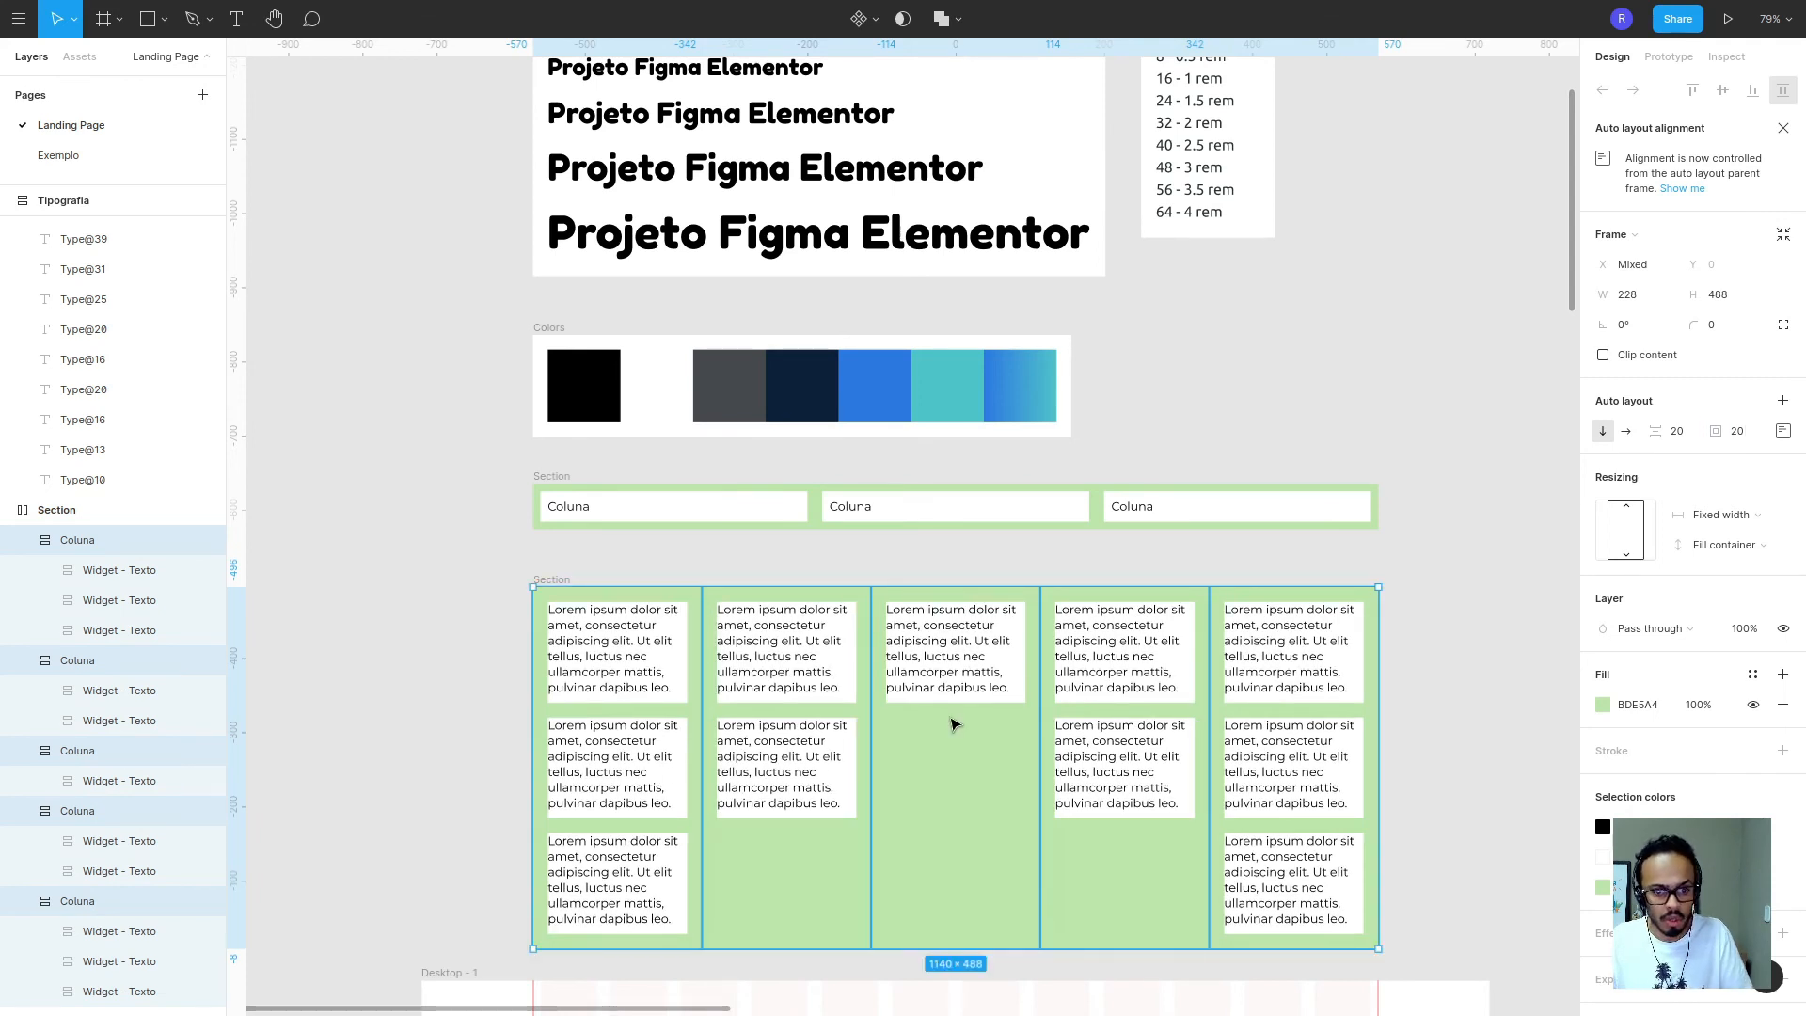
- Switch to Elementor and set the section's column spacing to Personalizar with a custom gap of 20 px
key(alt+Tab)
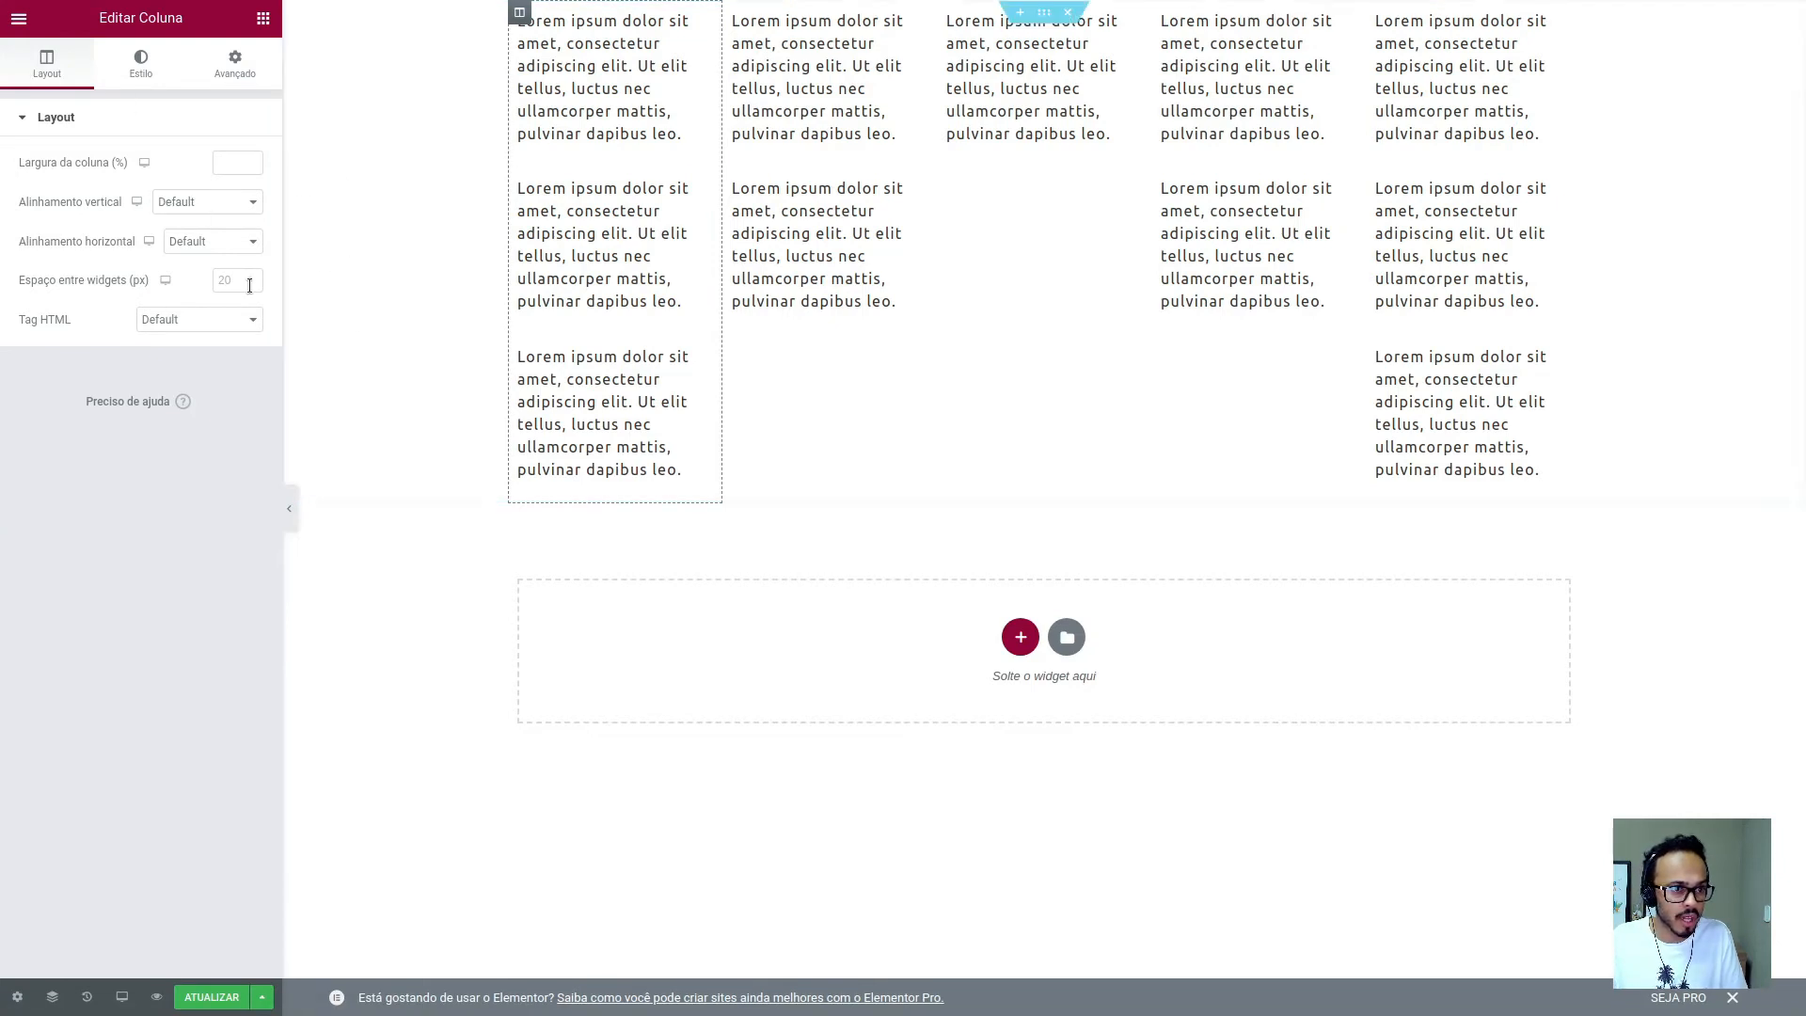
click(1042, 13)
click(235, 245)
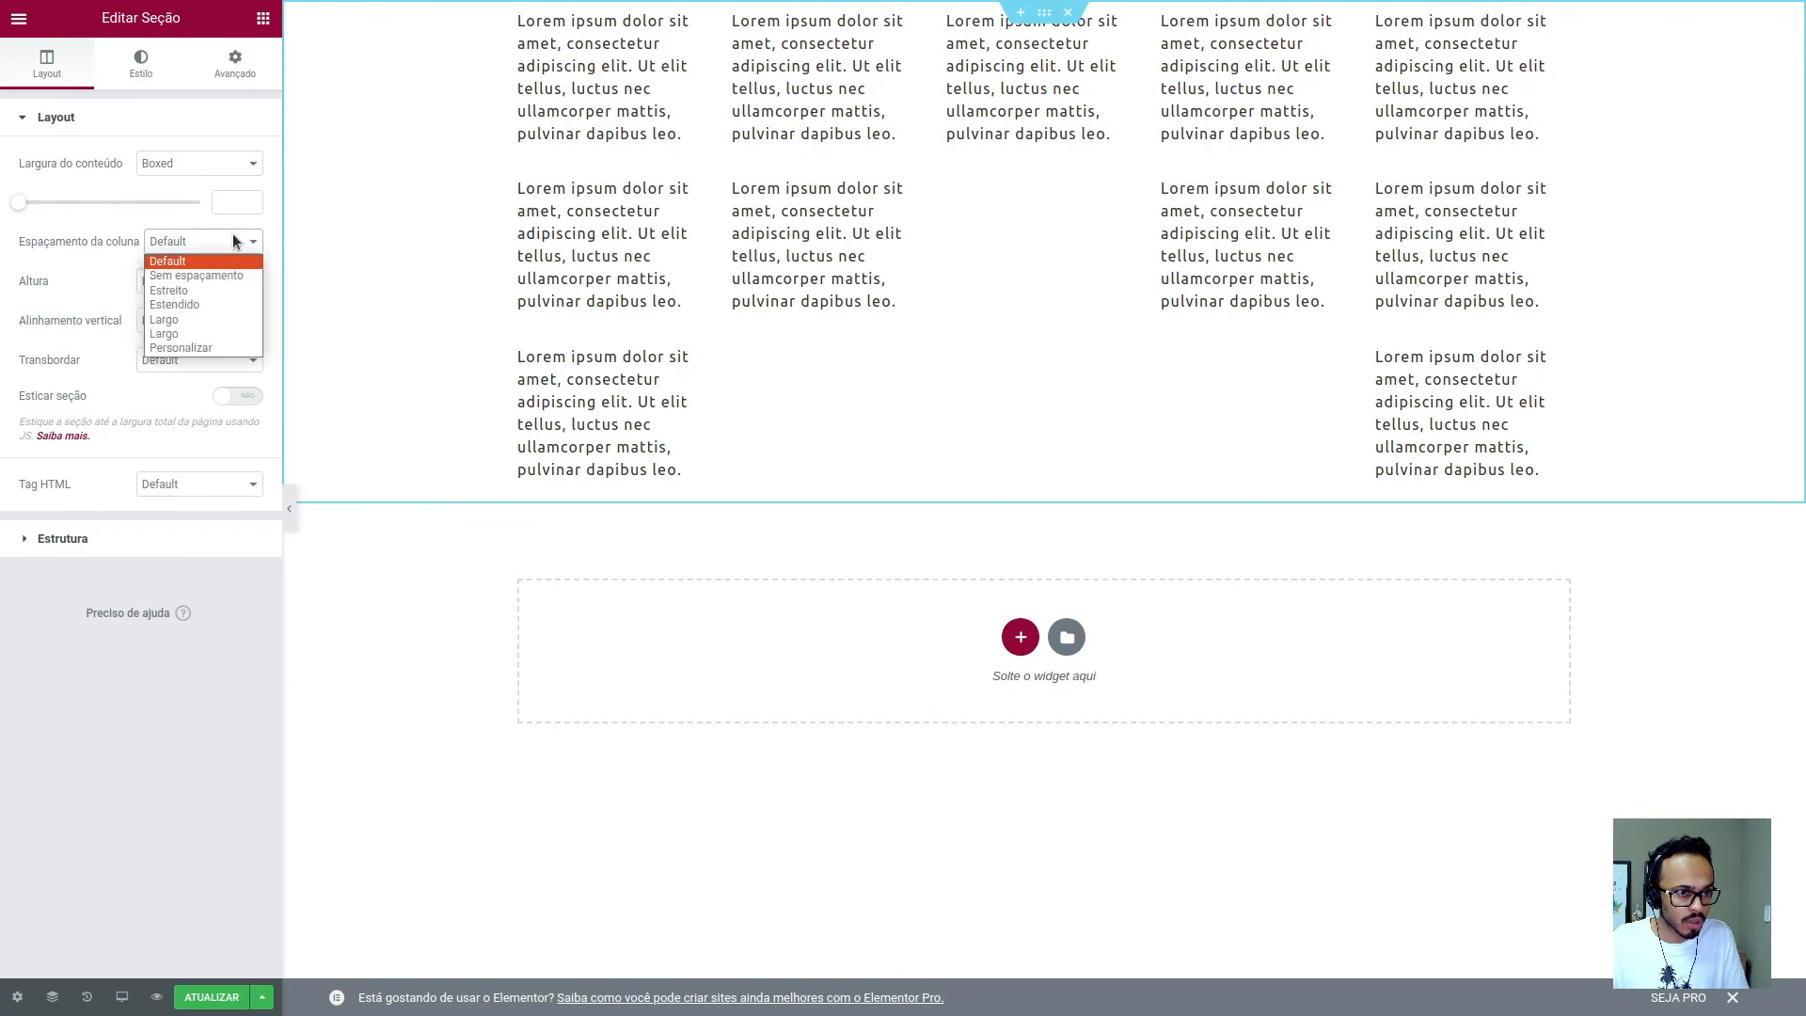
click(220, 348)
click(231, 295)
text(20)
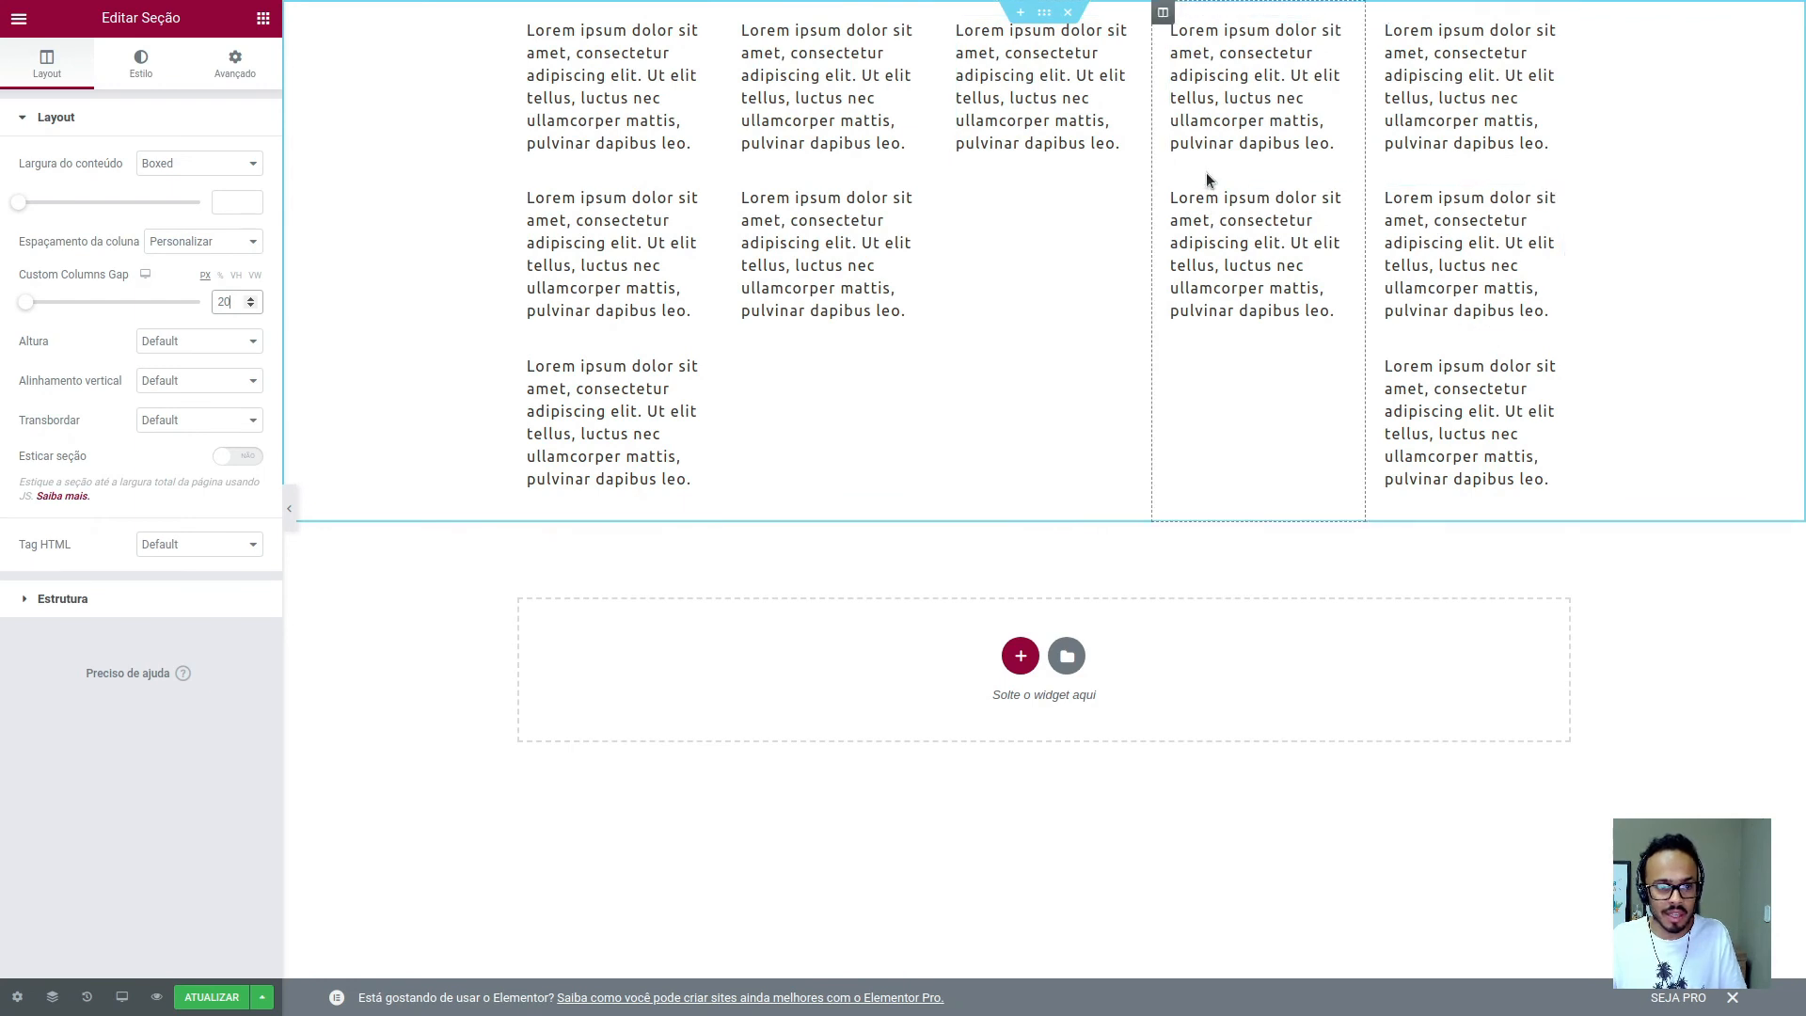
- Clear the custom columns gap and return the section's column spacing to Default
key(BackSpace)
key(BackSpace)
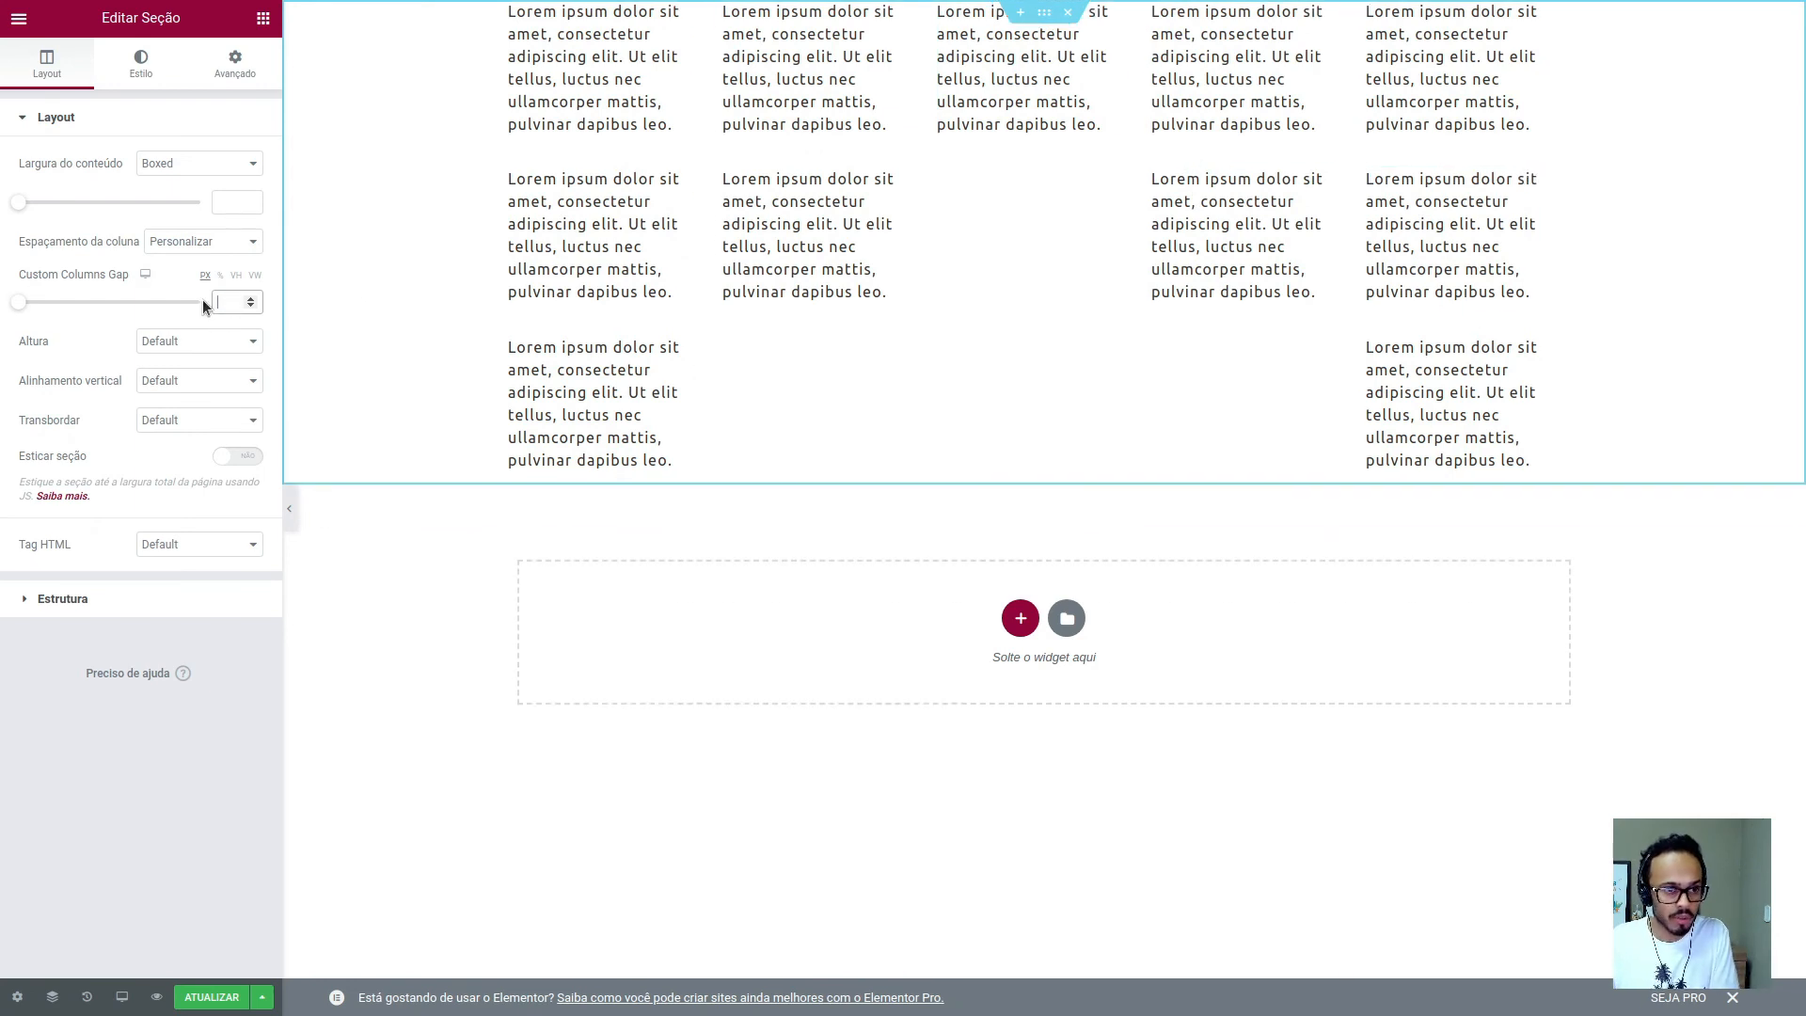
click(206, 244)
click(213, 264)
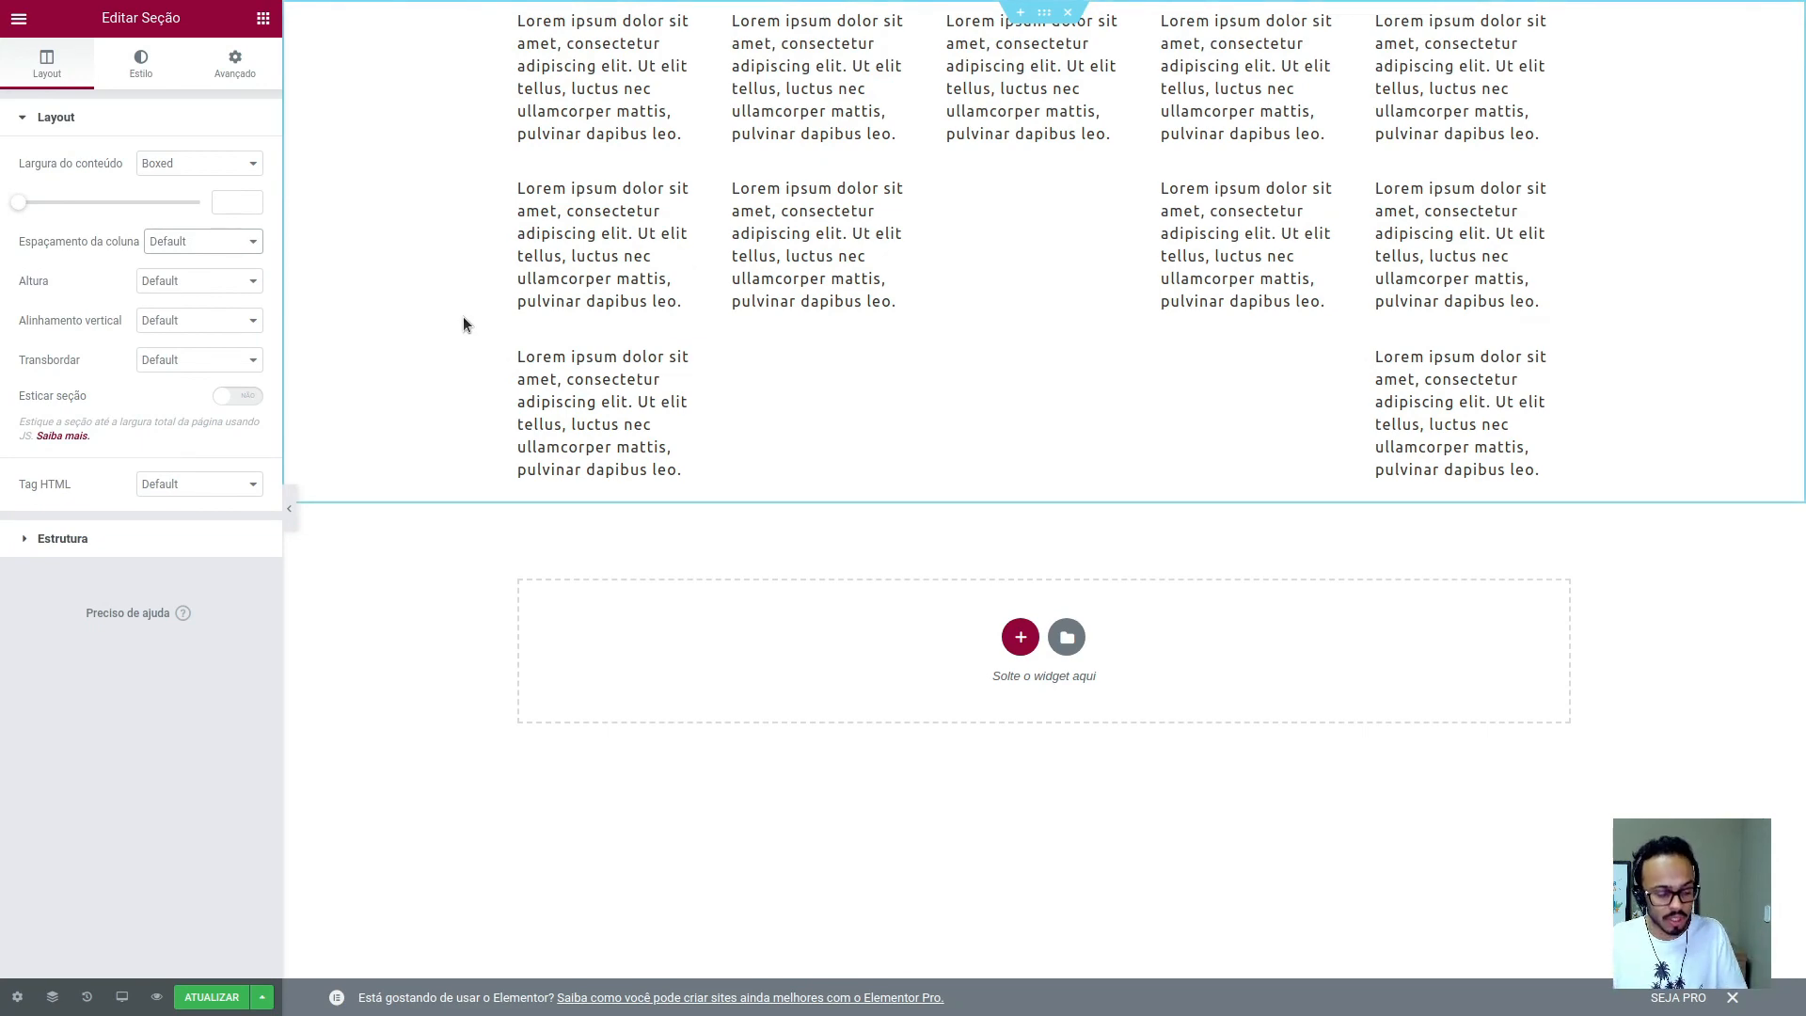
- Switch back to Figma and examine the five-column Section above the Desktop - 1 frame
key(alt+Tab)
scroll(1261, 556, down, 4)
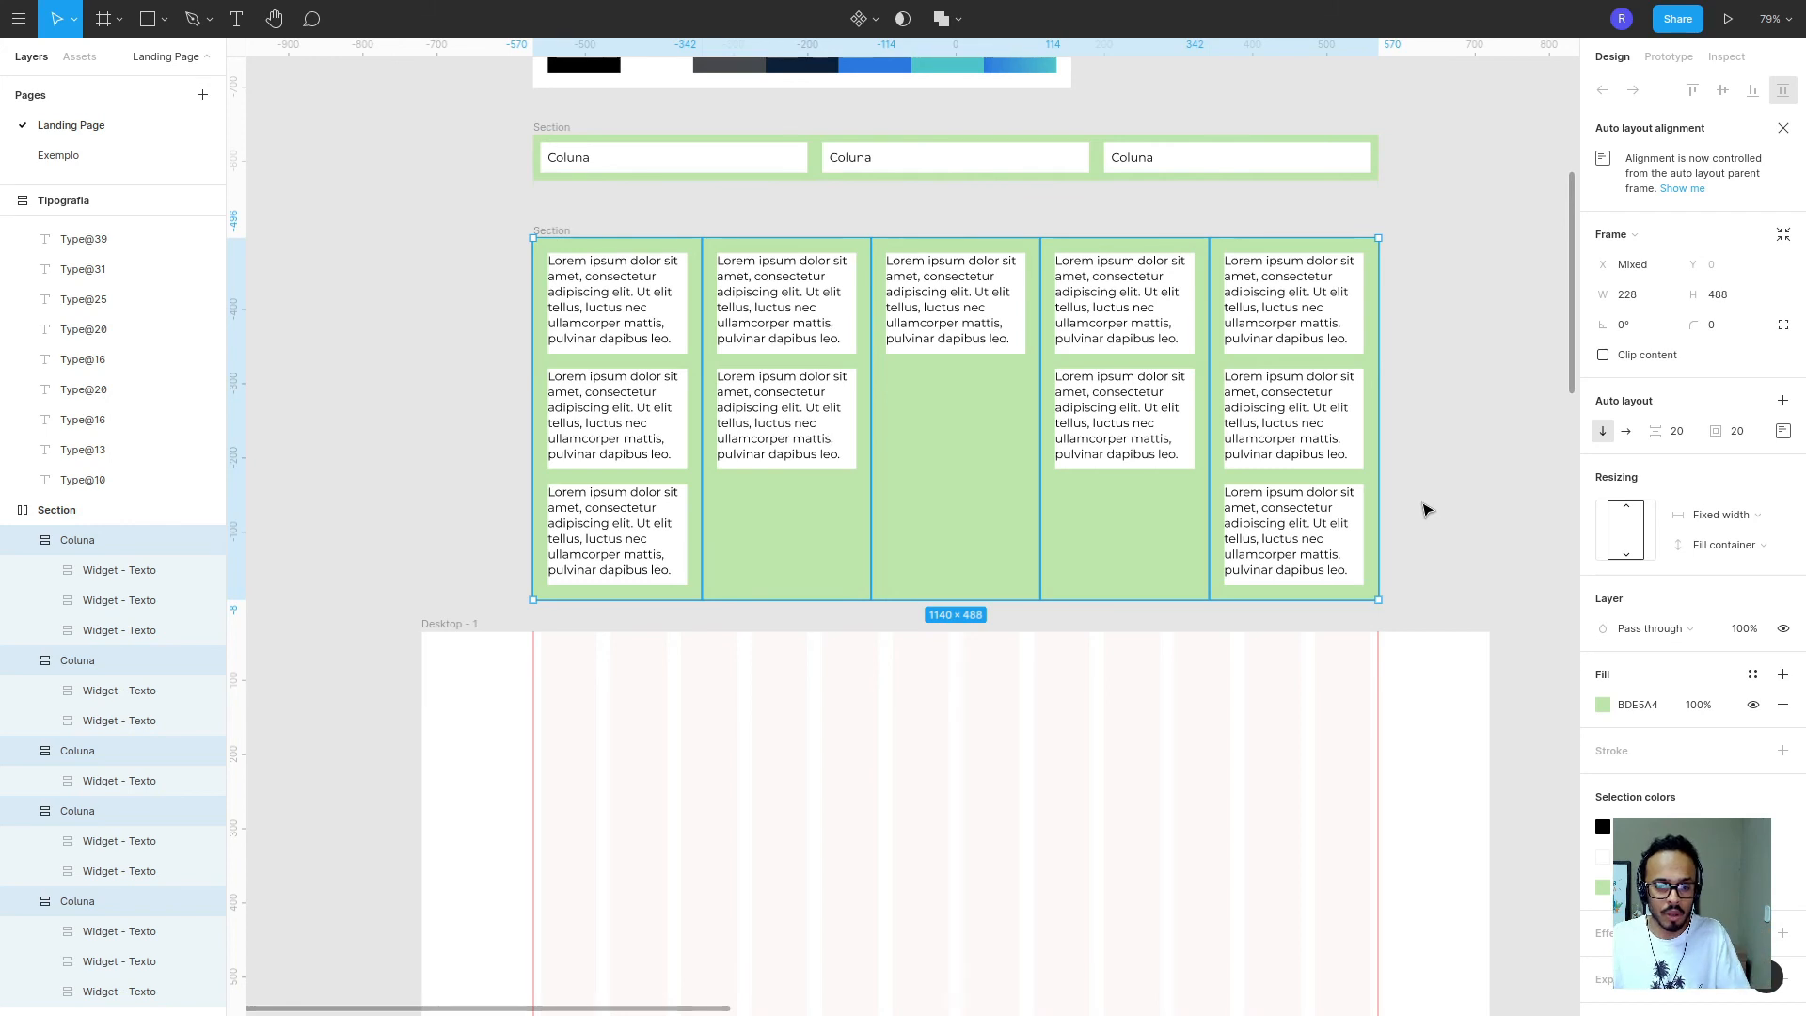
scroll(1425, 509, down, 3)
scroll(1425, 509, up, 1)
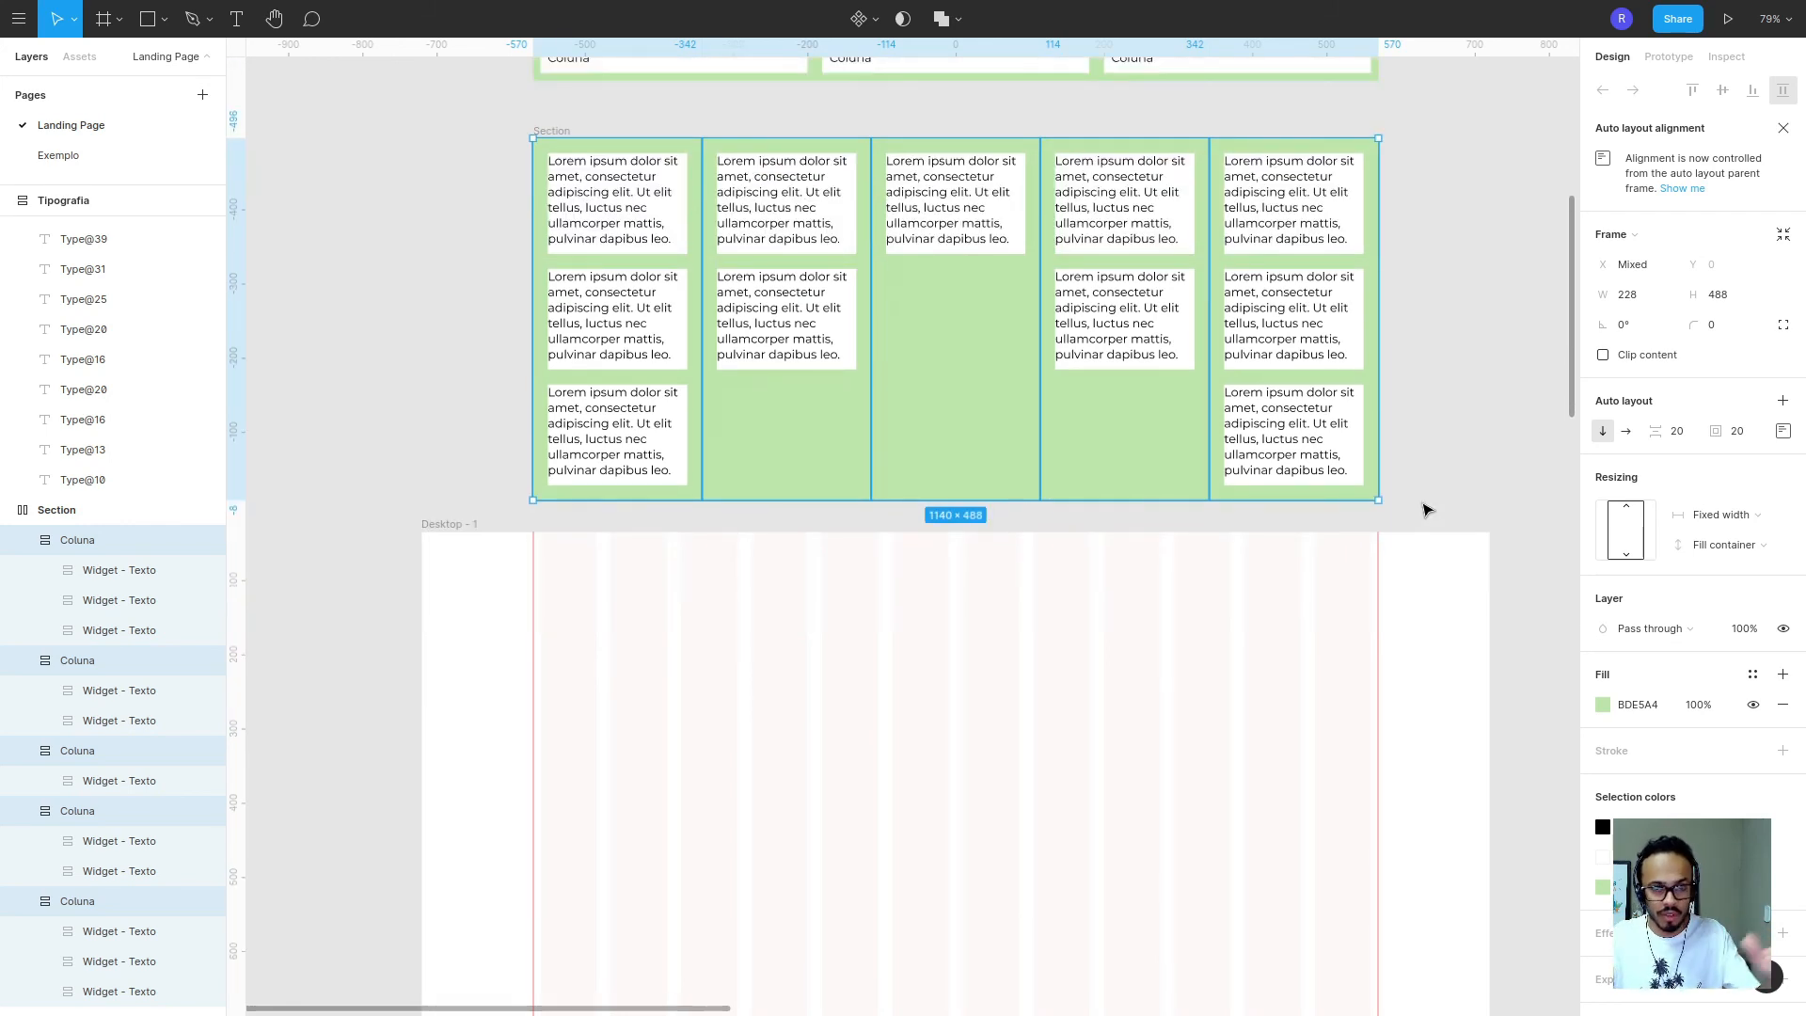